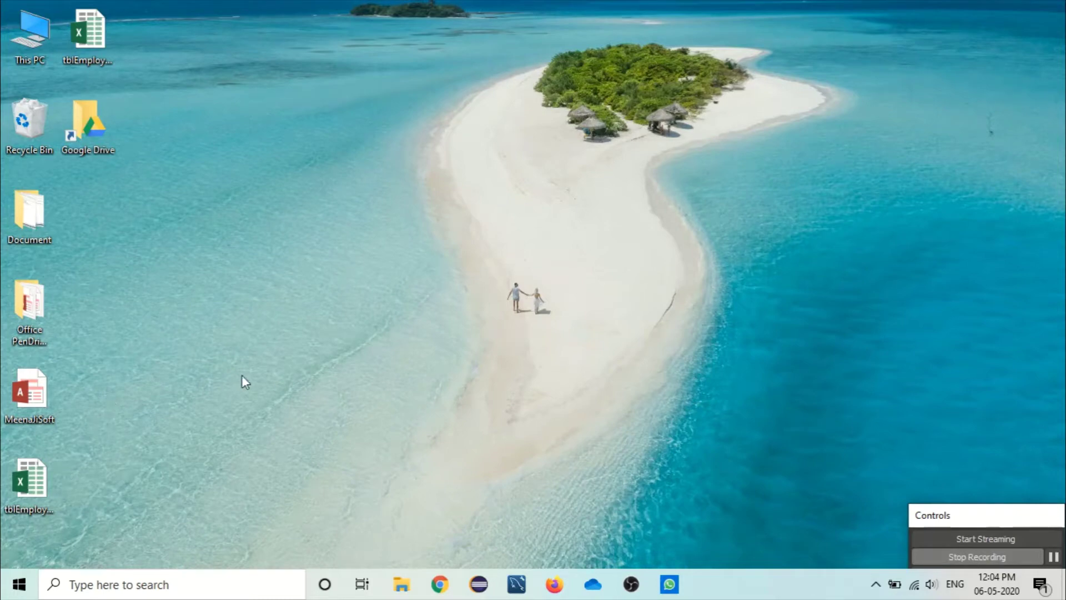
Step: Search for Access 2013 from the taskbar search box and launch it
left_click(210, 592)
type("a")
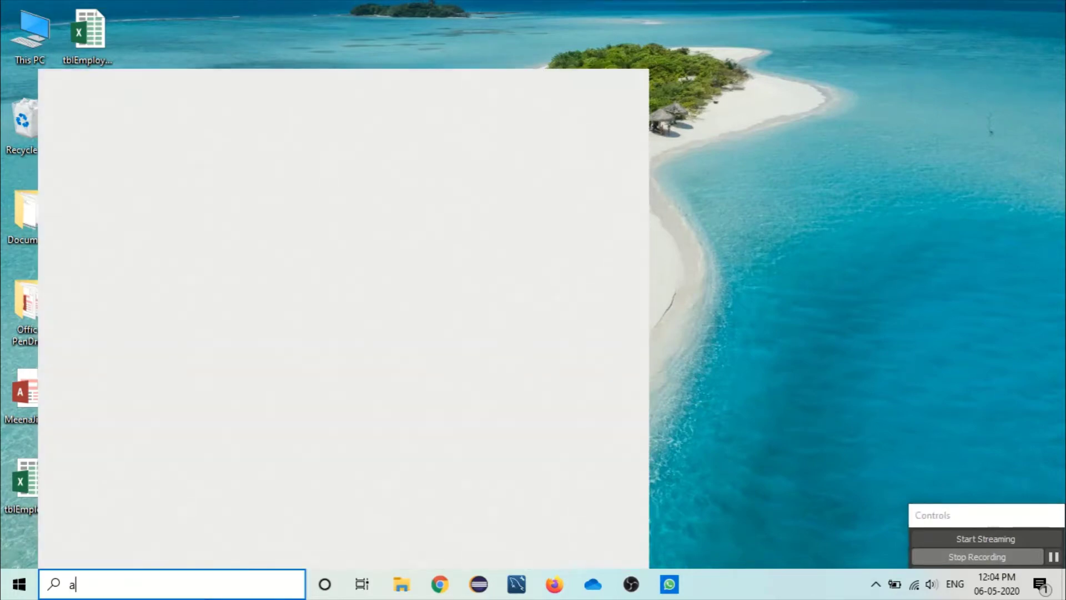
type("cee")
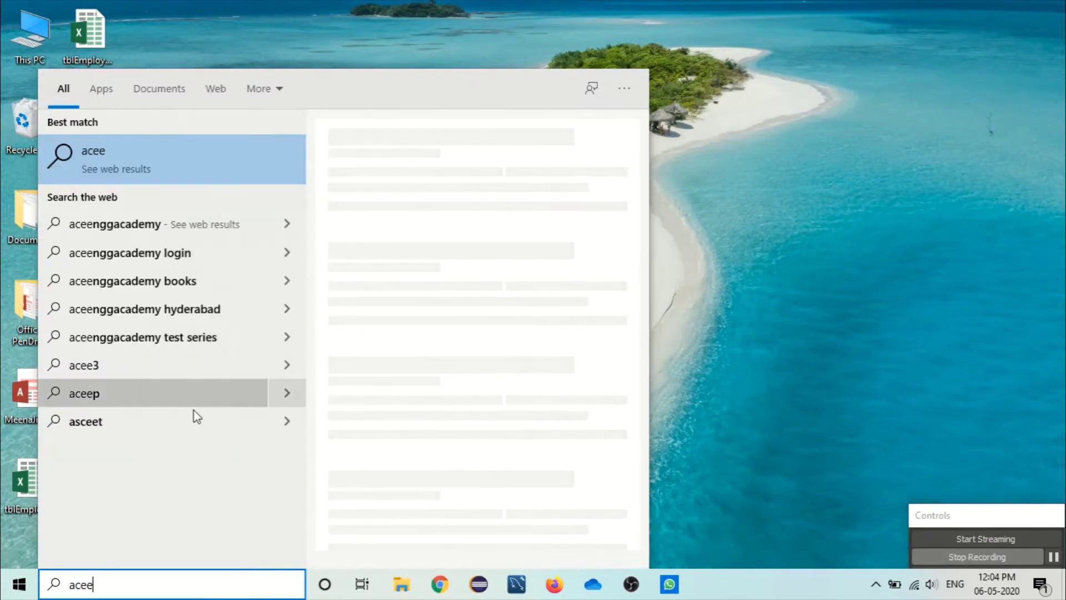
key("BackSpace")
key("BackSpace")
type("ce")
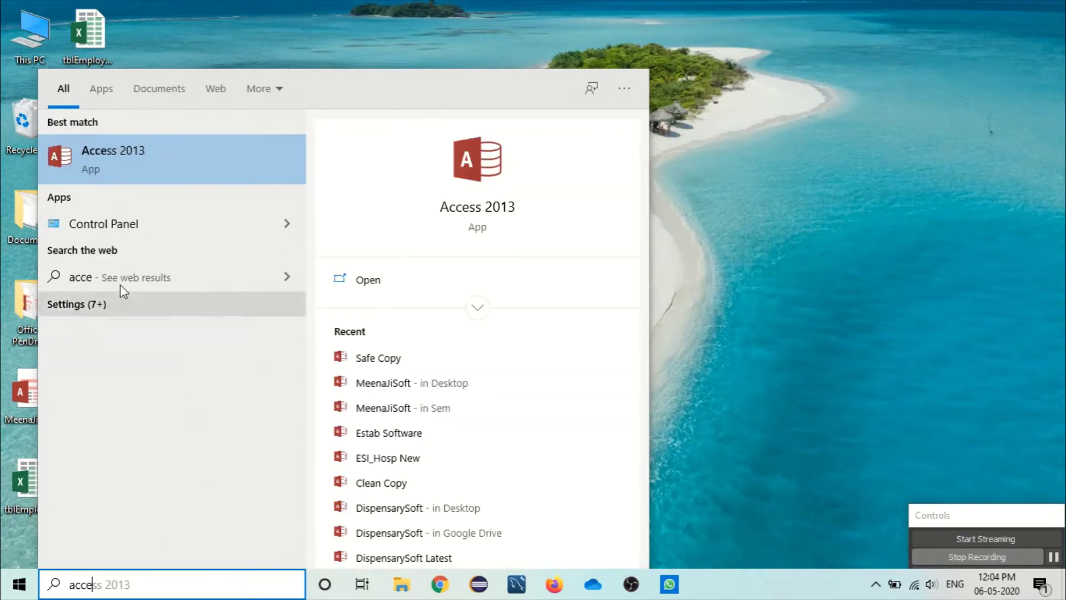
left_click(114, 152)
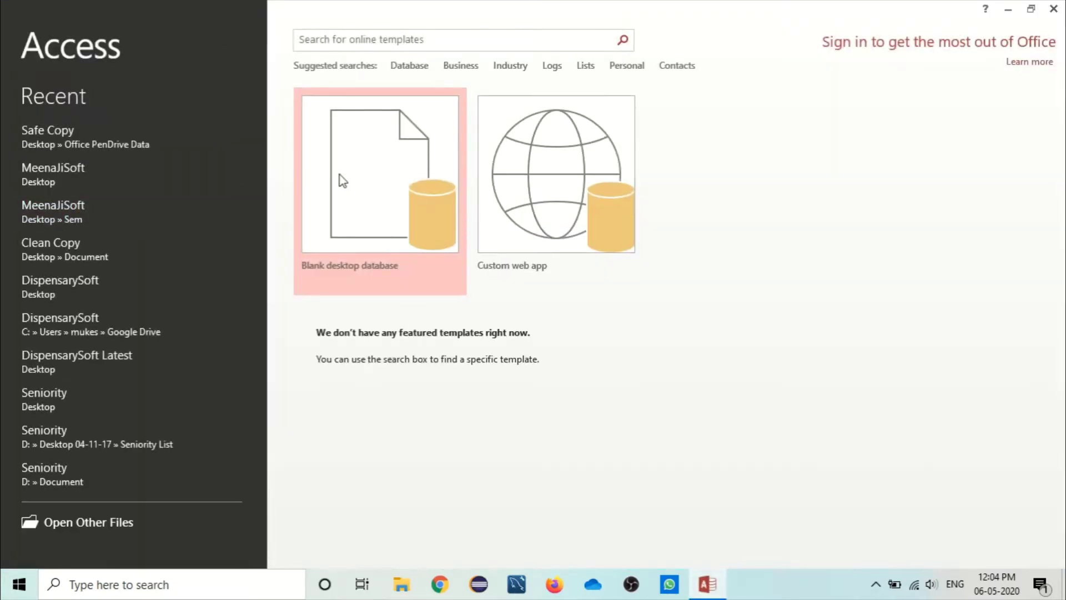
Step: Create the blank desktop database Database11 and show its FILE Info page
left_click(368, 192)
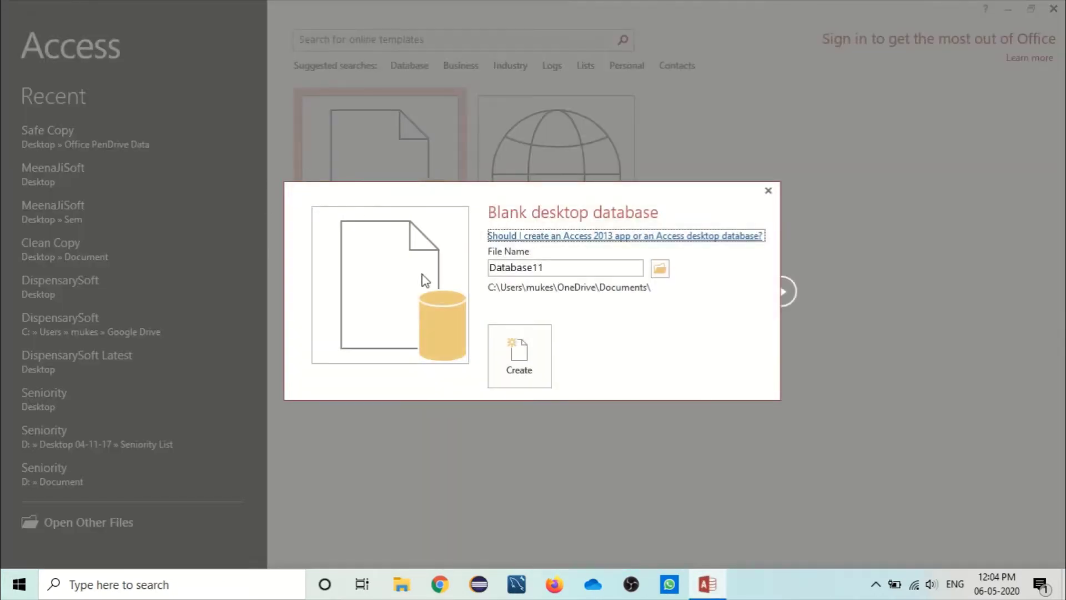
left_click(511, 355)
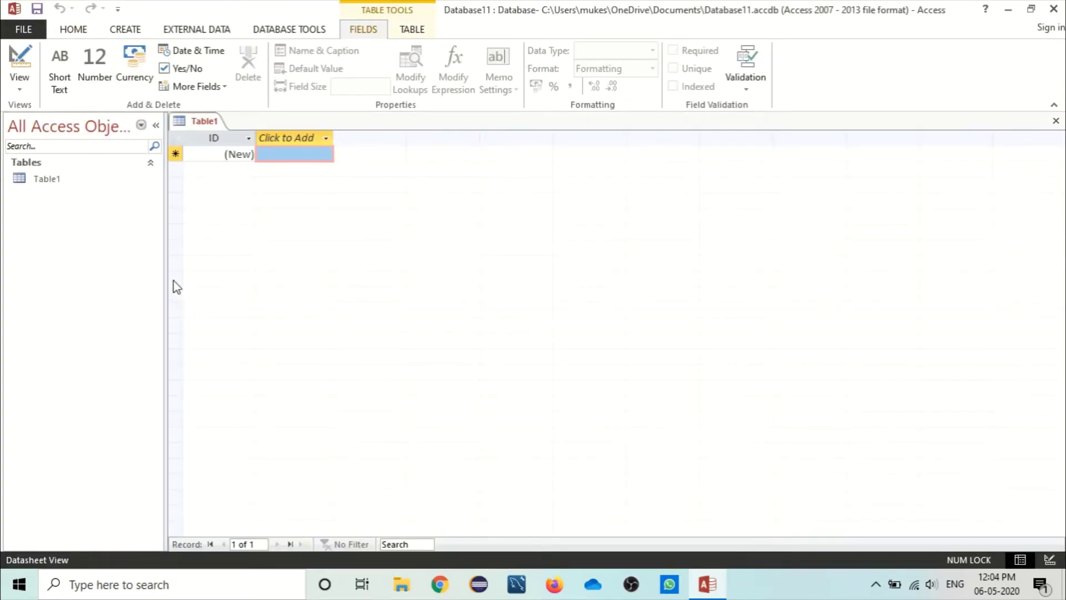
left_click(30, 29)
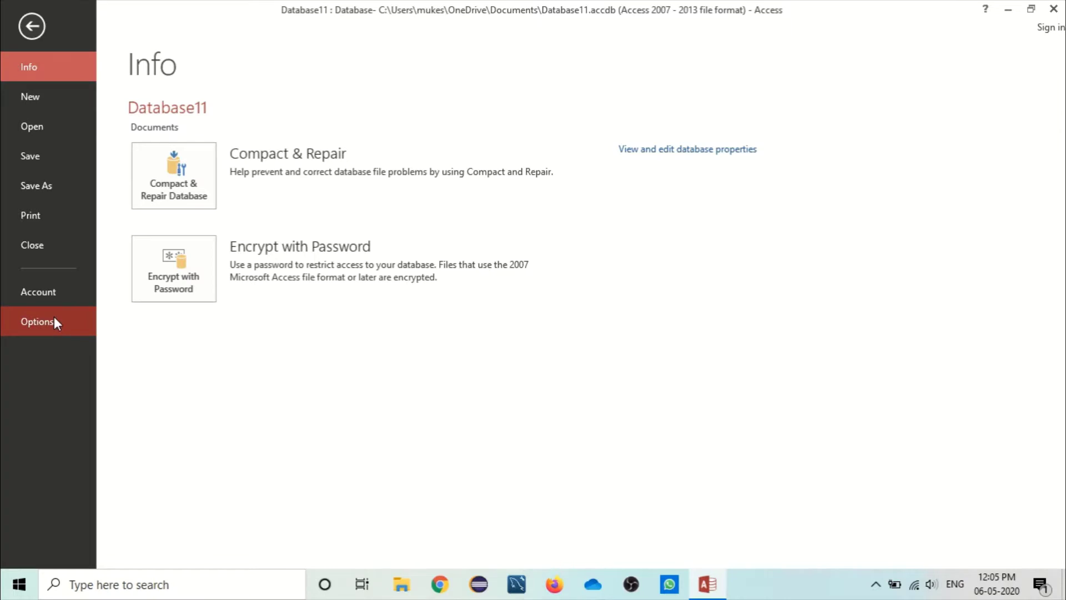
Step: Go from Table1 to Access Options and bring up the Trust Center Settings
left_click(31, 24)
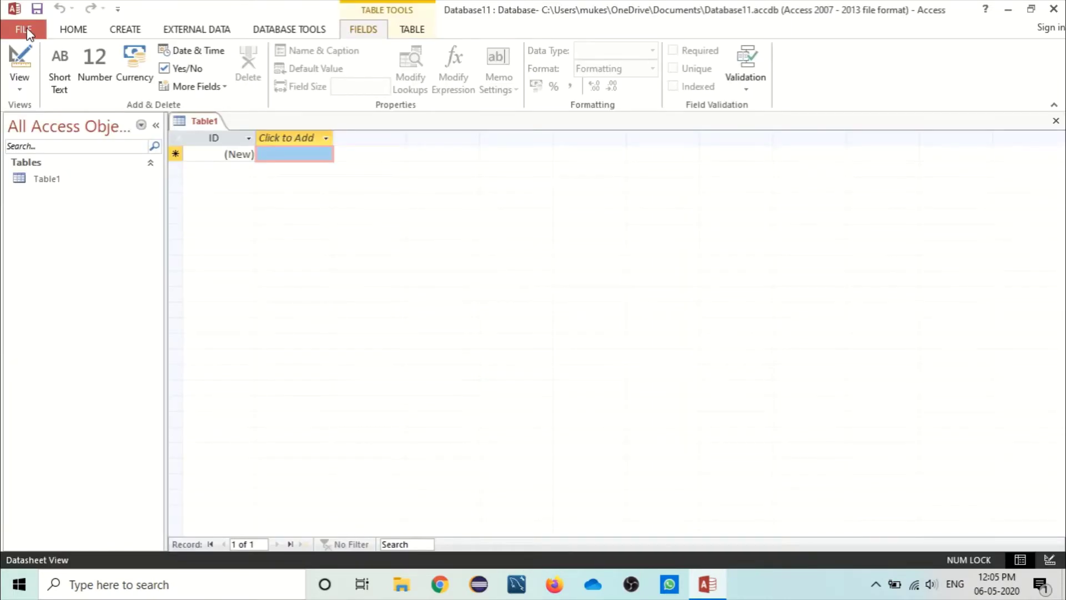
left_click(26, 32)
left_click(36, 322)
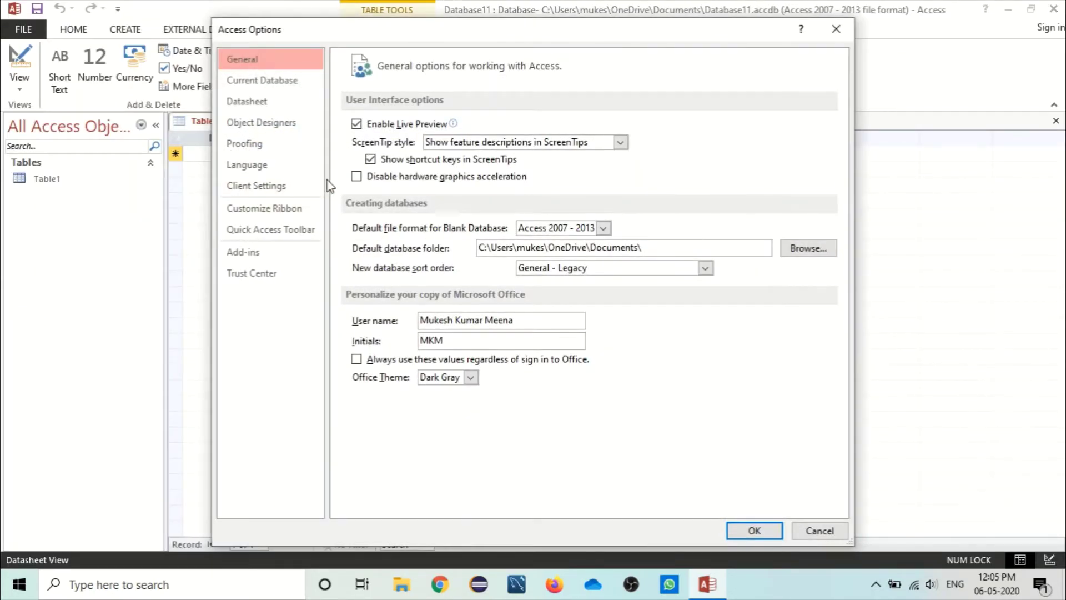
left_click(258, 273)
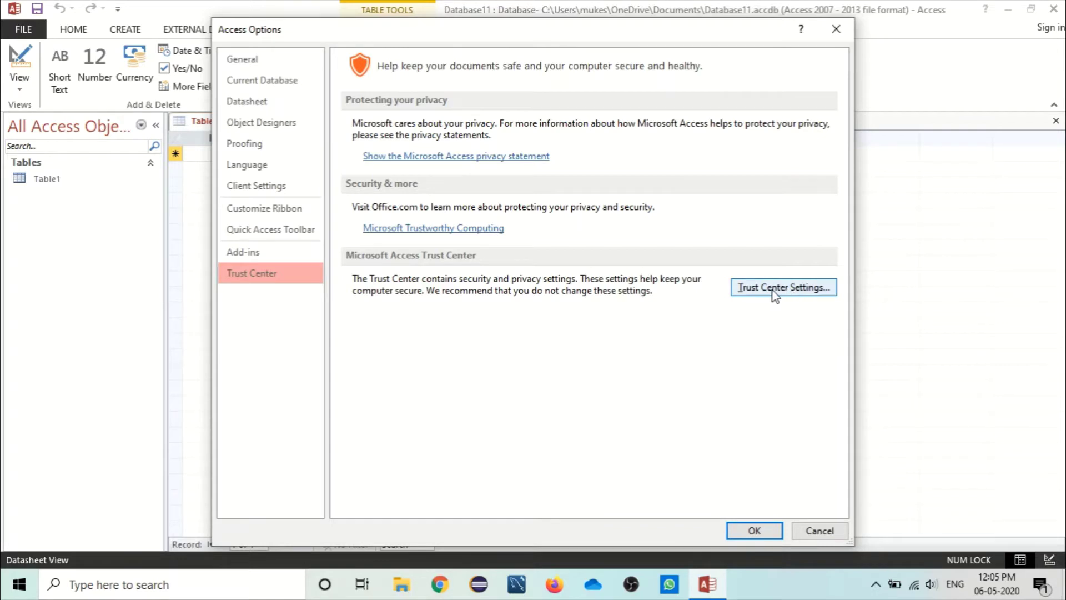
left_click(786, 288)
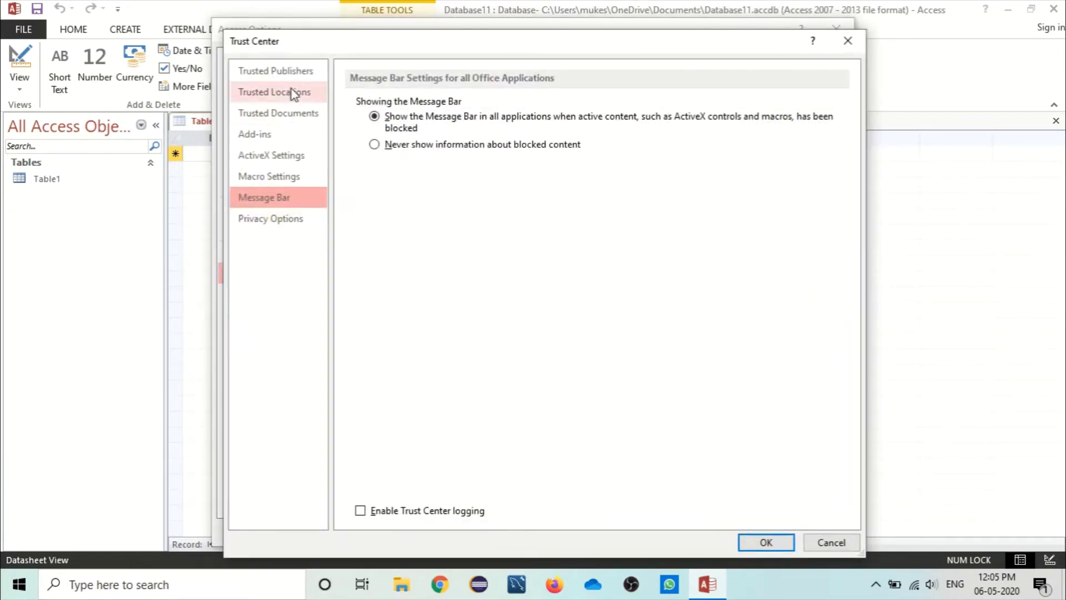
Step: Enable all ActiveX controls and all macros, confirming both dialogs with OK
left_click(277, 159)
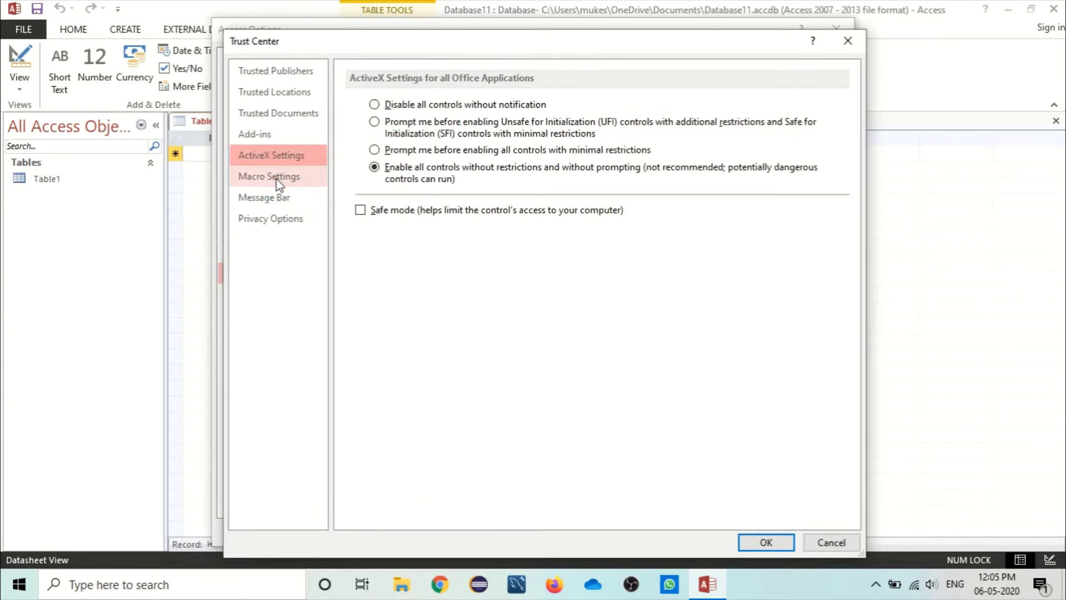
left_click(276, 180)
left_click(280, 160)
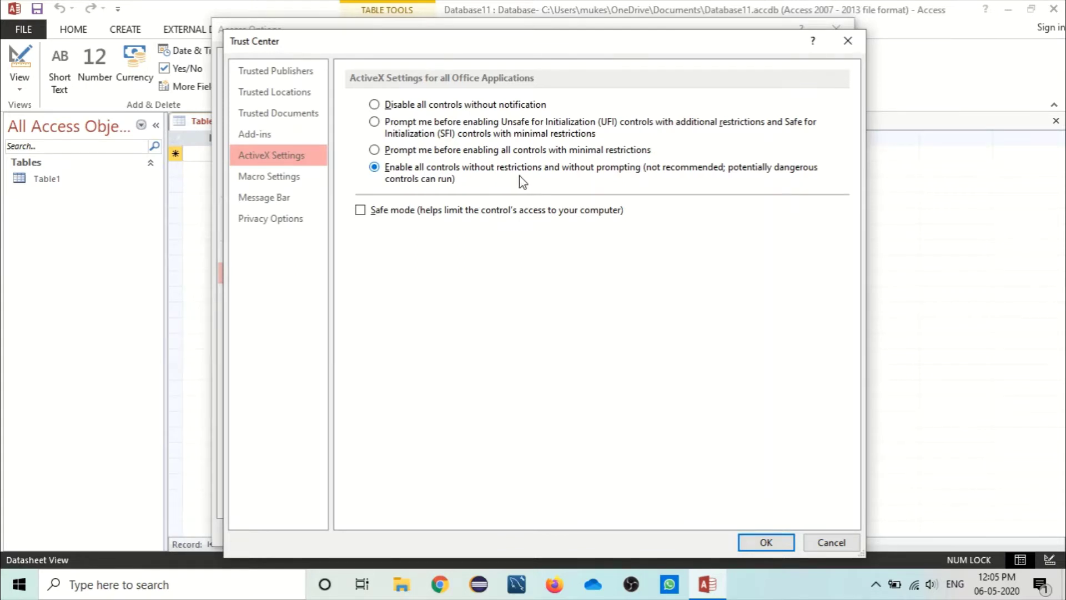
left_click(299, 179)
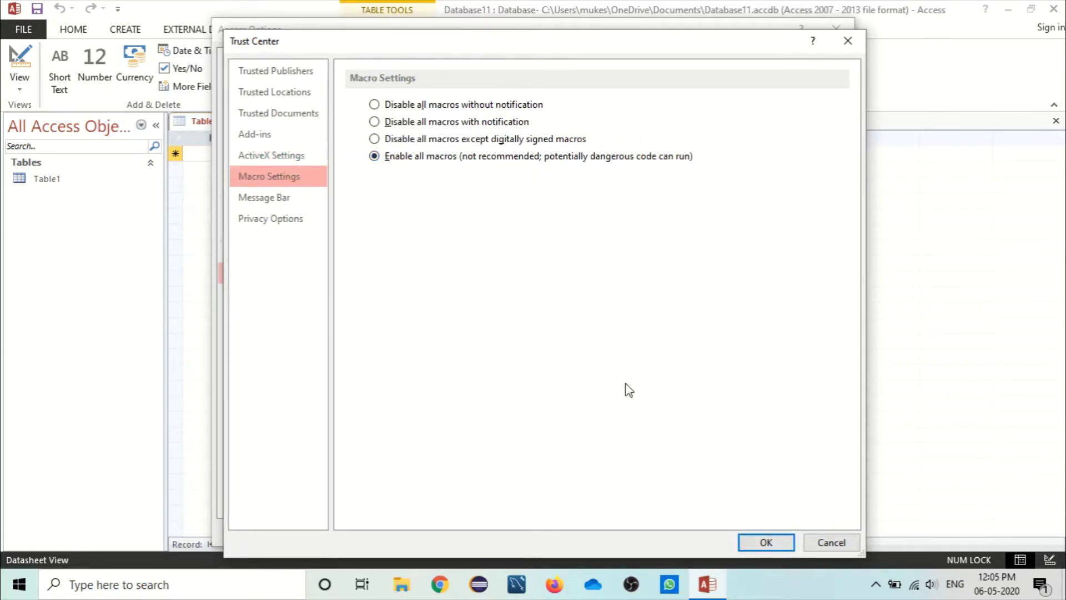
left_click(272, 156)
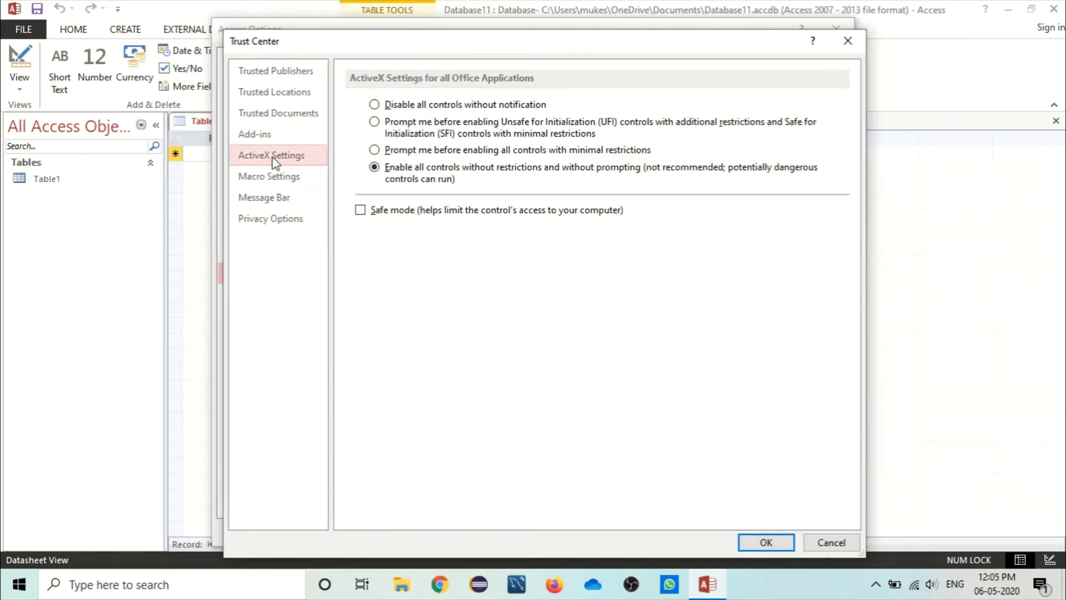
left_click(279, 177)
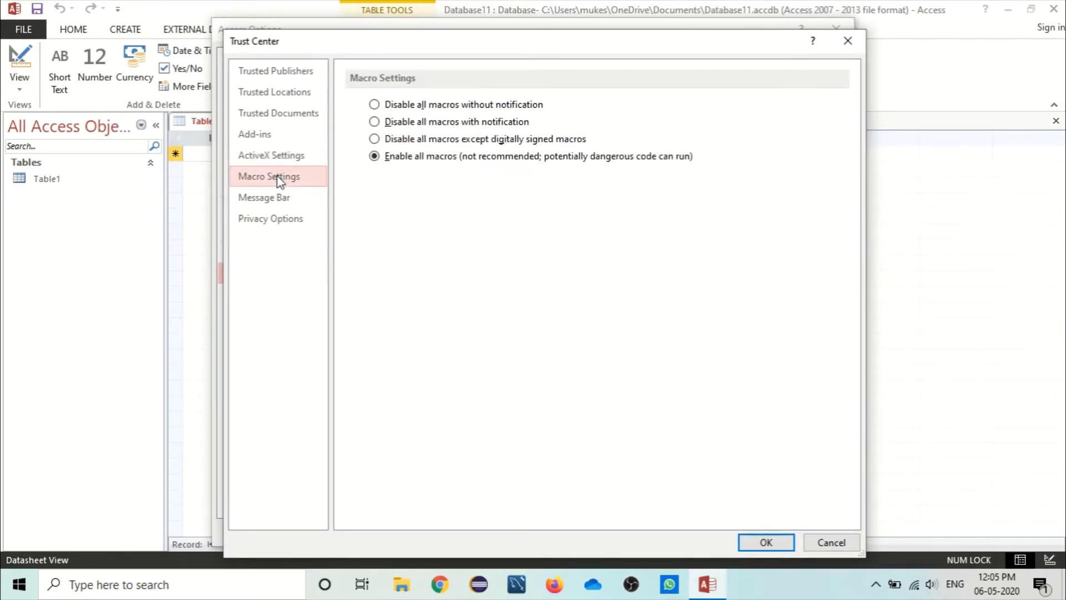
left_click(765, 542)
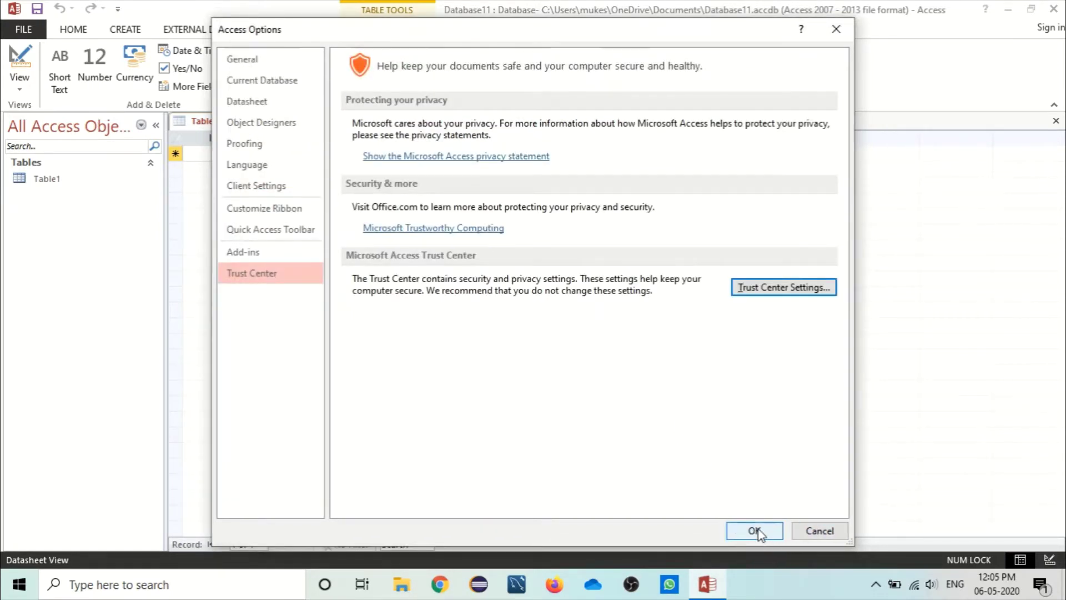
left_click(755, 529)
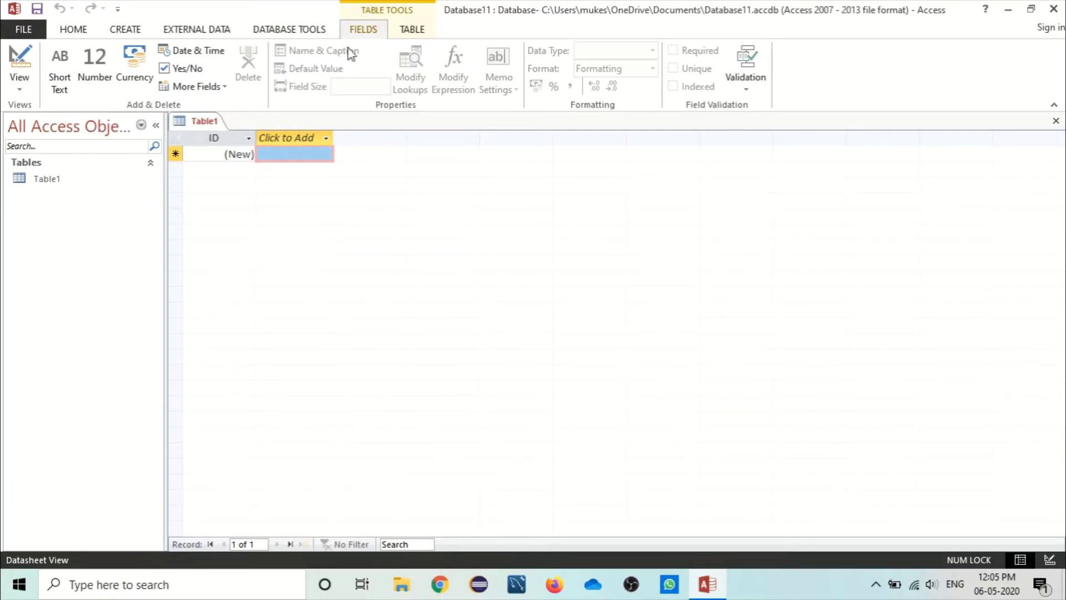
Step: Launch the VBA editor from Database Tools and display the Tools > References list
left_click(284, 27)
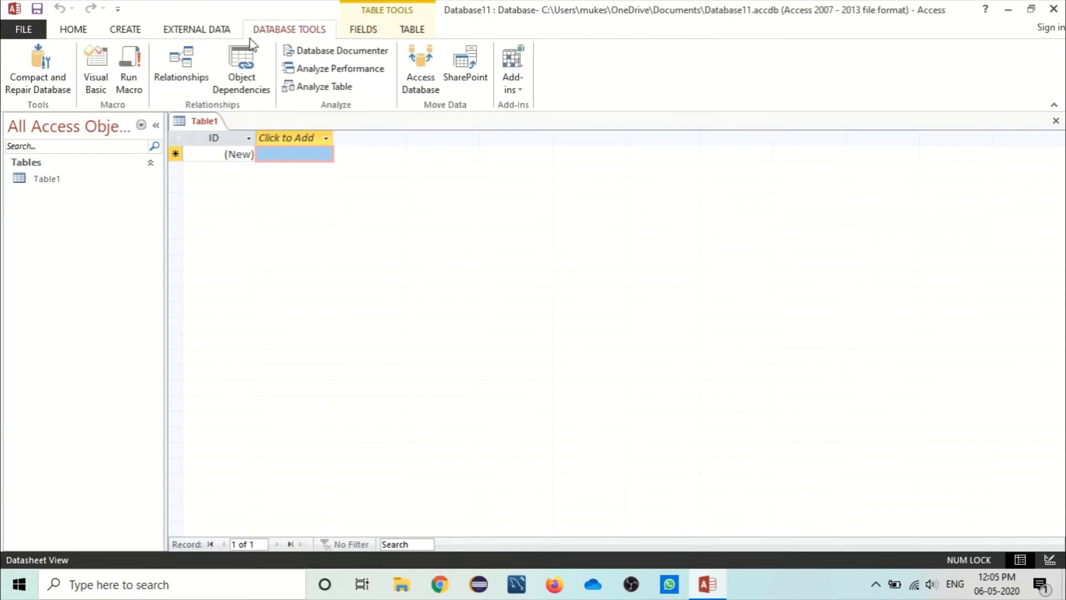
left_click(95, 69)
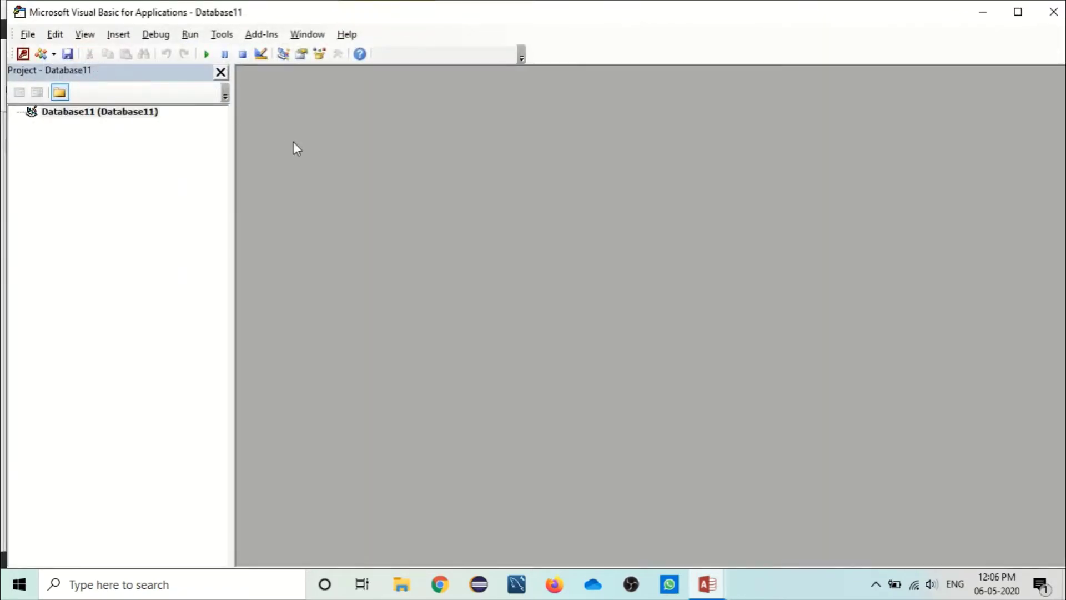
left_click(232, 40)
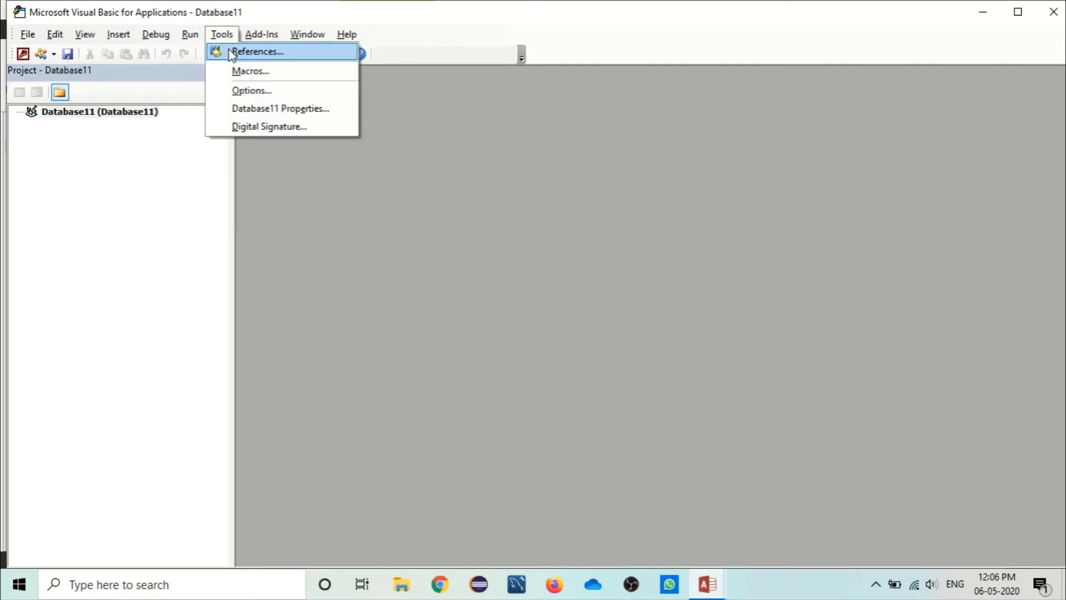
left_click(232, 53)
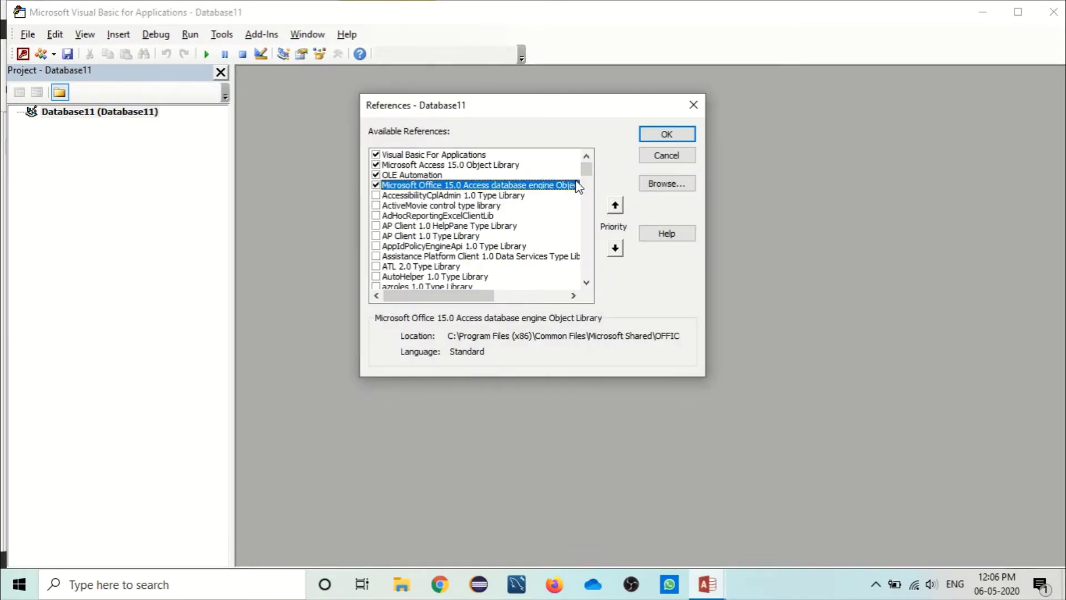
left_click_drag(586, 178, 587, 176)
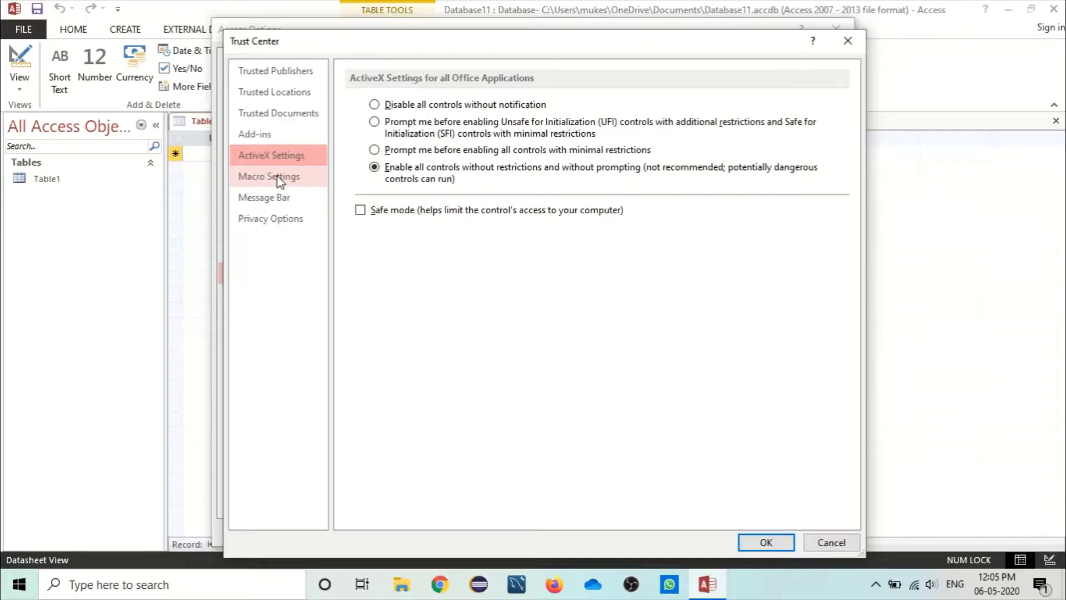
Step: Confirm the Trust Center and Access Options with OK, returning to Table1's Database Tools ribbon
left_click(272, 177)
left_click(765, 543)
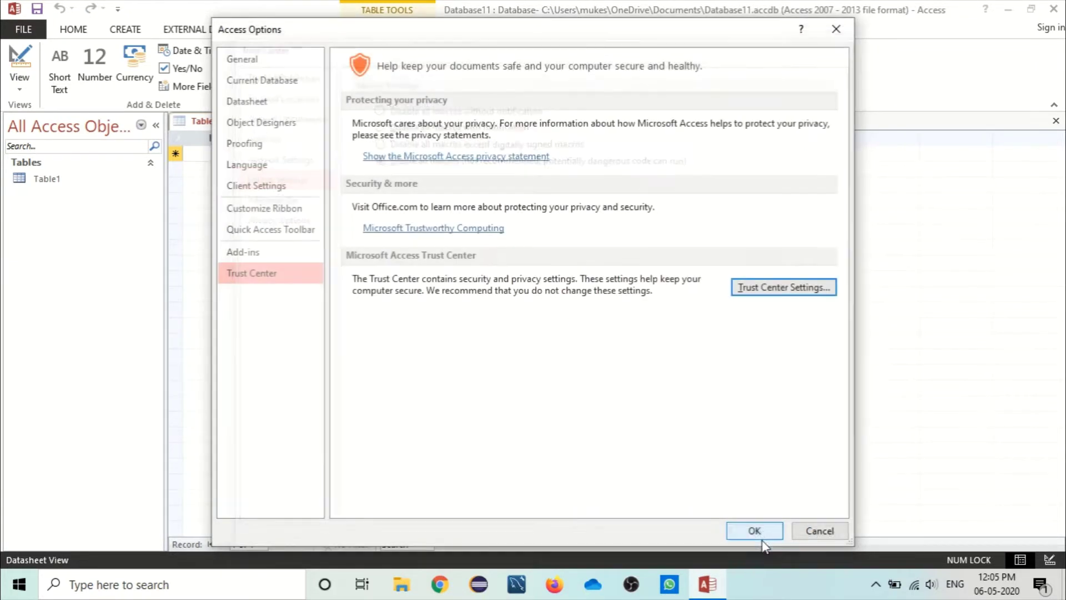
left_click(755, 530)
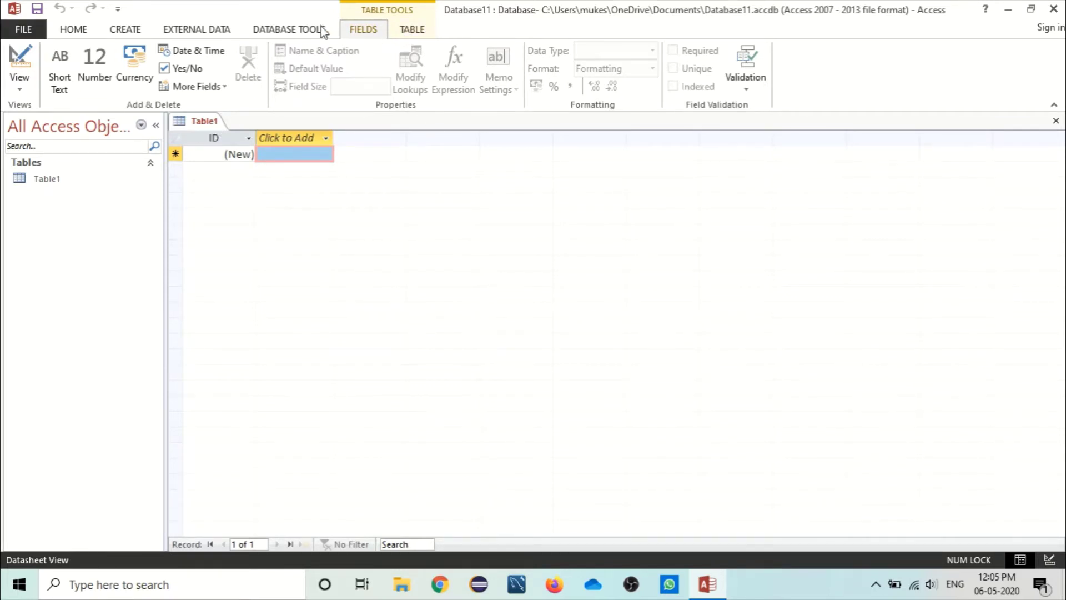
left_click(285, 27)
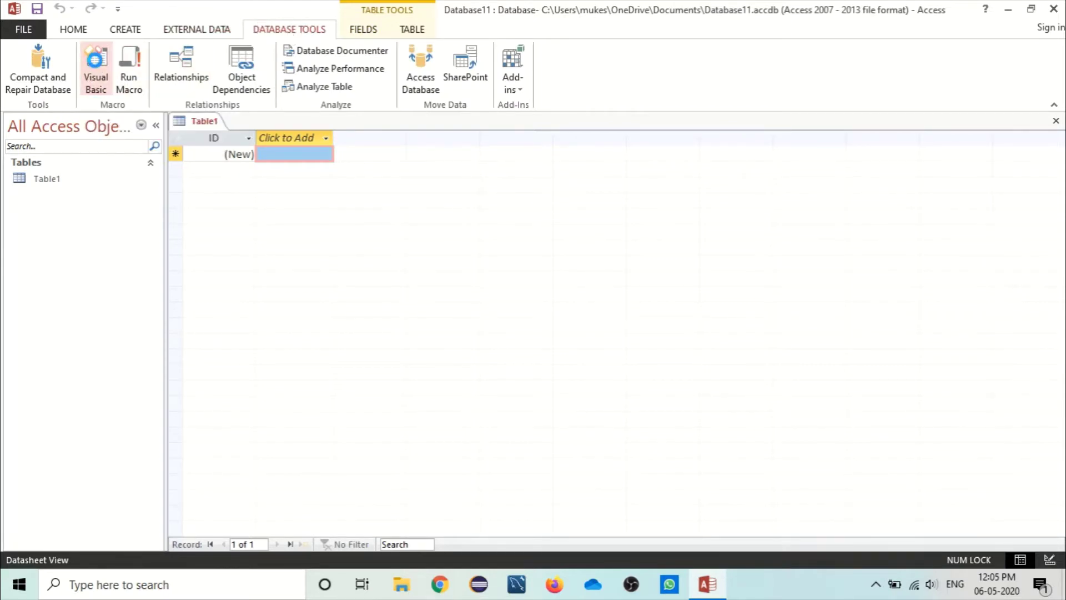
Step: Reopen the VBA editor and bring up the Tools > References dialog
left_click(95, 64)
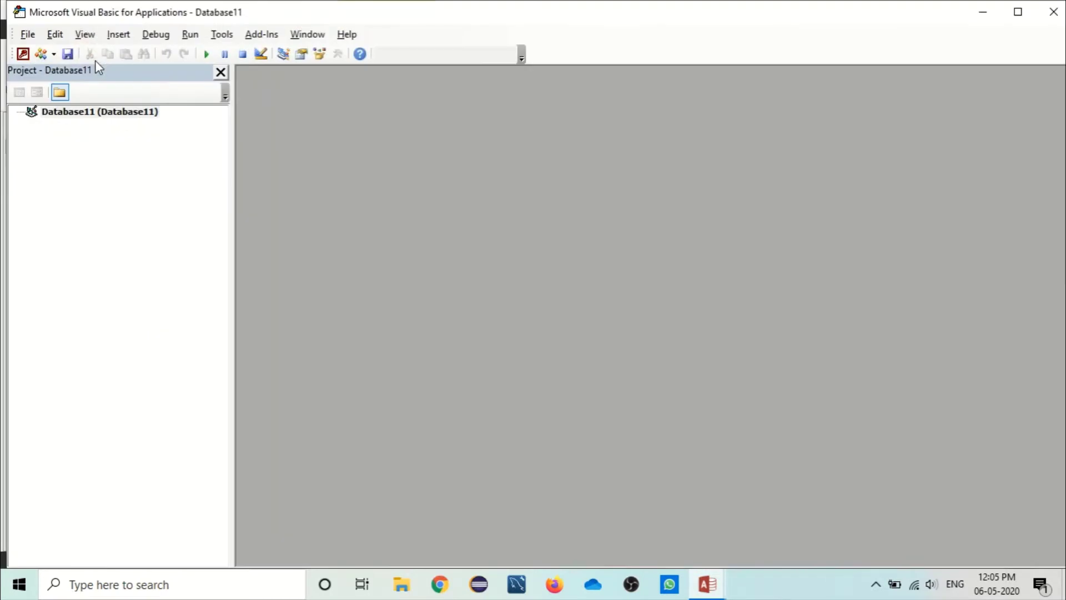
left_click(222, 35)
left_click(231, 36)
left_click(224, 36)
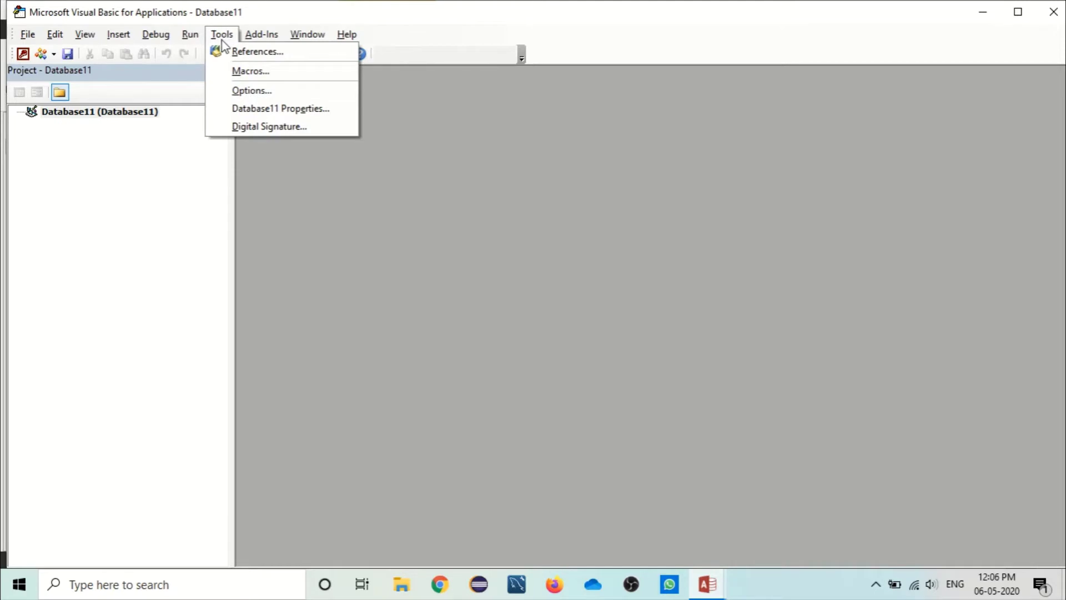
left_click(231, 52)
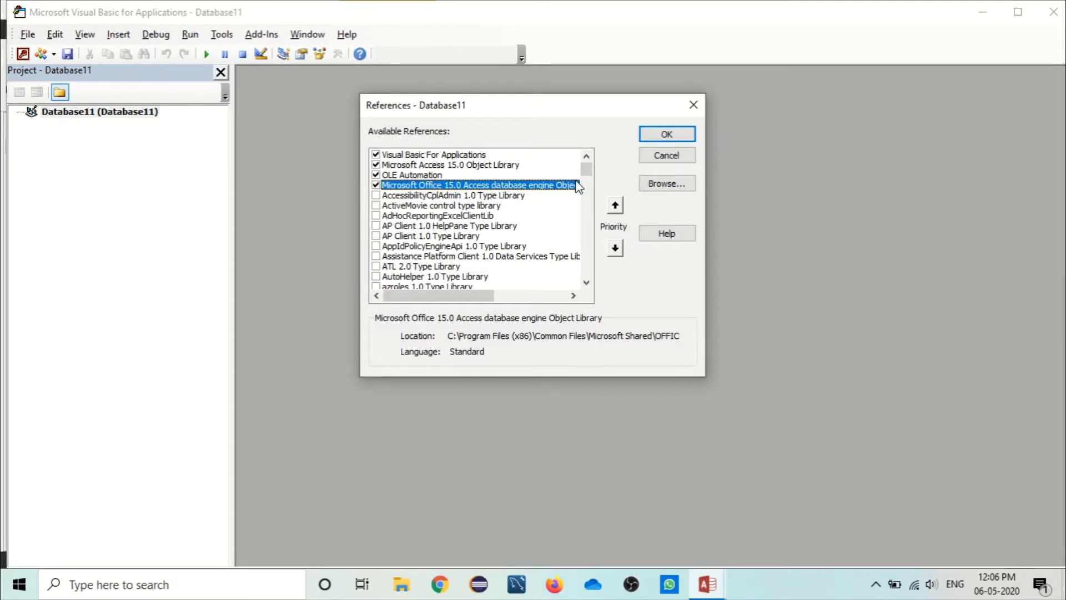
left_click_drag(586, 177, 587, 176)
Step: Cancel the References dialog and minimize both the VBA editor and Access
left_click(667, 155)
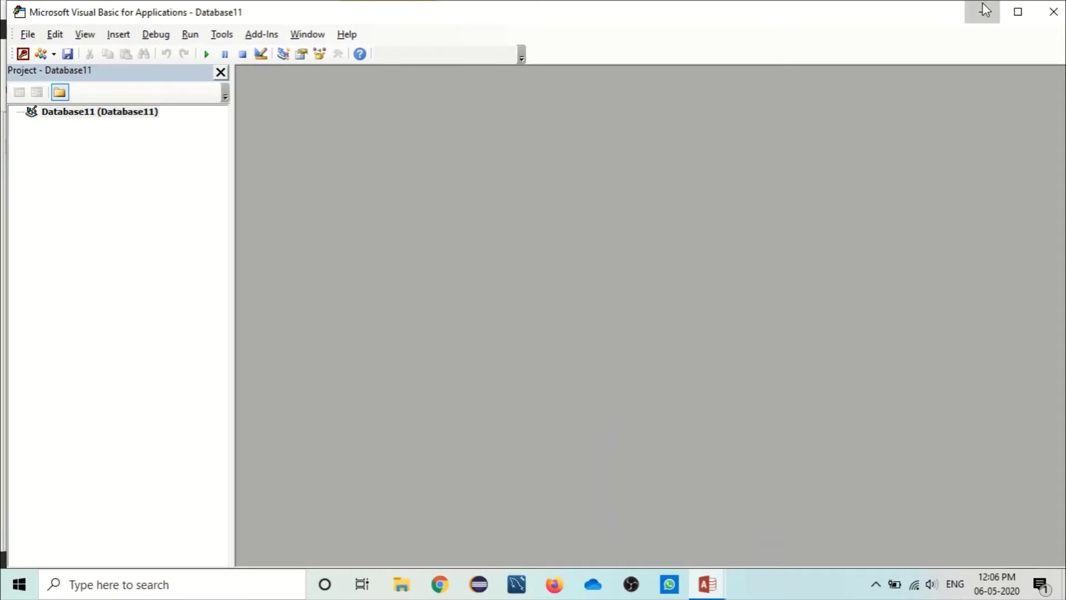
left_click(983, 11)
left_click(1008, 9)
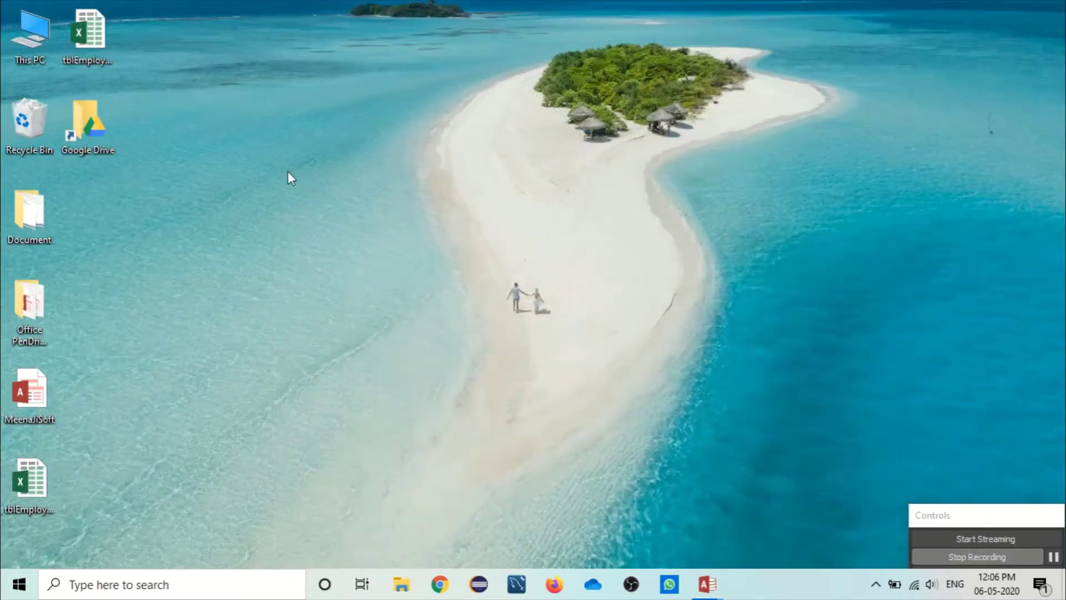
Step: Open the desktop Document folder and select the VBA_Database screenshot
double_click(19, 225)
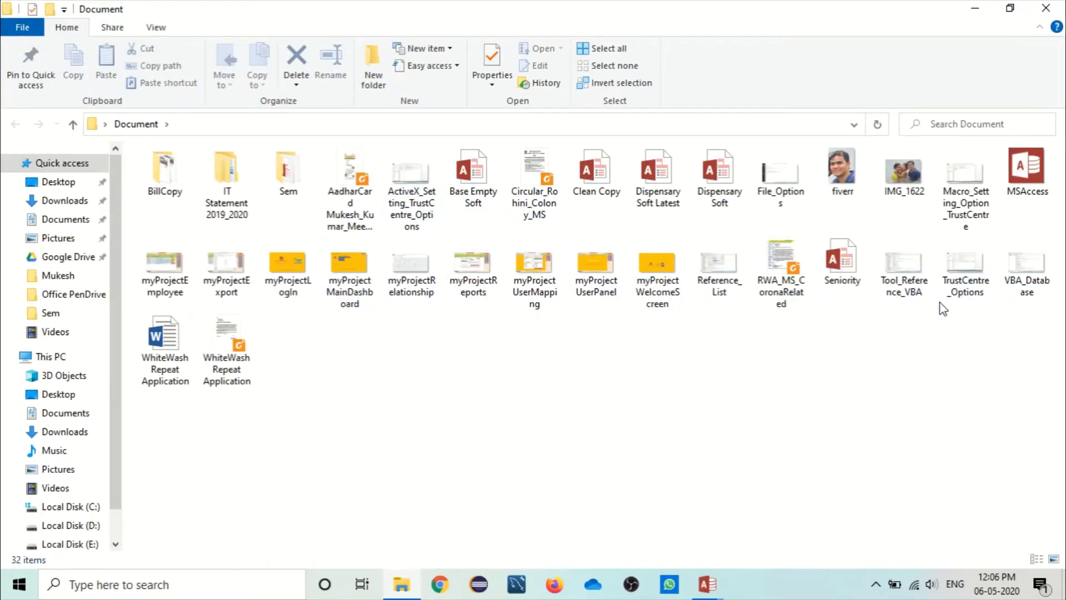
left_click(1034, 267)
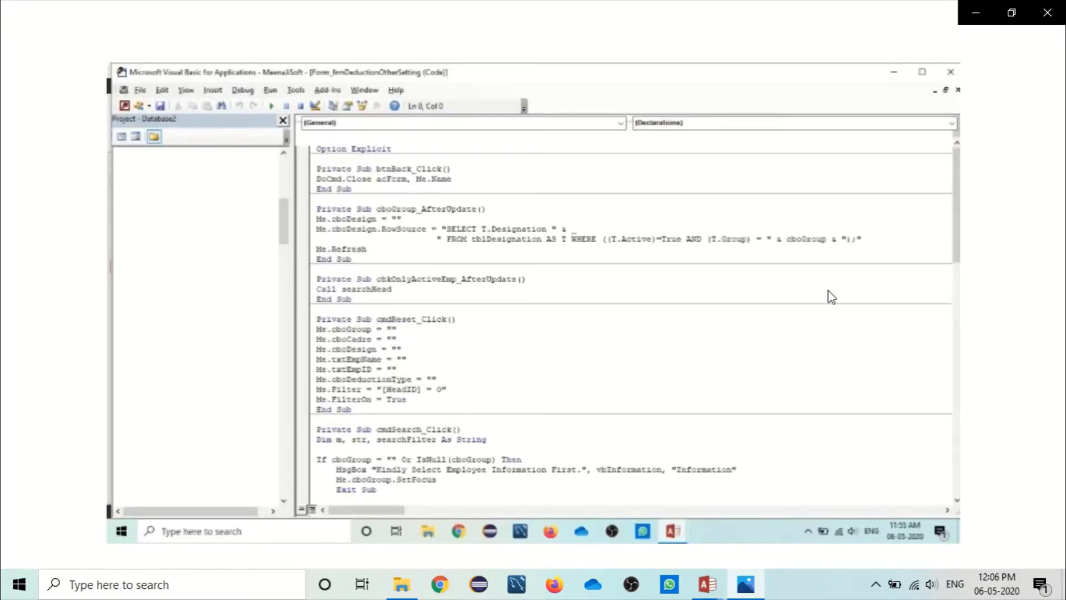
Step: Close VBA_Database, view the Tool_Reference_VBA screenshot, then open Reference_List.jpg
left_click(1054, 6)
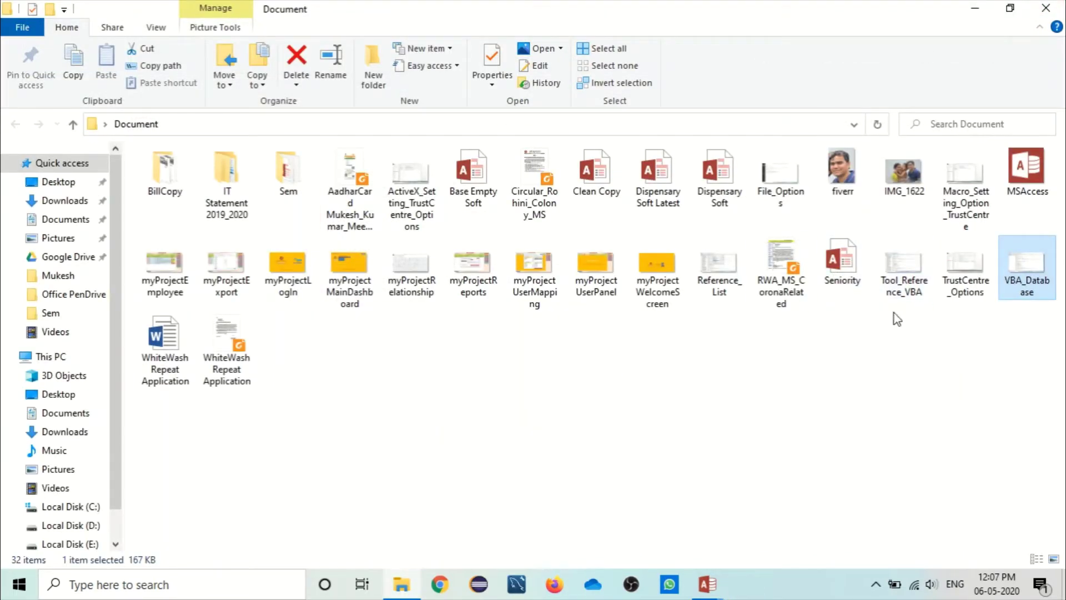
left_click(899, 262)
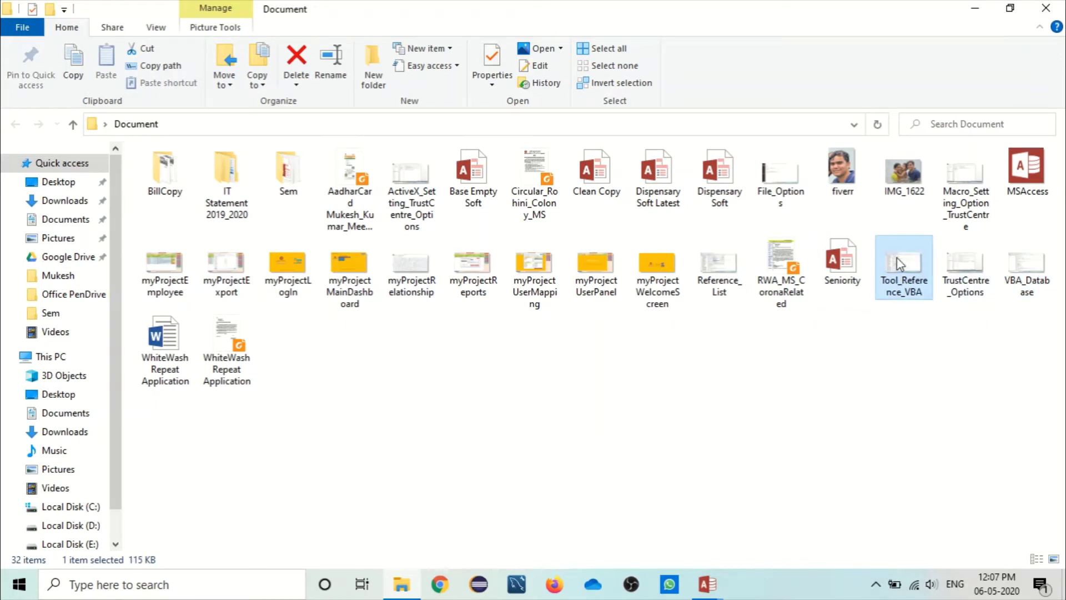
double_click(898, 259)
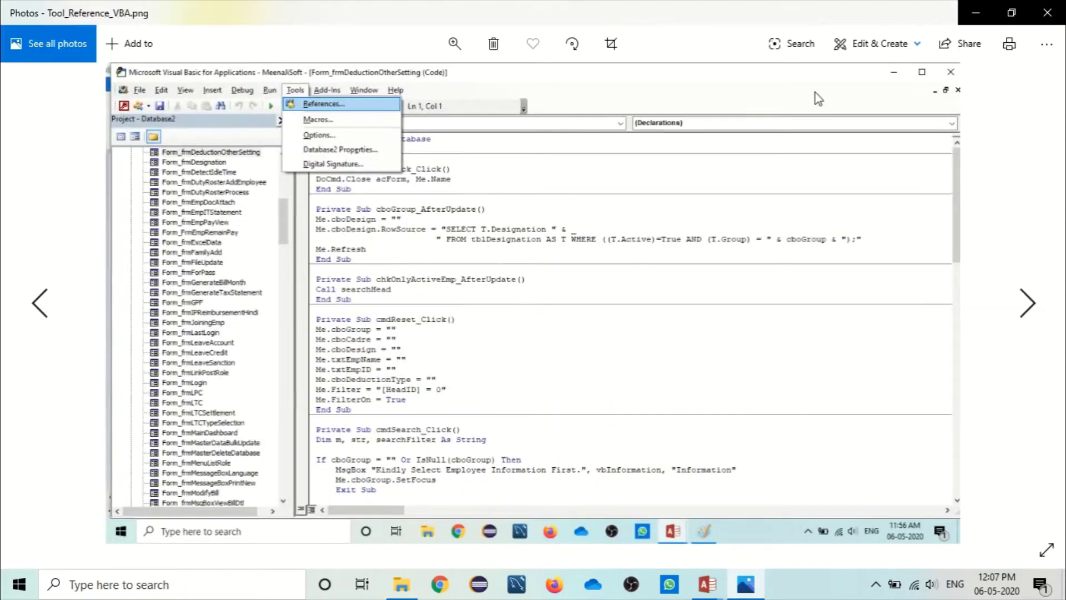
left_click(1047, 12)
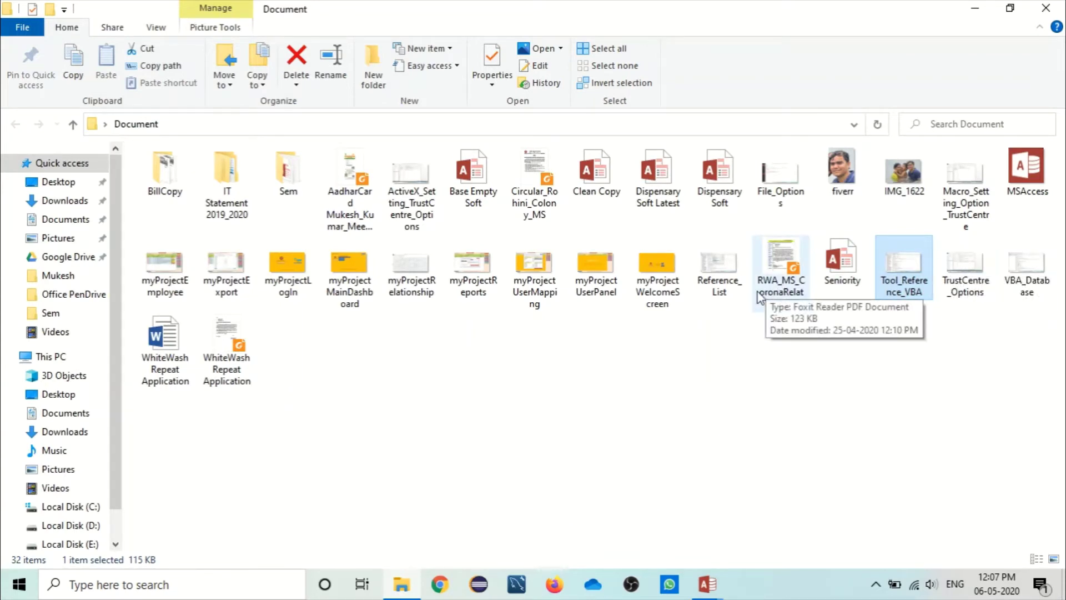
left_click(730, 264)
double_click(730, 264)
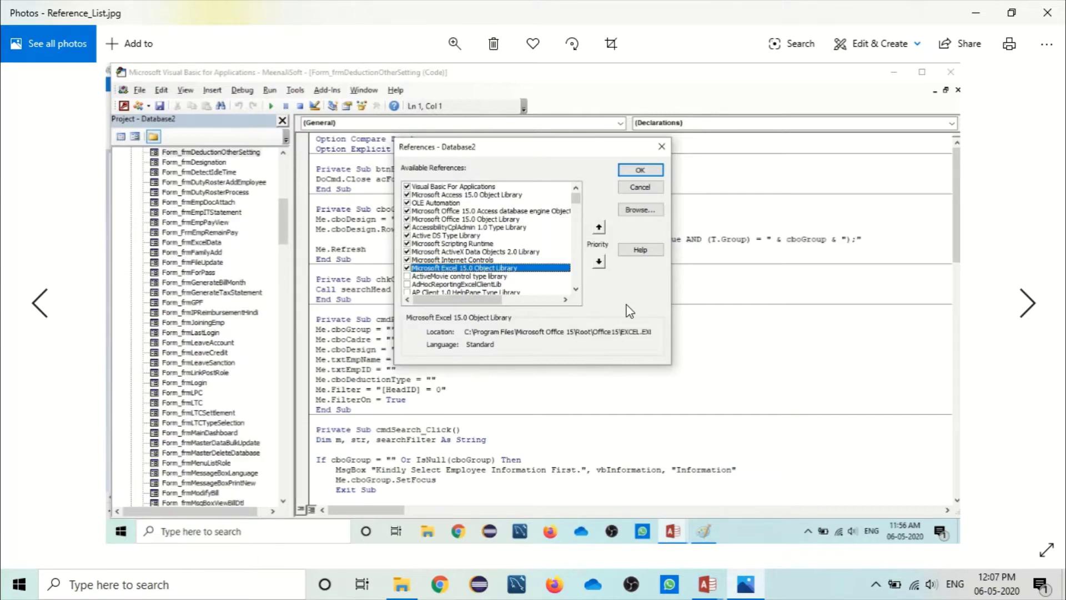
Step: Zoom into Reference_List.jpg and pan to the References dialog's checked libraries
scroll(629, 310, "up", 2)
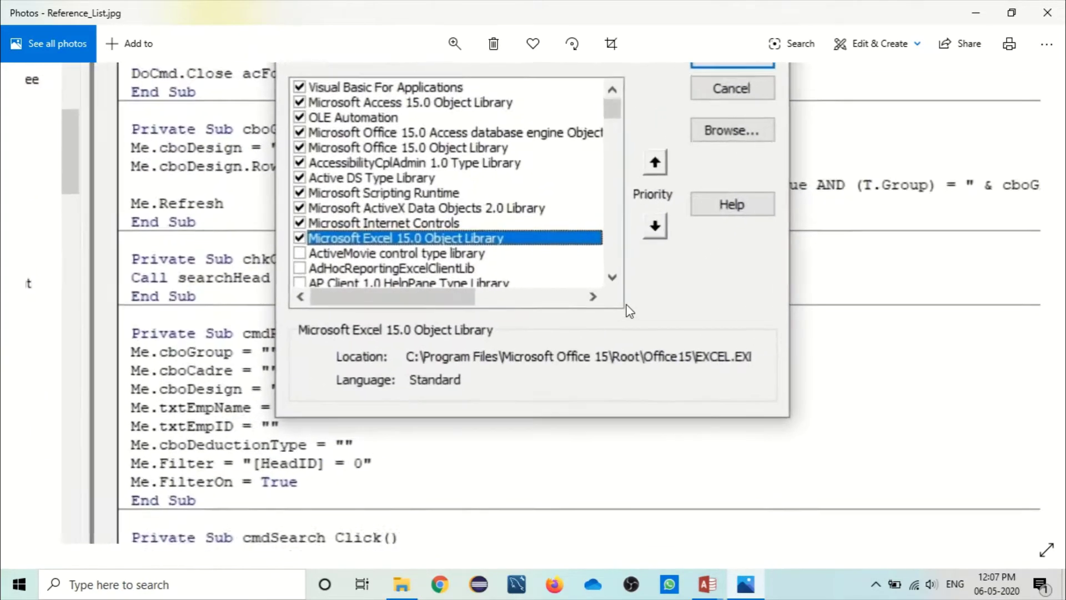
left_click_drag(768, 173, 841, 273)
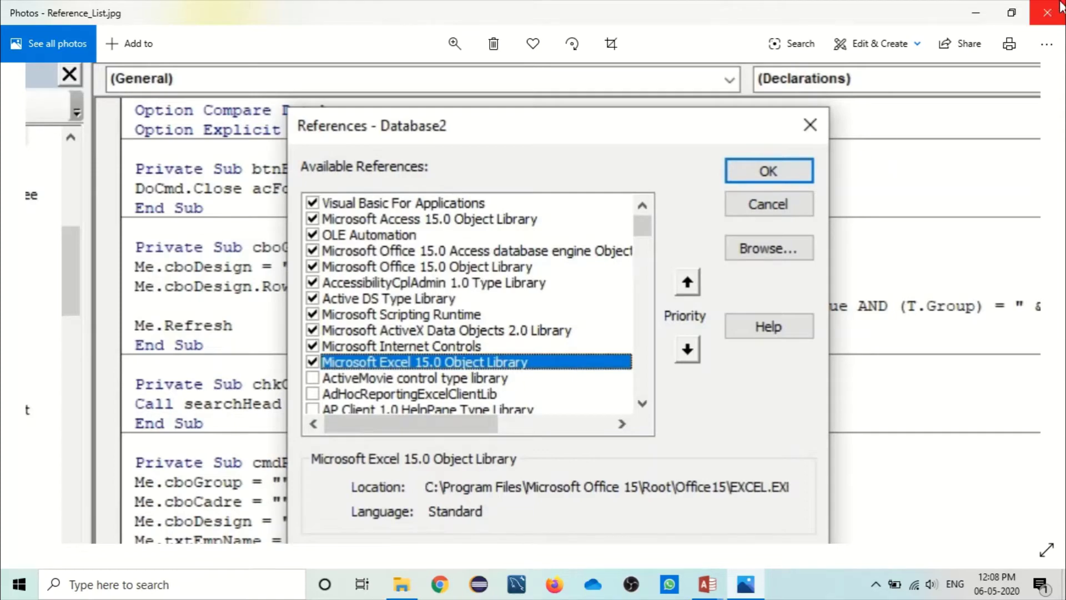
Step: Close the Reference_List image and Document folder, then bring the VBA editor forward
left_click(1046, 12)
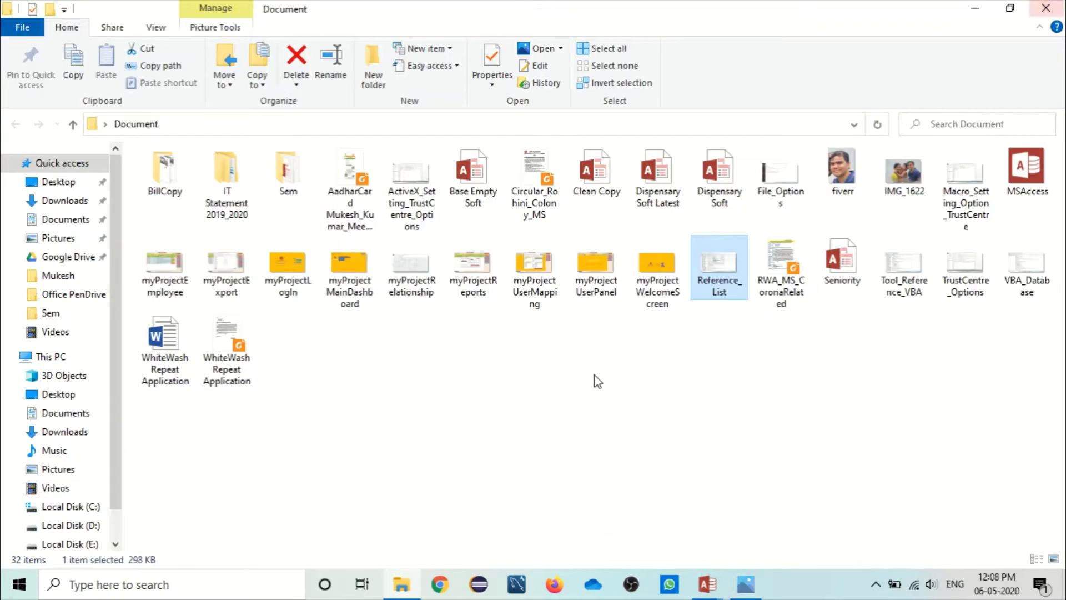
left_click(1047, 8)
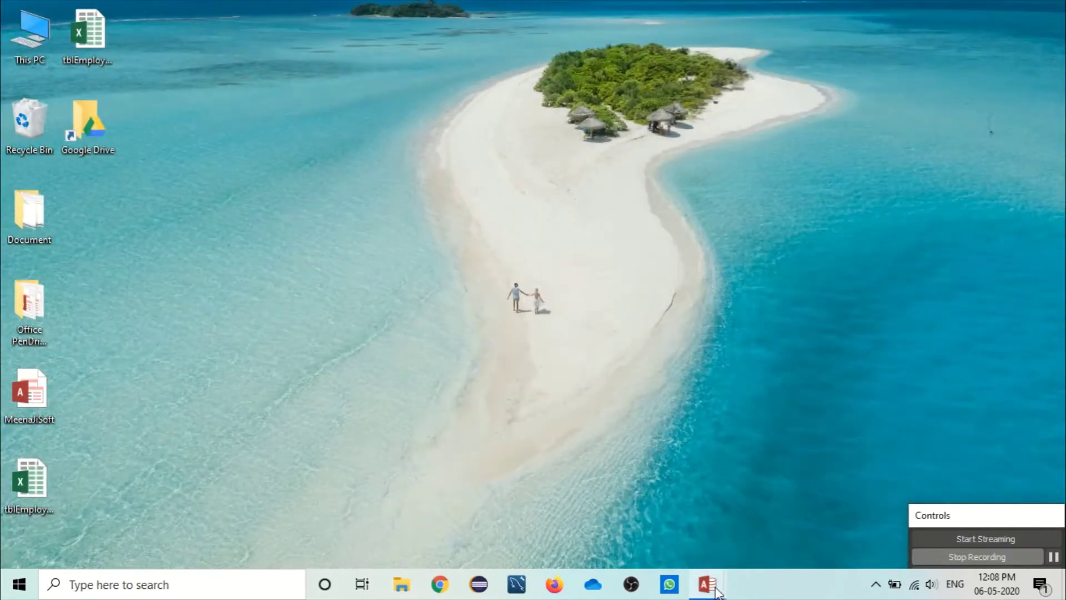
mouse_move(706, 584)
left_click(772, 496)
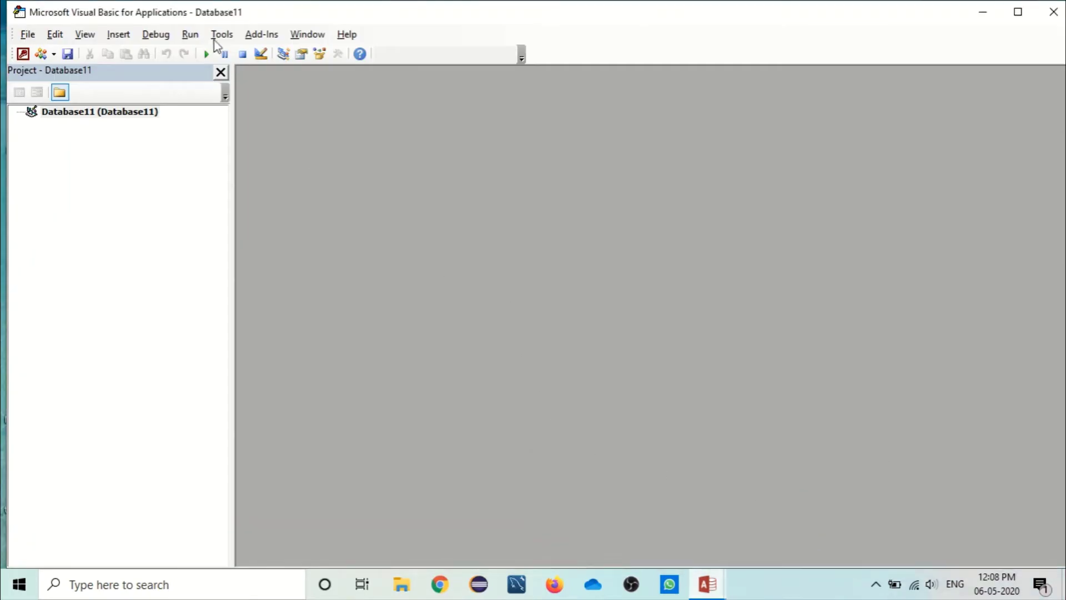
Step: Review Database11's References list, cancel it, then close the VBA editor and Access
left_click(190, 34)
mouse_move(217, 35)
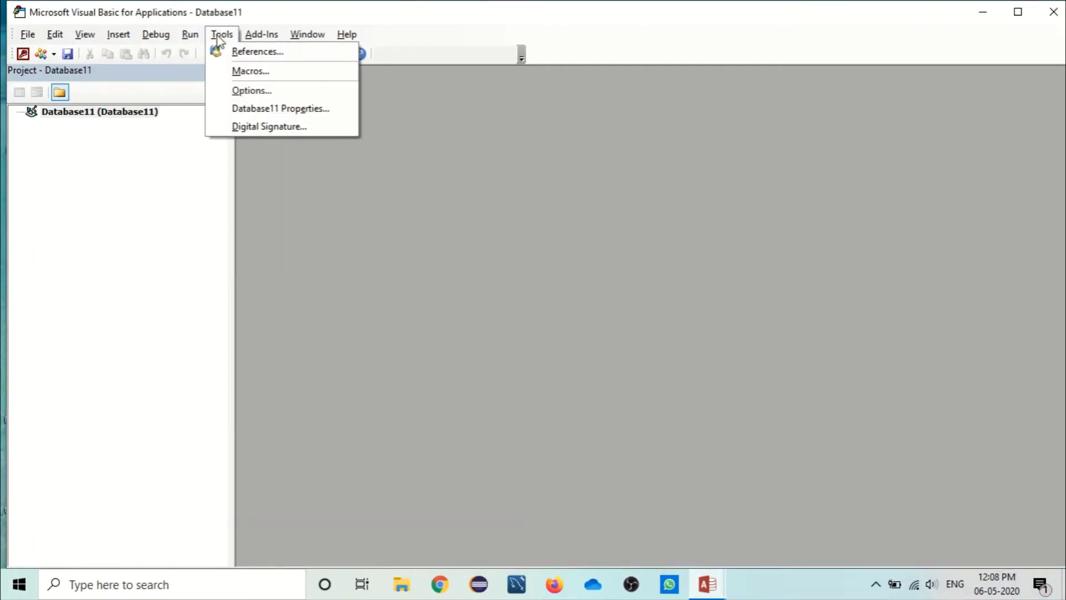
left_click(239, 51)
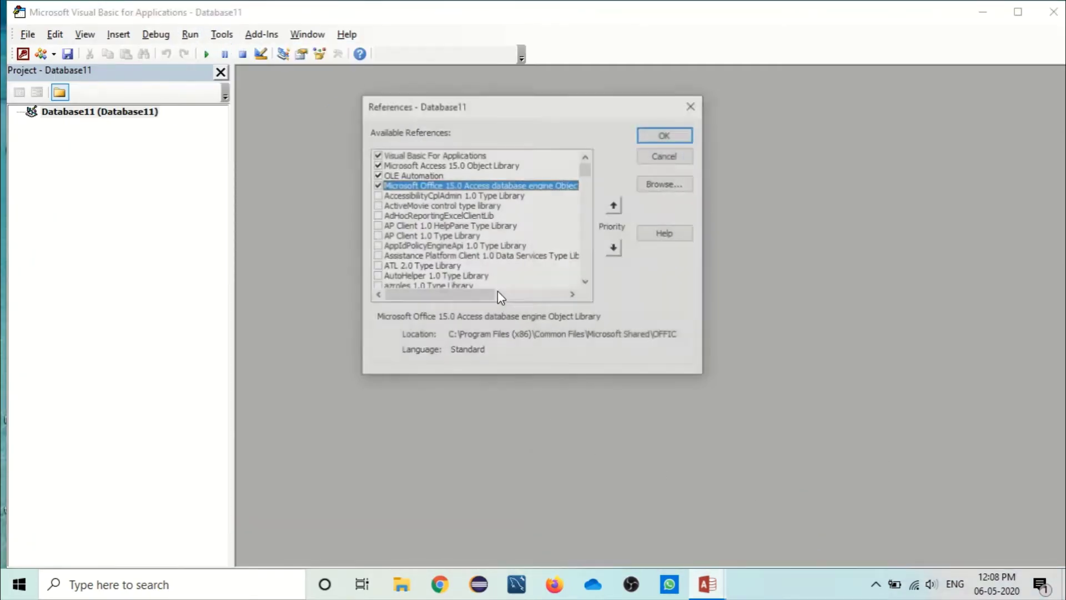
scroll(587, 222, "down", 10)
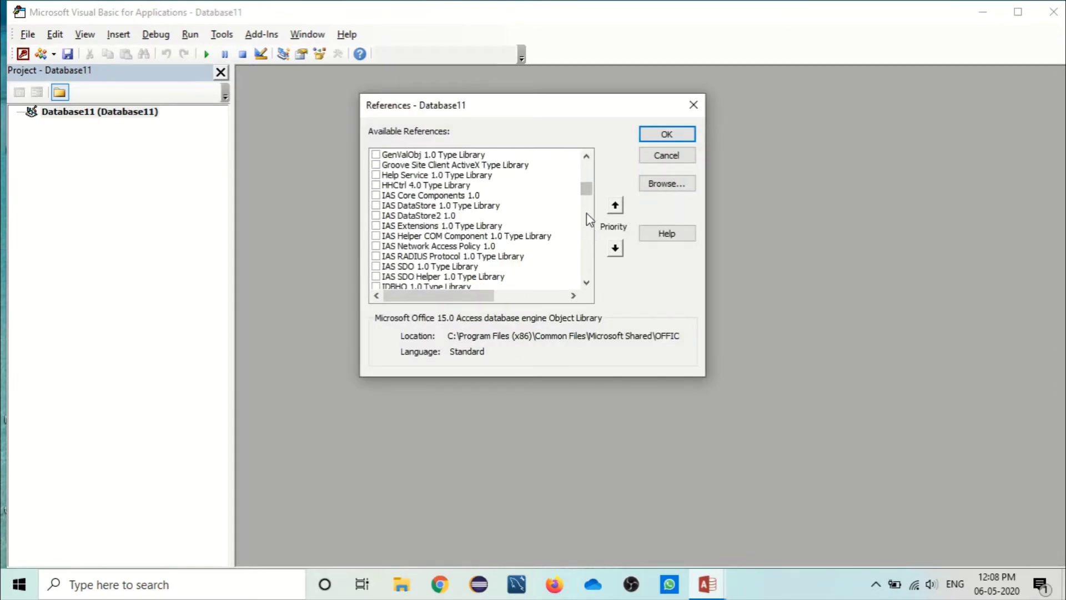
left_click_drag(587, 188, 586, 164)
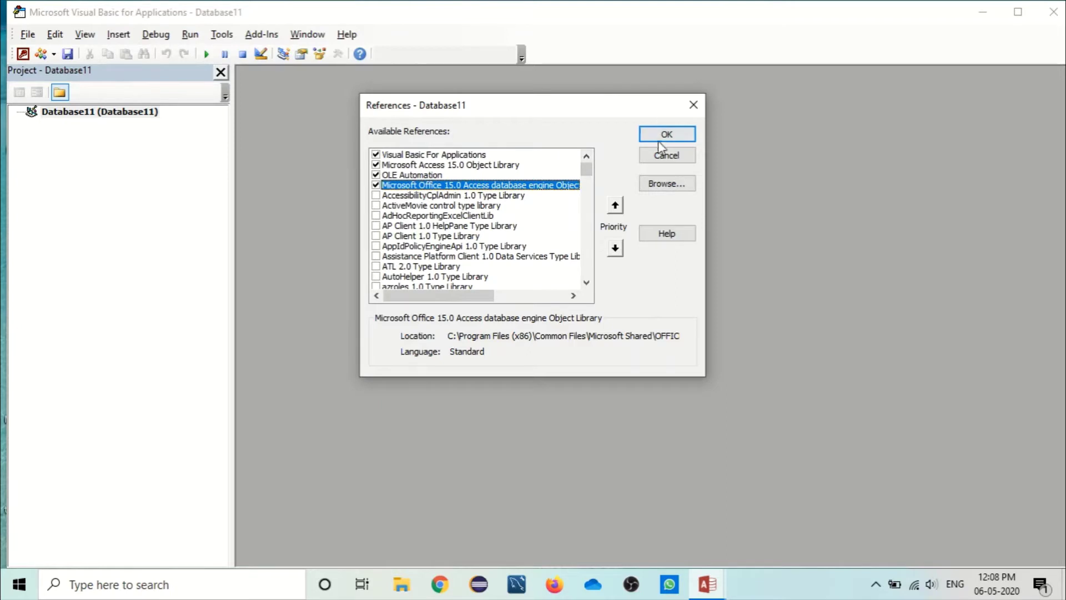
left_click(661, 157)
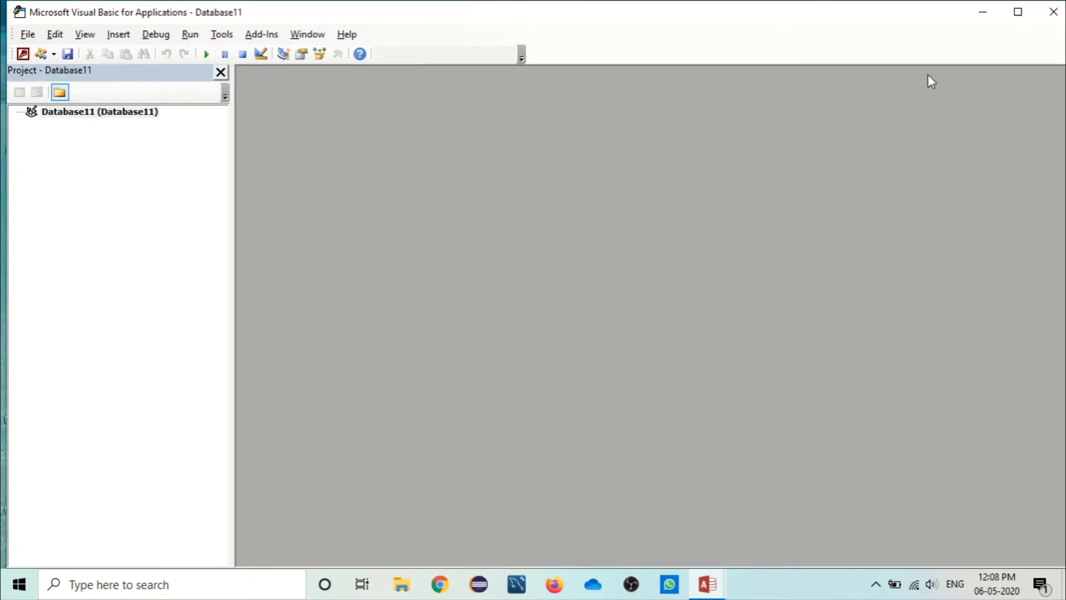
left_click(1057, 7)
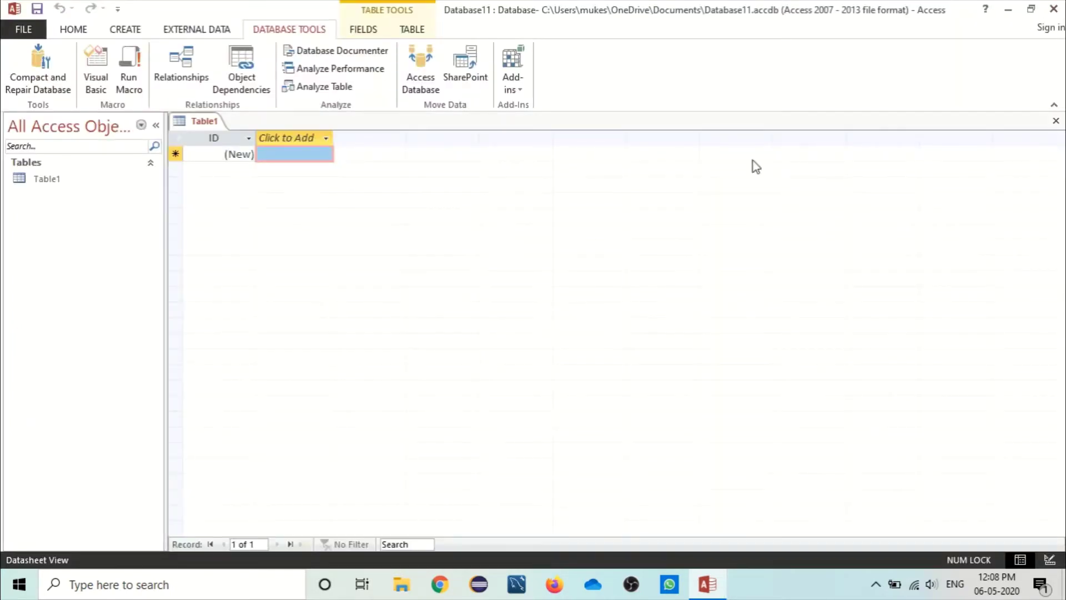
left_click(1055, 8)
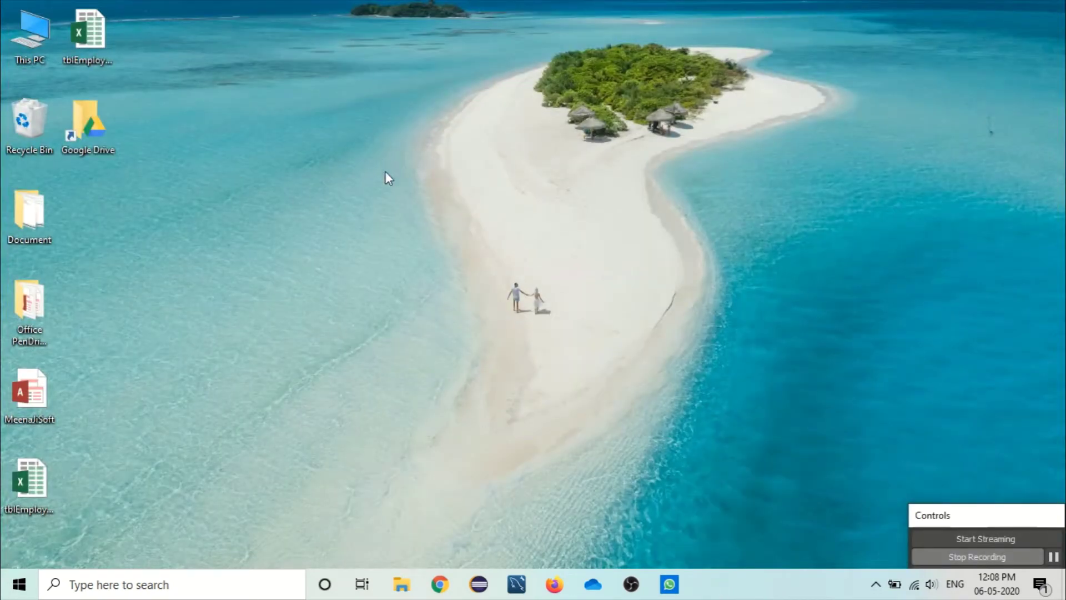
Step: Refresh the desktop from its context menu and open the MeenaJiSoft database icon
right_click(249, 144)
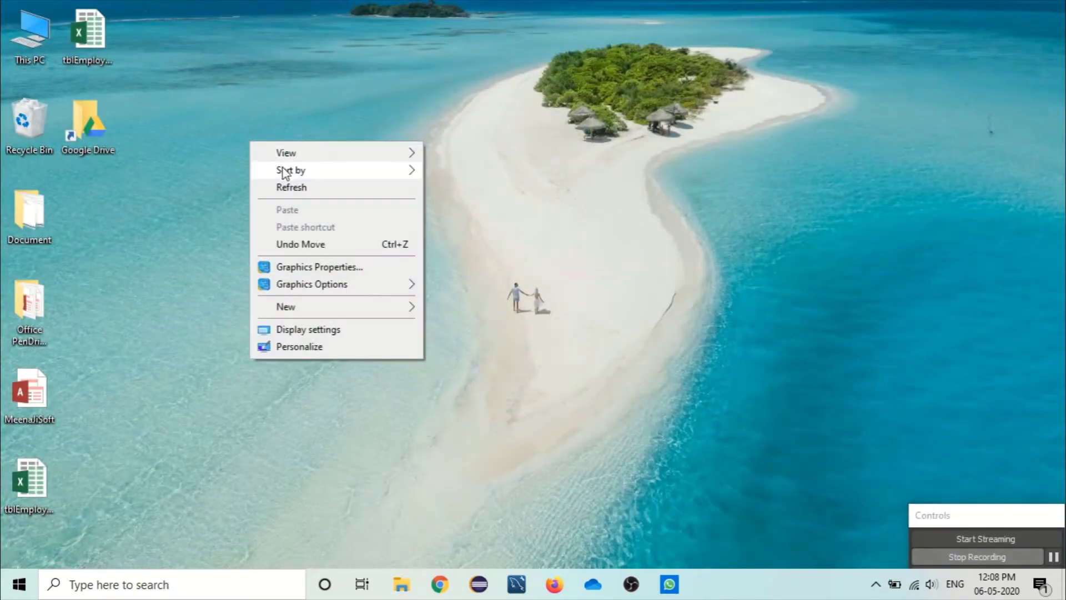
left_click(288, 188)
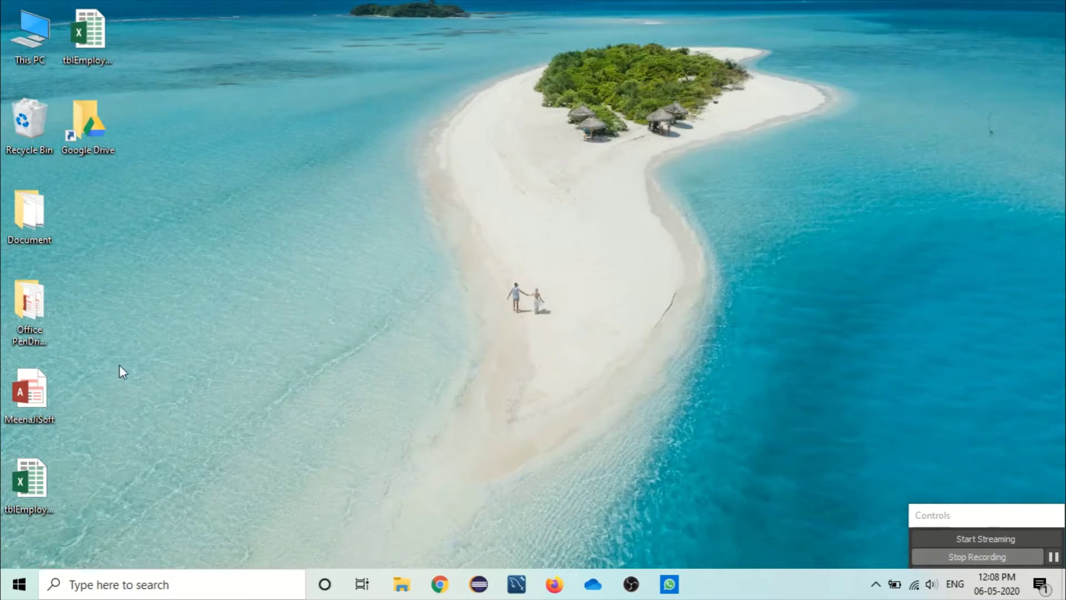
double_click(33, 391)
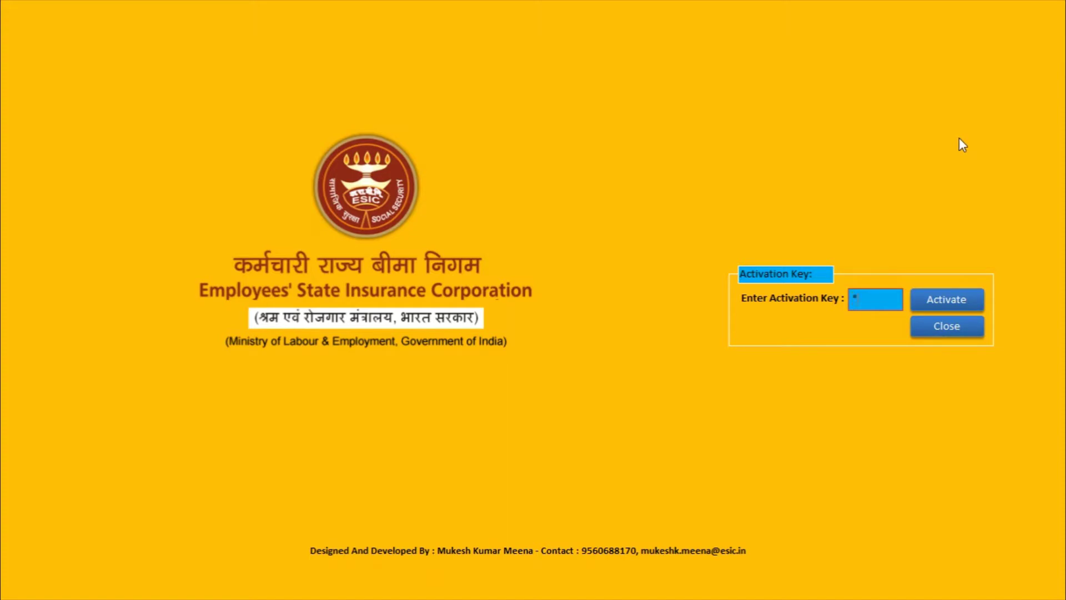
Step: Submit the activation key and acknowledge the activation success message
left_click(942, 298)
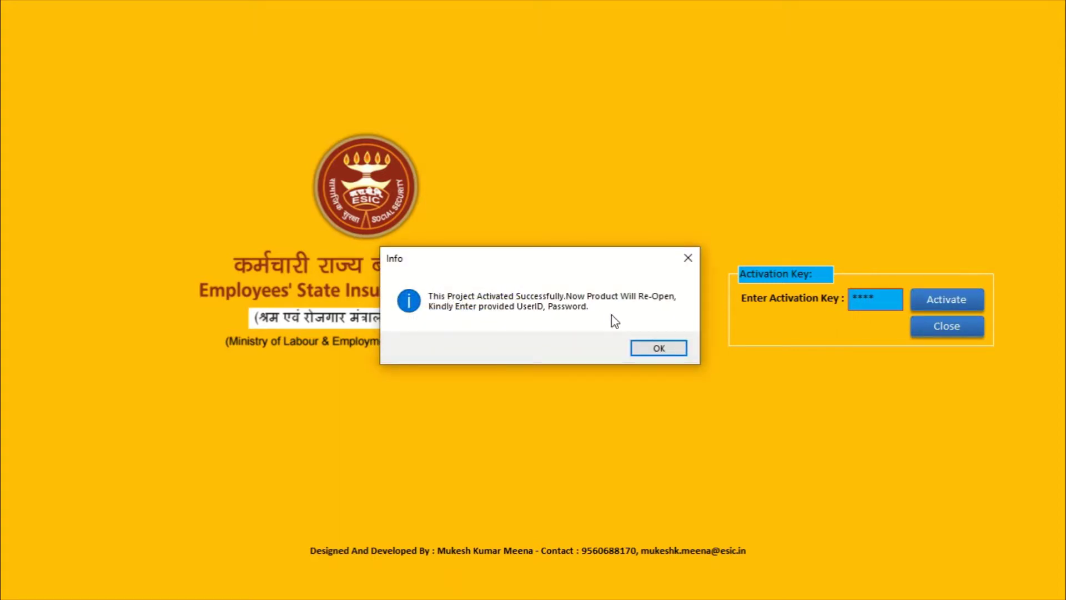
left_click(672, 349)
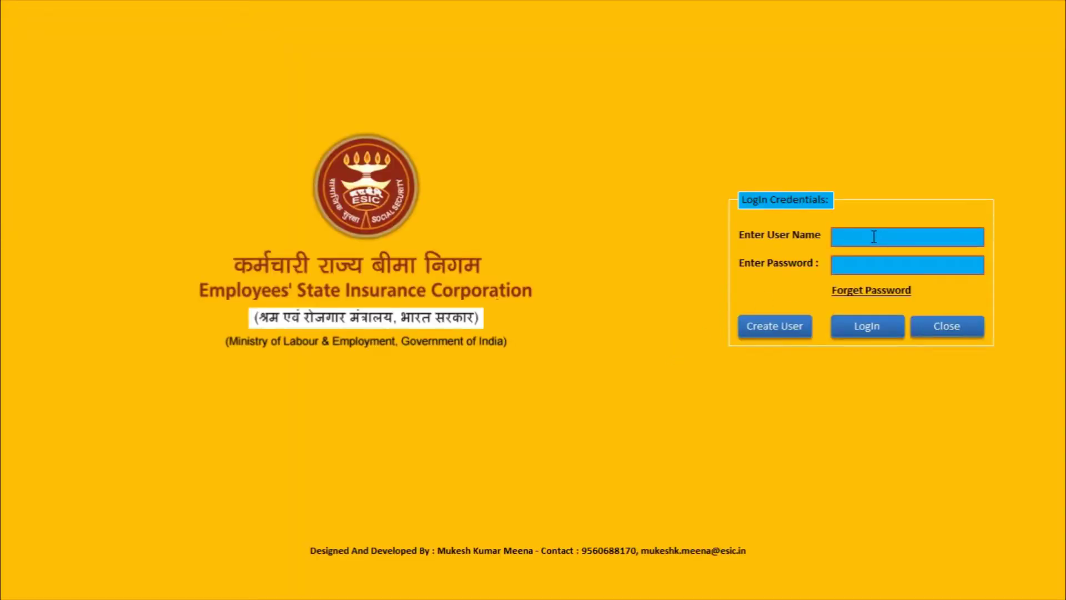
Step: Log in, go to User Management's DataManagement section and open Office Create/Update
left_click(874, 237)
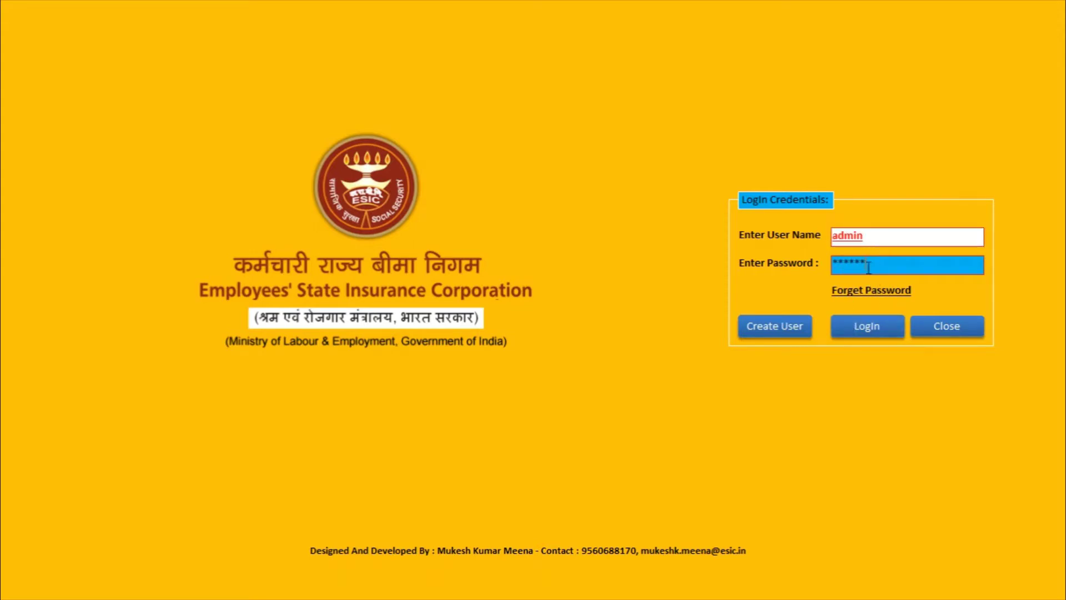
left_click(866, 335)
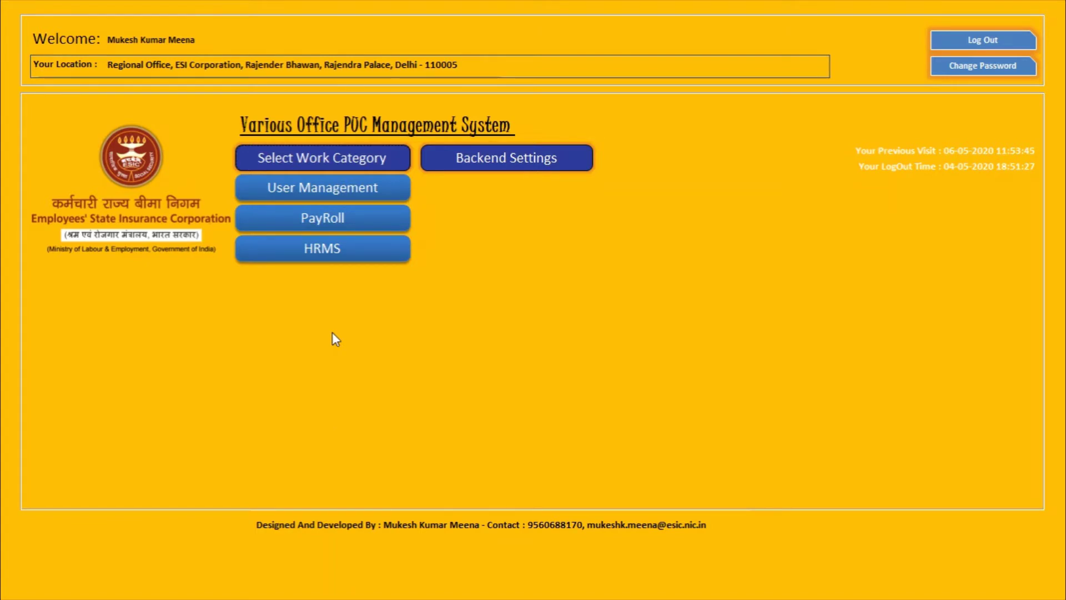
left_click(347, 186)
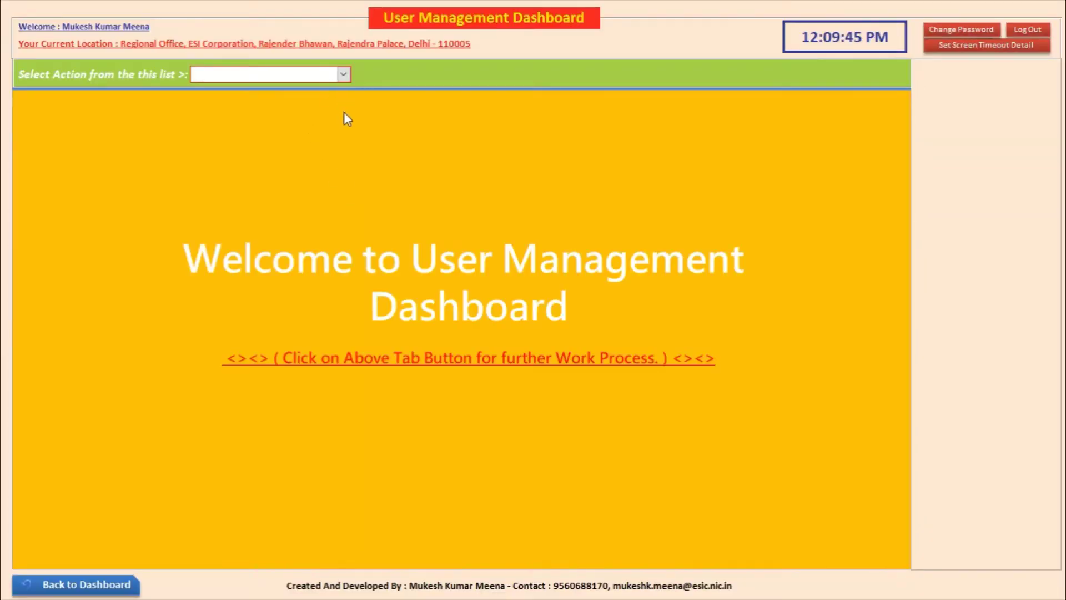
left_click(344, 74)
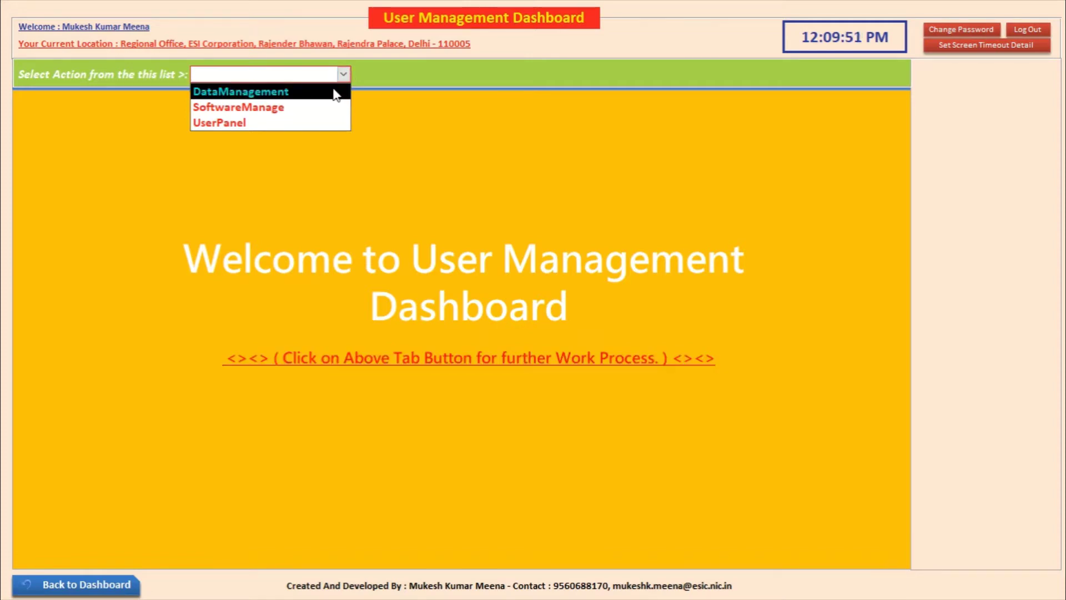
left_click(335, 91)
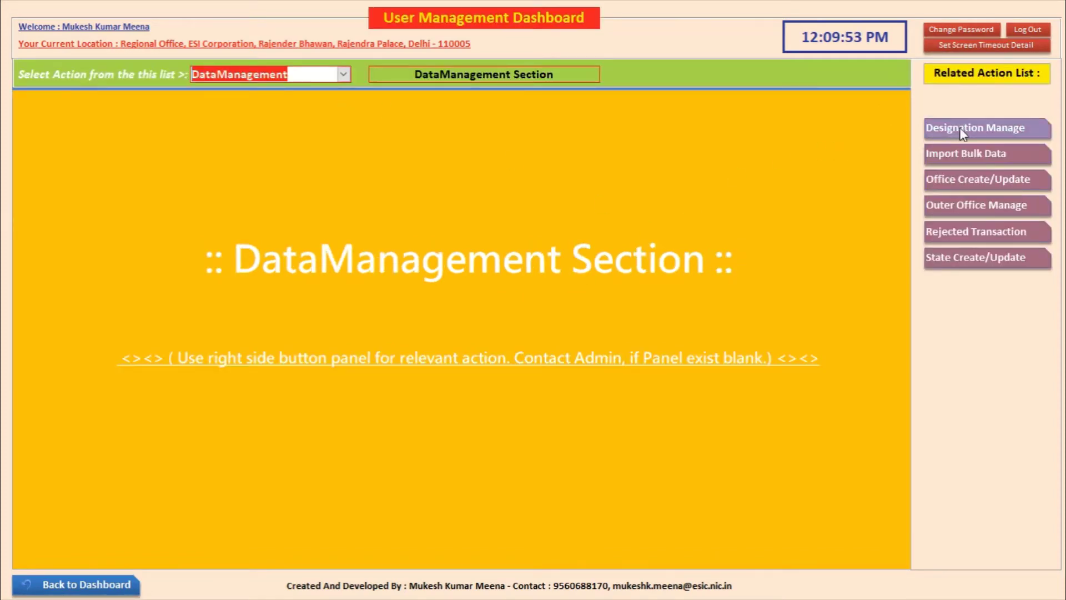
left_click(987, 181)
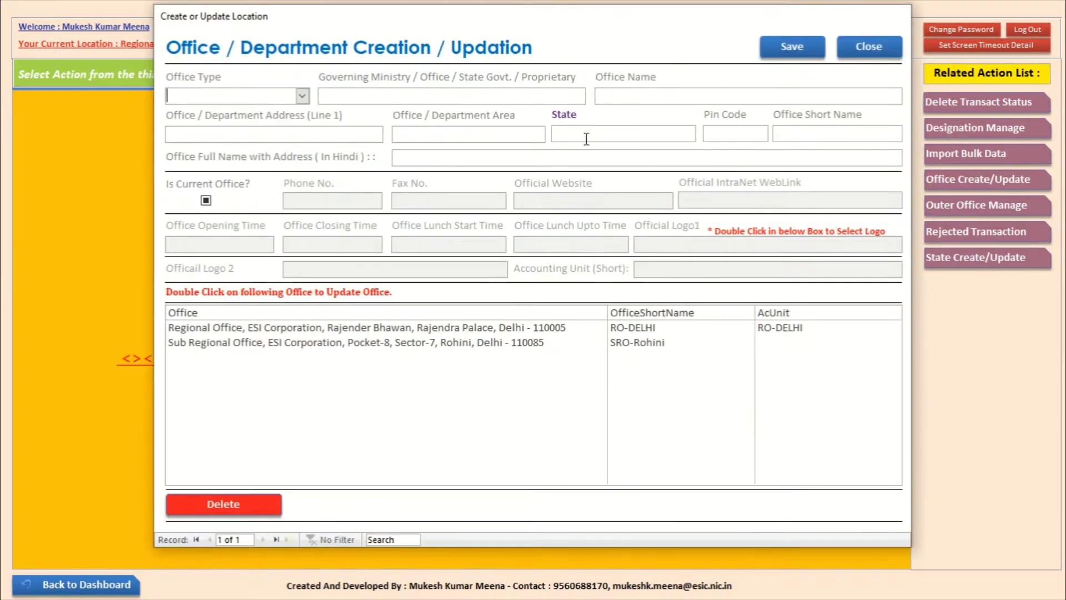
left_click_drag(529, 15, 617, 126)
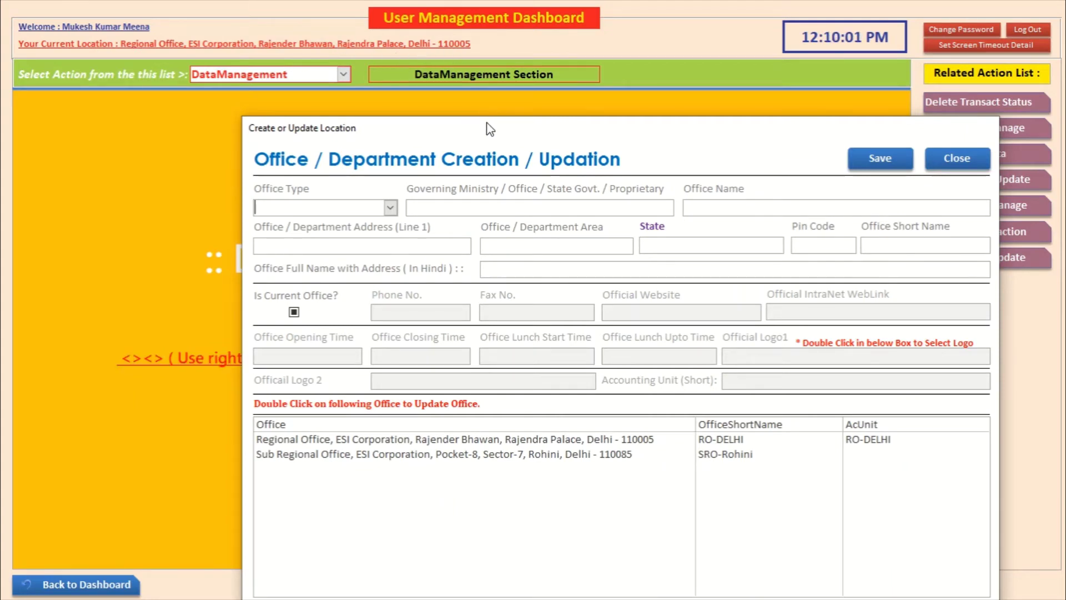
left_click_drag(488, 130, 365, 35)
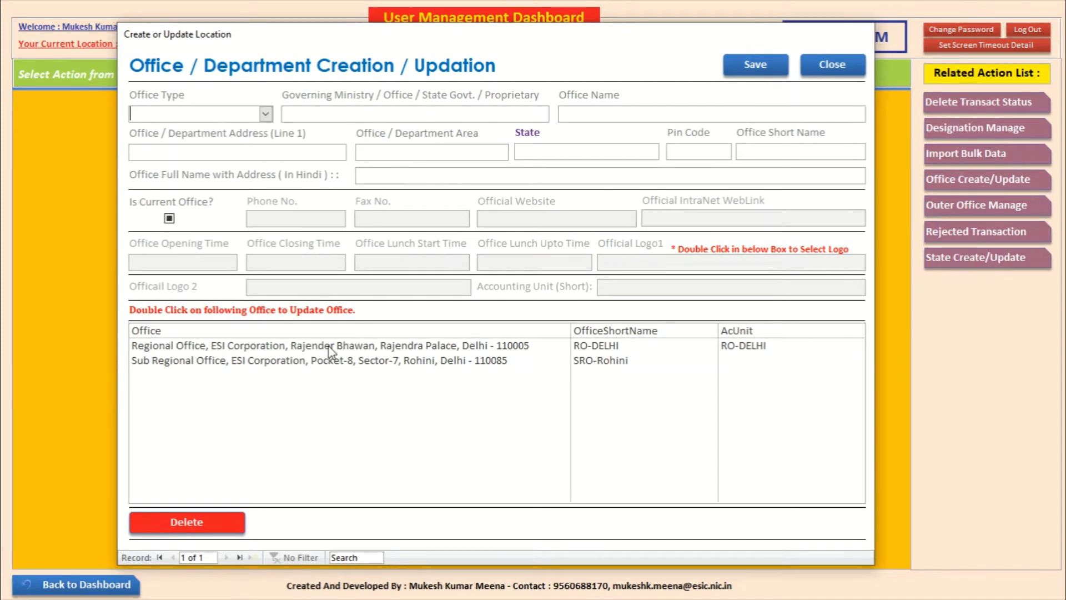
left_click(266, 114)
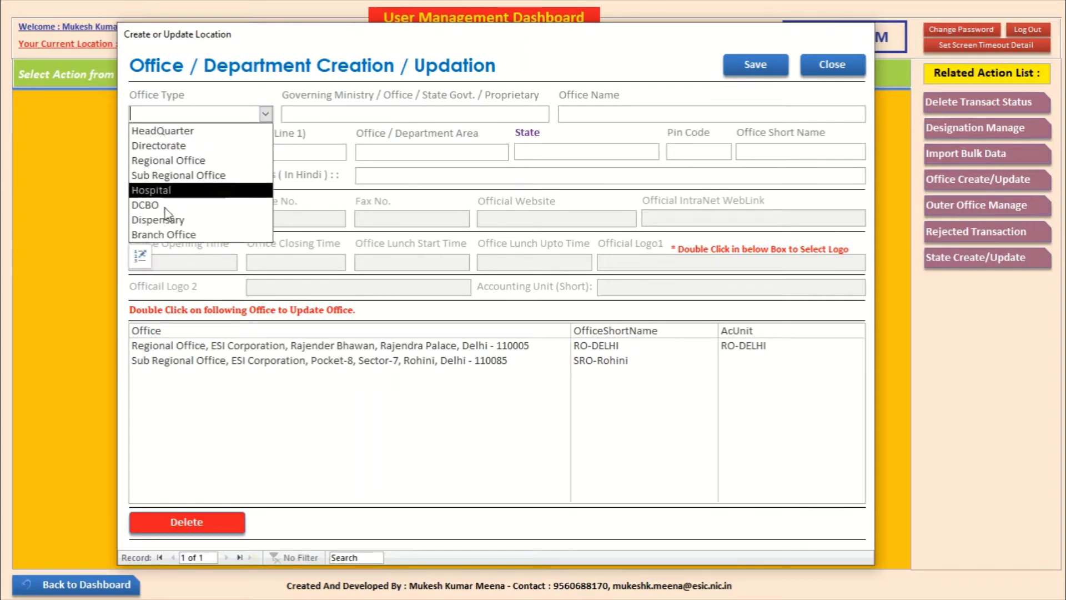
left_click(141, 256)
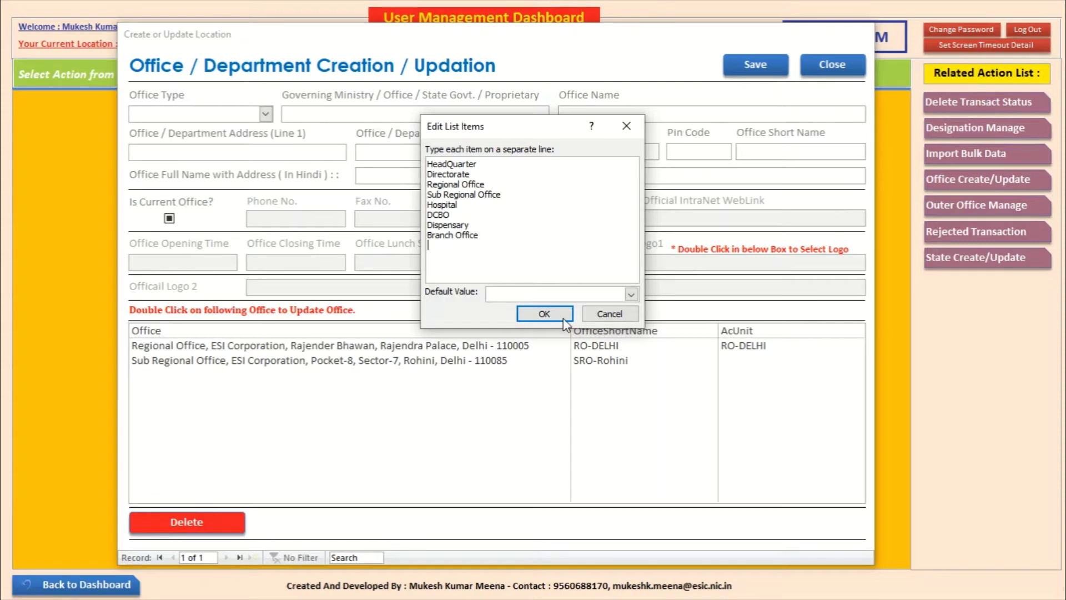
left_click(616, 317)
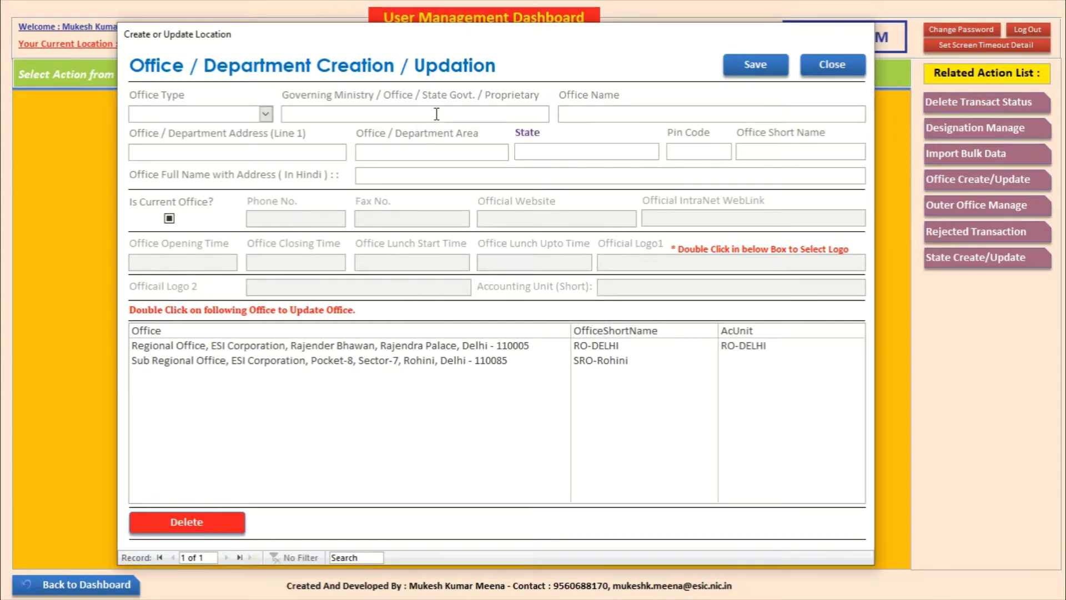
Step: Enter ministry 'Ministry Of Labour and Empowernment' and office name 'ESI Hospital'
type("Minstr")
key("BackSpace")
key("BackSpace")
type("itry Of")
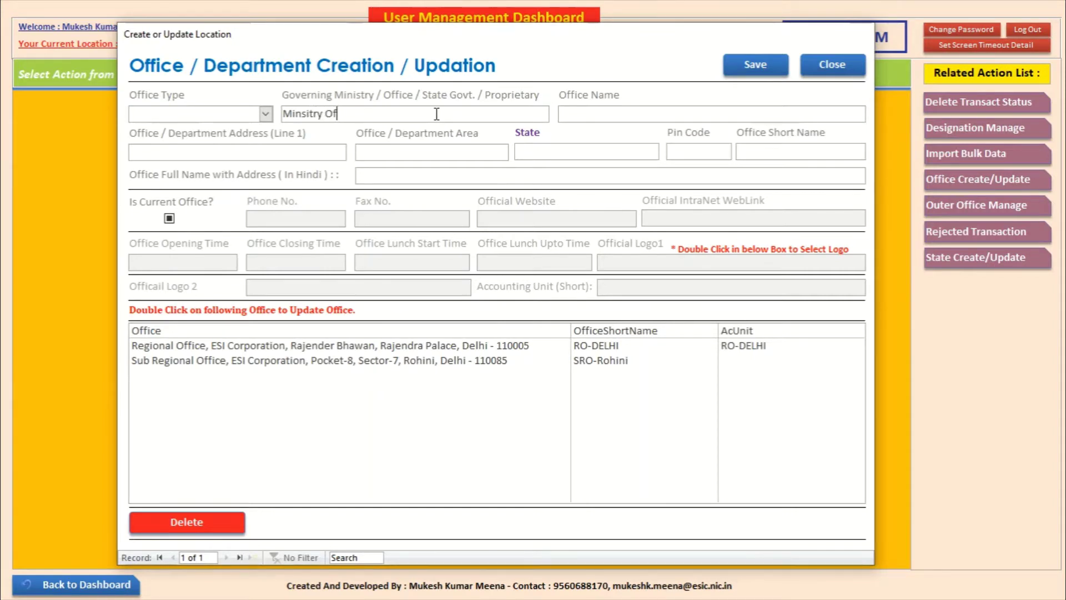
type(" Labour and Empowernmen")
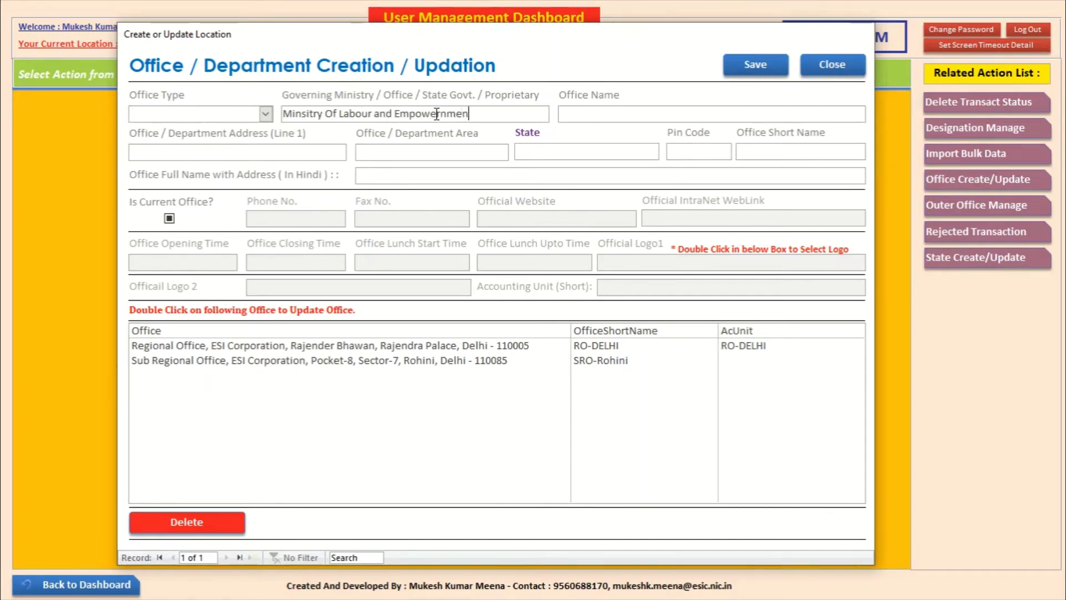
type("t")
left_click(599, 115)
type("ESI Hospital")
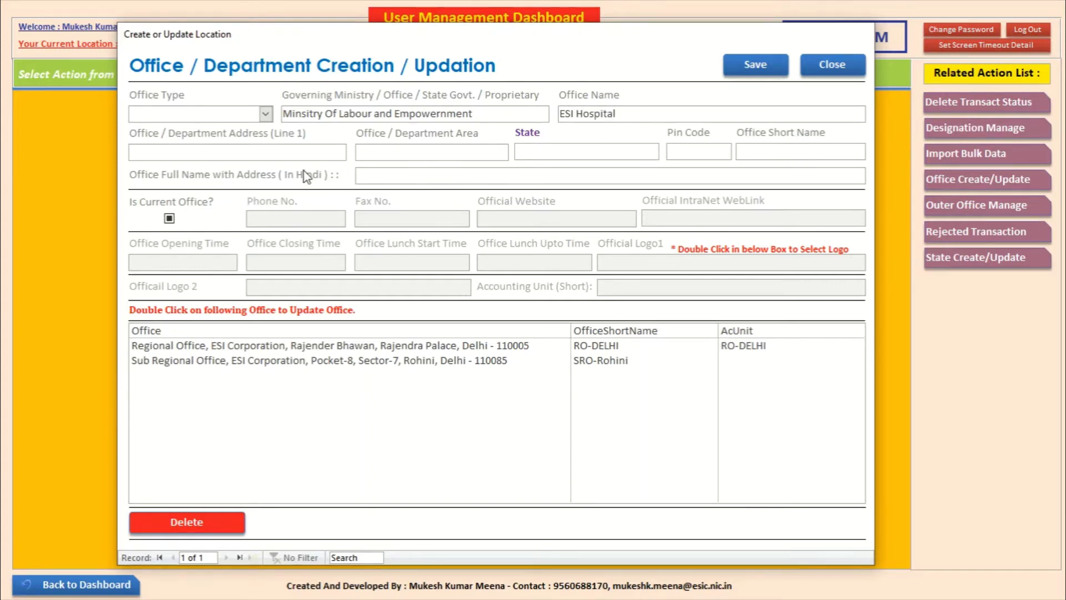
Step: Enter address Sector-15, area Rohini, state Delhi and pin code 110085
left_click(321, 151)
type("Sector-15")
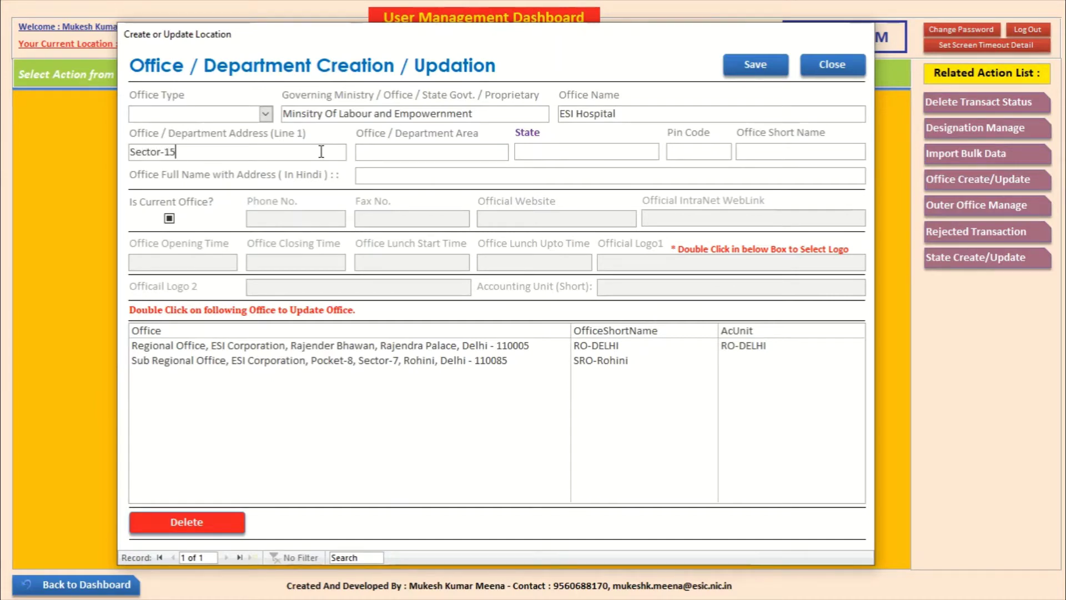
left_click(424, 145)
type("Rohini")
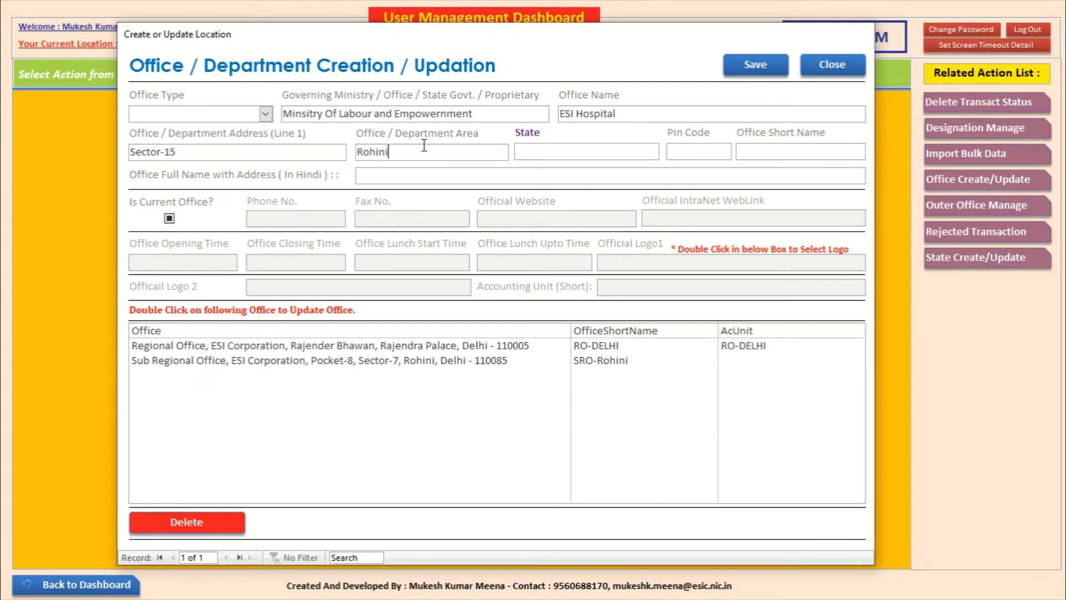
key("Tab")
type("Delhi")
left_click(689, 153)
type("110085")
Step: Set the office short name to ESIH-Rohini, correcting several mistyped attempts
key("Tab")
type("ESI")
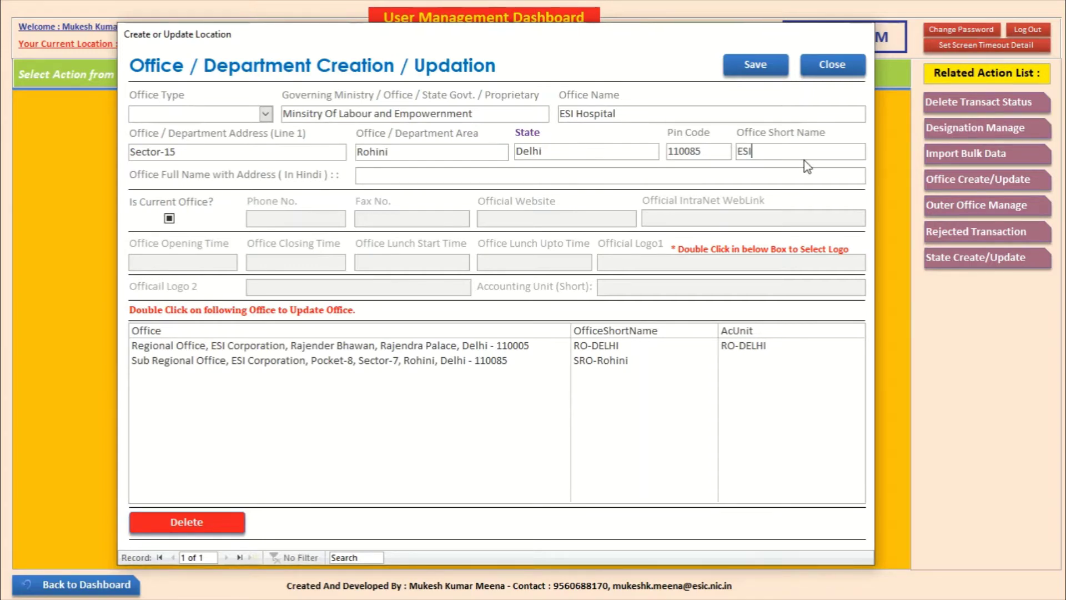
key("BackSpace")
key("BackSpace")
key("BackSpace")
type("BO-Rohini\\\\\\\\\\\\\\\\")
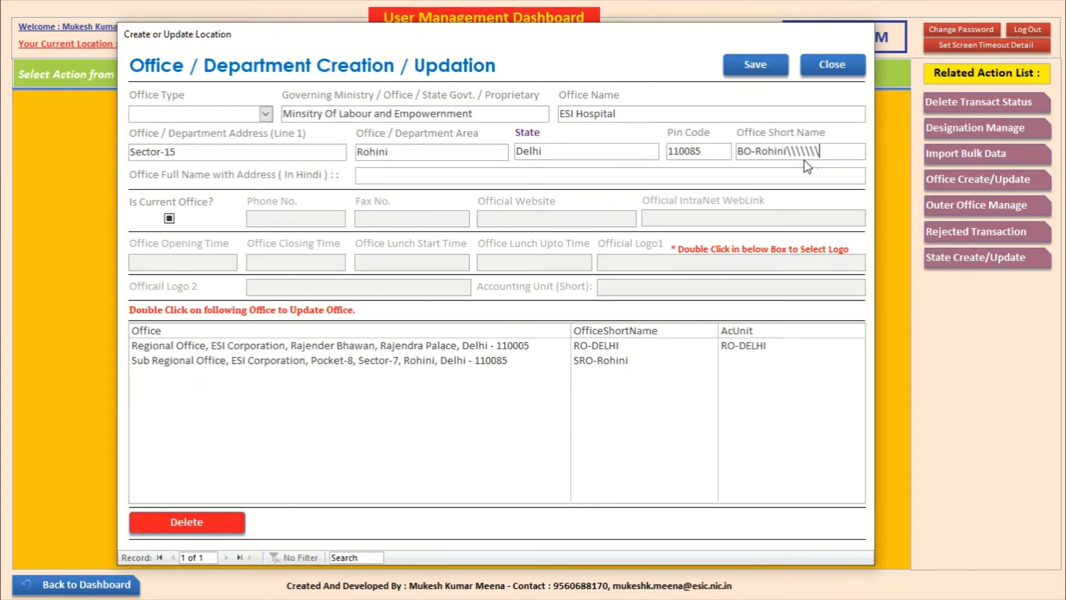
key("BackSpace")
key("BackSpace")
key("BackSpace")
key("BackSpace")
key("BackSpace")
key("BackSpace")
key("BackSpace")
key("BackSpace")
key("BackSpace")
key("BackSpace")
key("BackSpace")
key("BackSpace")
key("BackSpace")
key("BackSpace")
key("BackSpace")
key("BackSpace")
key("BackSpace")
type("SRO")
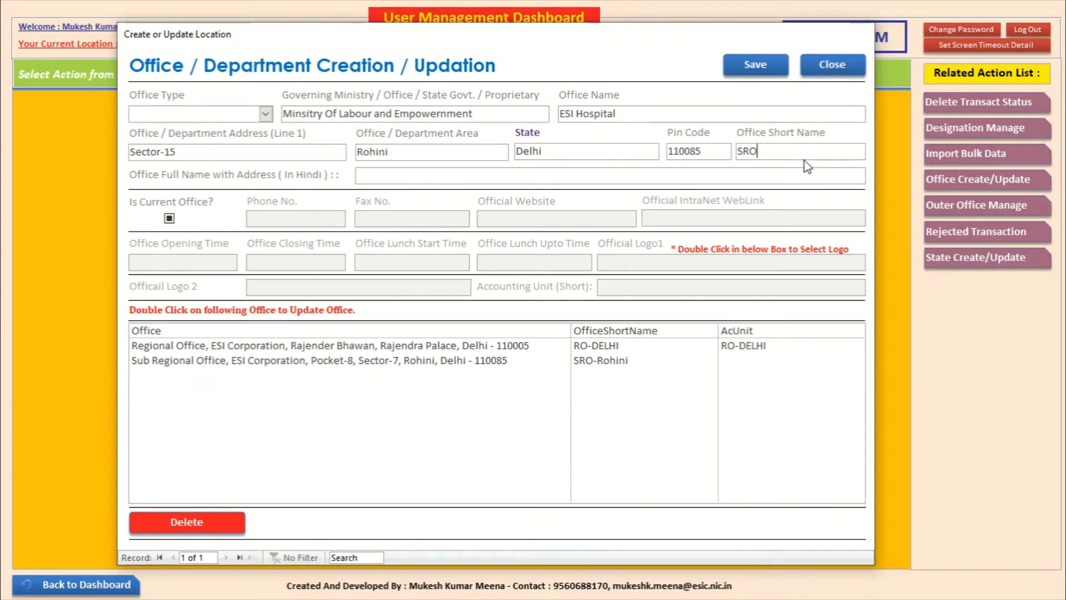
type("-Okh")
key("BackSpace")
key("BackSpace")
key("BackSpace")
key("BackSpace")
key("BackSpace")
key("BackSpace")
key("BackSpace")
type("ESID")
type("-Rohi")
key("BackSpace")
key("BackSpace")
key("BackSpace")
key("BackSpace")
key("BackSpace")
key("BackSpace")
type("H-Rohini")
left_click(403, 178)
Step: Enter the Hindi full name 'क.रा.बी.अस्पताल, सैक्टर-15, रोहिणी, नई दिल्ली-110085' and clear Is Current Office
type("क.र.")
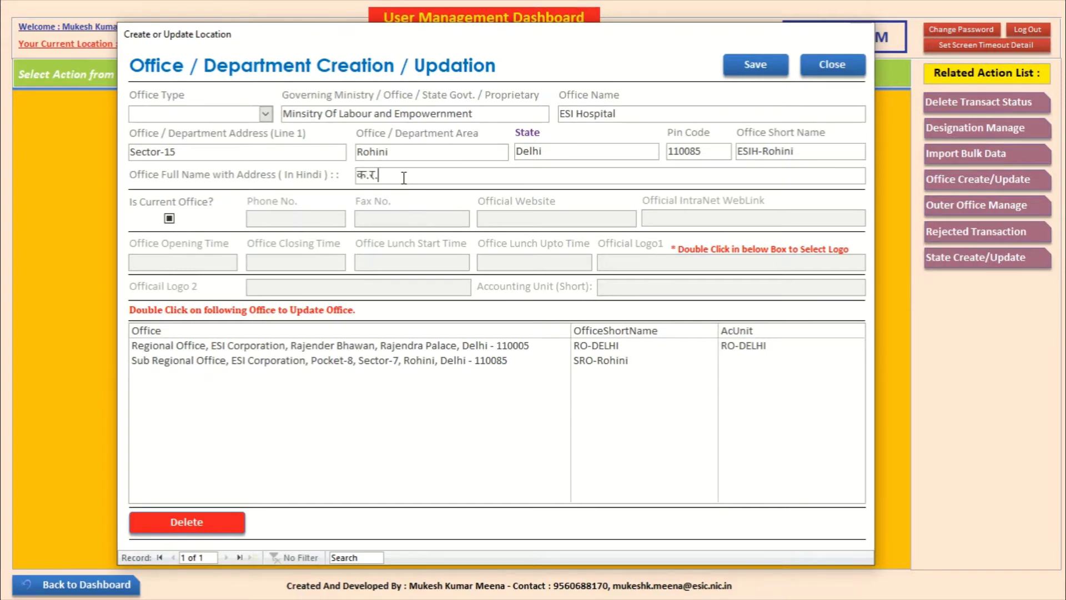
key("BackSpace")
type("ा.बी.अस्पताल, सैक्टर-1")
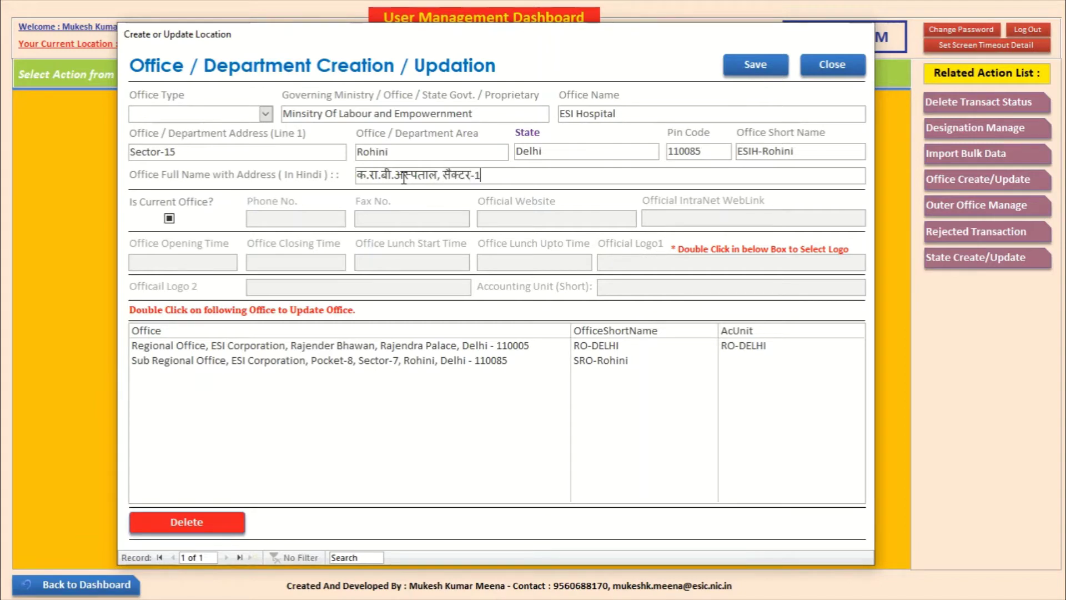
type("5, रोहिणी")
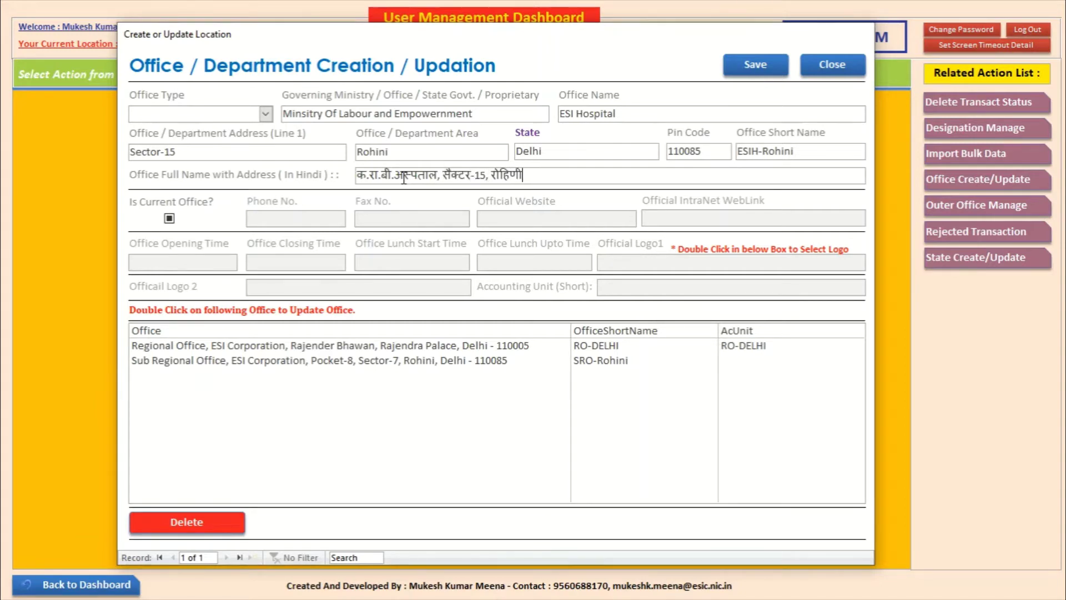
type(", नई दिल्ल")
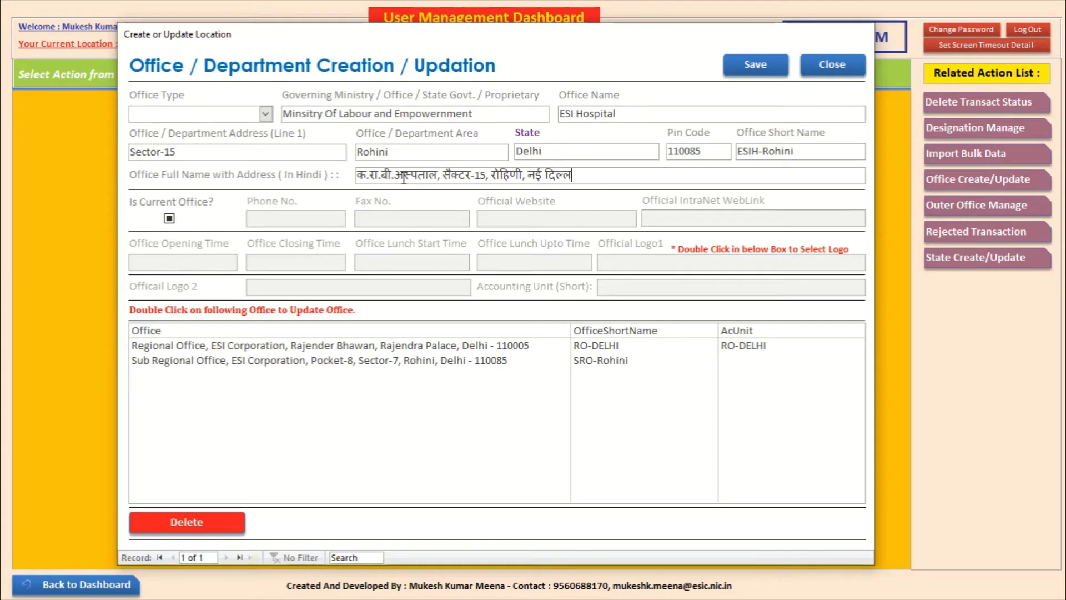
type("ी-1100")
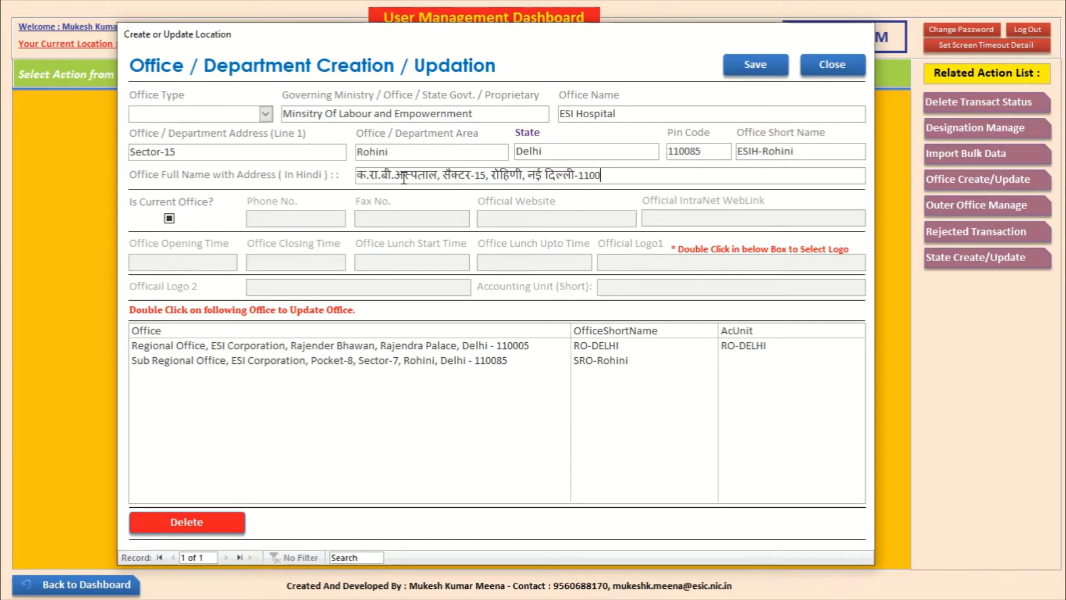
type("85")
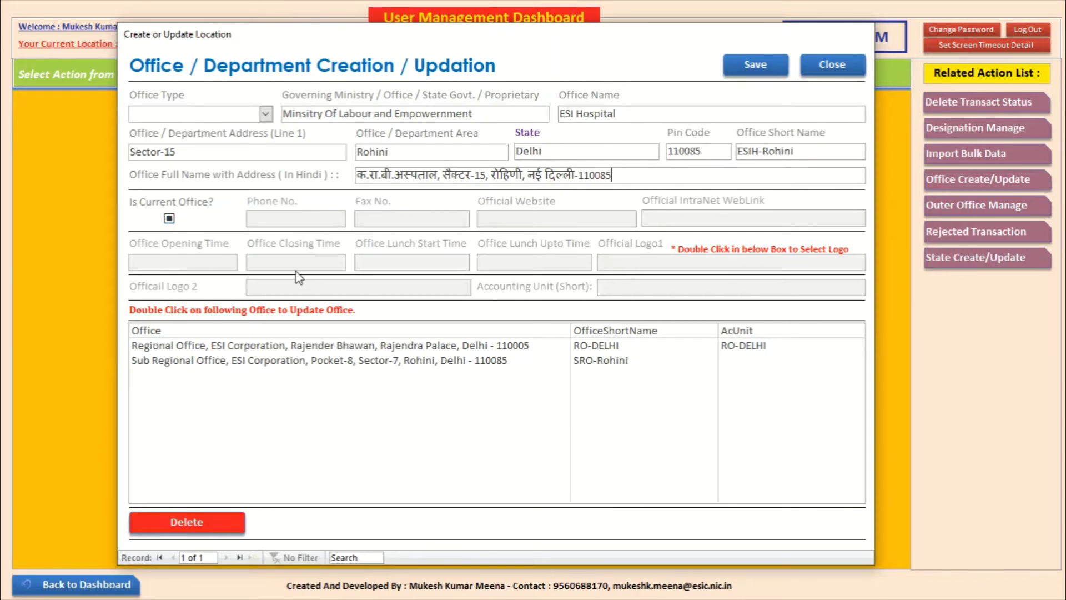
left_click(169, 218)
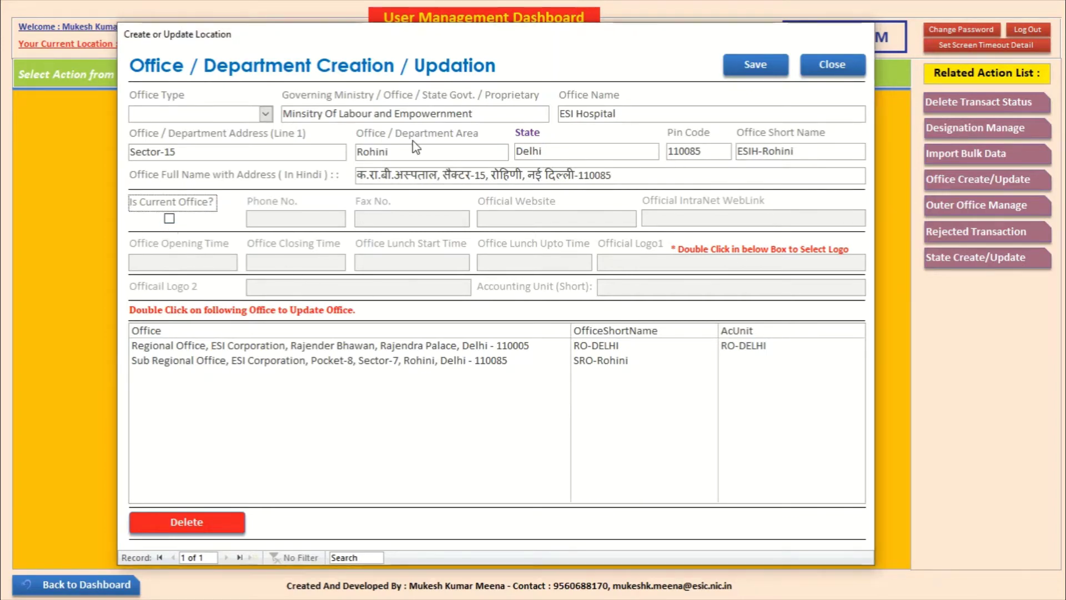
Step: Tick Is Current Office? for ESI Hospital and confirm it replaces the existing current office
left_click(169, 218)
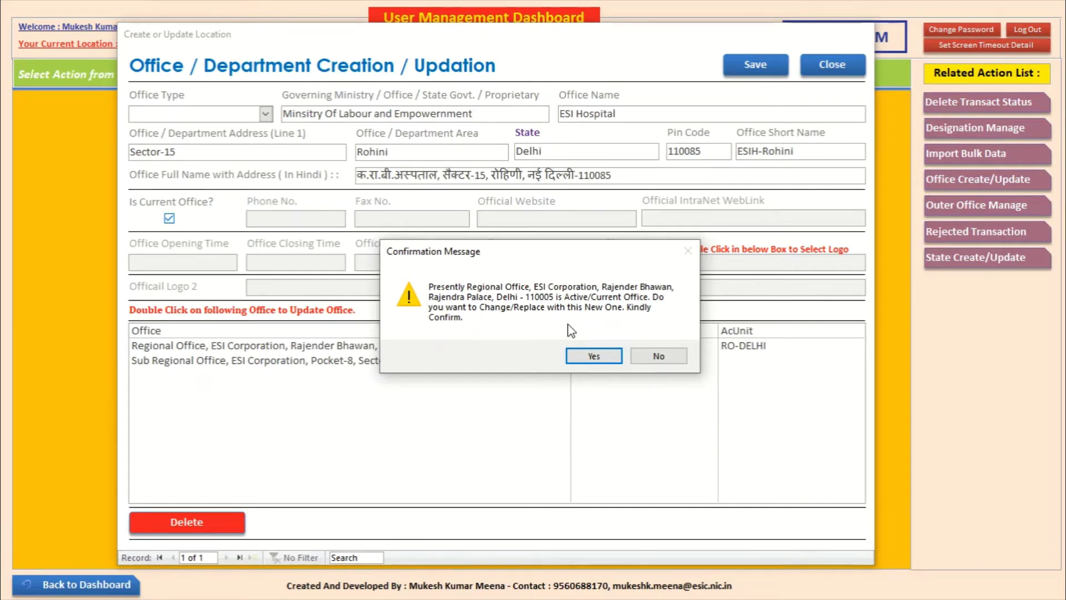
left_click(594, 356)
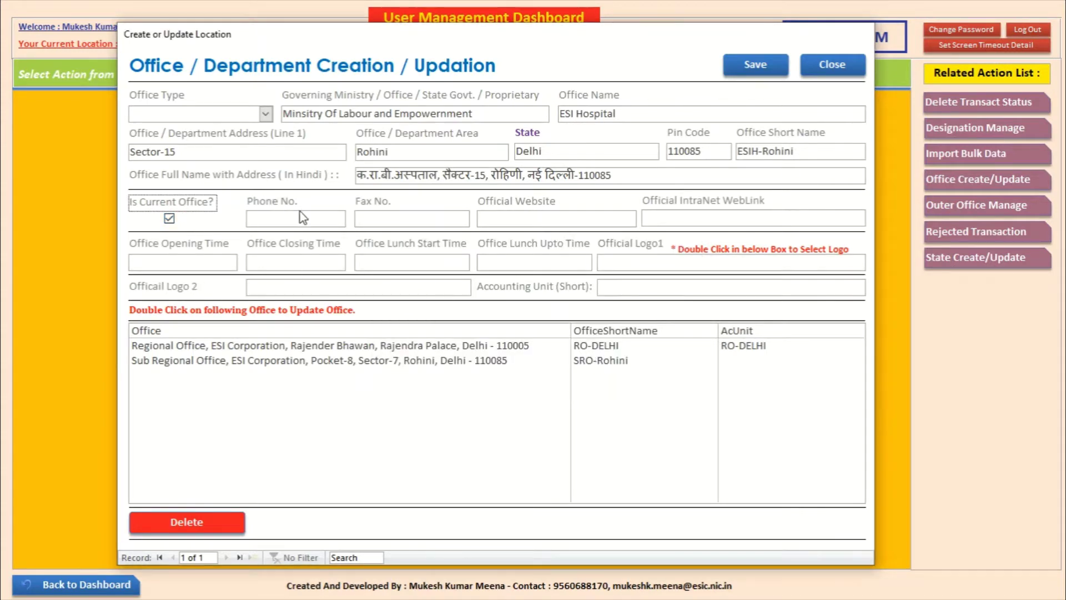
left_click(327, 219)
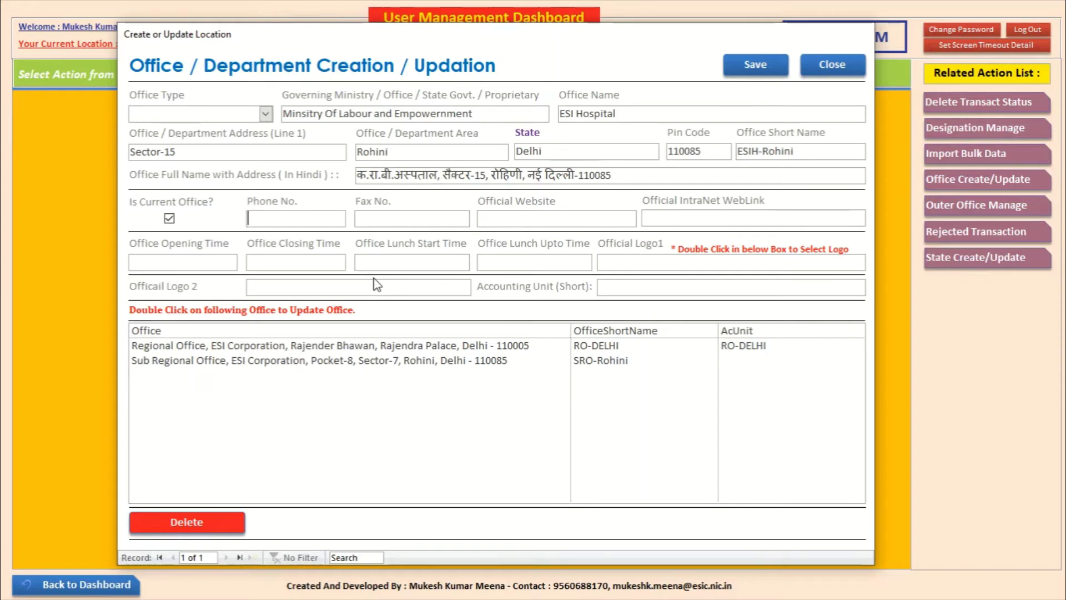
key("Tab")
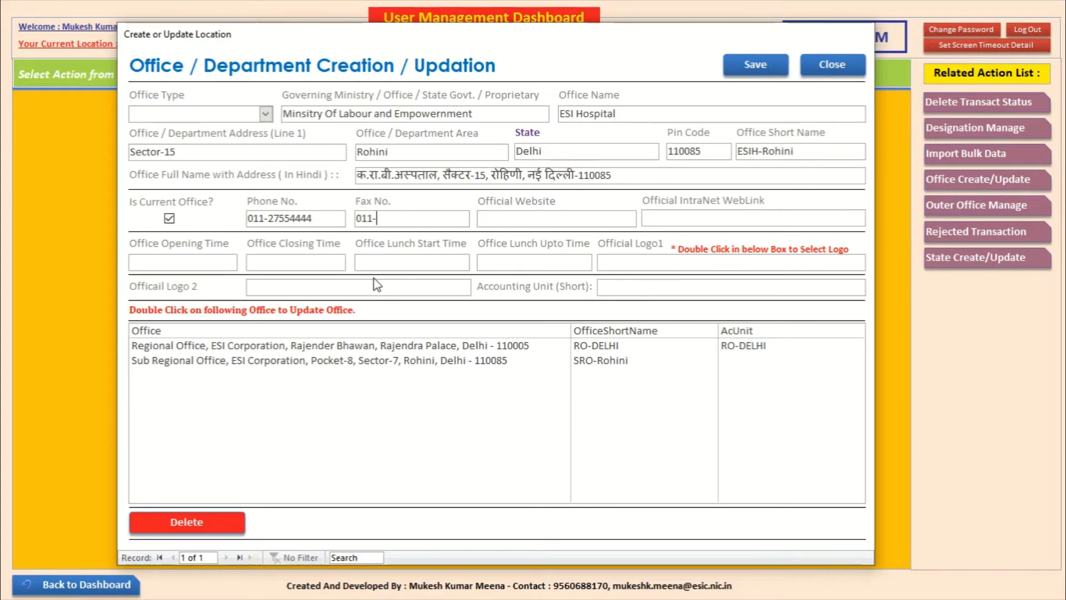
key("Tab")
type("w")
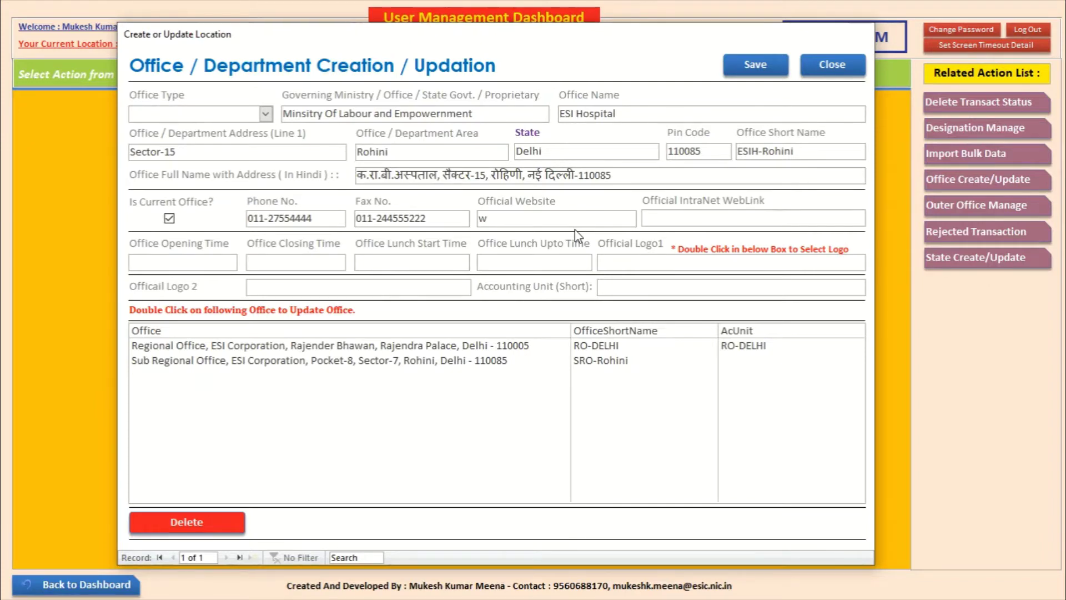
type("ww.esic.nic.in")
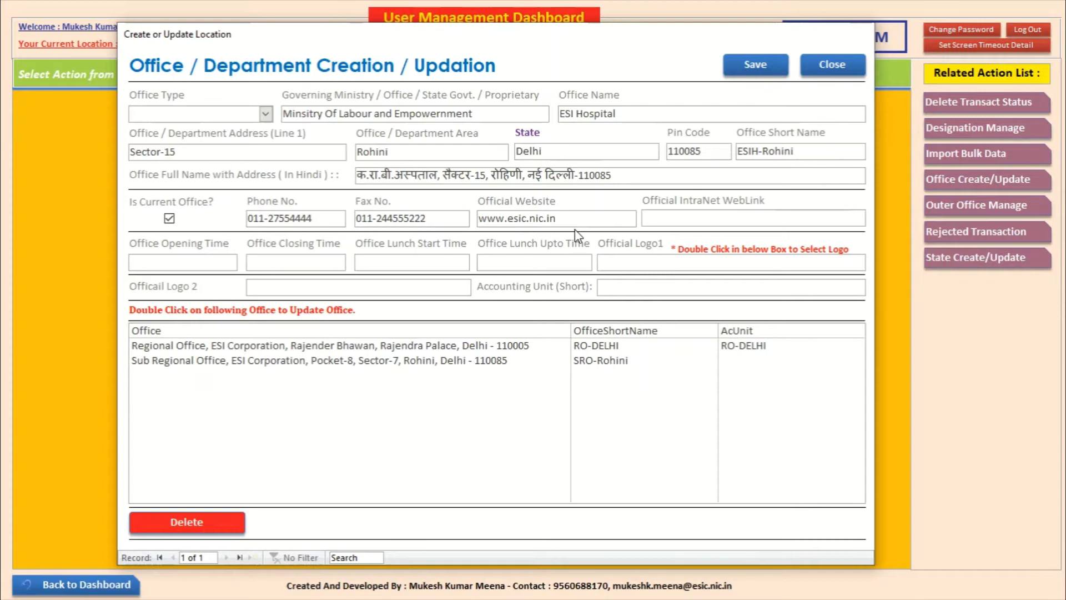
key("Tab")
type("gateway.es")
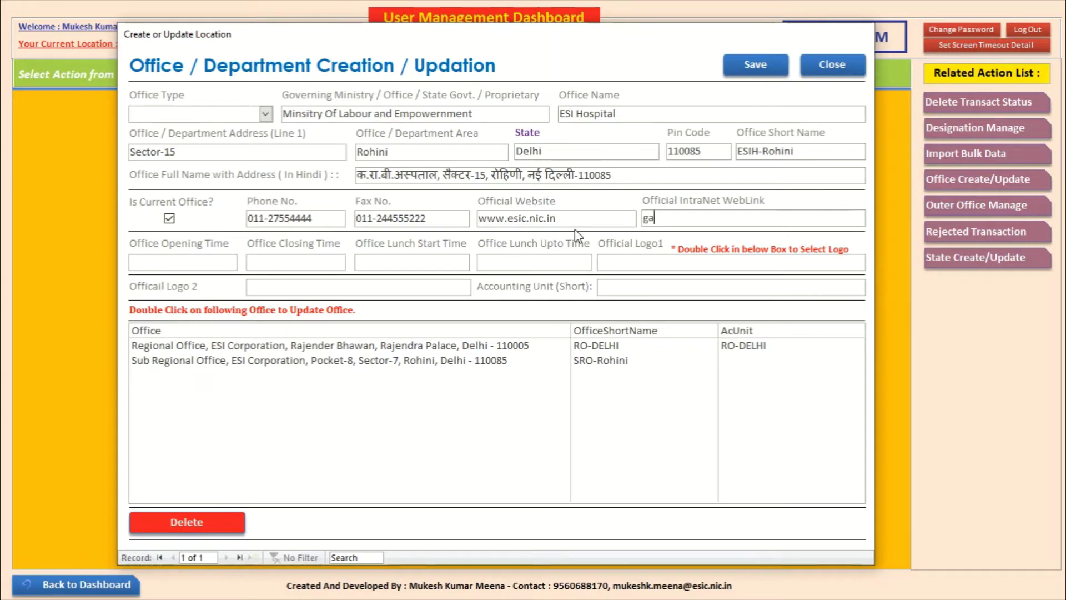
type("ic.in")
Step: Set office hours 09:00 AM to 04:00 PM with lunch 01:00 PM to 01:30 PM
key("Tab")
type("09:")
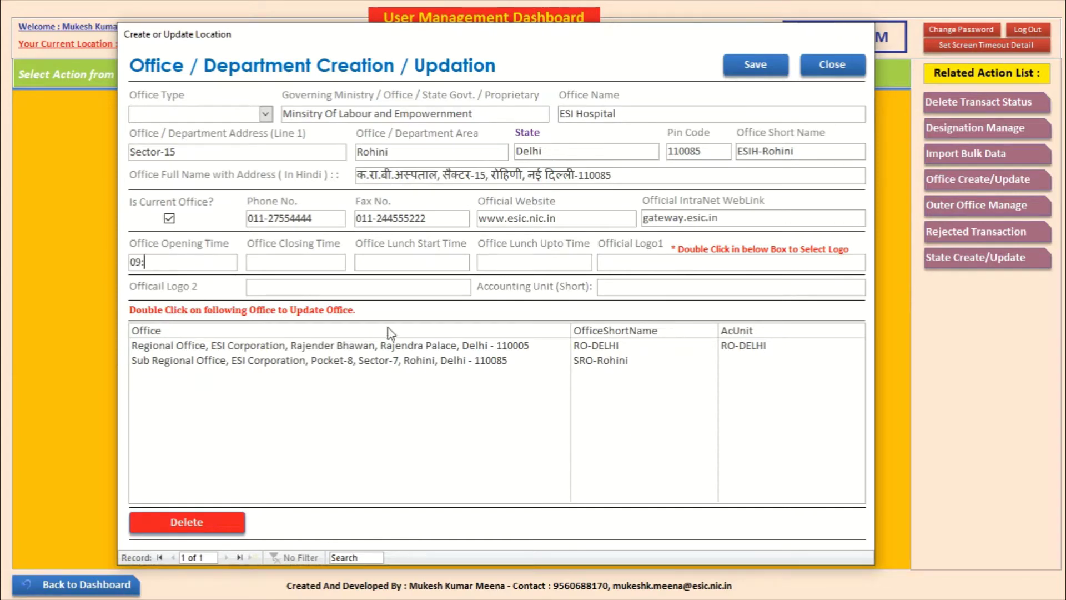
type("00AM")
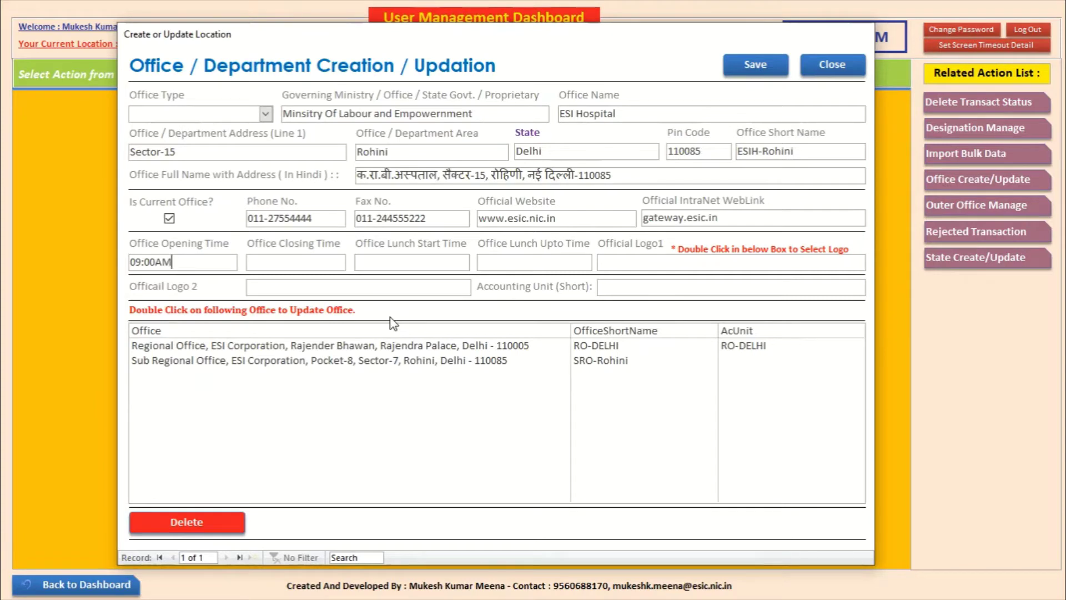
key("Tab")
type("0")
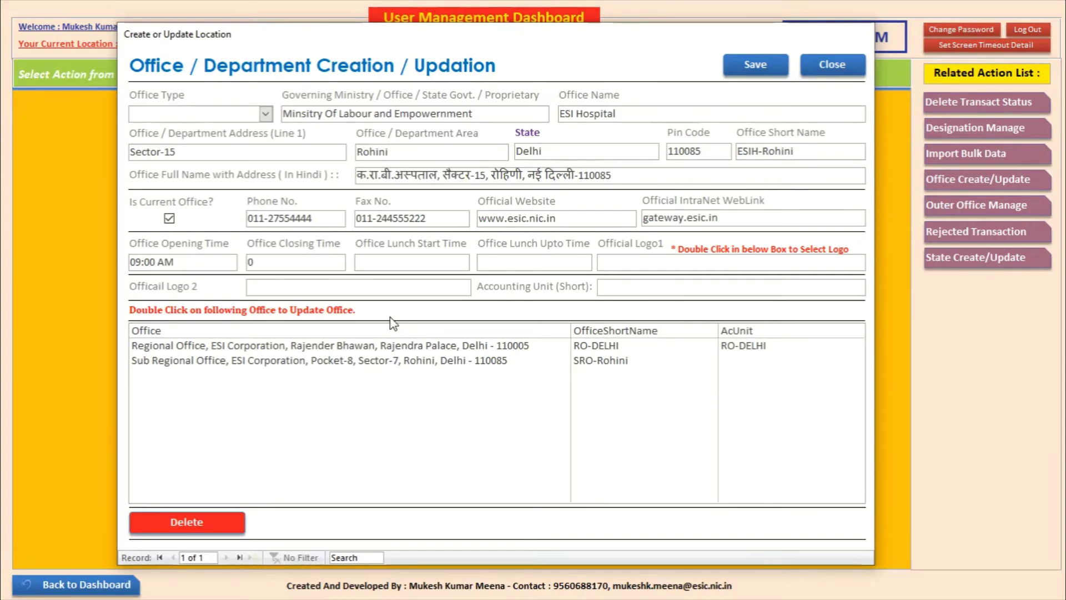
type("4:00 PM")
key("Tab")
type("01:00PM")
key("Tab")
type("01")
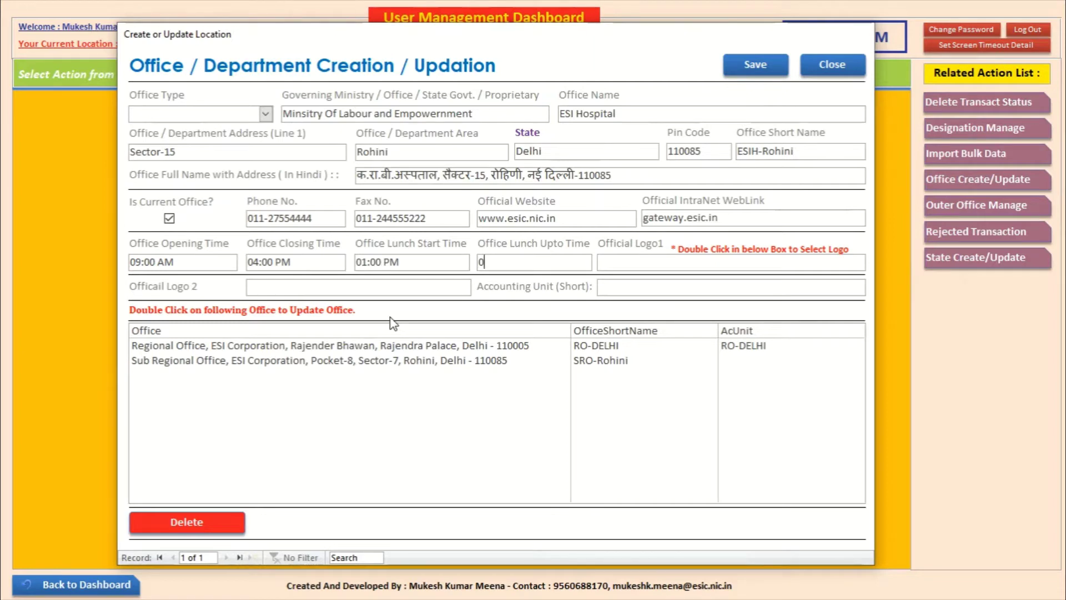
type(":30PM")
double_click(630, 263)
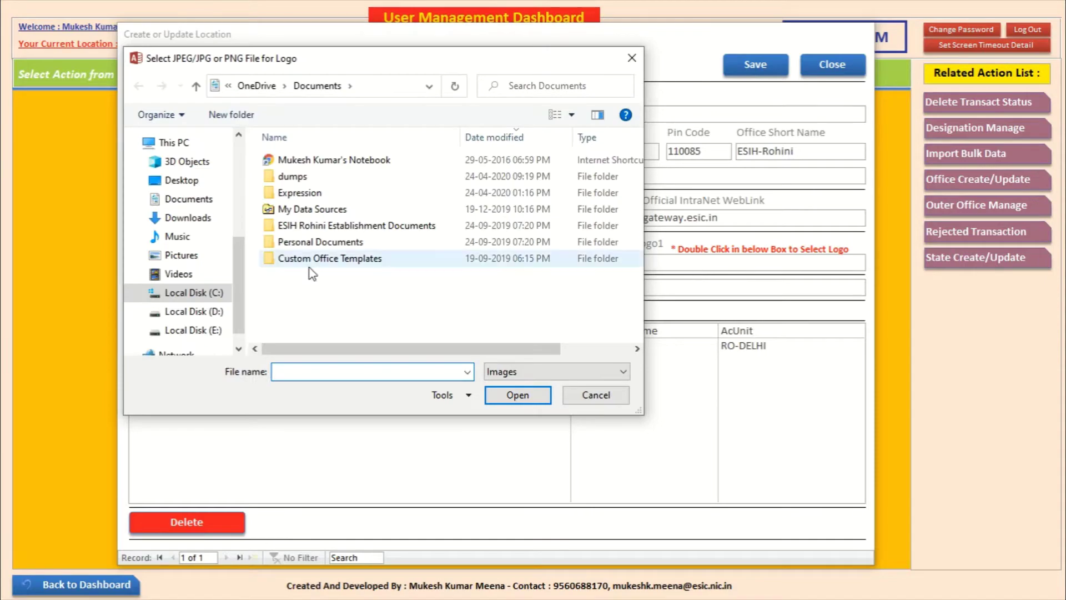
Step: Search the Desktop, Pictures, Document and Sem folders for the logo image
scroll(239, 275, "up", 3)
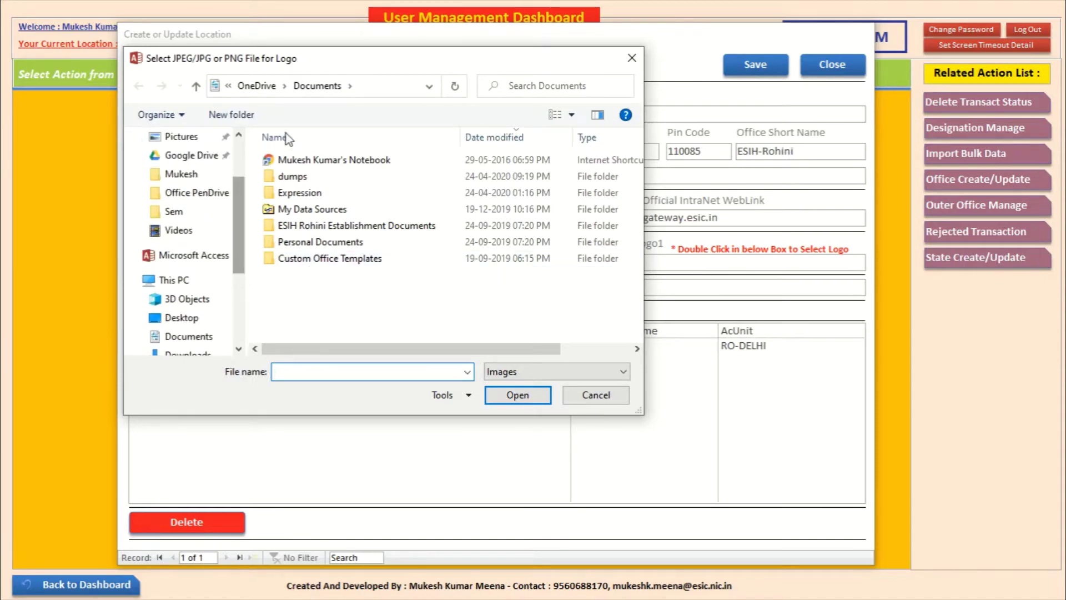
left_click_drag(347, 120, 407, 66)
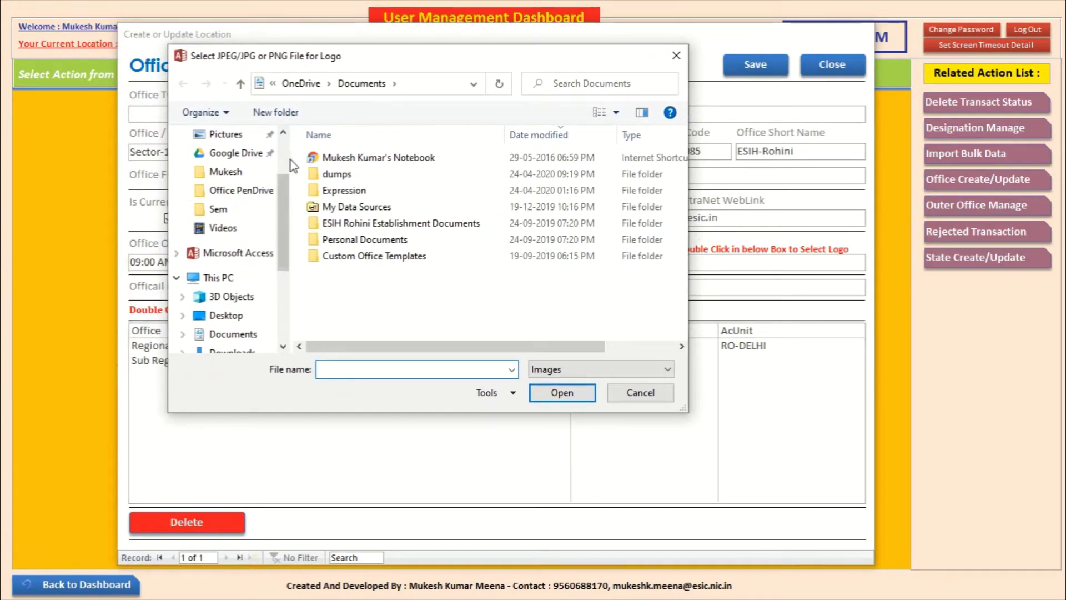
scroll(244, 280, "down", 1)
left_click(233, 296)
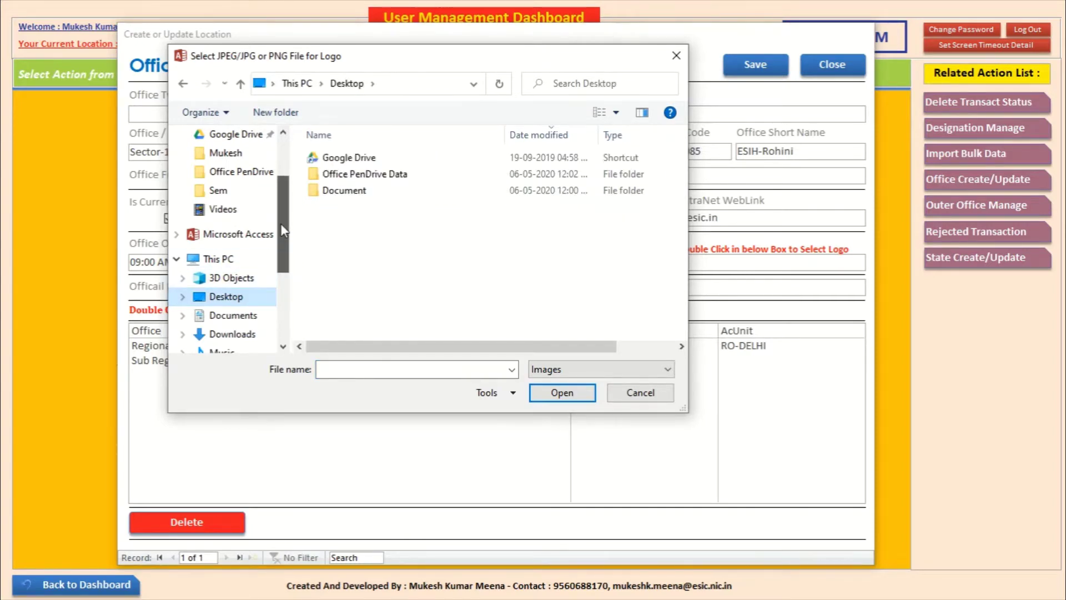
scroll(280, 223, "up", 1)
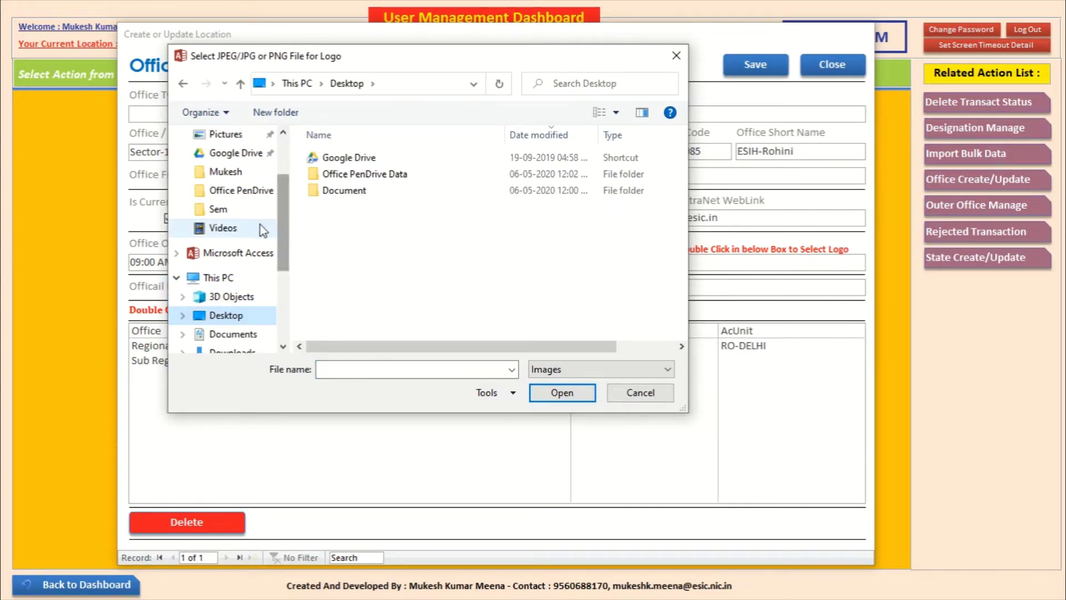
left_click(250, 136)
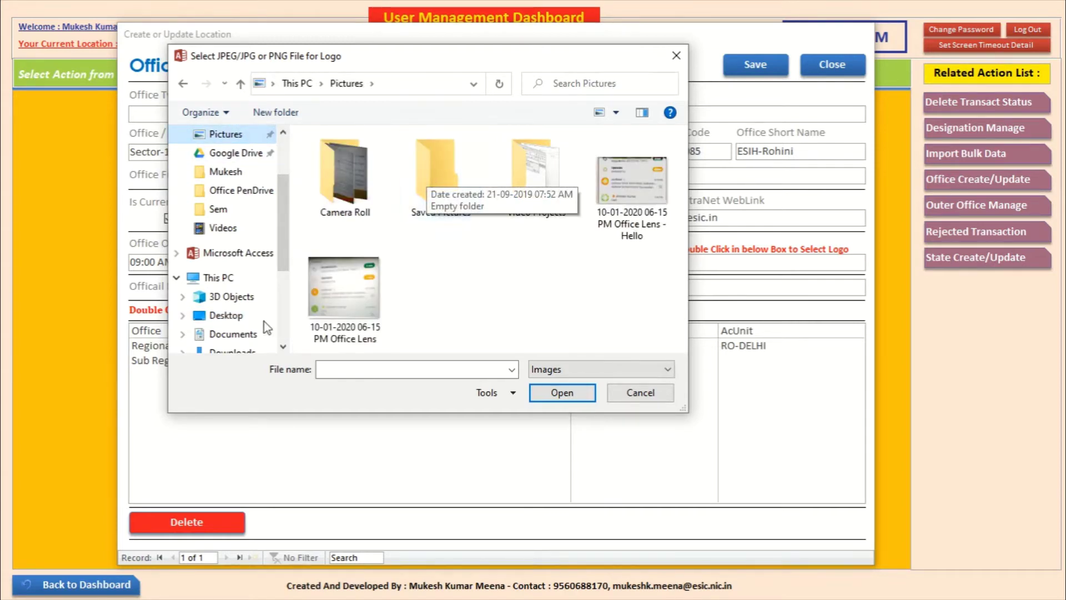
left_click(239, 315)
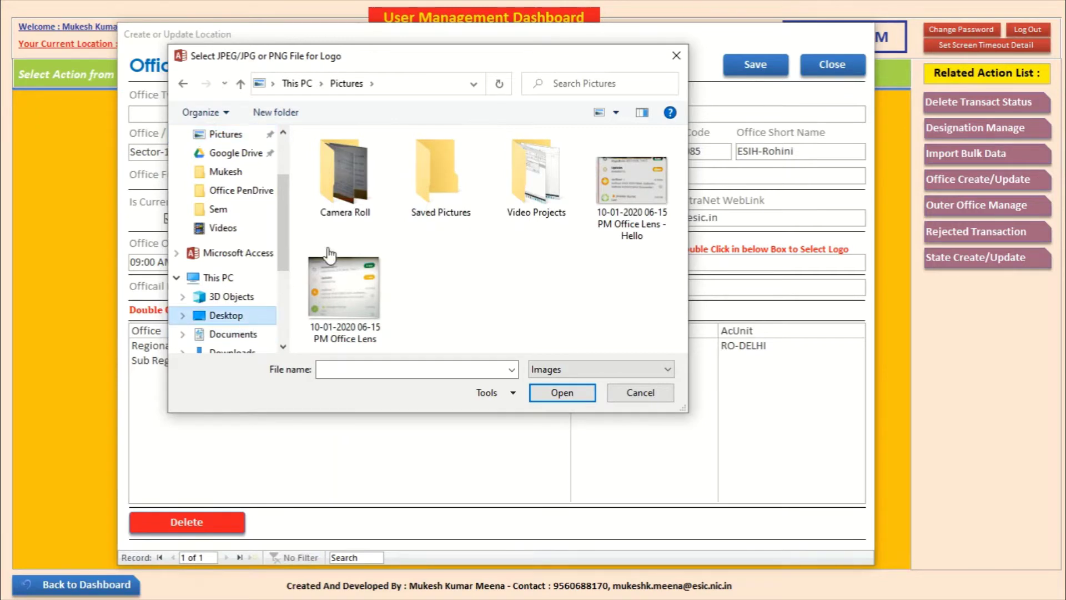
double_click(361, 188)
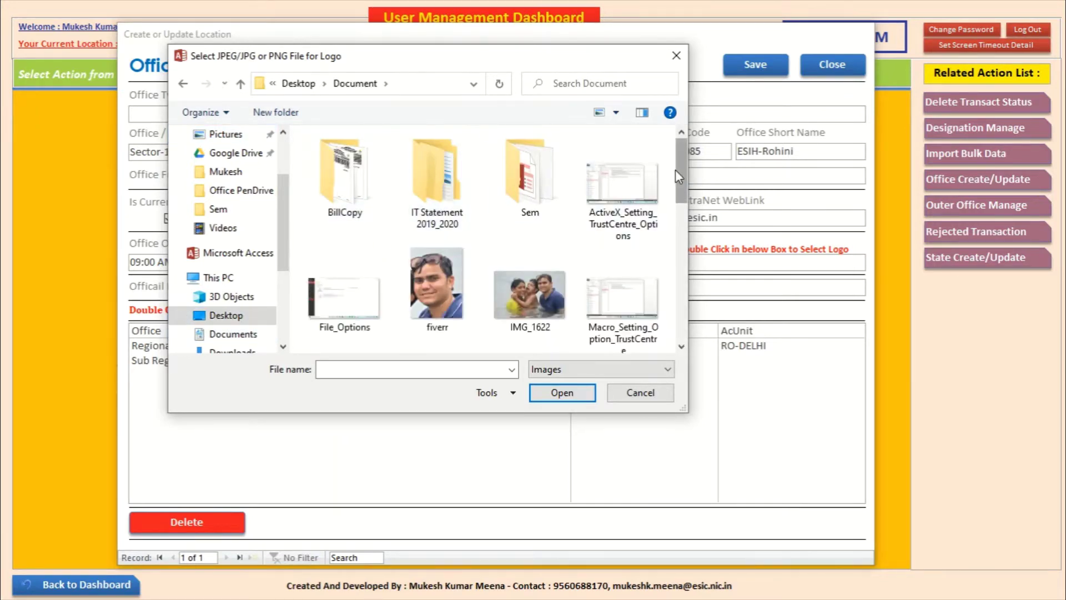
mouse_move(678, 169)
left_mouse_down()
mouse_move(685, 303)
mouse_move(687, 150)
left_mouse_up()
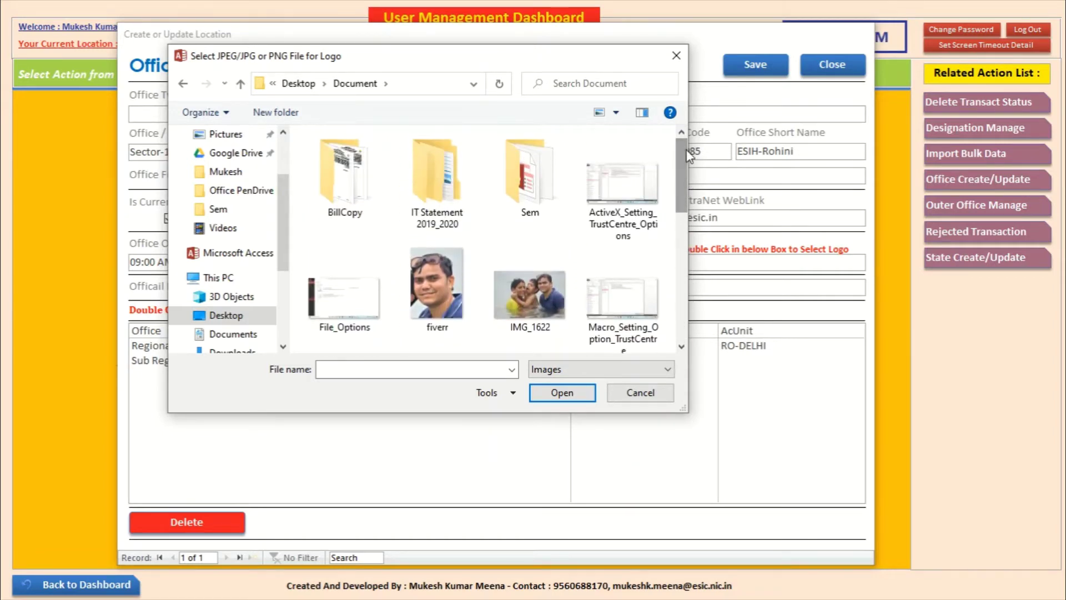
double_click(529, 183)
left_click(300, 84)
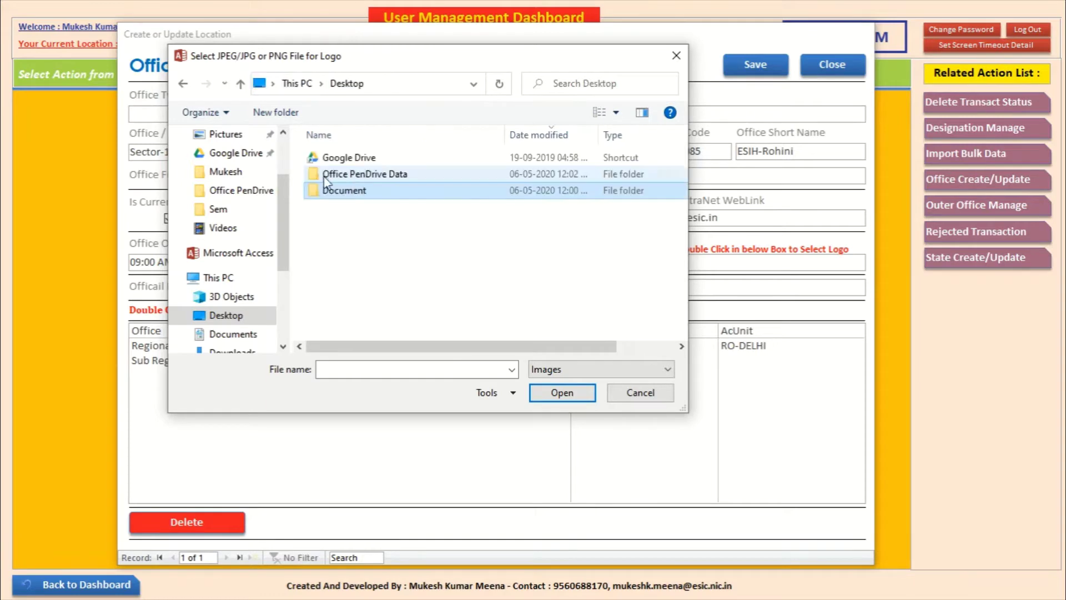
Step: Choose IMG-20200502-WA0126 from Downloads as Official Logo1
left_click_drag(288, 206, 282, 138)
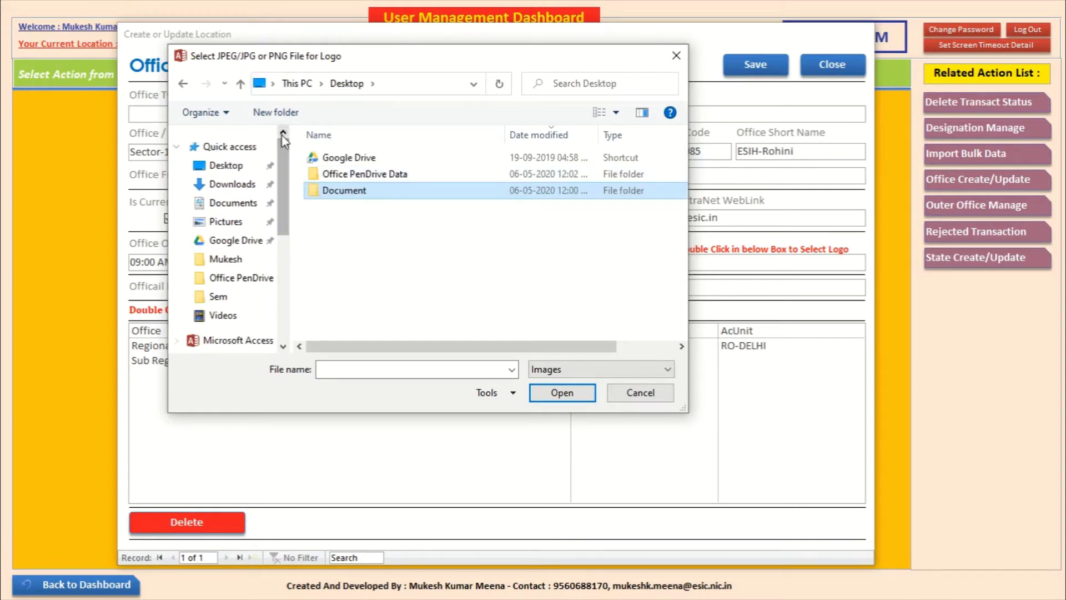
left_click(237, 185)
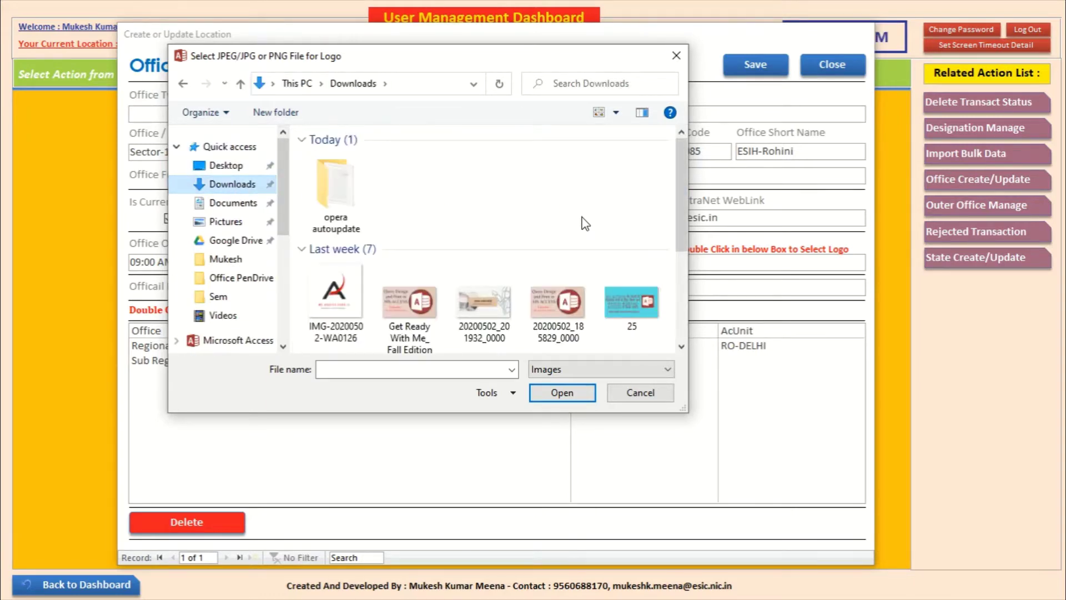
left_click(344, 301)
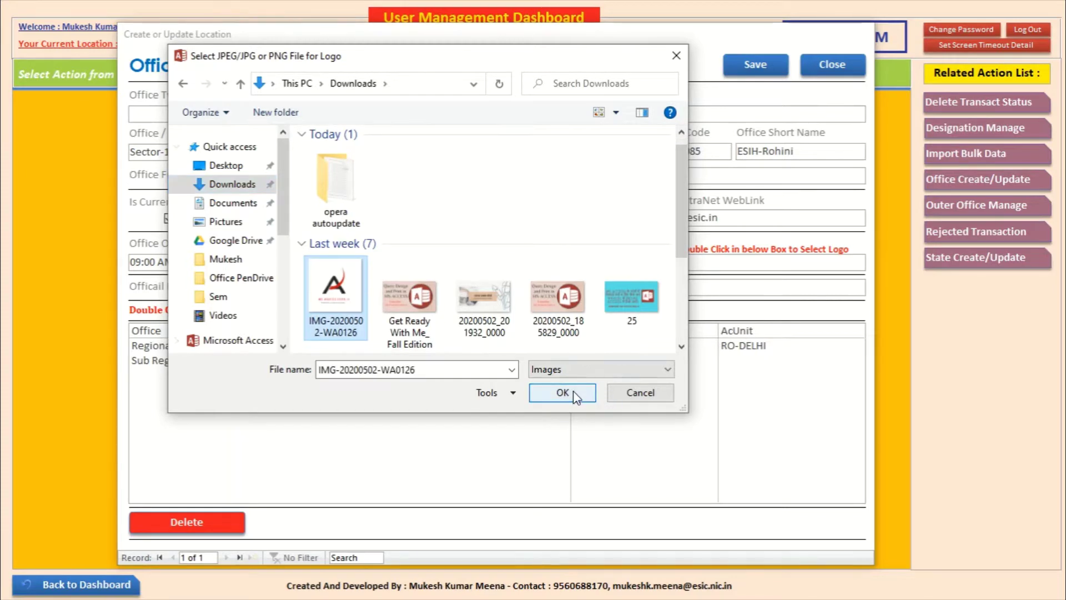
left_click(574, 395)
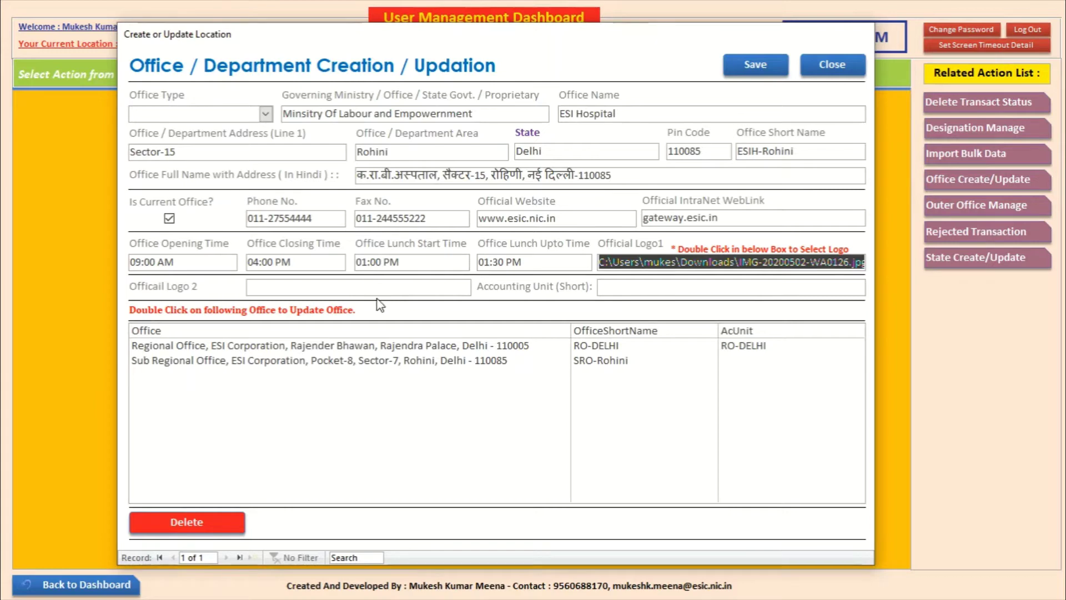
Step: Switch the logo picker to icon view and choose 20200502_185829_0000 as Official Logo 2
double_click(362, 285)
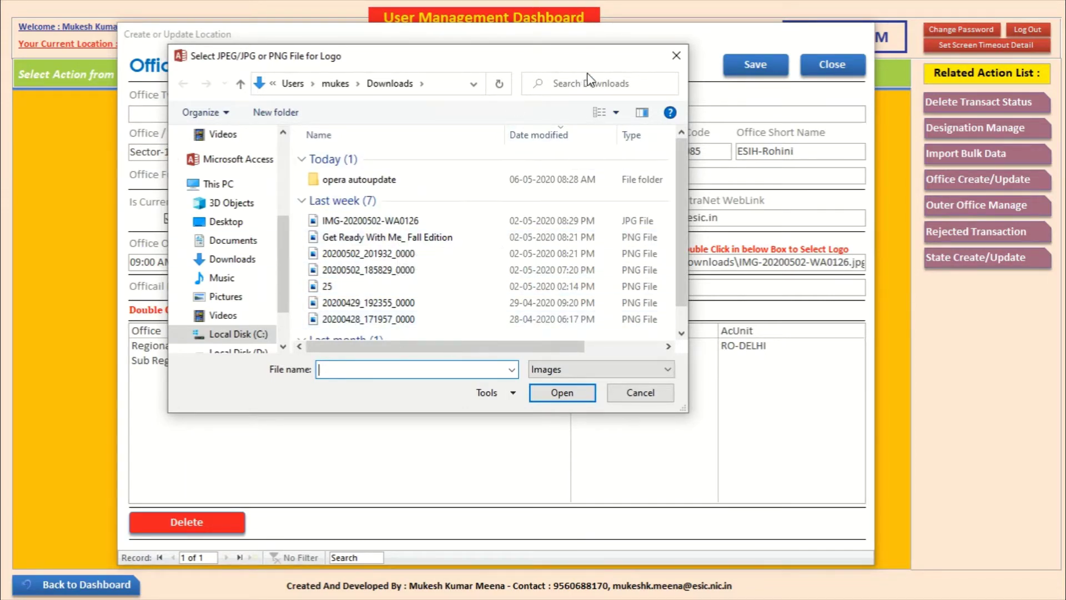
left_click(617, 113)
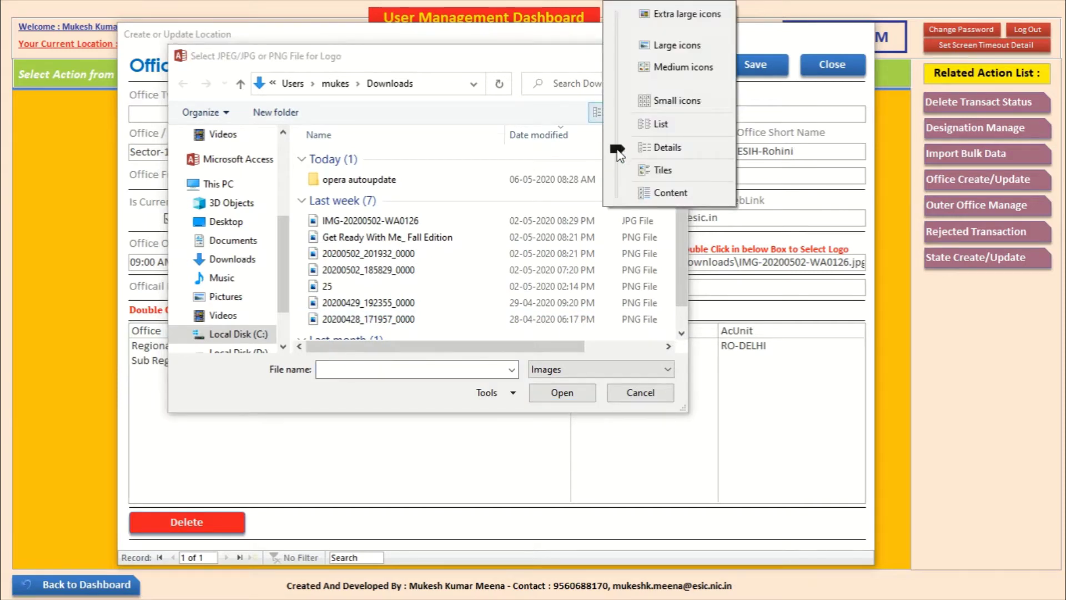
left_click_drag(620, 84, 620, 79)
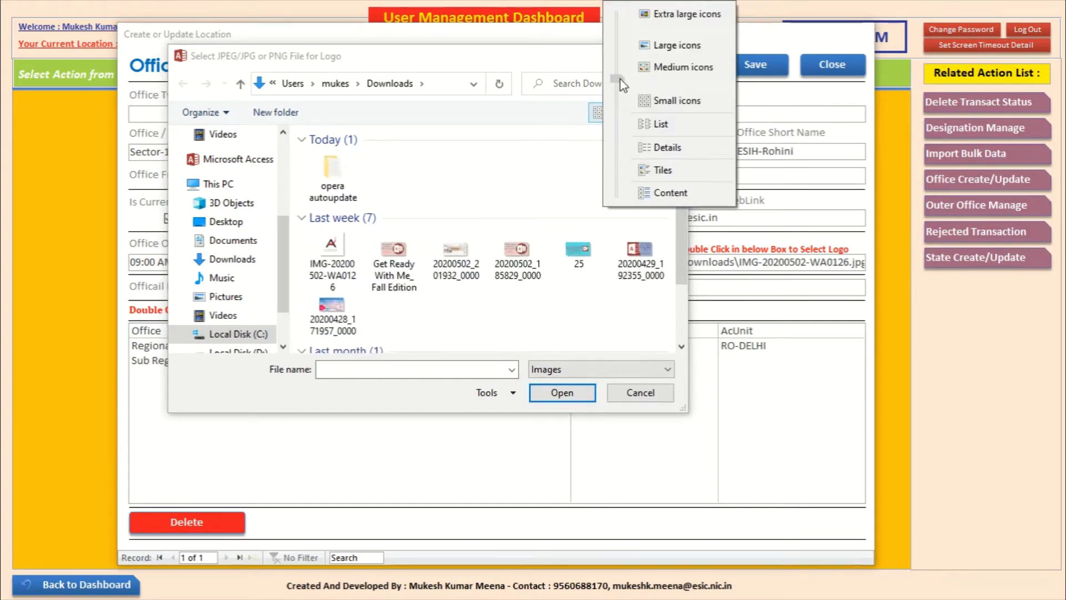
left_click_drag(681, 235, 668, 197)
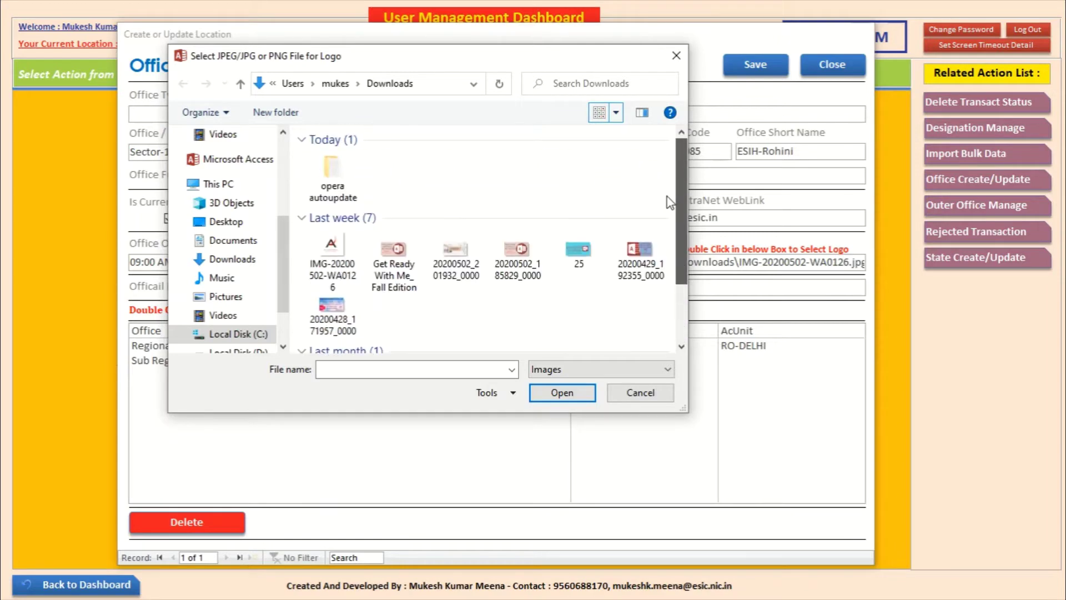
left_click(315, 253)
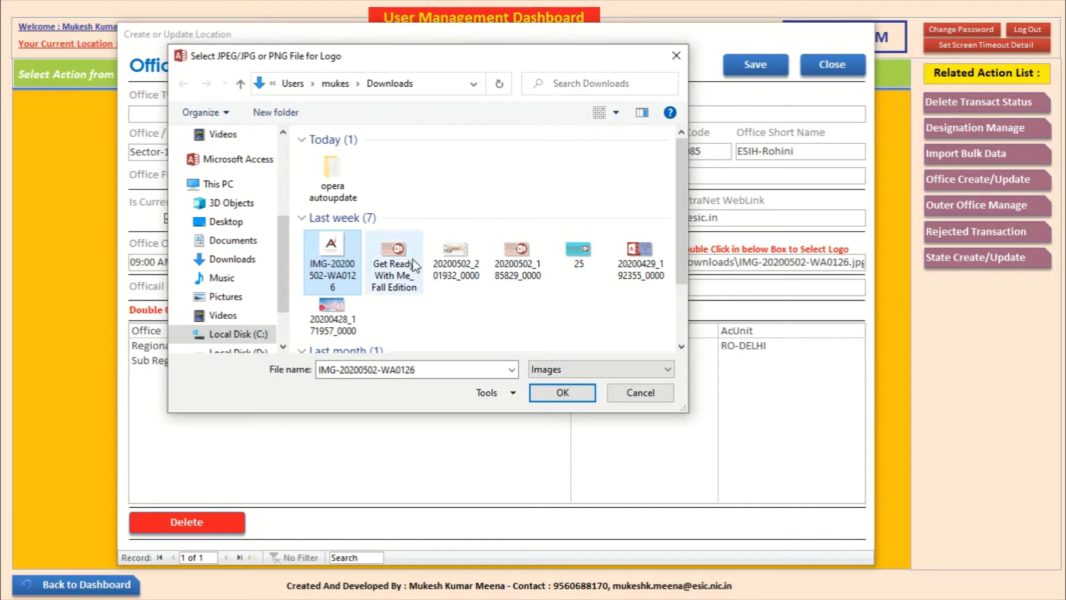
left_click(446, 251)
left_click(508, 252)
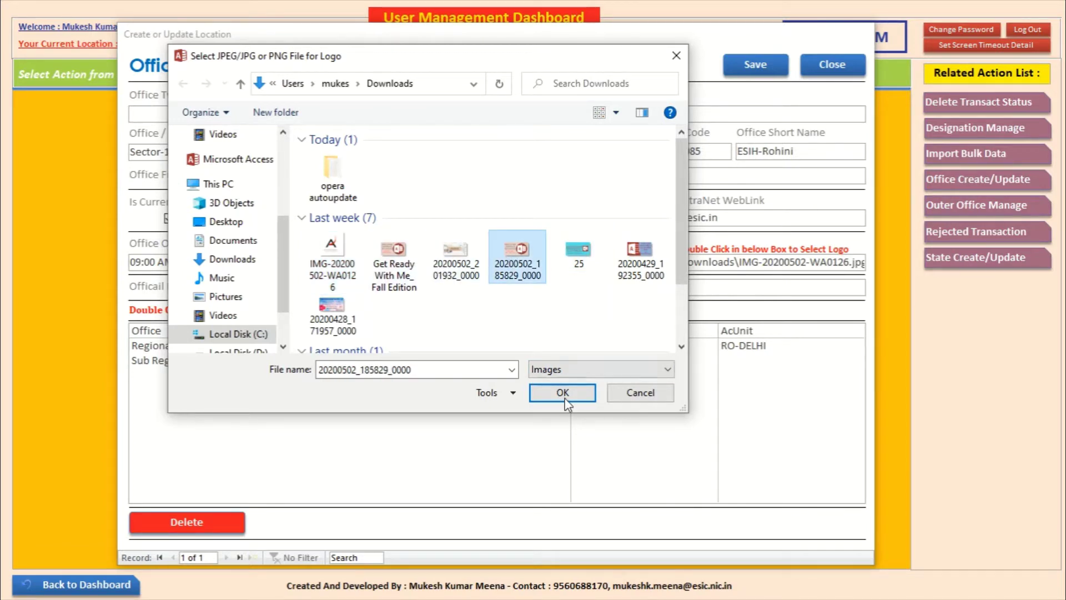
left_click(561, 393)
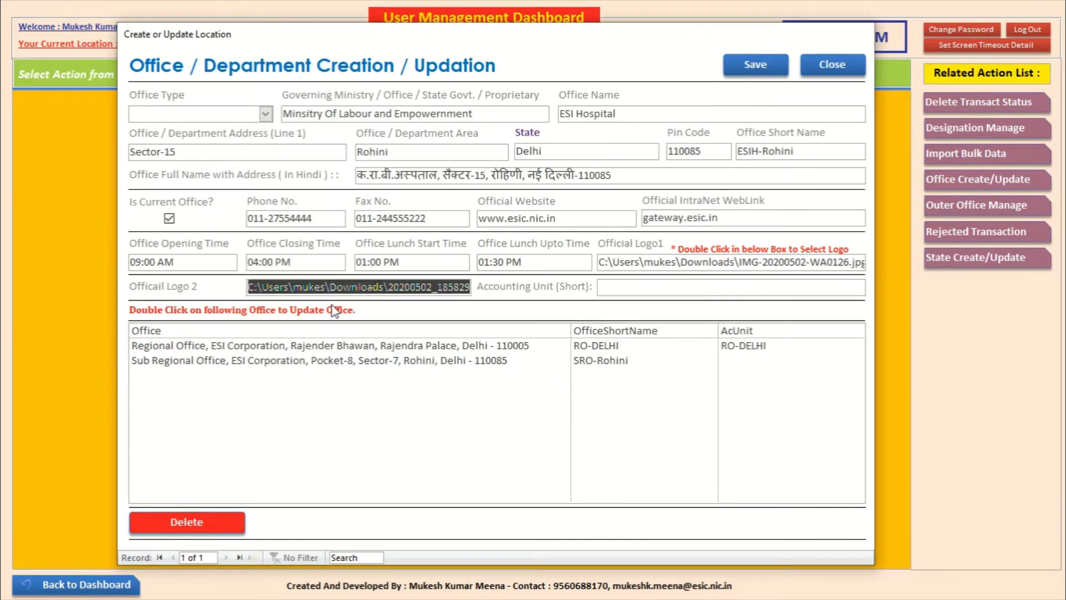
Step: Enter ESIH-Rohini as Accounting Unit (Short) after discarding DM-Delhi, SRO-Delh and RO-Delh
left_click(617, 286)
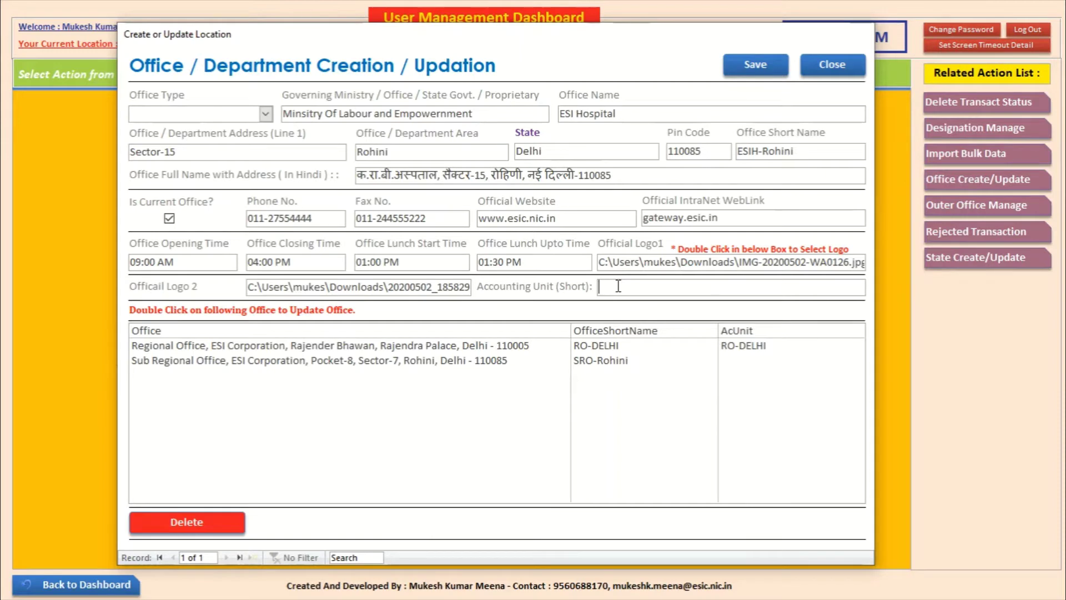
type("ESI")
key("BackSpace")
key("BackSpace")
key("BackSpace")
type("DM-Delhi")
key("BackSpace")
key("BackSpace")
key("BackSpace")
key("BackSpace")
key("BackSpace")
key("BackSpace")
key("BackSpace")
key("BackSpace")
type("RO")
key("Home")
type("SRO-")
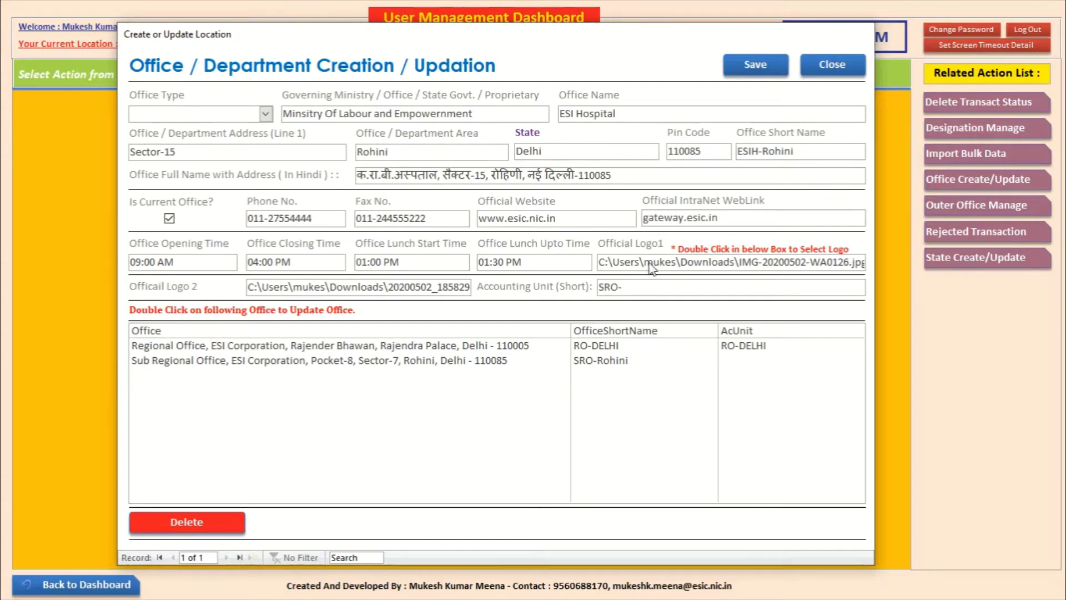
type("Delhi")
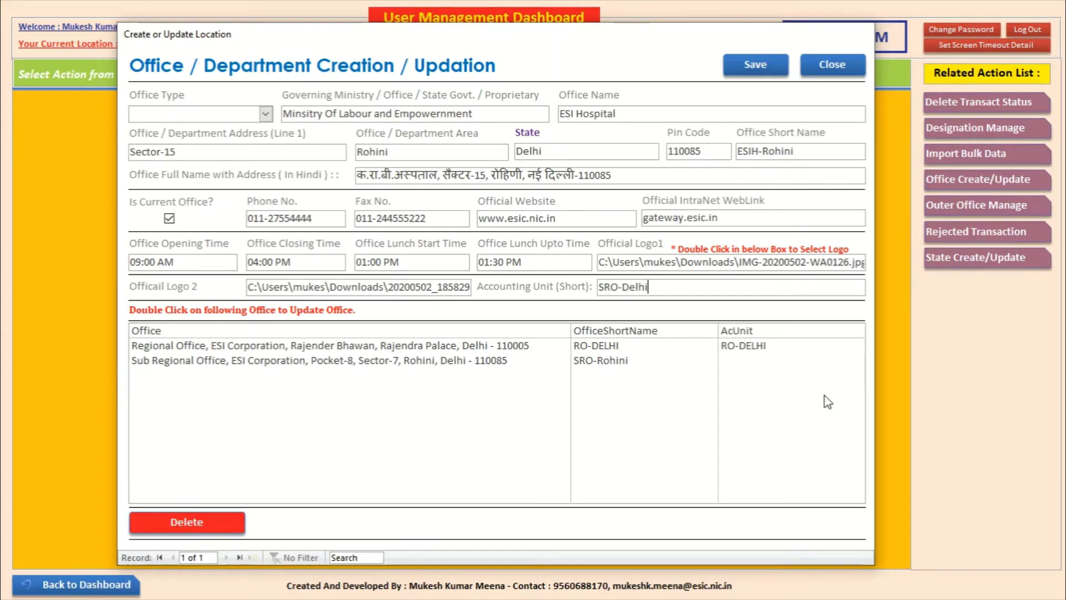
key("BackSpace")
key("BackSpace")
key("BackSpace")
key("BackSpace")
key("BackSpace")
key("BackSpace")
key("BackSpace")
key("BackSpace")
type("RO-Delh")
key("BackSpace")
key("BackSpace")
key("BackSpace")
key("BackSpace")
key("BackSpace")
key("BackSpace")
key("BackSpace")
type("ESIH-Rohini")
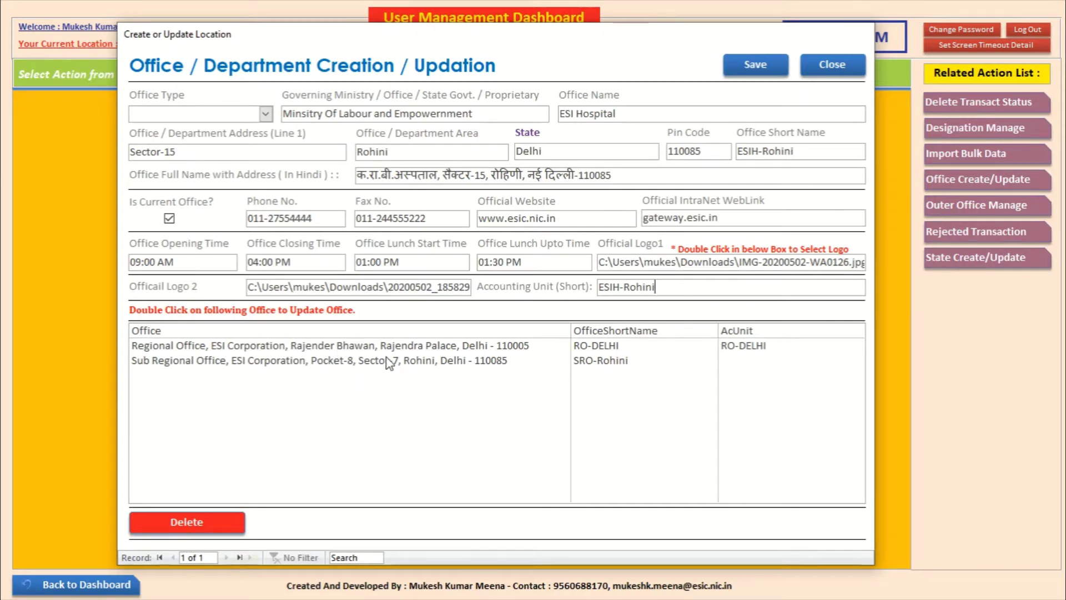
Step: Give ESI Hospital the office type Hospital, save the office, and keep the form design changes
left_click(756, 65)
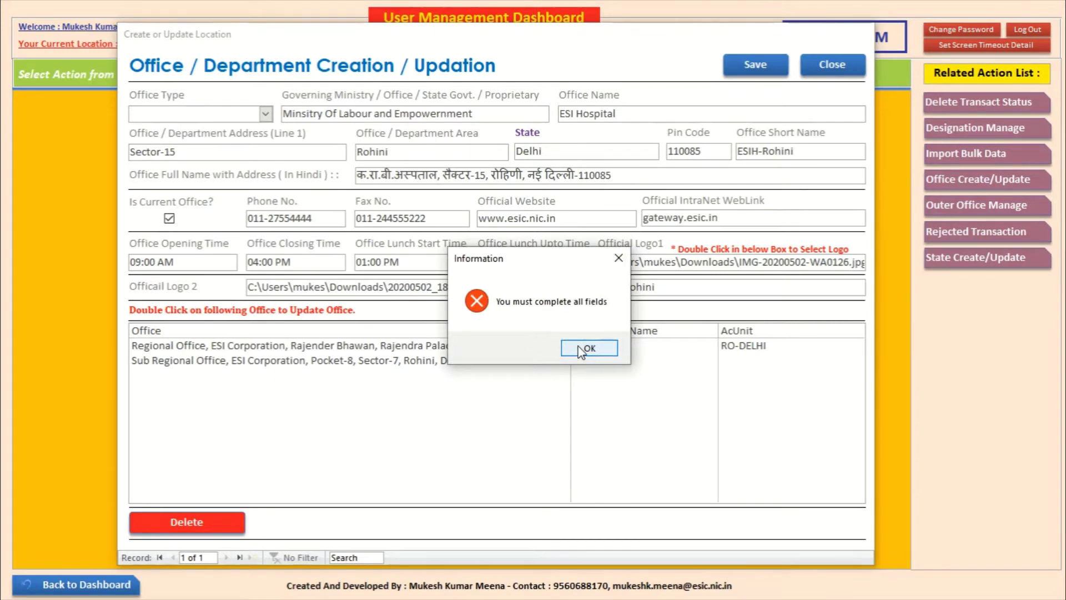
left_click(579, 350)
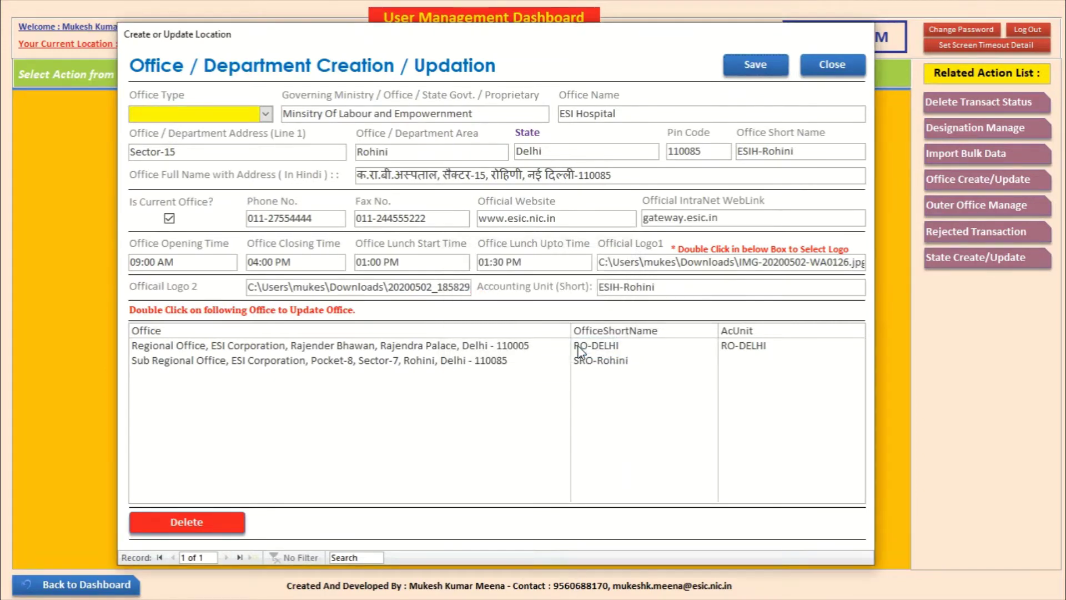
left_click(266, 113)
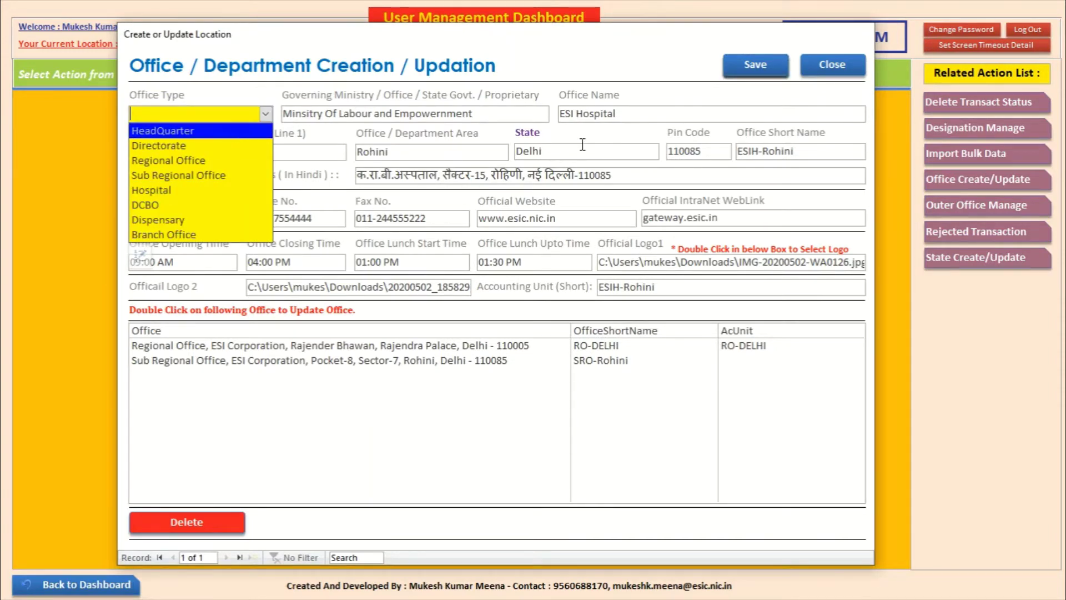
left_click(211, 189)
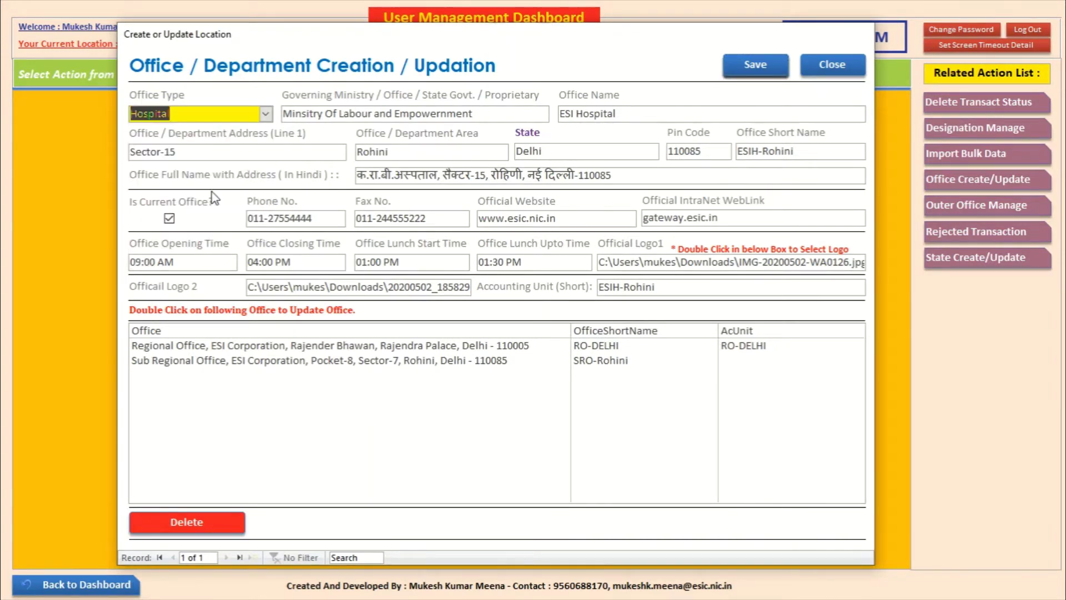
left_click(765, 68)
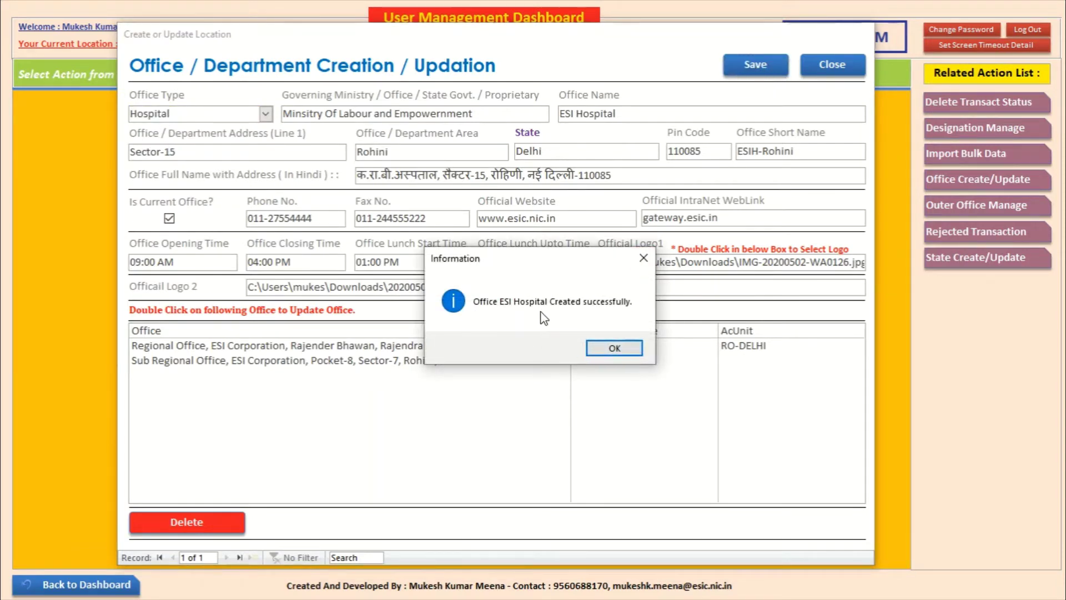
left_click(613, 348)
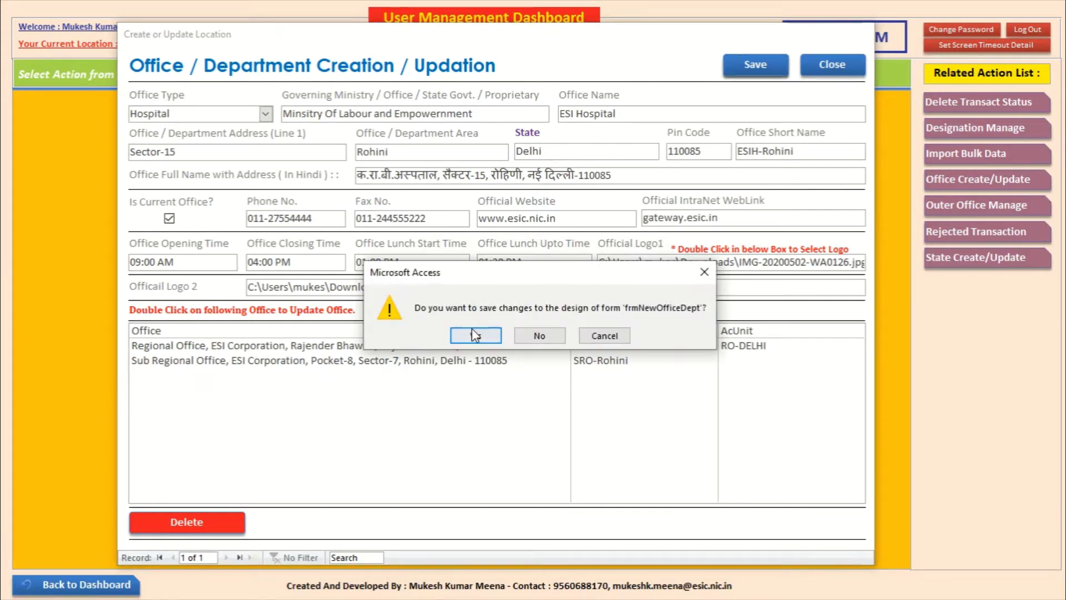
left_click(476, 334)
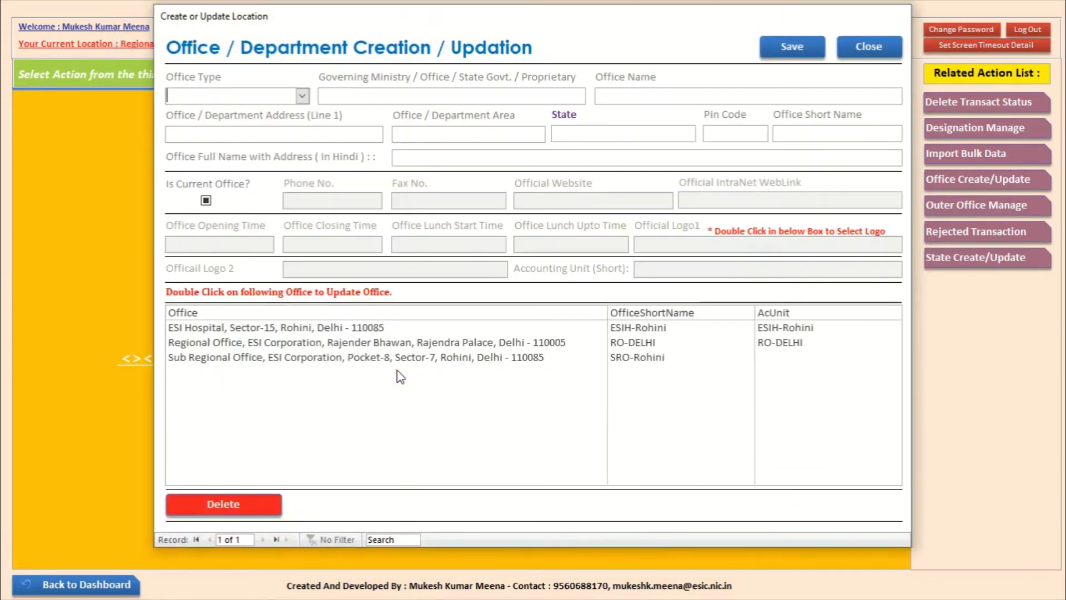
Step: Load and update Regional Office, then load ESI Hospital and edit its Sector-15 address line
left_click(280, 332)
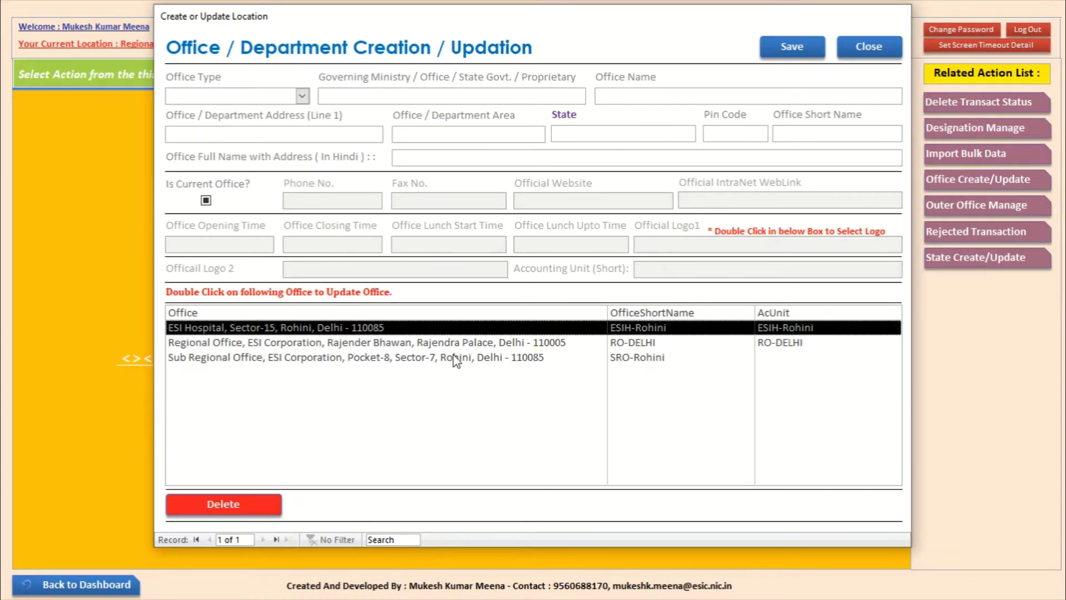
double_click(439, 343)
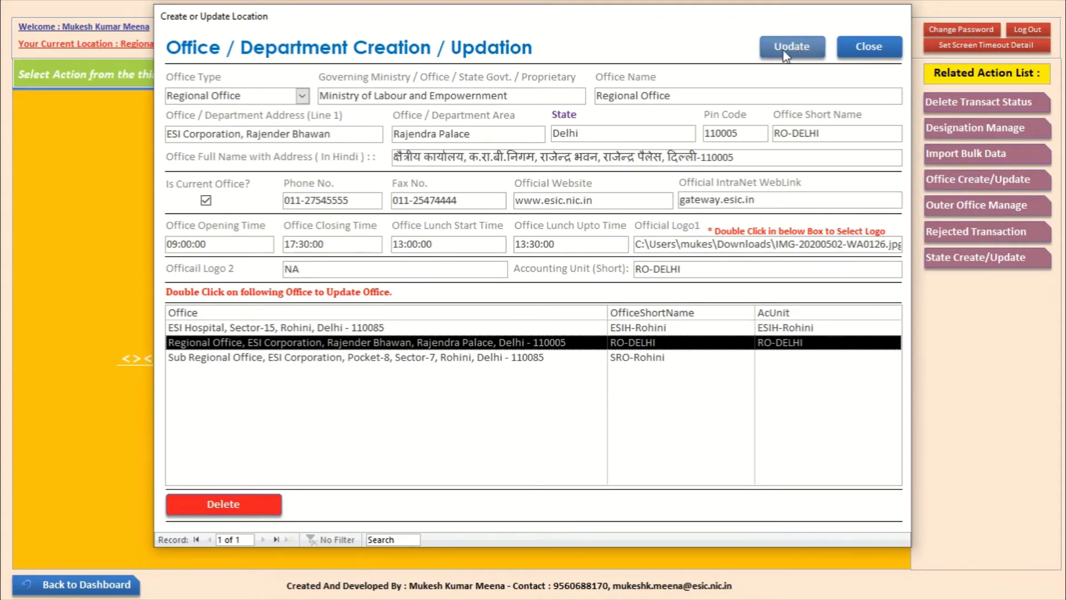
left_click(800, 54)
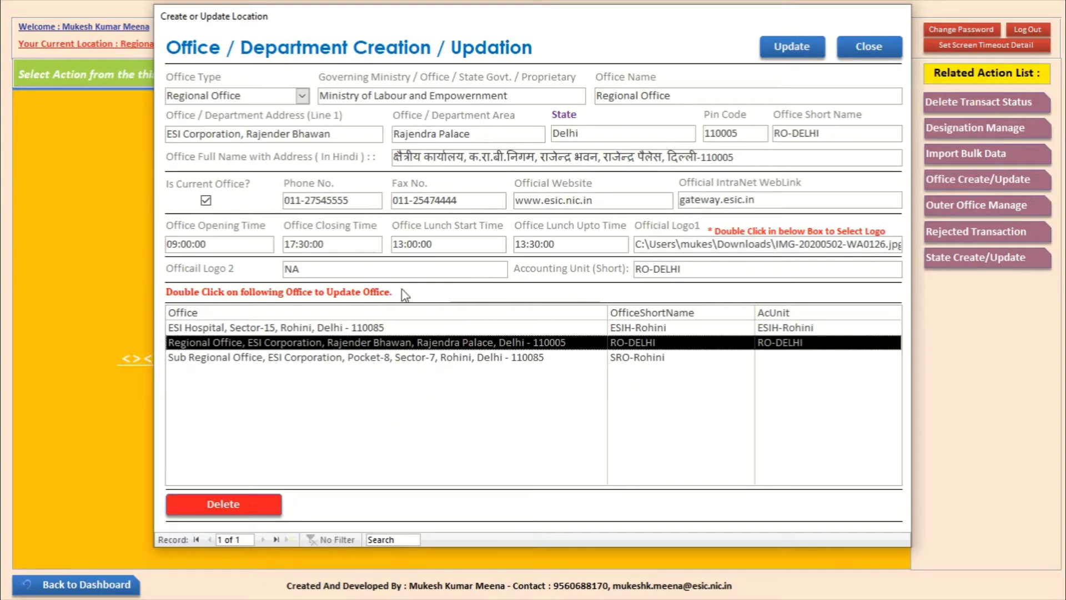
double_click(279, 327)
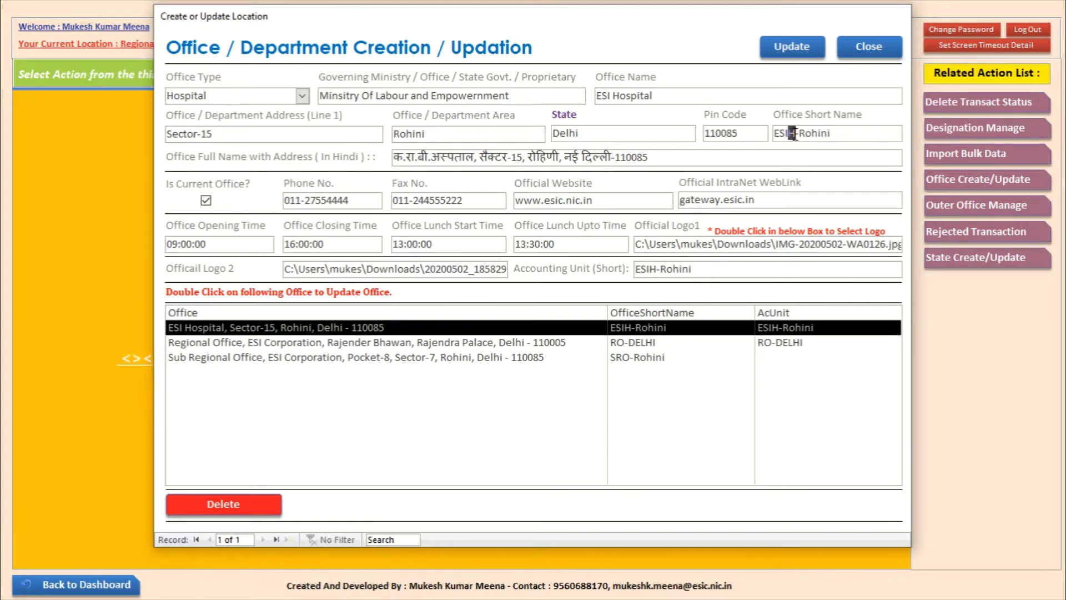
left_click(270, 128)
Step: Uncheck Is Current Office for Regional Office and update the record
double_click(283, 343)
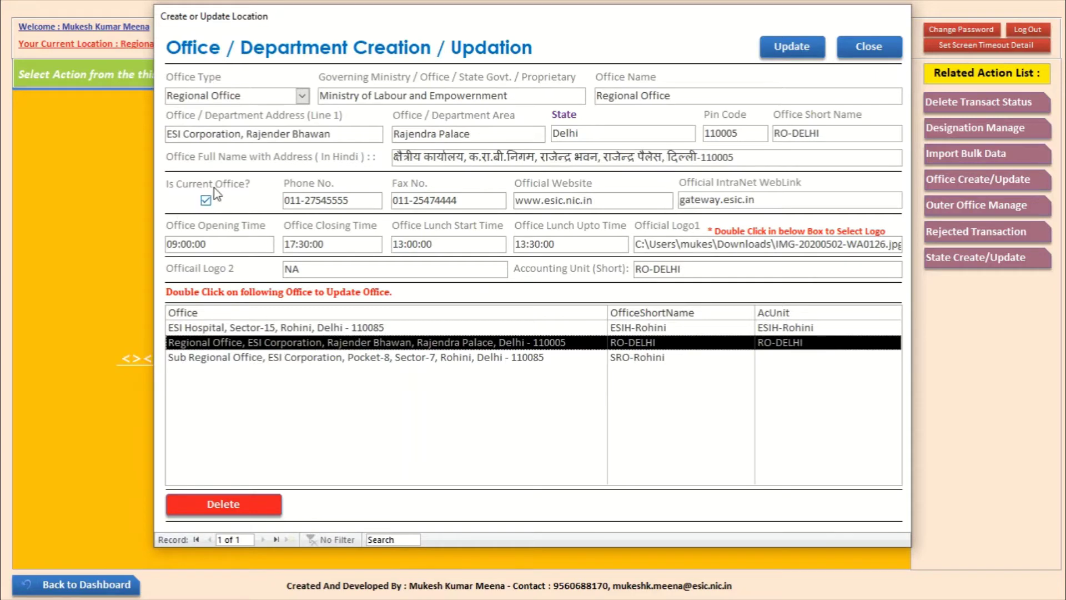
double_click(327, 329)
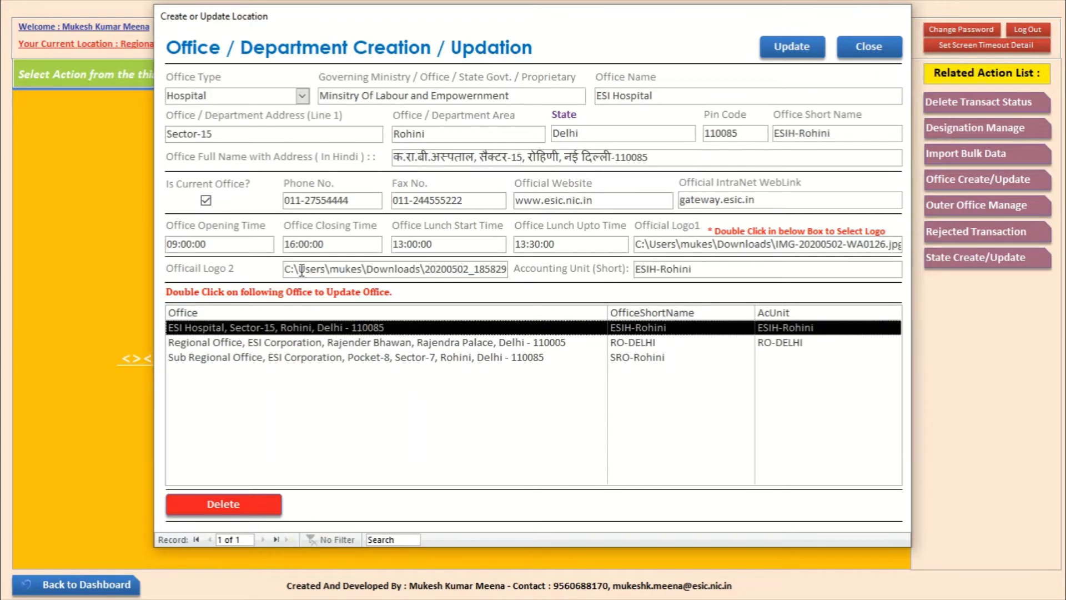
double_click(386, 344)
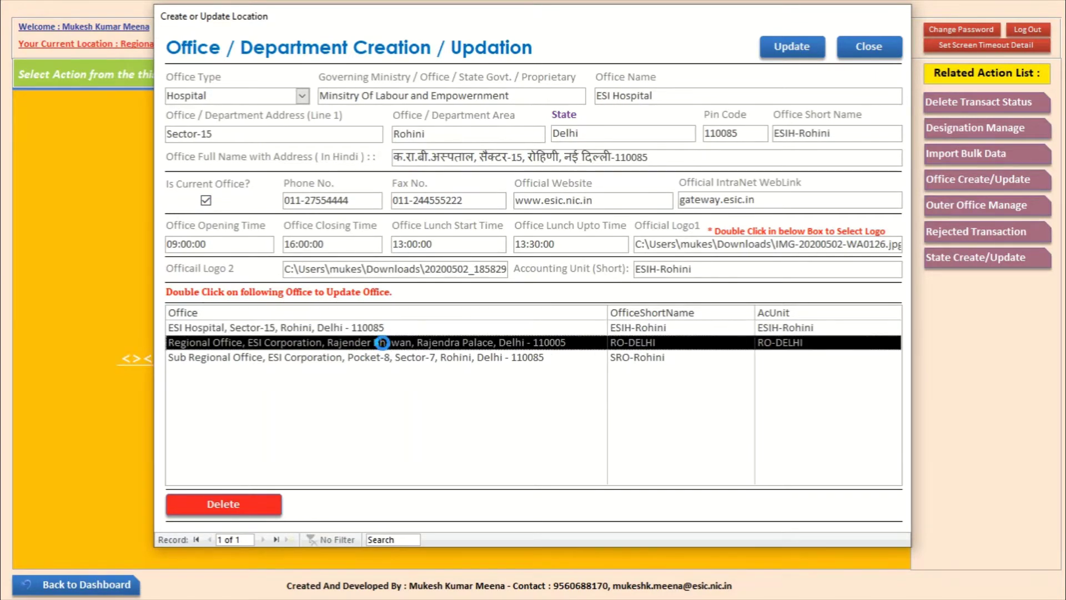
left_click(206, 200)
left_click(339, 328)
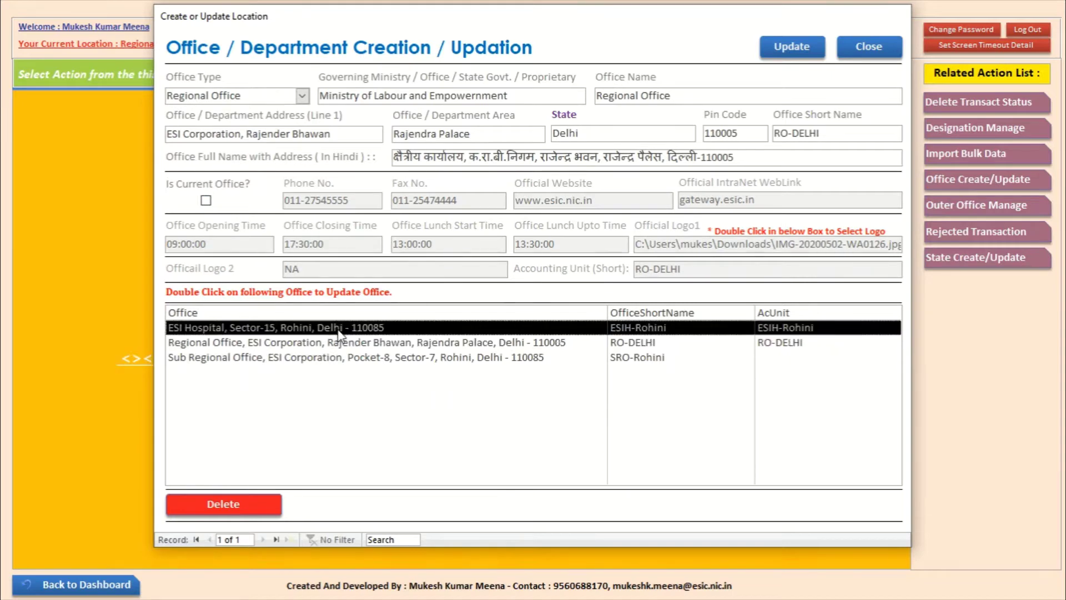
double_click(318, 332)
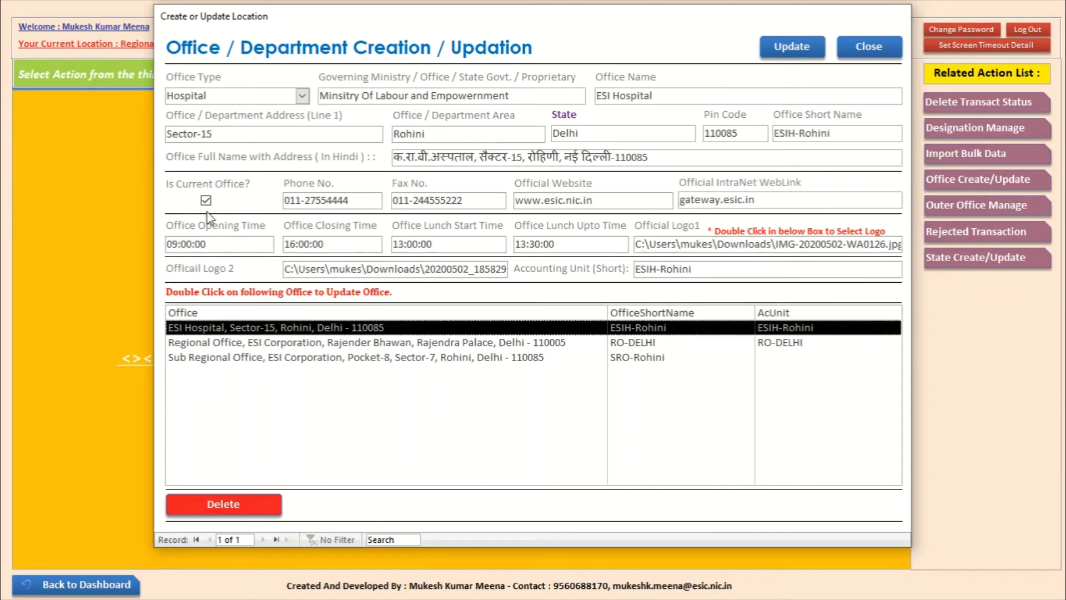
double_click(369, 343)
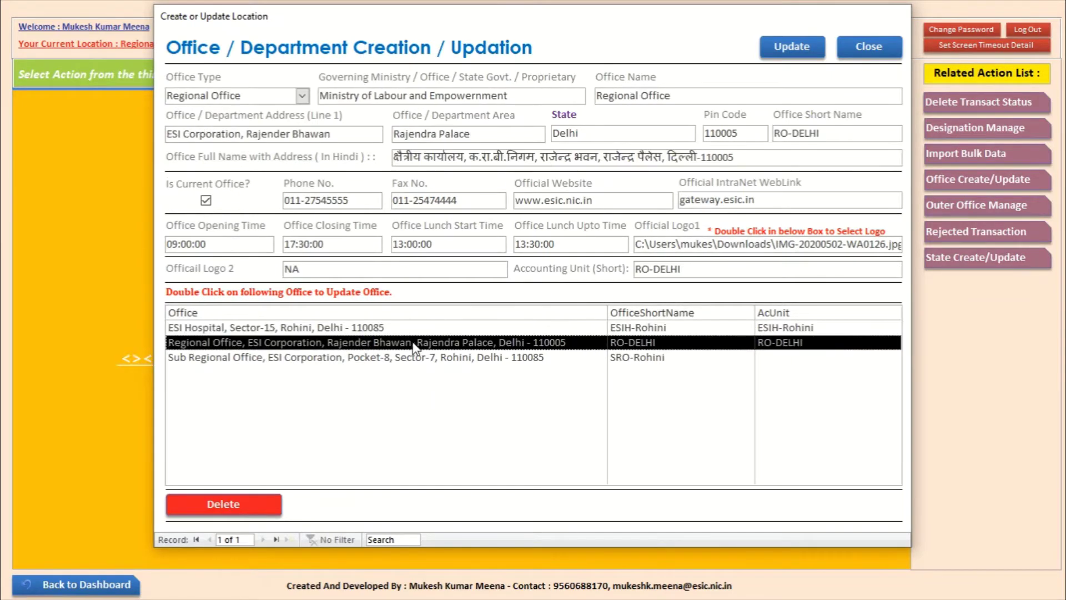
left_click(205, 201)
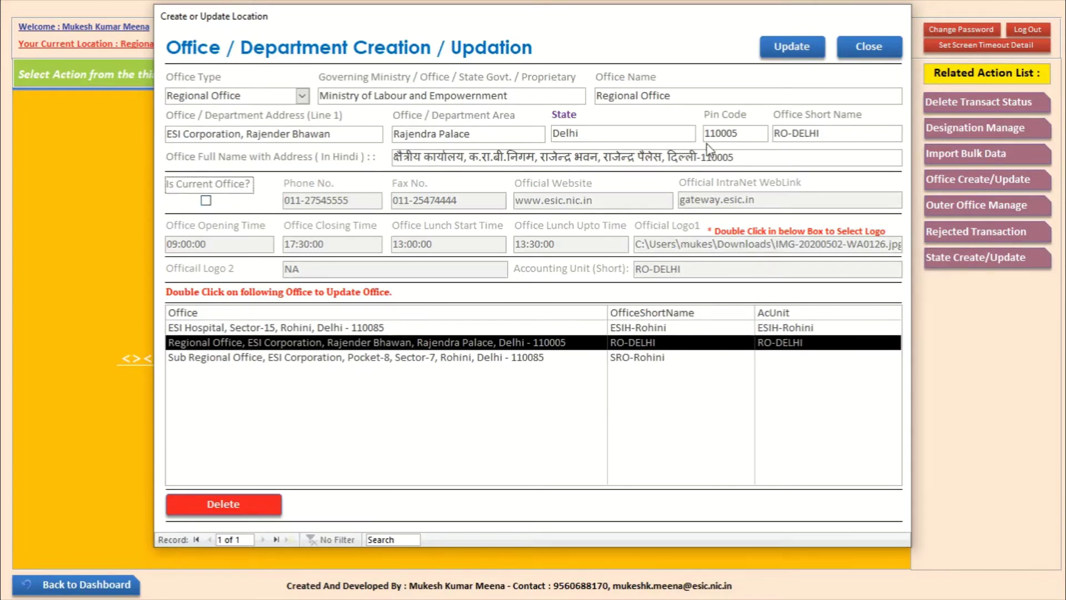
left_click(782, 48)
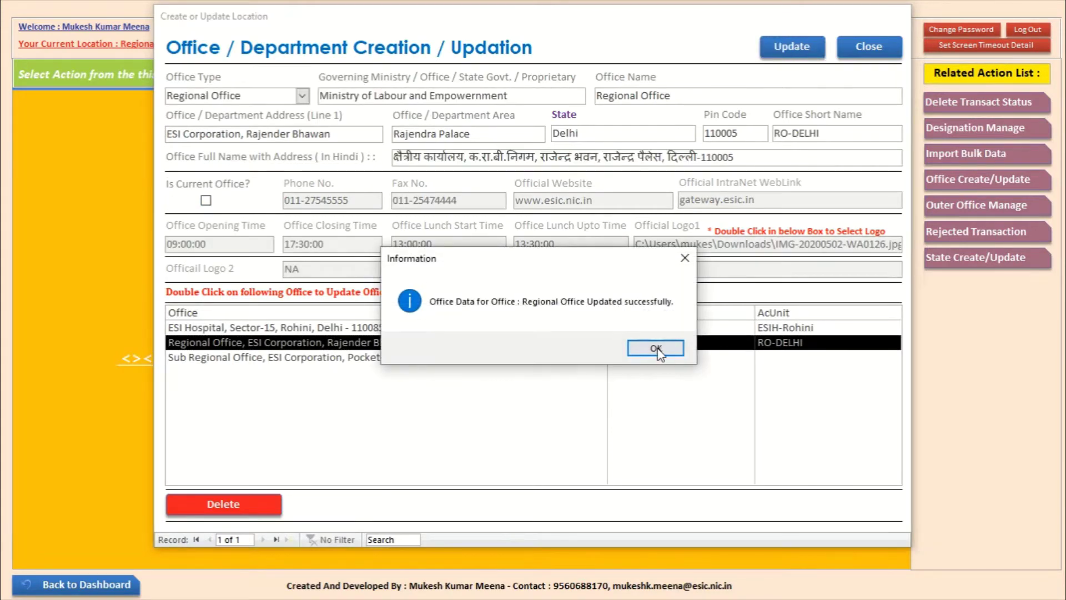
left_click(648, 347)
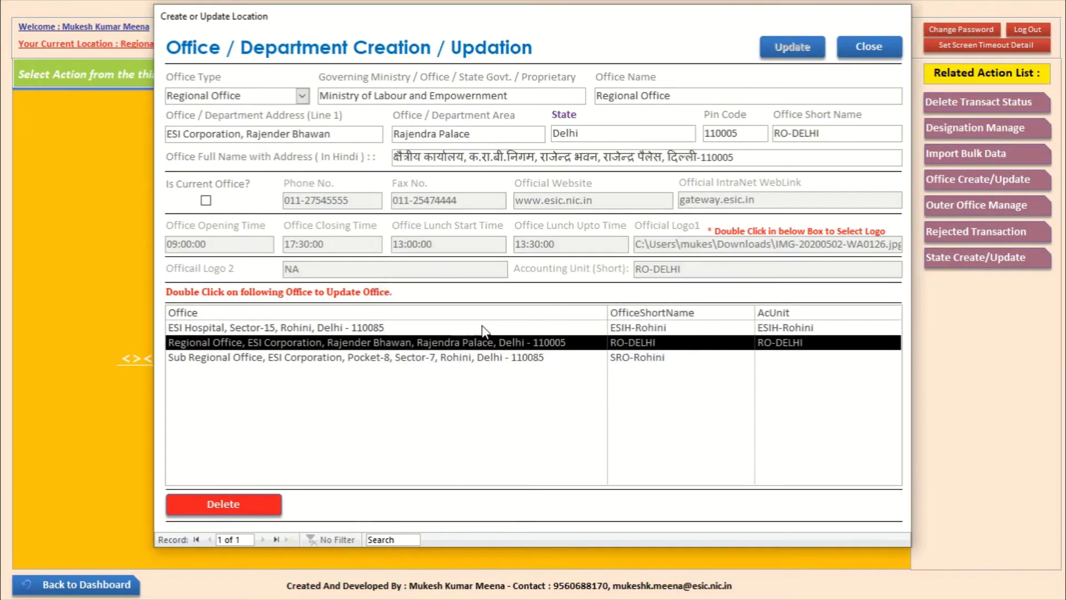
Step: Close the office form and open Import Bulk Data from DataManagement
double_click(347, 328)
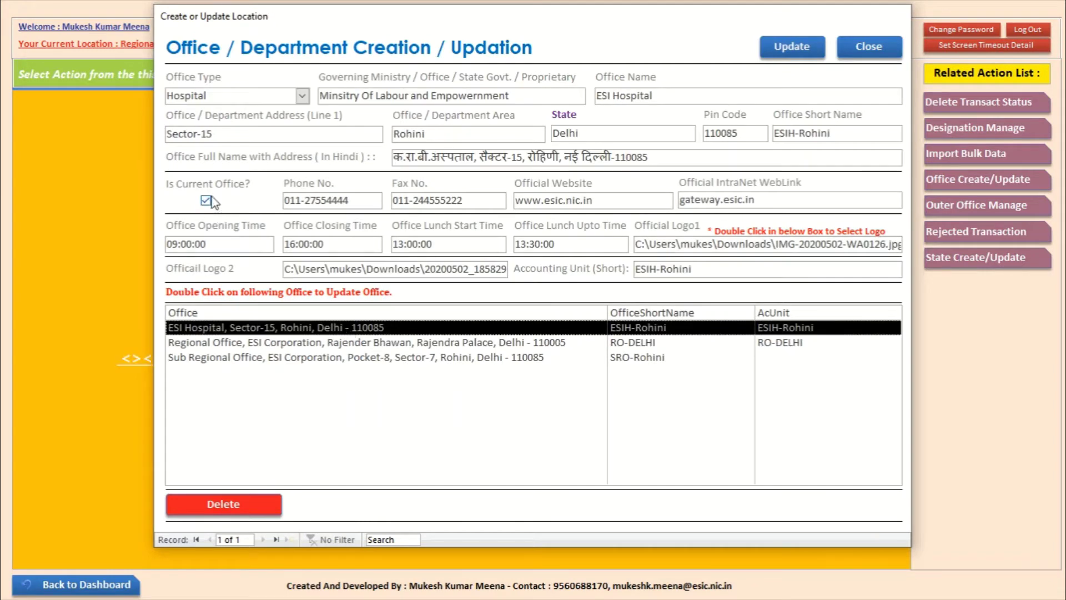
left_click(869, 49)
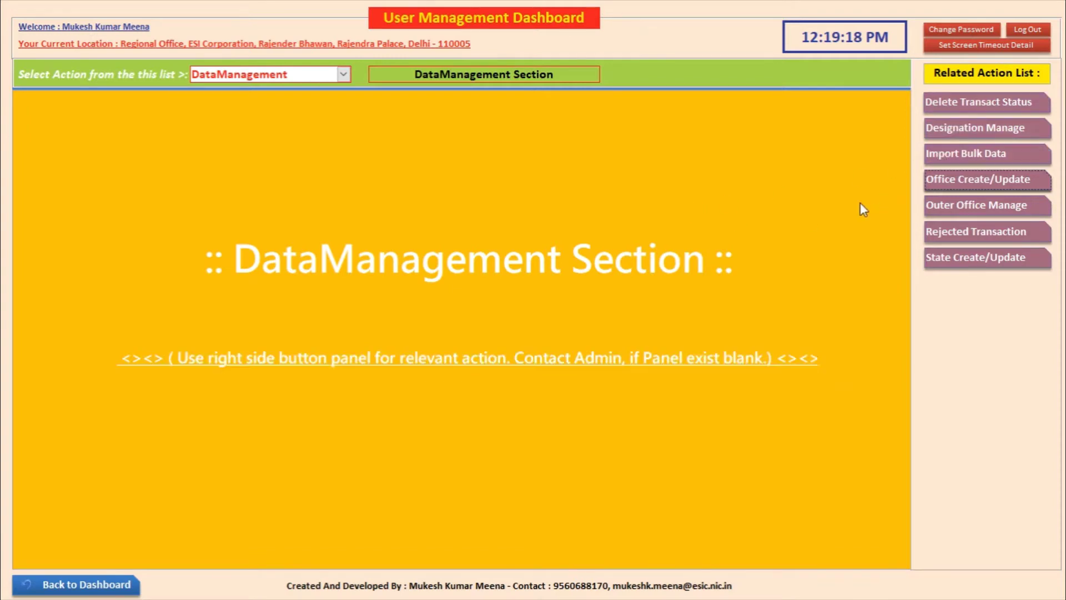
left_click(932, 156)
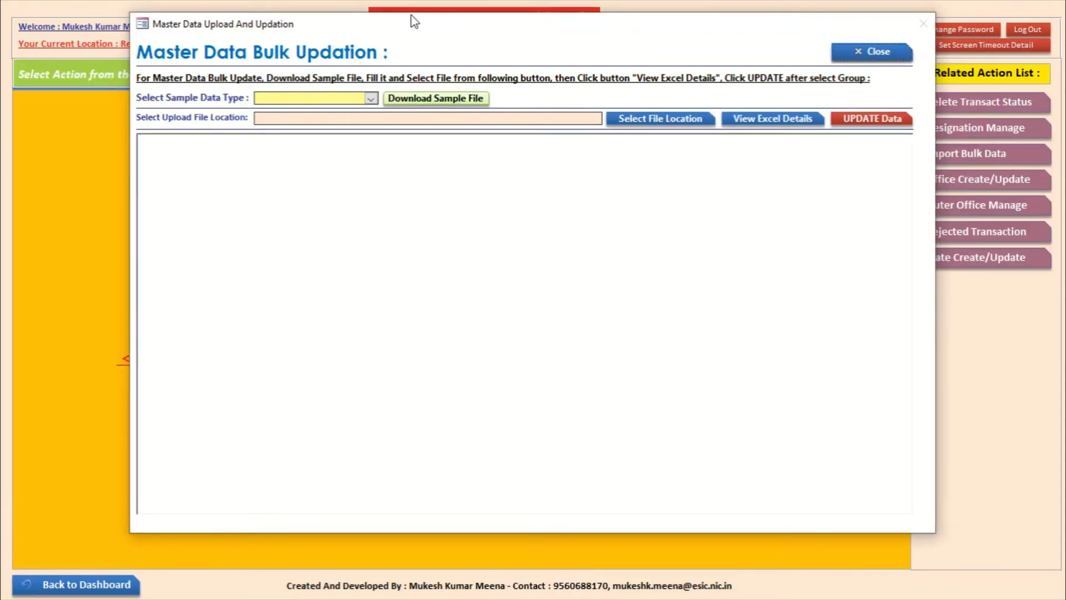
Step: Reposition the Master Data Bulk Updation window and choose Employee General Data as the sample type
left_click_drag(409, 18, 369, 31)
left_click(323, 109)
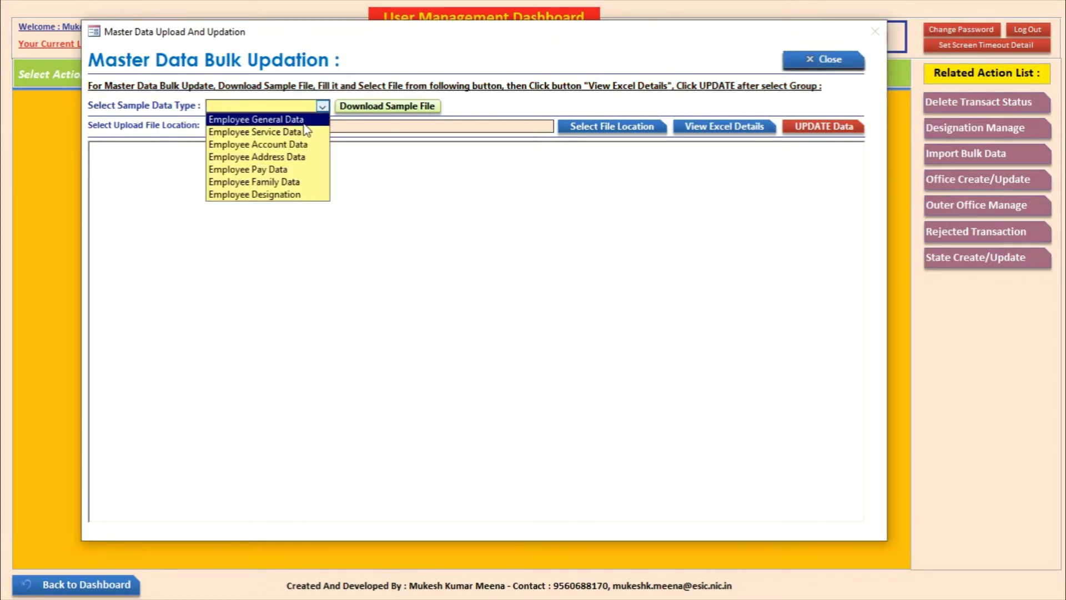
left_click(304, 122)
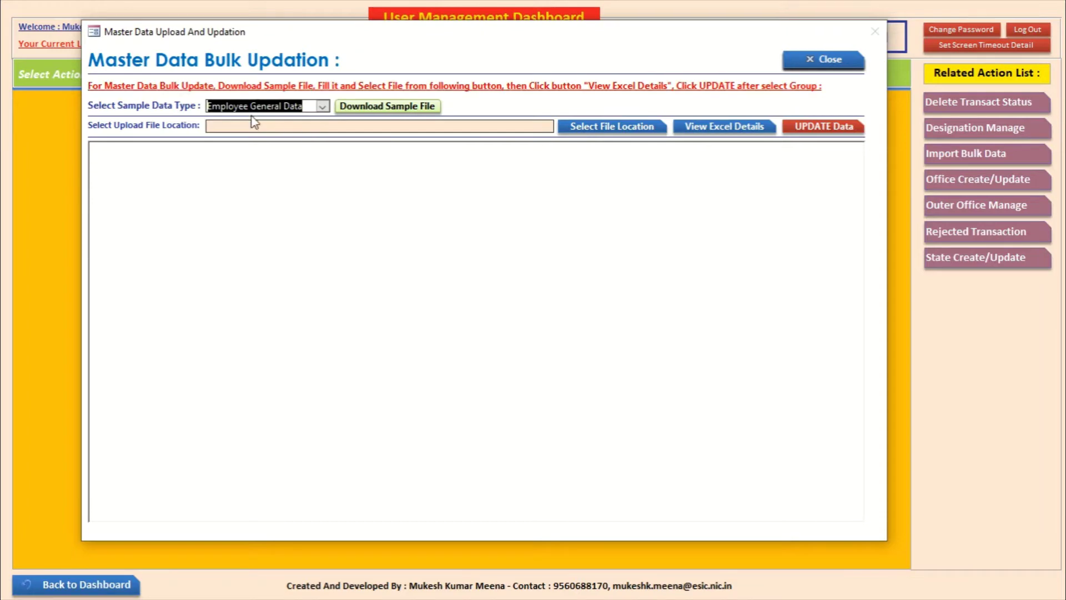
left_click(322, 106)
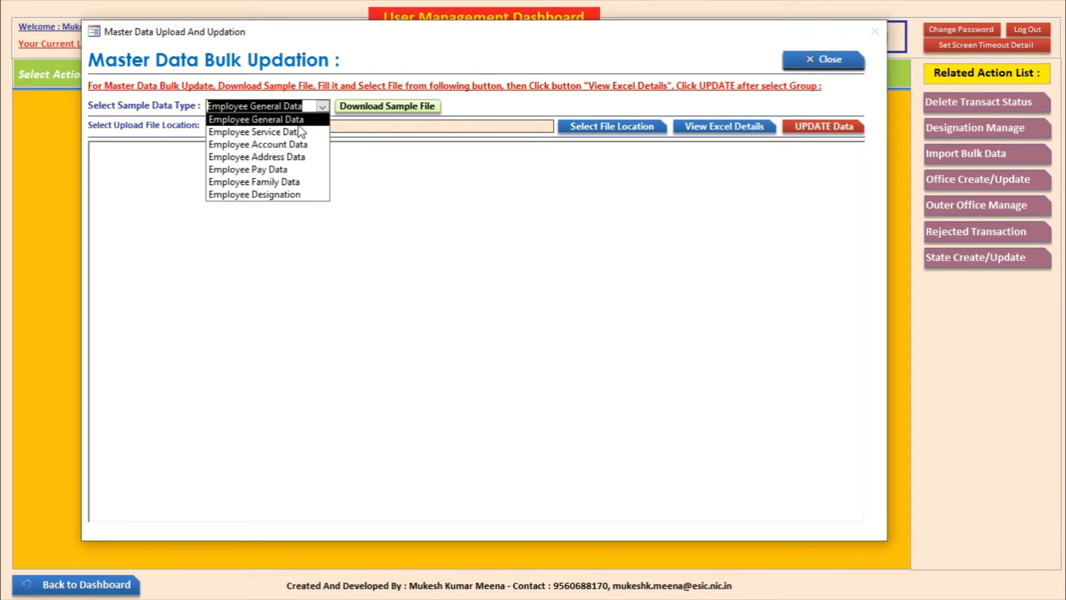
left_click(269, 119)
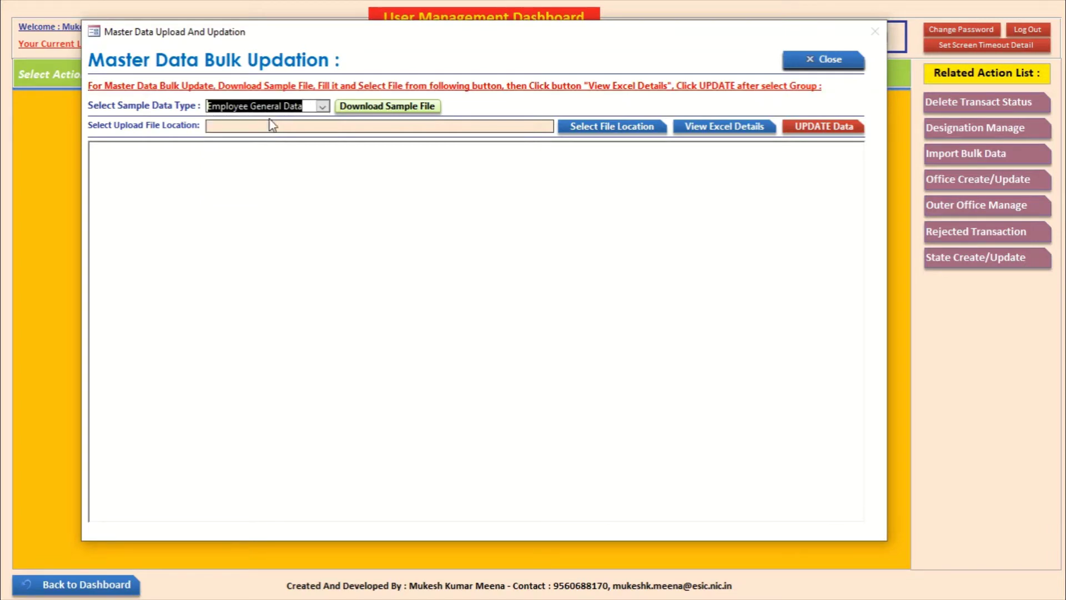
Step: Download the Employee General Data sample into Downloads as tblEmployeeGeneralData.xlsx and dismiss the confirmation
left_click(384, 107)
left_click(385, 107)
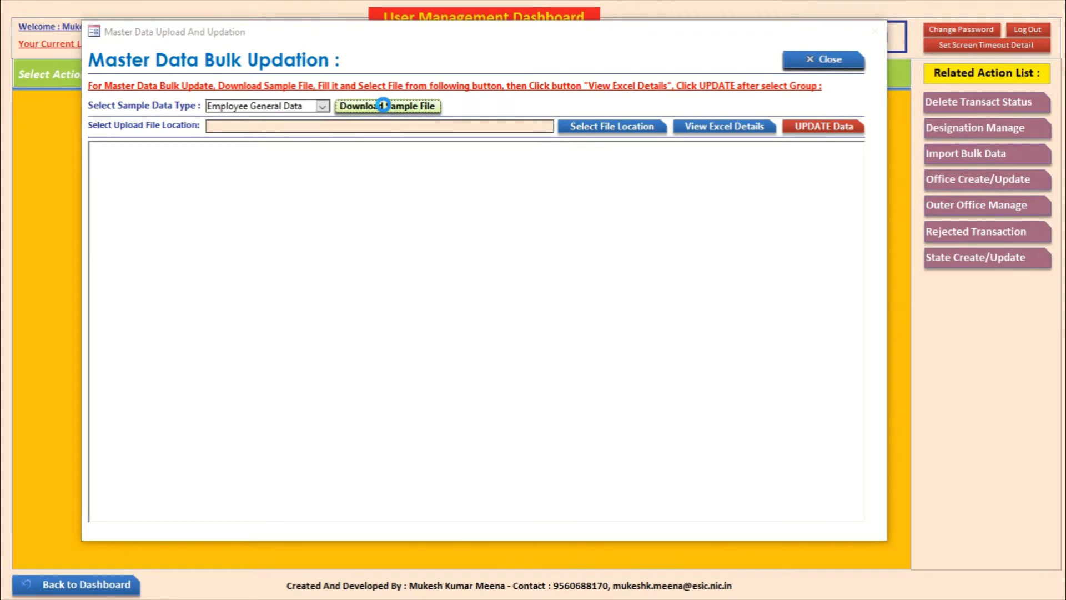
scroll(166, 217, "up", 1)
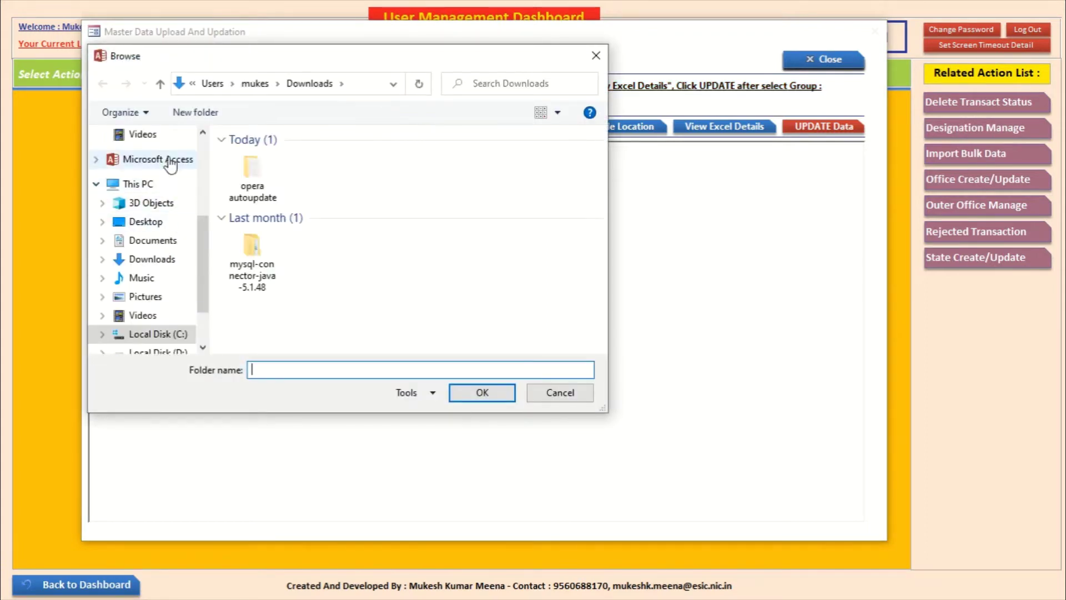
left_click(167, 264)
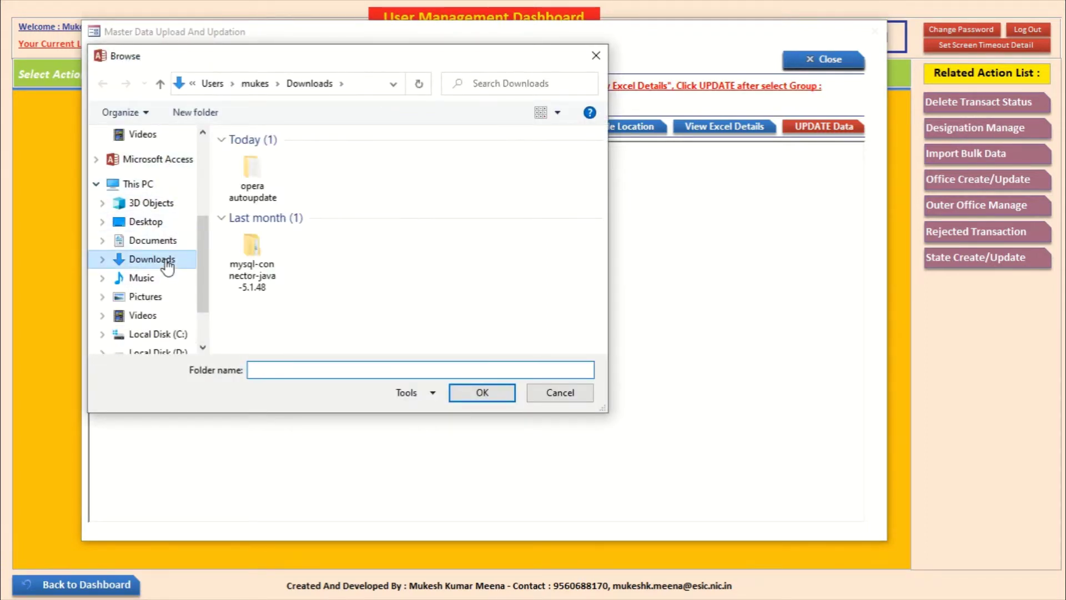
left_click(487, 395)
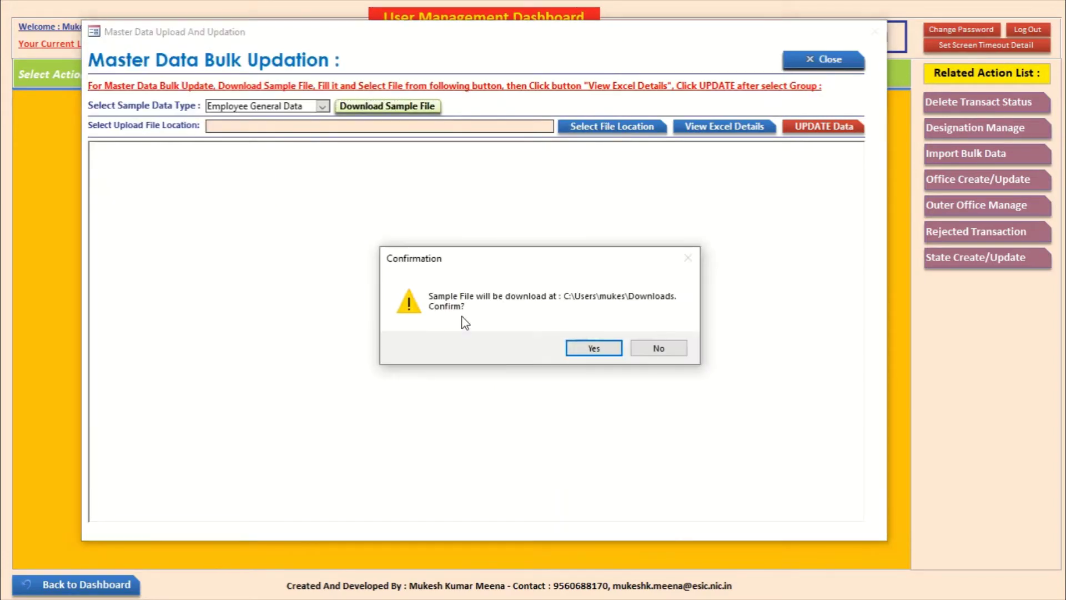
left_click(593, 348)
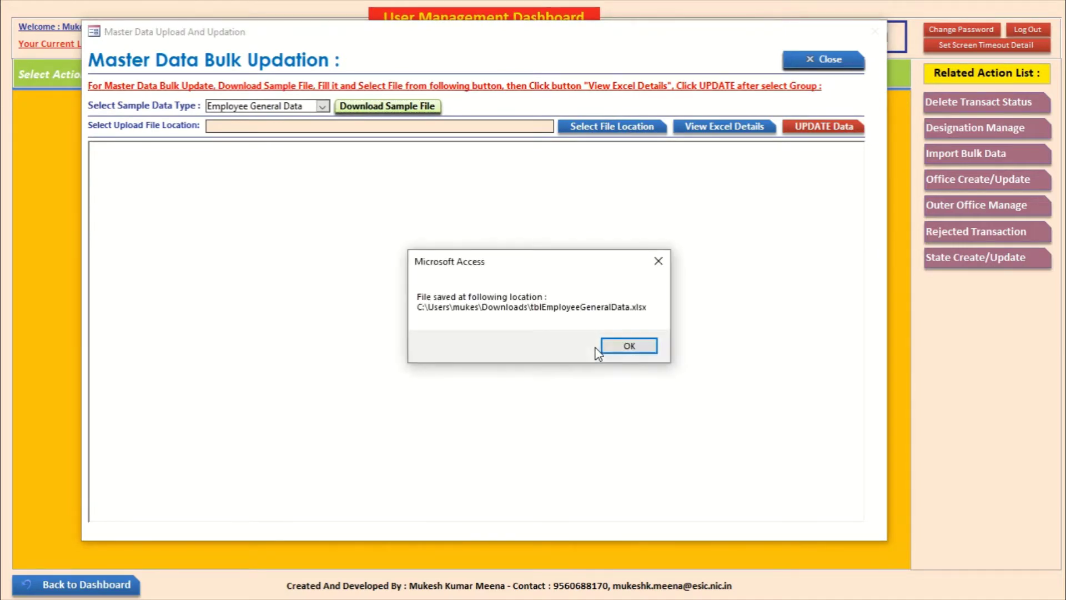
left_click(633, 345)
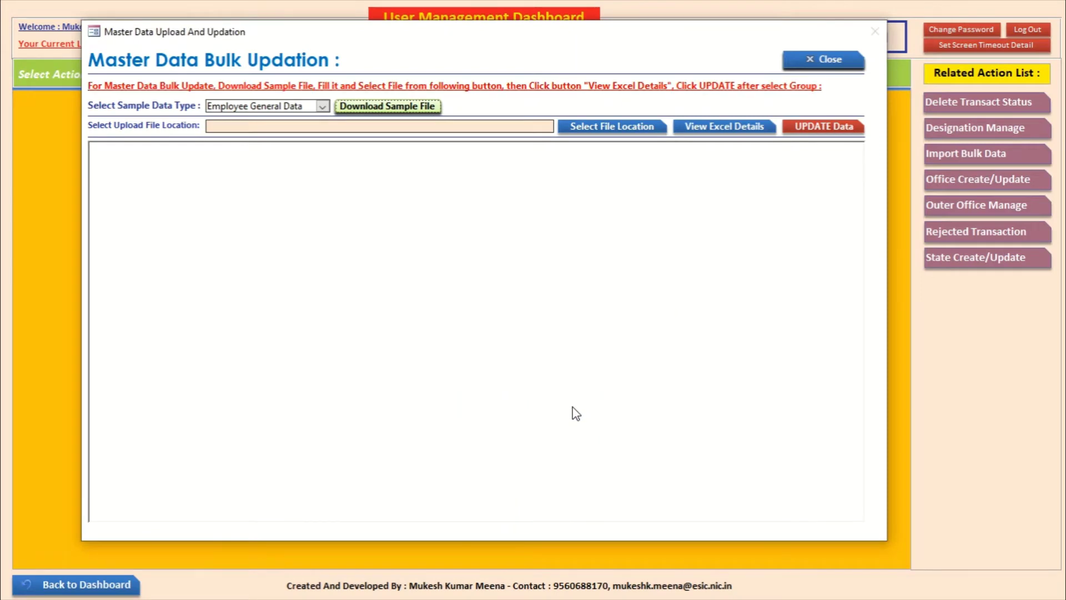
Step: Show the Downloads folder in File Explorer in Details view, newest files first
key("super")
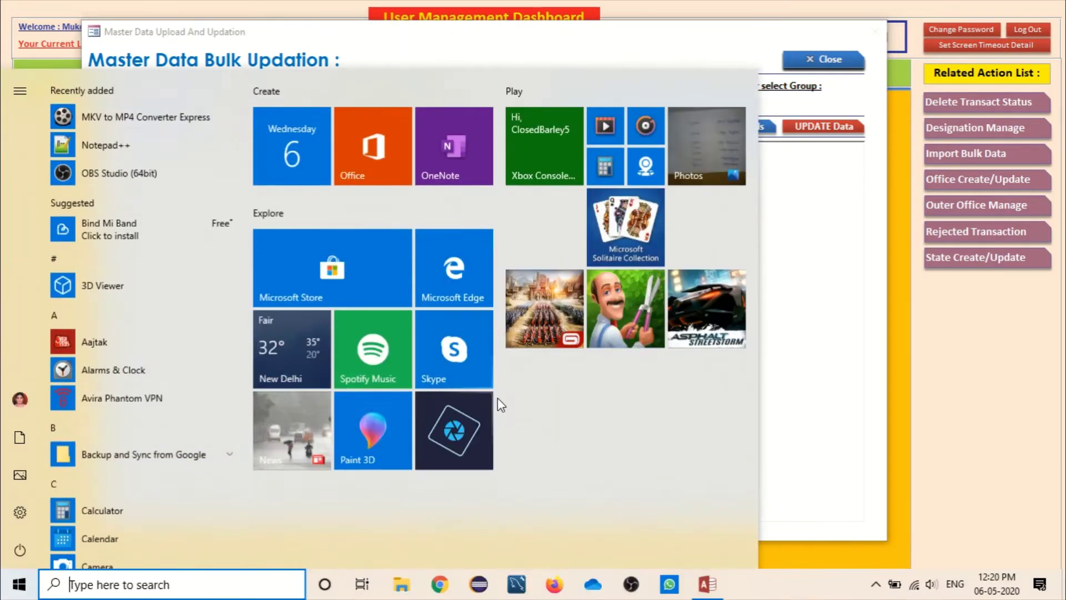
key("Escape")
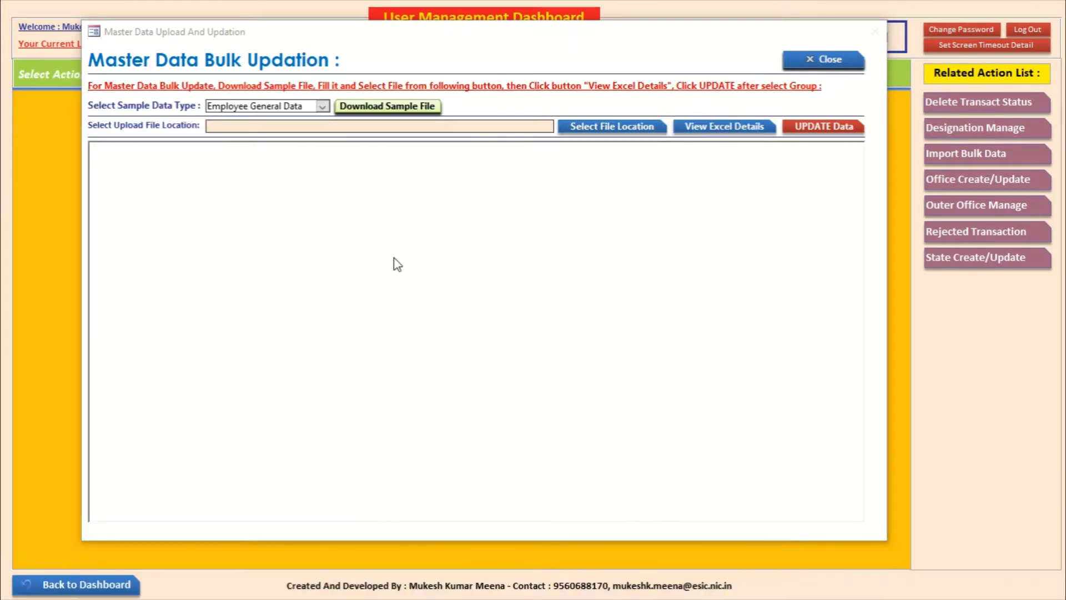
key("super+e")
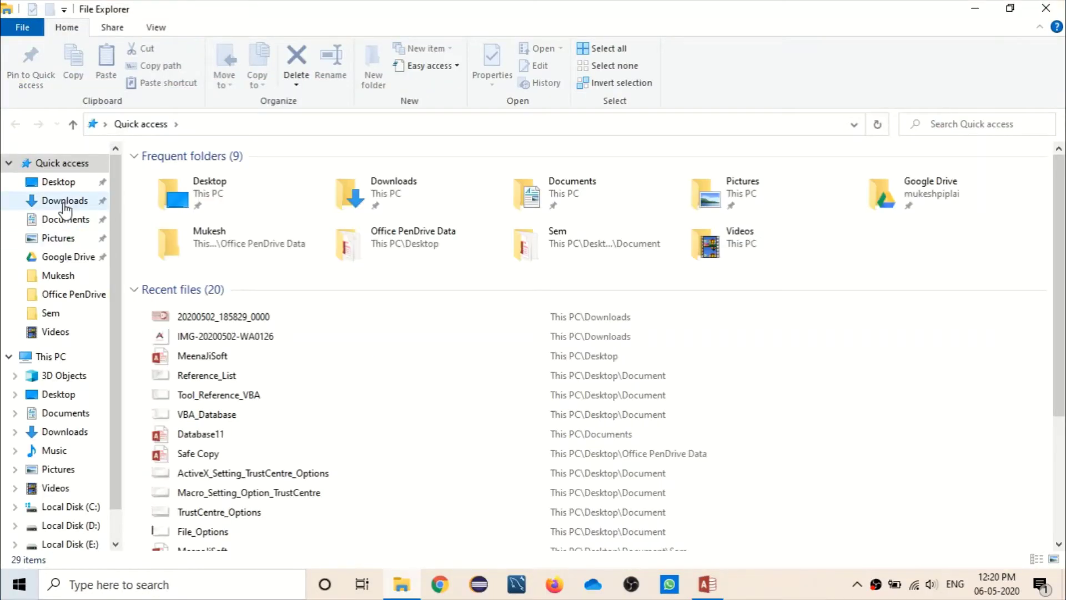
left_click(65, 201)
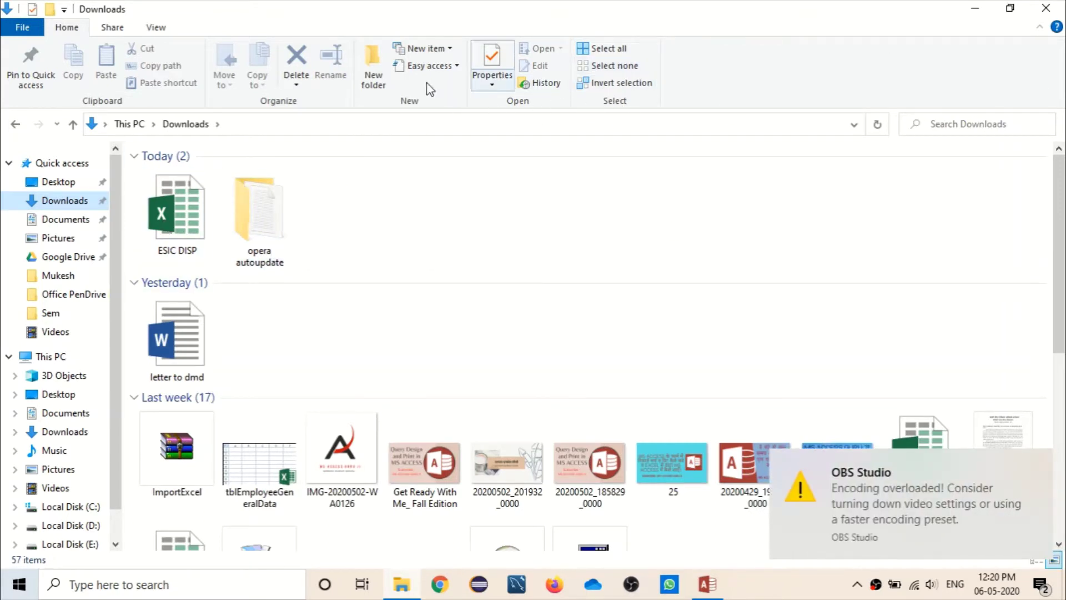
left_click(150, 31)
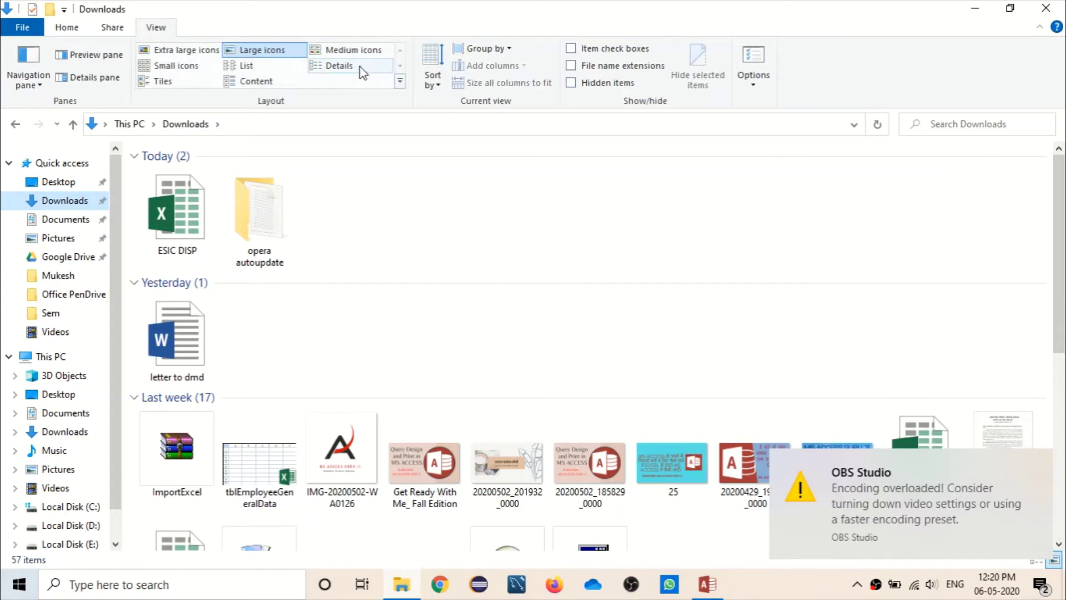
left_click(252, 78)
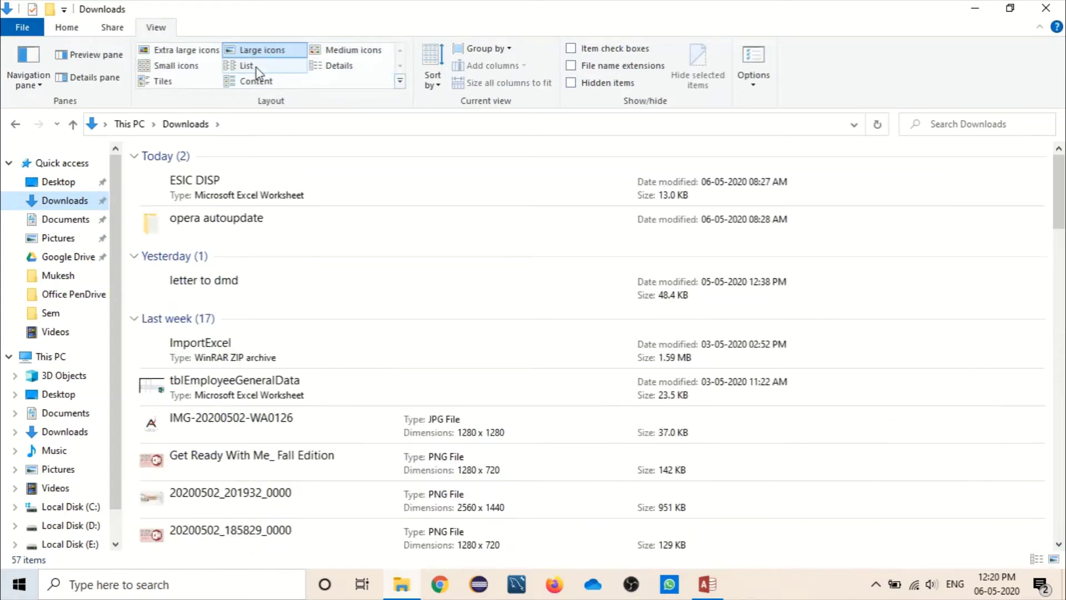
left_click(328, 66)
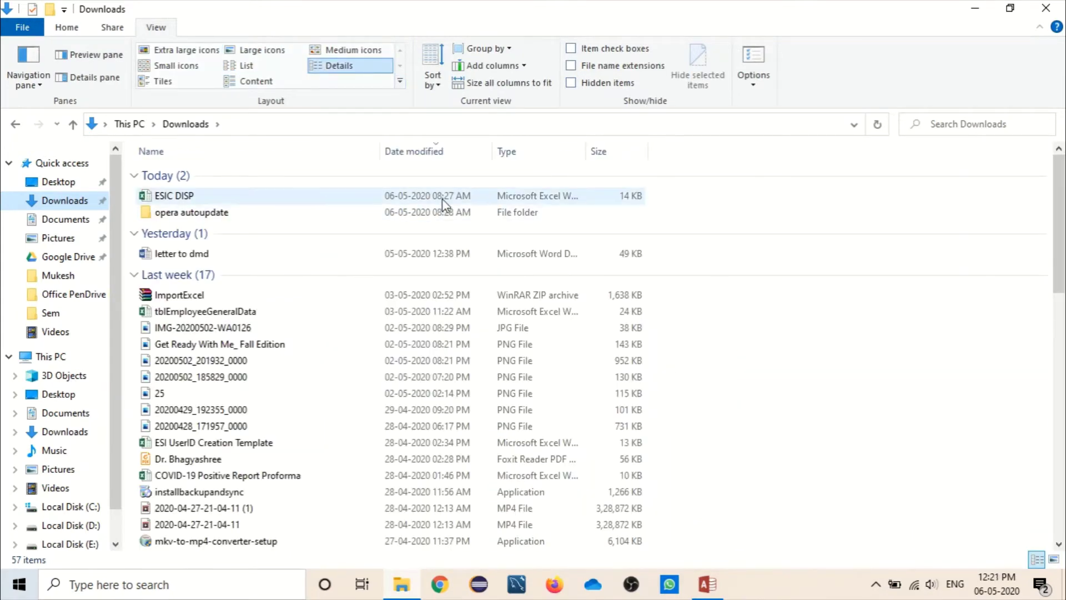
left_click(435, 156)
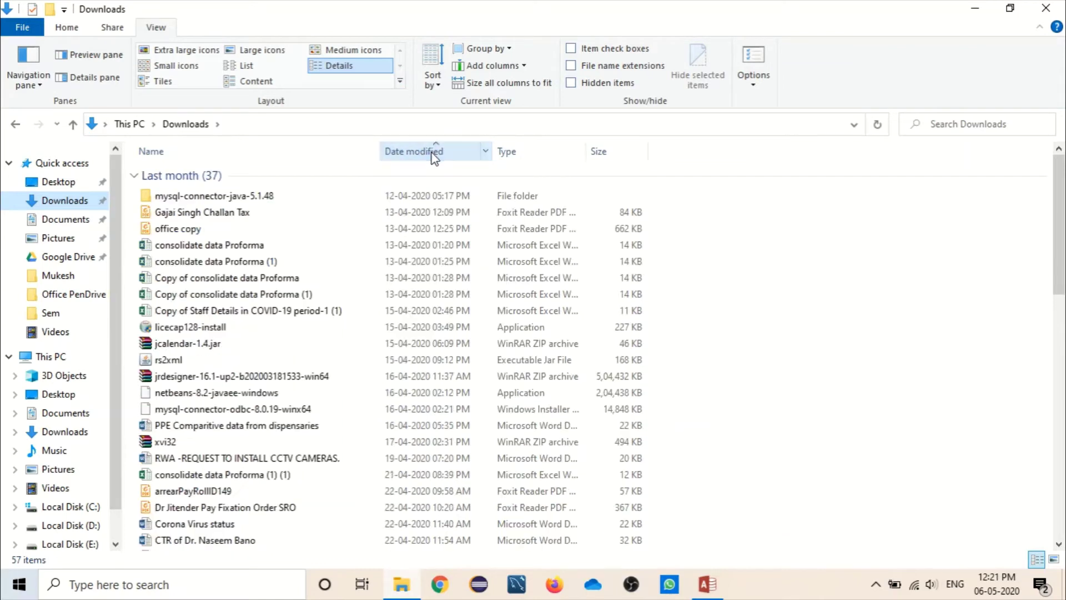
left_click(398, 152)
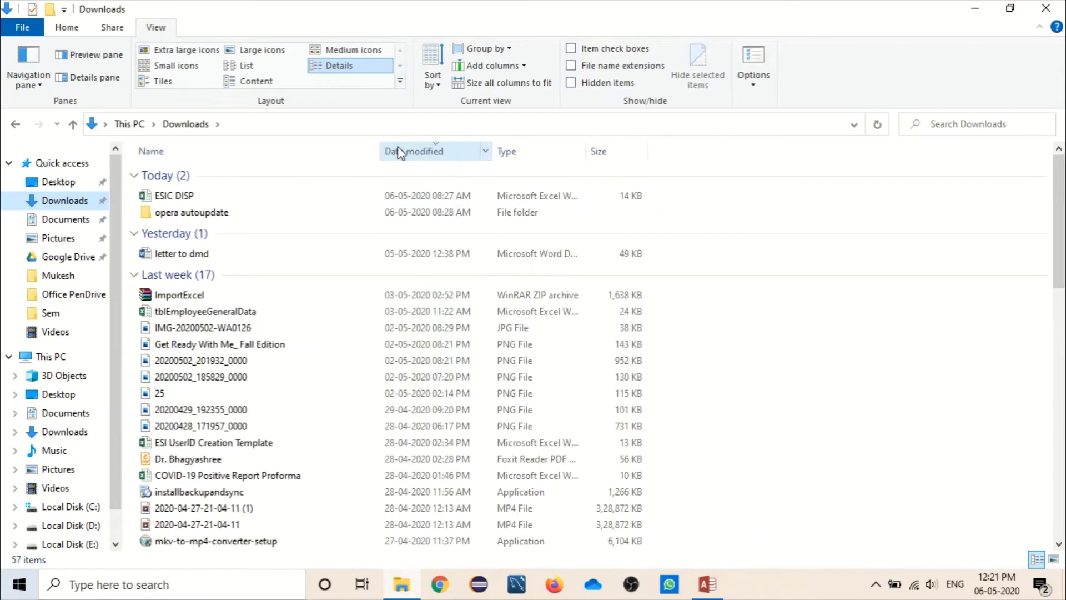
Step: Open the tblEmployeeGeneralData workbook, then return to the Access upload form
left_click(255, 314)
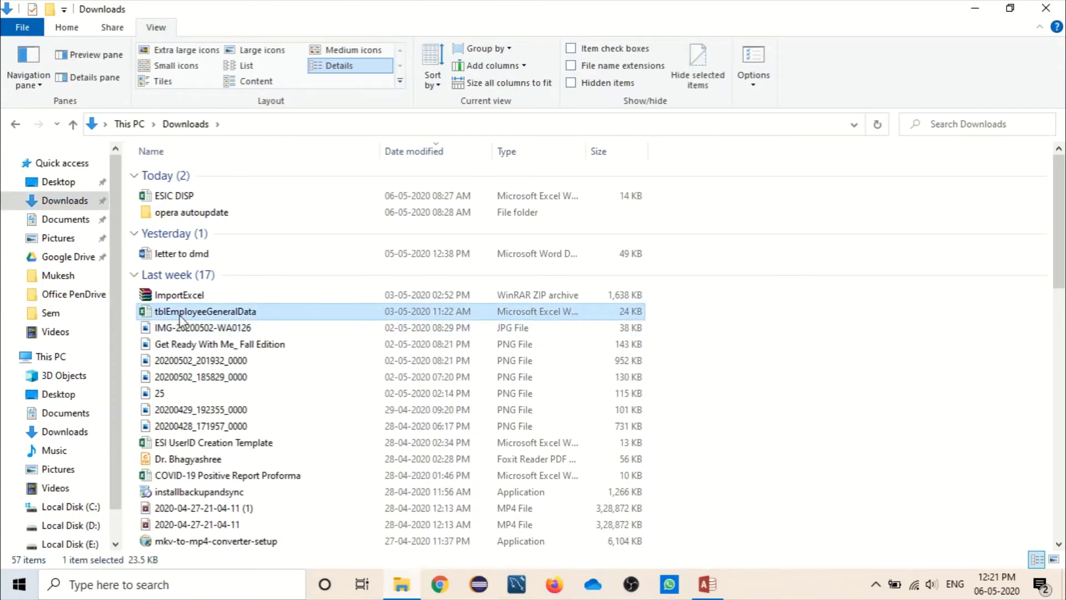
double_click(465, 312)
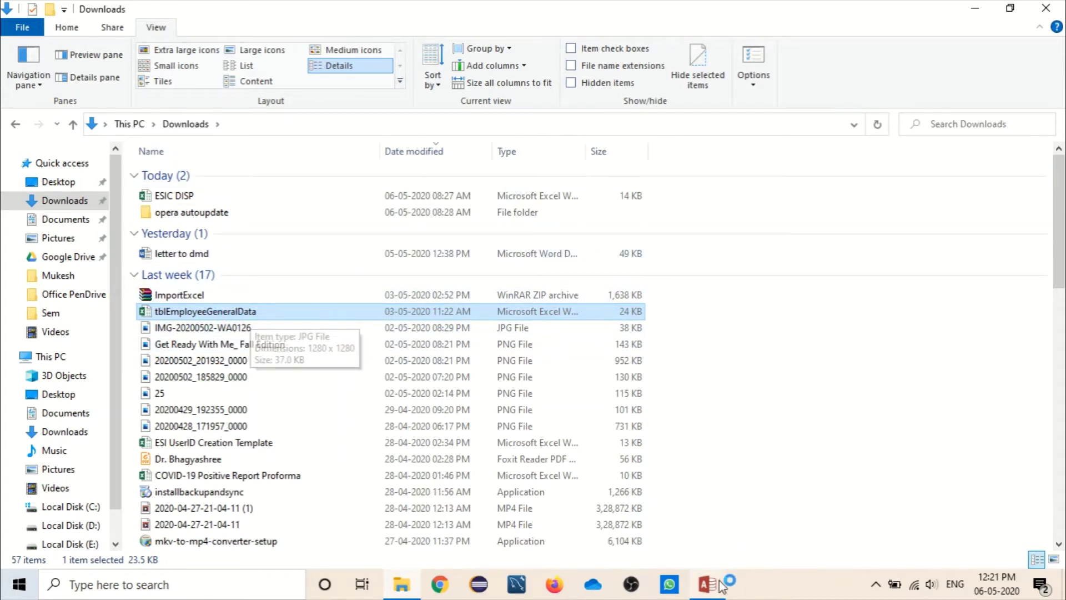
mouse_move(724, 584)
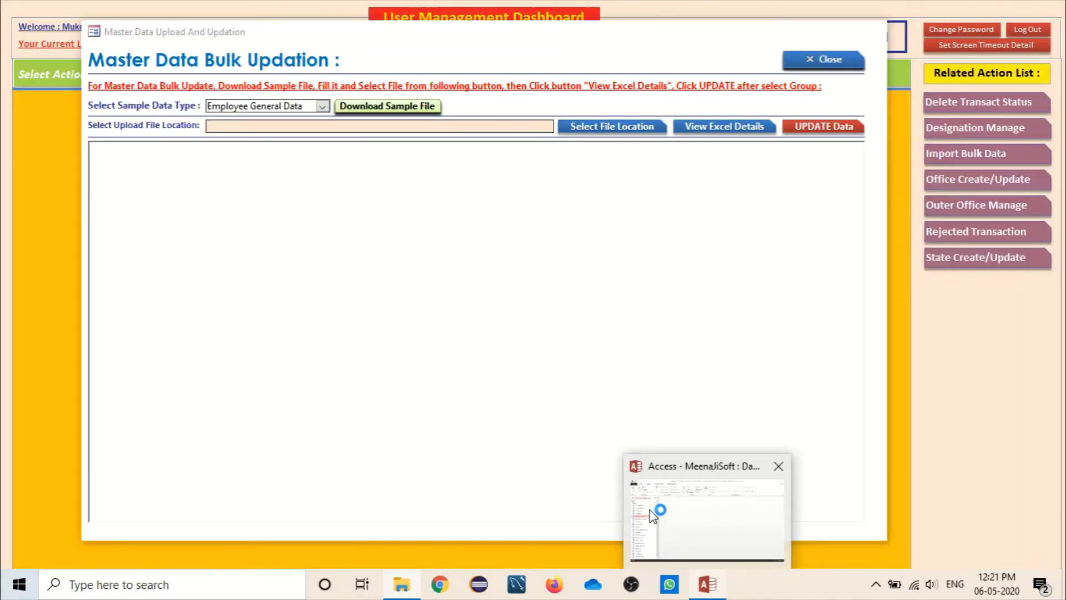
left_click(649, 509)
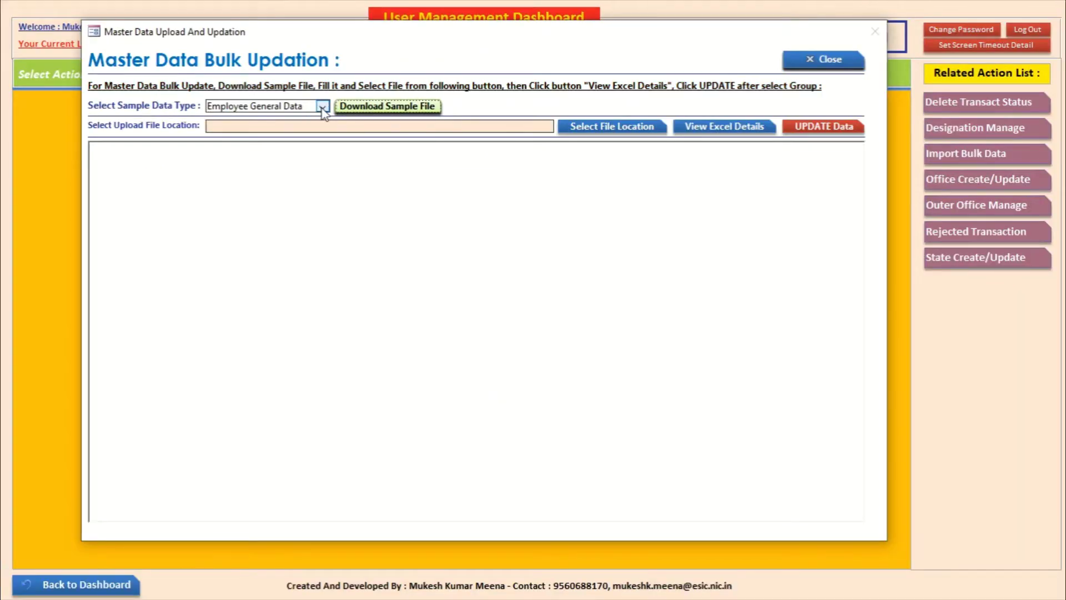
Step: Switch from Access to the tblEmployeeGeneralData workbook in Excel with Alt+Tab
key("alt+Tab")
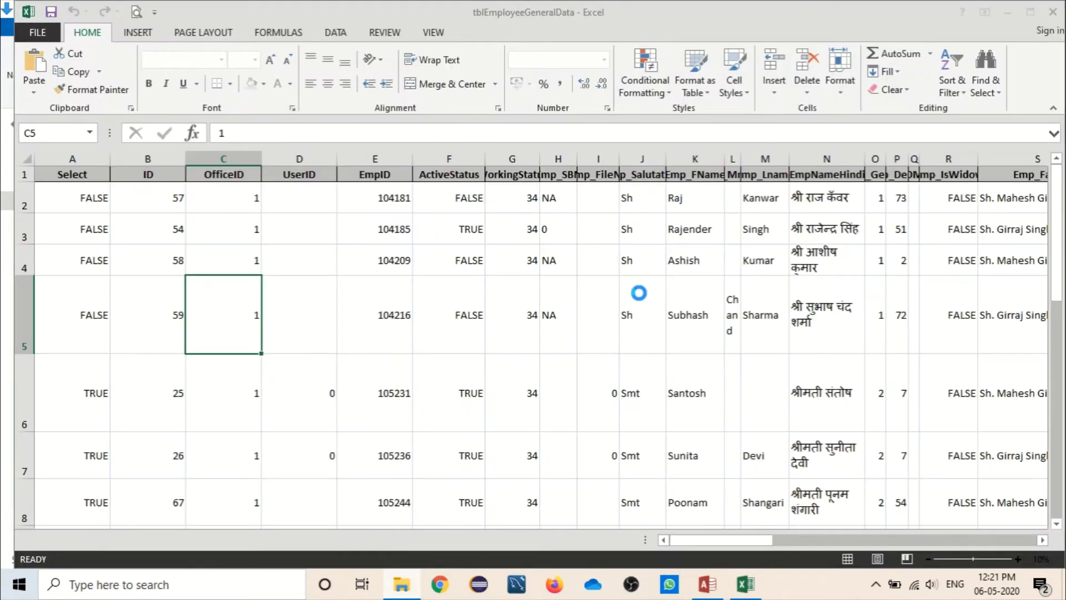
Step: Review the first employee's row 2 values, from ID 57 through working station 34
left_click(83, 198)
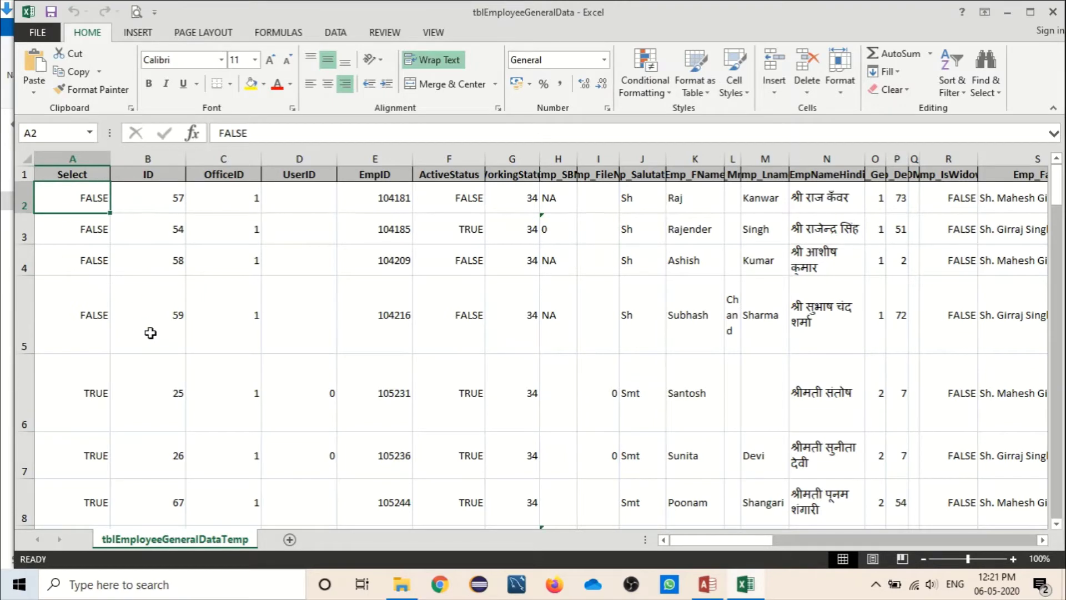
left_click(166, 198)
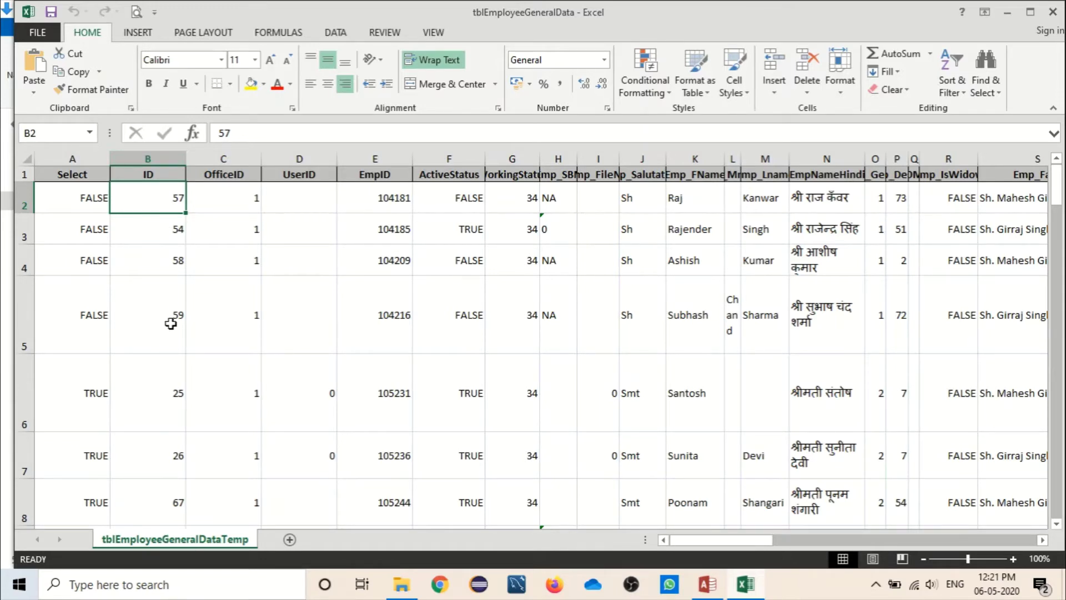
left_click(211, 204)
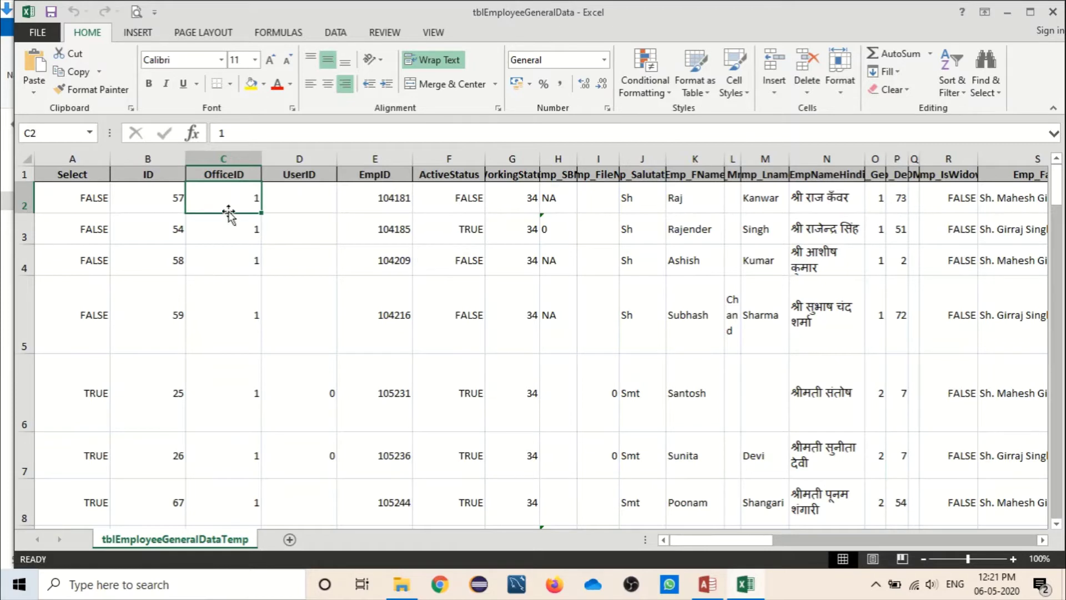
left_click(309, 198)
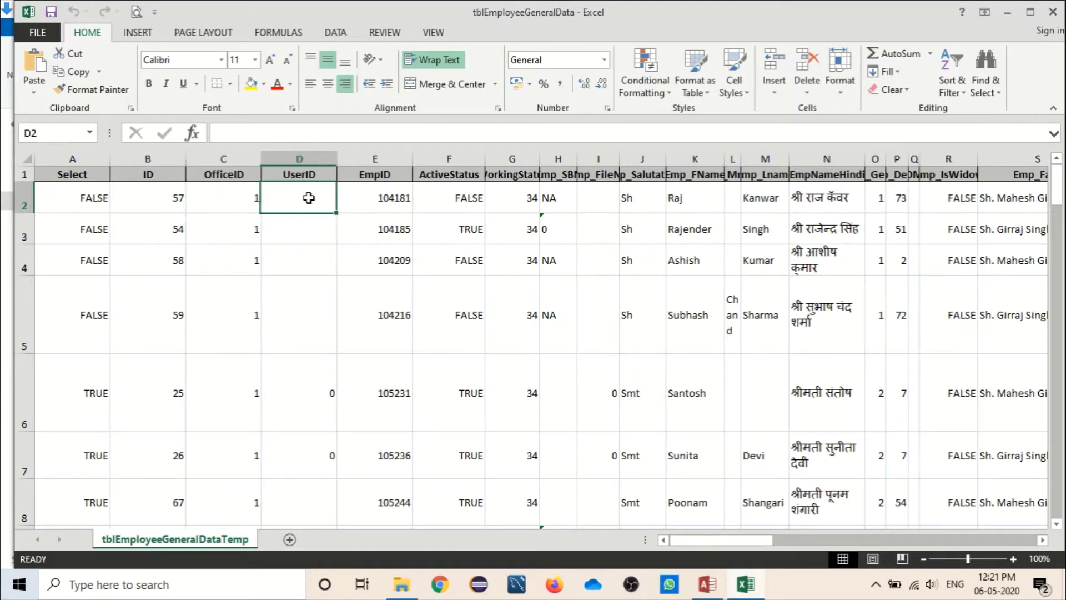
left_click(391, 201)
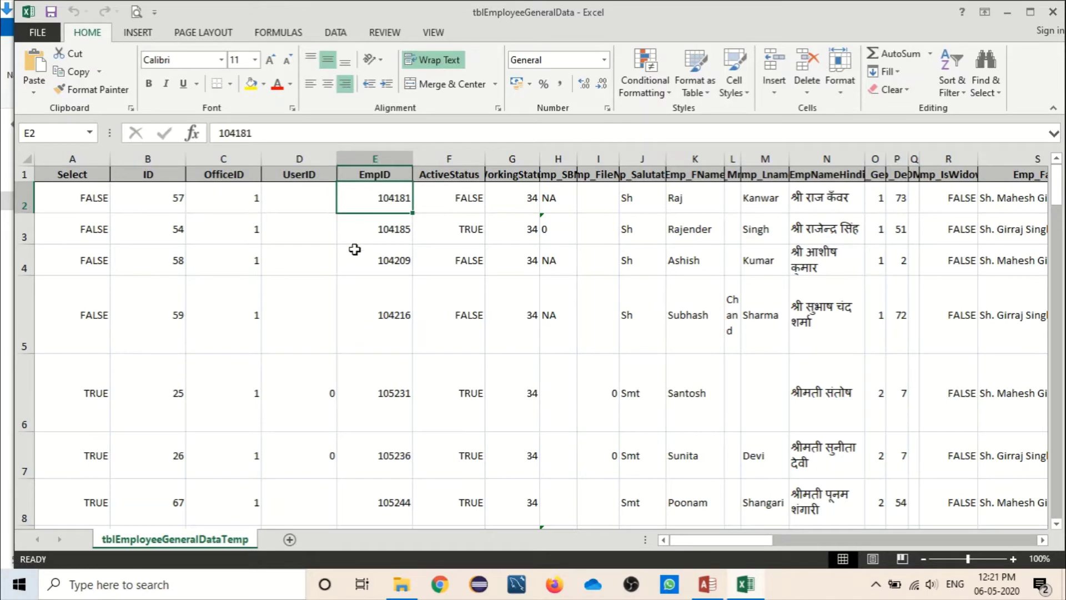
left_click(466, 198)
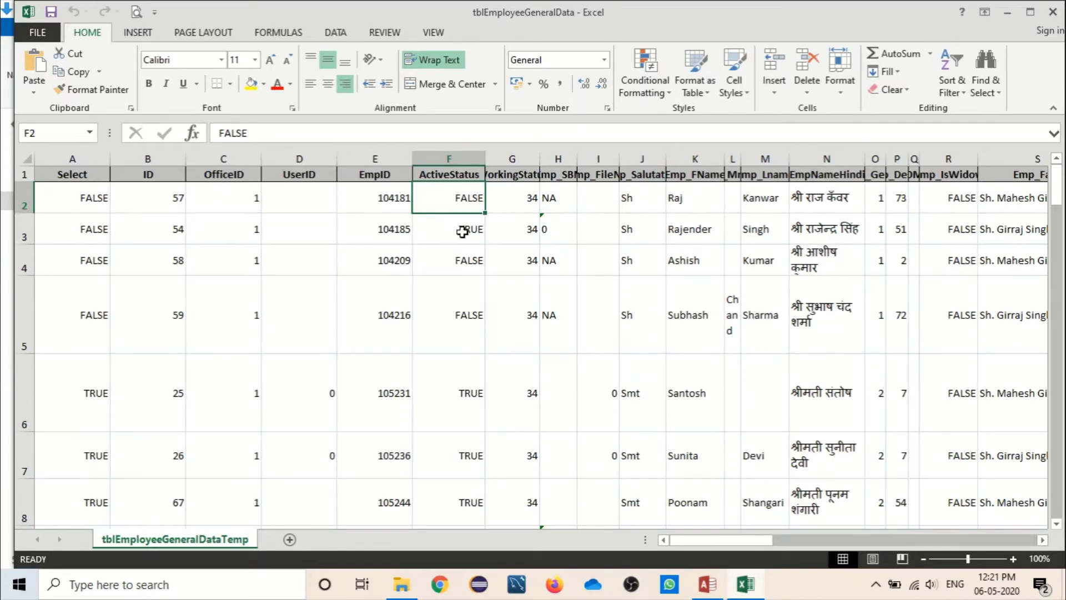
left_click(524, 196)
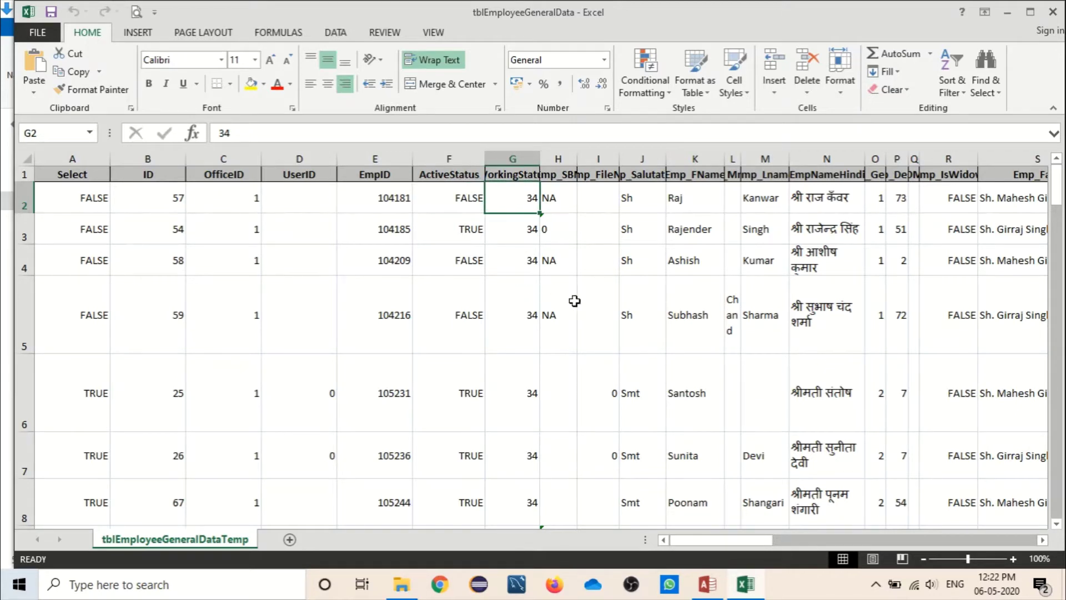
left_click(520, 233)
left_click(517, 200)
left_click(519, 227)
left_click(520, 198)
Step: Widen columns J and L so Emp_Salutation and Chand display fully
left_click(714, 589)
key("alt+Tab")
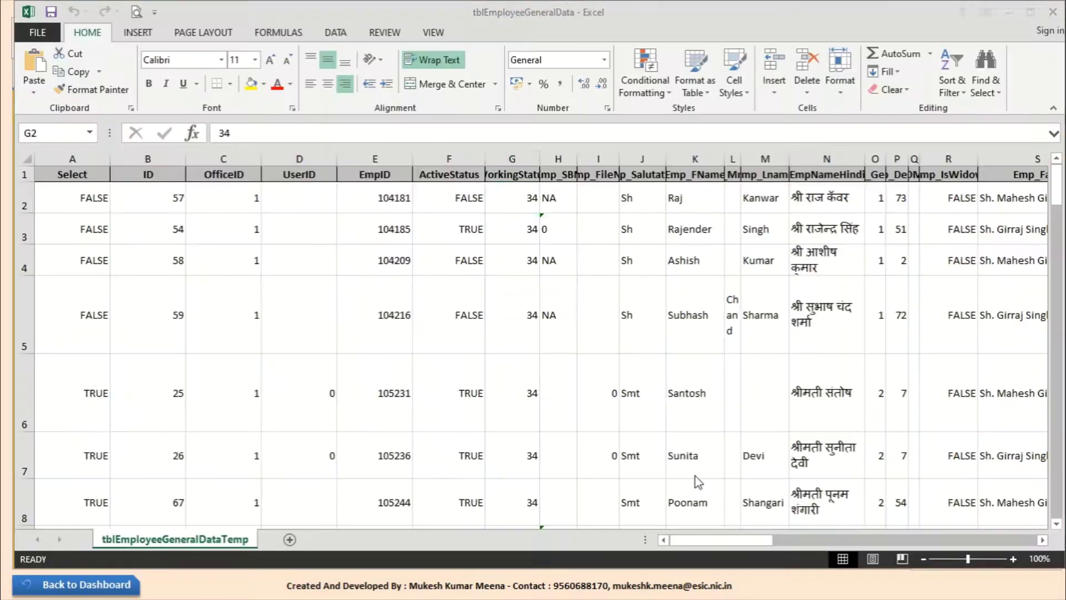
left_click(641, 211)
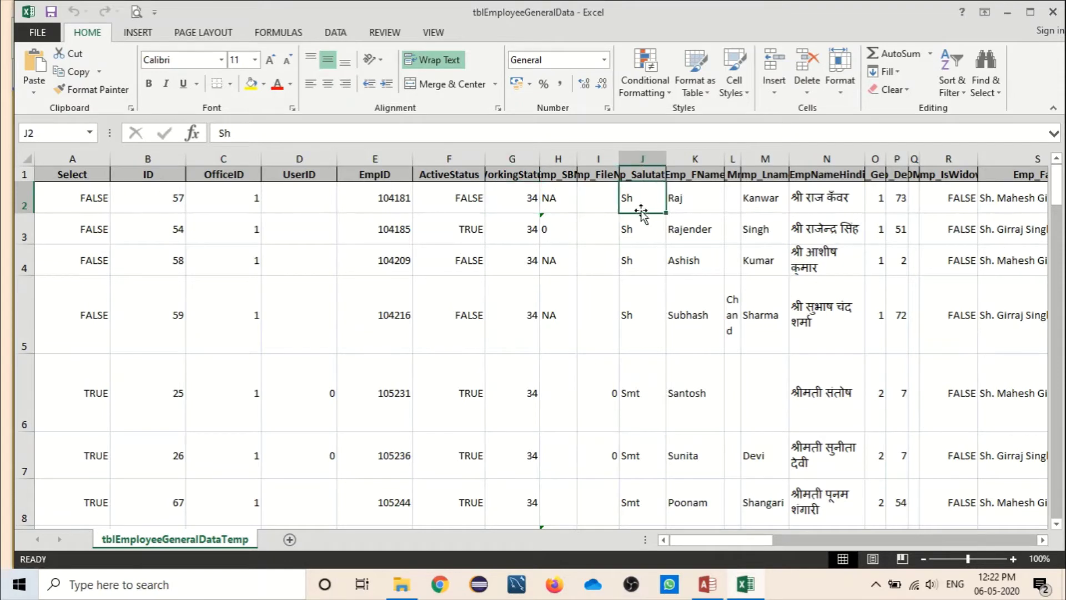
left_click_drag(667, 163, 688, 164)
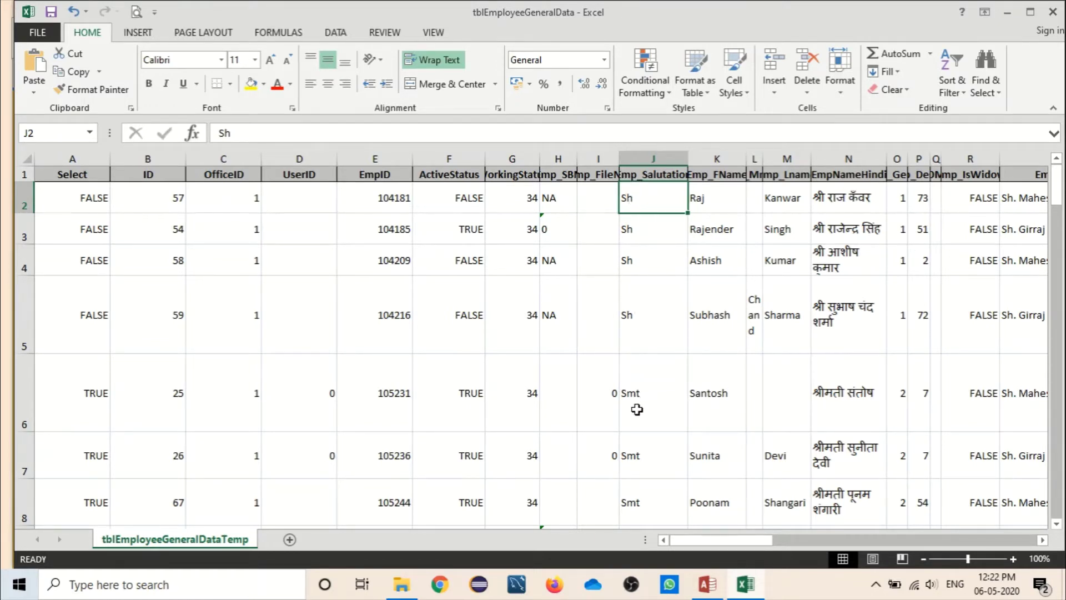
left_click_drag(1060, 221, 1060, 180)
left_click(694, 204)
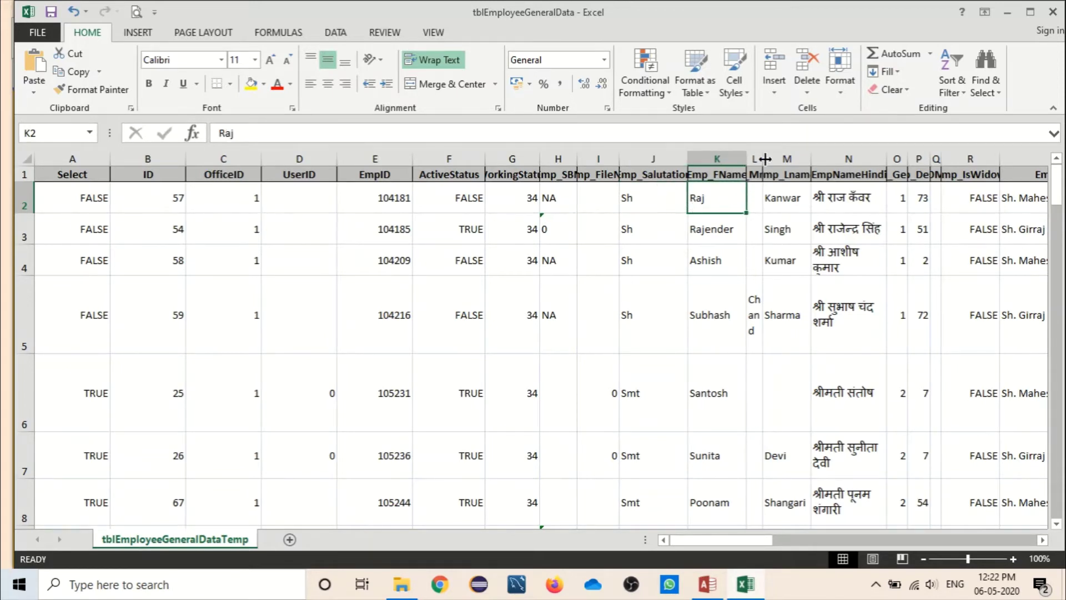
left_click_drag(764, 159, 805, 159)
Step: Widen columns N and P so Hindi names and Emp_Design show fully
left_click(769, 197)
left_click(816, 197)
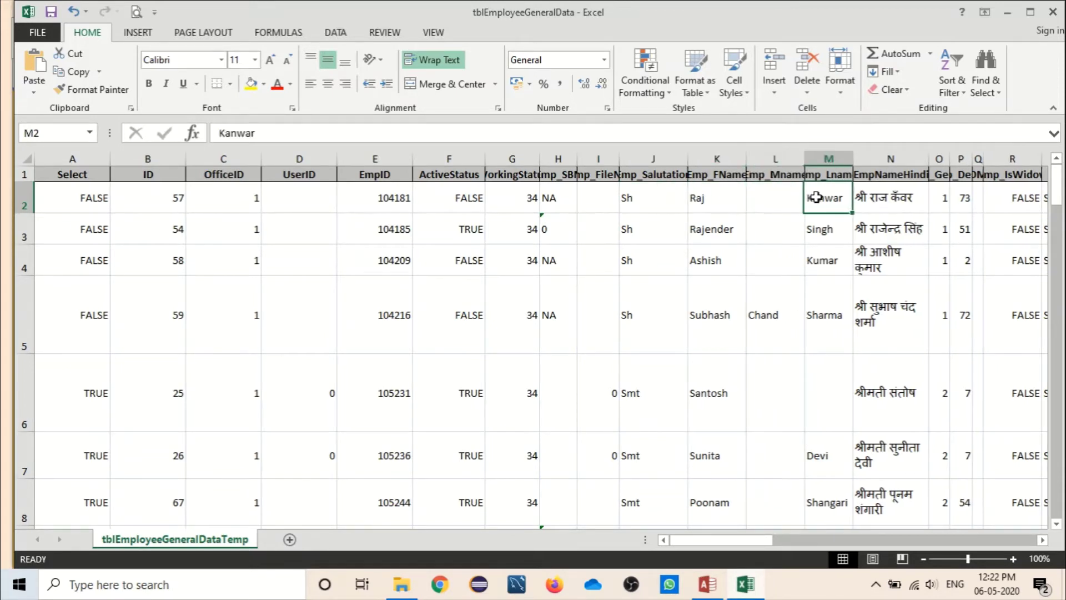
left_click(863, 197)
left_click_drag(753, 547, 805, 547)
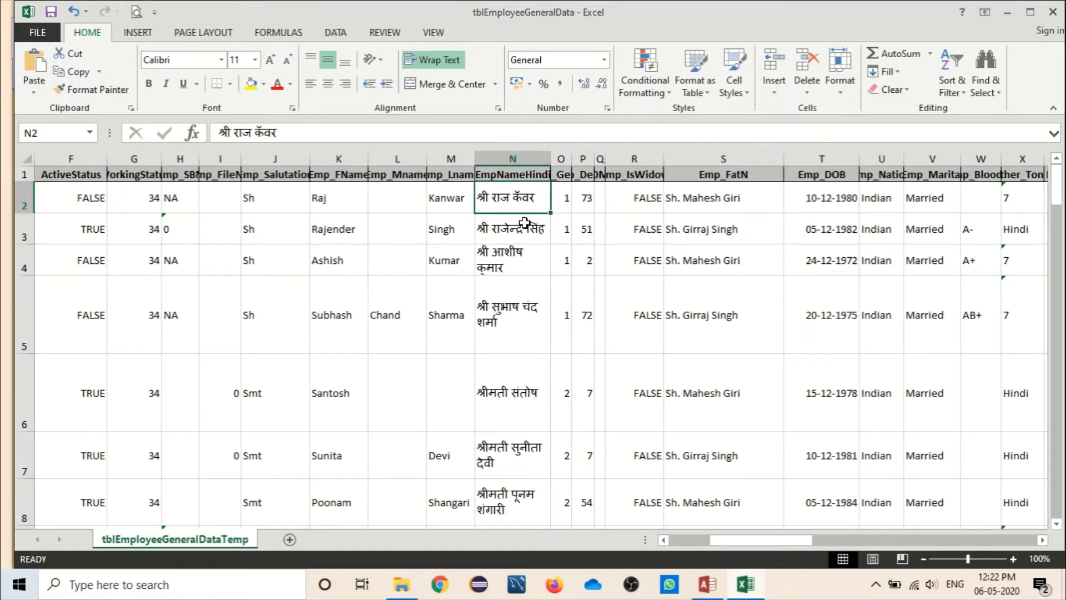
left_click_drag(551, 163, 608, 158)
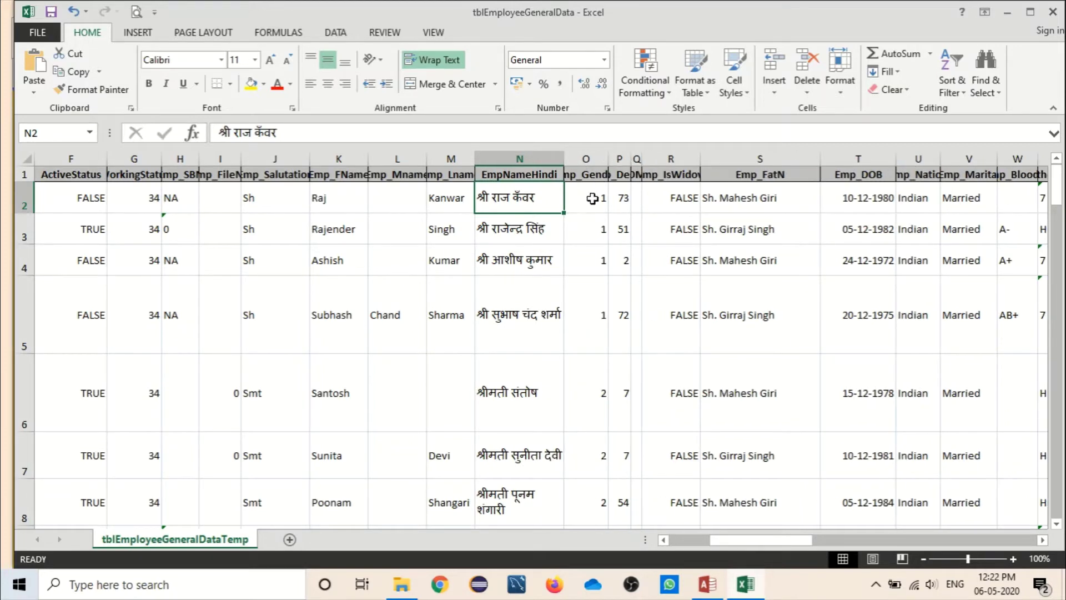
left_click(588, 198)
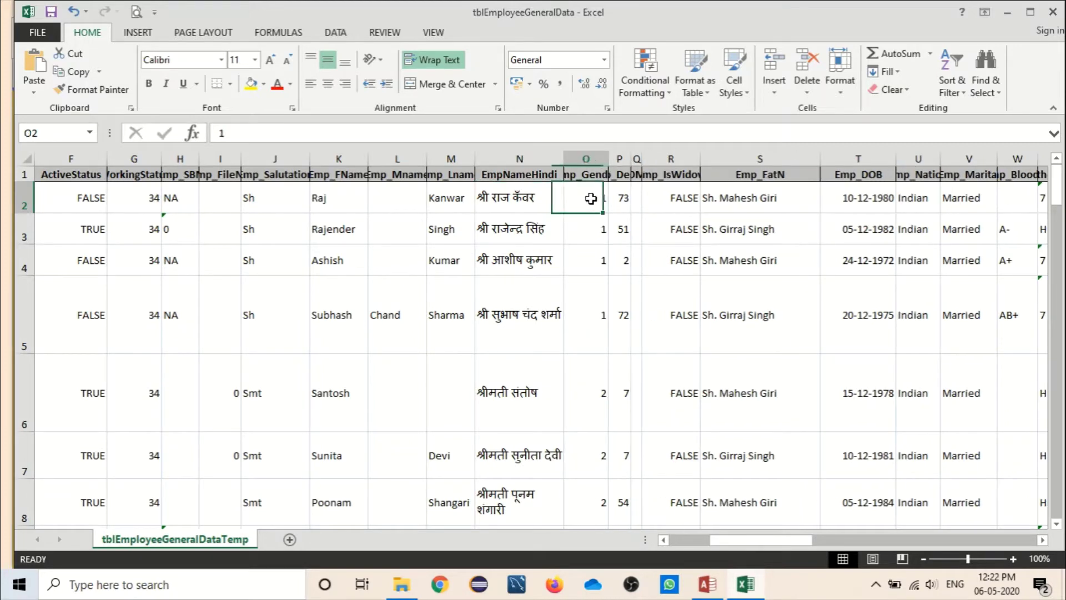
left_click(600, 410)
left_click(596, 210)
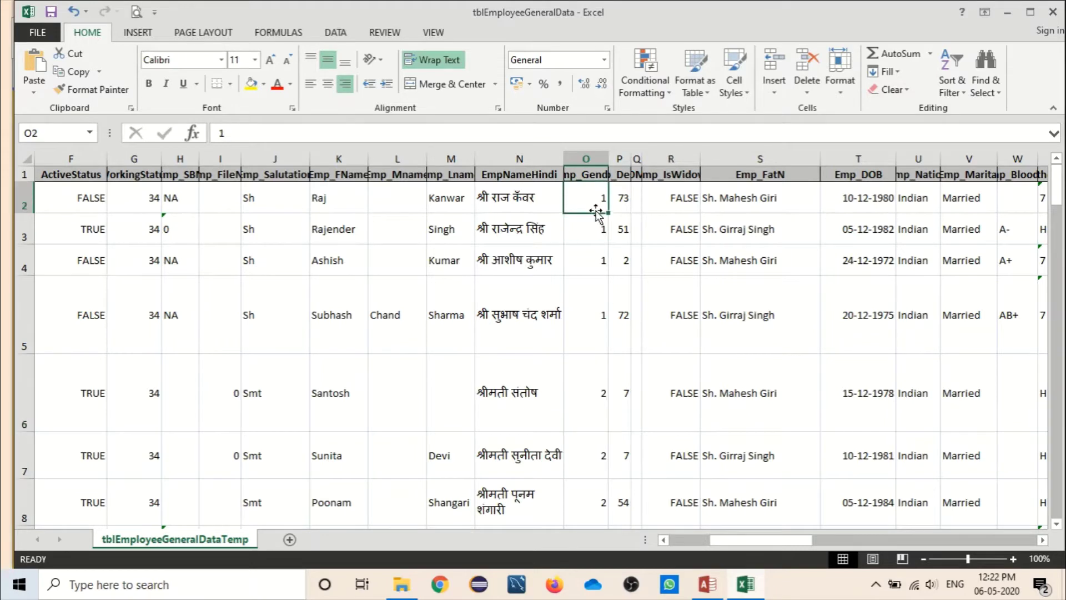
left_click_drag(632, 161, 672, 163)
left_click(648, 199)
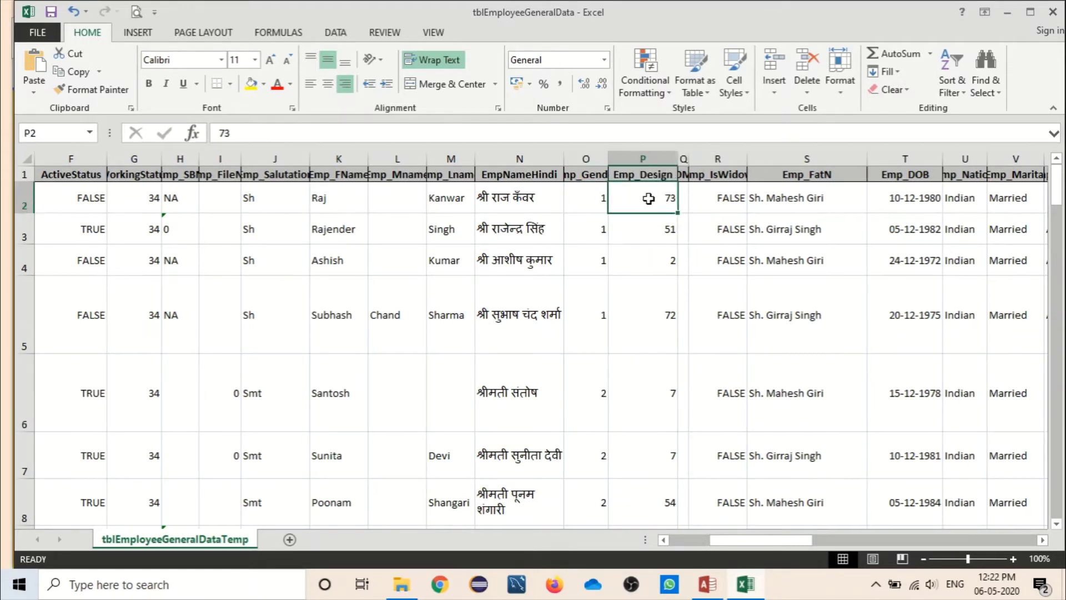
left_click(645, 239)
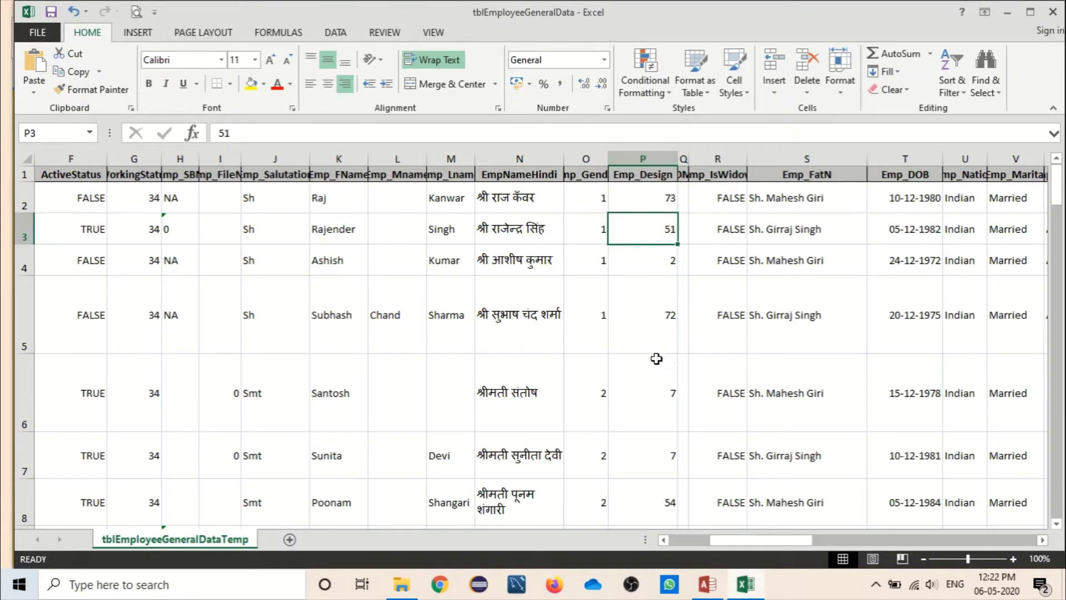
left_click(651, 191)
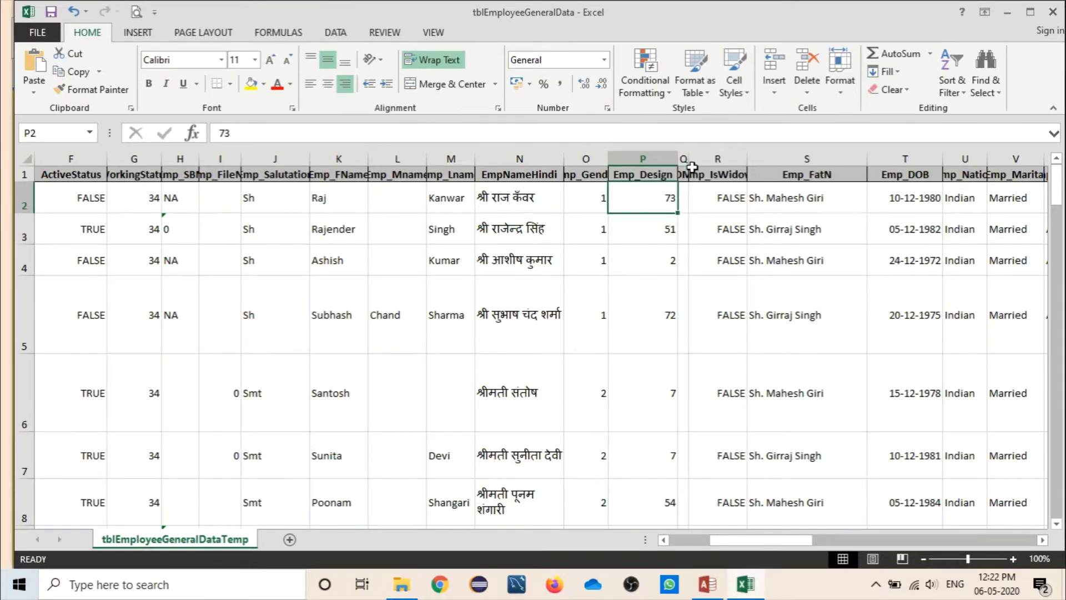
Step: Widen columns Q and U to reveal their headers, including Emp_Nation
left_click_drag(692, 166, 732, 173)
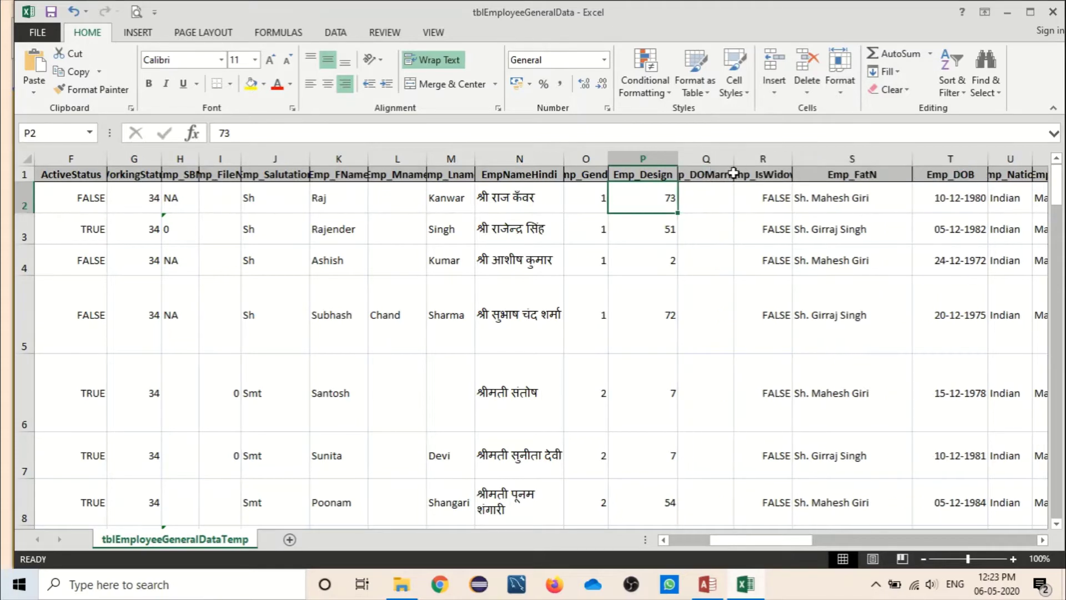
left_click(713, 198)
left_click(772, 197)
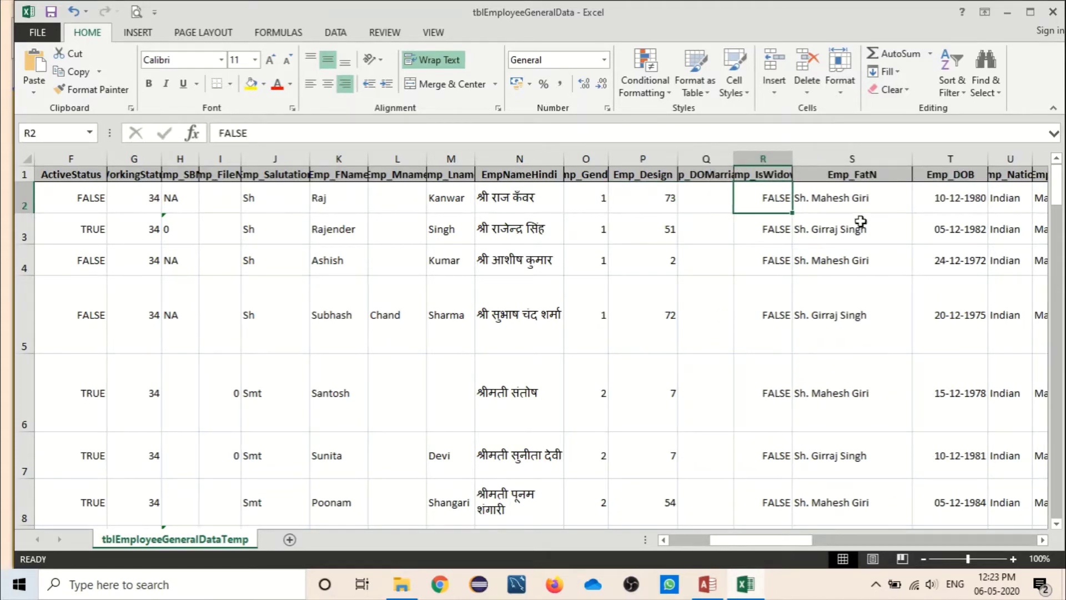
left_click_drag(780, 541, 851, 552)
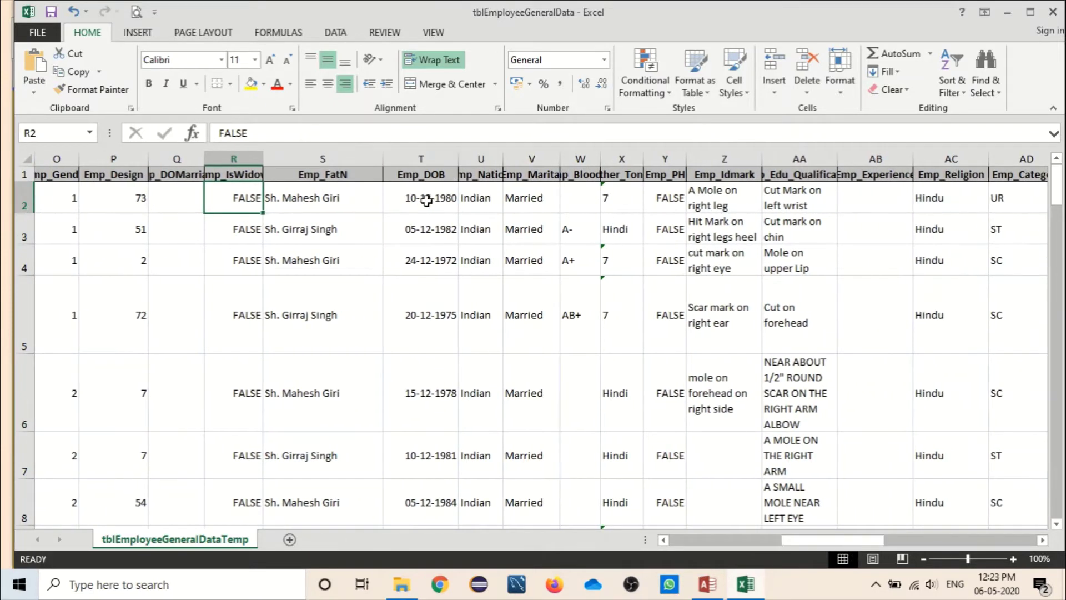
left_click(427, 201)
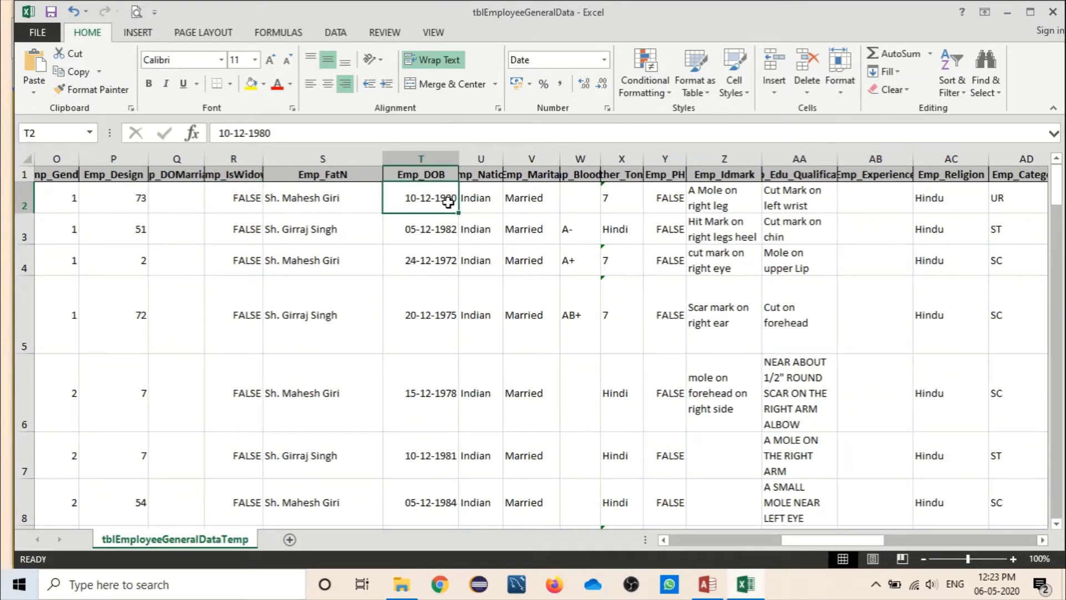
left_click_drag(502, 160, 535, 164)
left_click(502, 204)
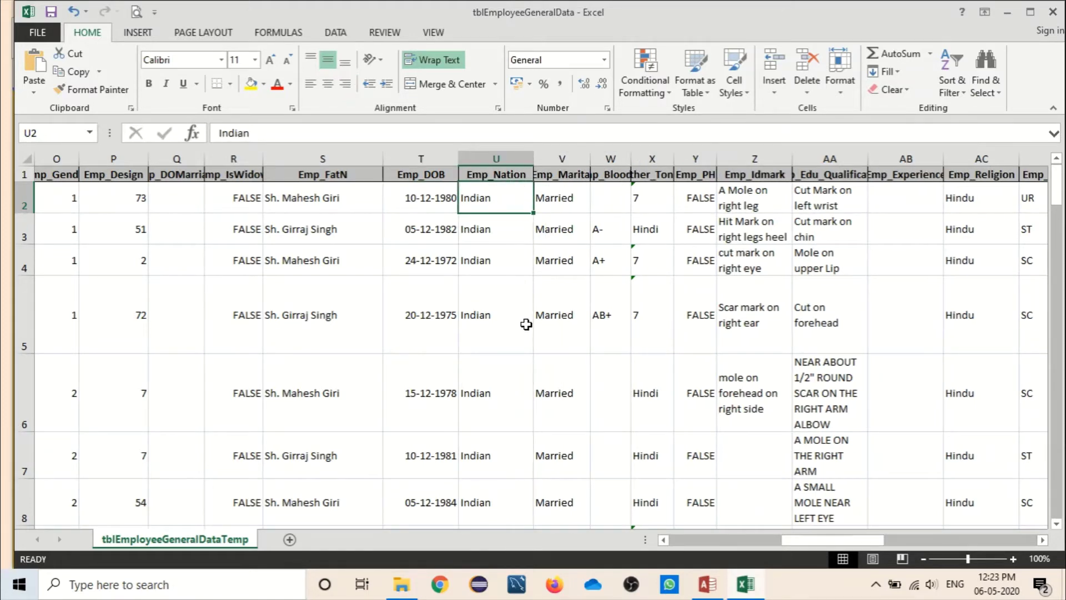
left_click(580, 204)
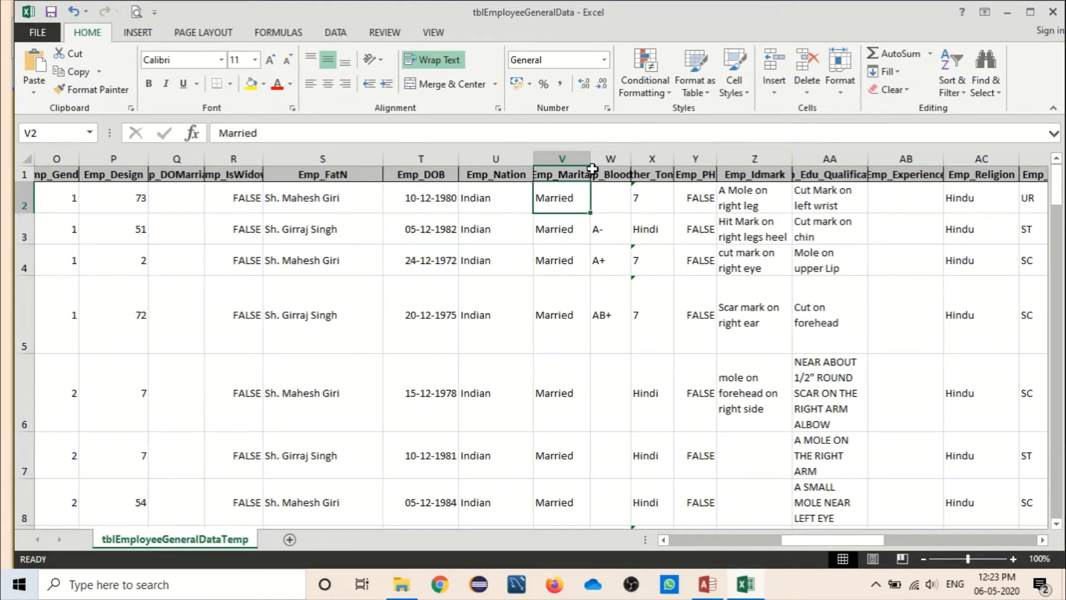
left_click(593, 169)
left_click(555, 204)
Step: Widen column X and fill Hindi from X6 up to X2 in Mother_Tongue
left_click_drag(674, 165, 709, 165)
left_click(666, 217)
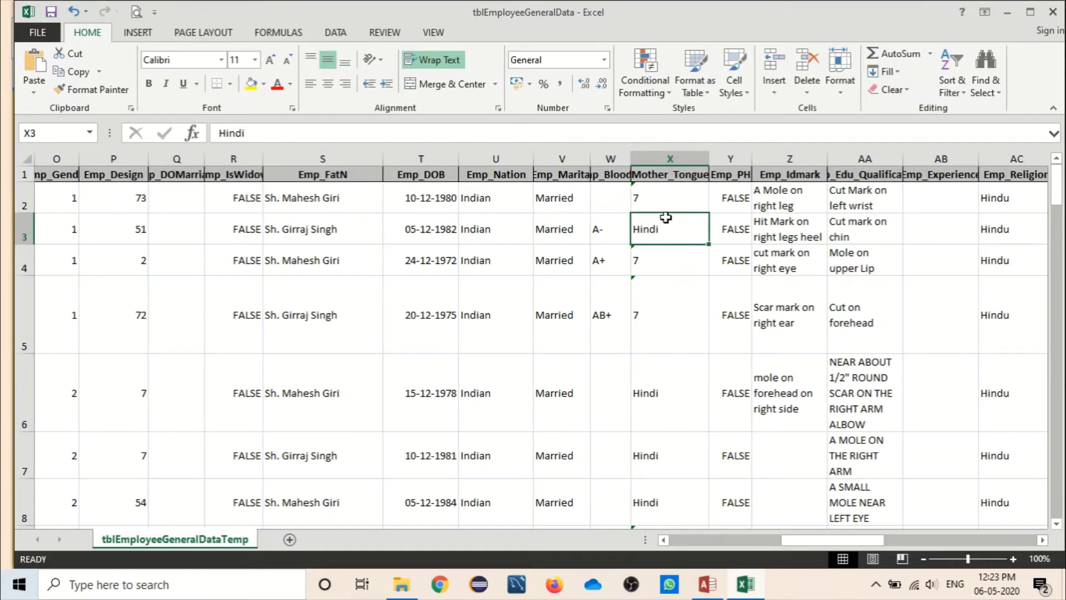
left_click(673, 399)
left_click_drag(709, 431, 684, 222)
Step: Widen columns Y, Z and the education qualification column
left_click(733, 214)
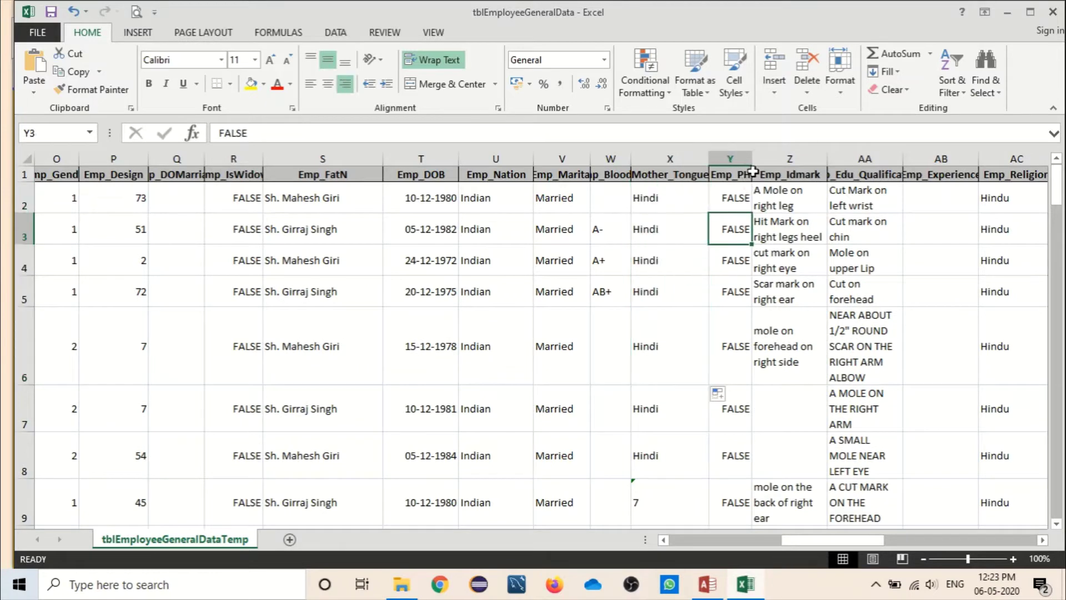
left_click_drag(751, 158, 768, 158)
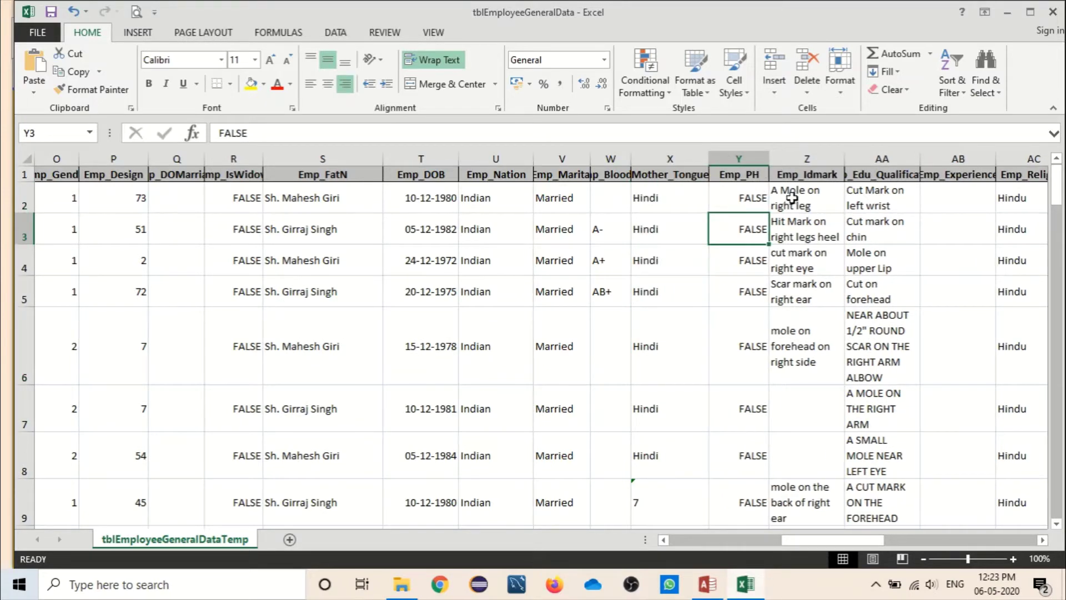
left_click(808, 205)
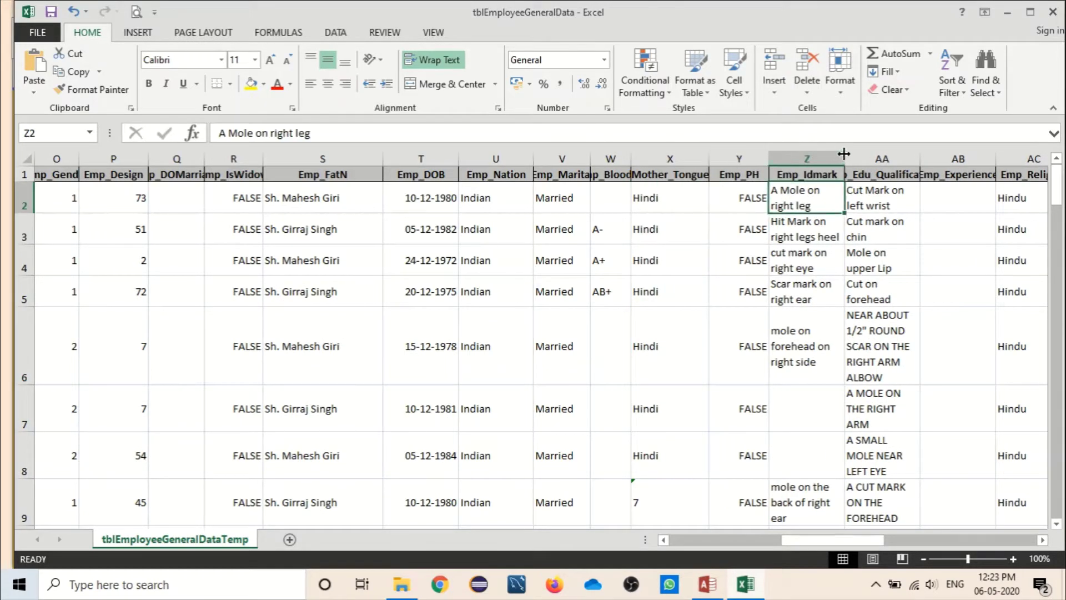
left_click_drag(844, 155, 849, 156)
left_click_drag(925, 156, 946, 157)
Step: Clear all Emp_Edu_Qualification entries from AA2 down
left_click(903, 190)
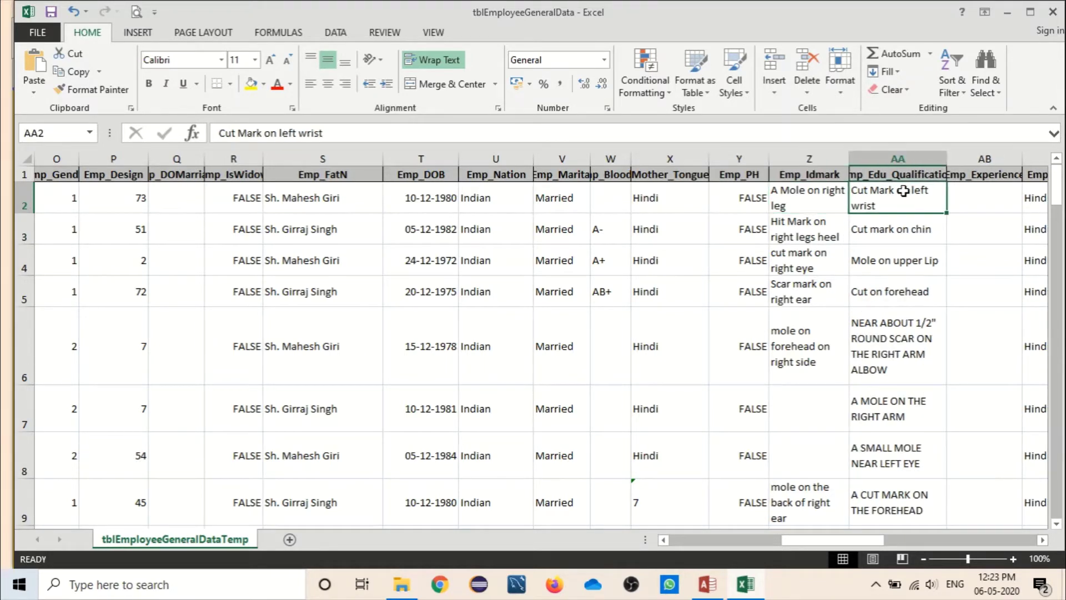
key("ctrl+shift+Down")
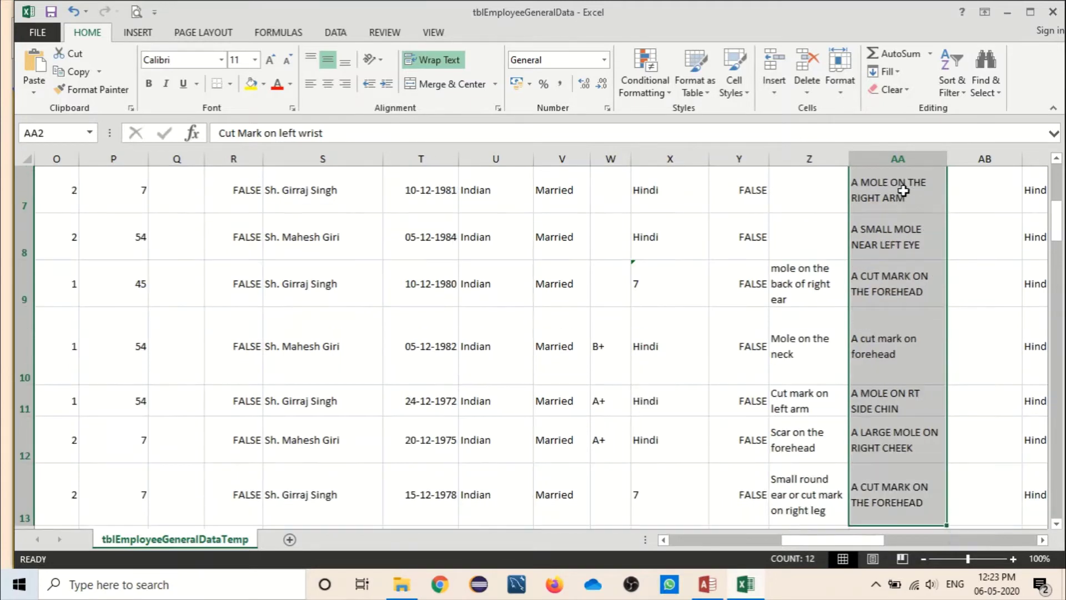
key("Delete")
scroll(903, 190, "up", 2)
left_click(976, 206)
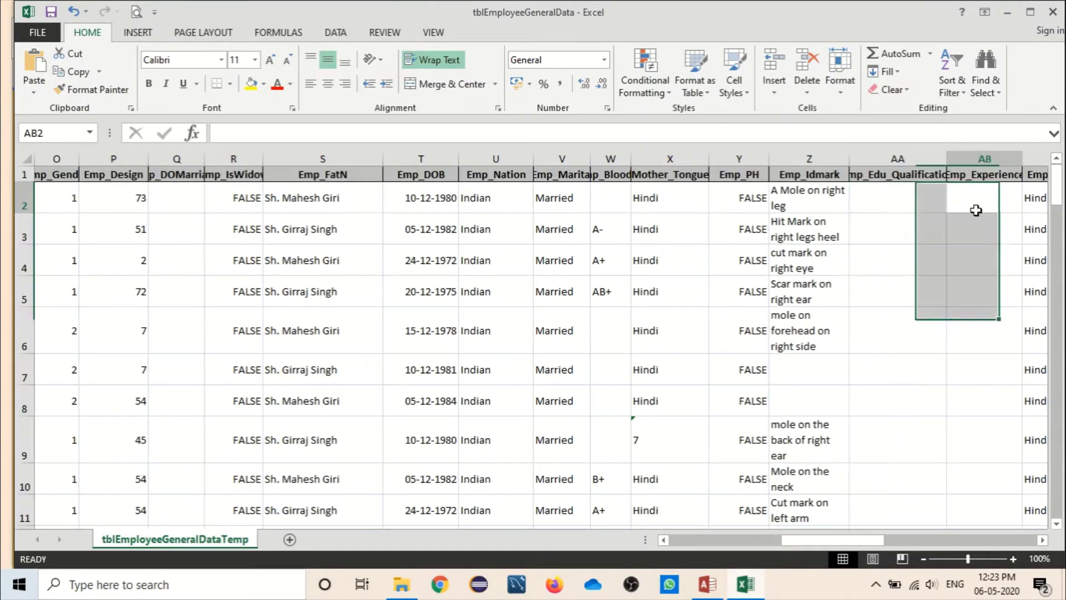
left_click_drag(814, 541, 912, 546)
Step: Widen column AI so the SBStatusDate dates display, checking the status values
left_click(455, 207)
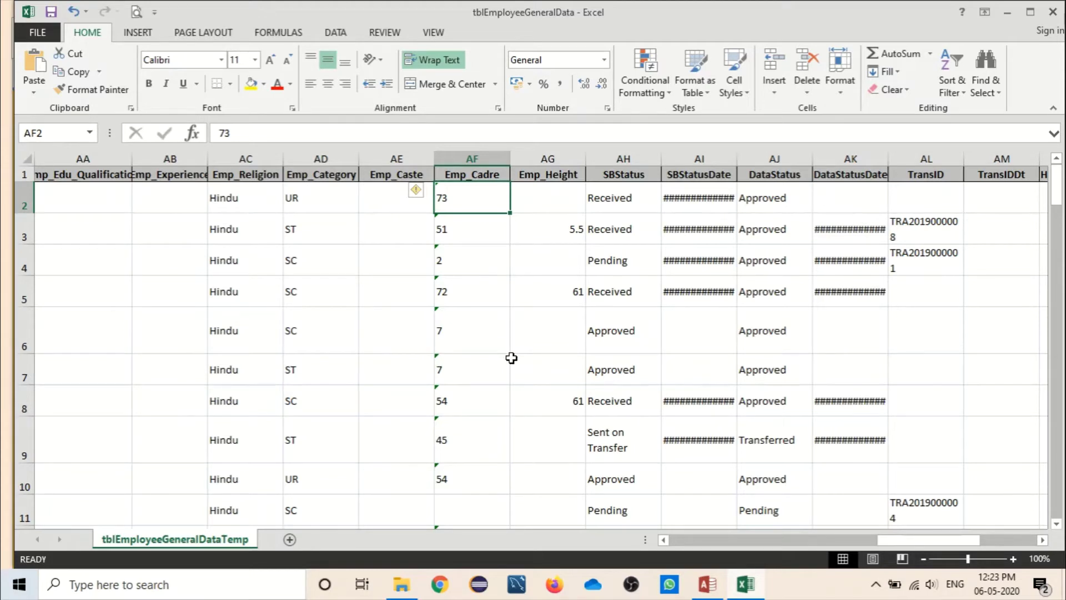
left_click(556, 227)
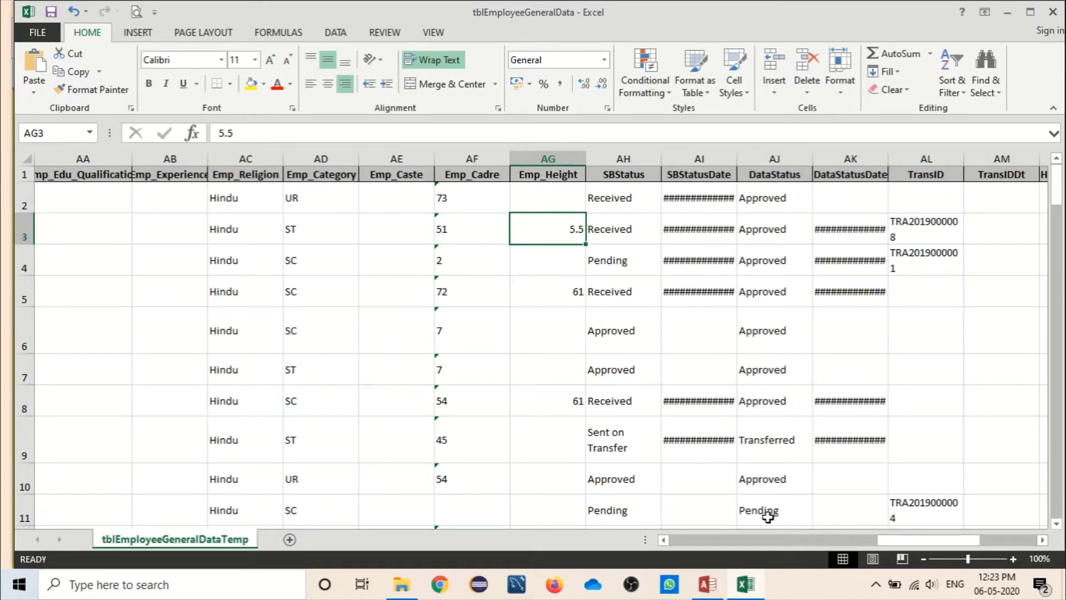
left_click_drag(901, 543, 900, 547)
left_click(634, 194)
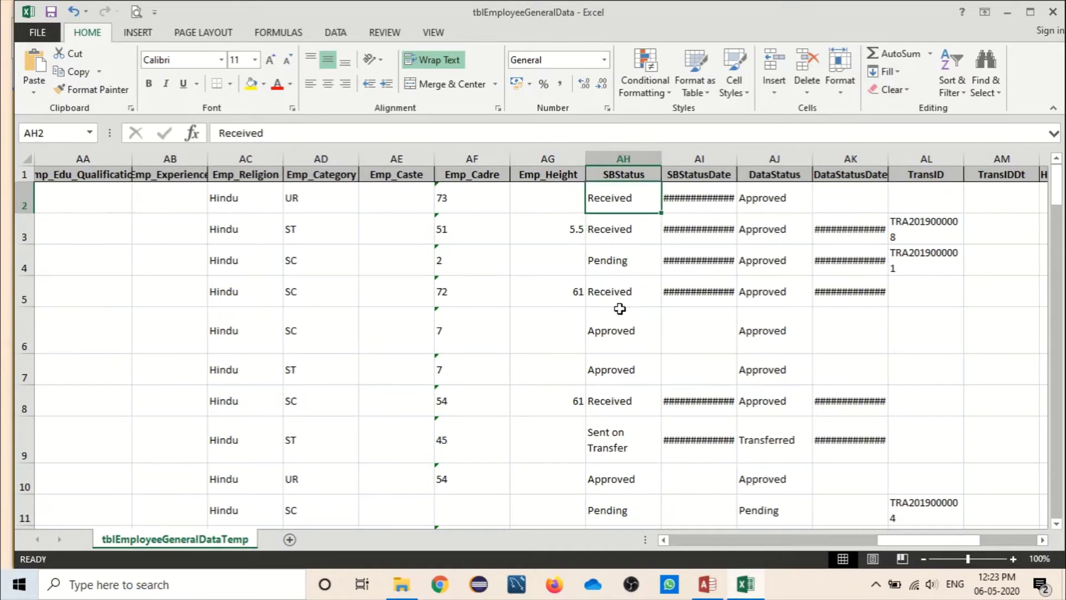
left_click_drag(739, 163, 757, 164)
left_click(621, 330)
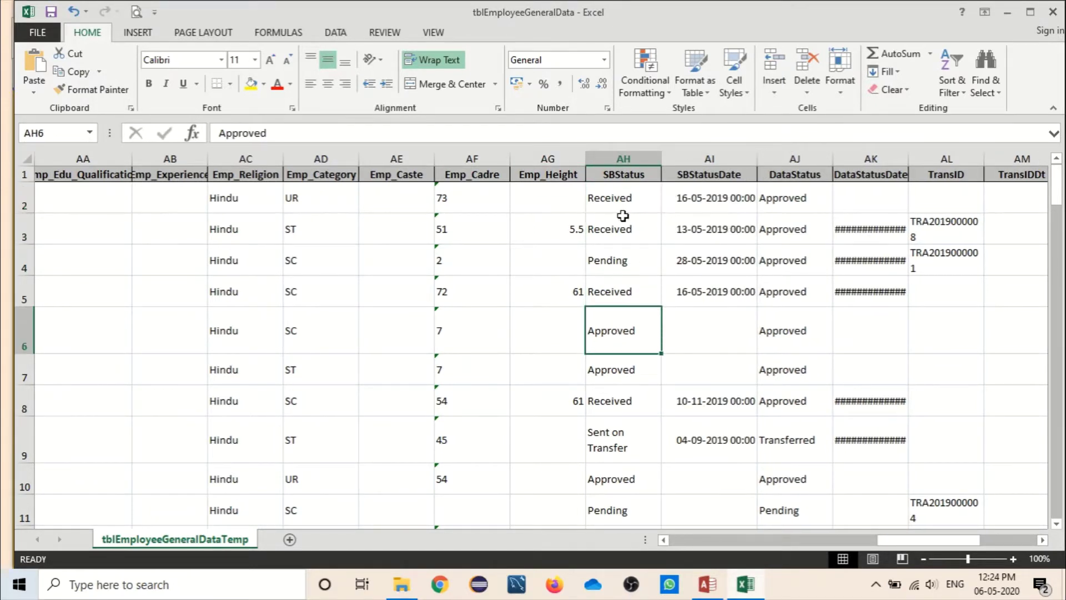
left_click(714, 206)
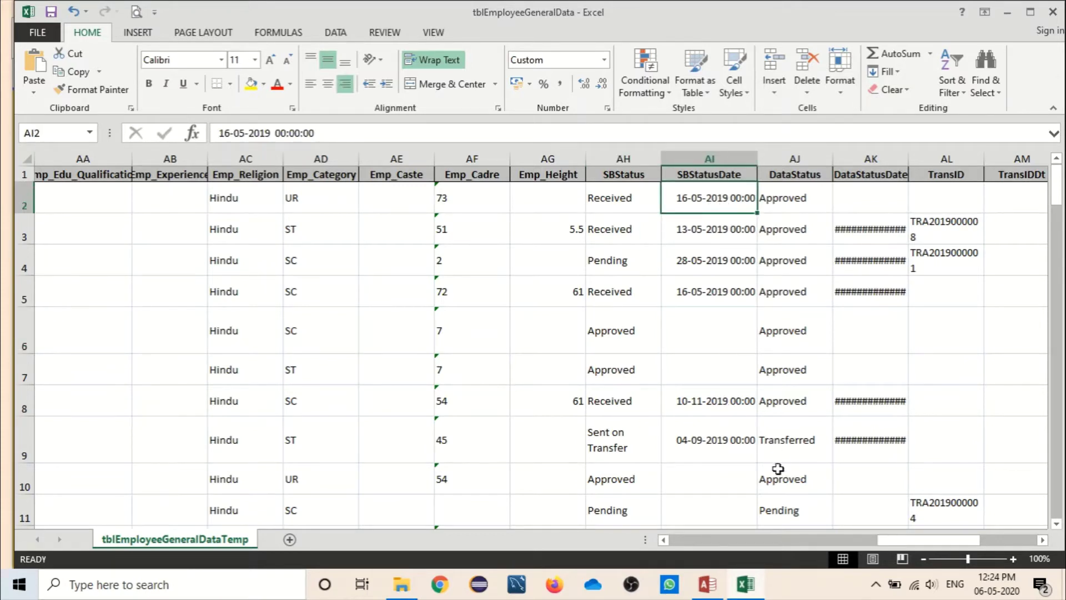
Step: Close the tblEmployeeGeneralData workbook without saving
left_click(809, 193)
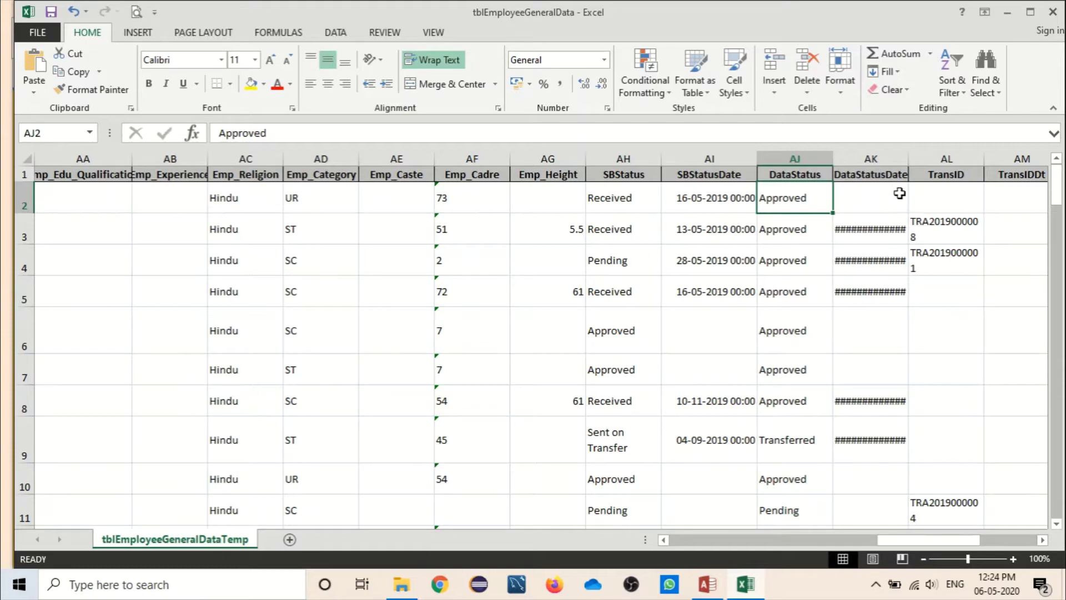
left_click_drag(875, 538, 701, 541)
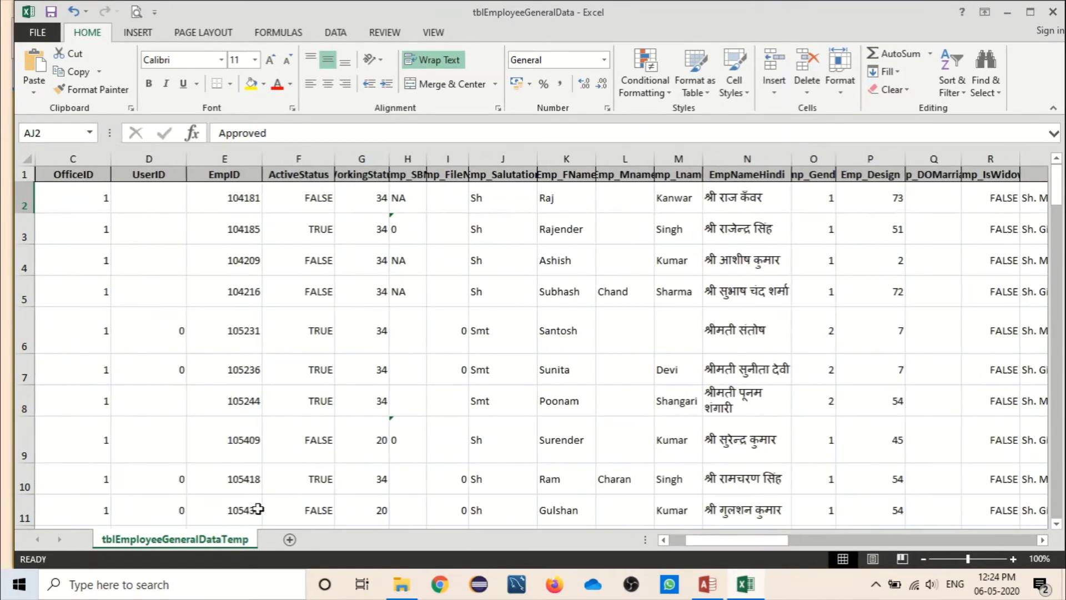
left_click(1054, 16)
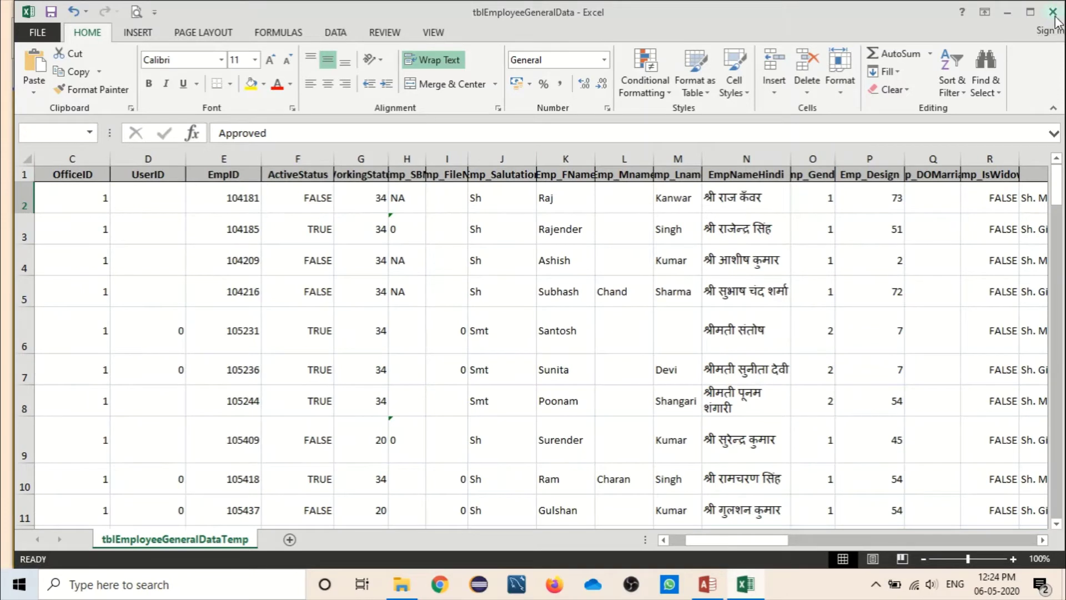
left_click(521, 312)
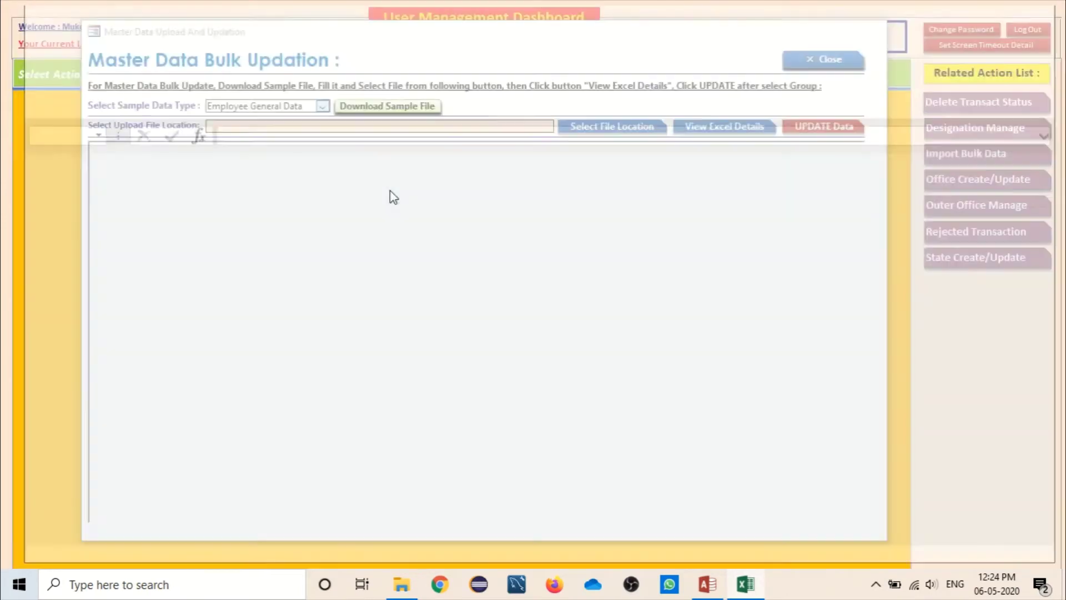
Step: Choose Employee Service Data as the sample data type and download its sample file
left_click(322, 106)
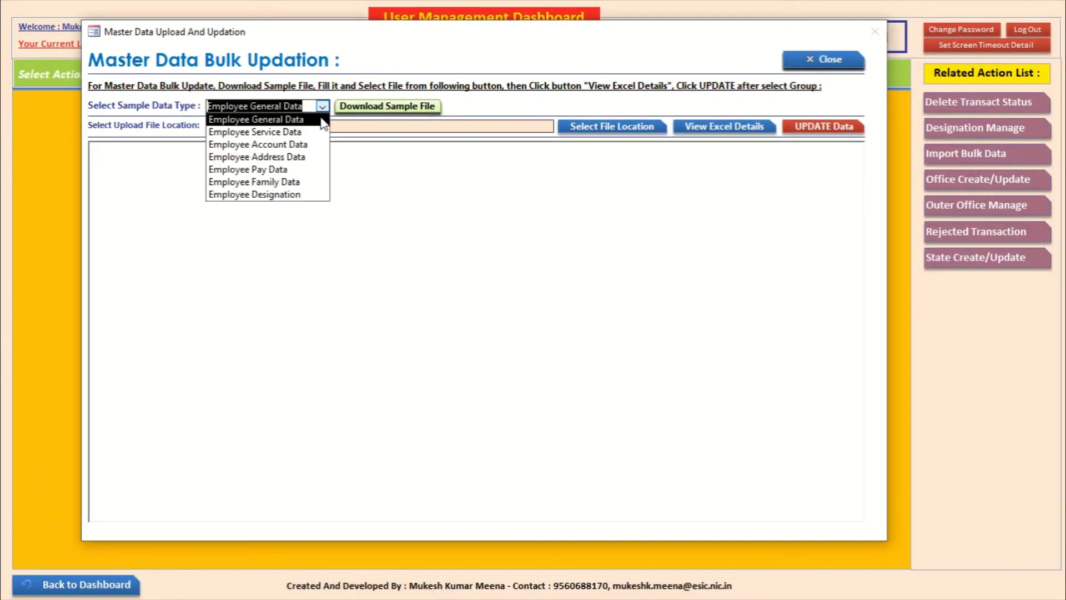
left_click(324, 123)
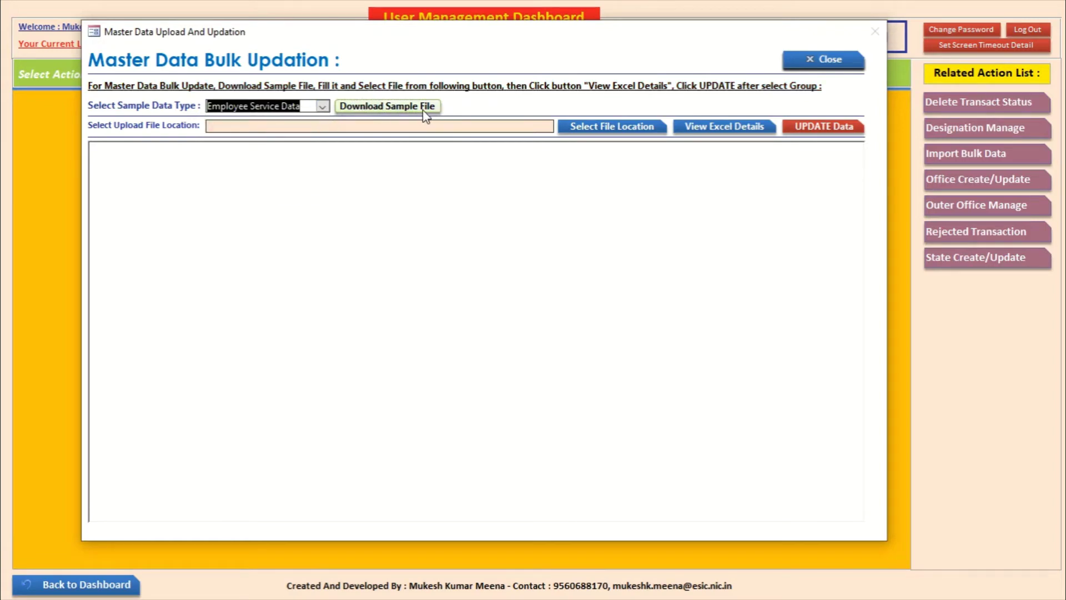
left_click(354, 105)
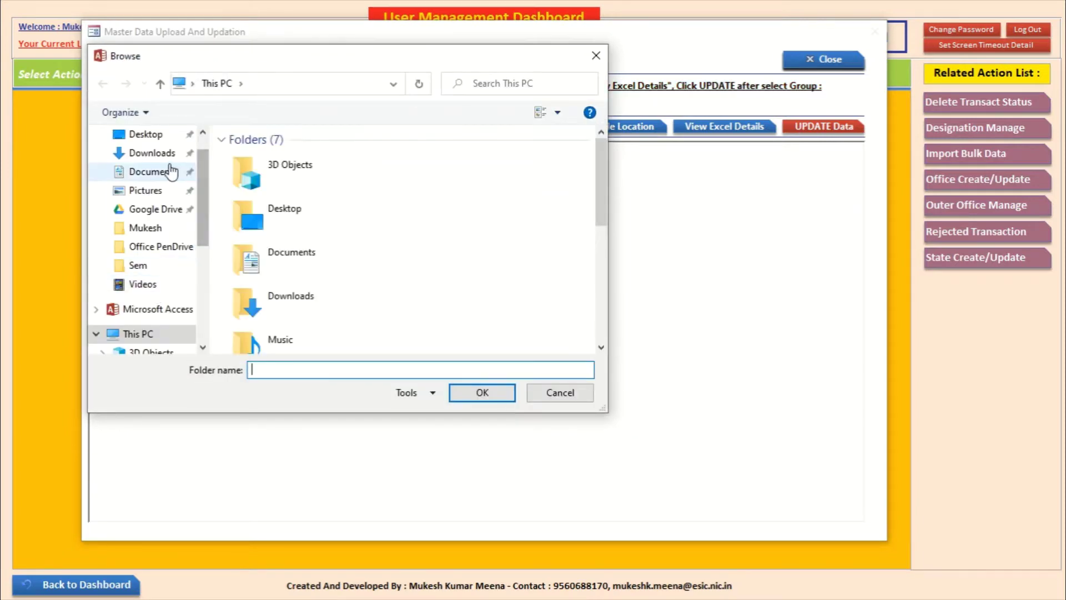
Step: Save the sample file to Downloads, dismiss the saved notice, and switch to the Downloads window
left_click(161, 153)
left_click(482, 393)
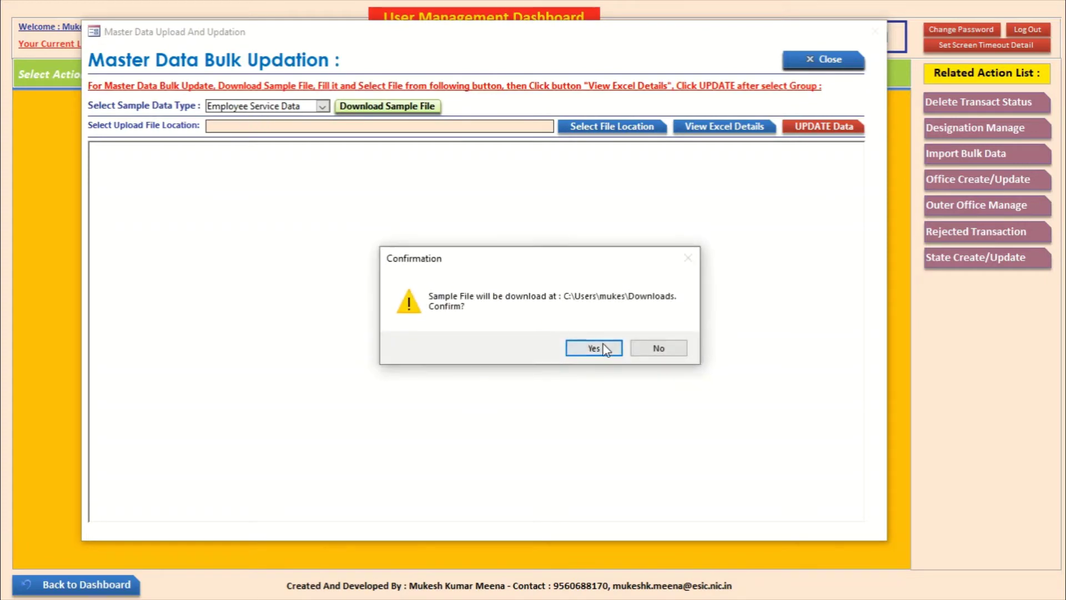
left_click(608, 348)
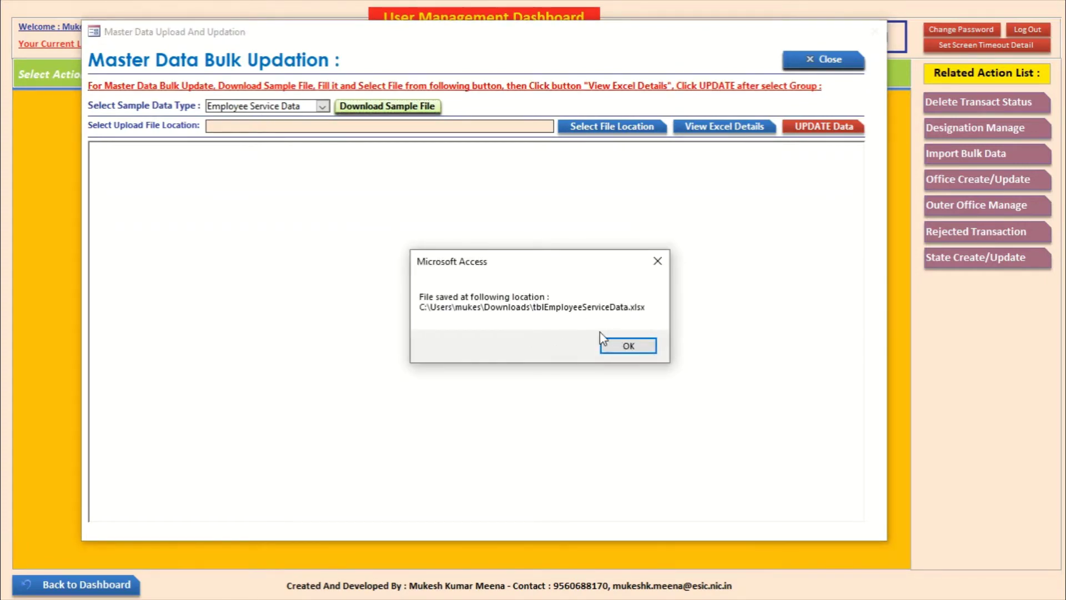
left_click(630, 348)
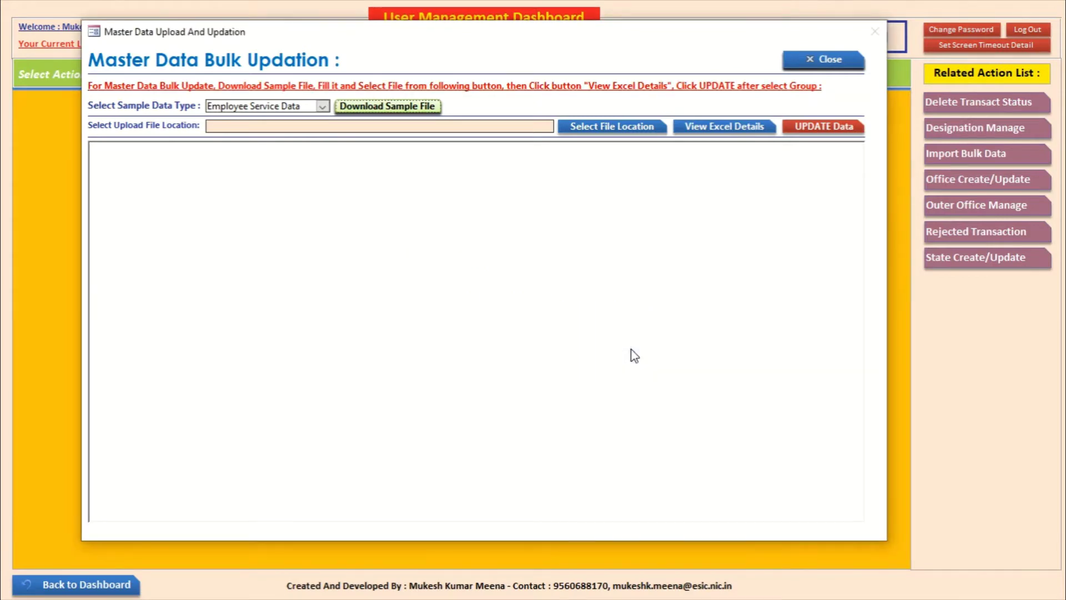
key("alt+Tab")
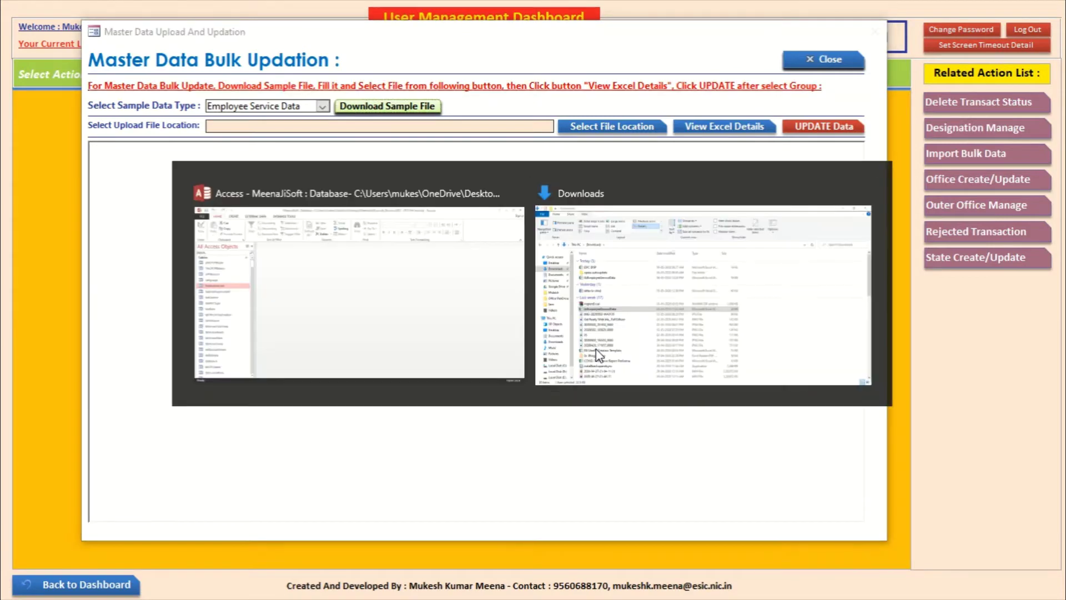
Step: Open the tblEmployeeServiceData workbook from the Downloads folder in Excel
left_click(595, 349)
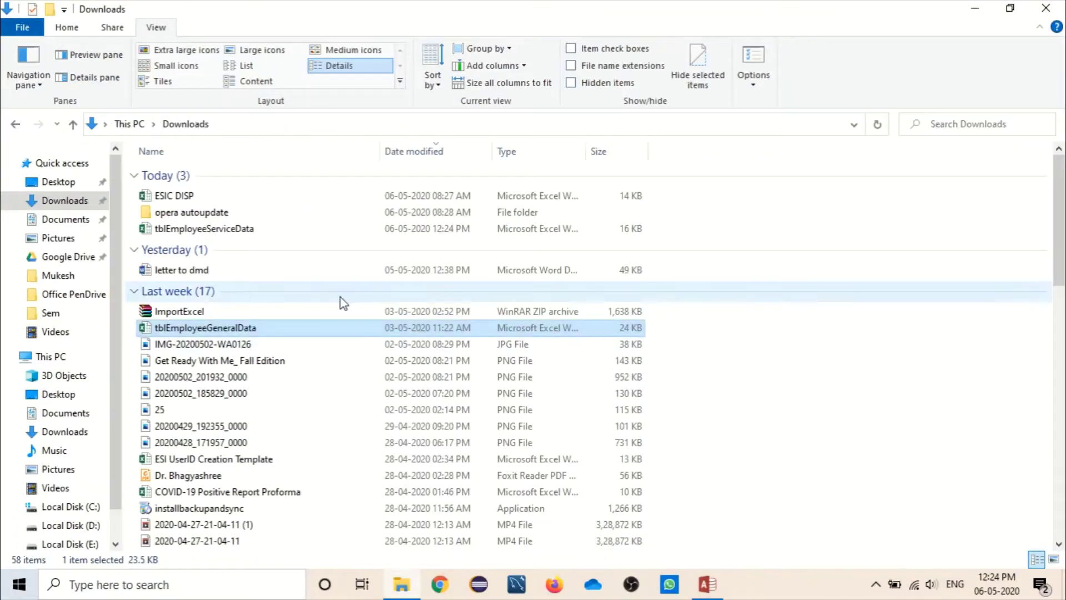
left_click(228, 229)
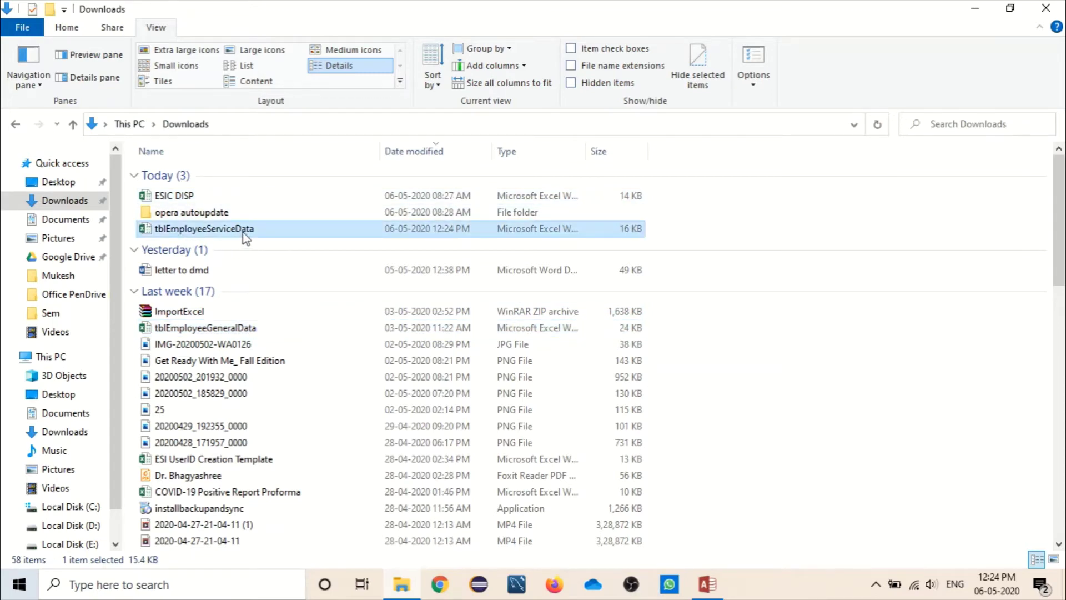
double_click(245, 231)
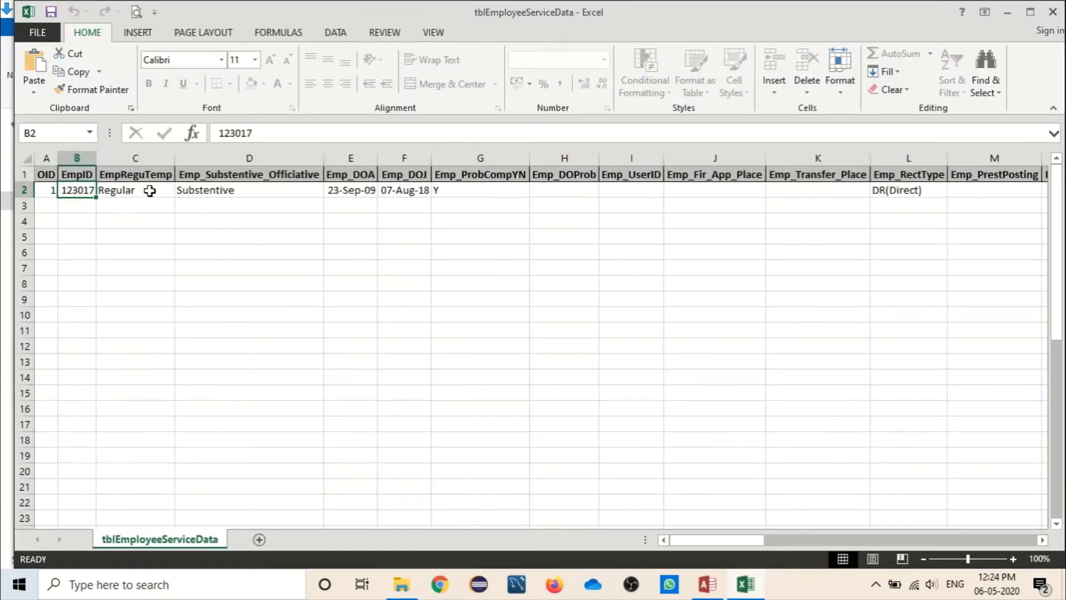
Step: Check the service record's A2 OID, C2 Regular, D2 Substentive and empty H2 values, then close Excel
left_click(149, 191)
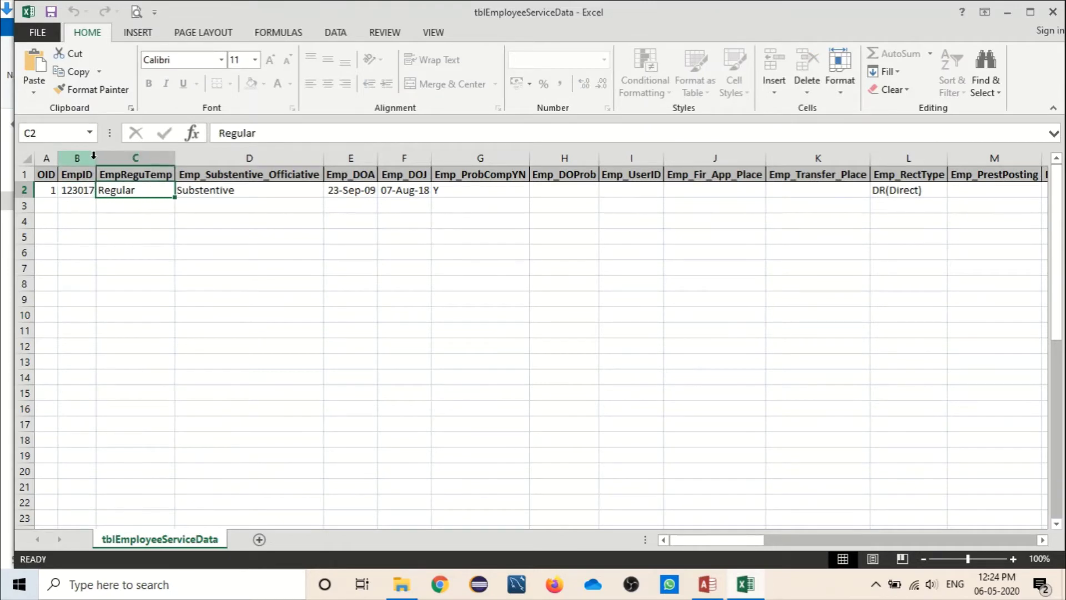
left_click(42, 189)
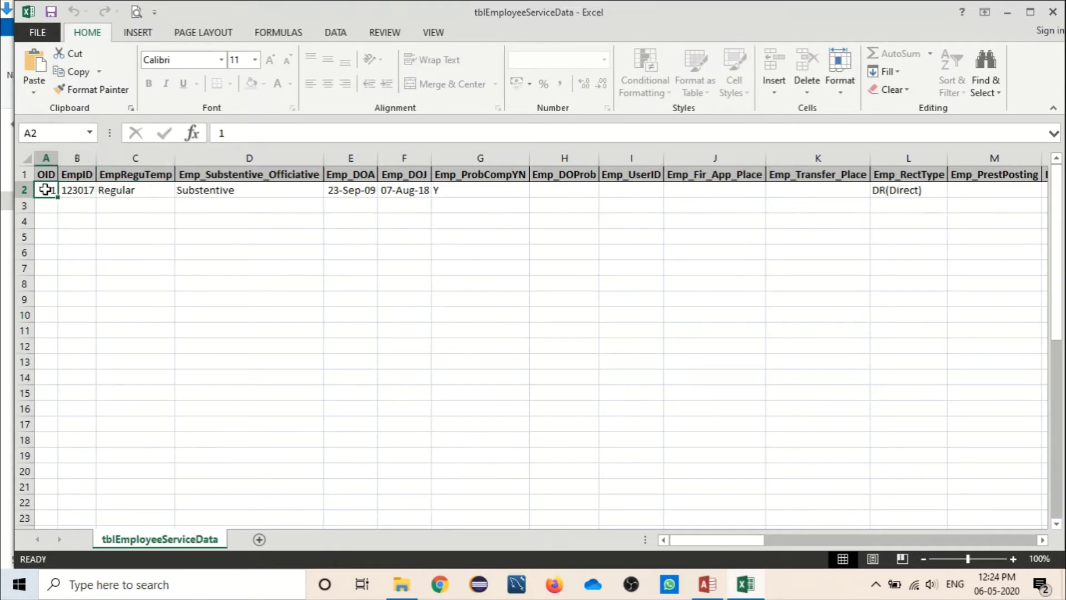
left_click(147, 189)
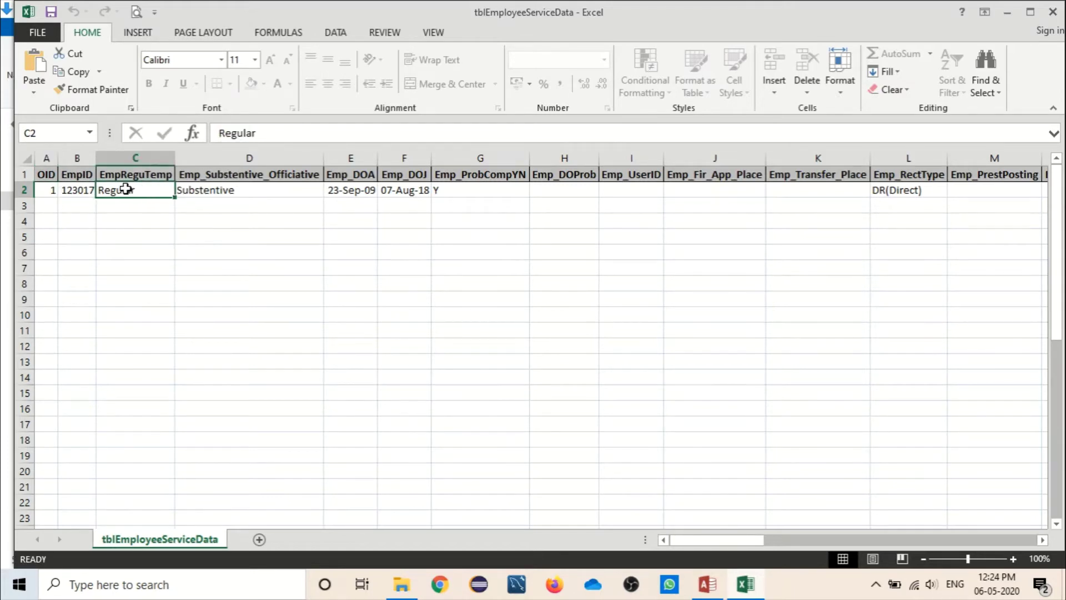
left_click(203, 192)
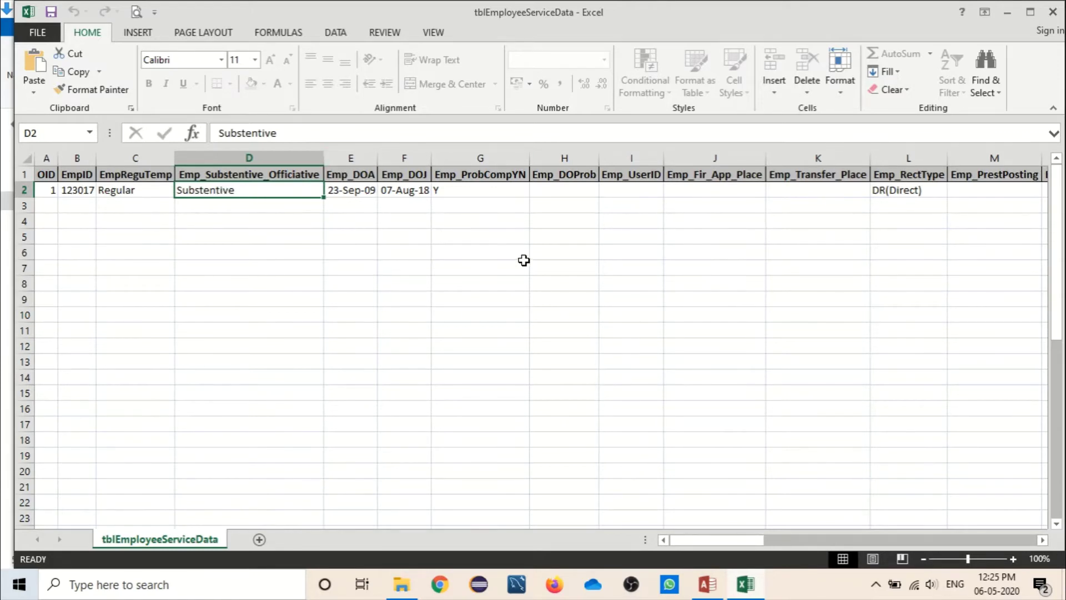
left_click(541, 189)
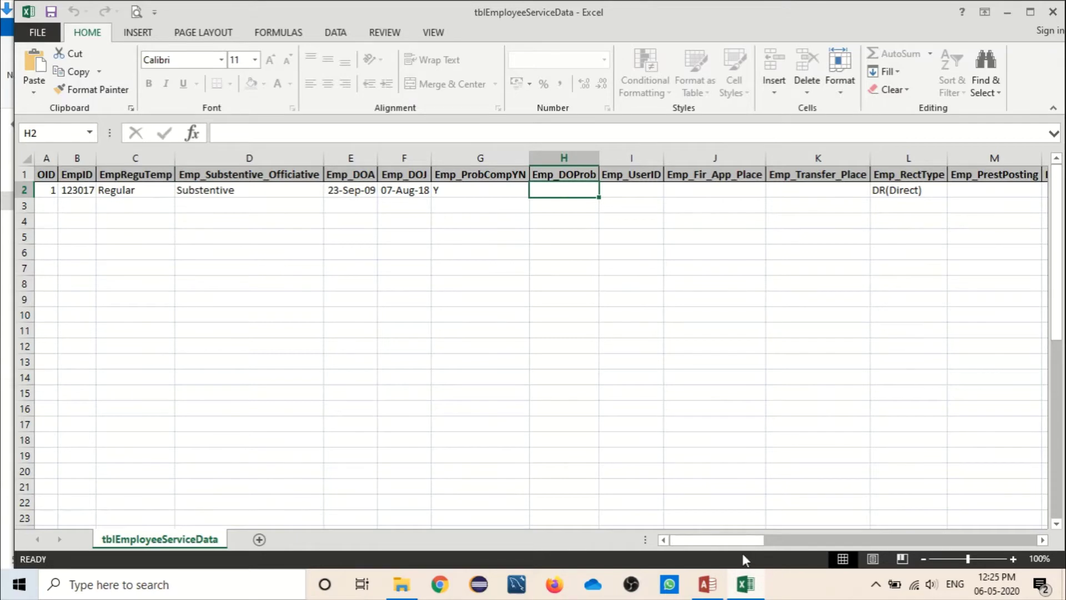
left_click_drag(742, 543, 744, 566)
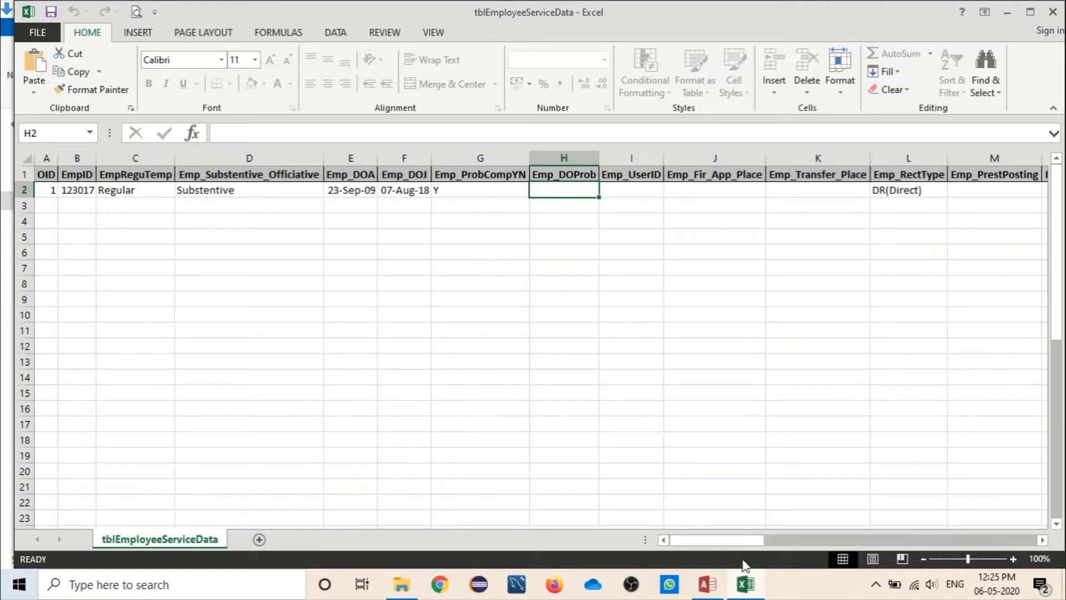
left_click(1054, 12)
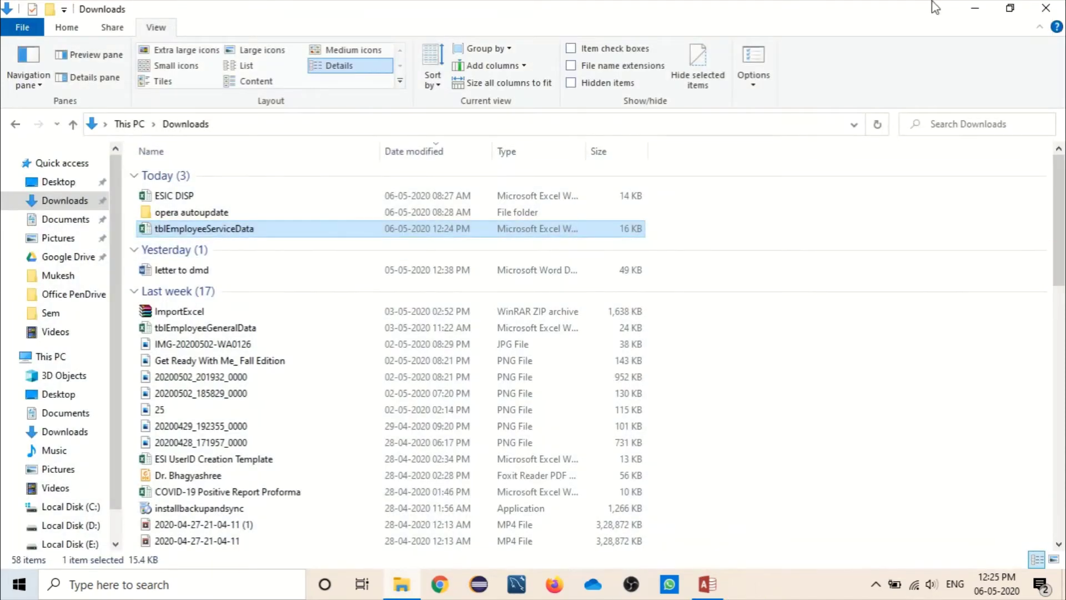
Step: Return to the bulk updation form, leaving the sample data type unchanged at Employee Service Data
key("alt+Tab")
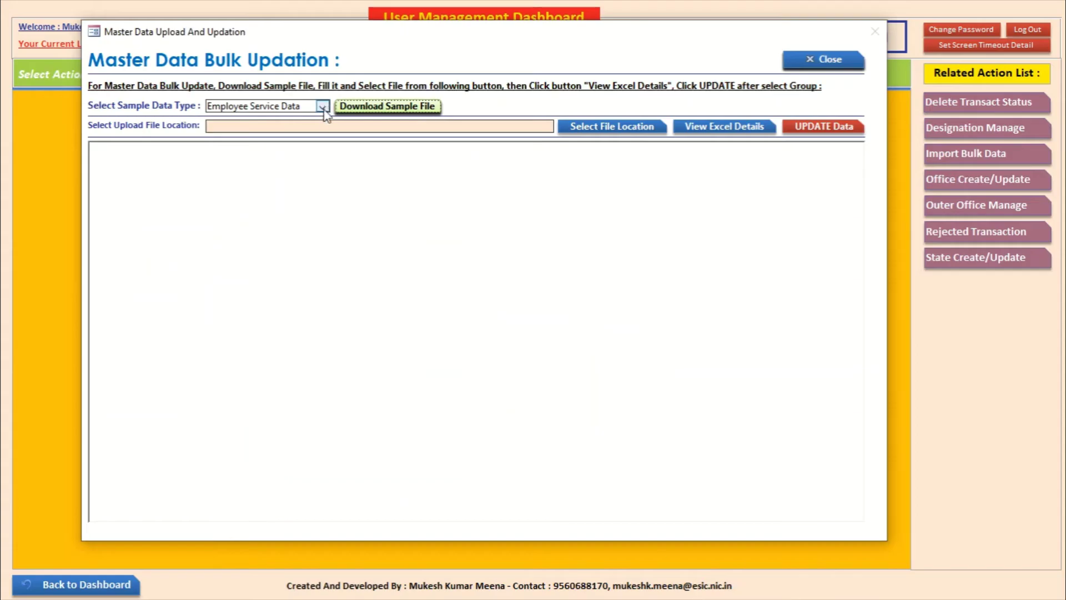
left_click(323, 107)
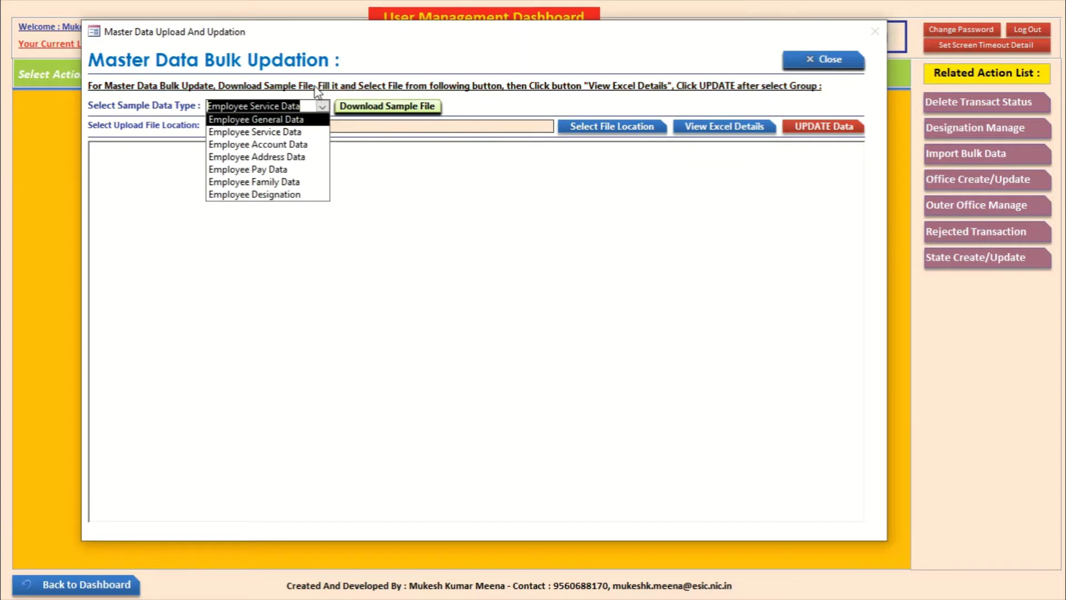
left_click(390, 172)
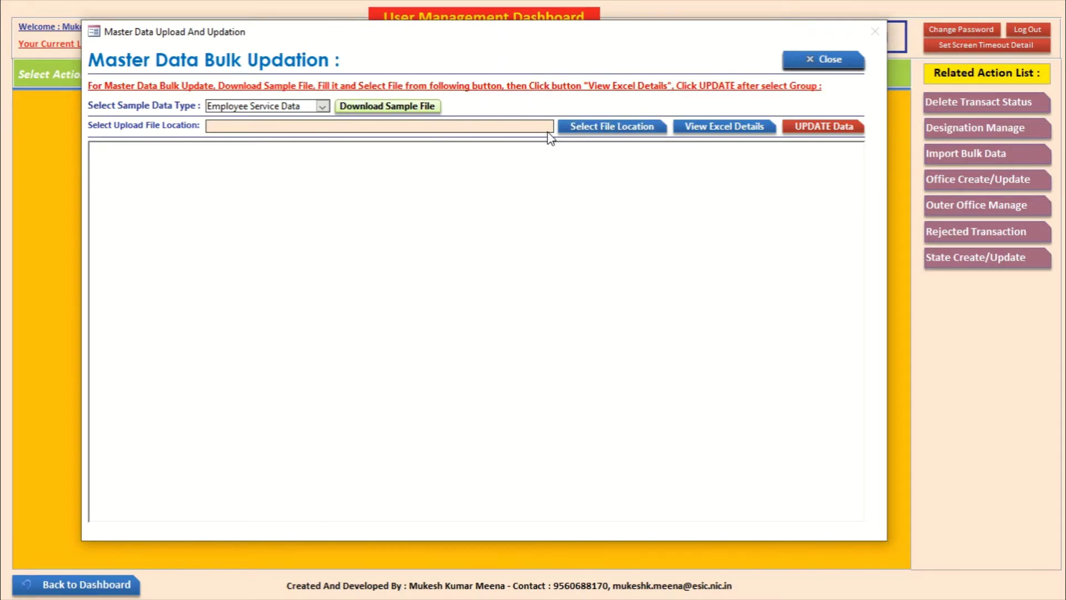
Step: Try uploading tblEmployeeGeneralData from the Desktop and acknowledge the wrong-file warning
left_click(582, 135)
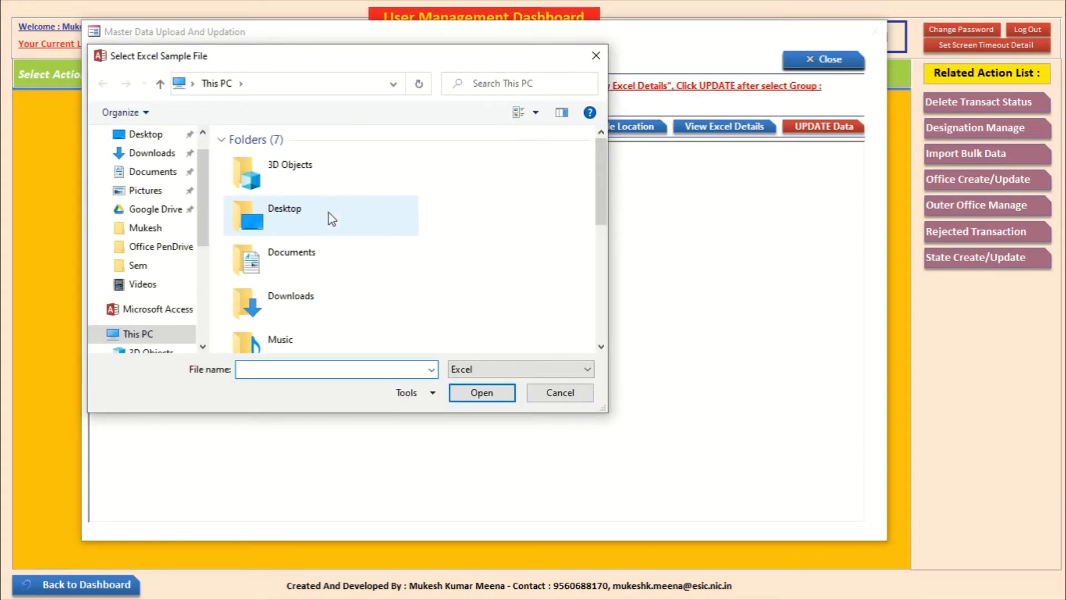
left_click_drag(600, 179, 605, 281)
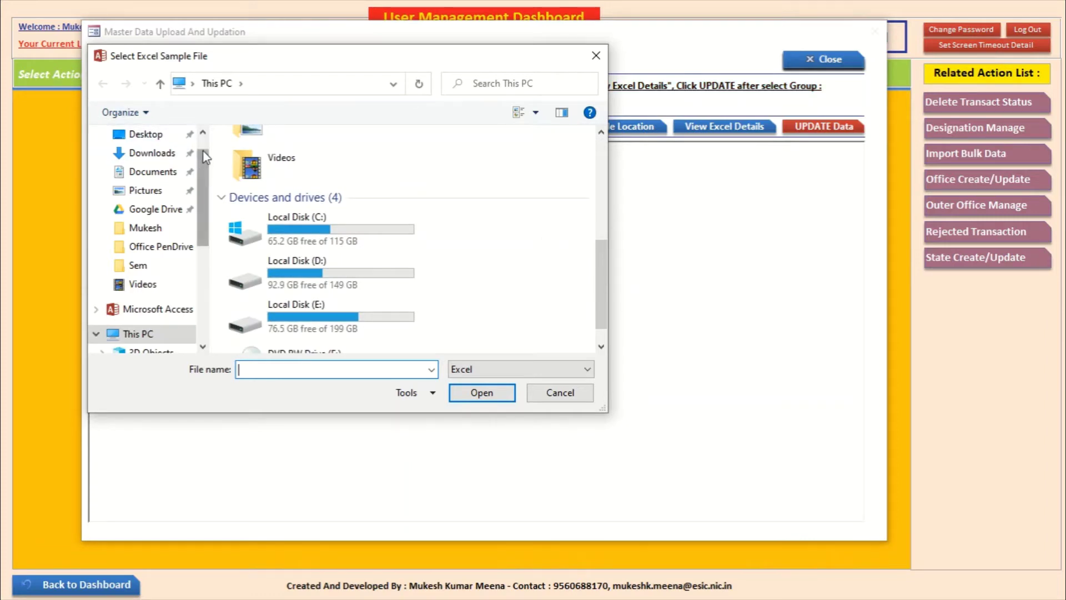
left_click(173, 172)
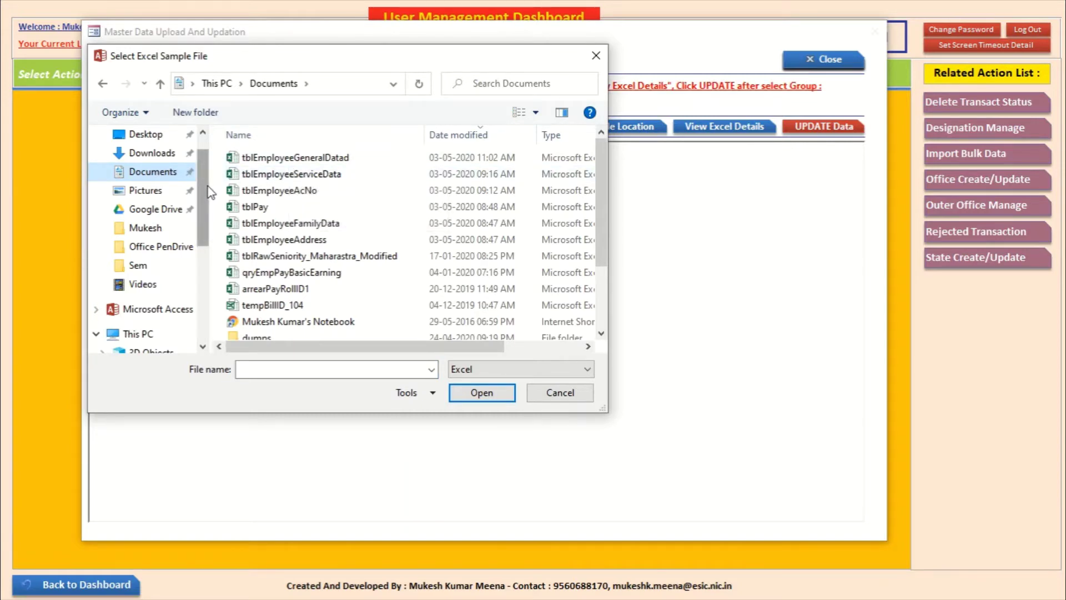
left_click_drag(201, 225, 201, 267)
left_click(155, 279)
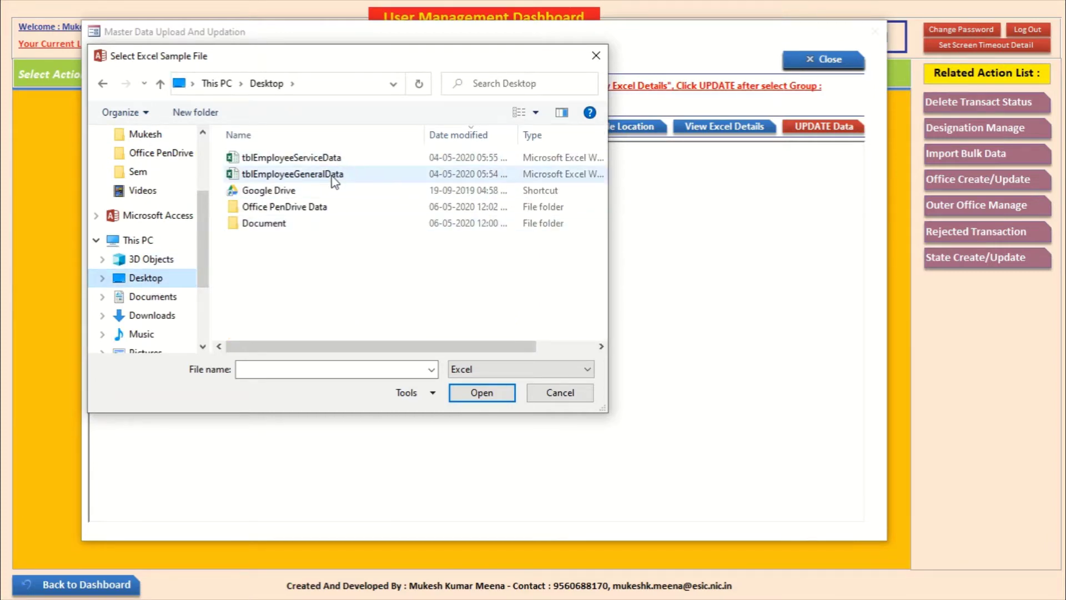
left_click(335, 177)
left_click(495, 390)
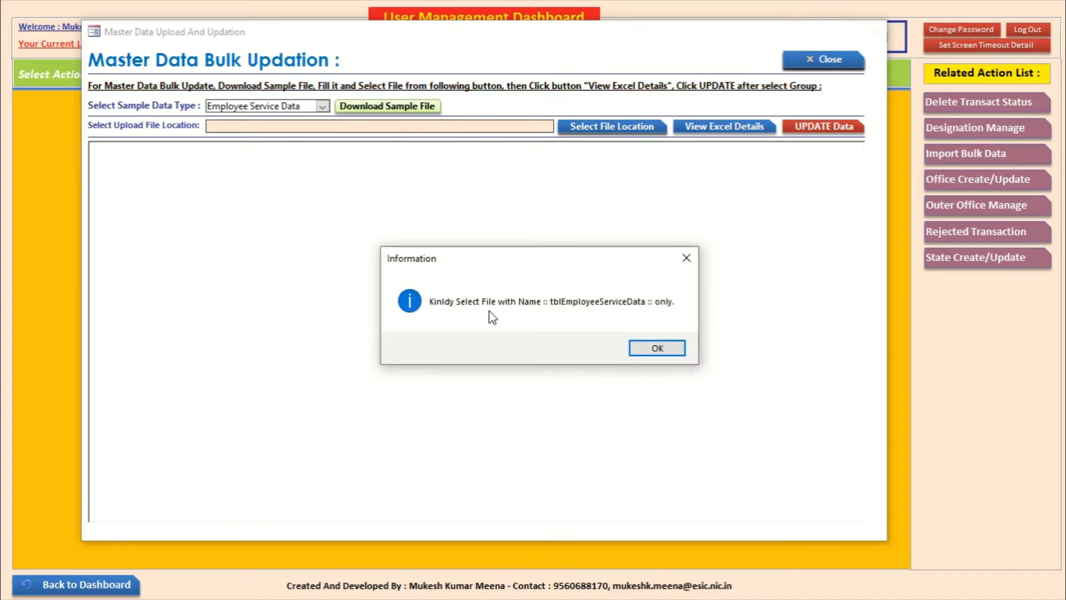
left_click(657, 348)
left_click(310, 106)
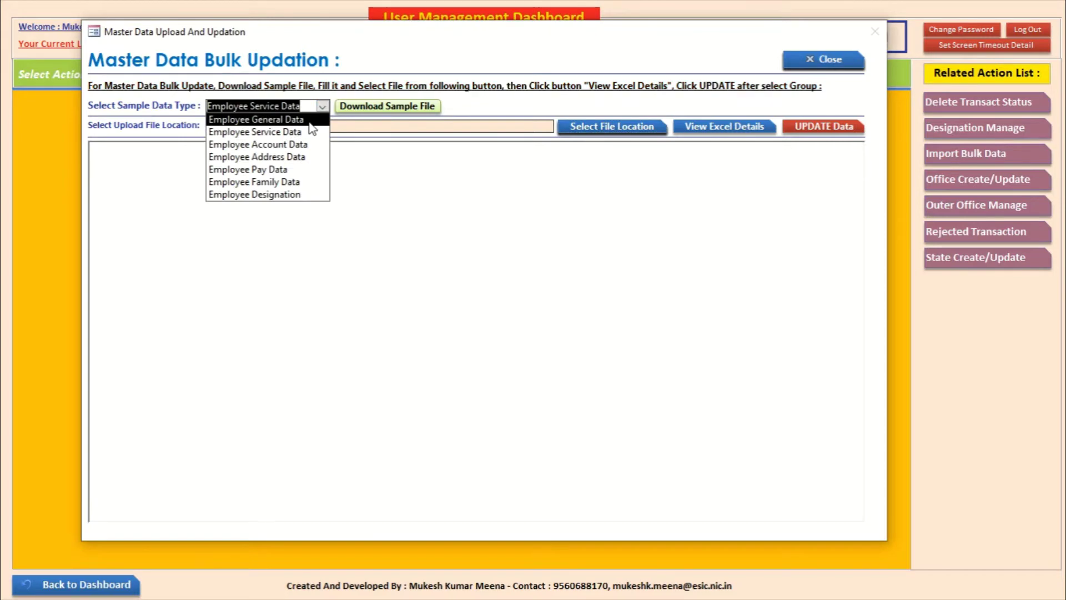
Step: Select Employee General Data and load tblEmployeeGeneralData.xlsx as the upload file
left_click(309, 121)
left_click(622, 123)
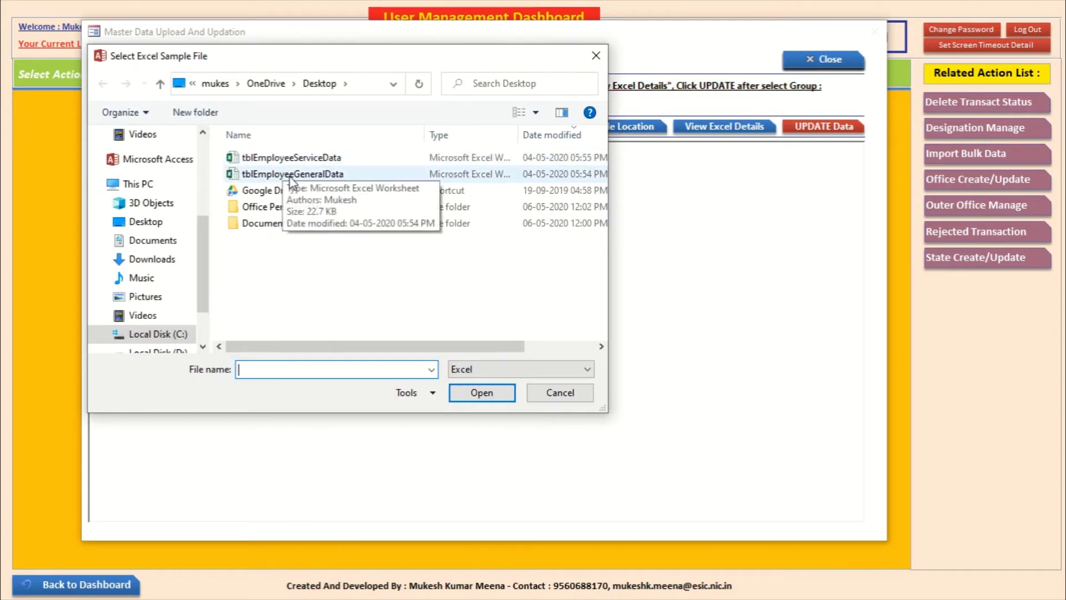
left_click(322, 176)
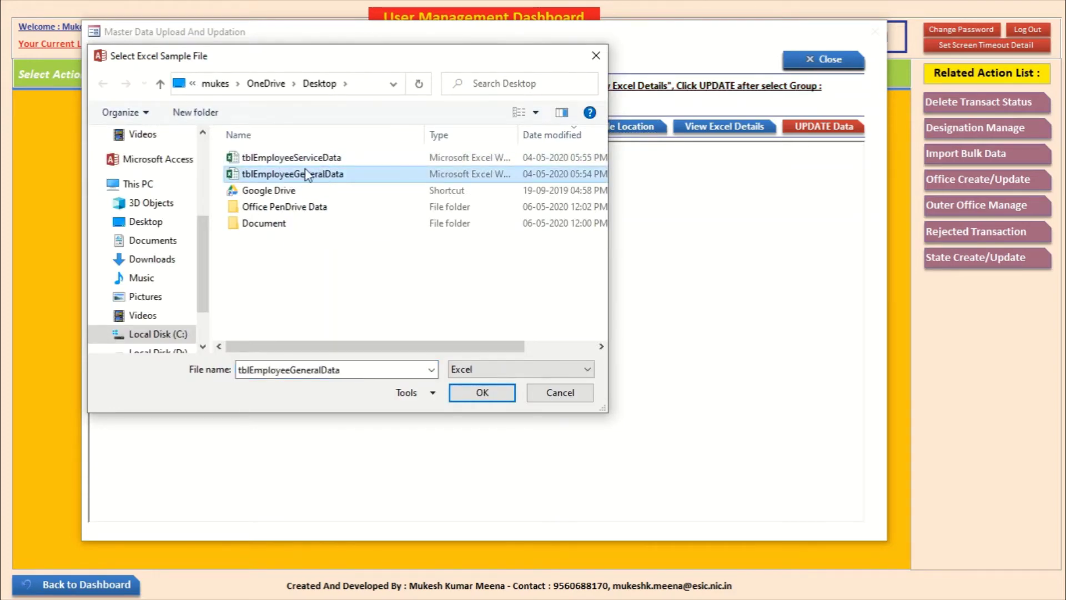
left_click(483, 392)
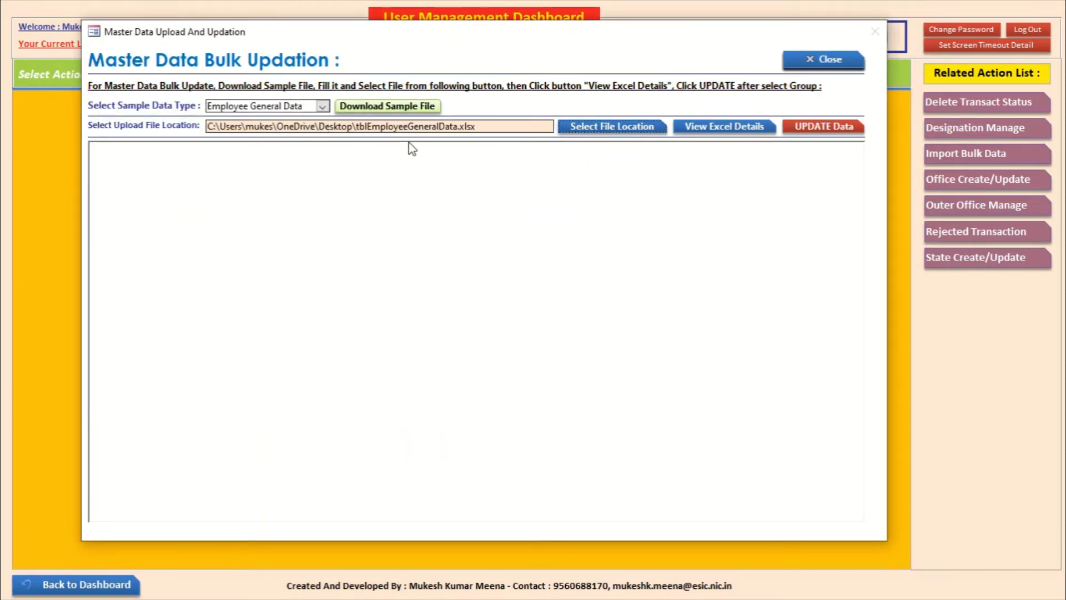
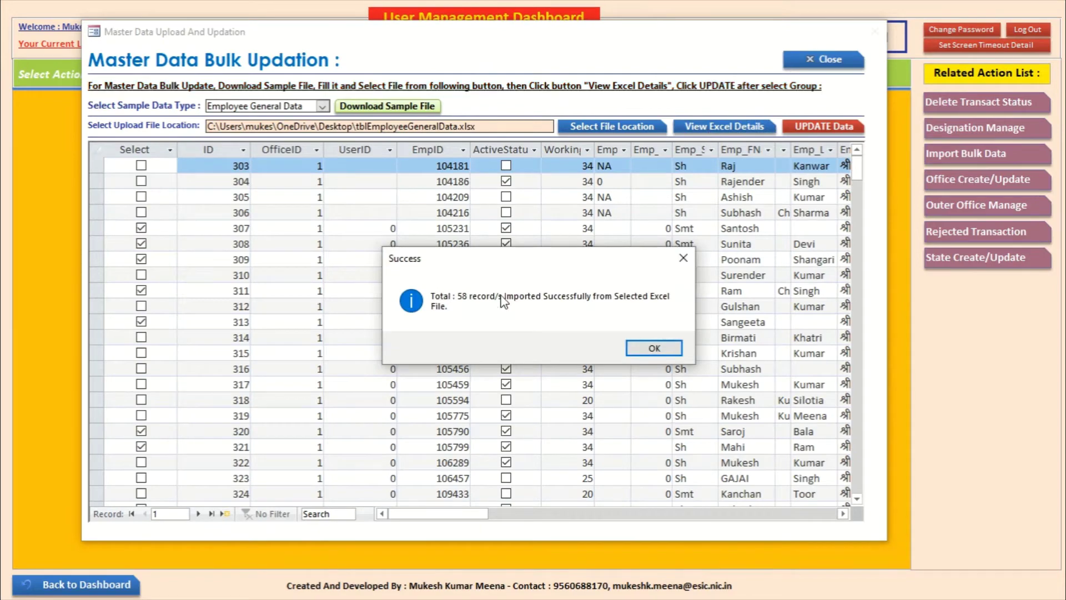
left_click(647, 348)
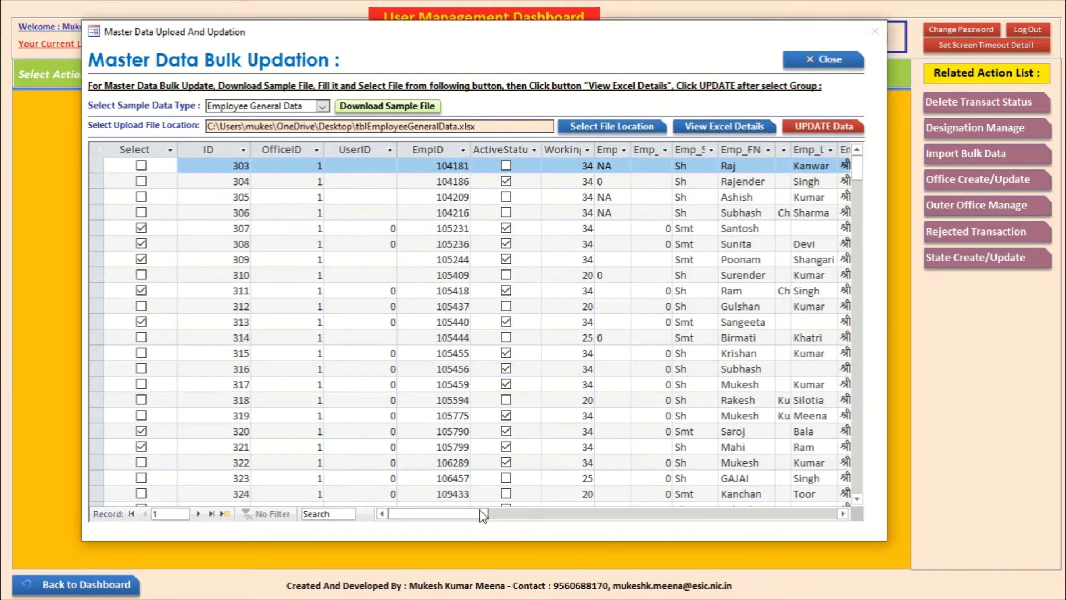
mouse_move(467, 514)
left_mouse_down()
mouse_move(532, 509)
mouse_move(462, 509)
left_mouse_up()
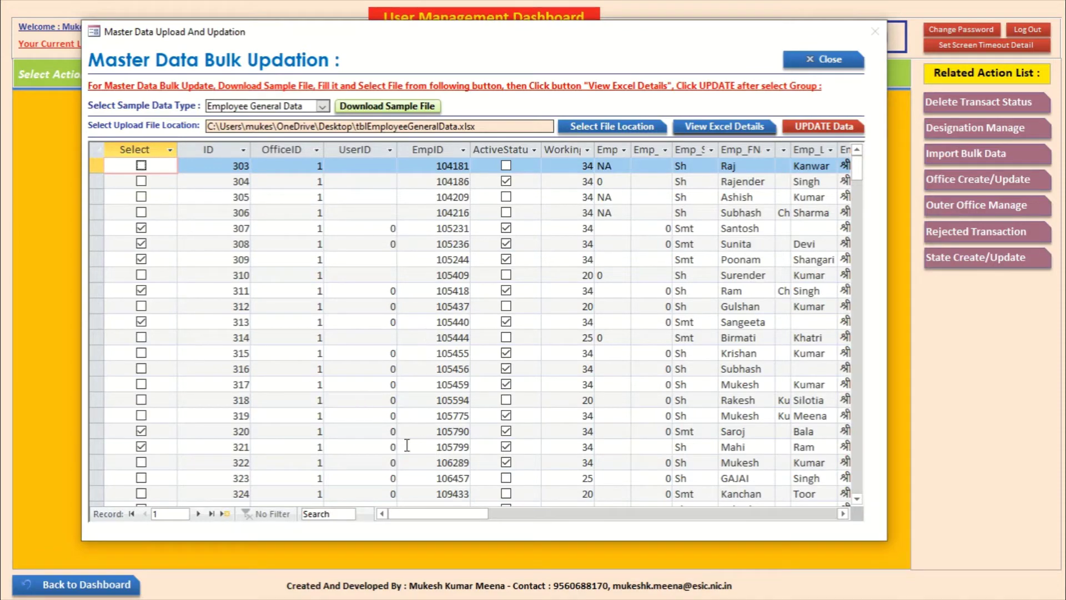
left_click_drag(444, 515, 508, 515)
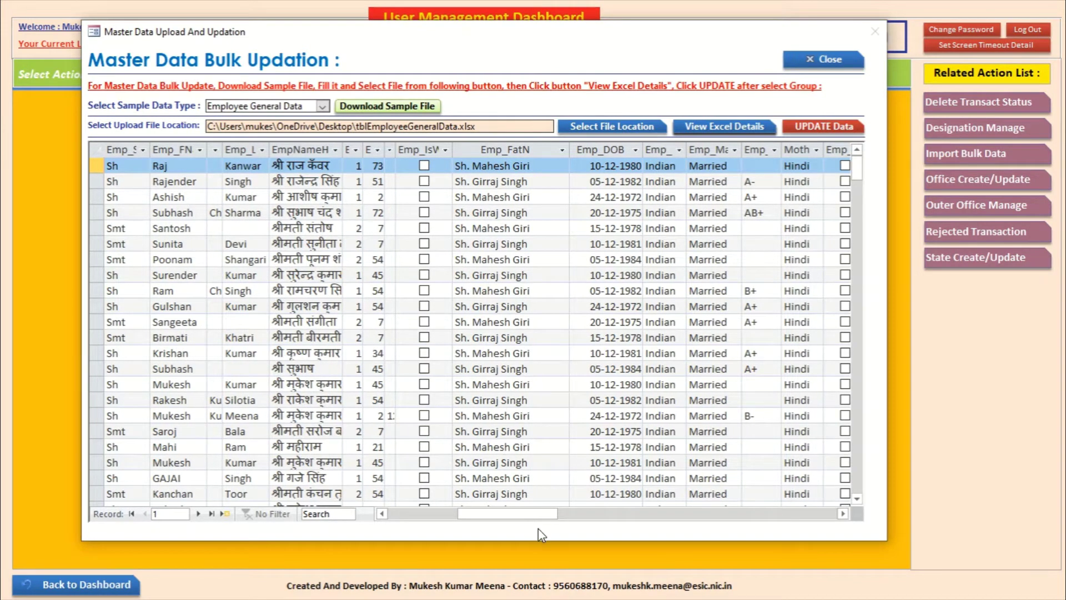
left_click_drag(534, 520, 447, 507)
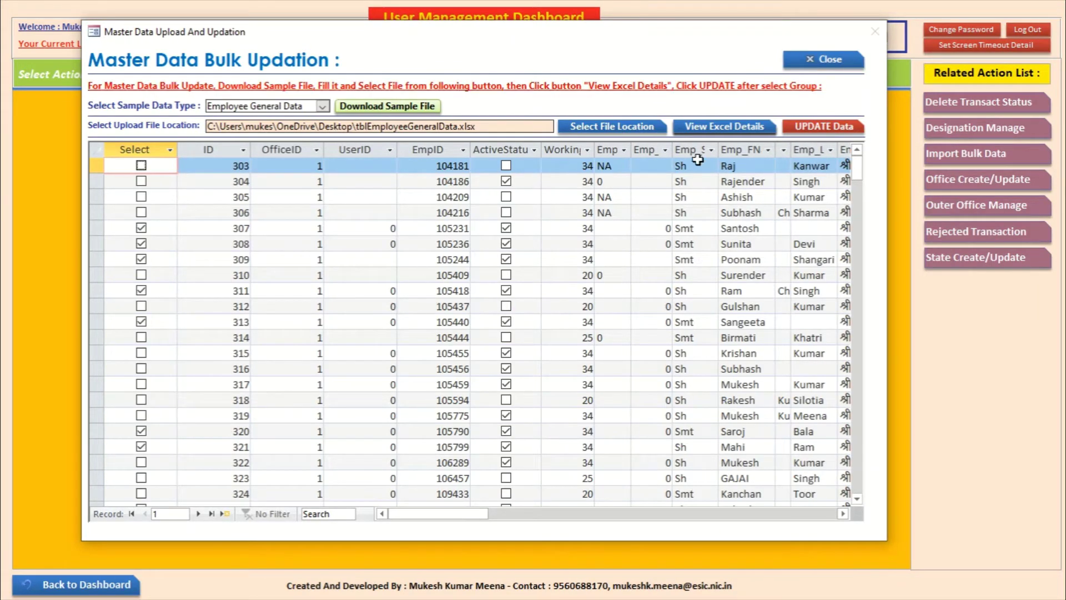
left_click(452, 276)
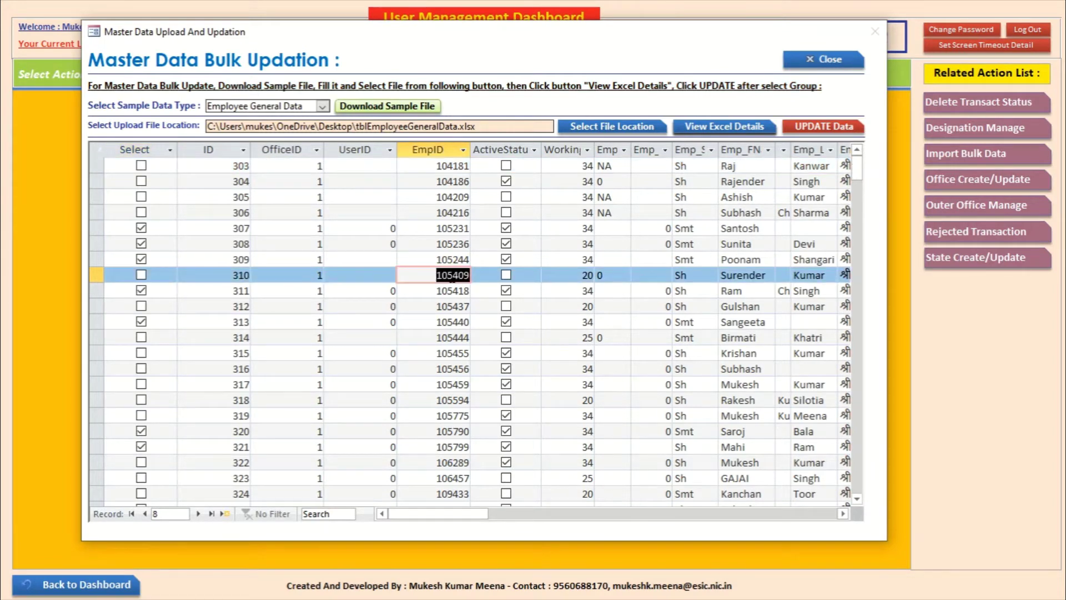
left_click(582, 275)
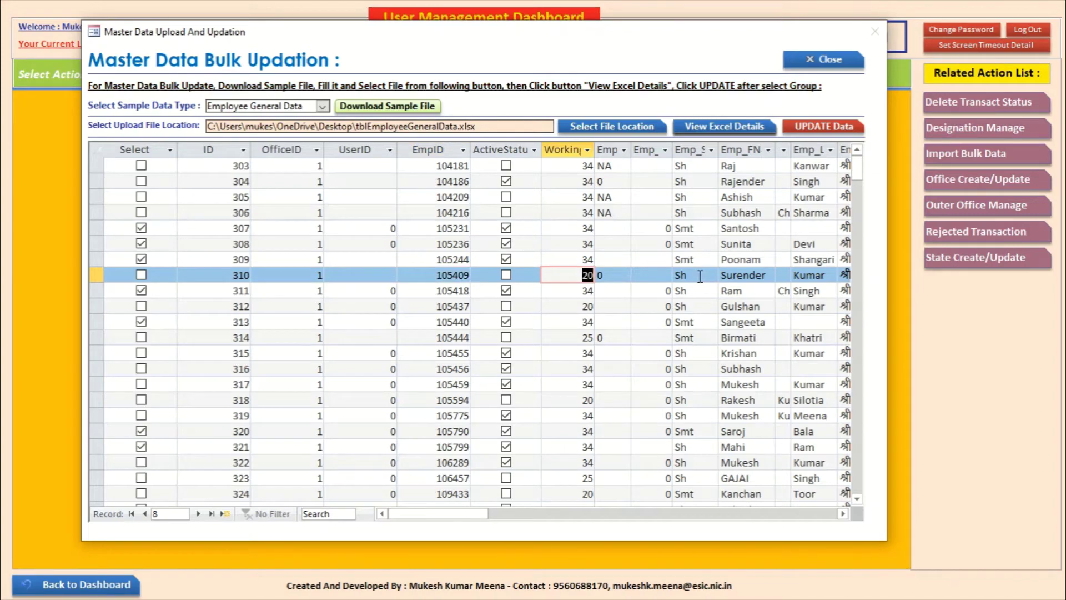
left_click_drag(433, 513, 586, 519)
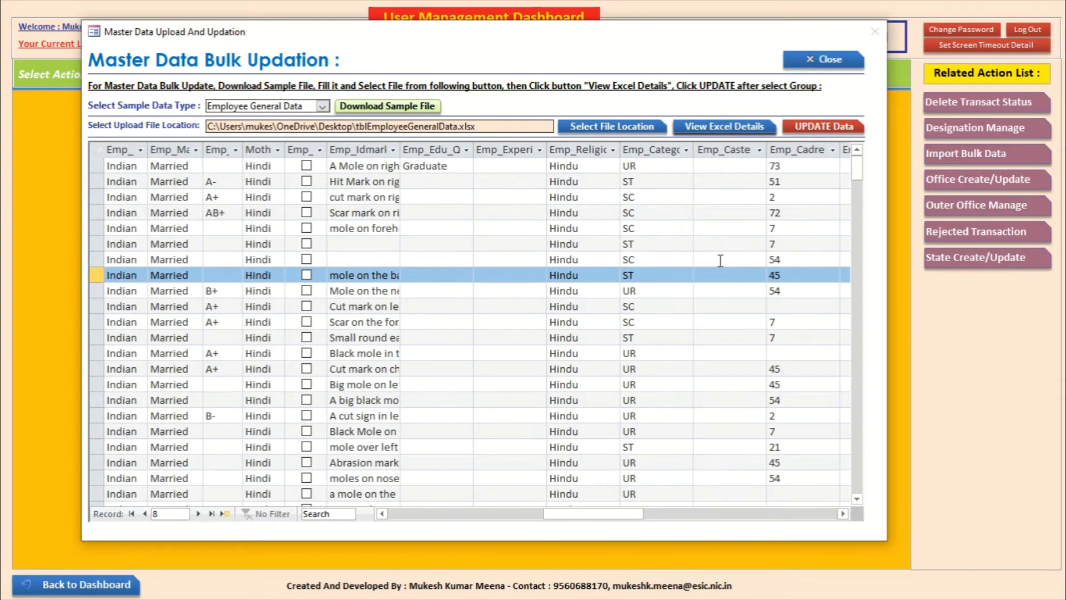
Step: Decline updating the 58 records and close the bulk updation form
left_click(830, 129)
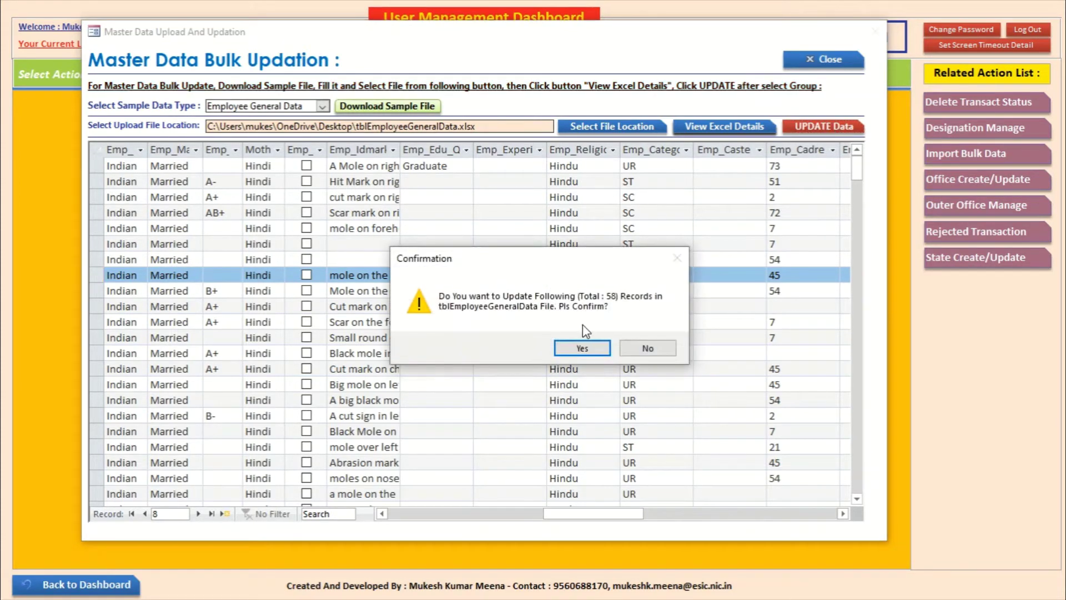
left_click(646, 347)
left_click(805, 54)
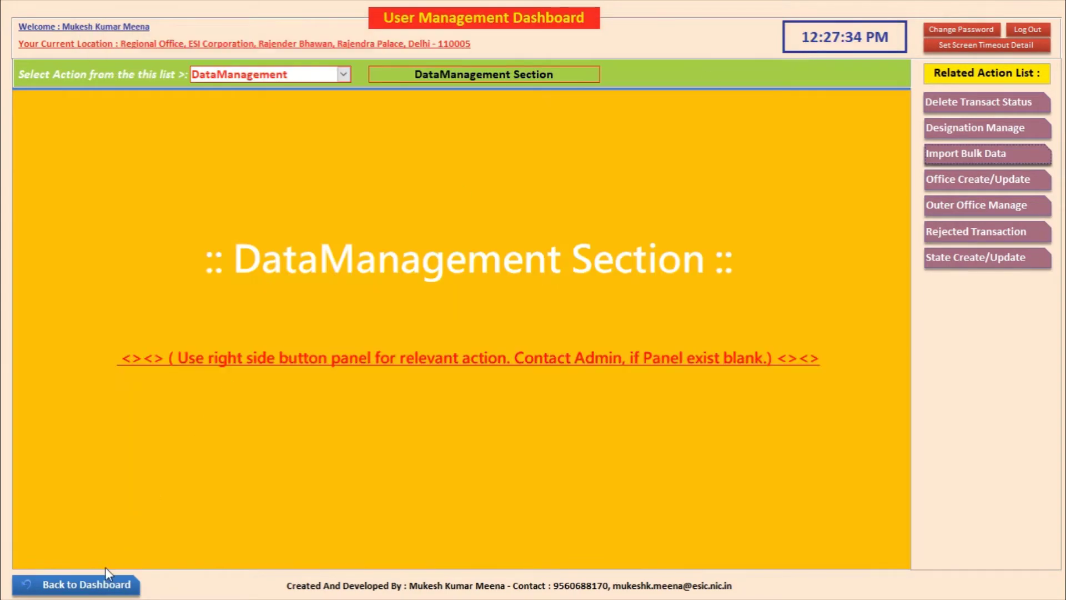
Step: View the empty HRMS EmployeeData section, then return to the User Management Dashboard
left_click(83, 586)
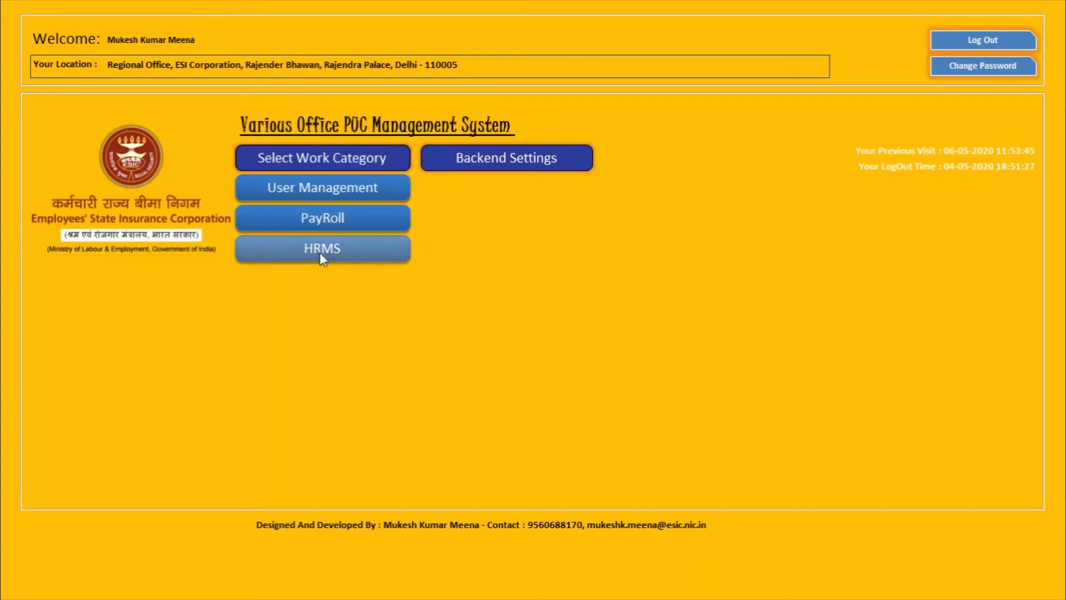
left_click(320, 253)
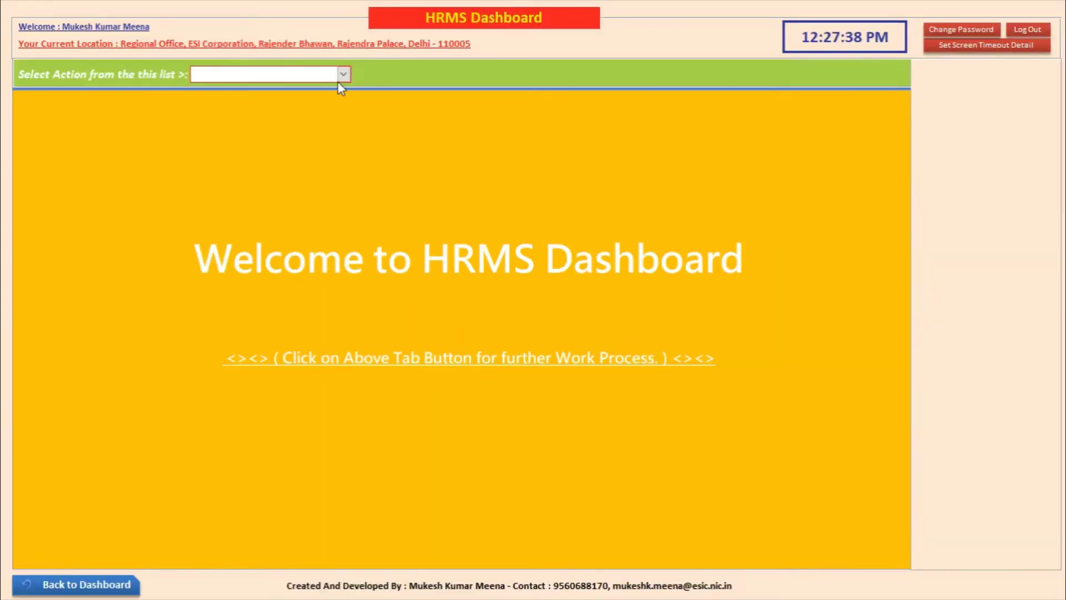
left_click(344, 73)
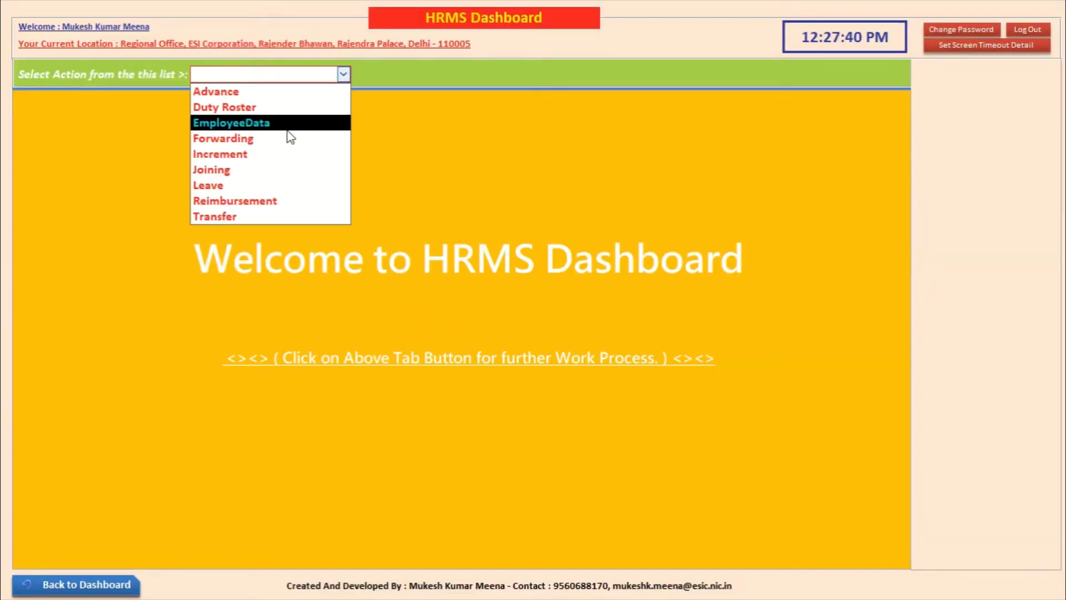
left_click(255, 123)
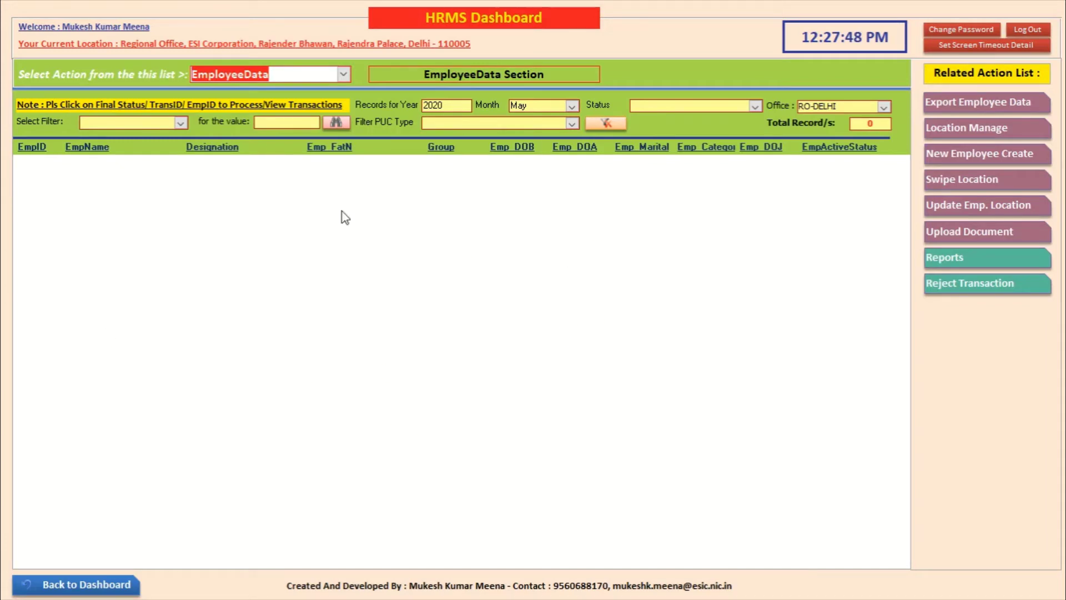
left_click(116, 583)
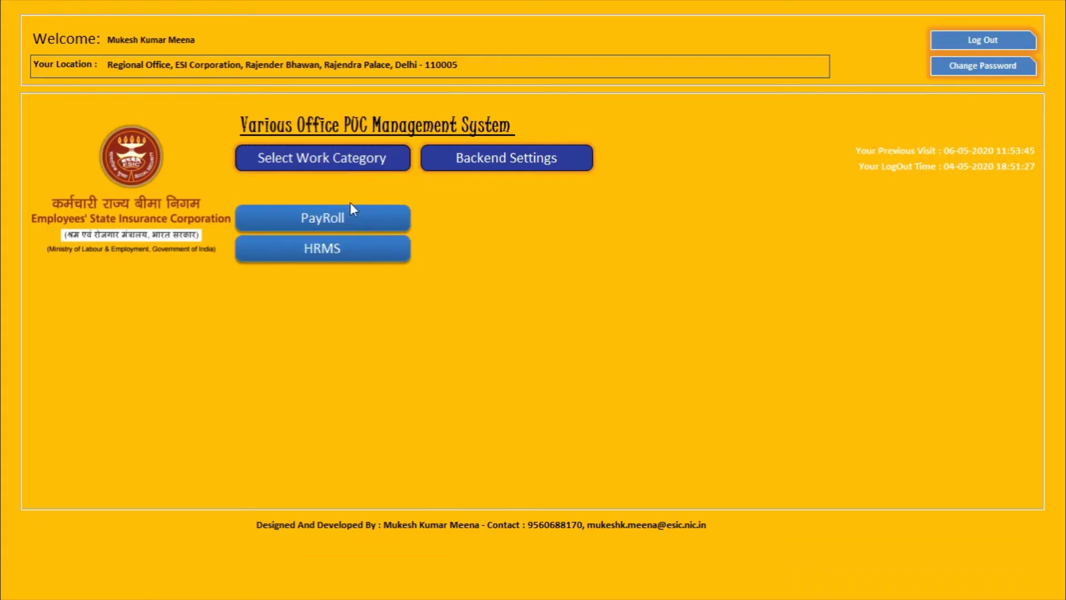
left_click(350, 198)
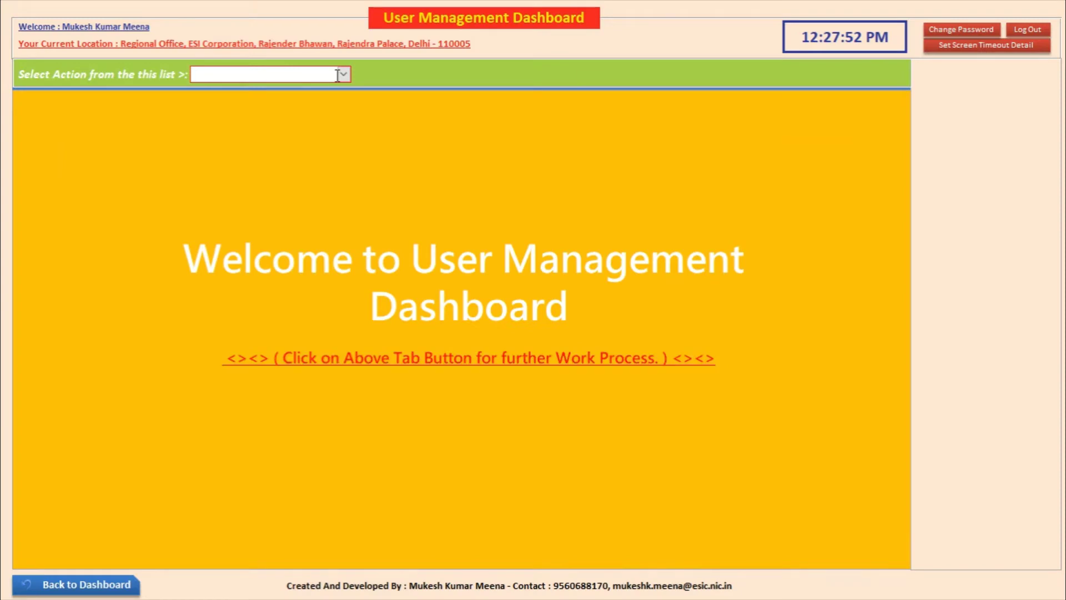
Step: In DataManagement's bulk import, load tblEmployeeGeneralData.xlsx as Employee General Data
left_click(343, 74)
left_click(334, 89)
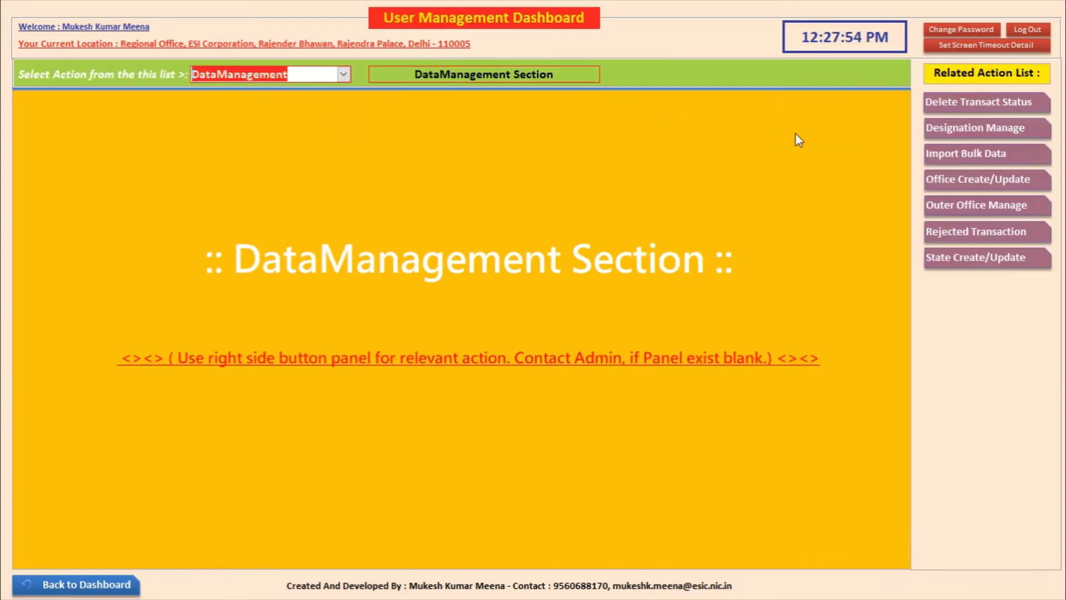
left_click(998, 151)
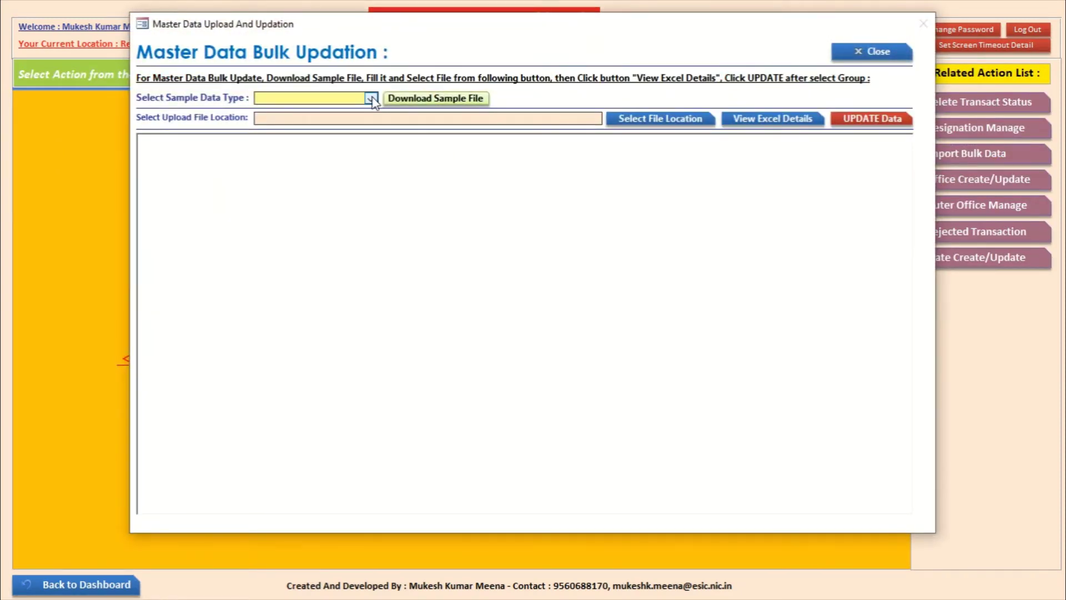
left_click(370, 98)
left_click(369, 111)
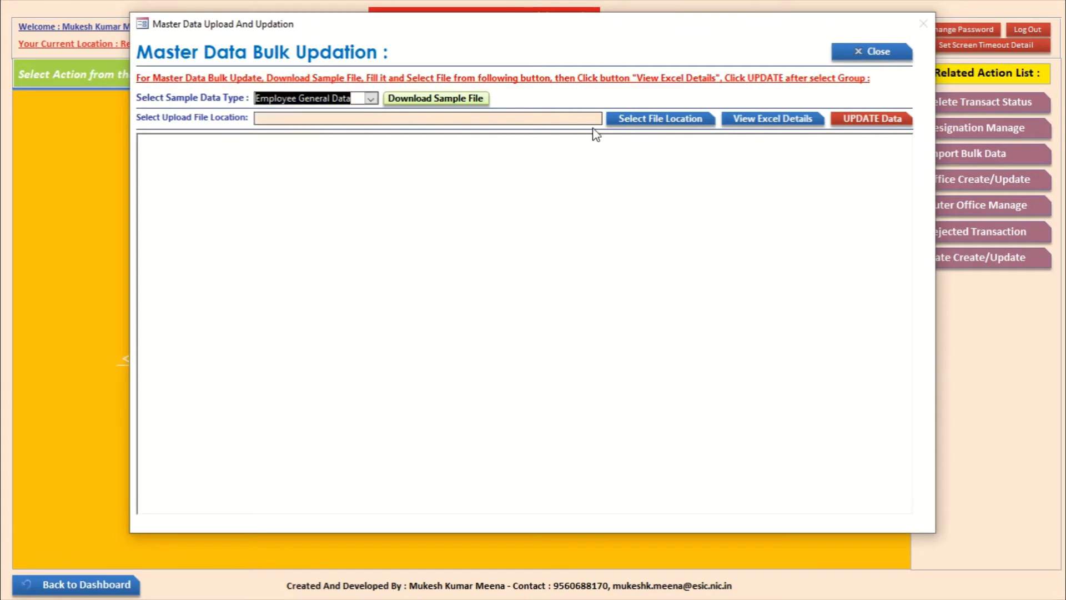
left_click(626, 120)
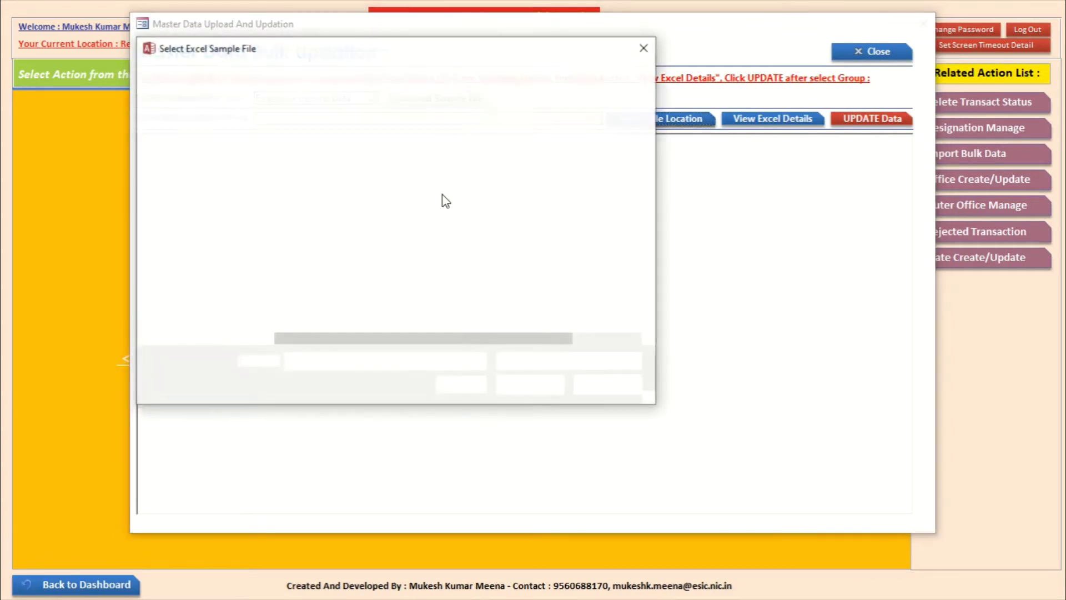
left_click(386, 167)
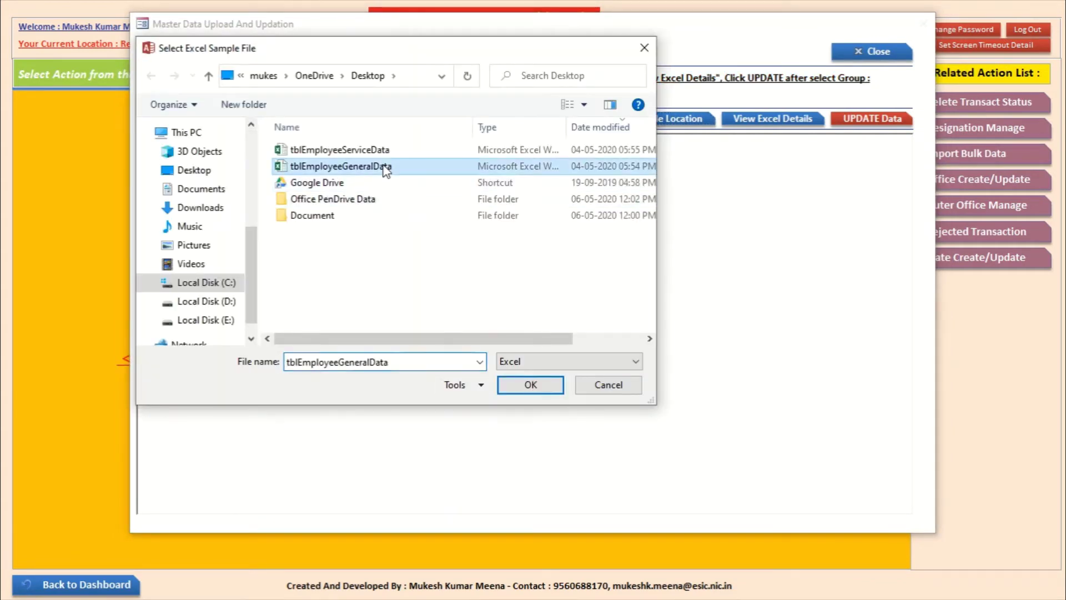
left_click(531, 385)
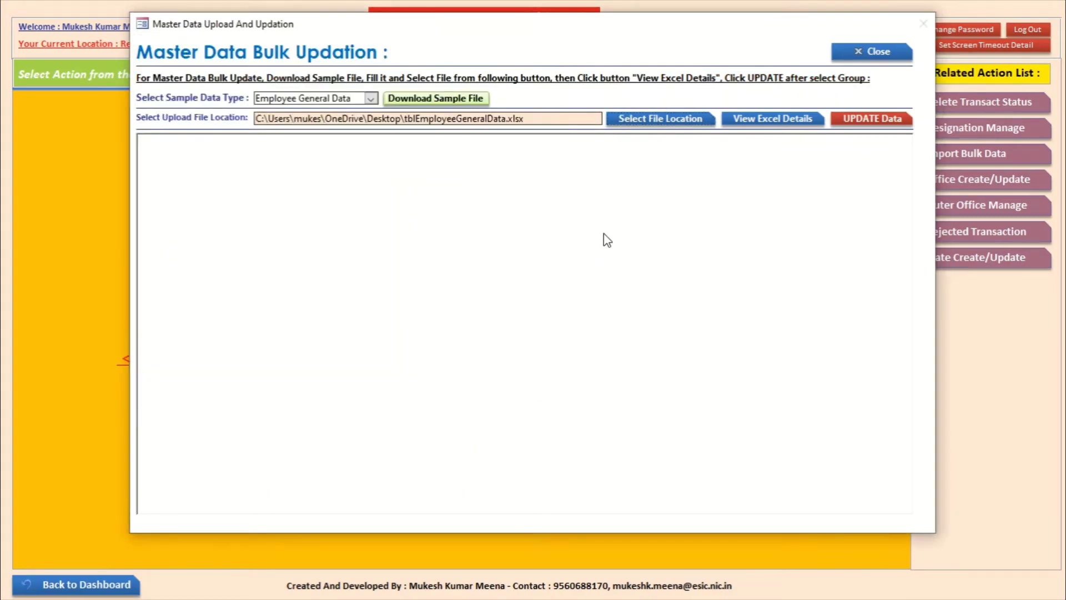
left_click(759, 120)
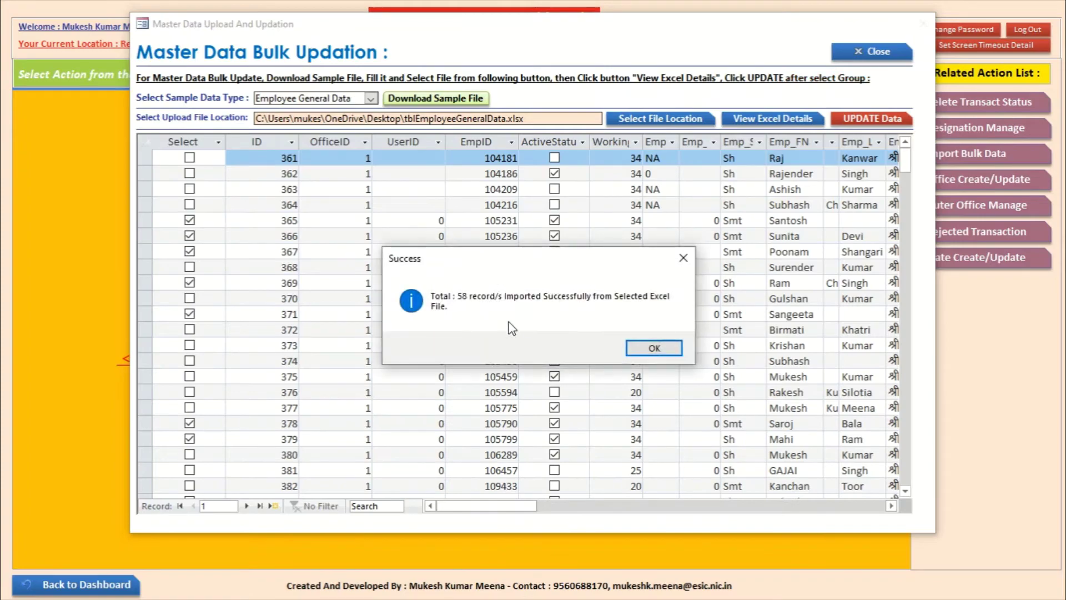
left_click(643, 347)
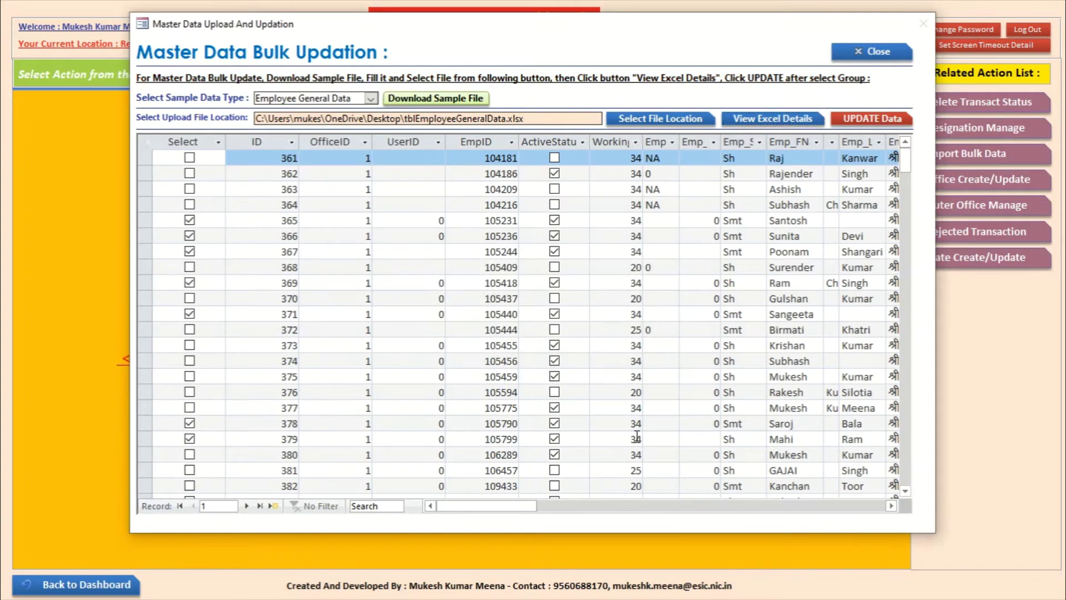
Step: Confirm updating all 58 general data records and close the bulk updation form
left_click_drag(499, 506, 442, 487)
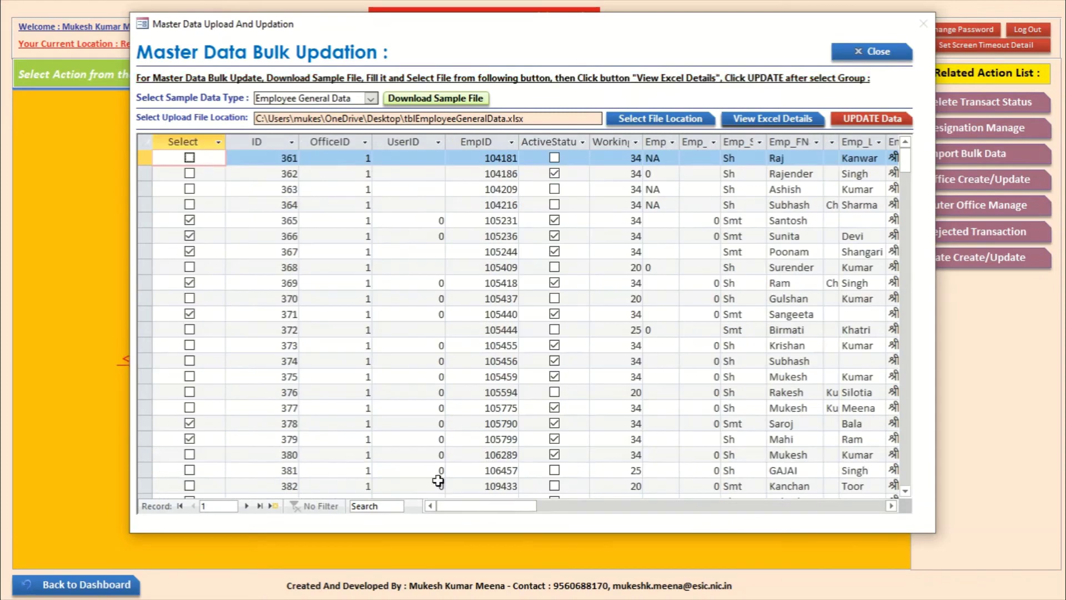
left_click(872, 118)
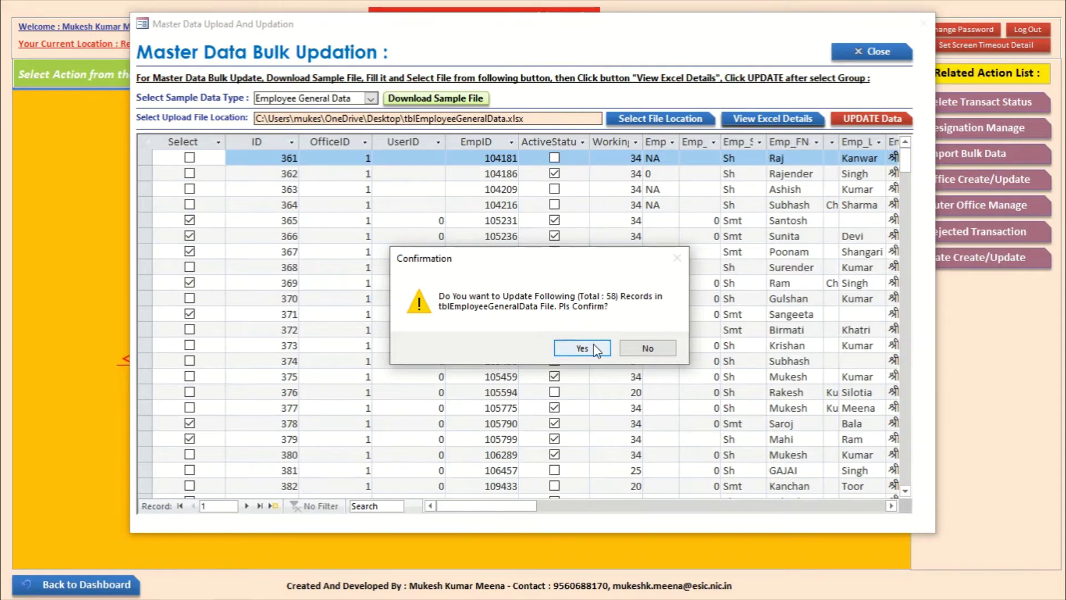
left_click(582, 347)
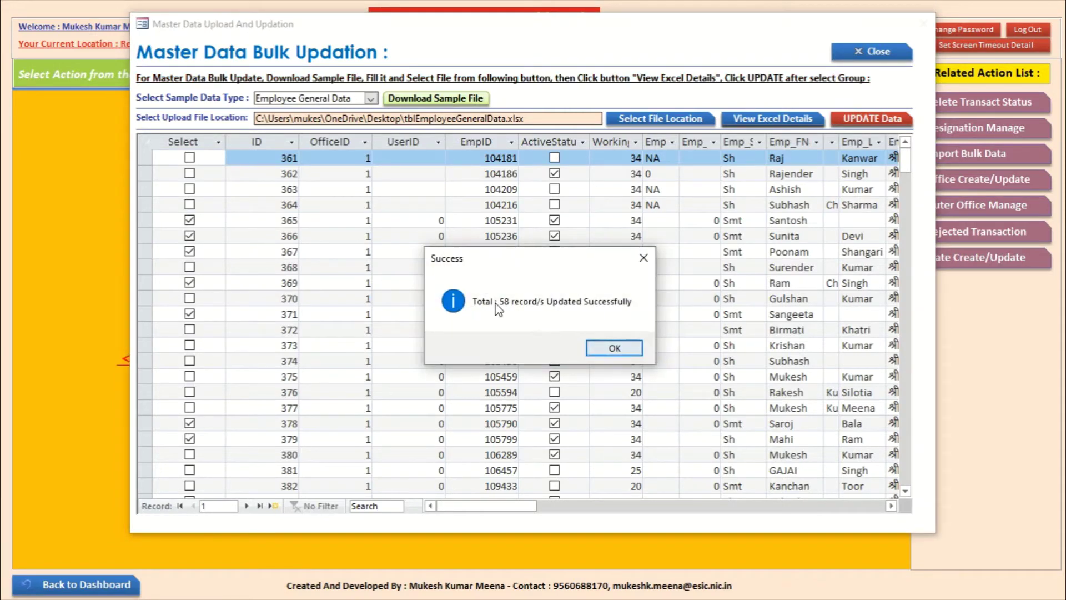
left_click(608, 347)
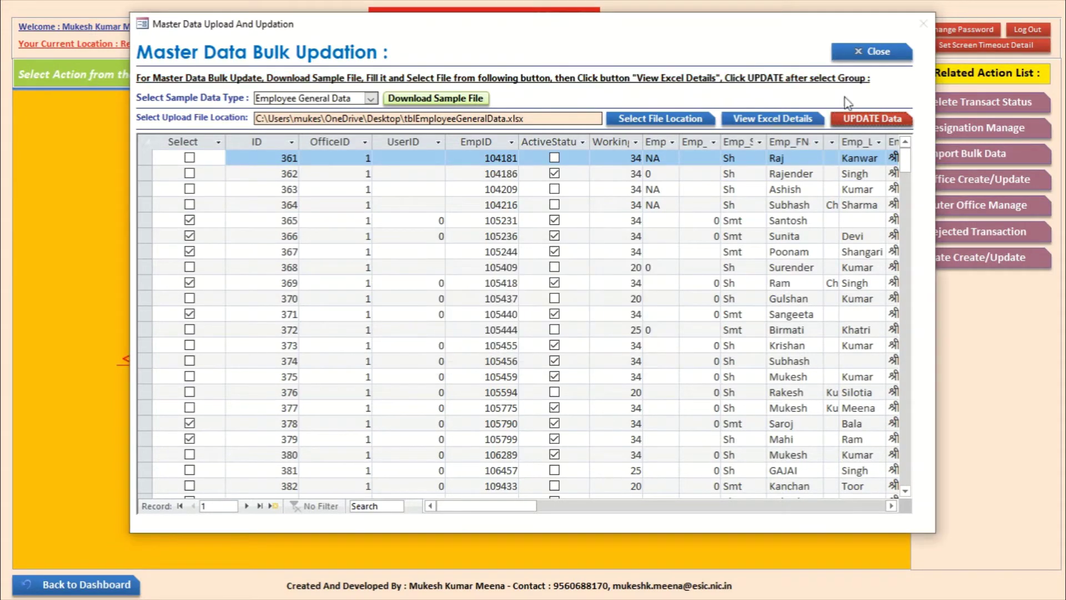
left_click(873, 51)
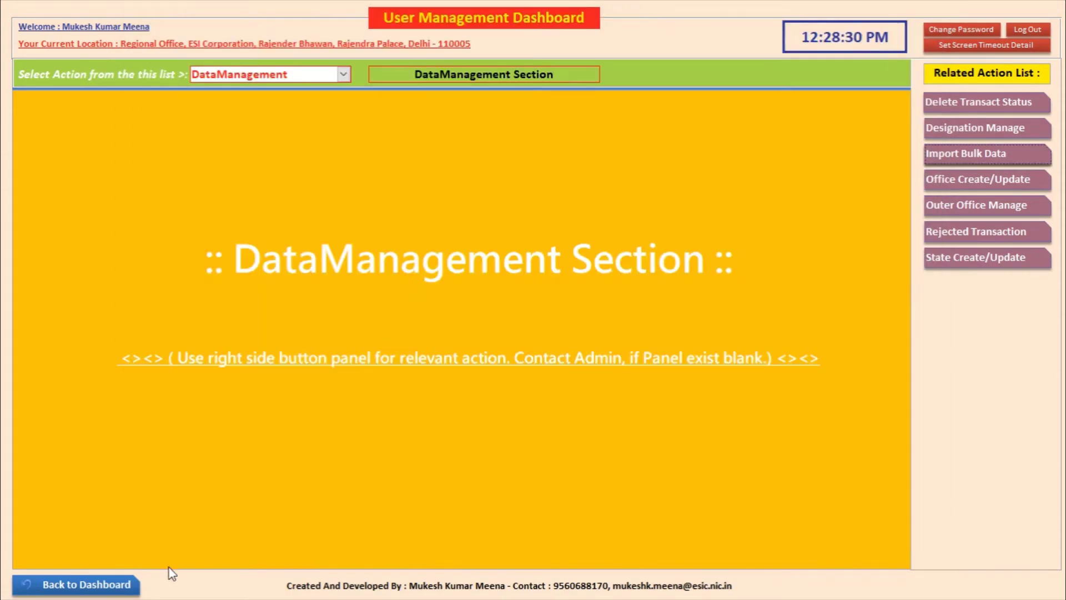
left_click(127, 587)
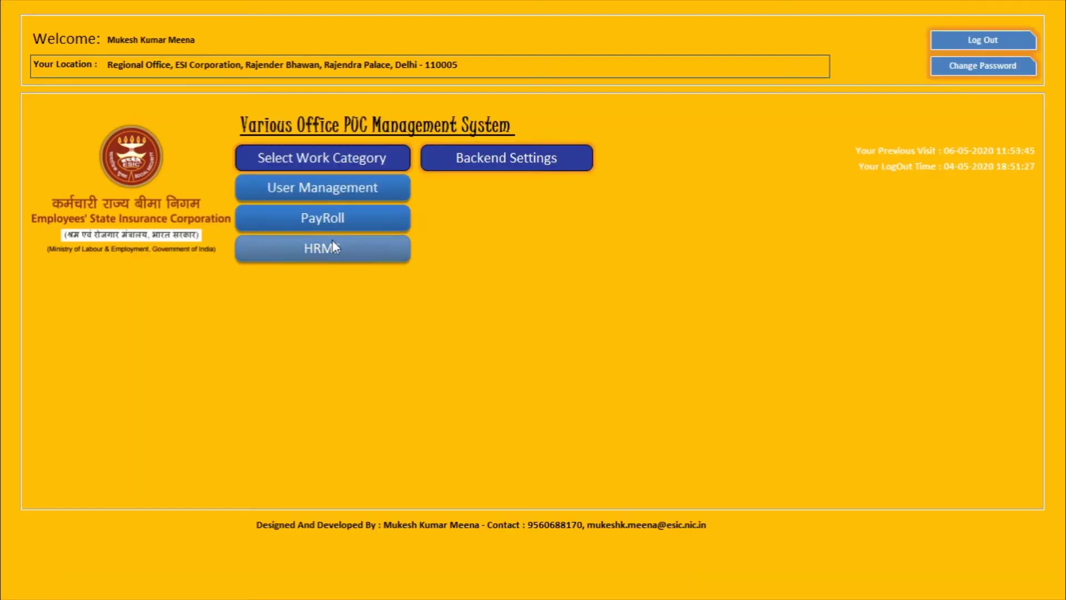
left_click(331, 248)
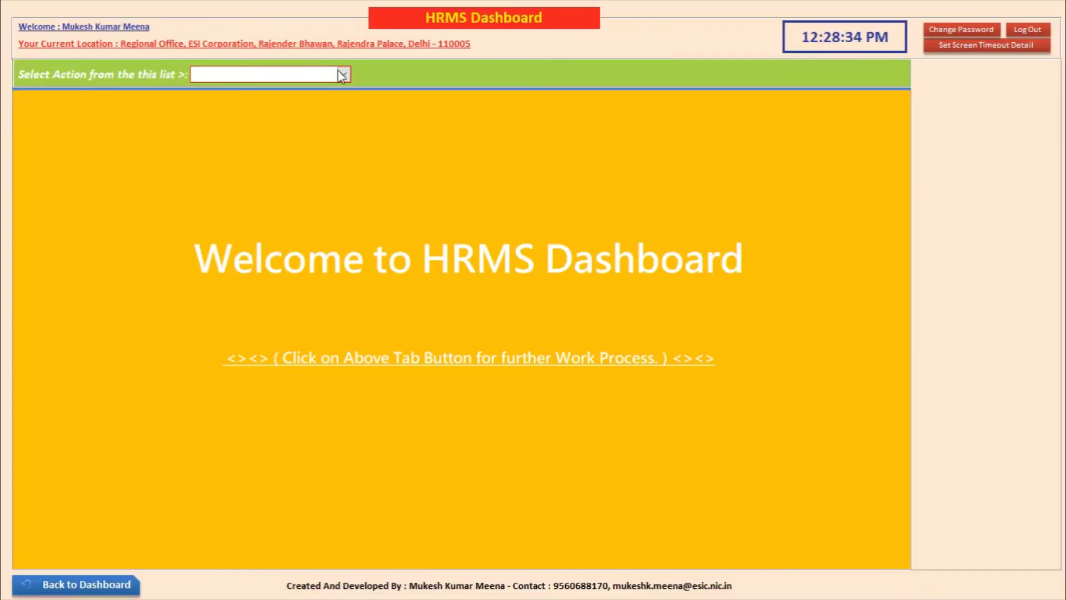
left_click(343, 75)
left_click(331, 123)
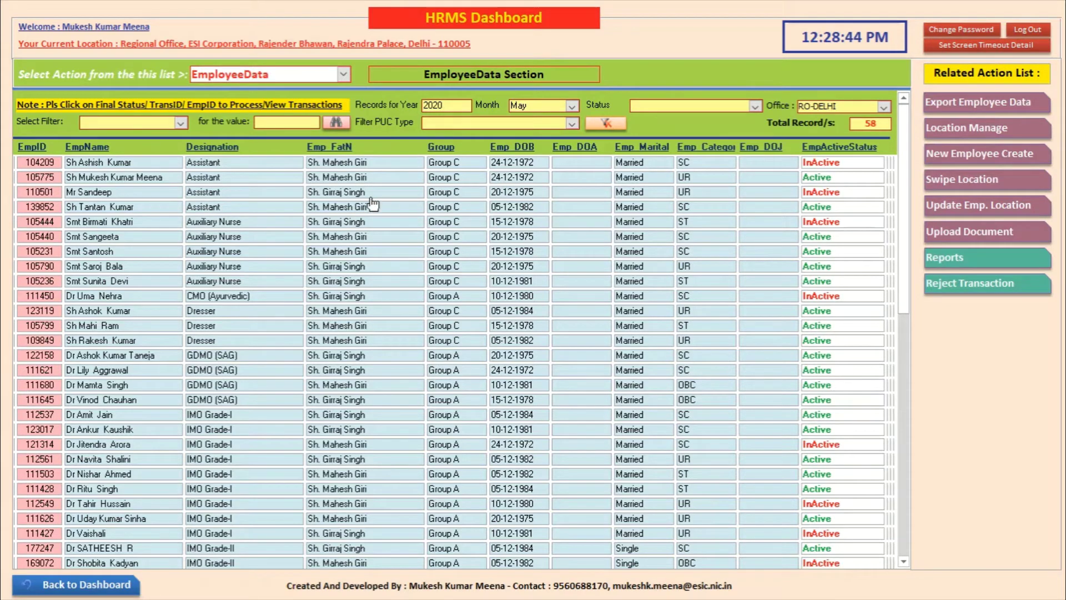
left_click(40, 176)
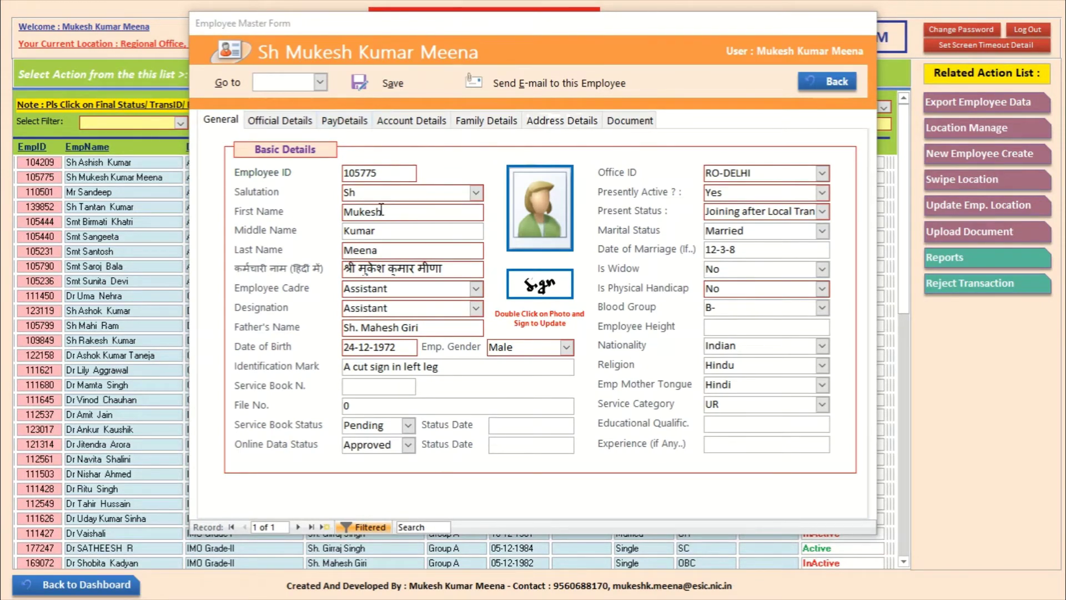
Step: Review the Official, Pay, Account, Family and Address tabs, keep Present Status unchanged, and close
left_click(275, 123)
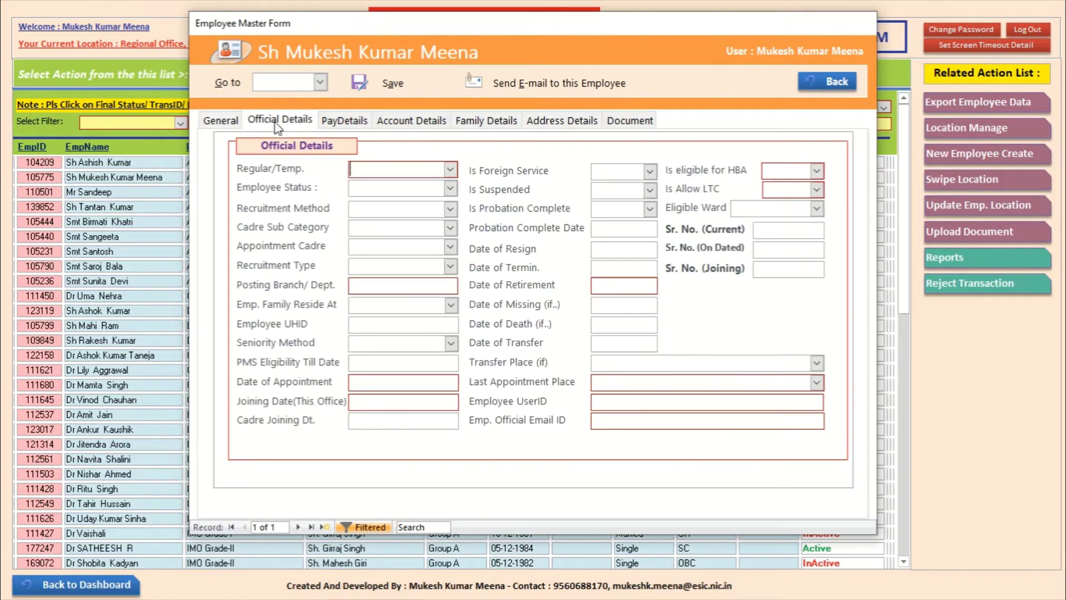
left_click(336, 122)
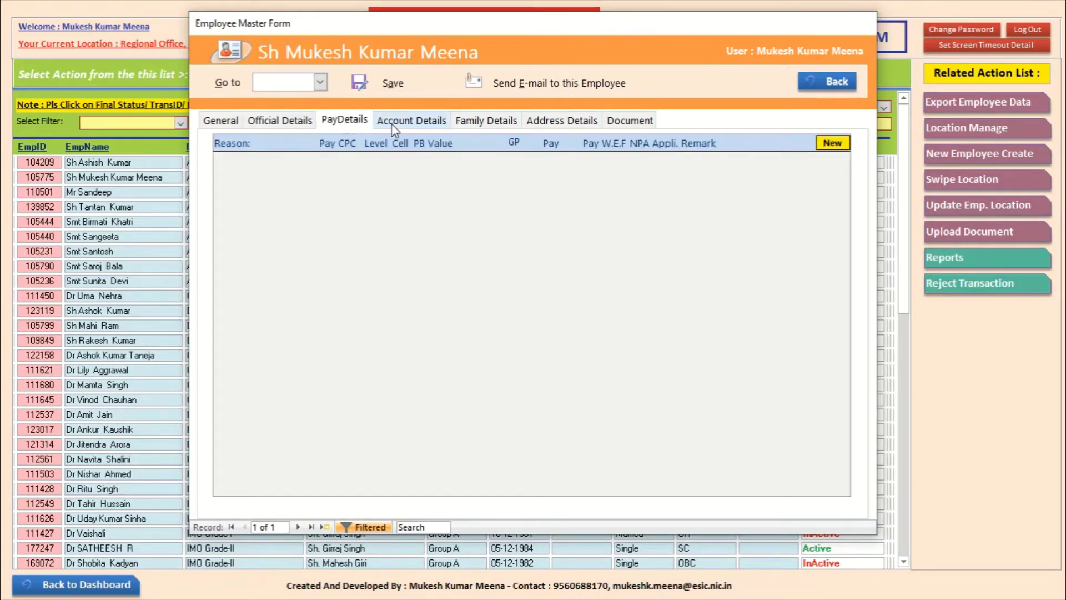
left_click(411, 122)
left_click(485, 122)
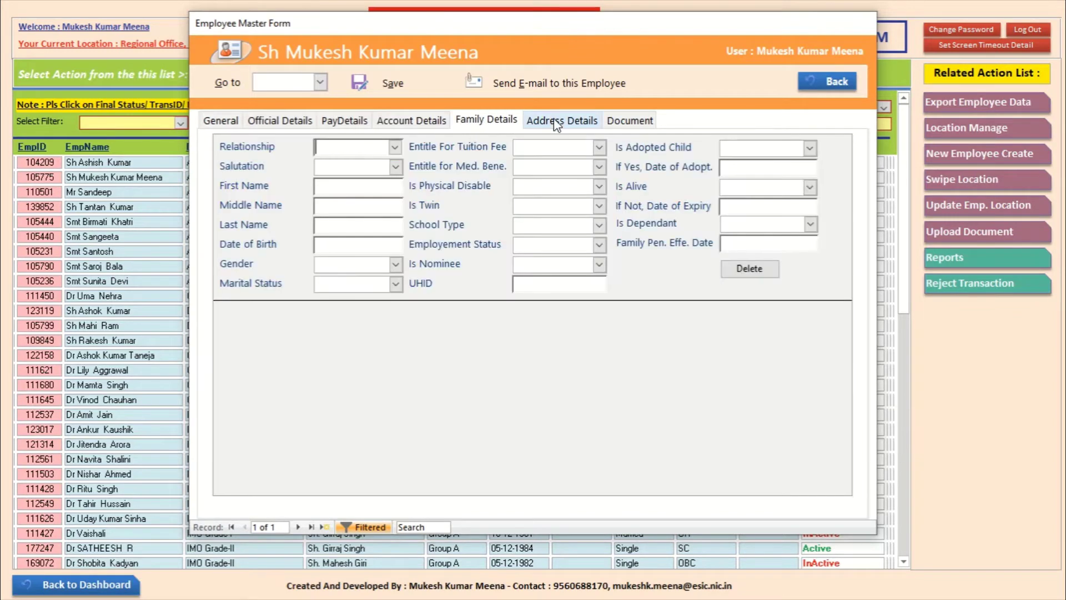
left_click(555, 120)
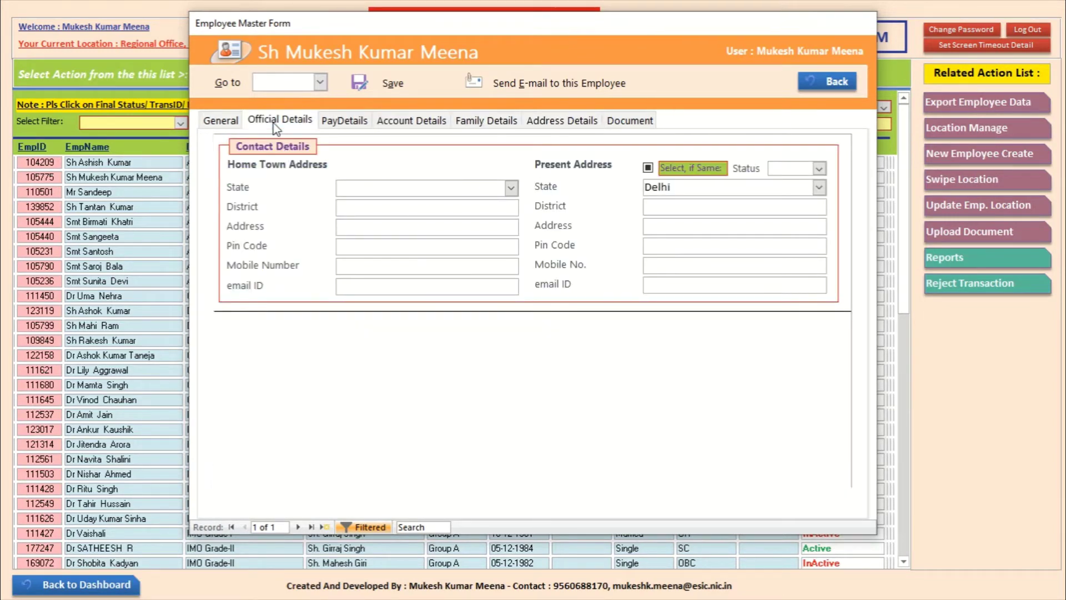
left_click(273, 123)
left_click(234, 117)
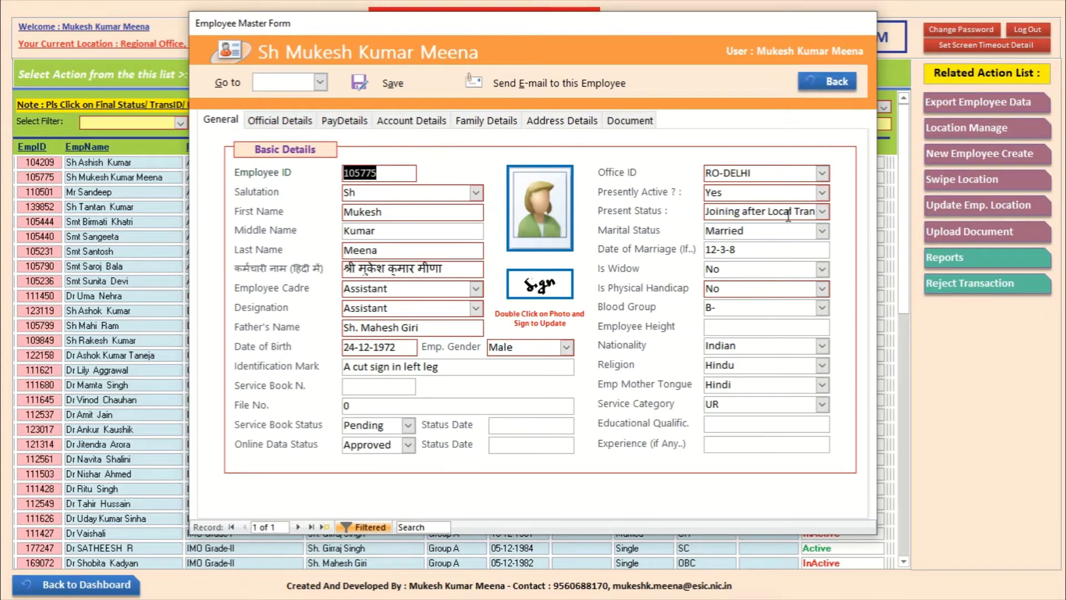
left_click(822, 212)
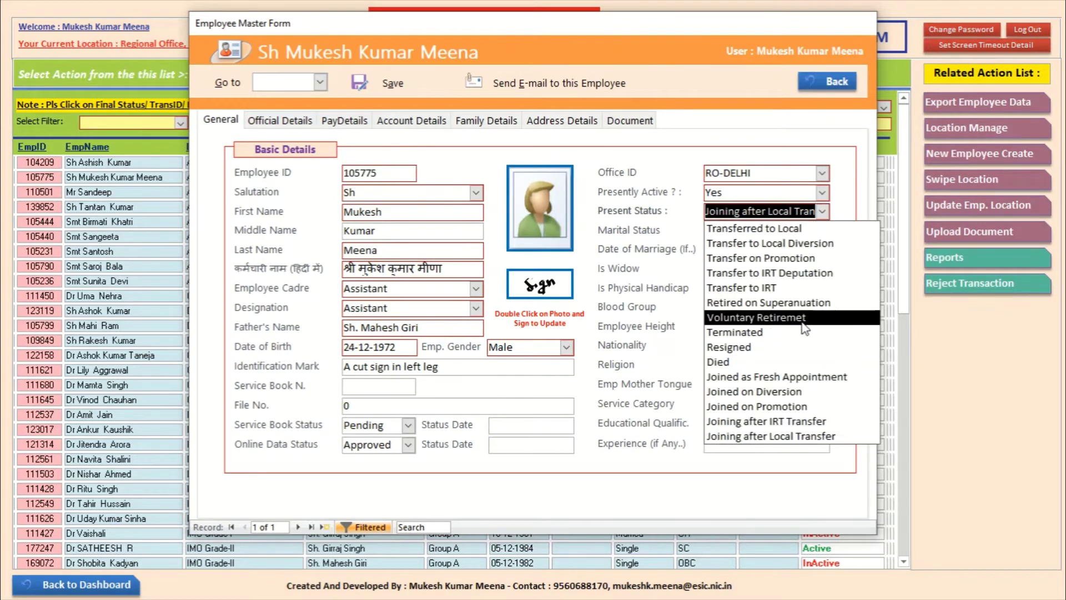
left_click(832, 199)
left_click(833, 84)
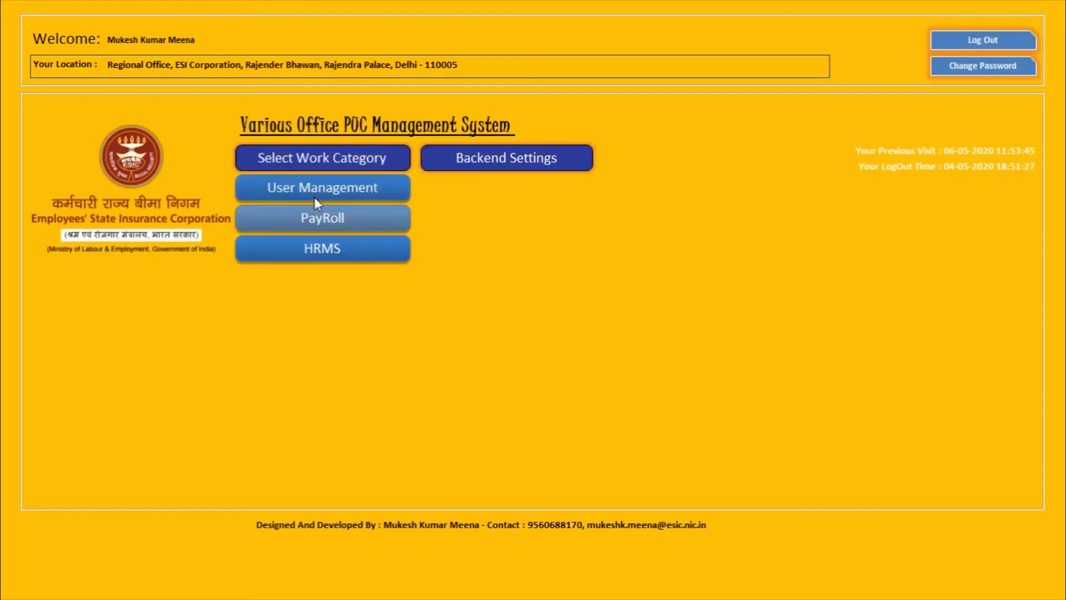
Step: Load tblEmployeeServiceData.xlsx from Documents as Employee Service Data in the bulk import form
left_click(326, 184)
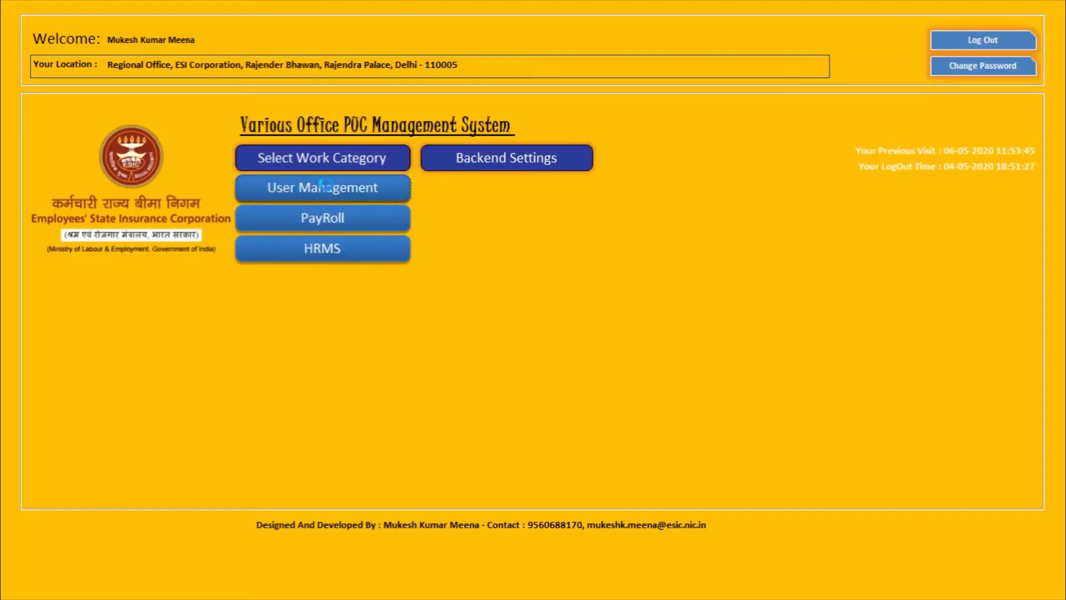
left_click(343, 74)
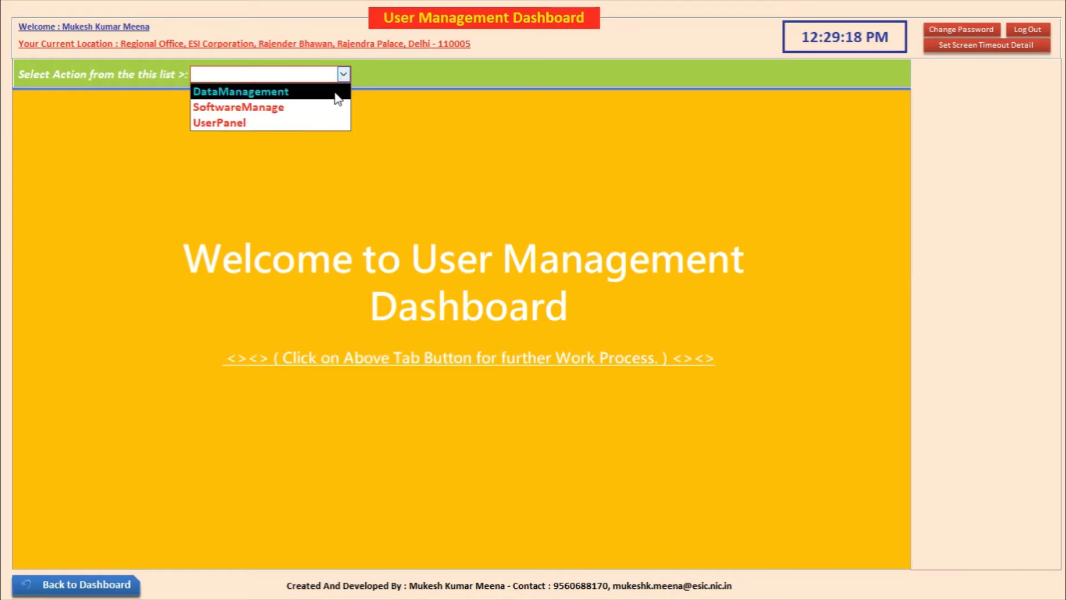
left_click(339, 92)
left_click(942, 151)
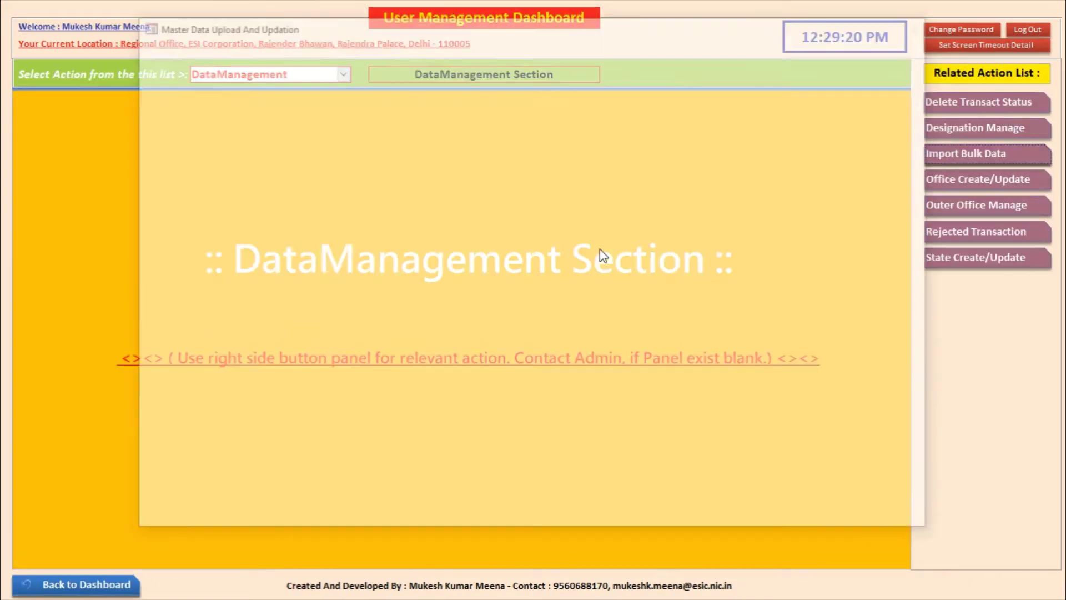
left_click(369, 100)
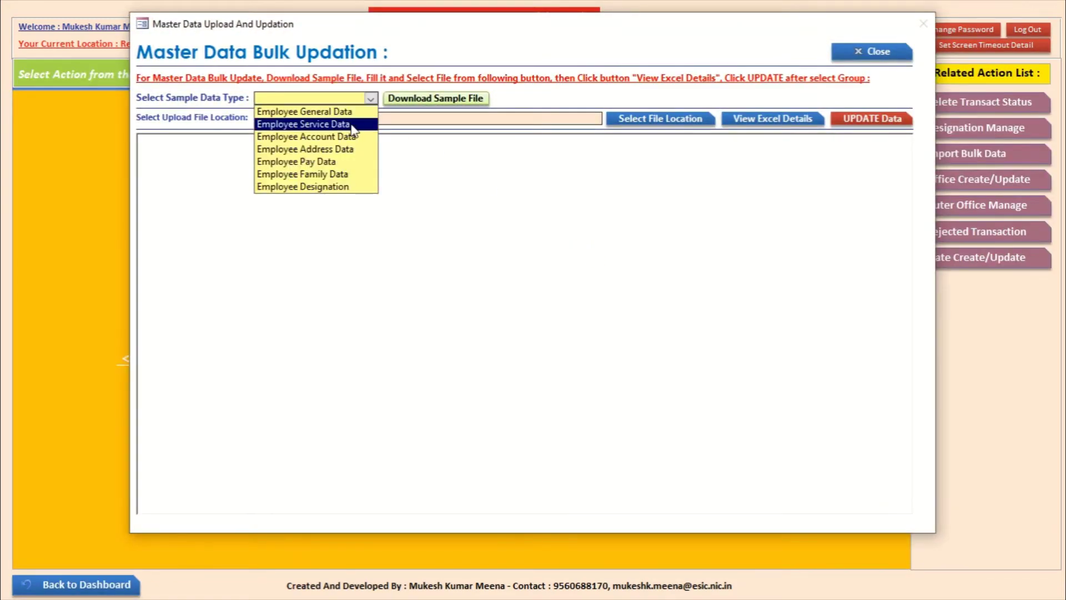
left_click(333, 124)
left_click(655, 123)
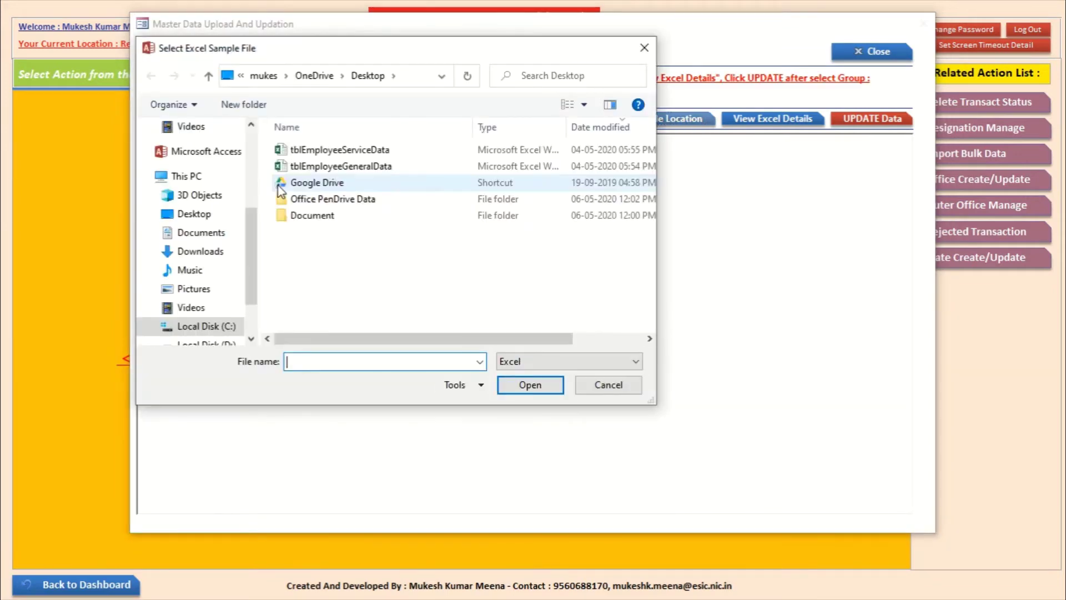
left_click(211, 239)
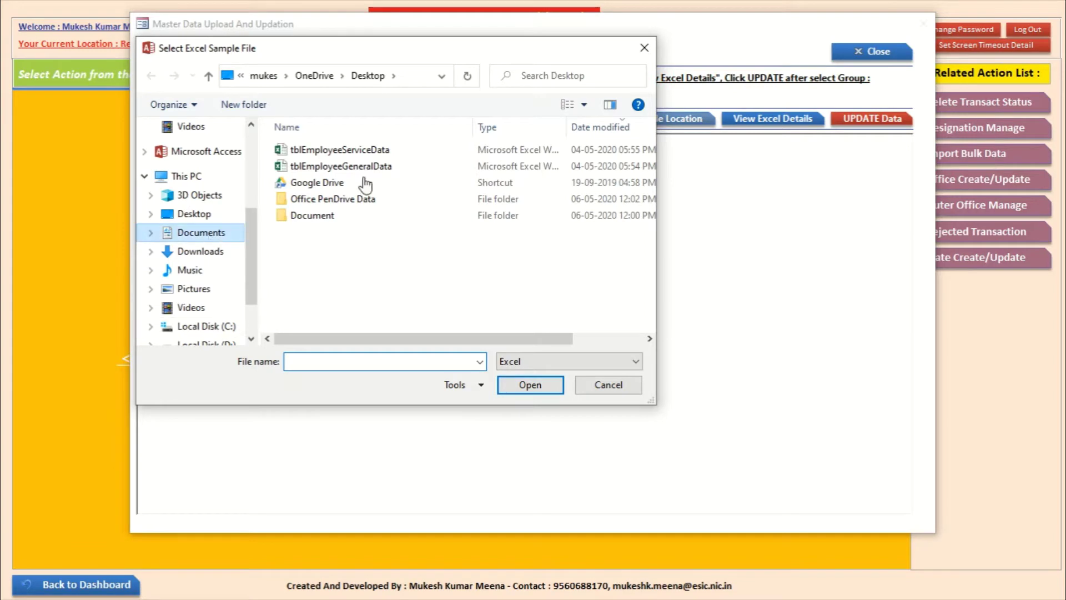
left_click(382, 167)
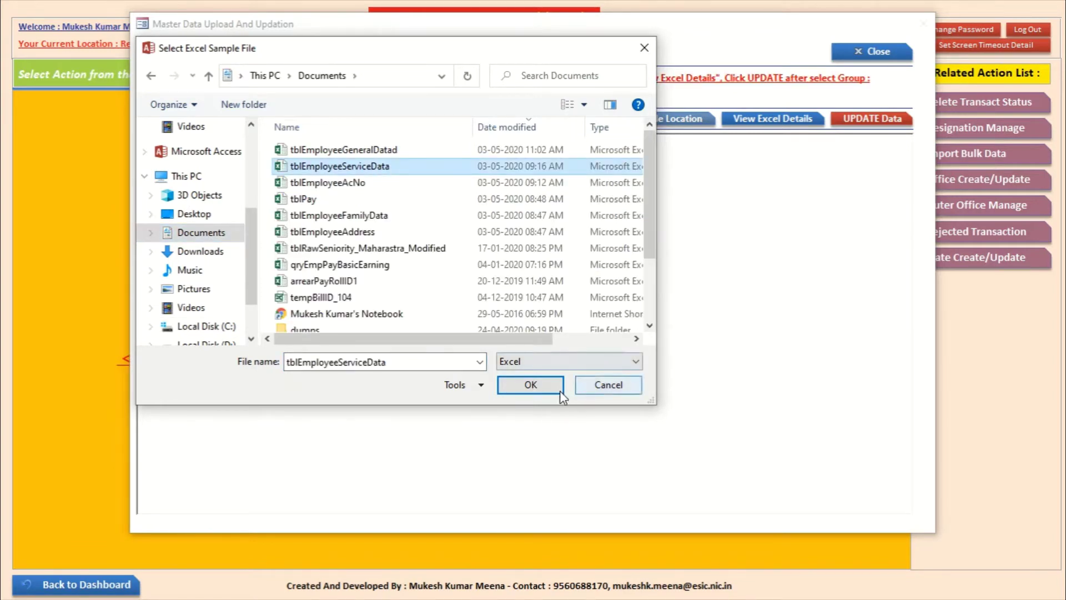
left_click(544, 388)
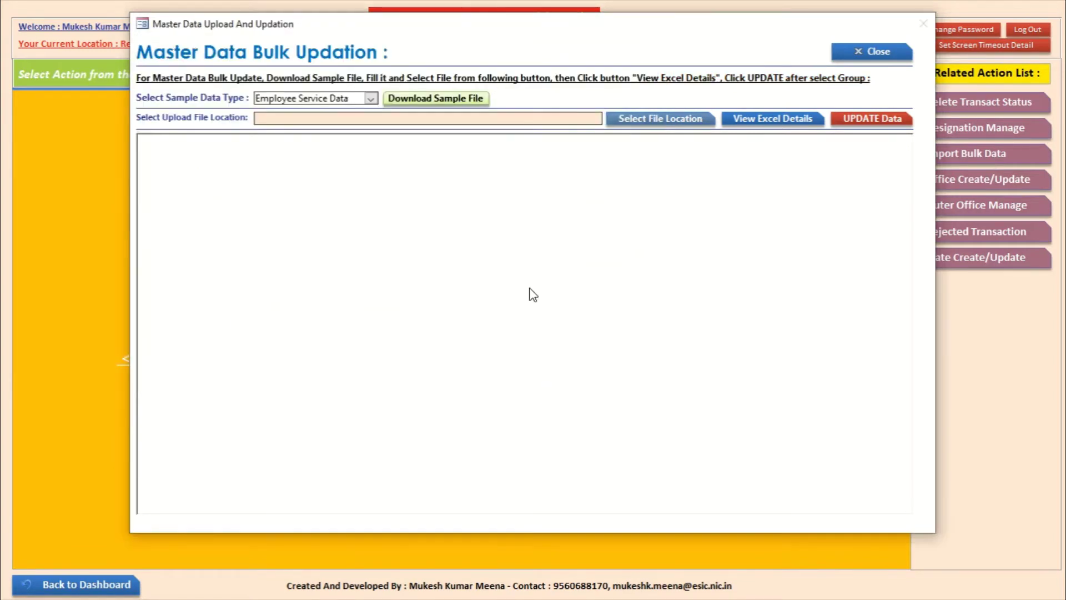
left_click(740, 118)
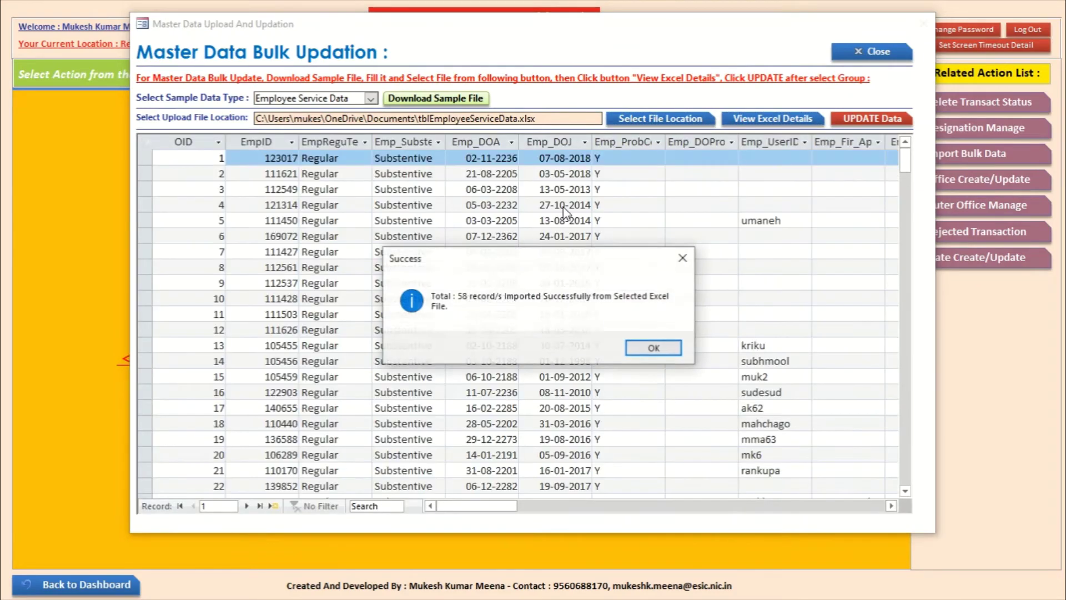
left_click(653, 348)
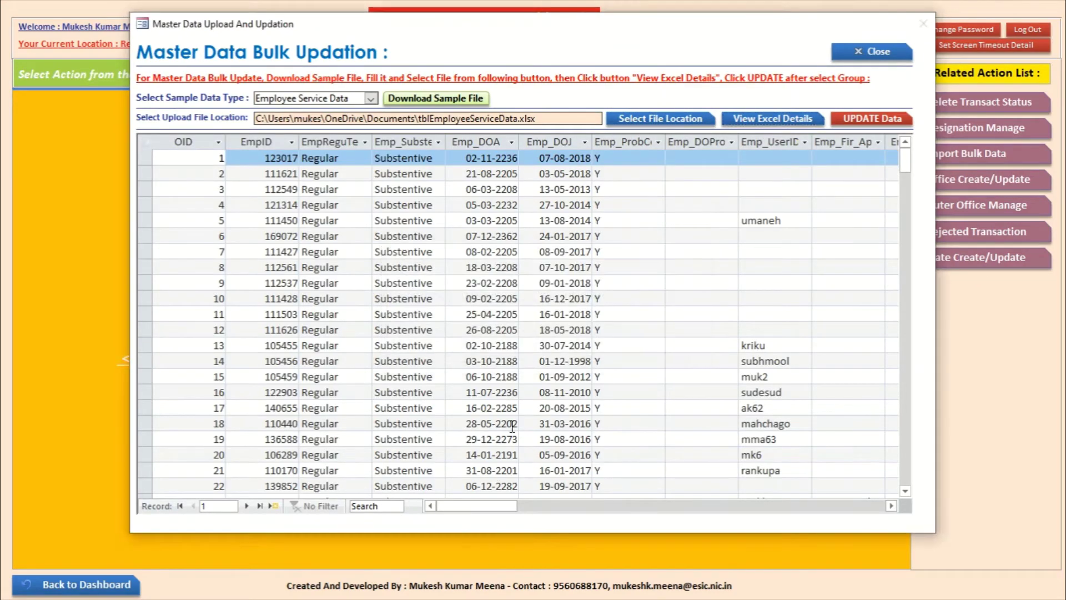
Step: Confirm updating the 58 service data records, then close the form and leave DataManagement
left_click(855, 119)
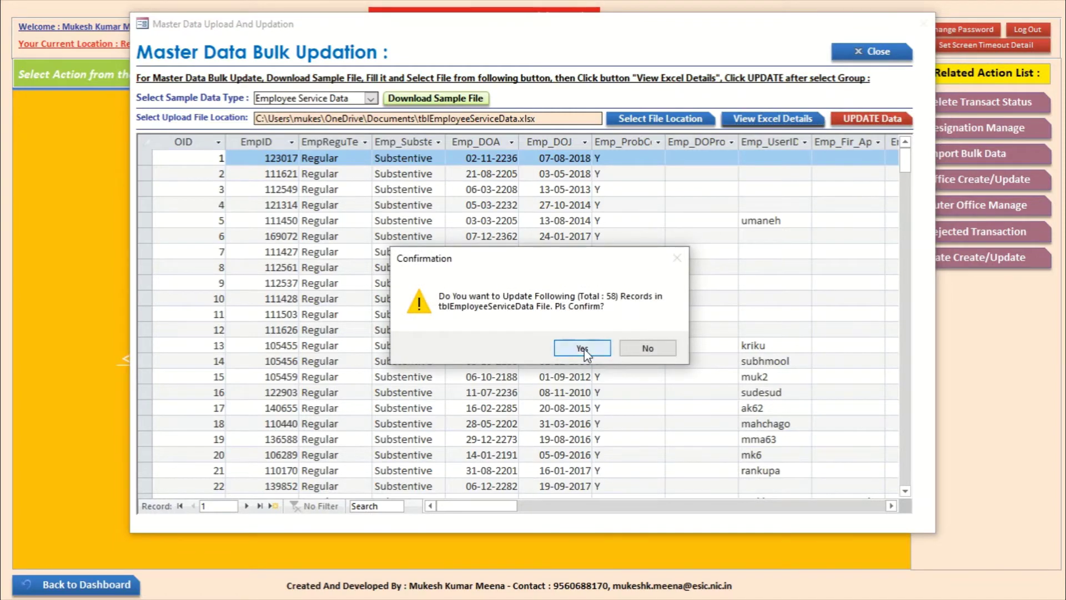
left_click(583, 348)
left_click(614, 347)
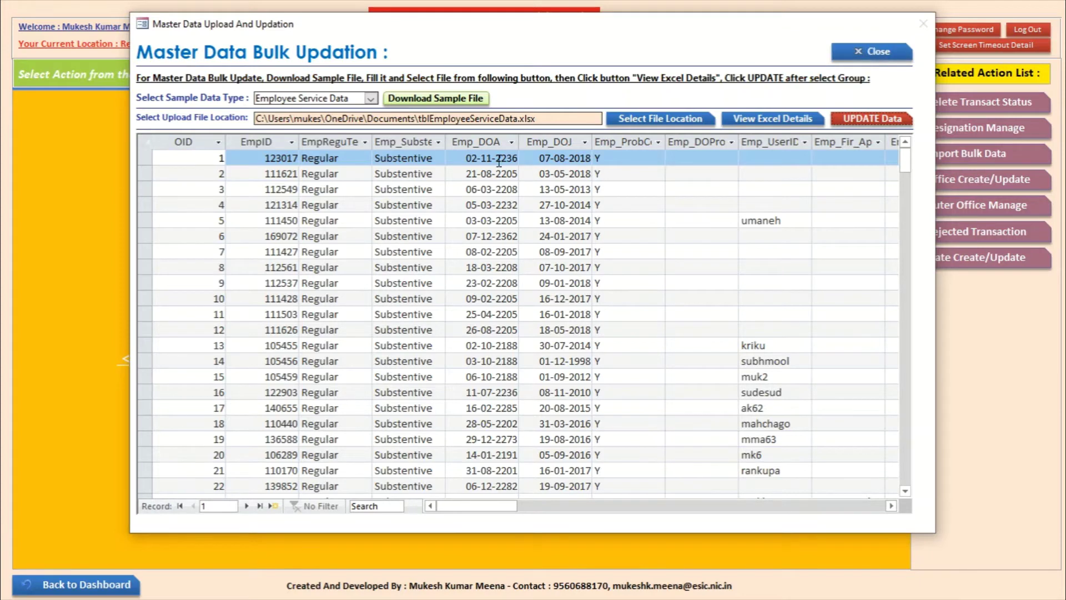
left_click(893, 47)
left_click(76, 584)
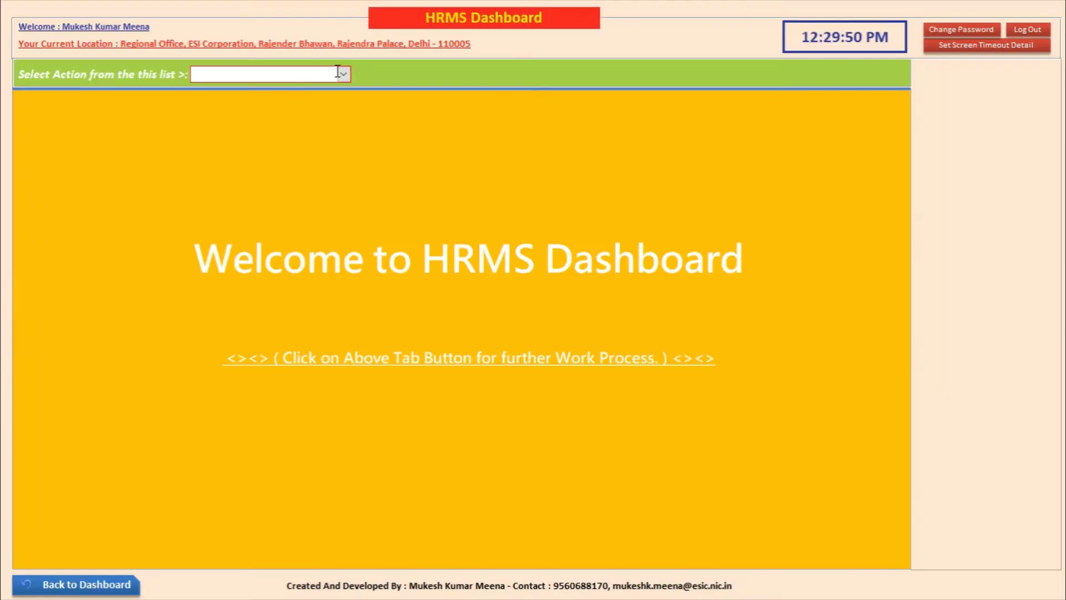
Step: Reopen EmpID 105775's master record, confirm official details are now filled, and review all tabs
left_click(343, 74)
left_click(333, 122)
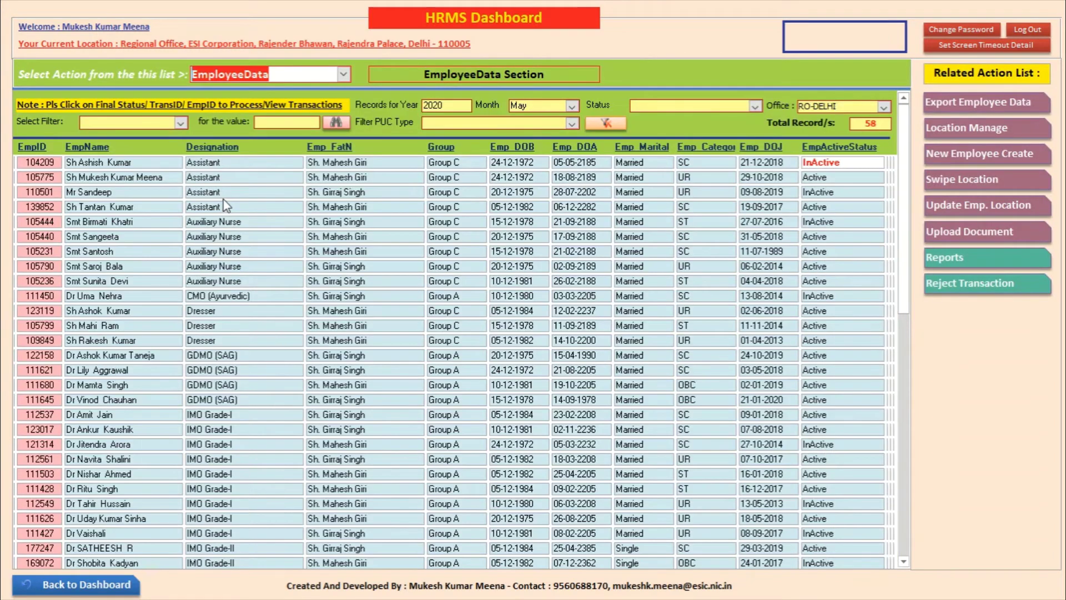
left_click(44, 177)
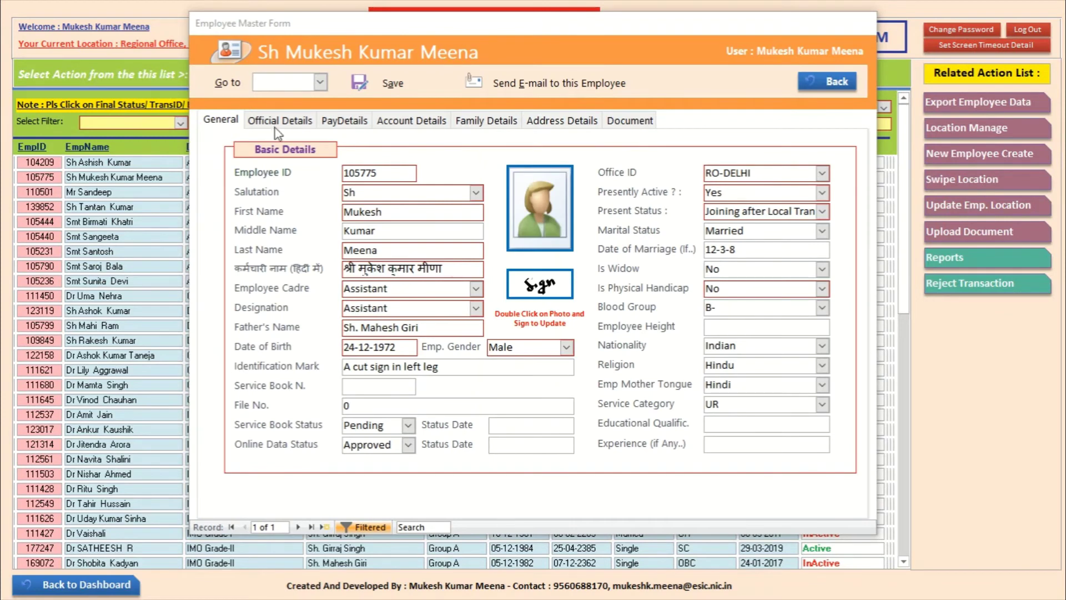
left_click(289, 122)
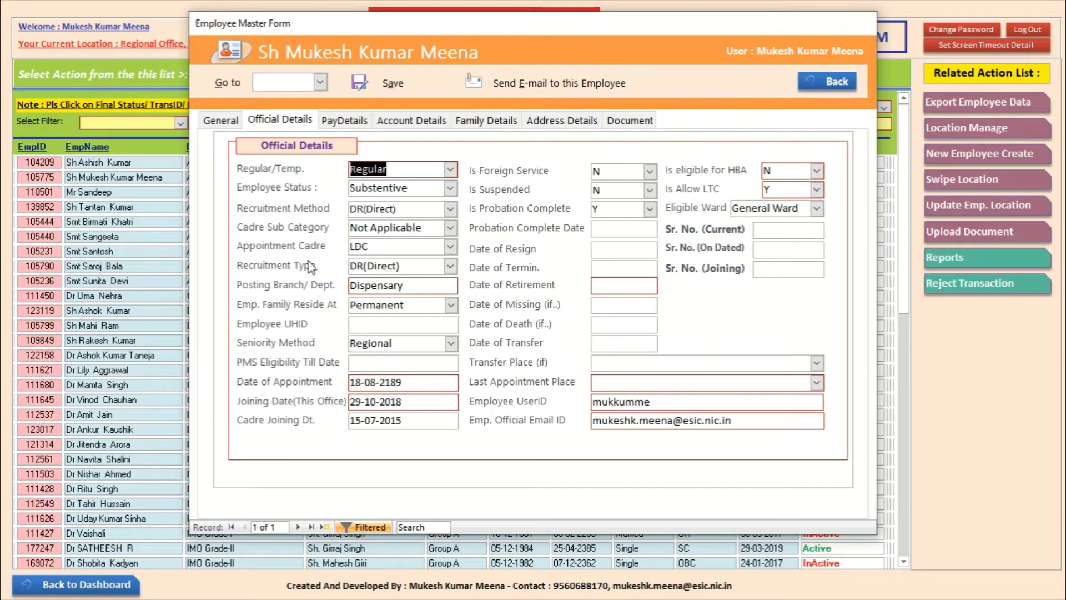
left_click(352, 123)
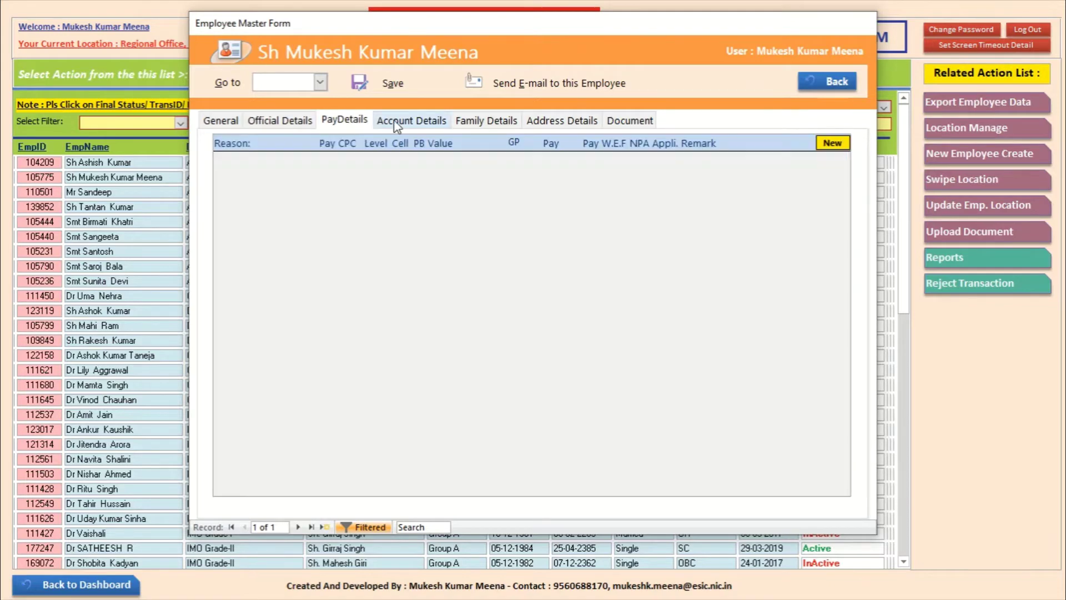
left_click(397, 124)
left_click(498, 129)
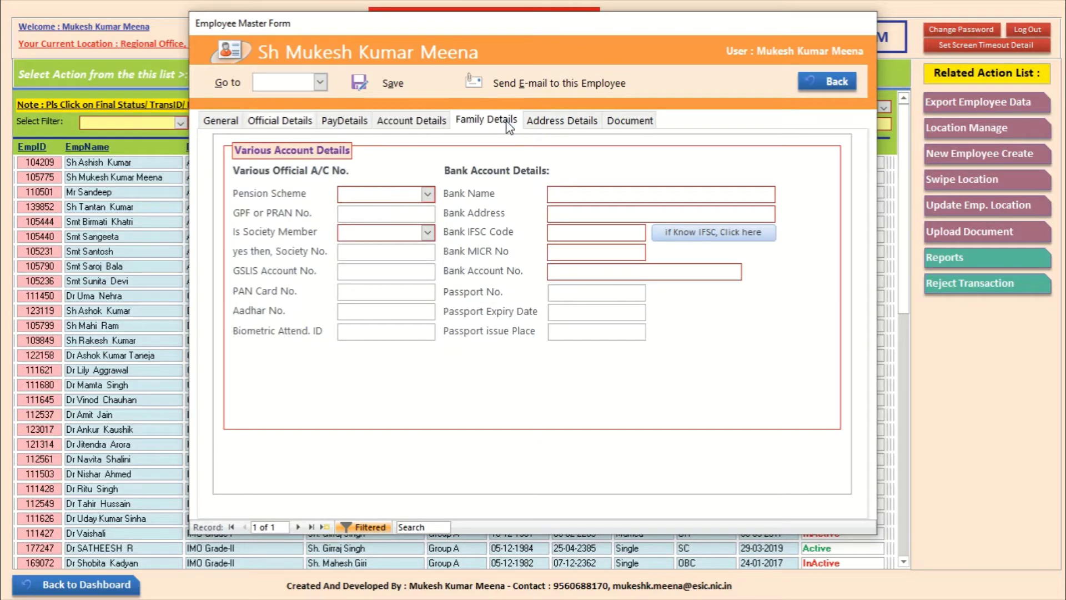
left_click(557, 128)
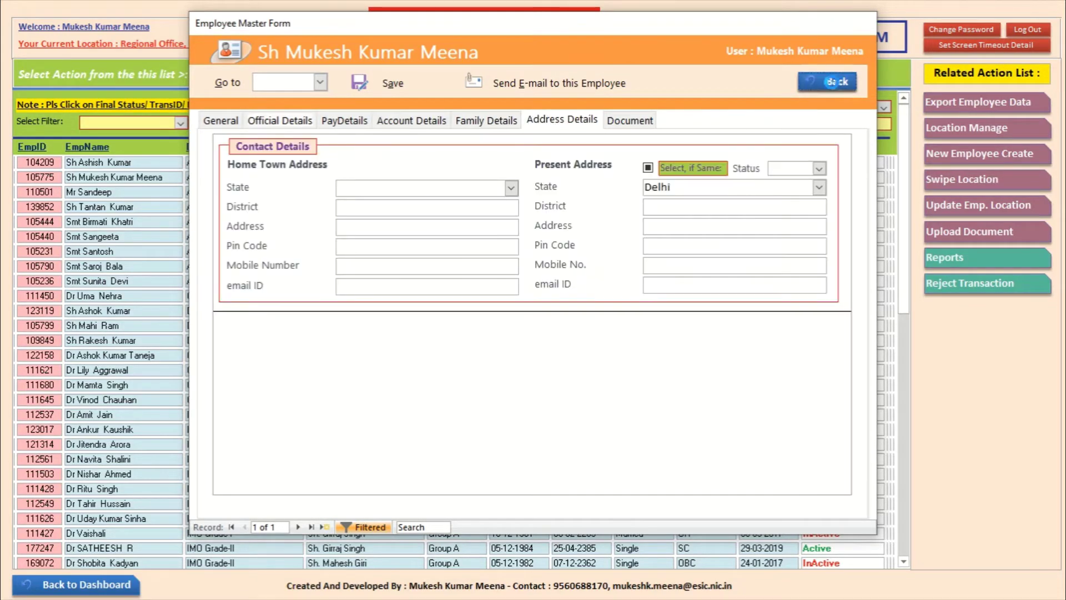
left_click(830, 82)
left_click(86, 584)
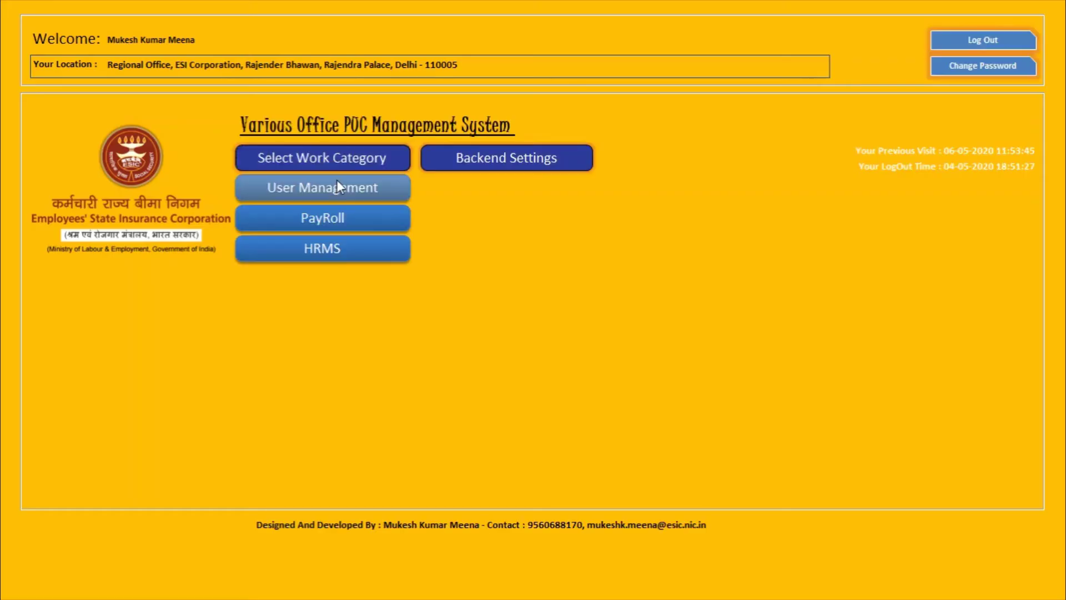
Step: In DataManagement's bulk import, load tblEmployeeAcNo as Employee Account Data
left_click(330, 184)
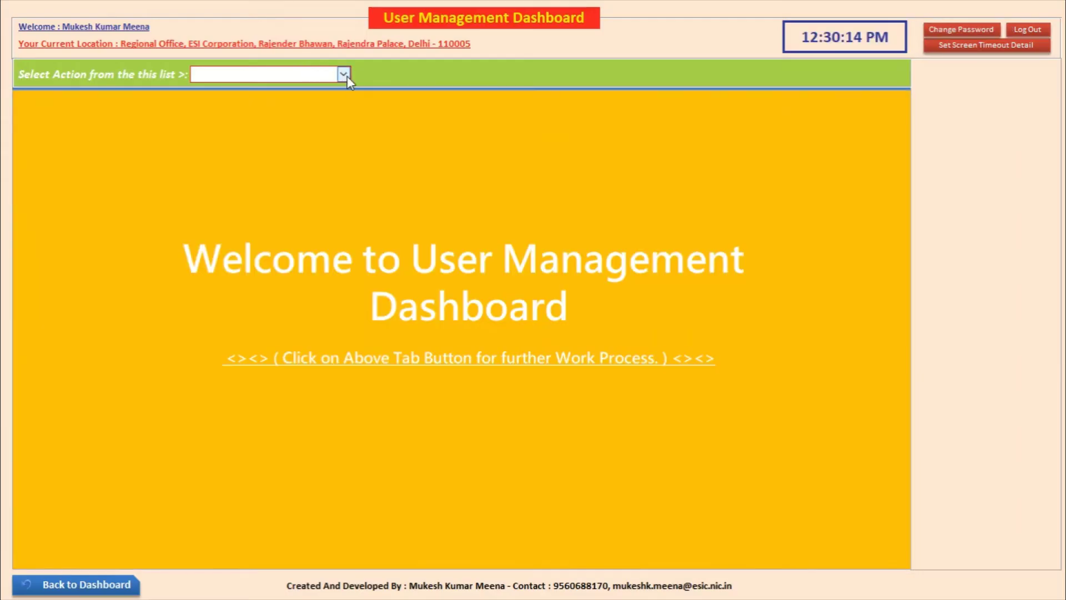
left_click(344, 74)
left_click(333, 90)
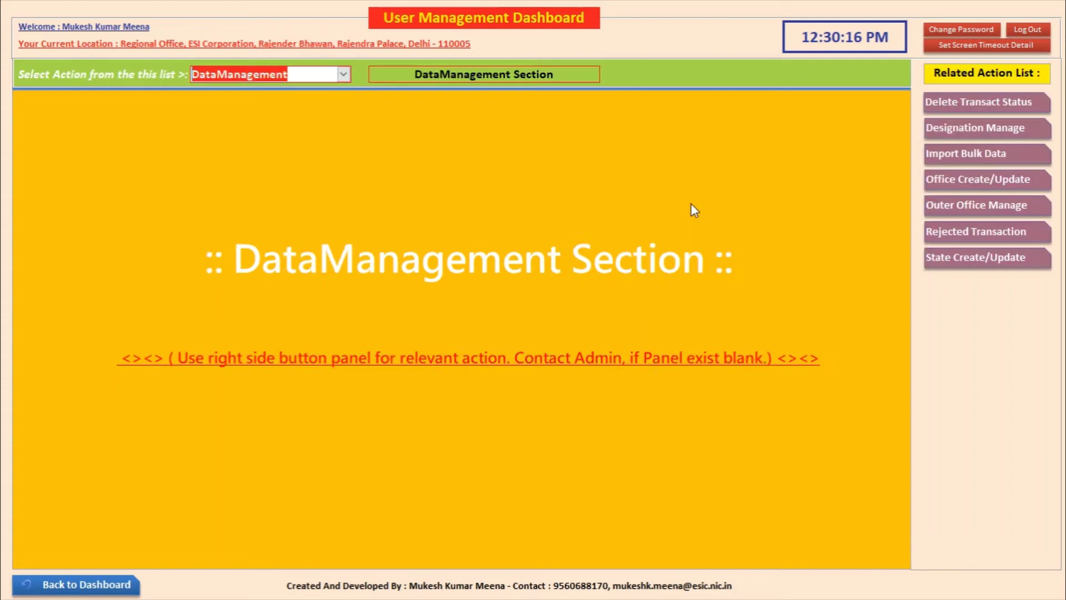
left_click(937, 155)
left_click(371, 98)
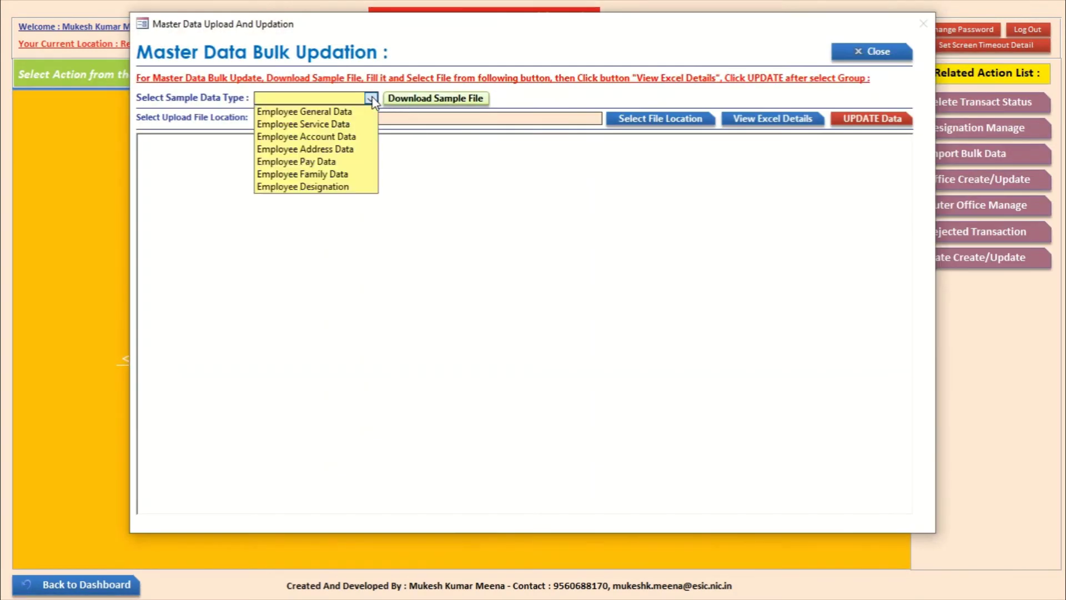
left_click(311, 136)
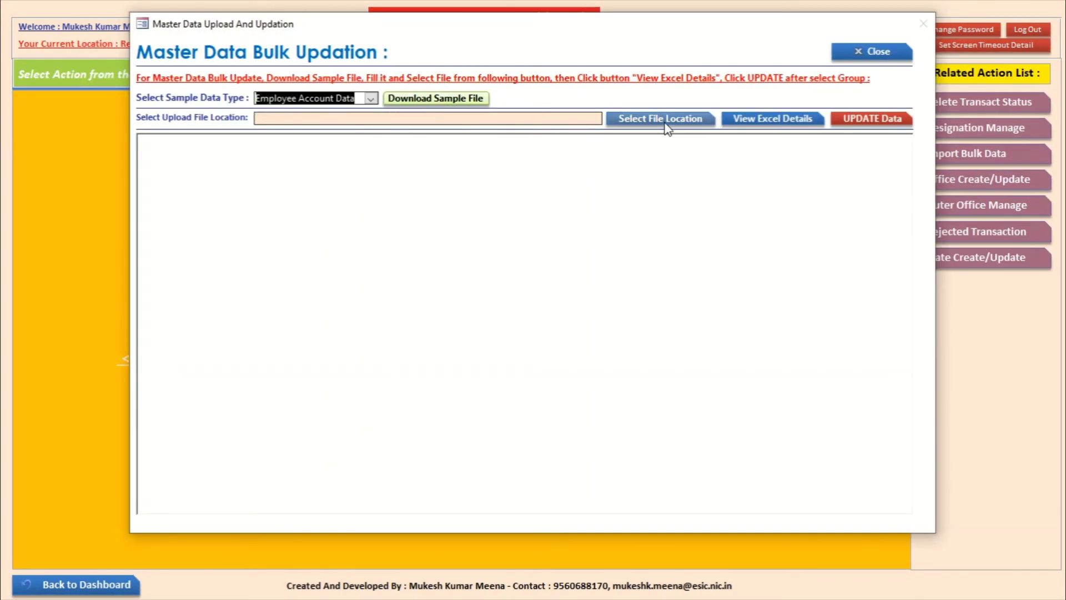
left_click(666, 123)
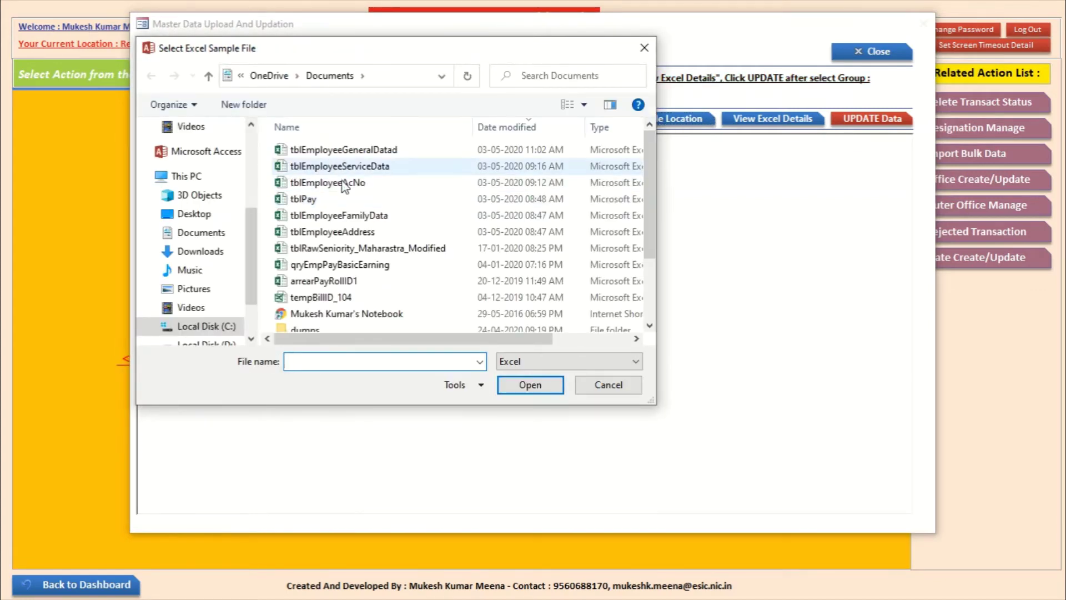
left_click(343, 185)
left_click(544, 386)
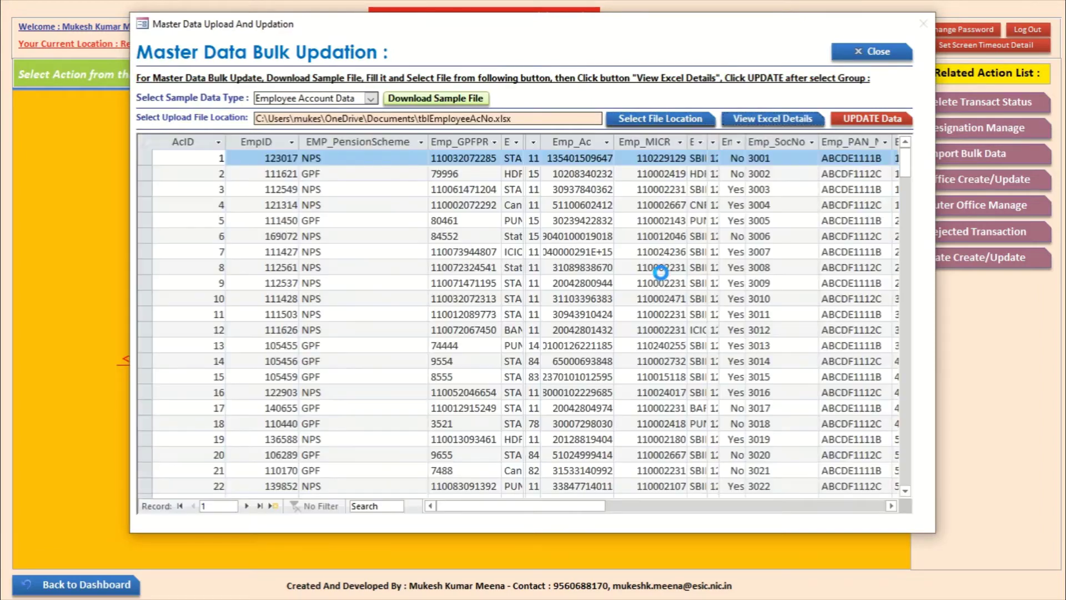
left_click(655, 348)
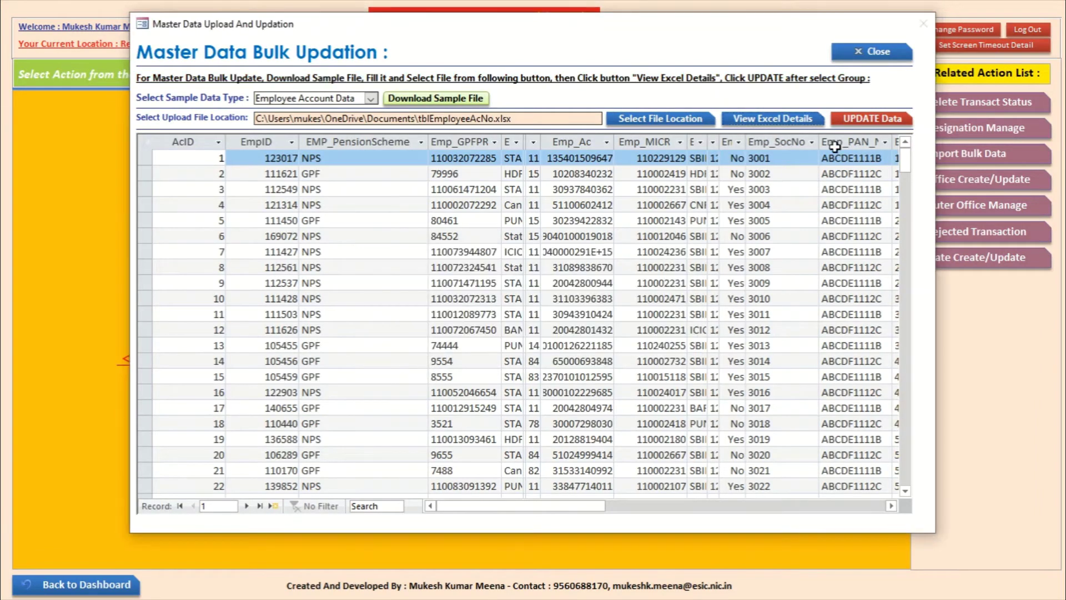
Step: Confirm updating the employee account records in the database
left_click(868, 119)
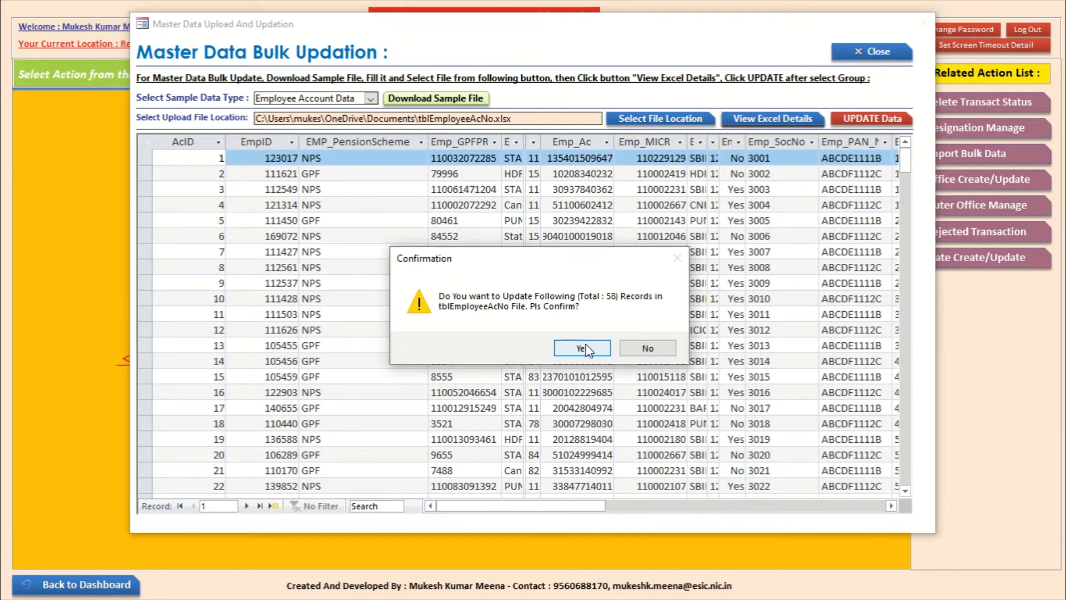
left_click(580, 348)
left_click(615, 348)
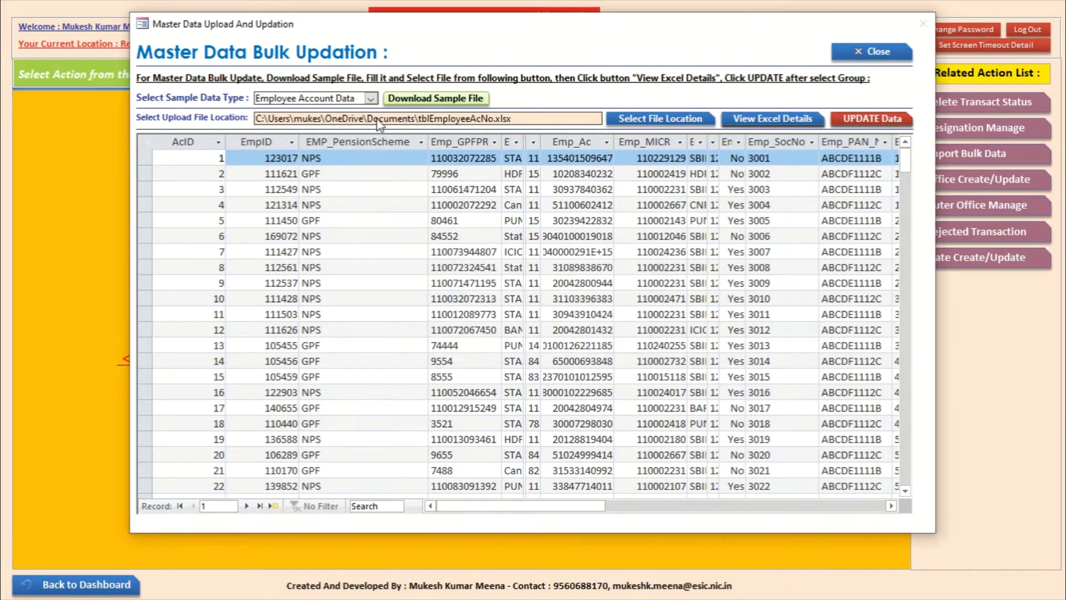
Step: Load the 56 rows of tblEmployeeAddress.xlsx as Employee Address Data
left_click(371, 98)
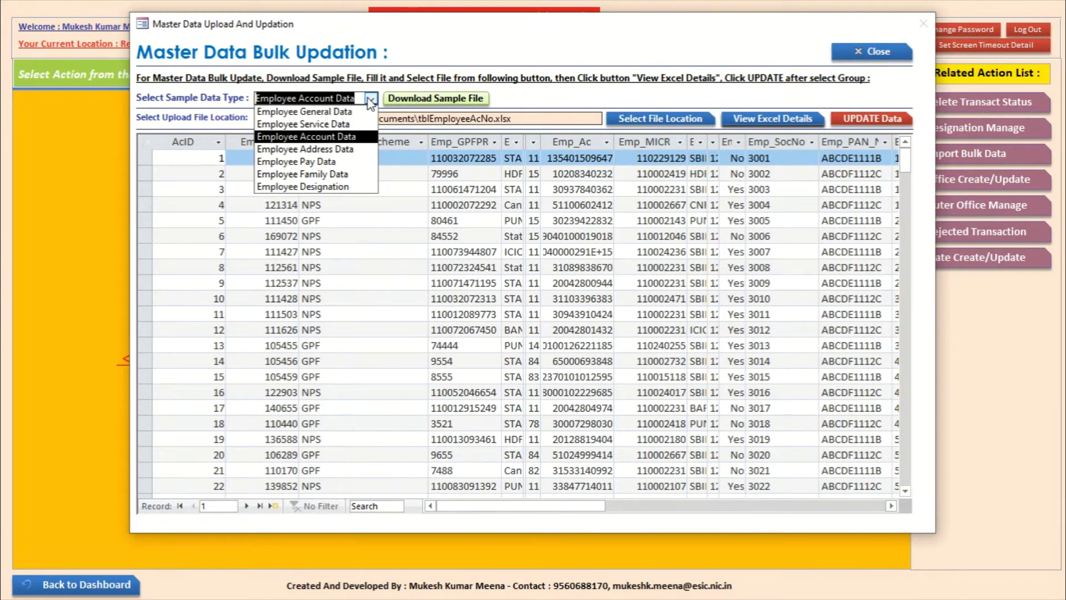
left_click(355, 148)
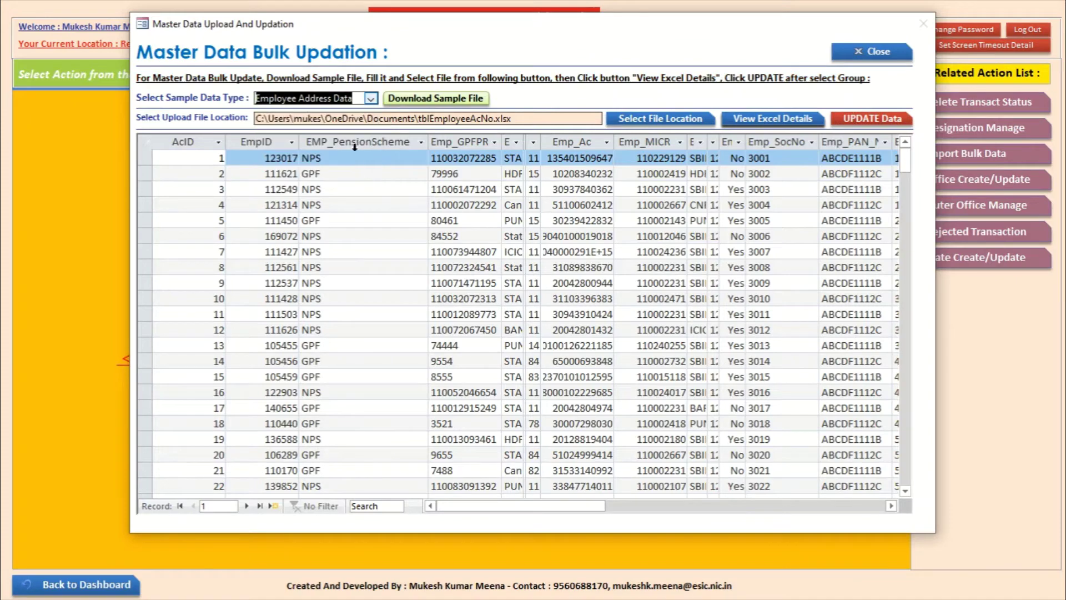
left_click(632, 114)
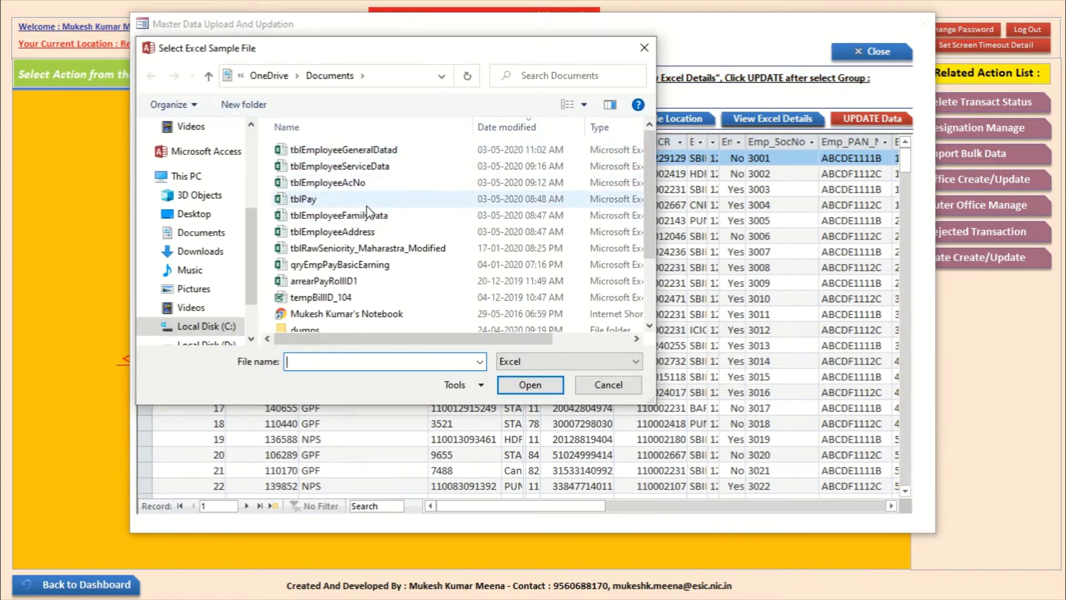
left_click(333, 231)
left_click(531, 385)
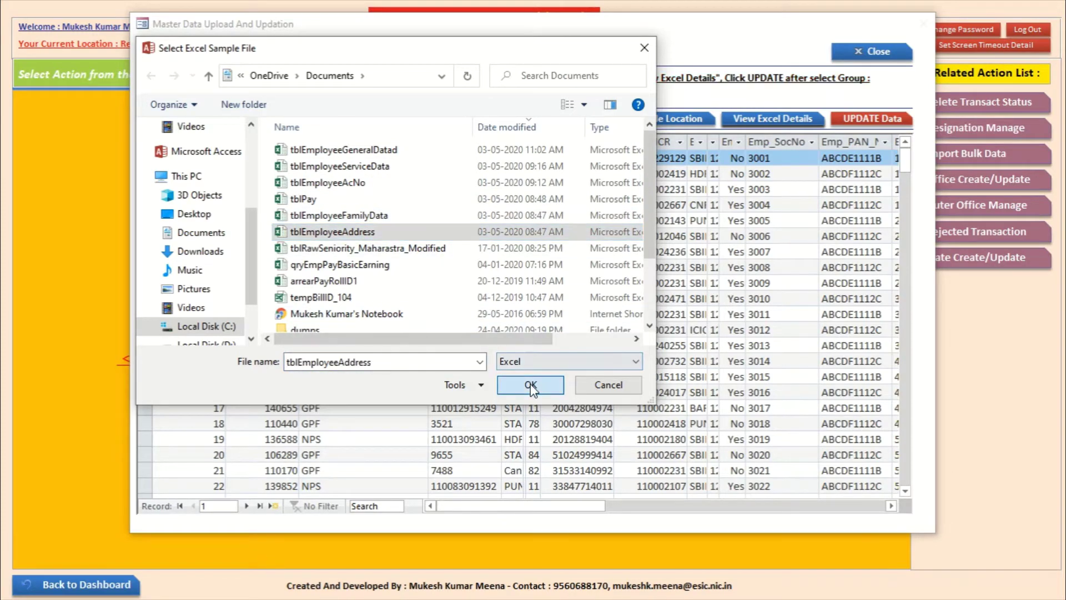
left_click(768, 119)
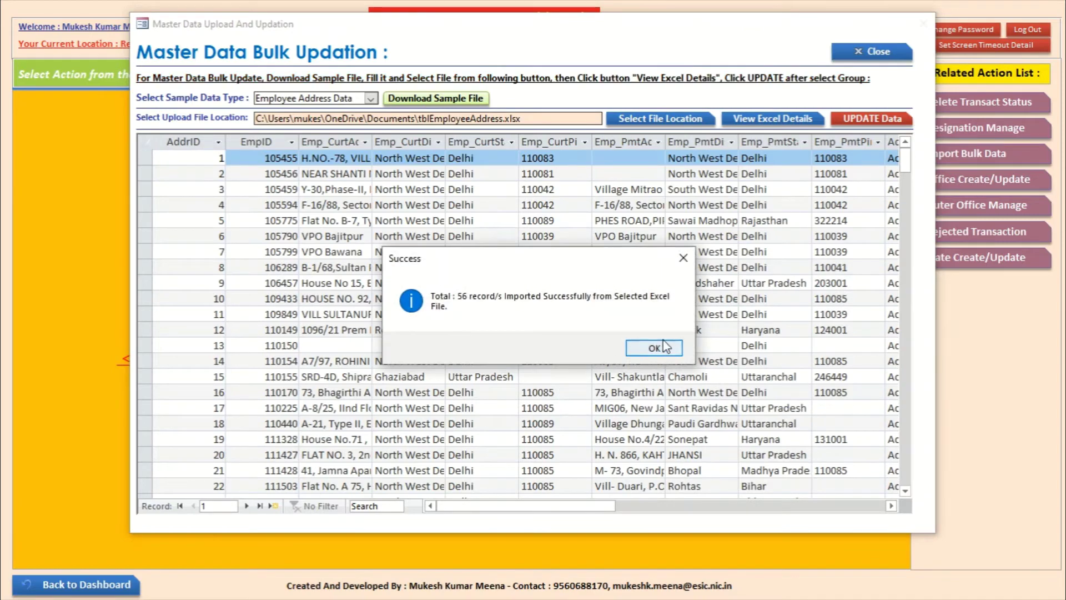
left_click(664, 347)
Step: Confirm updating the 55 employee address records
left_click(877, 118)
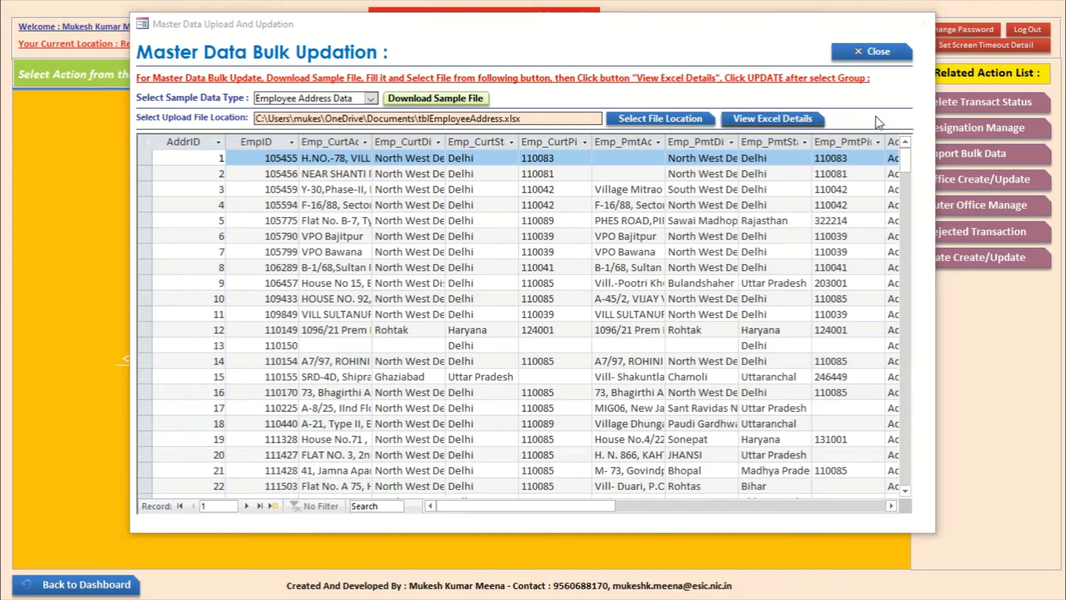
left_click(584, 354)
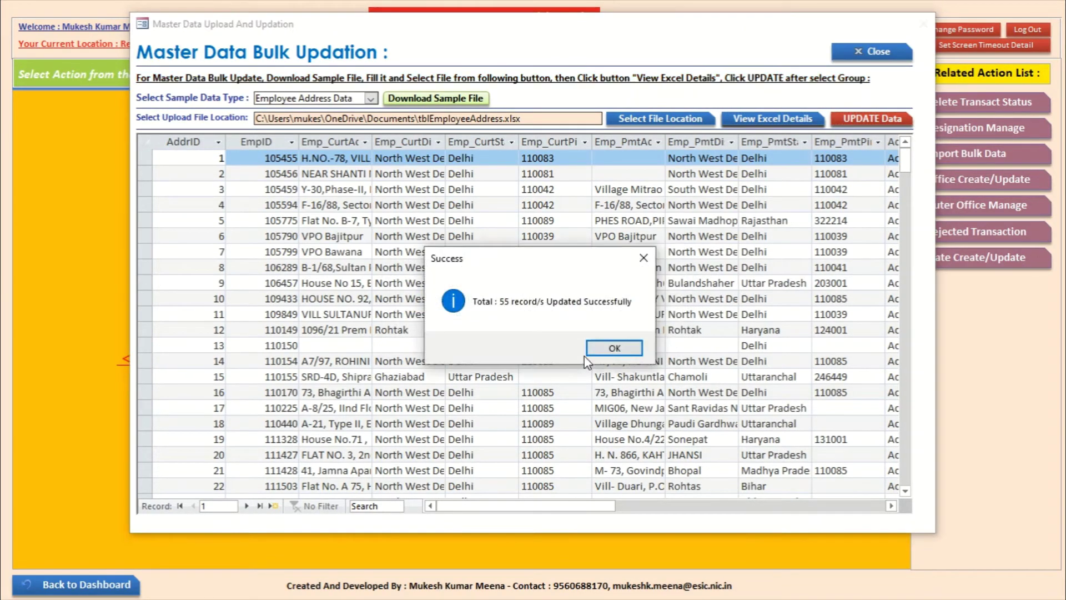
left_click(615, 350)
left_click(371, 99)
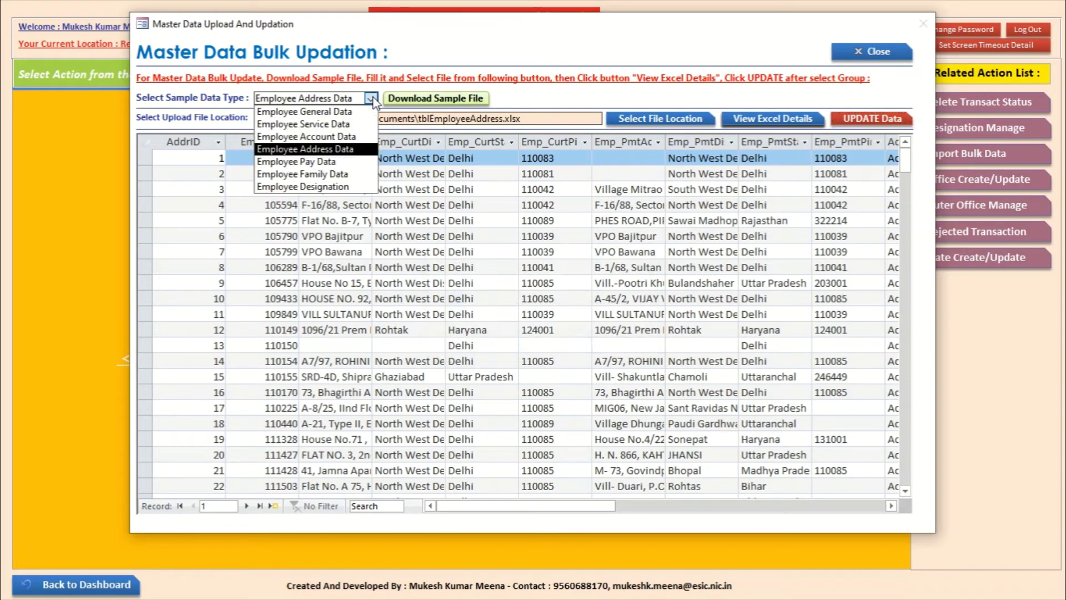
Step: Import the tblPay Excel file as Employee Pay Data and update the pay records
left_click(300, 161)
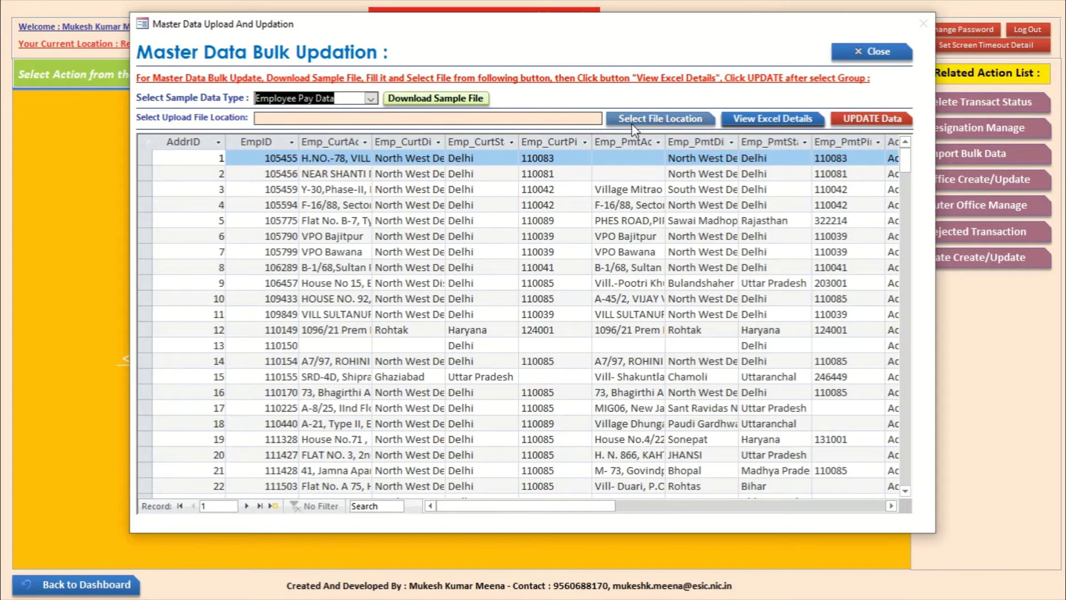
left_click(632, 123)
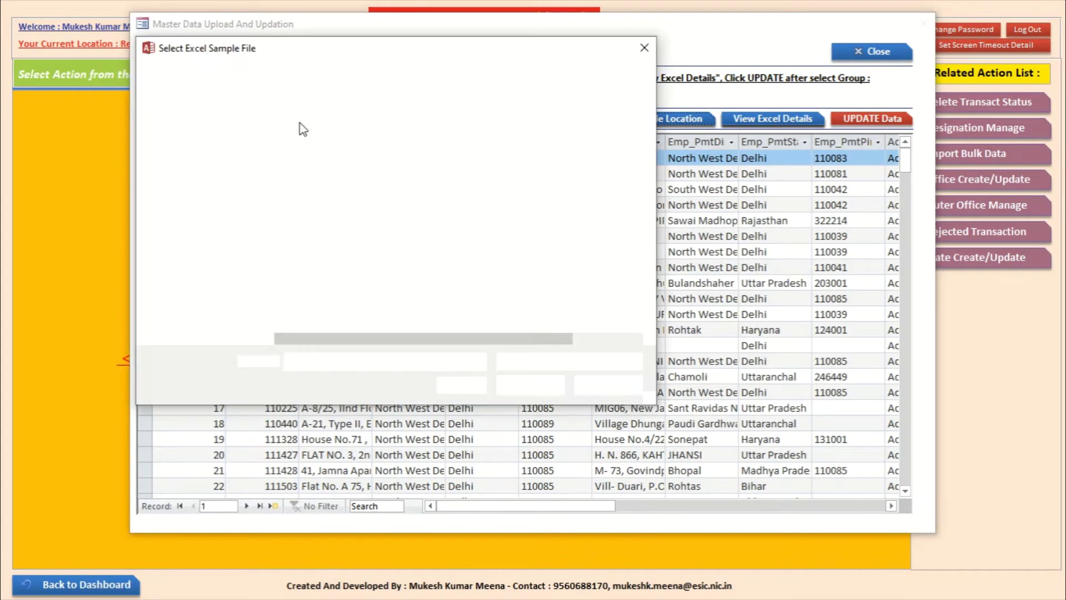
left_click(317, 200)
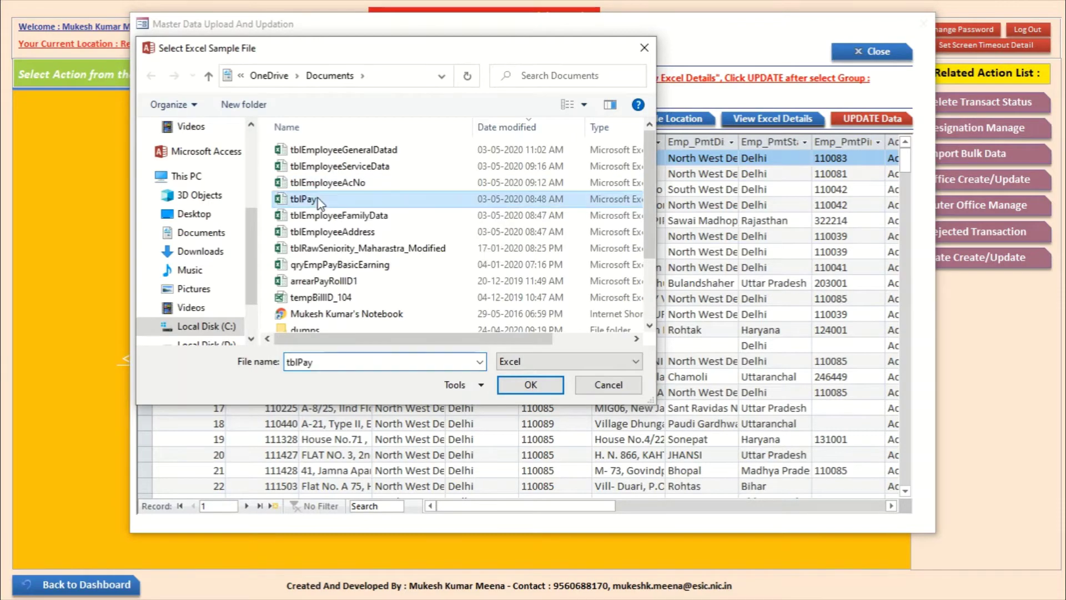
left_click(531, 383)
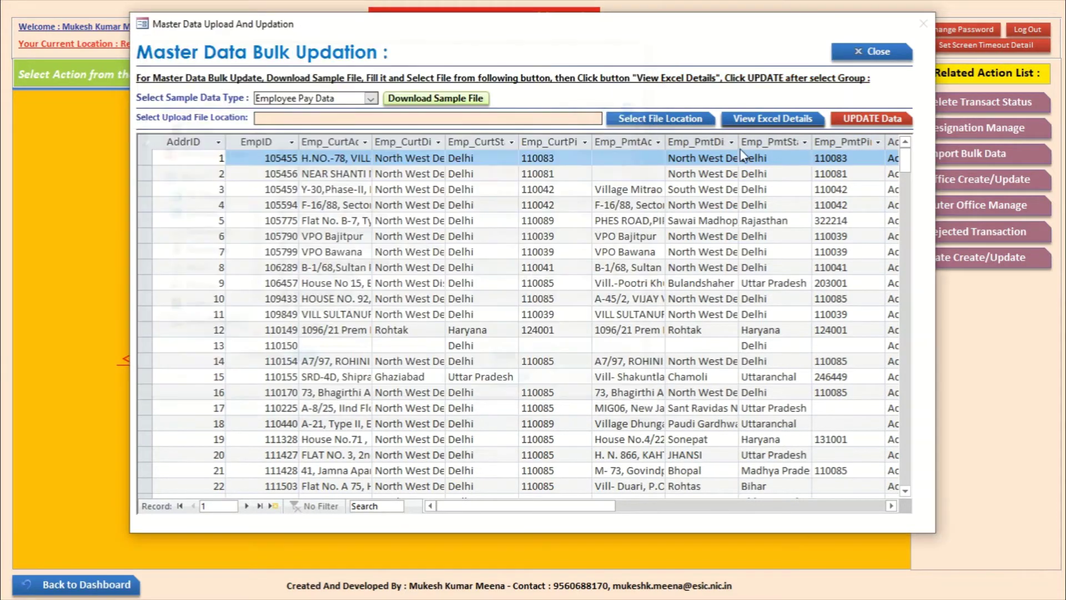
left_click(772, 118)
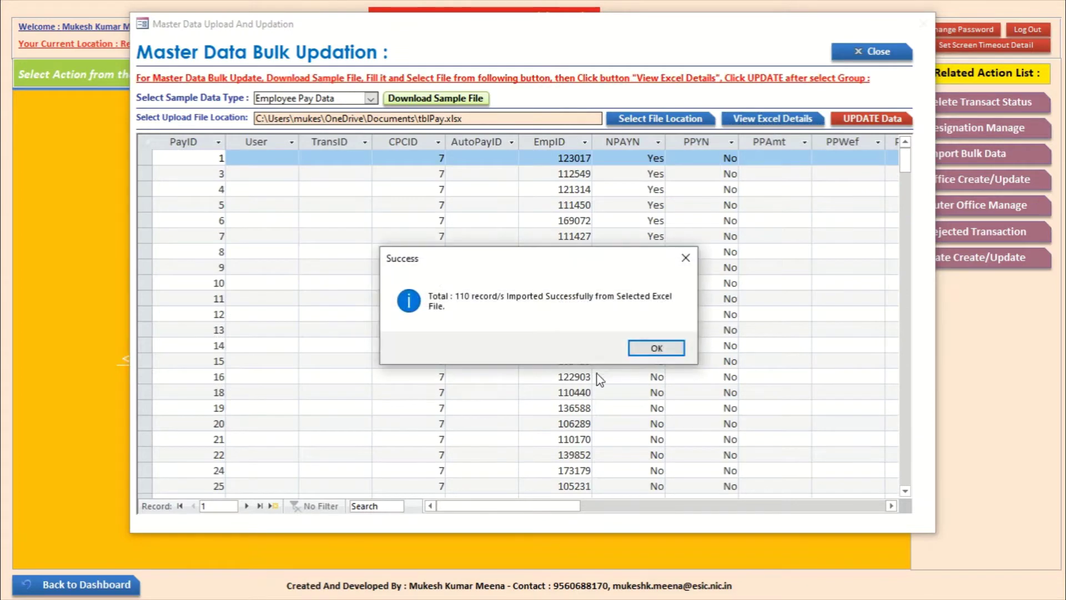
left_click(653, 346)
left_click(868, 119)
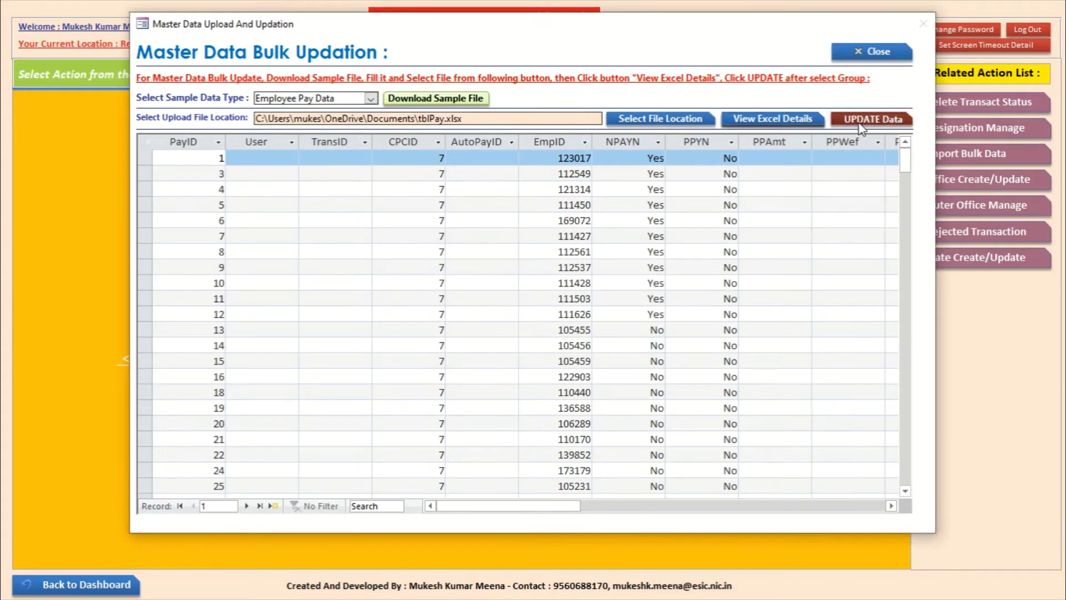
left_click(591, 342)
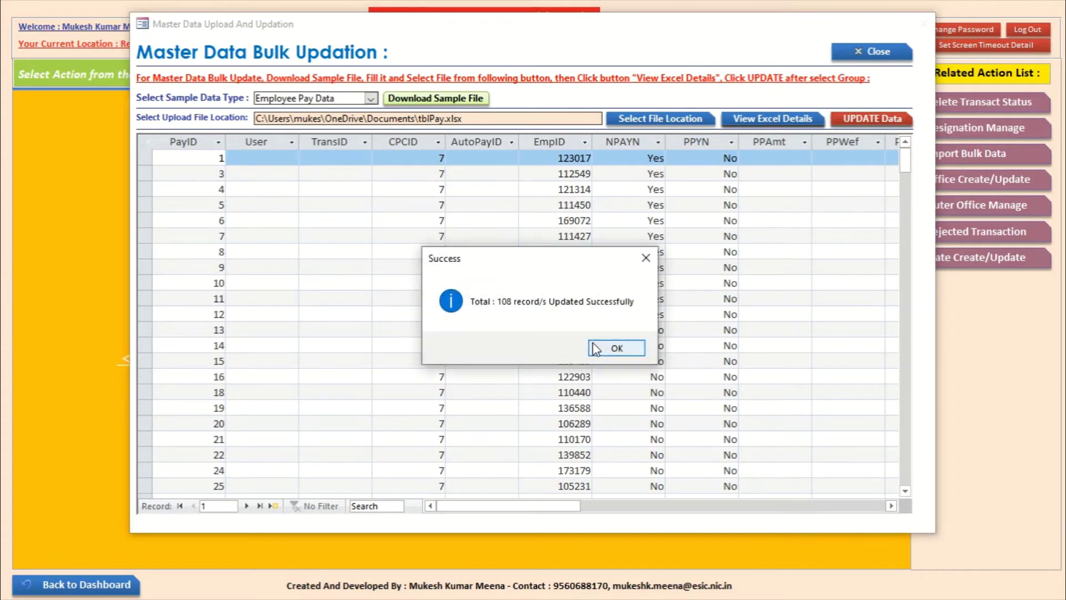
left_click(611, 349)
Step: Import tblEmployeeFamilyData.xlsx as Employee Family Data and commit its one record
left_click(371, 98)
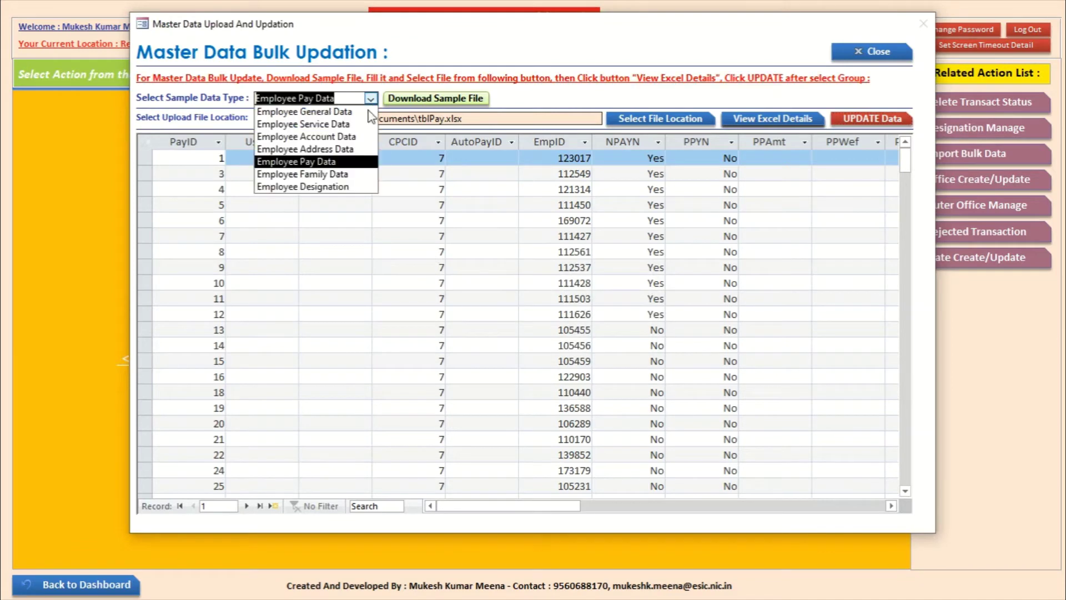
left_click(299, 172)
left_click(620, 116)
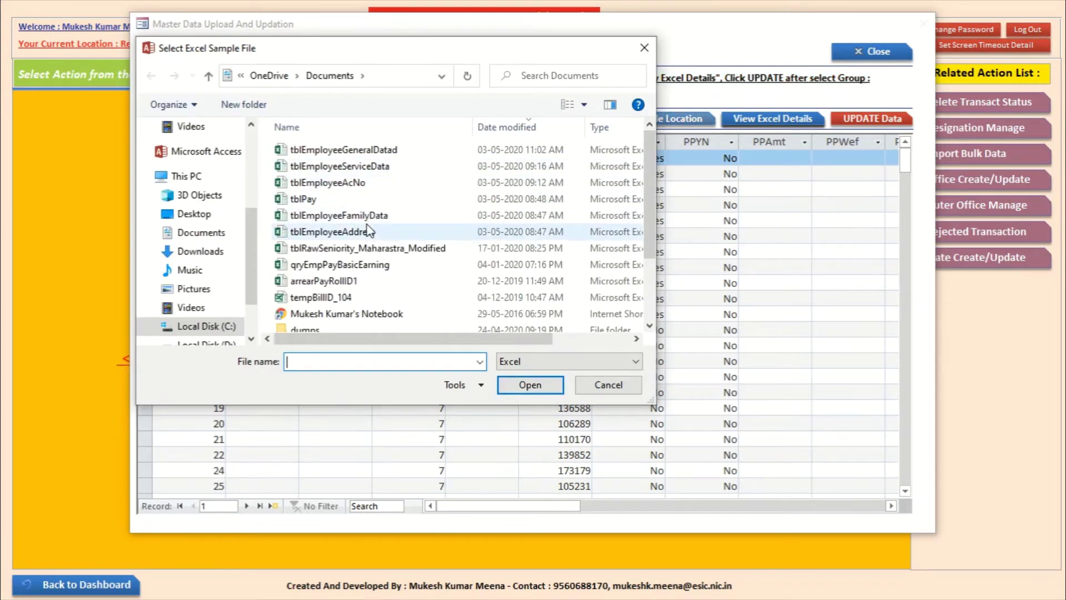
left_click(364, 232)
left_click(369, 218)
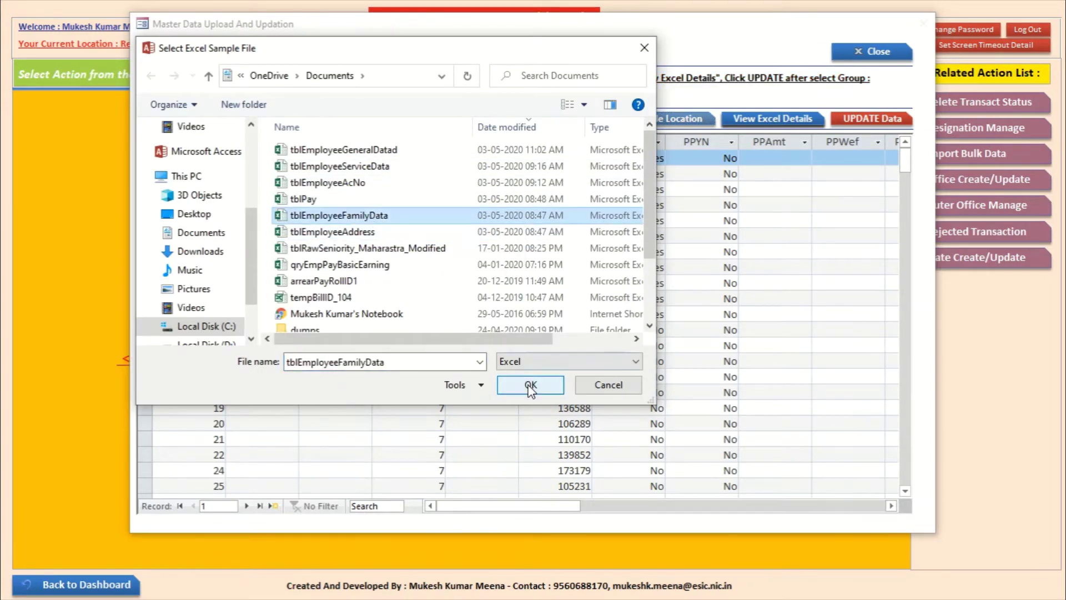
left_click(530, 385)
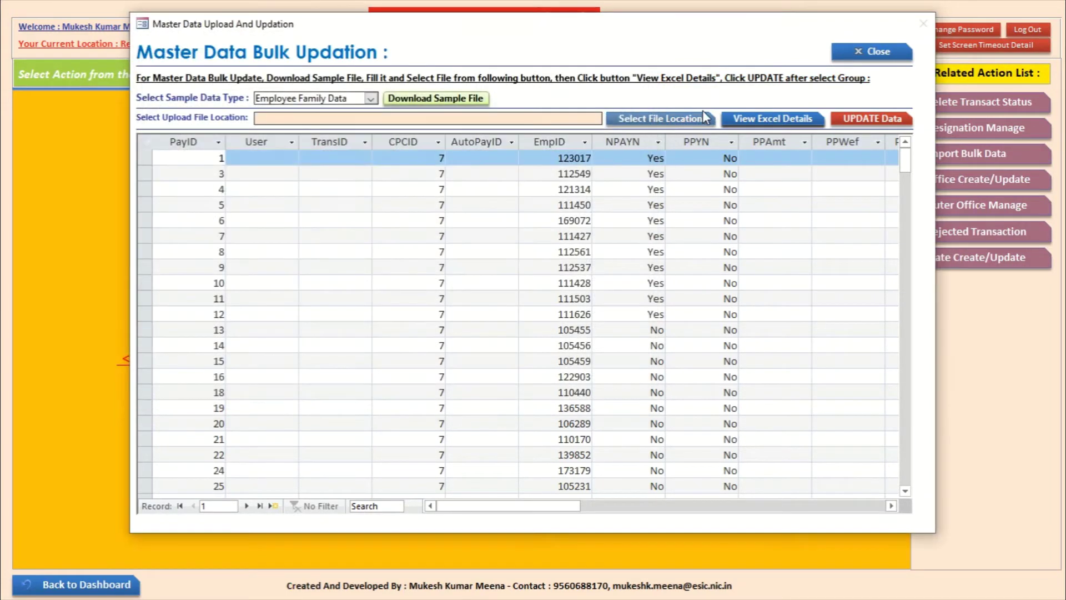
left_click(760, 119)
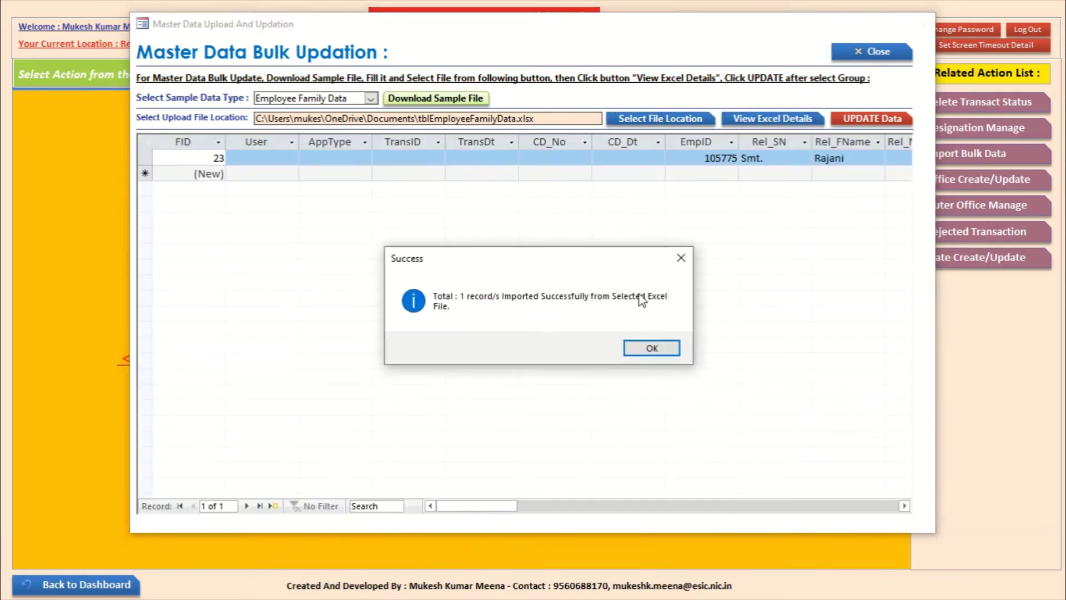
left_click(658, 349)
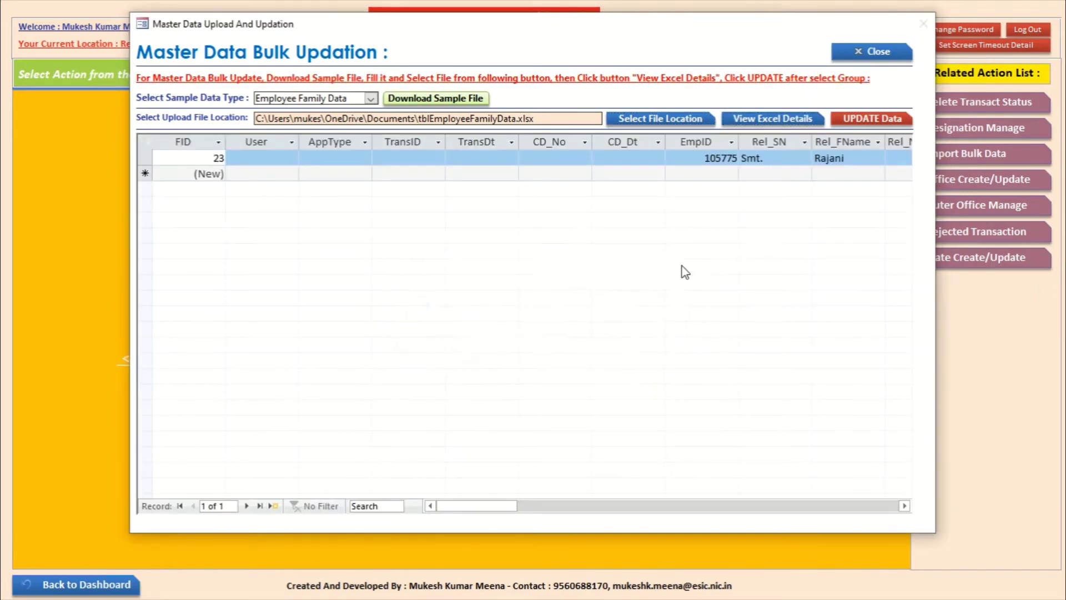
left_click(865, 123)
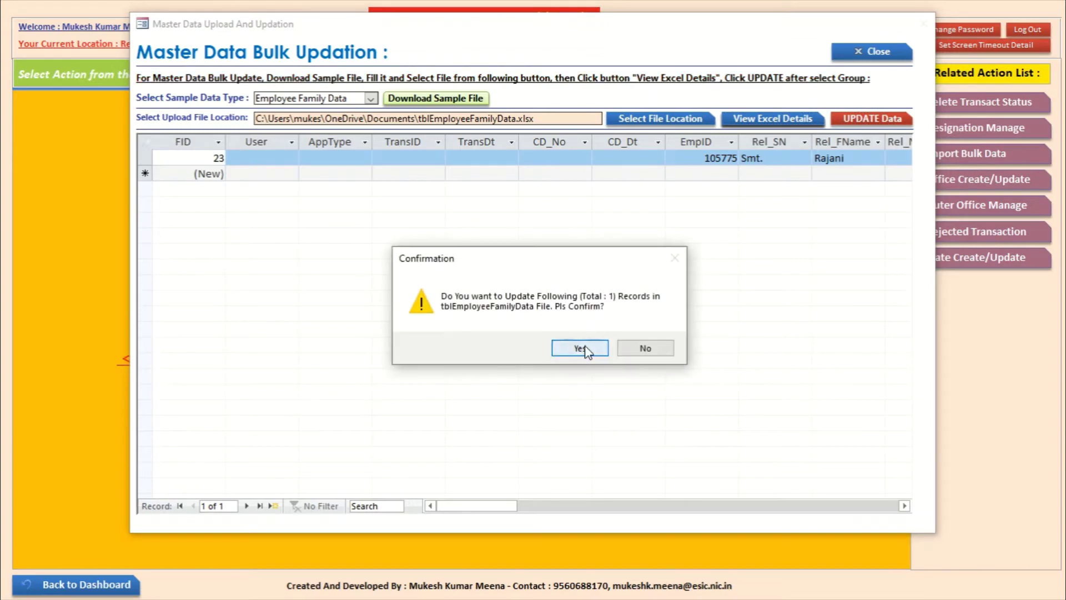
left_click(587, 349)
left_click(600, 349)
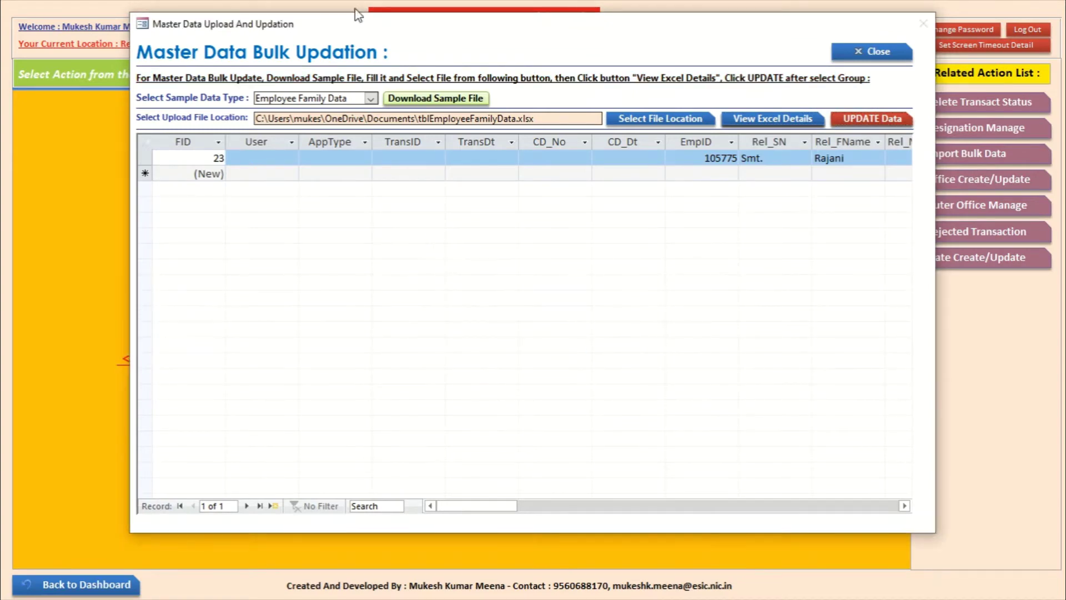
left_click(370, 98)
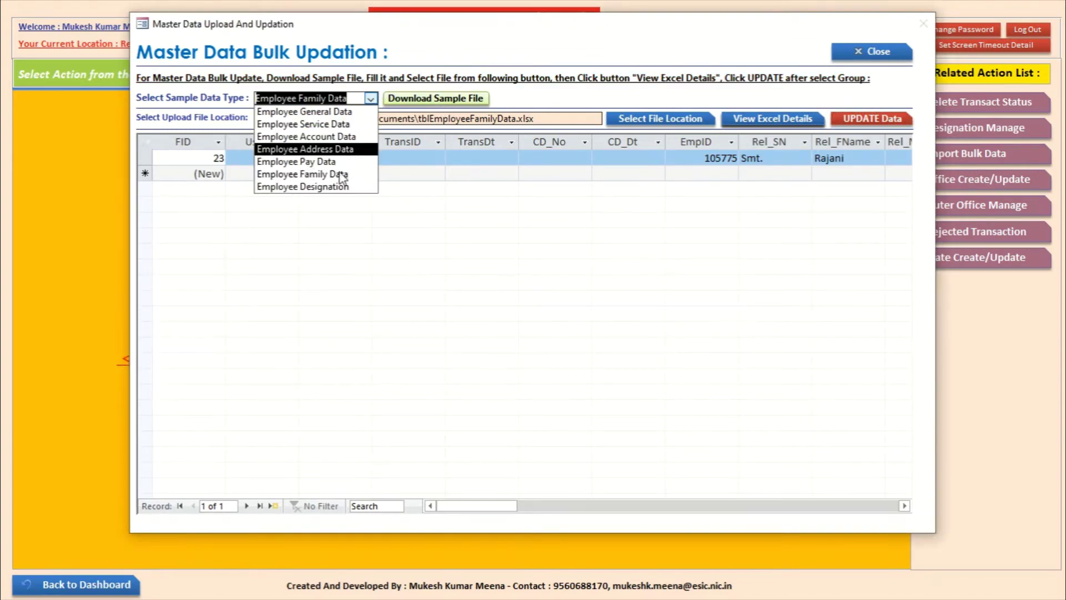
Step: Close Master Data Bulk Updation and go from the main dashboard to the HRMS Dashboard
left_click(886, 57)
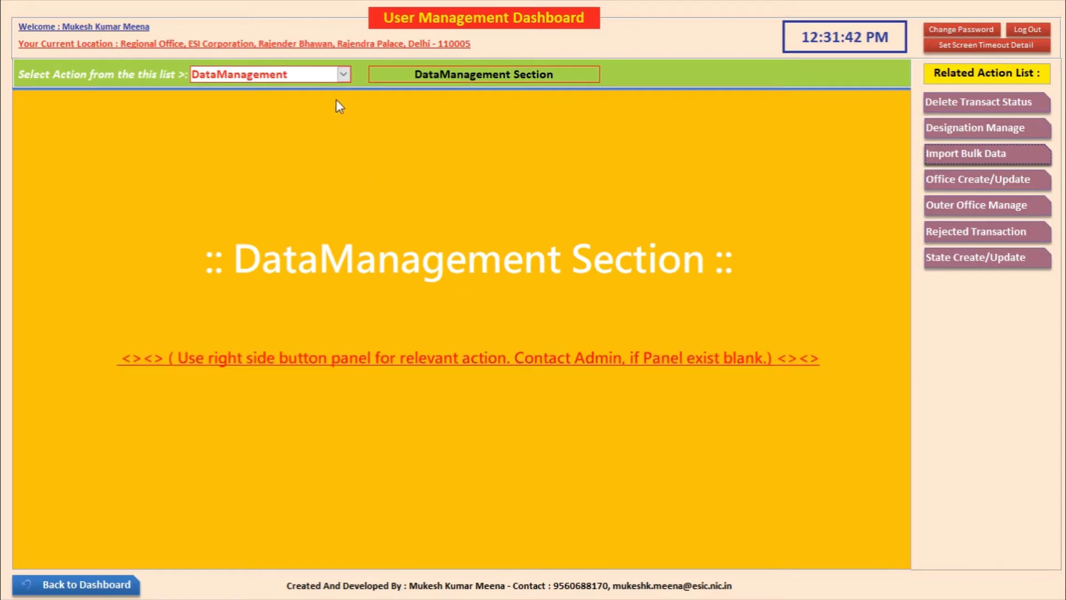
left_click(85, 593)
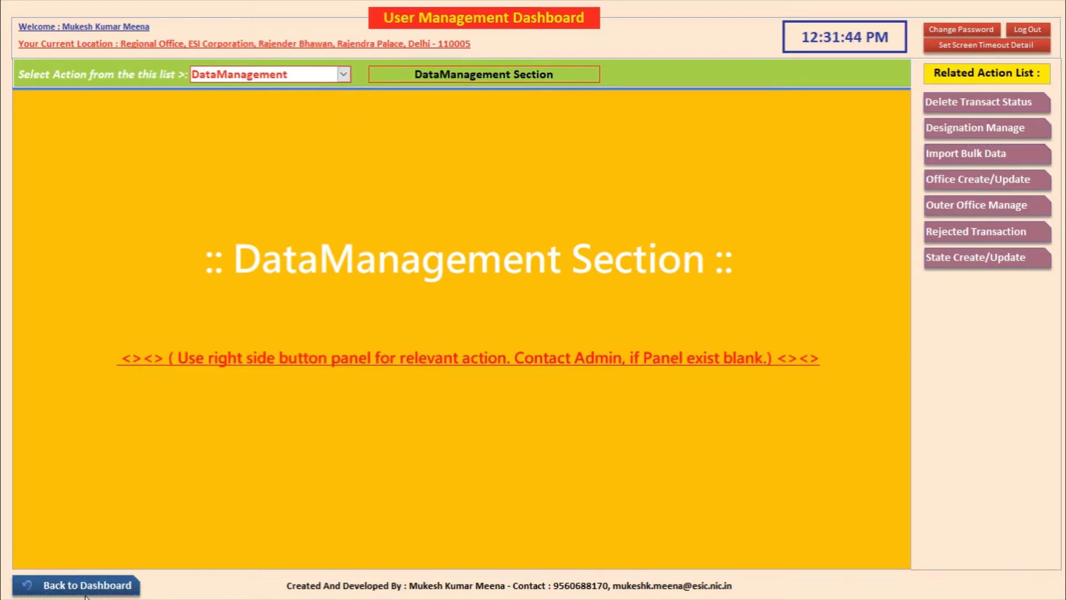
left_click(315, 257)
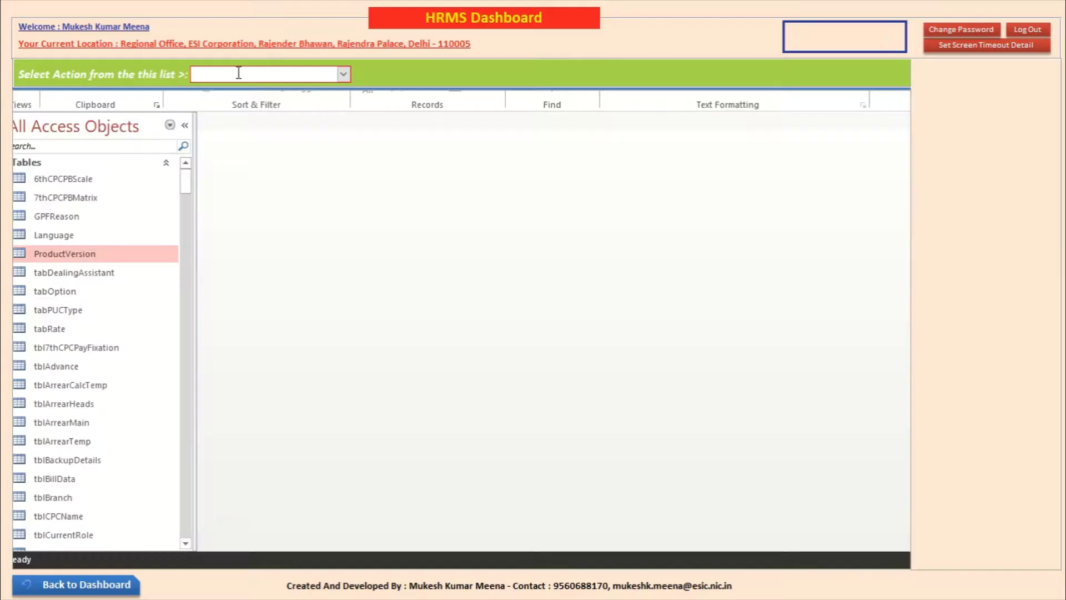
Step: Open an employee's master record from EmployeeData and review Official through Address tabs to Documents
left_click(344, 74)
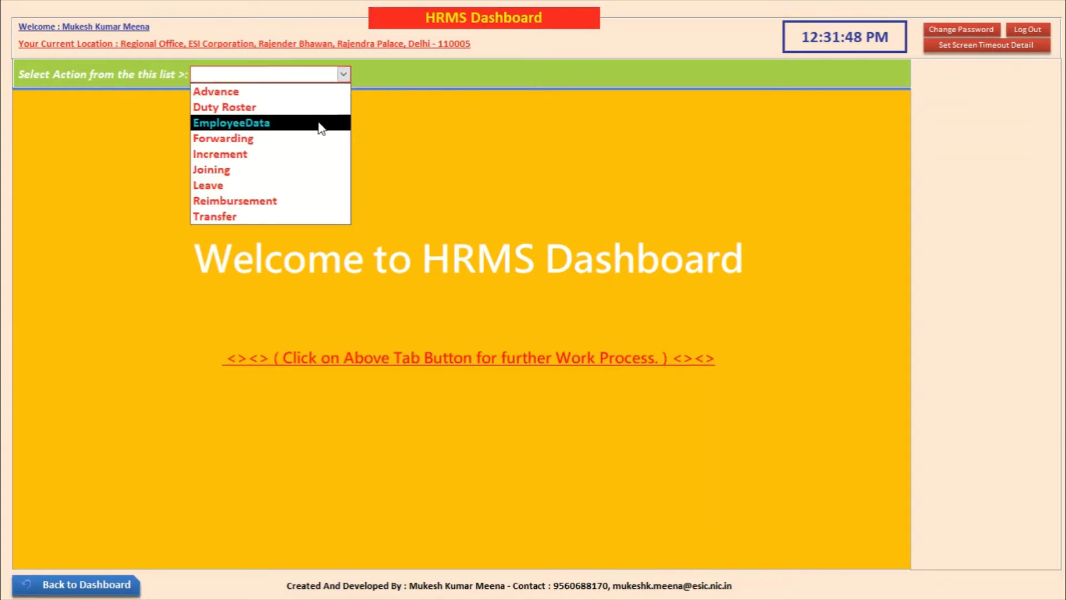
left_click(319, 123)
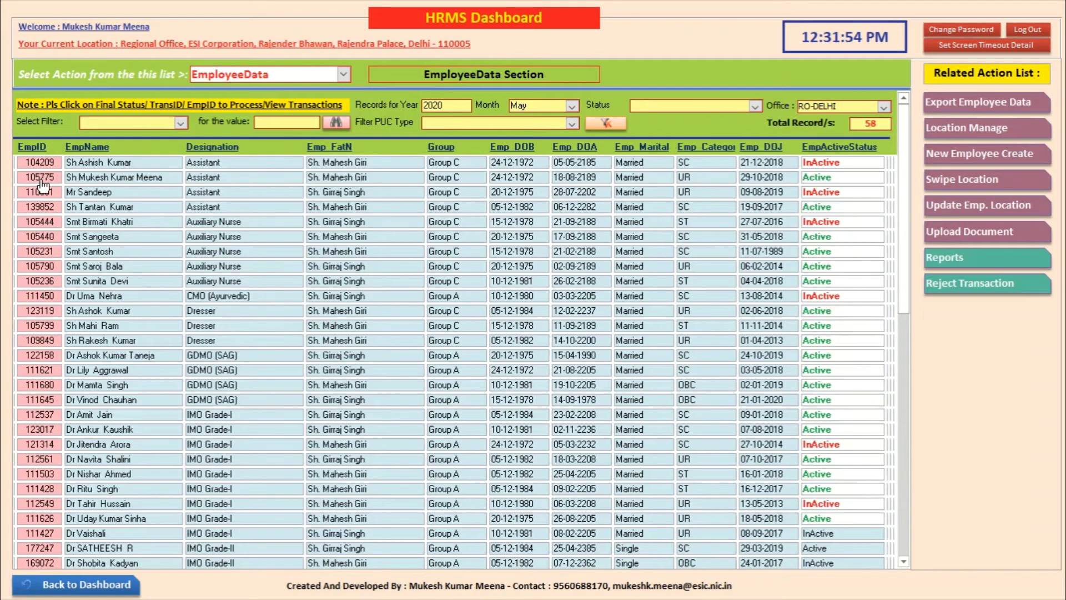
left_click(222, 253)
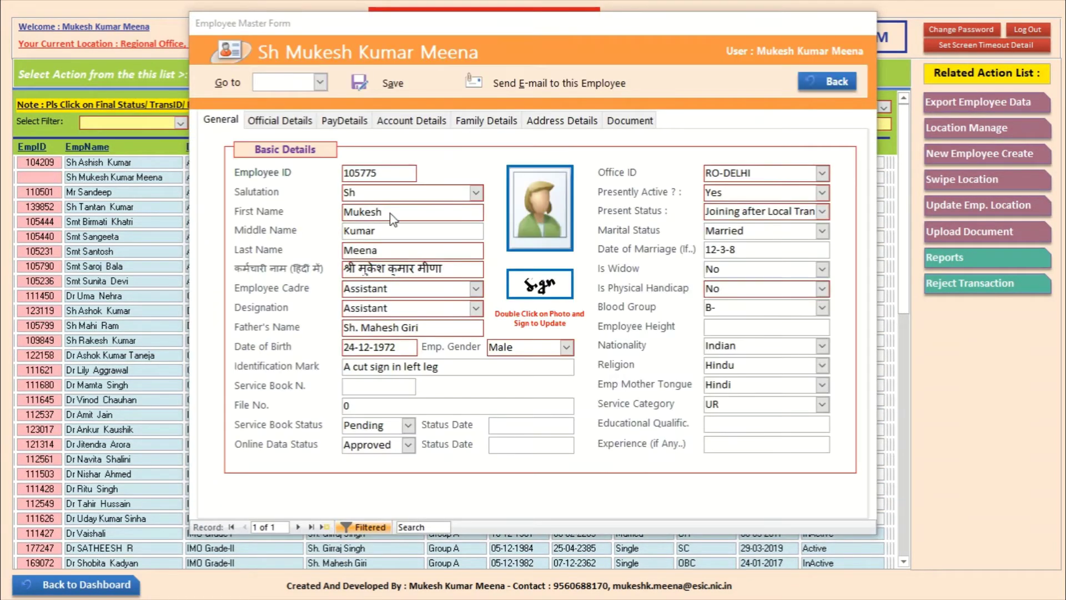
left_click(281, 121)
left_click(344, 120)
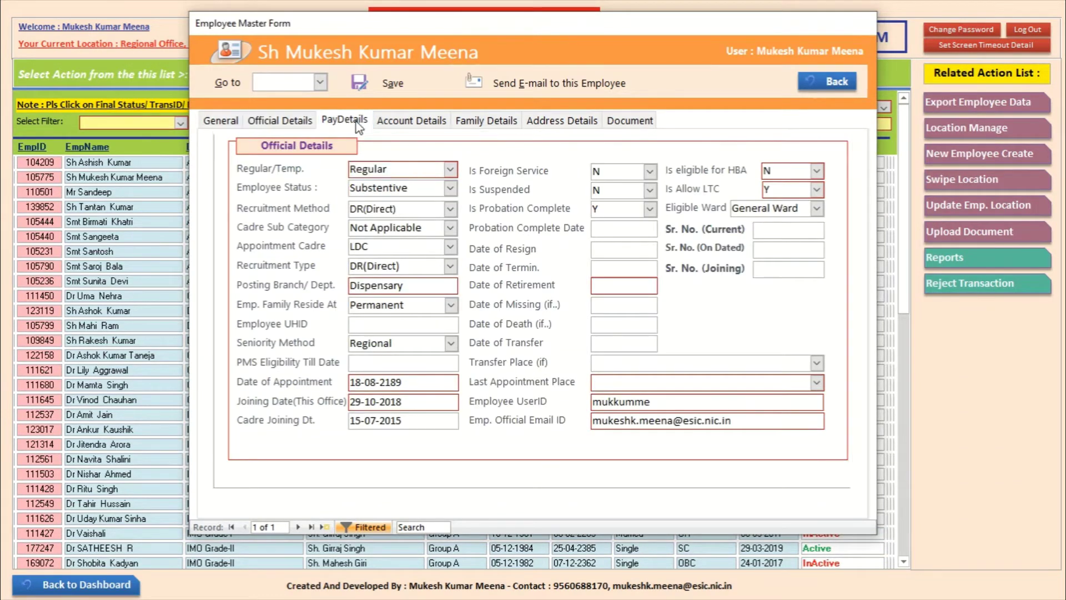
left_click(414, 123)
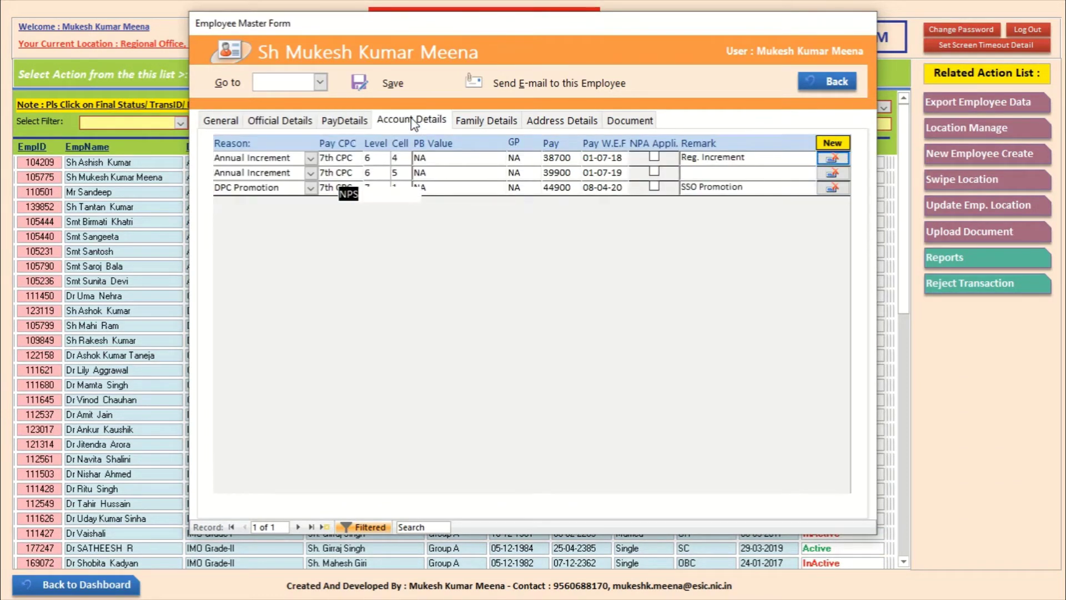
left_click(492, 122)
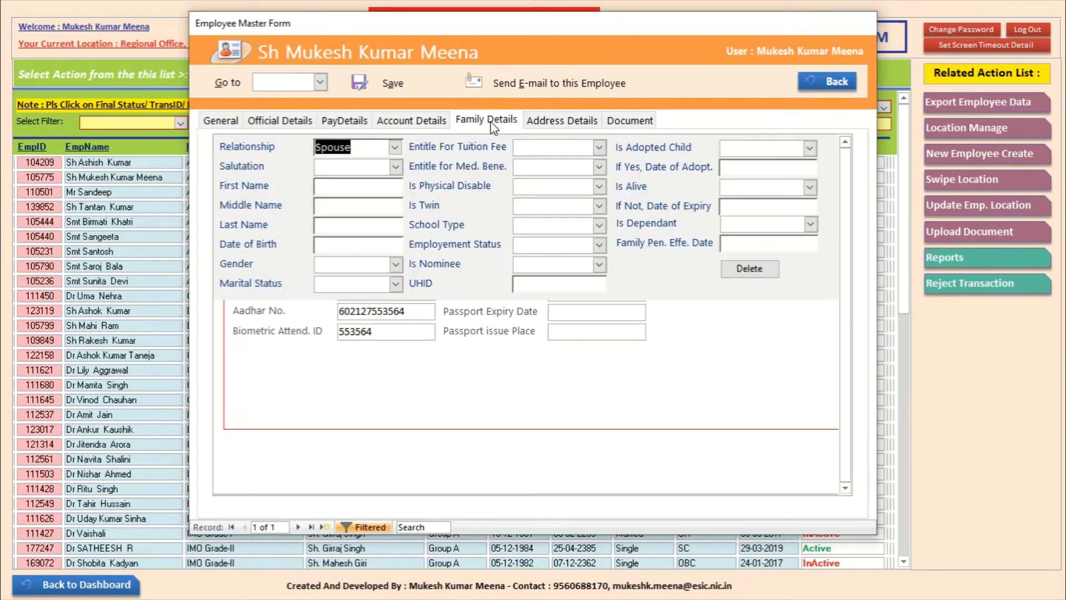
left_click(562, 123)
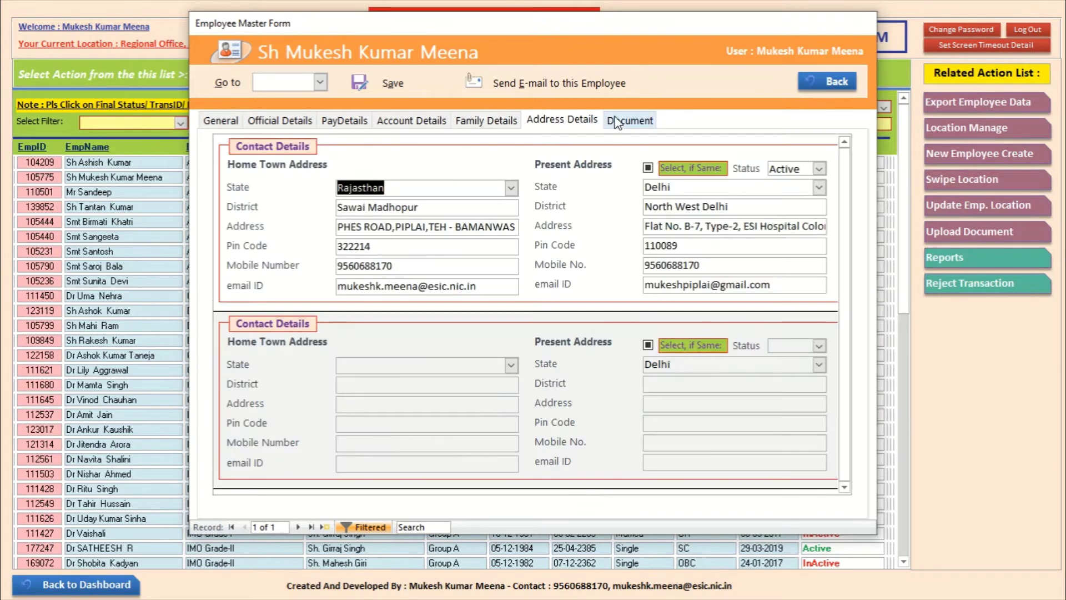
left_click(632, 121)
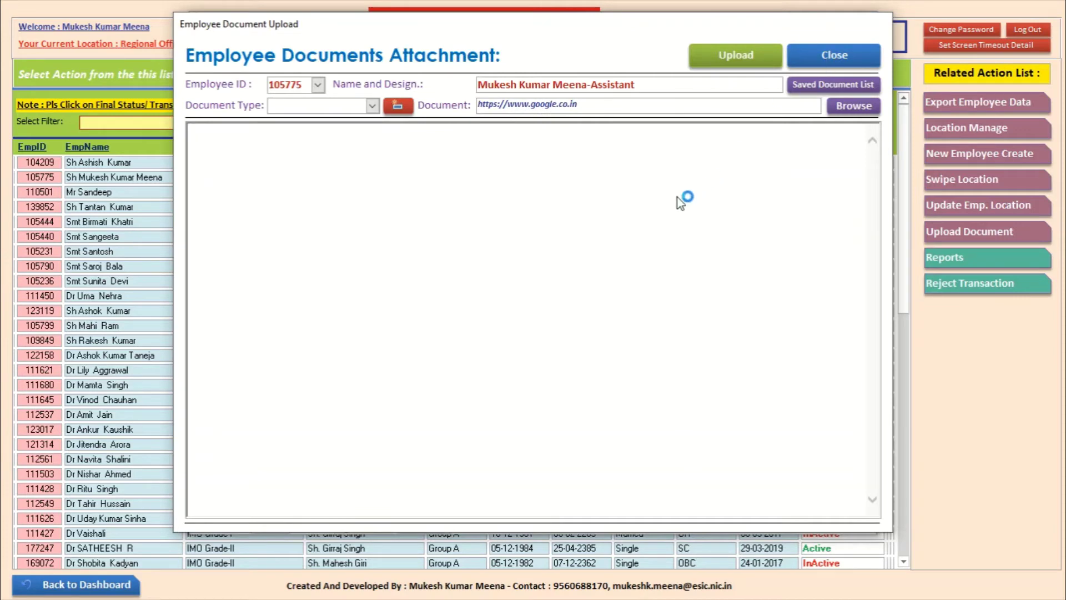
Step: Start a new attachment with PAN Card as the document type and bring up the file picker
left_click(818, 55)
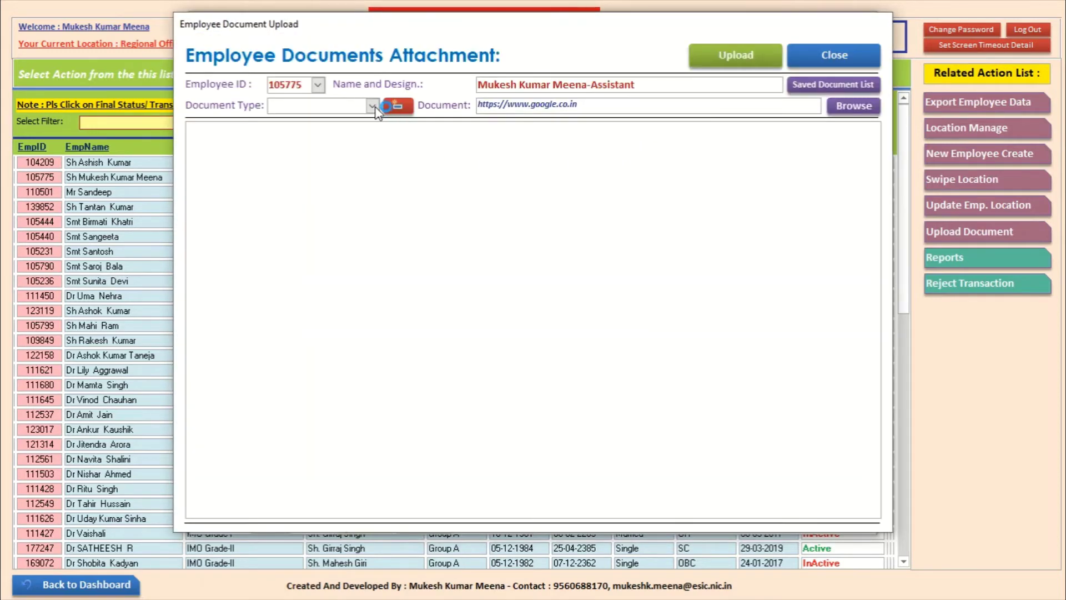
left_click(373, 106)
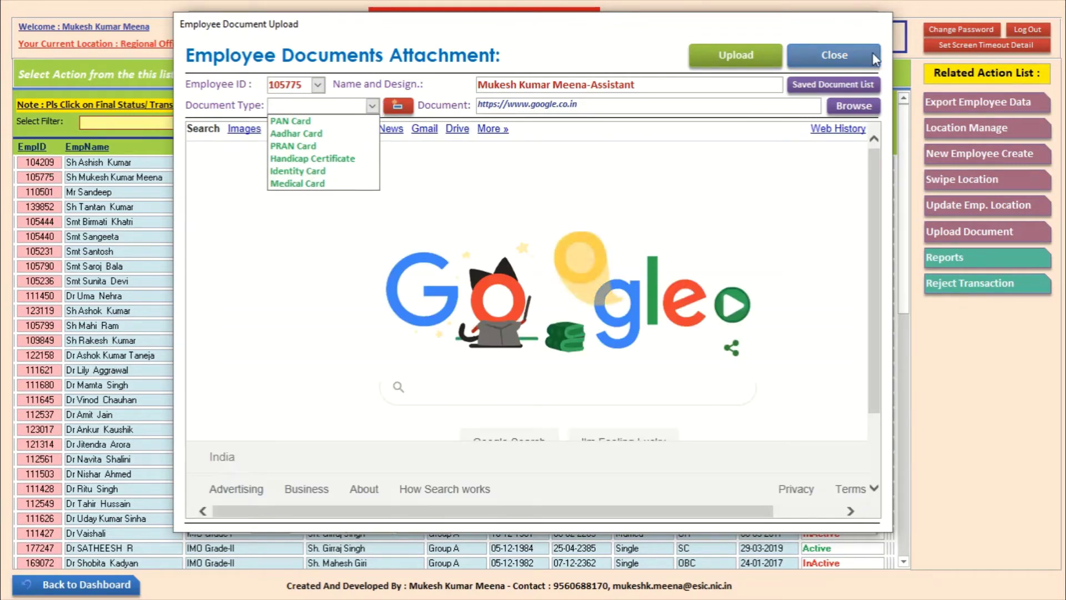
left_click(848, 51)
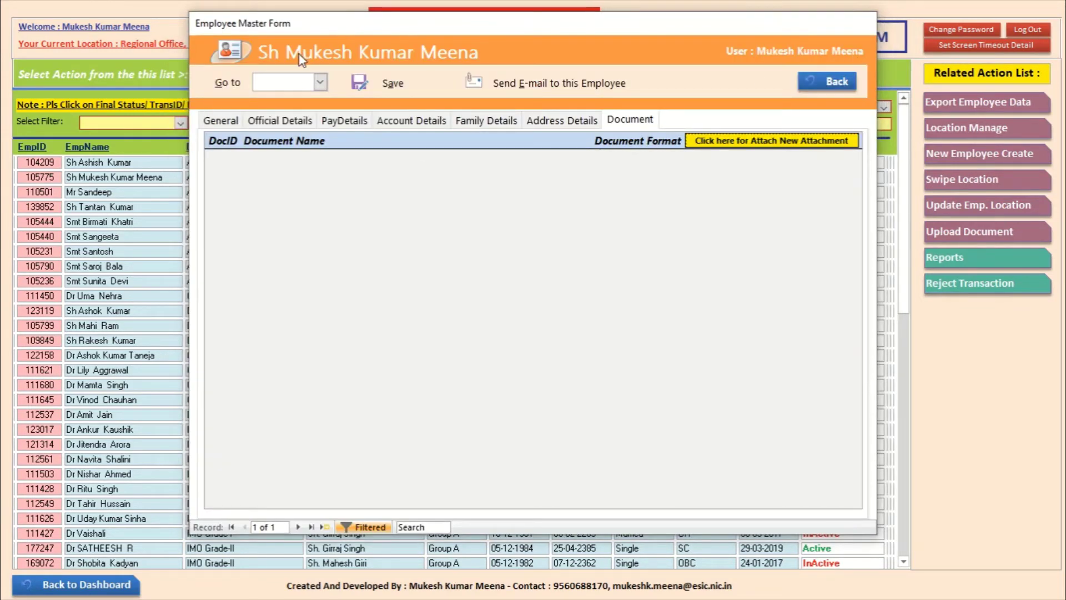
left_click(734, 141)
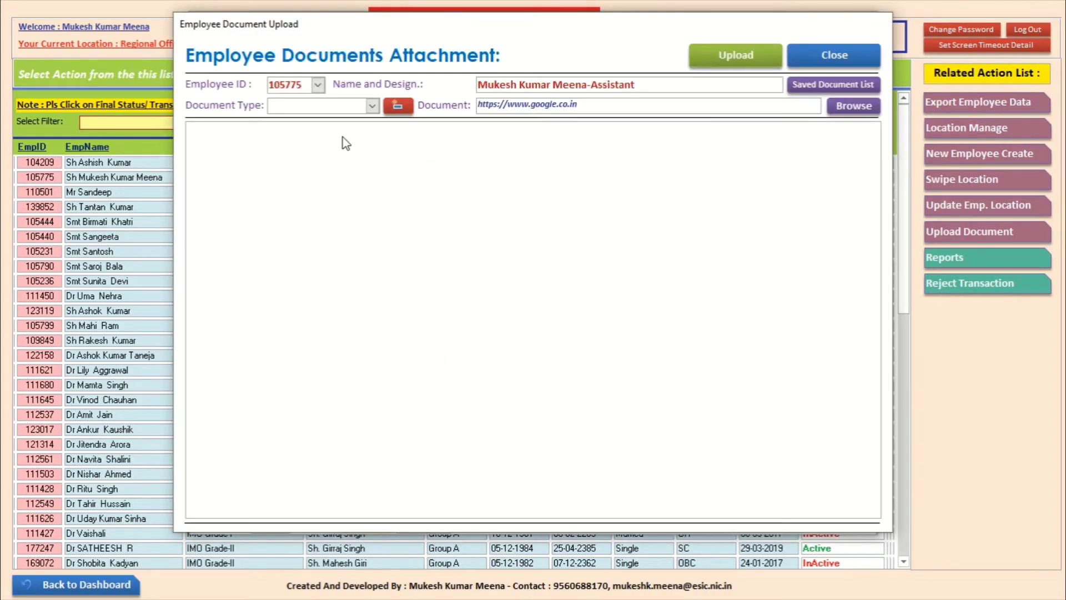
left_click(397, 105)
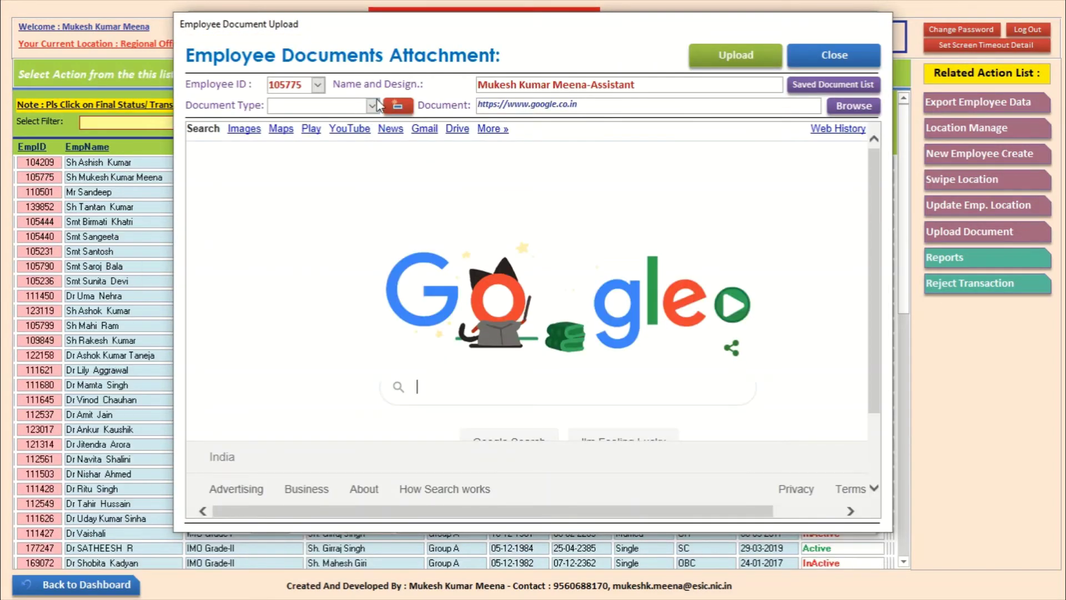
left_click(372, 106)
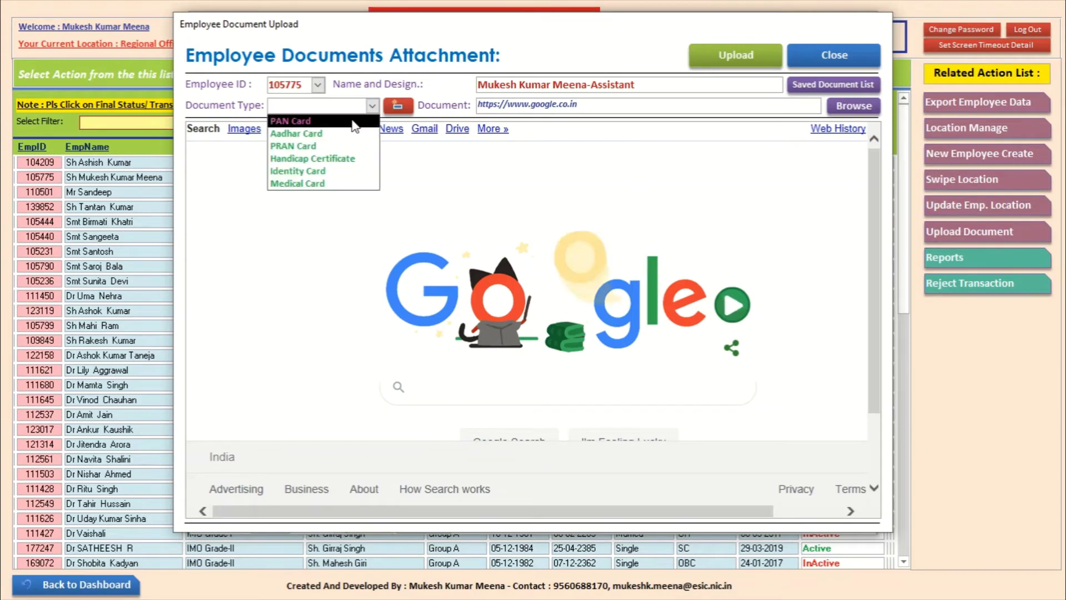
left_click(354, 125)
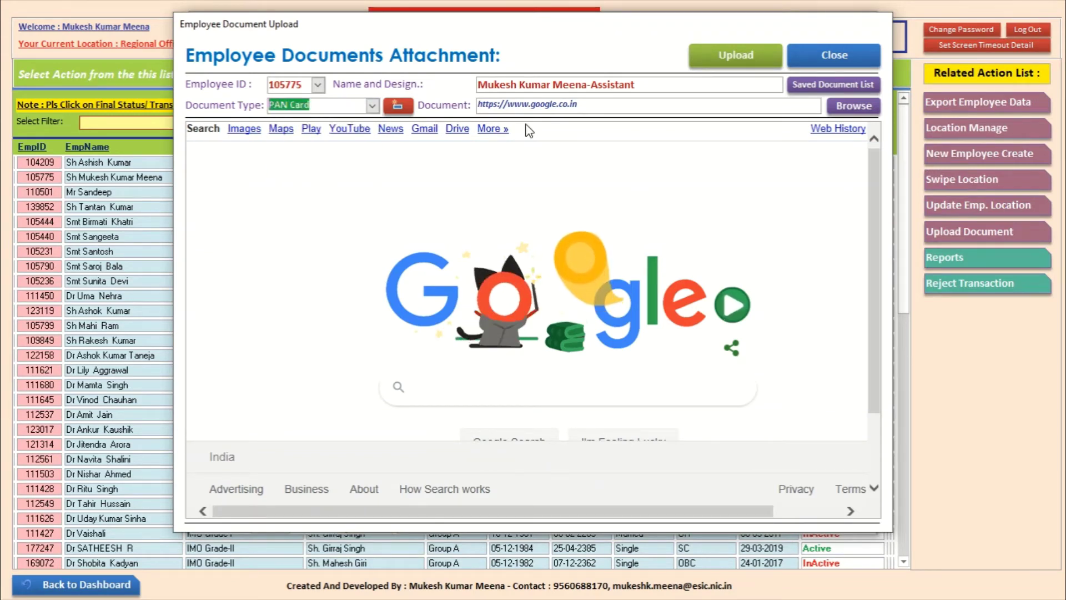
left_click(870, 114)
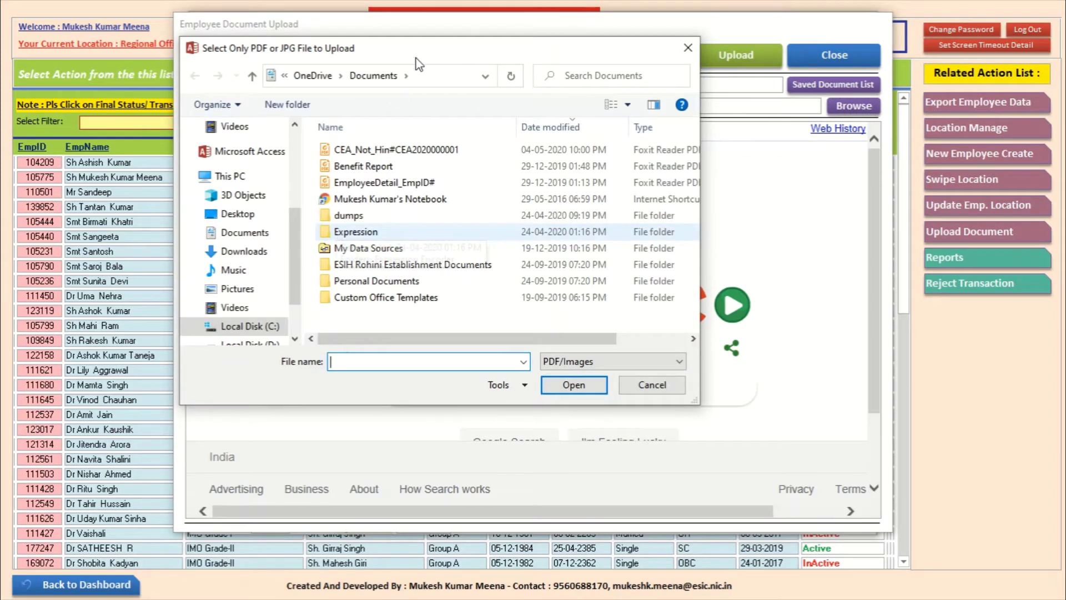
Step: Choose the EmployeeDetail_EmpID# file under PDF/Images and confirm it for attachment
left_click_drag(431, 53, 459, 127)
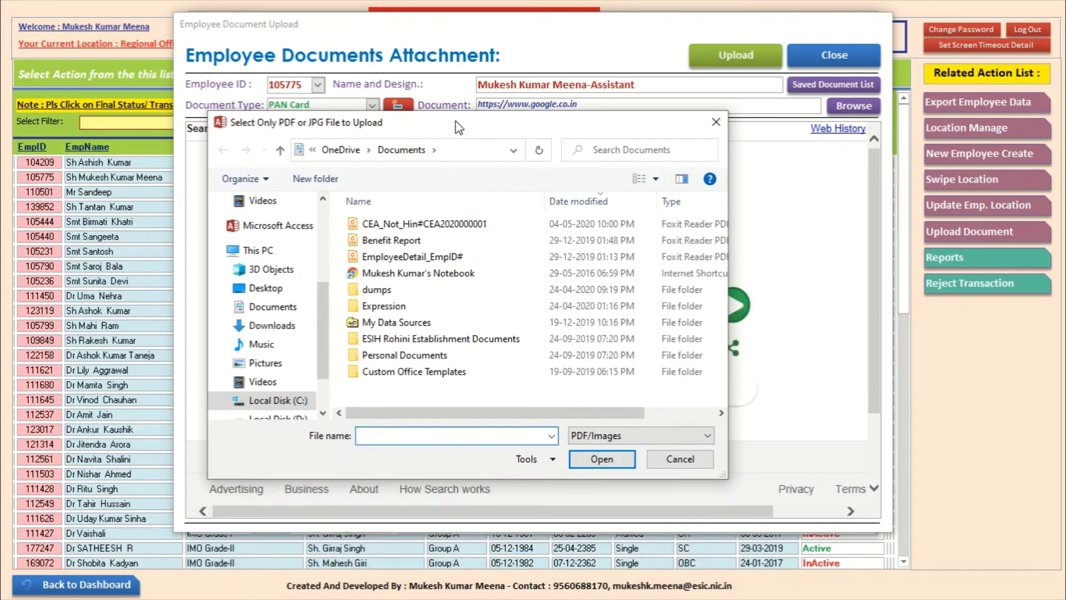
left_click(595, 436)
left_click(596, 435)
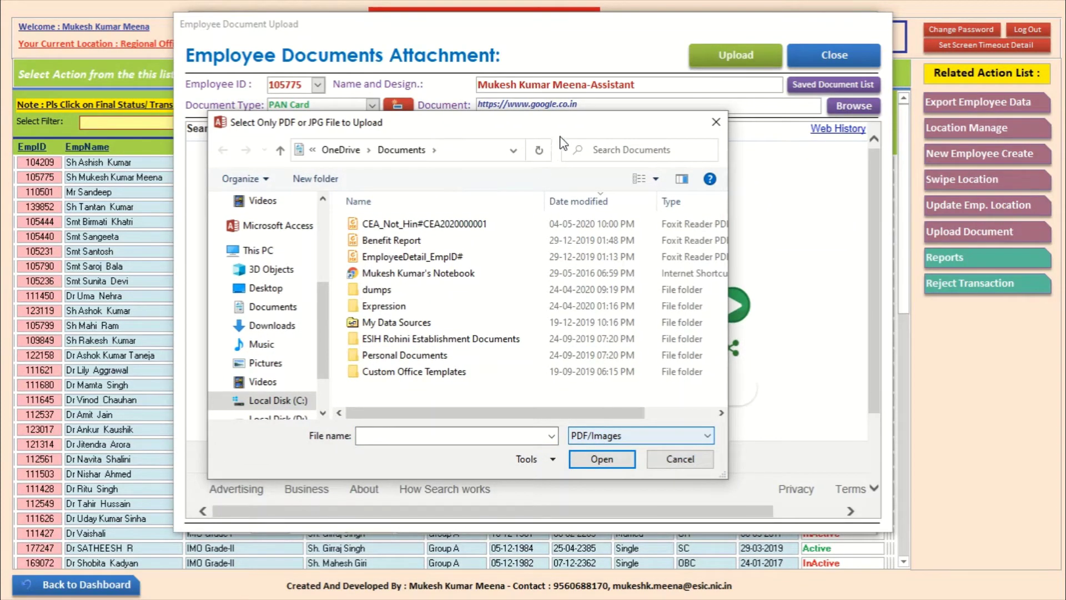
mouse_move(561, 126)
left_mouse_down()
mouse_move(606, 210)
mouse_move(562, 133)
mouse_move(570, 170)
mouse_move(564, 131)
left_mouse_up()
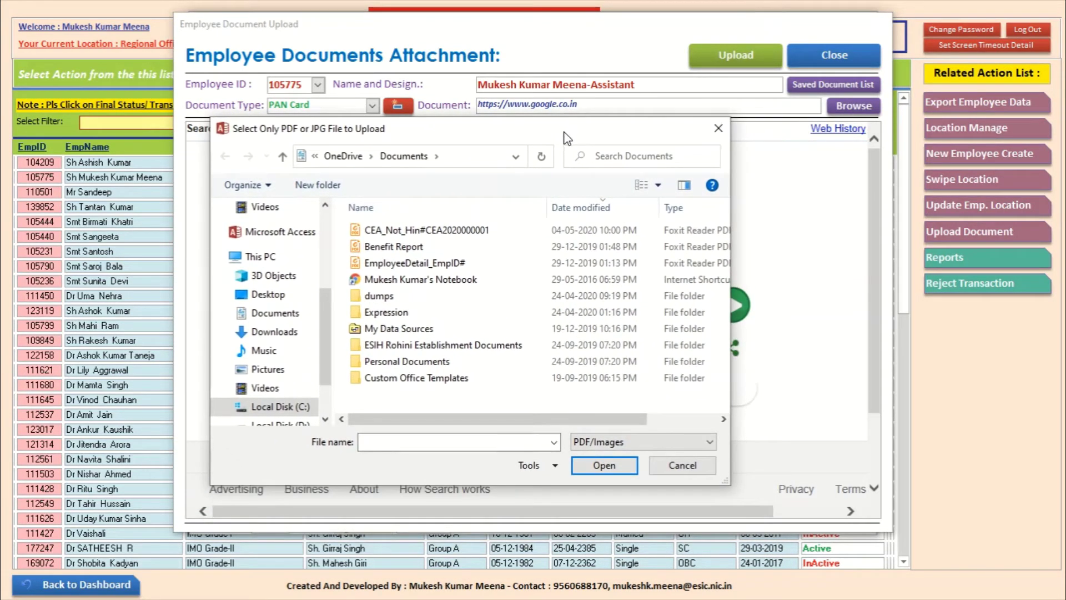
left_click(438, 265)
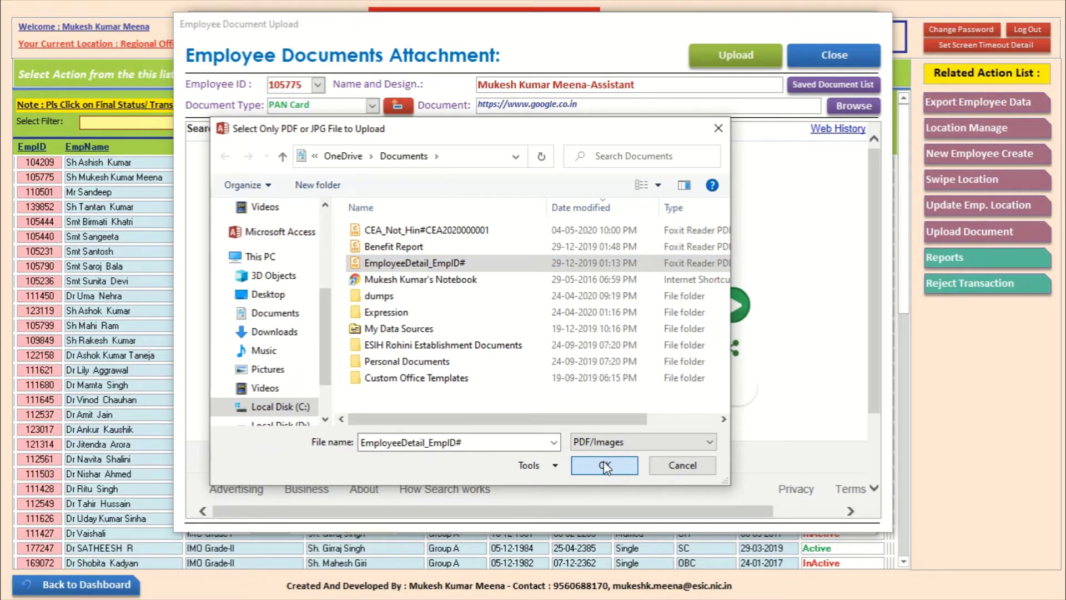
left_click(604, 462)
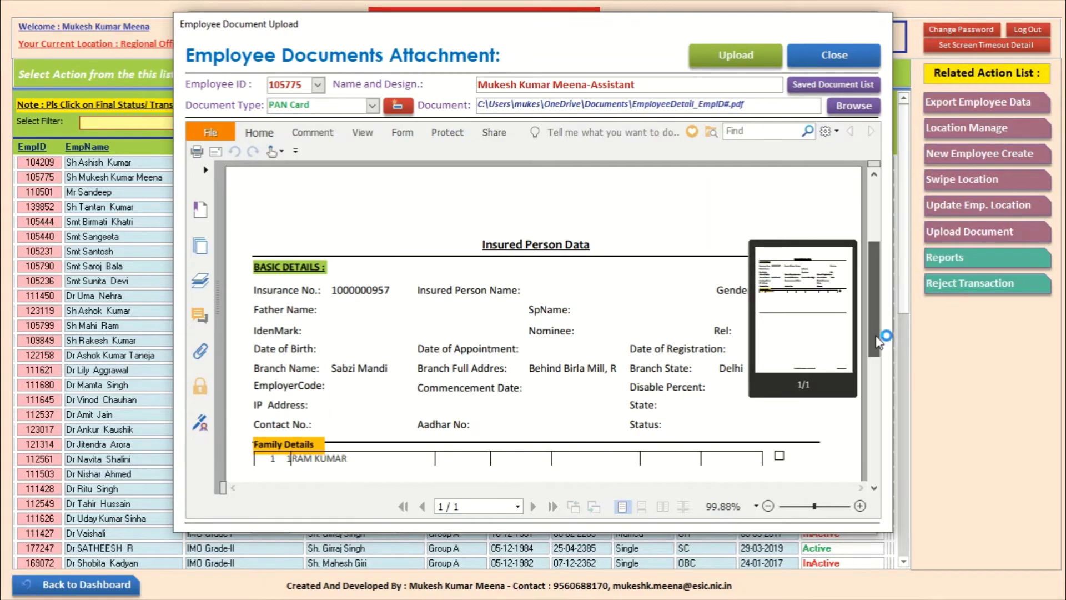
Step: Upload the PAN Card document and acknowledge the success message
mouse_move(874, 239)
left_mouse_down()
mouse_move(875, 311)
mouse_move(879, 222)
left_mouse_up()
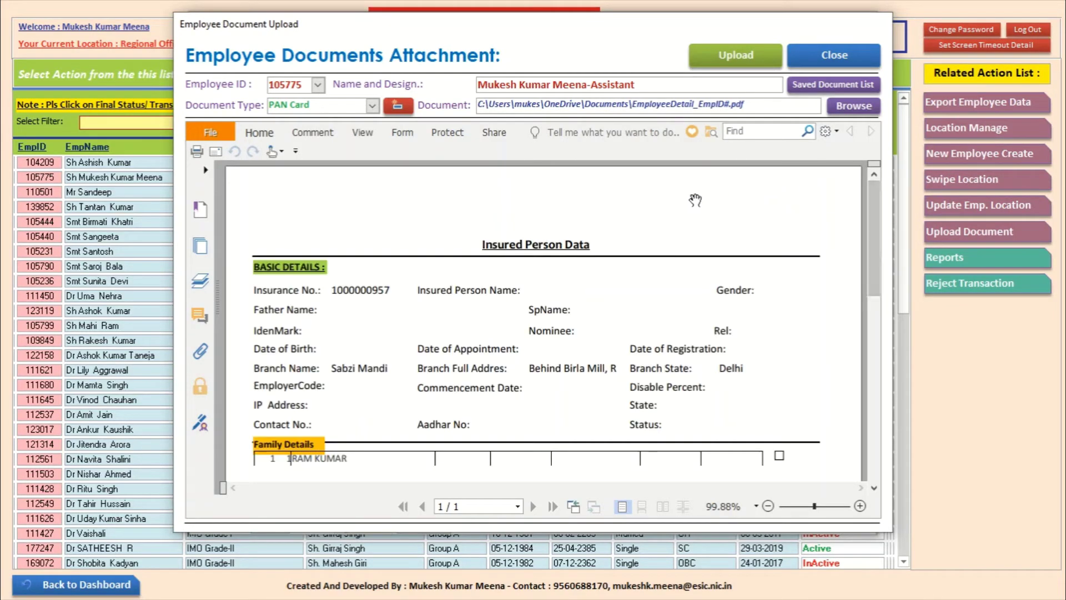
left_click(723, 53)
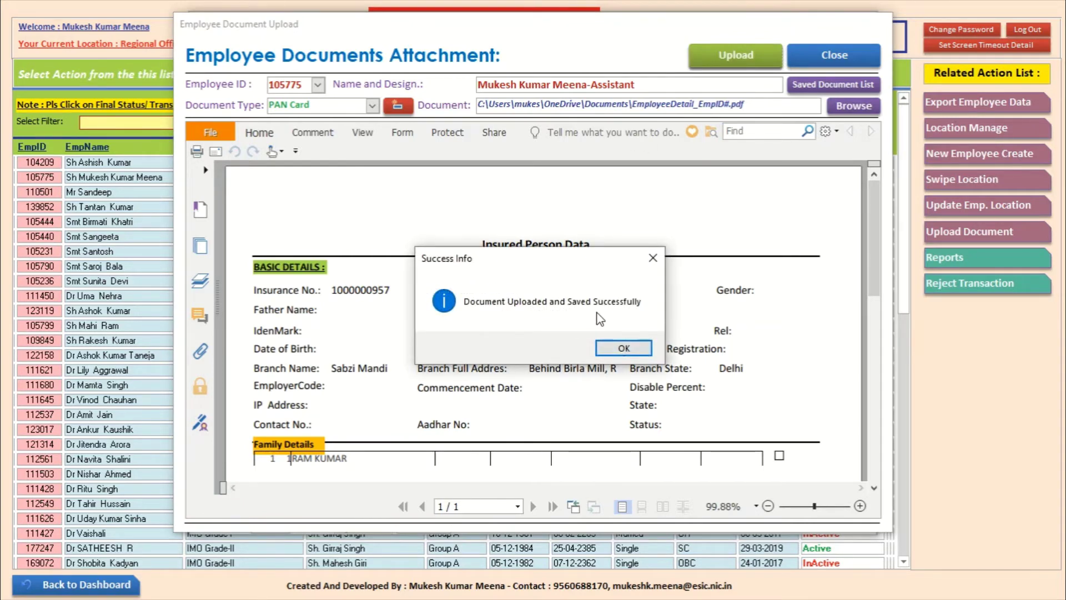
left_click(623, 348)
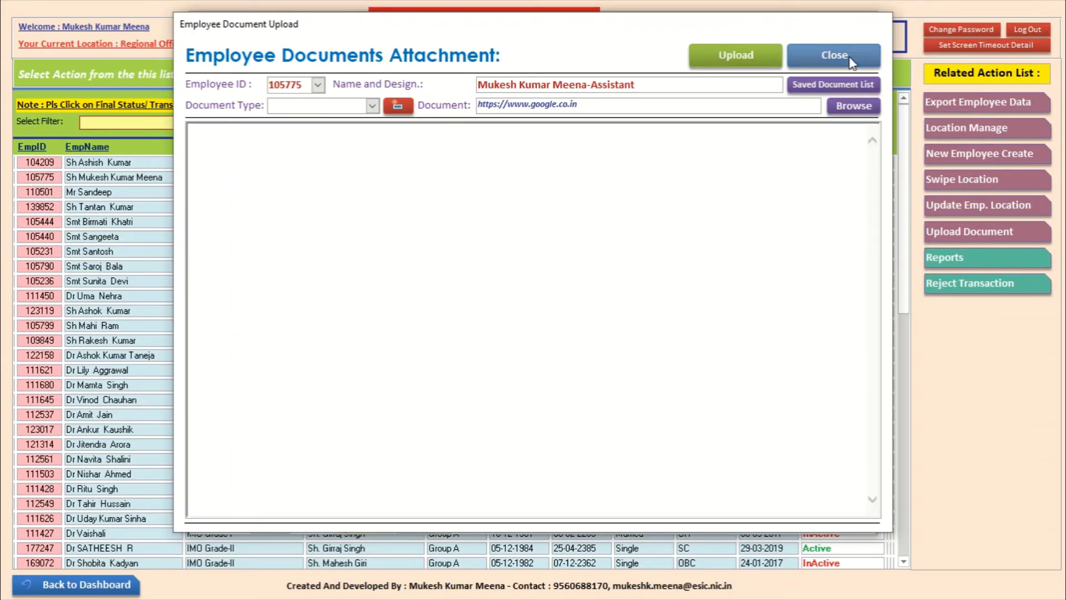
Step: Close the Employee Document Upload window without choosing another document type
left_click(372, 106)
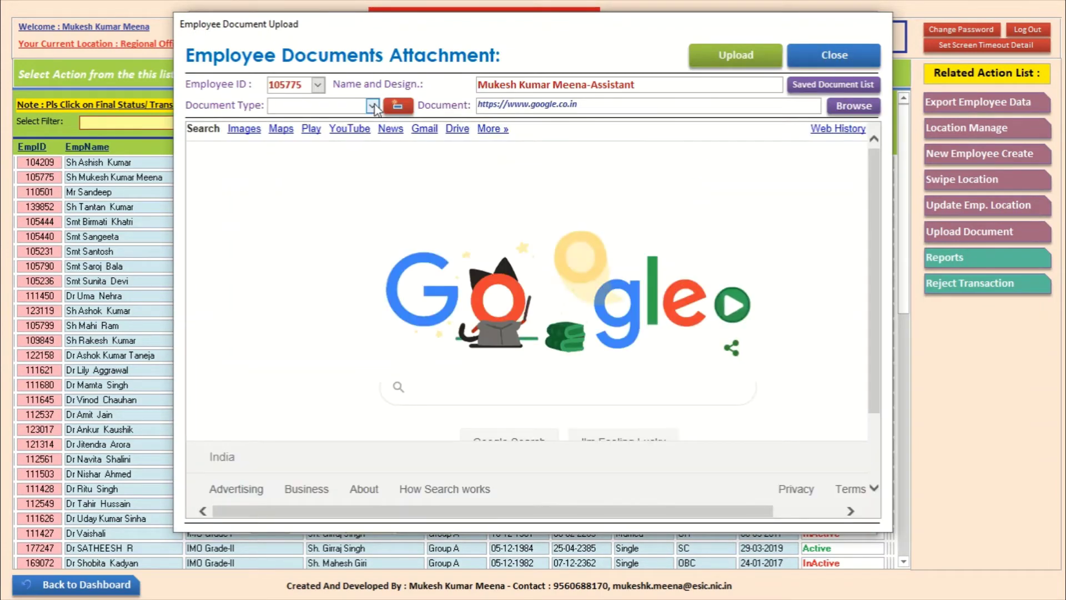
left_click(372, 105)
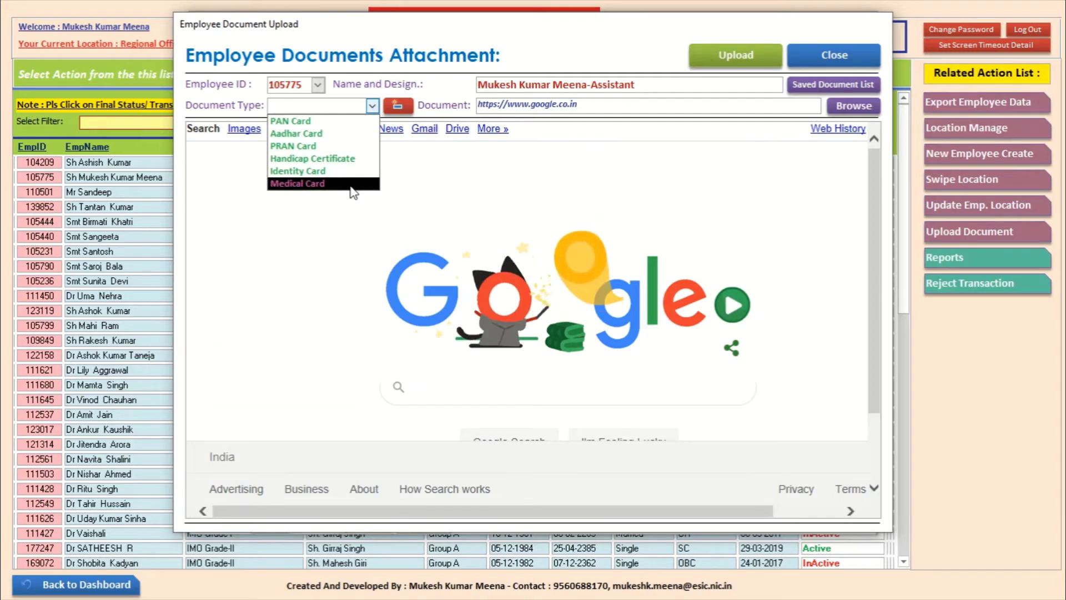
left_click(821, 62)
left_click(821, 62)
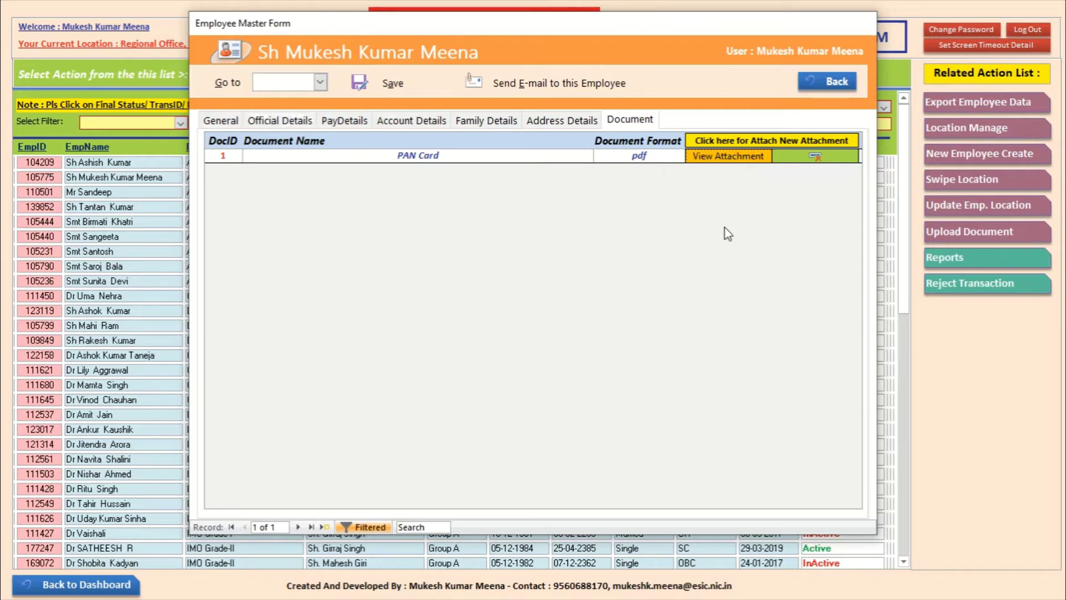
Step: View the PAN Card PDF, close it, and decline deleting the attachment
left_click(728, 156)
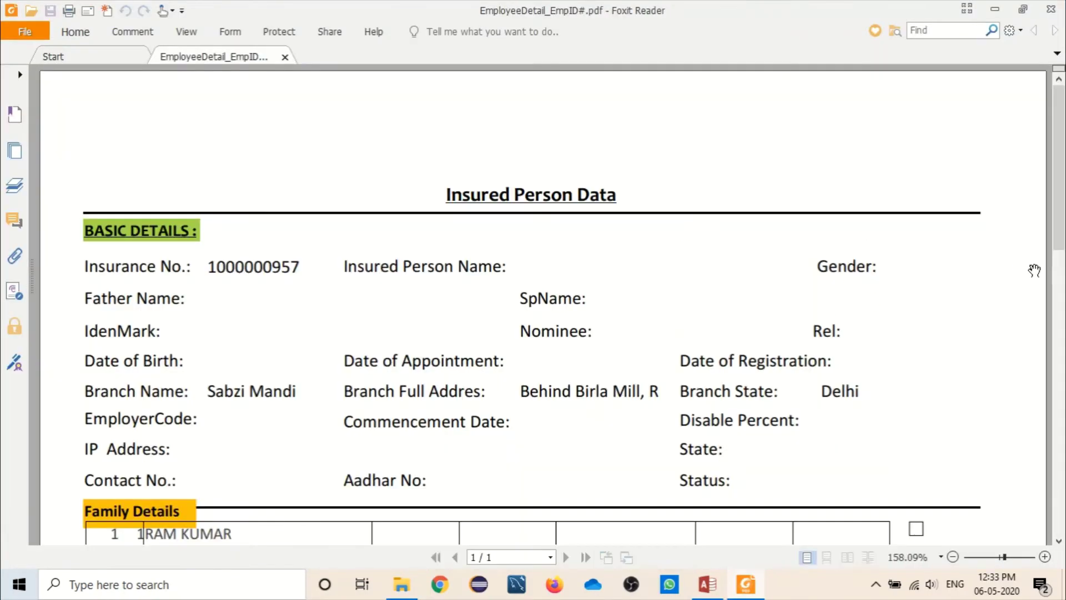
left_click(1050, 9)
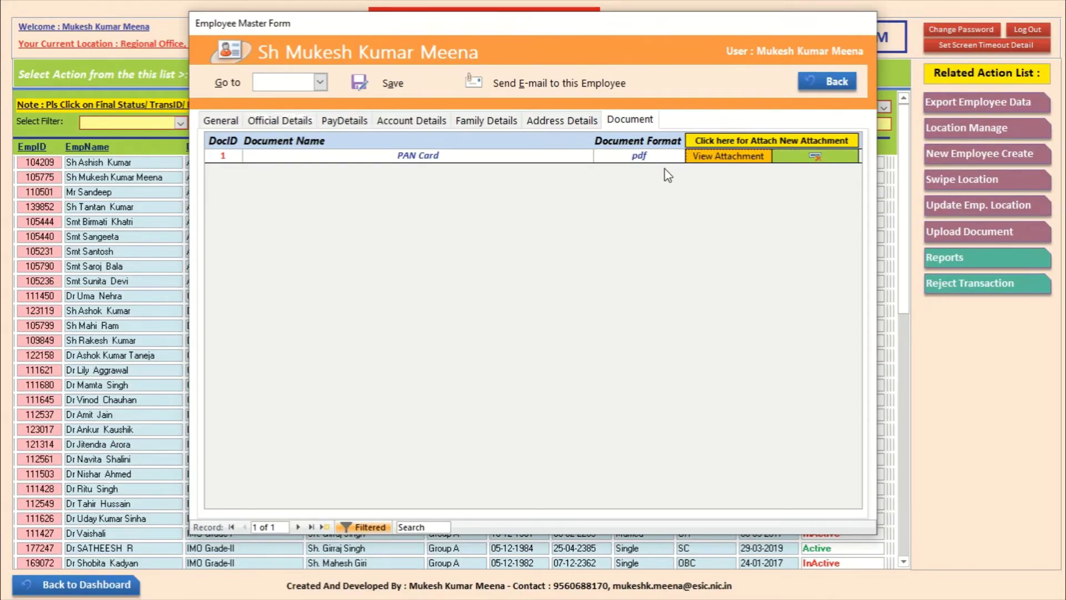
left_click(801, 156)
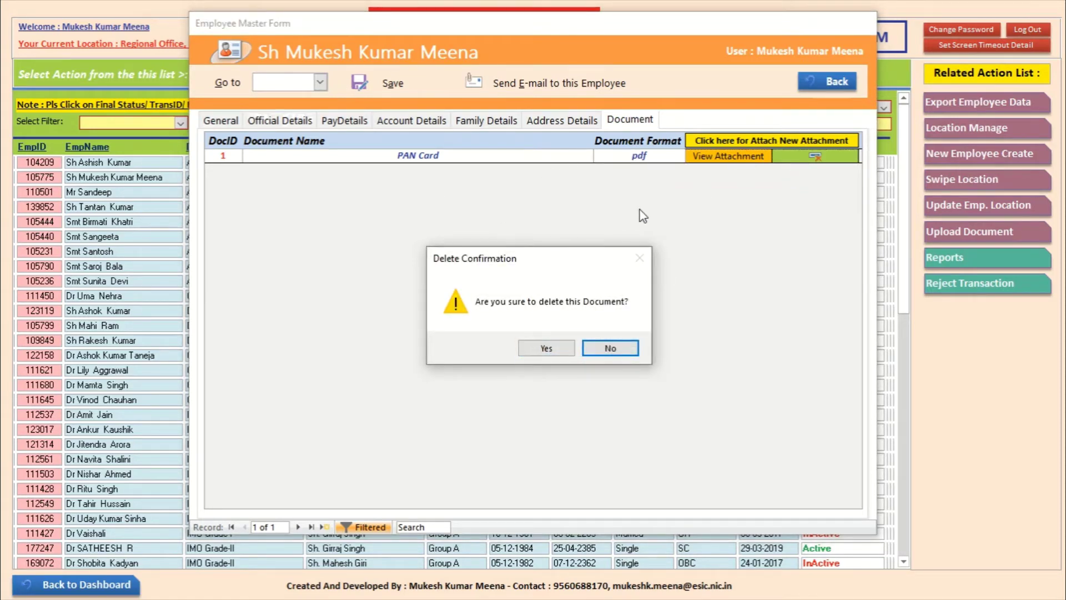
left_click(621, 347)
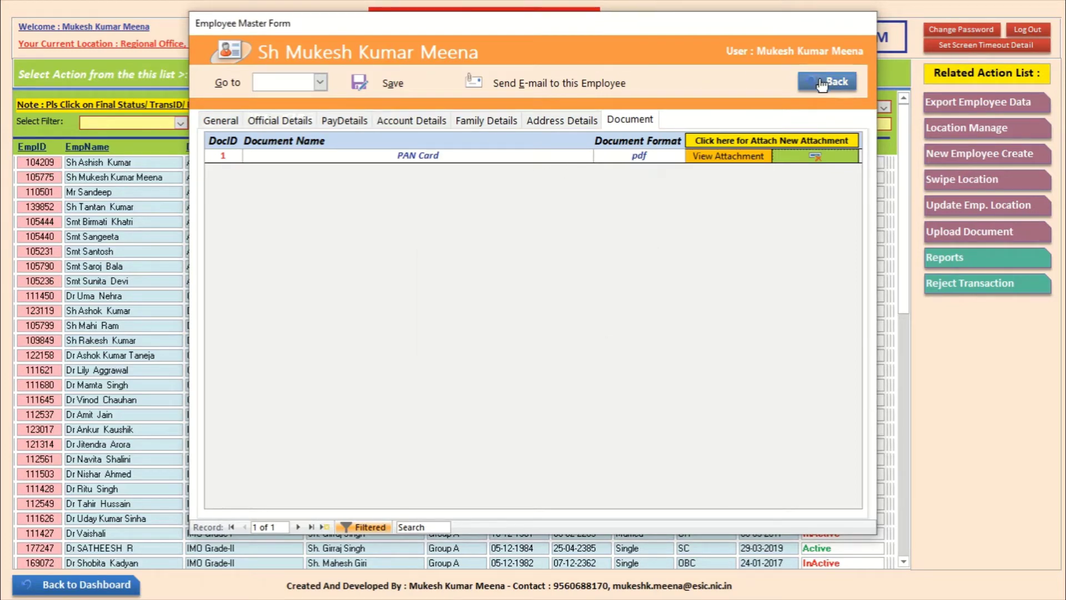
Step: Look over the current employee's General tab details, then go back to the list
left_click(221, 120)
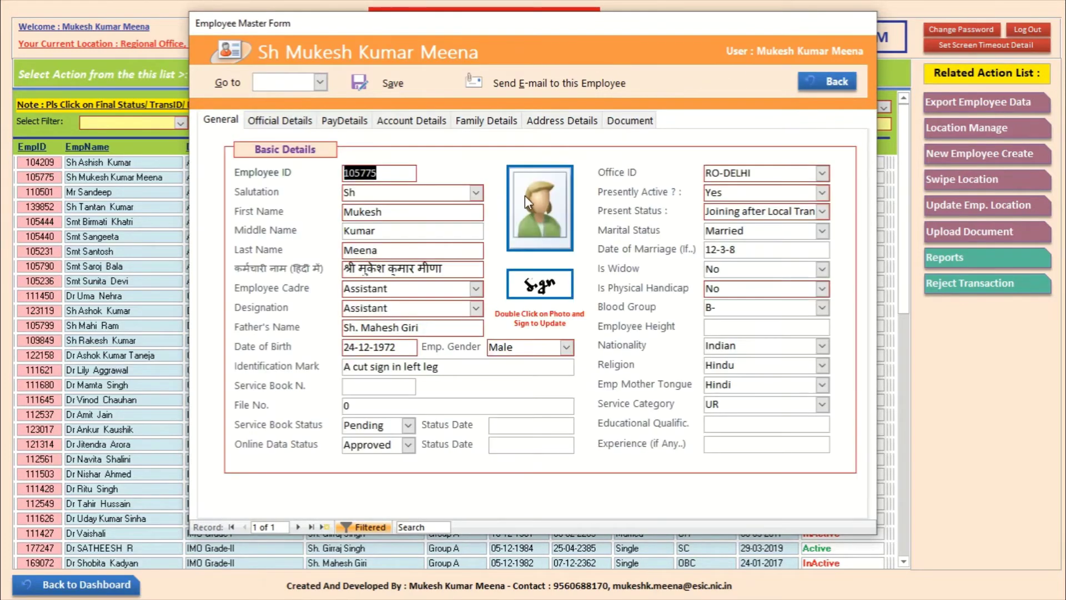
left_click(544, 201)
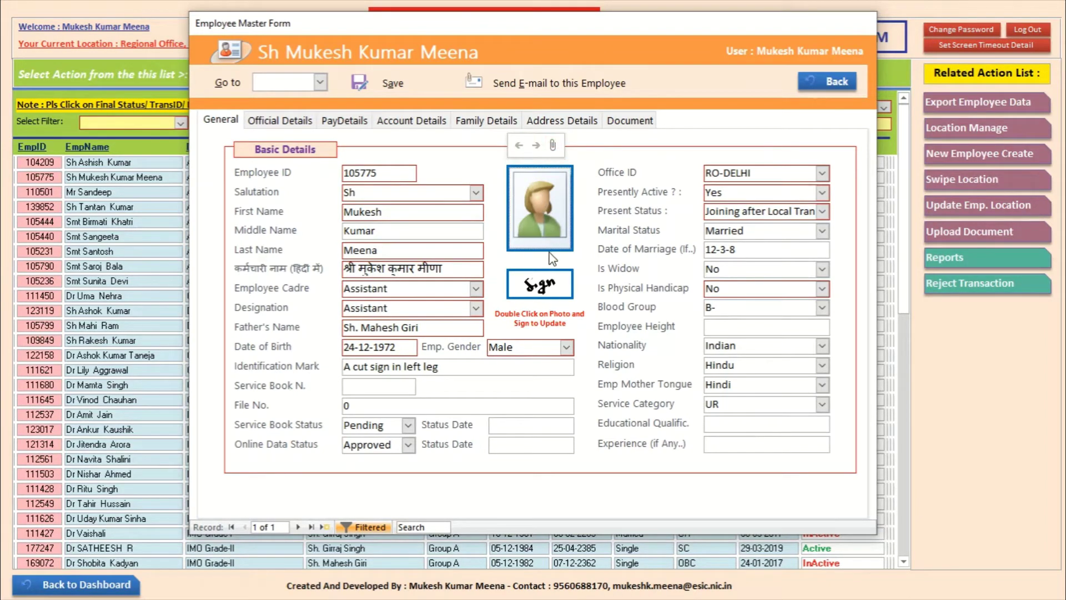
left_click(553, 148)
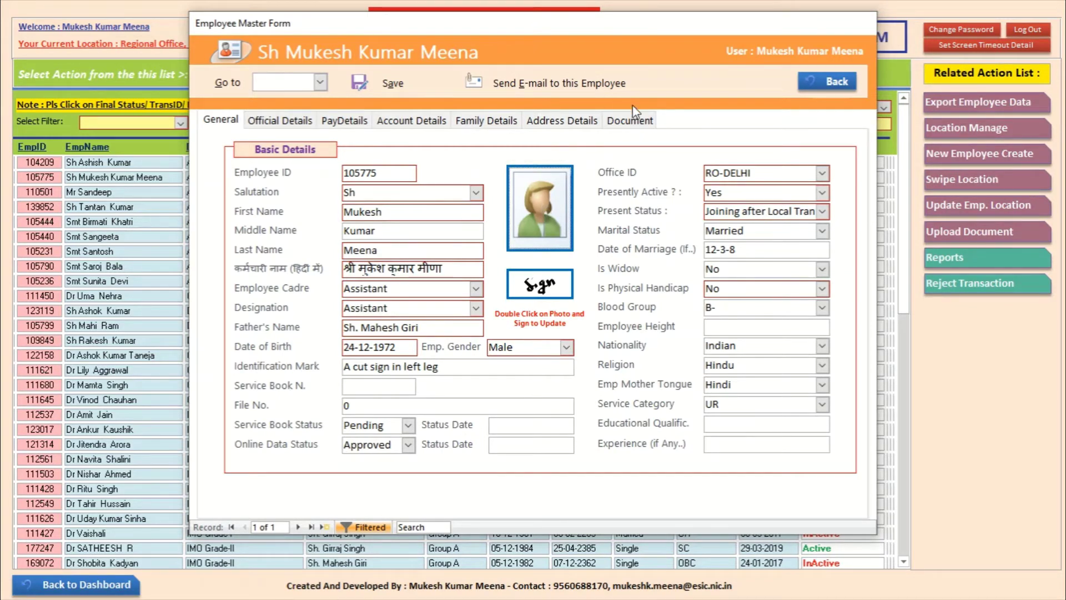
left_click(831, 81)
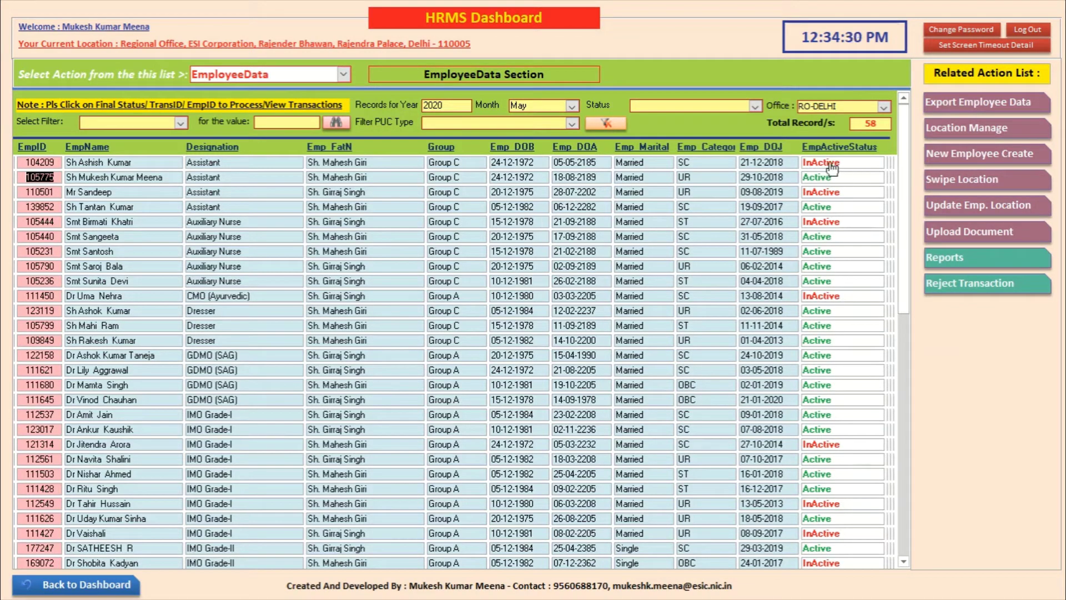
Step: Open EmpID 104209, inspect its Presently Active and Present Status options unchanged, and go back
left_click(49, 163)
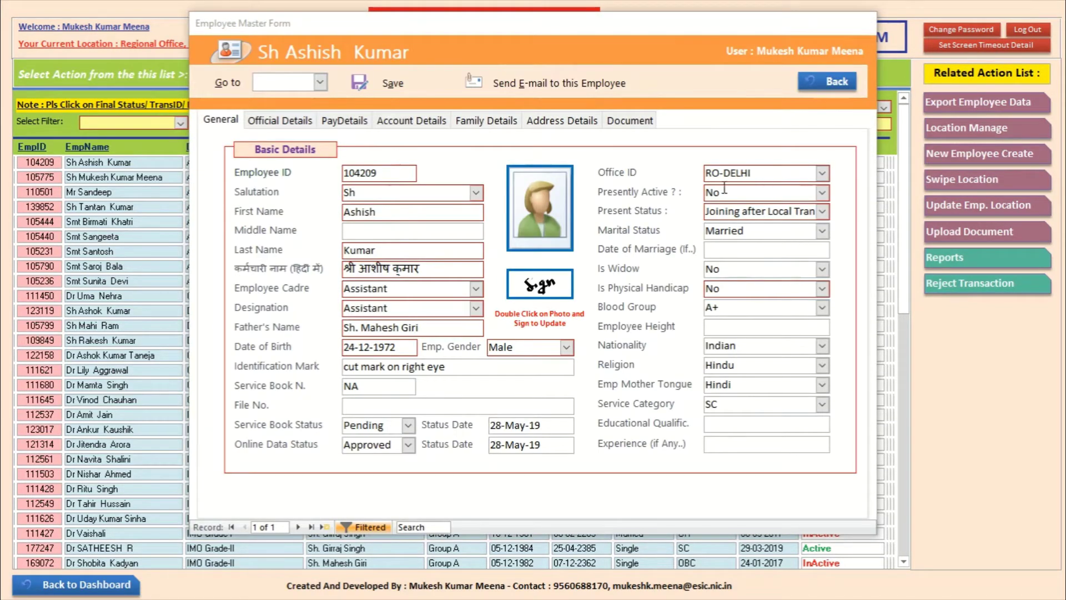
left_click(821, 193)
left_click(825, 82)
left_click(823, 212)
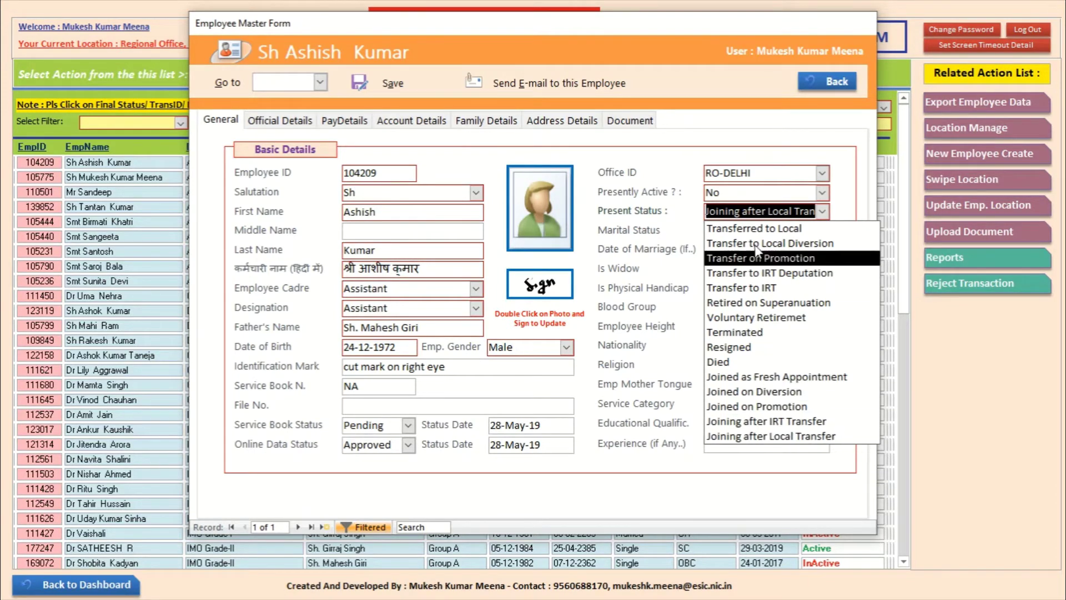
left_click(651, 234)
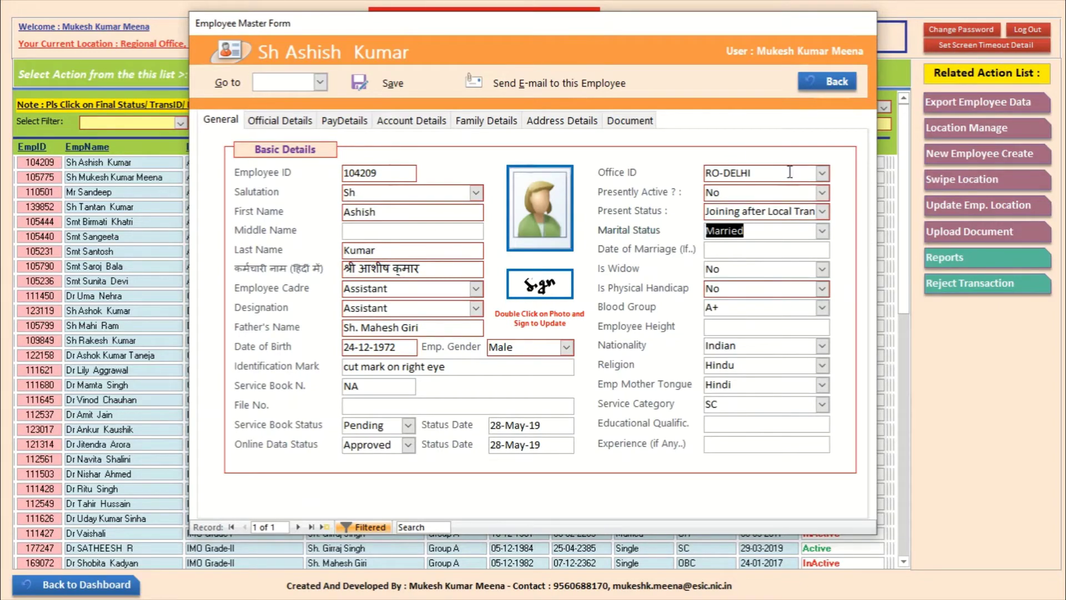
left_click(826, 81)
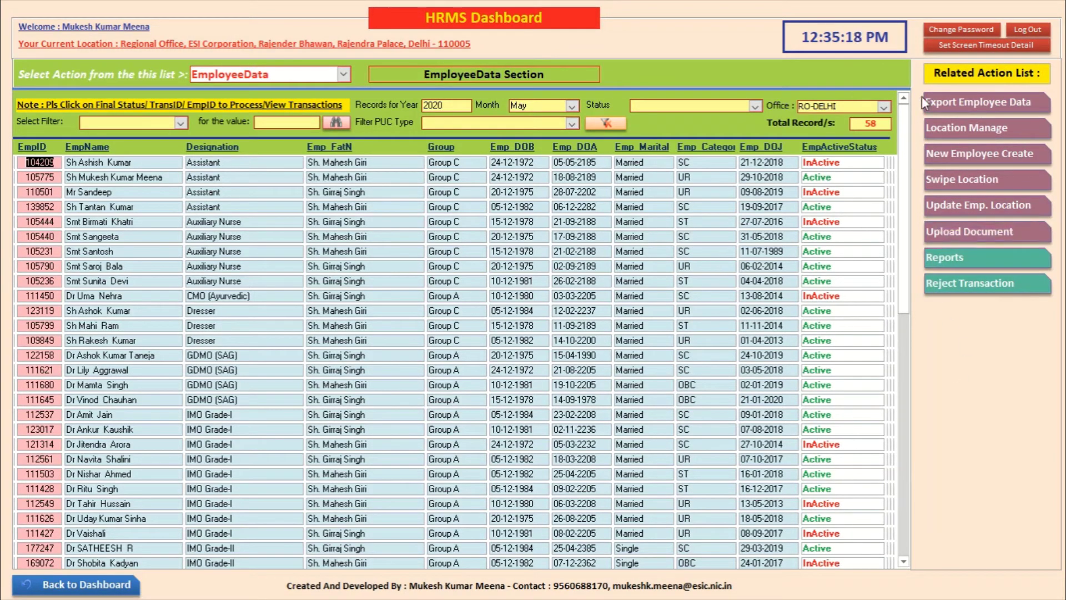
Step: From the main dashboard, open User Management's DataManagement section and its Designation Creation/Updation form
left_click(91, 583)
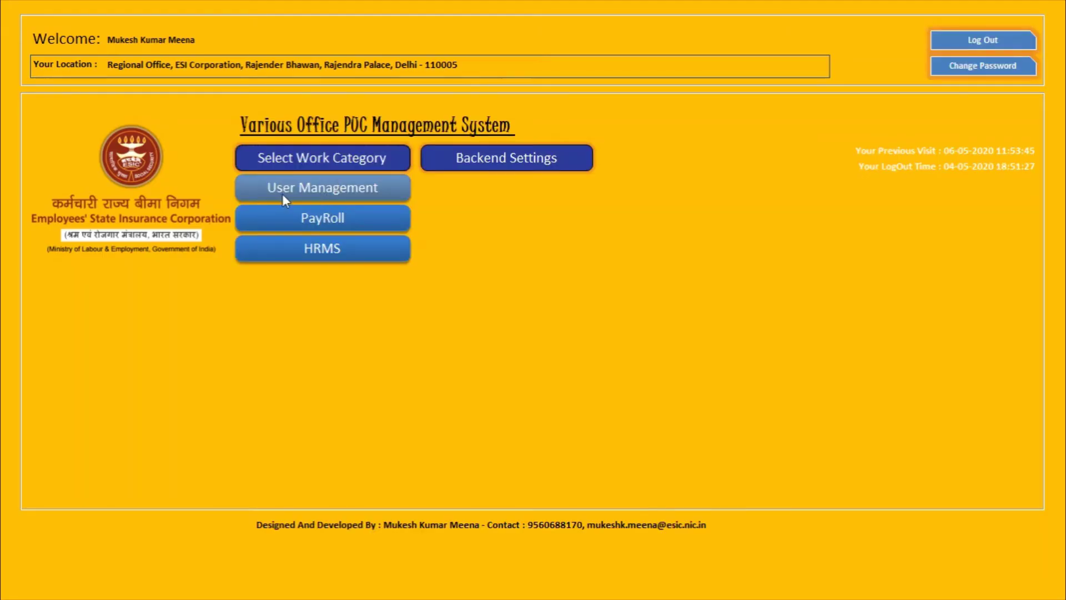
left_click(314, 188)
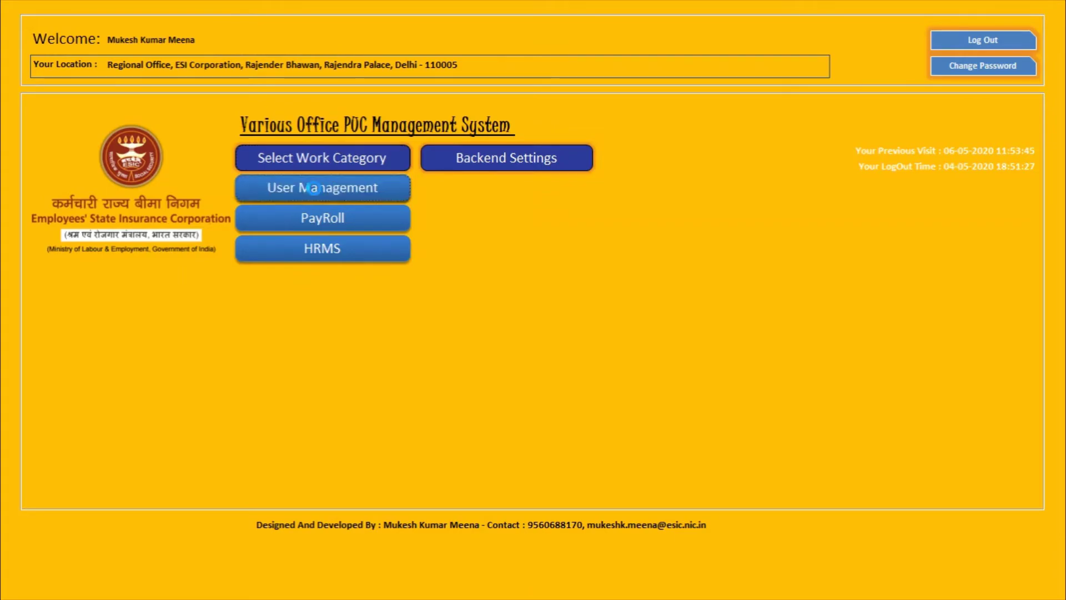
left_click(342, 74)
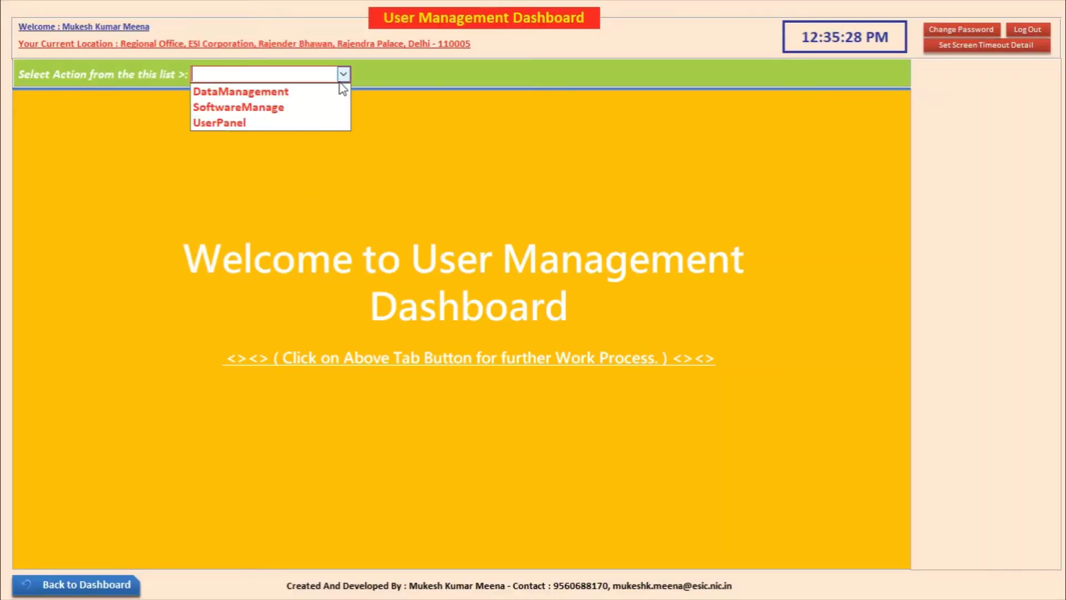
left_click(335, 92)
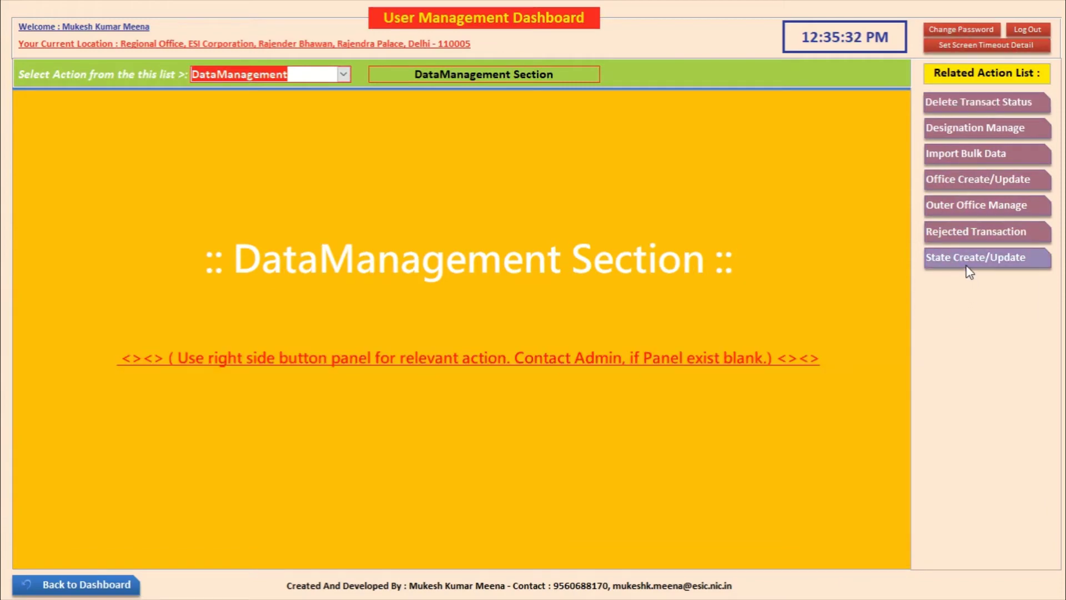
left_click(952, 127)
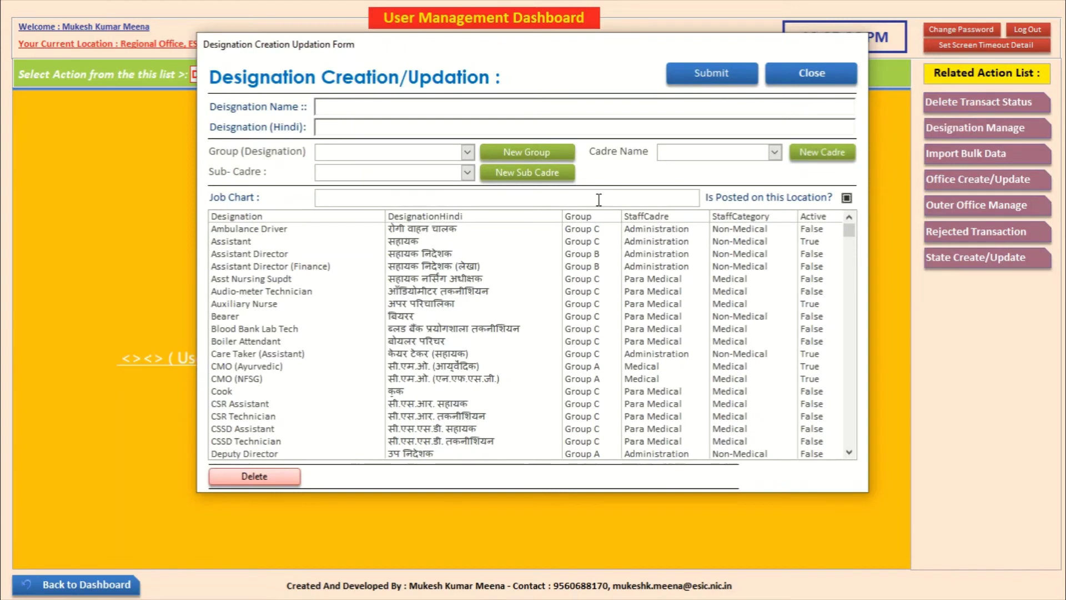
Step: Load the Assistant, Assistant Director (Finance) and CMO (NFSG) designations, then close the form
mouse_move(850, 239)
left_mouse_down()
mouse_move(849, 290)
mouse_move(847, 242)
left_mouse_up()
left_click(847, 242)
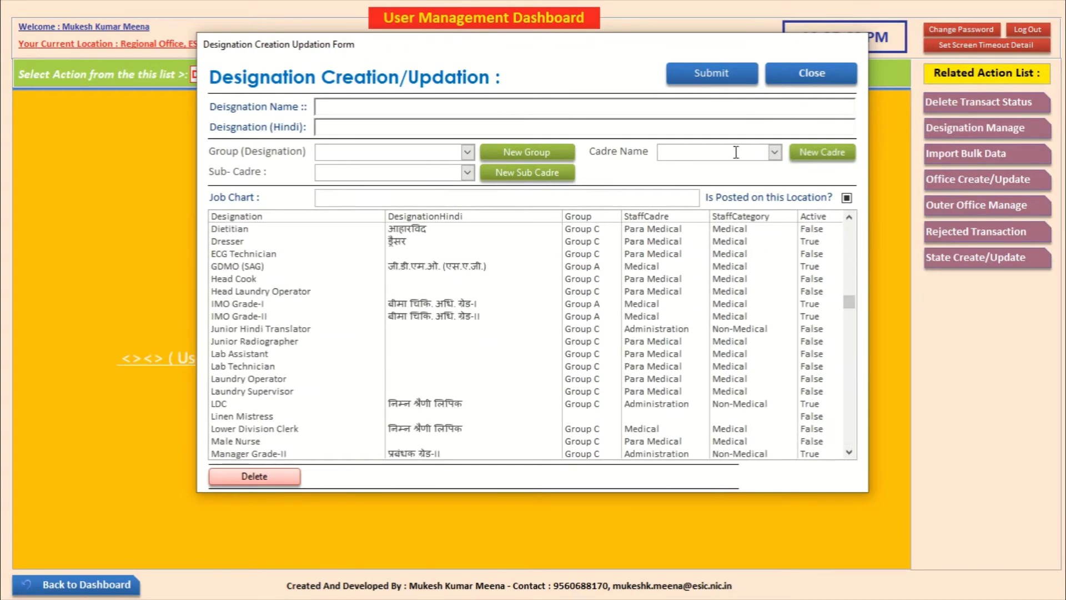
scroll(839, 289, "up", 7)
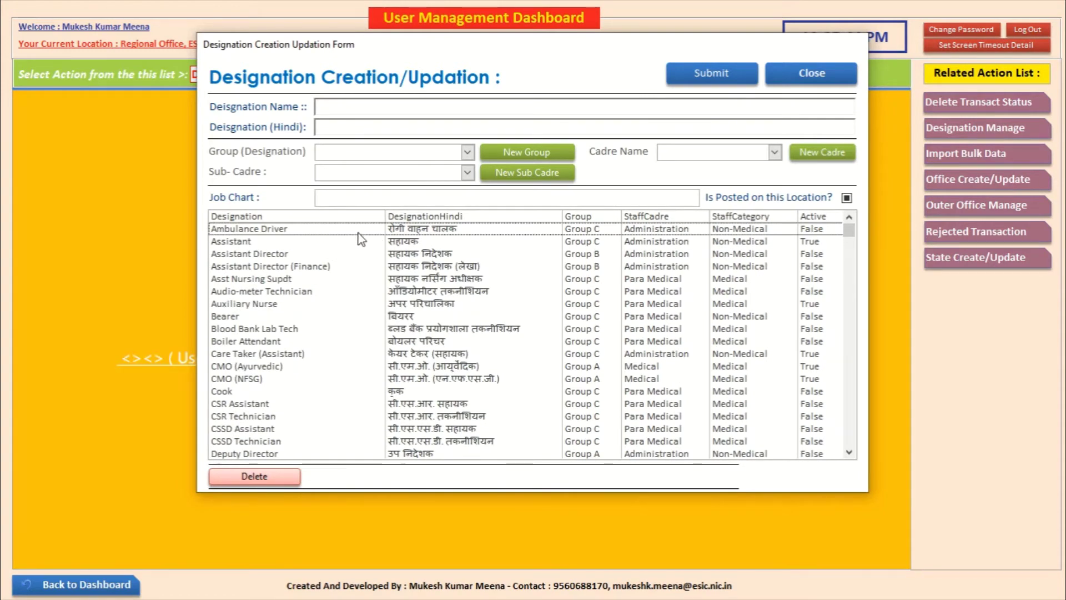
left_click(405, 243)
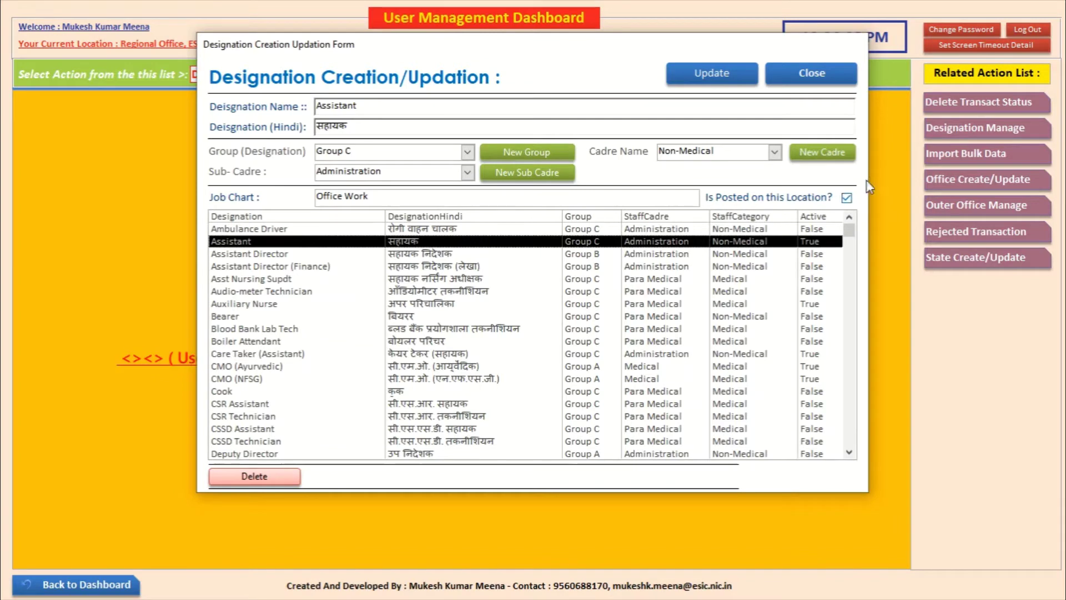
left_click(444, 267)
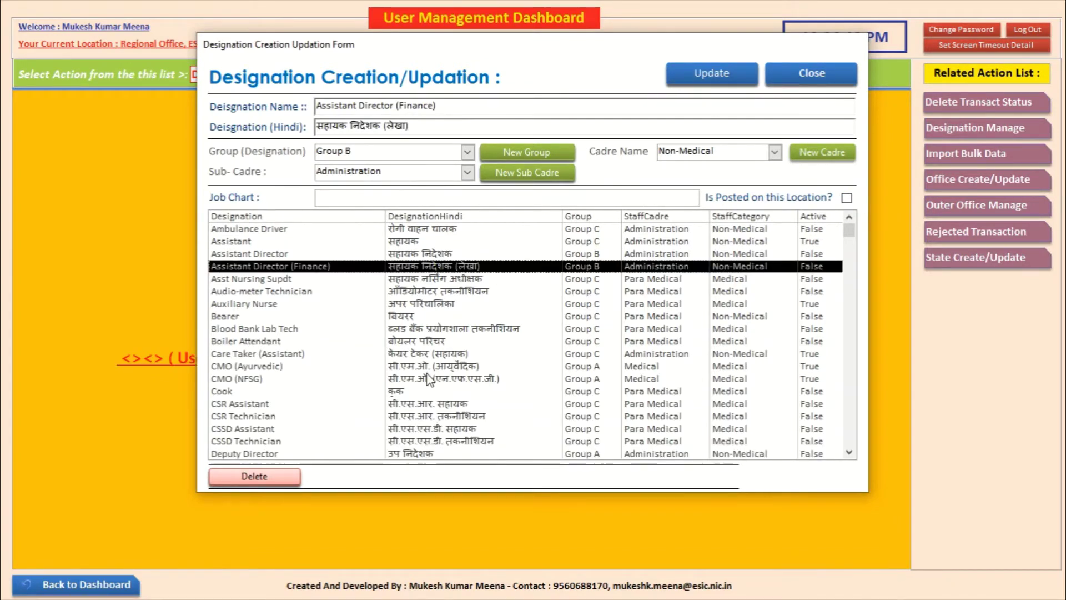
left_click(461, 379)
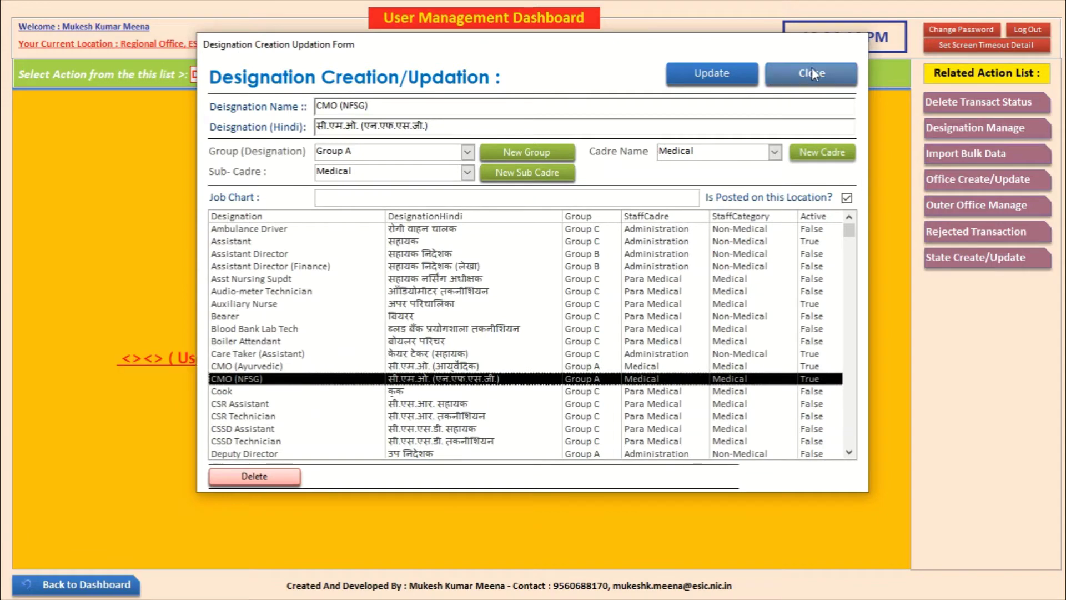
left_click(811, 68)
Step: In a blank designation form, type trial names, browse group, cadre and sub-cadre lists, then close it
left_click(971, 133)
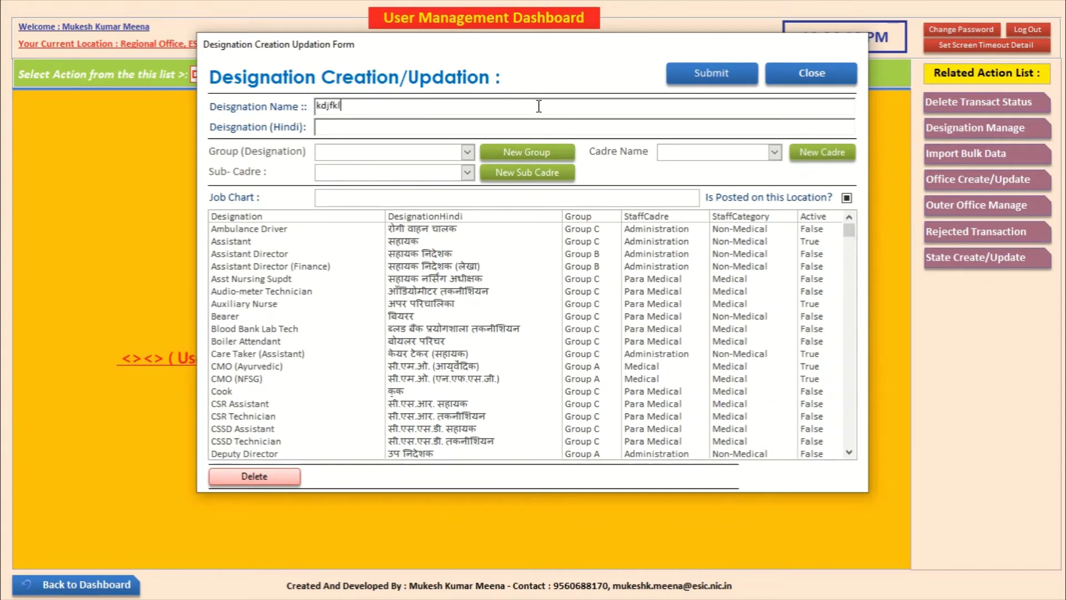
type("dsjlf")
key("Tab")
type("jdkfljdslfj")
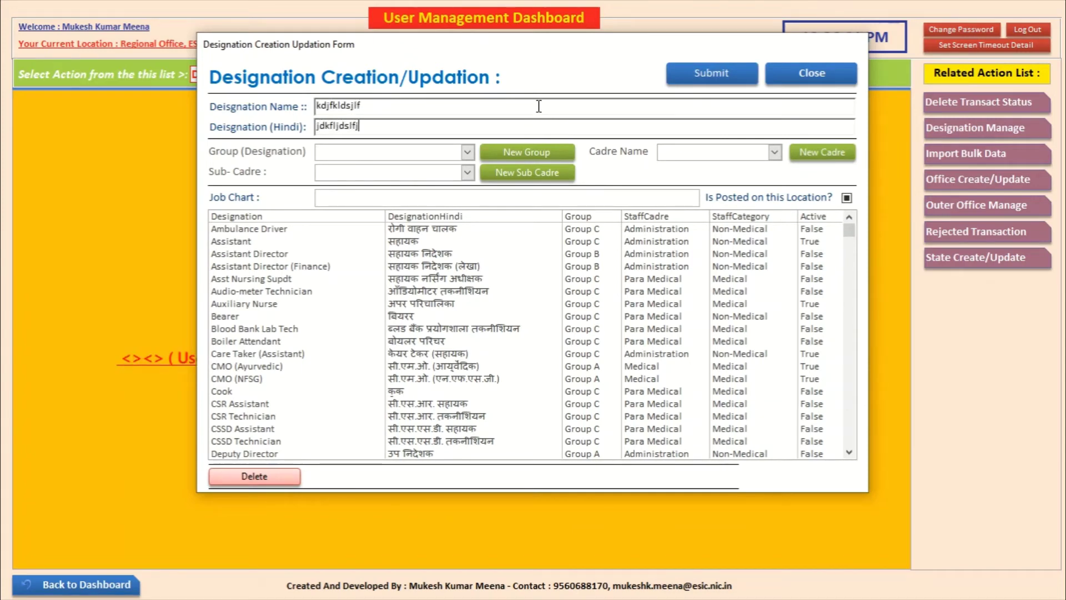
left_click(468, 151)
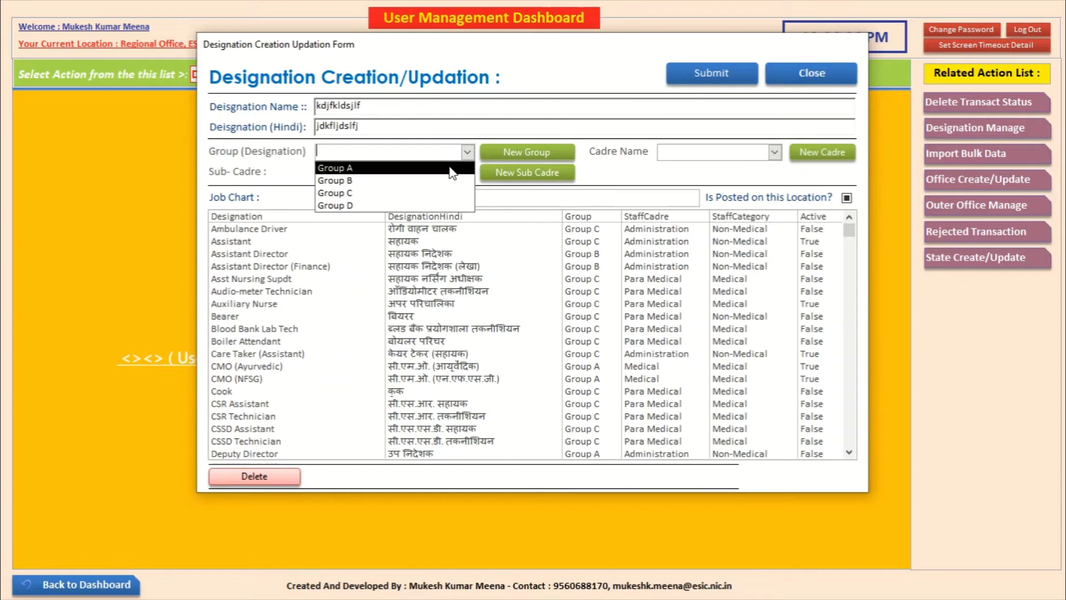
left_click(705, 178)
left_click(774, 152)
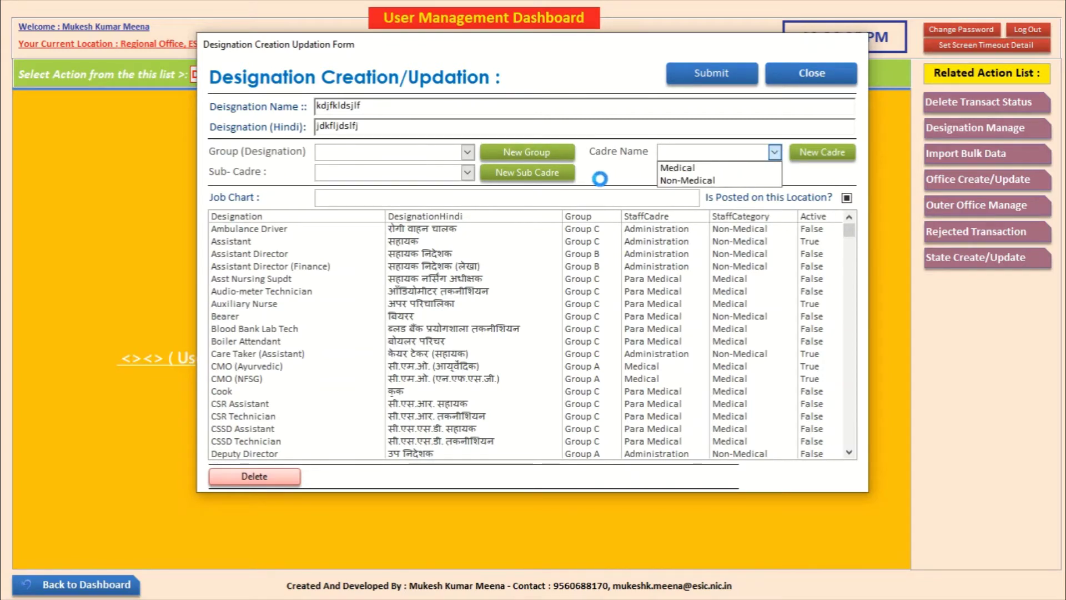
left_click(467, 172)
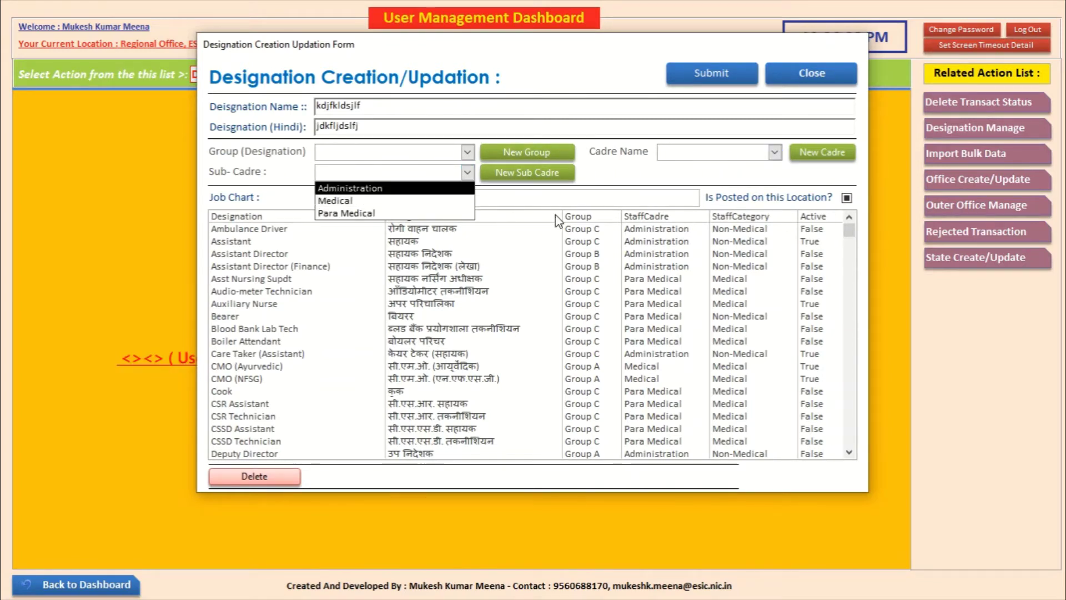
left_click(681, 178)
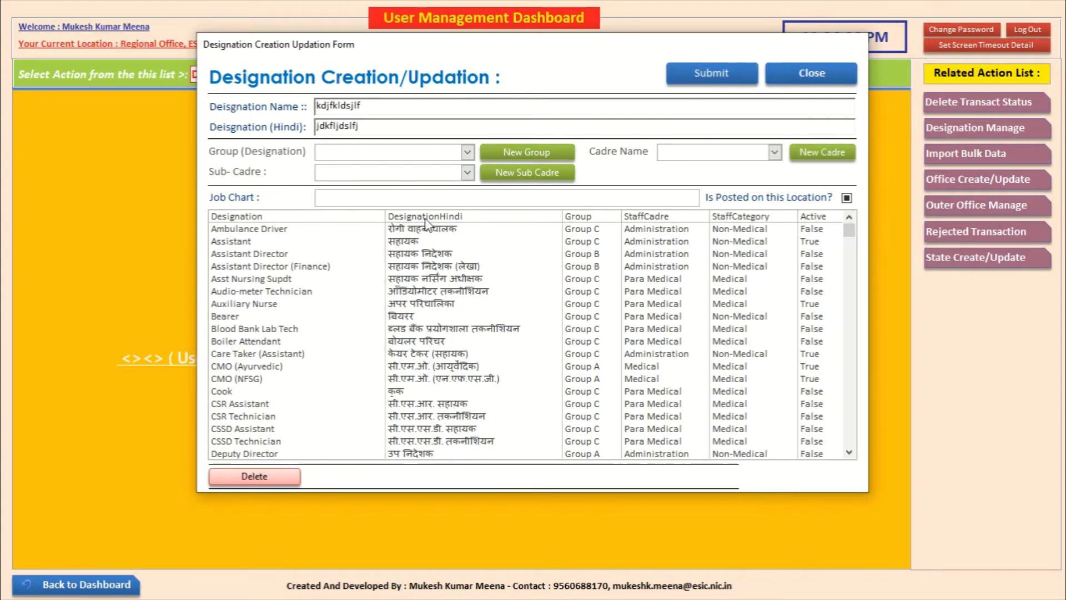
left_click(803, 84)
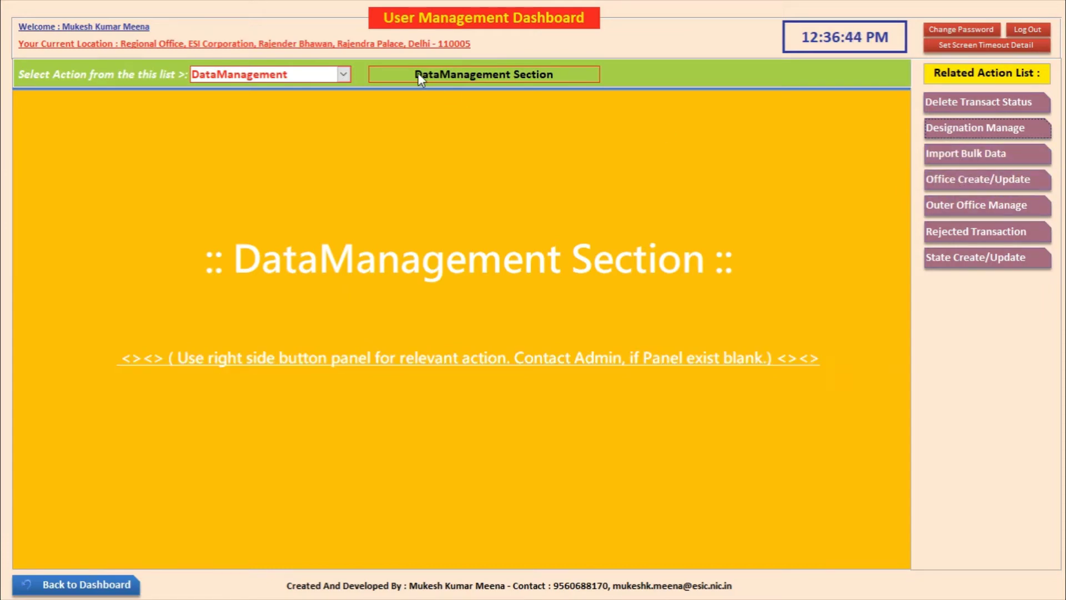
Step: Switch the dashboard to UserPanel and open the User Creation / Updation form
left_click(343, 75)
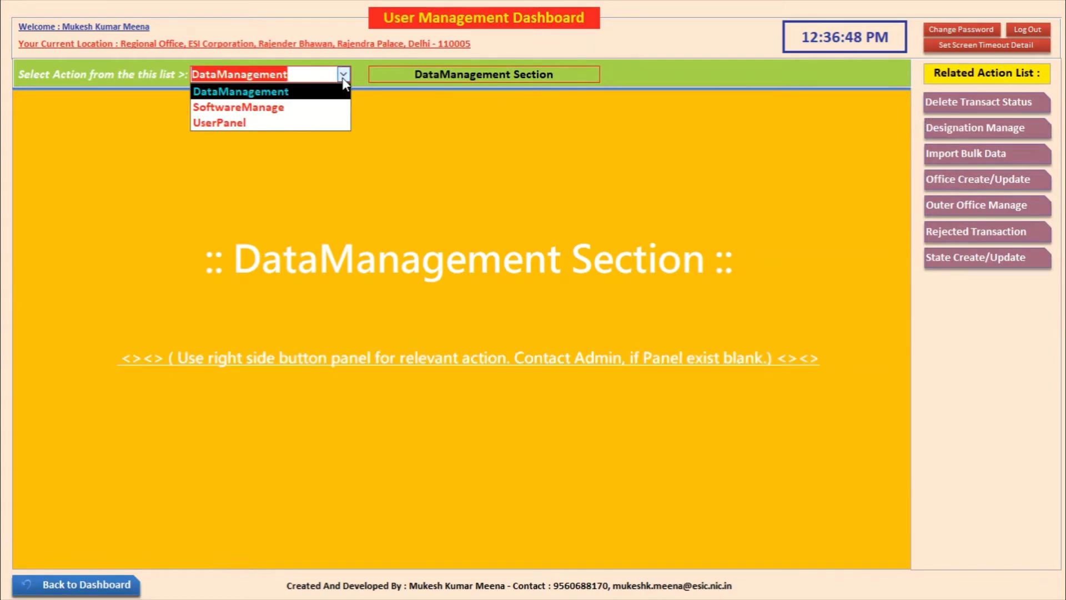
left_click(316, 125)
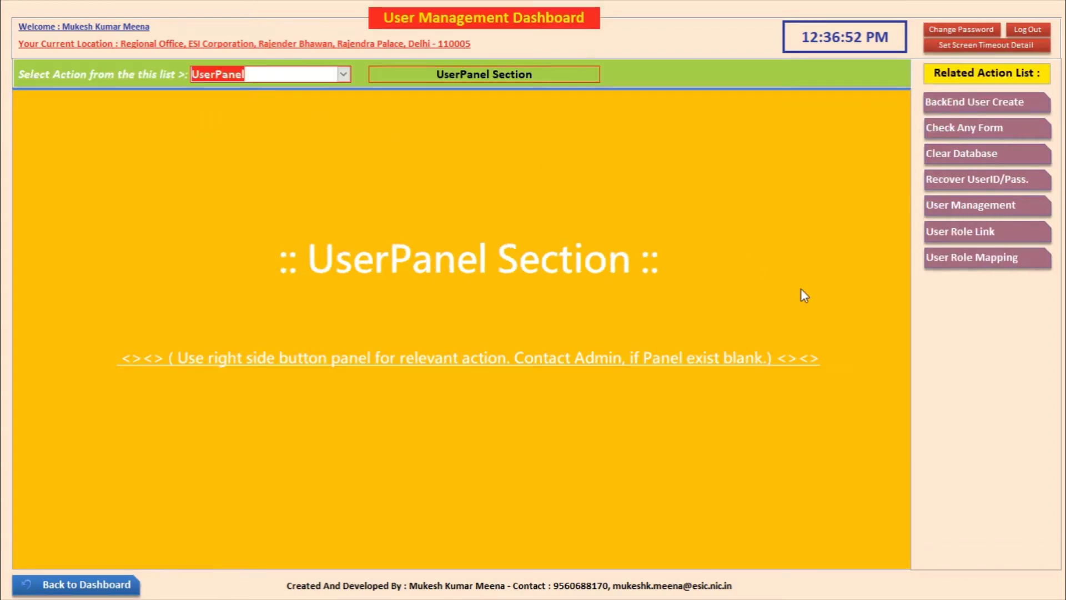
left_click(946, 208)
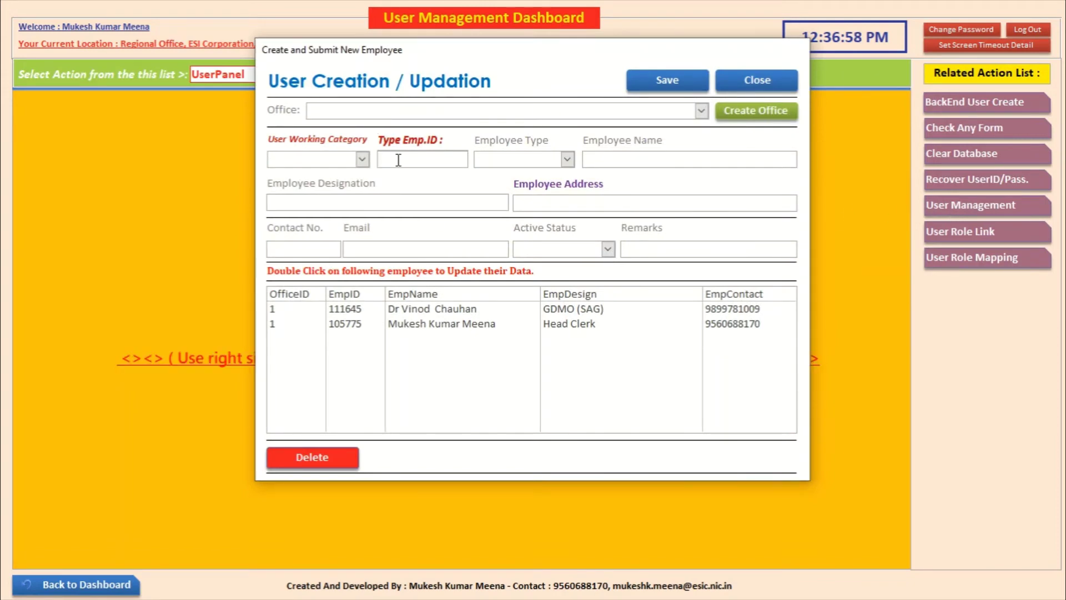
Step: Set the working category to Outer Employee and the office to ESI Hospital, Sector-15
left_click(362, 160)
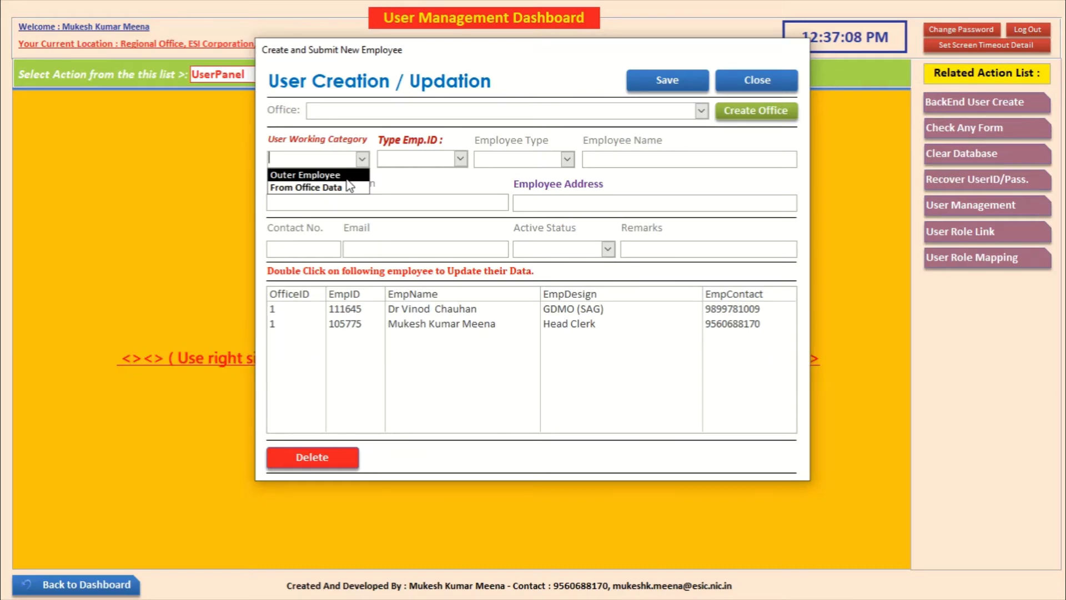
left_click(316, 176)
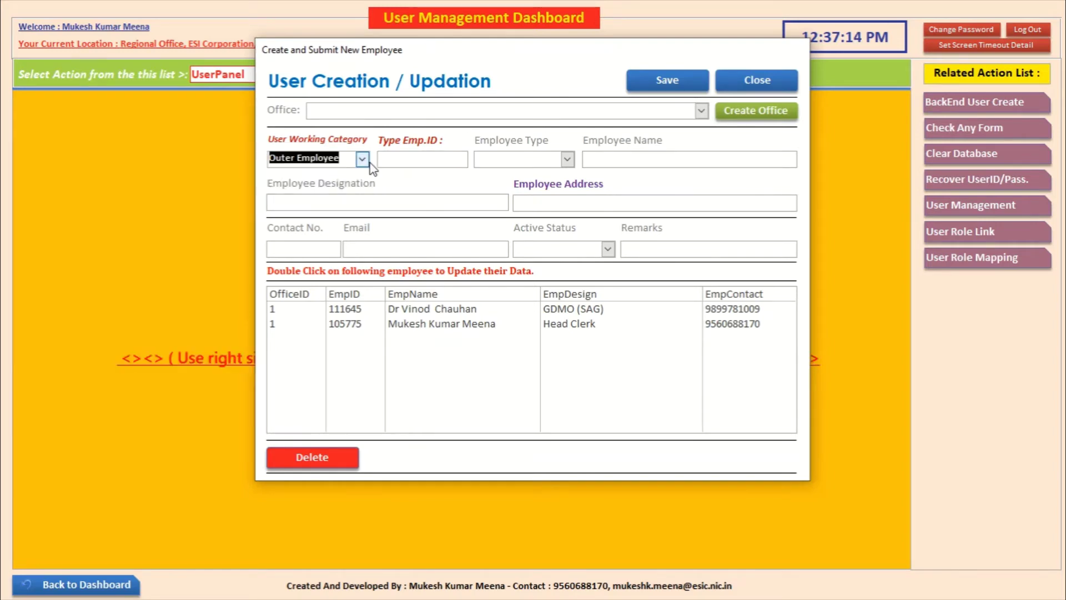
left_click(701, 111)
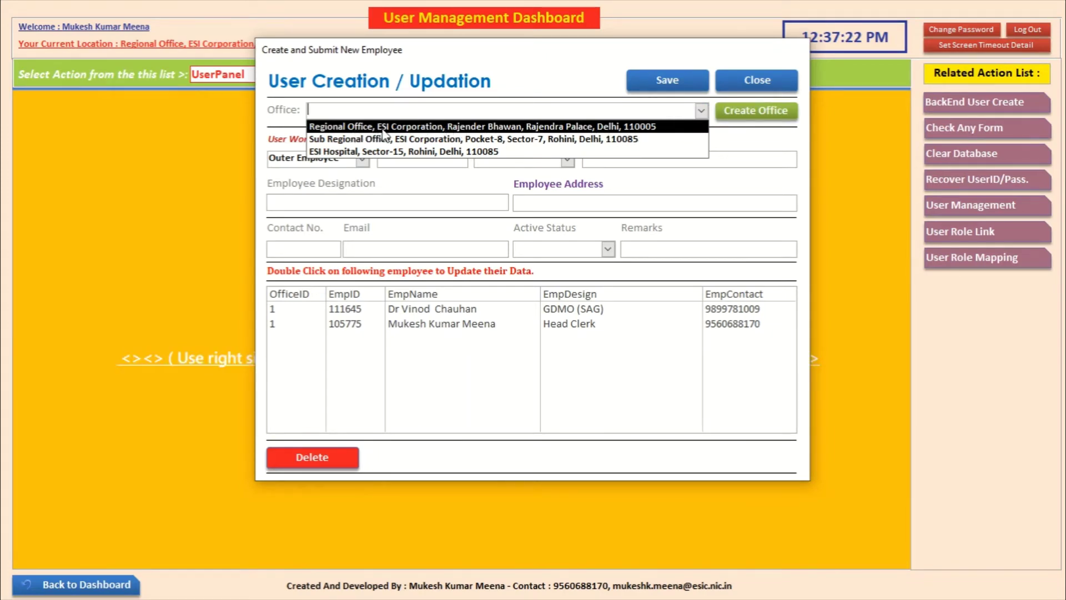
left_click(386, 151)
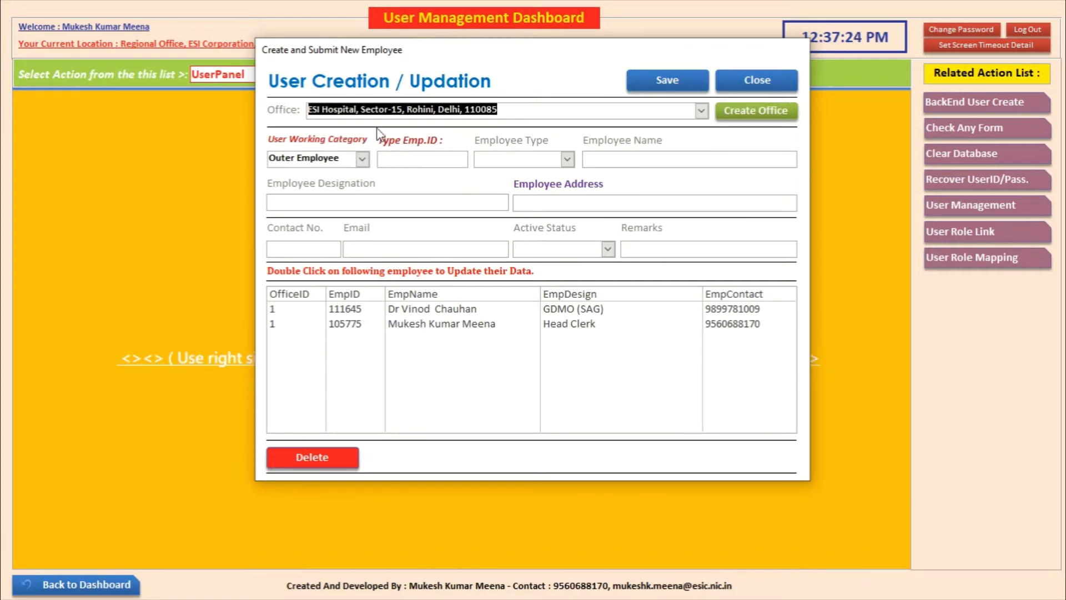
Step: Enter 121212 as the Emp.ID and browse the Employee Type choices
left_click(429, 157)
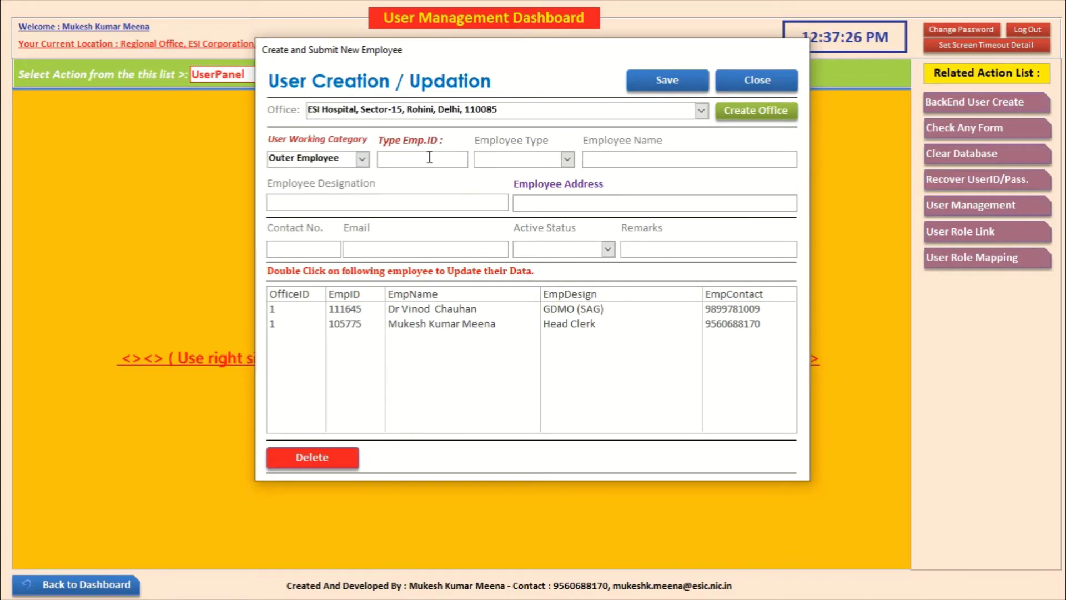
type("121212")
left_click(566, 160)
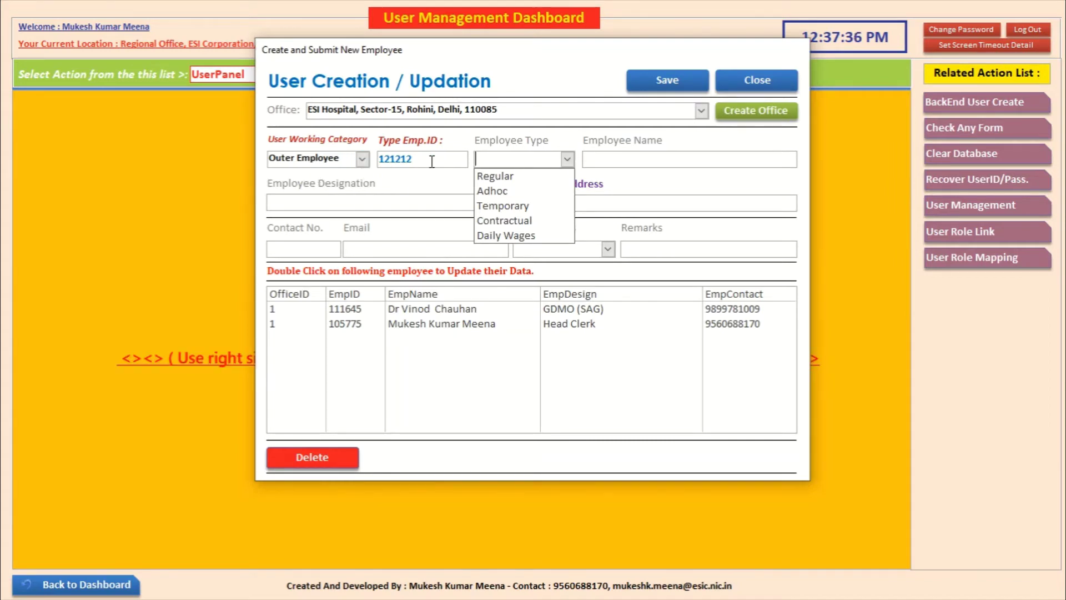
key("Down")
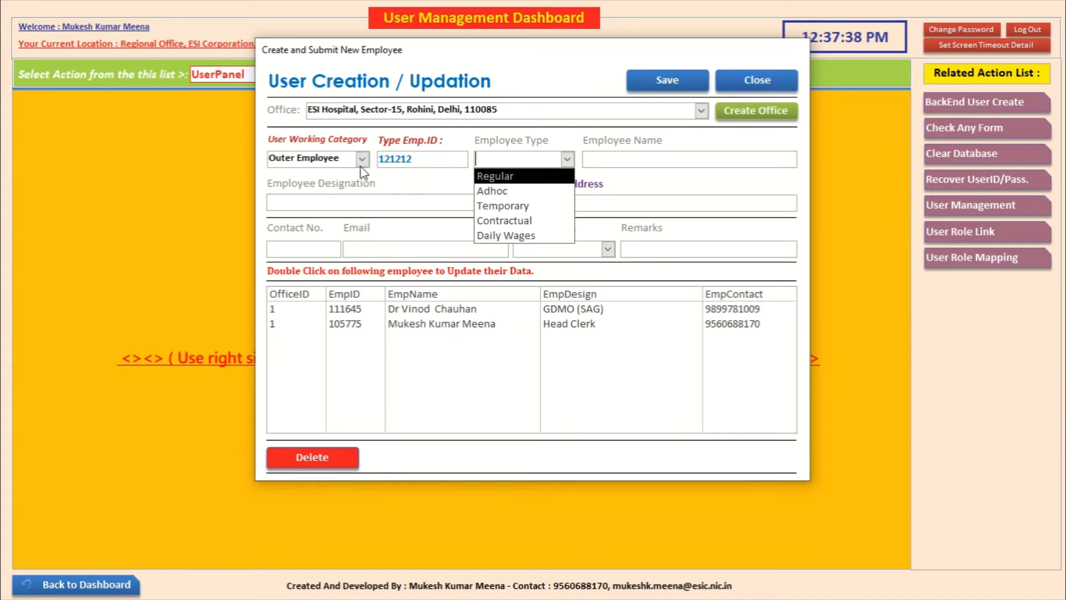
Step: Set employee type Contractual, enter the employee's name, and designation Data Entry Operator
left_click(525, 221)
left_click(620, 165)
type("H")
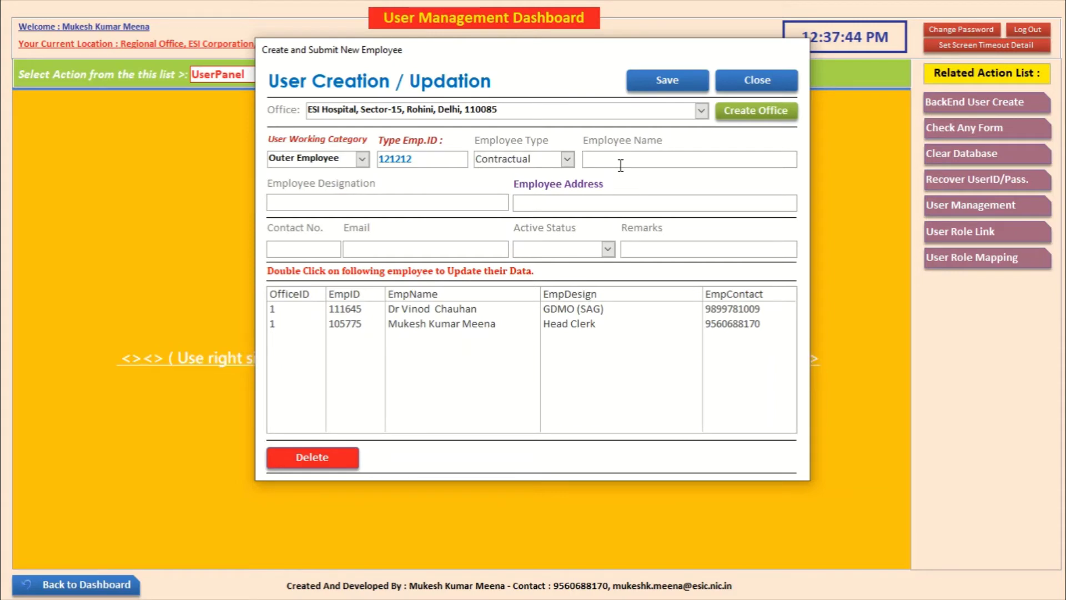
type("arsh")
left_click(395, 202)
type("Data Ent")
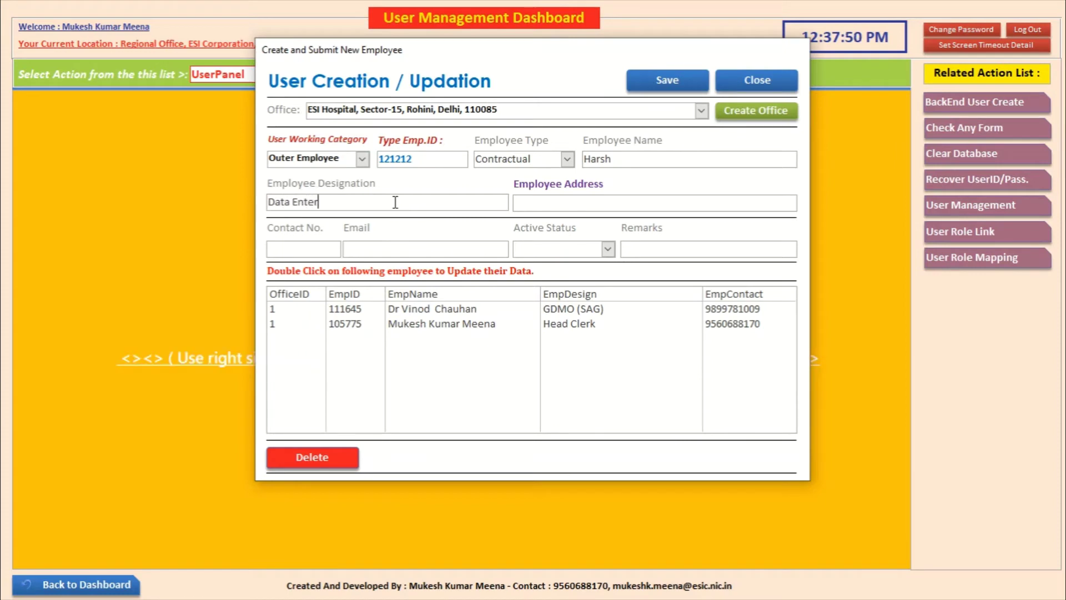
type("ry Operator")
Step: Enter the employee's postal address, fixing its capitalisation and appending the city
left_click(561, 207)
type("sec-8, ro")
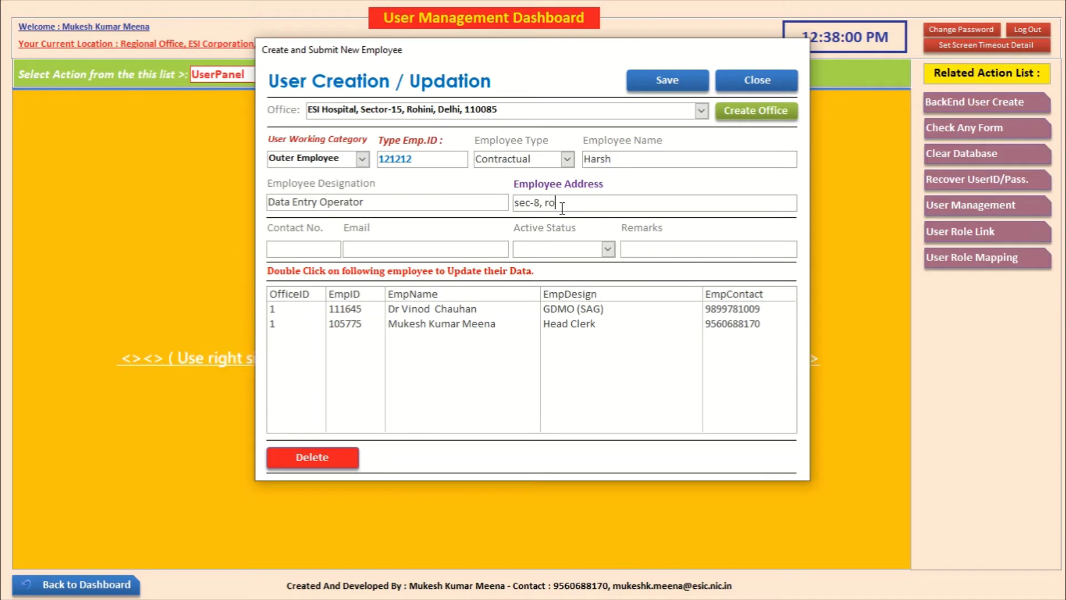
type("hini")
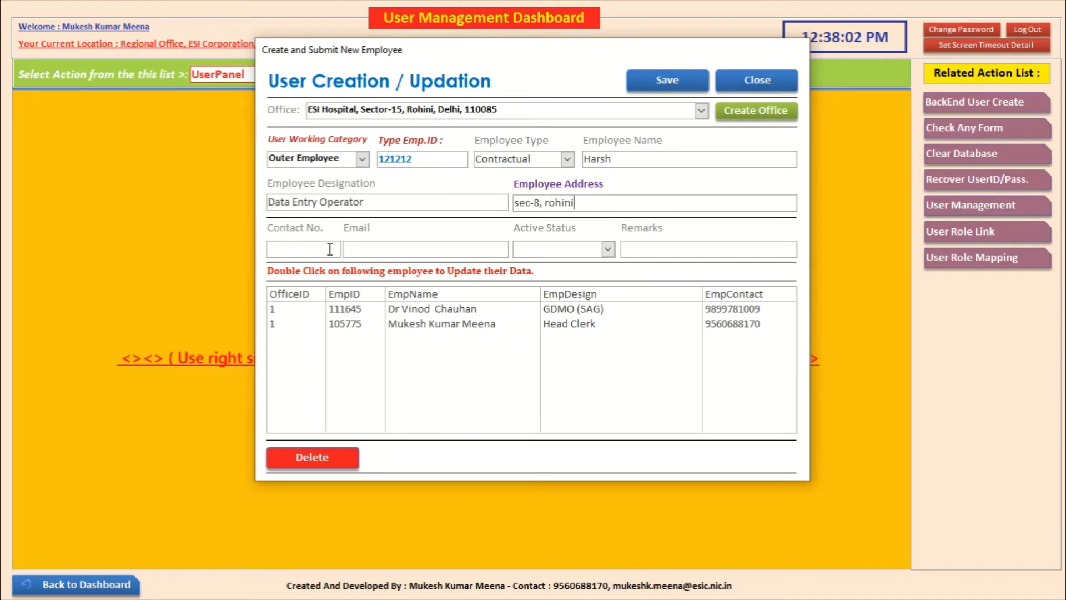
left_click(520, 204)
key("BackSpace")
type("S")
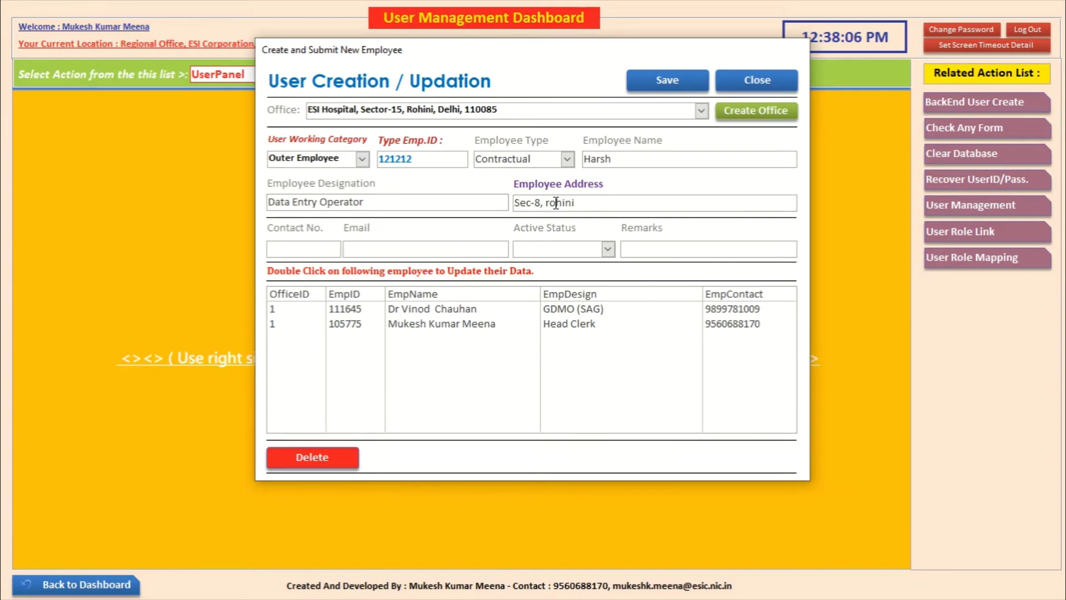
left_click(550, 202)
key("BackSpace")
type("R")
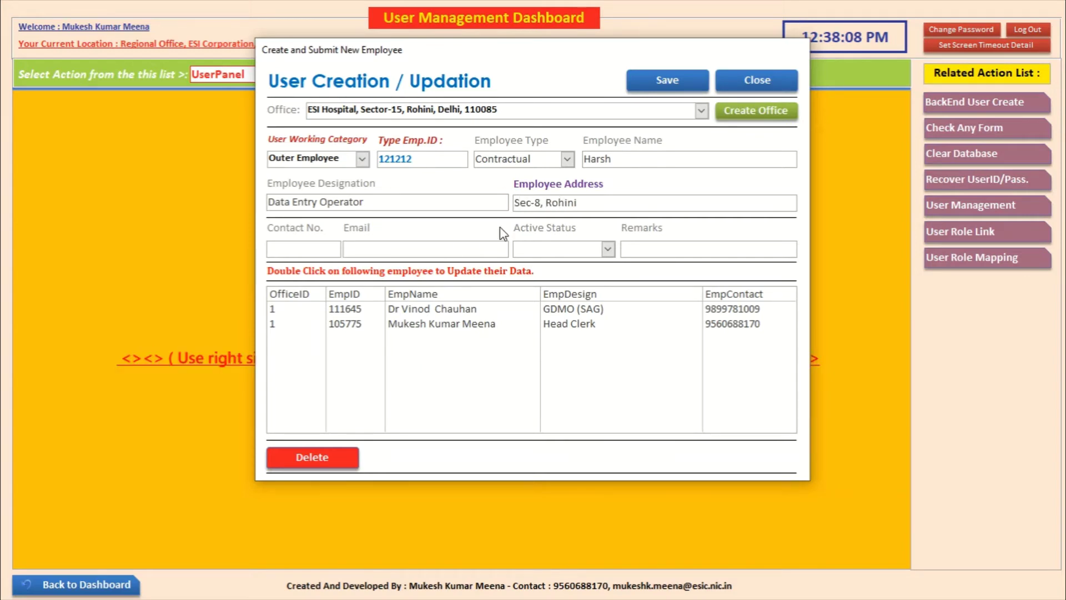
left_click(613, 201)
type(", Del")
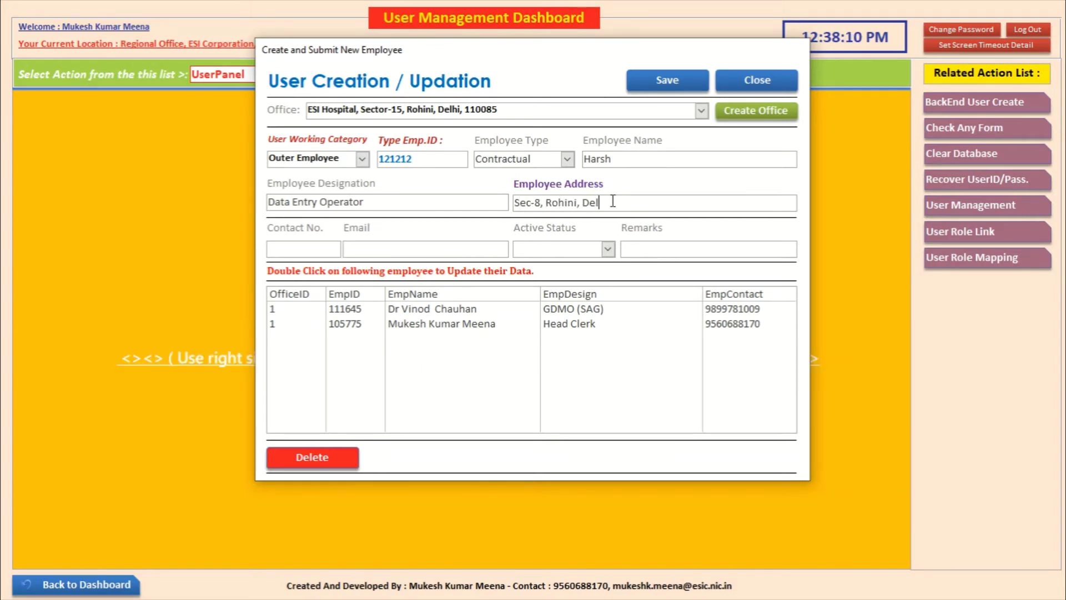
type("hi")
Step: Fill in the employee's contact number and e-mail address, correcting typos
left_click(303, 254)
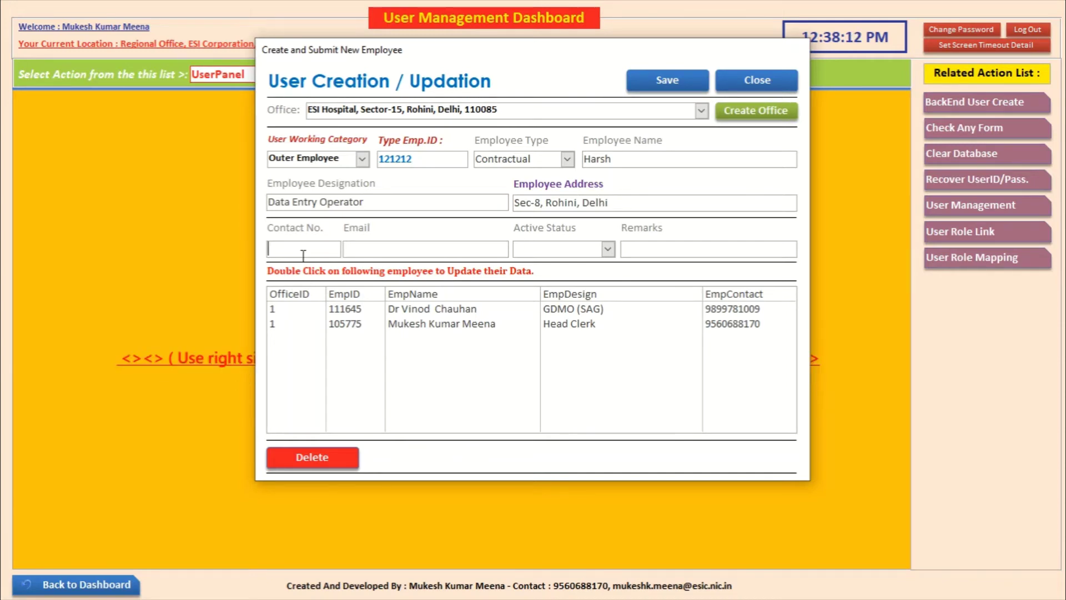
type("9898989898")
left_click(372, 249)
type("m")
key("BackSpace")
Step: Set Active Status to Working and move to the Remarks field
key("Tab")
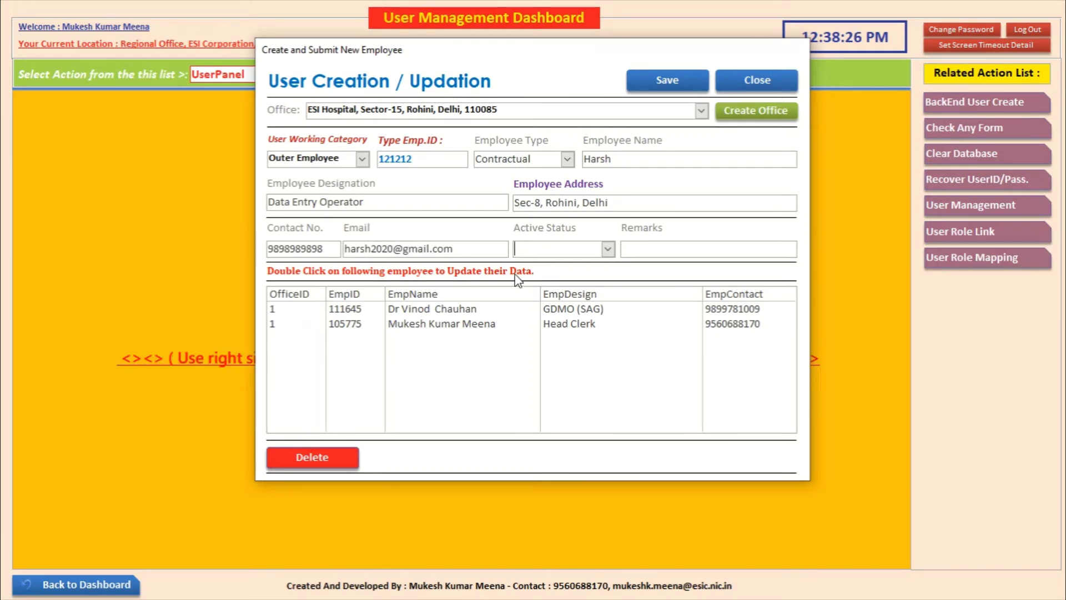
left_click(608, 249)
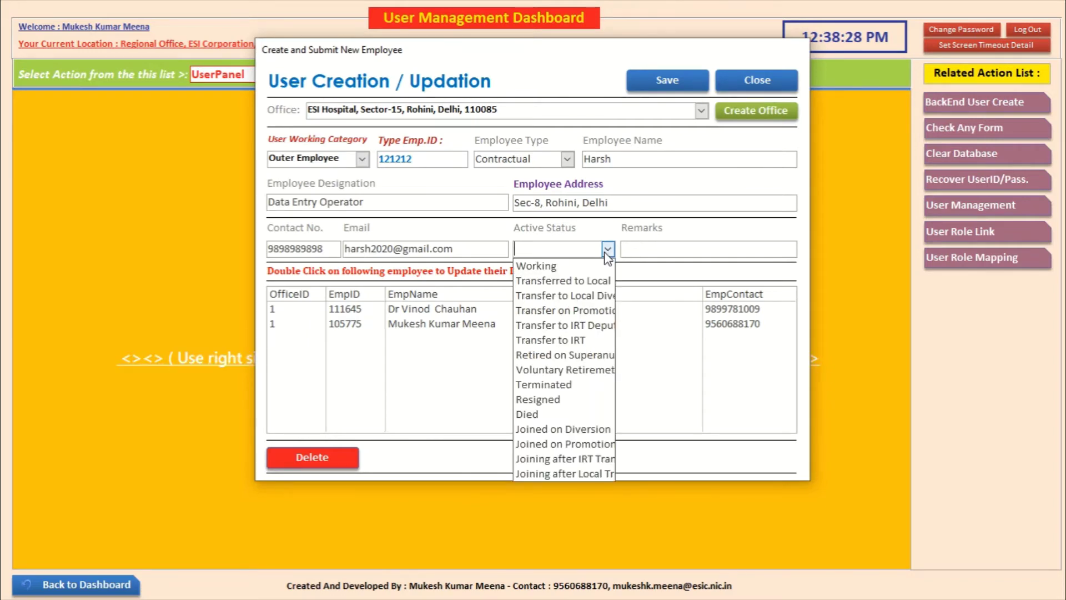
left_click(588, 266)
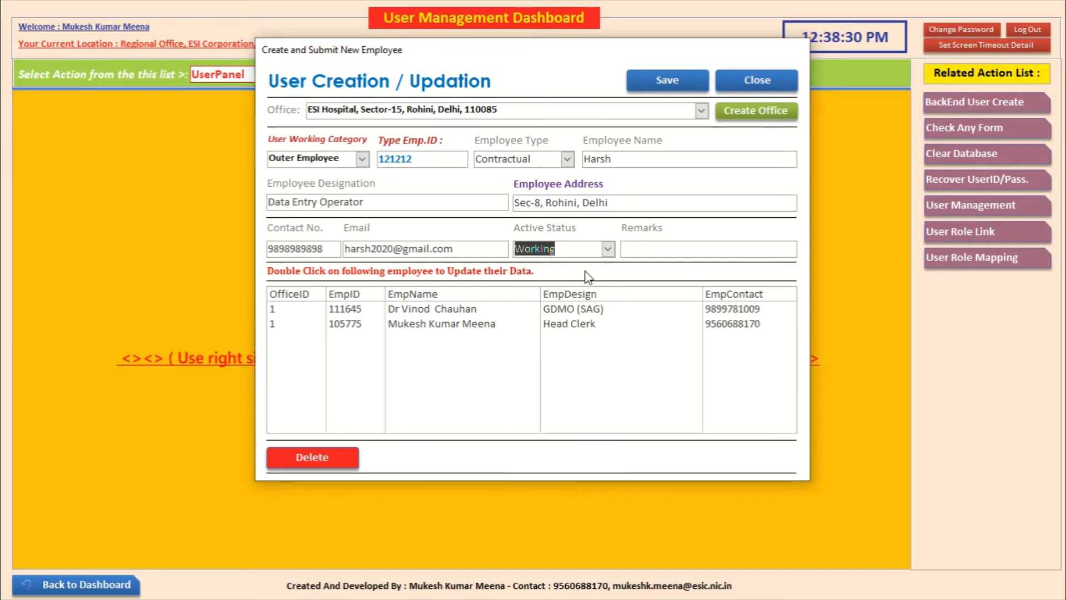
left_click(650, 250)
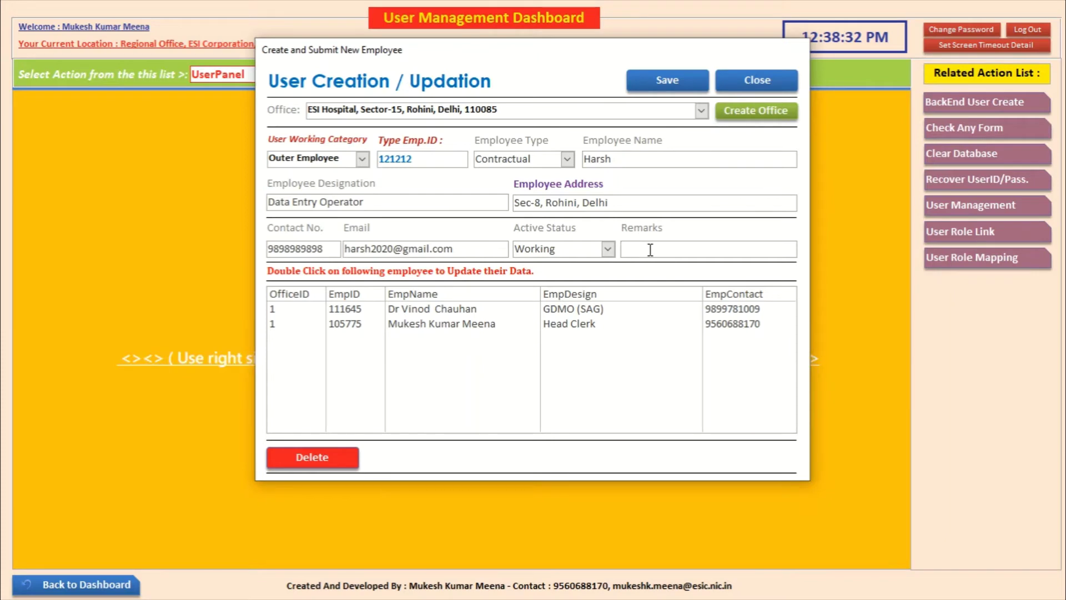
Step: Enter NA as remarks, save and confirm the new employee 121212, then select its row
type("NA")
left_click(676, 76)
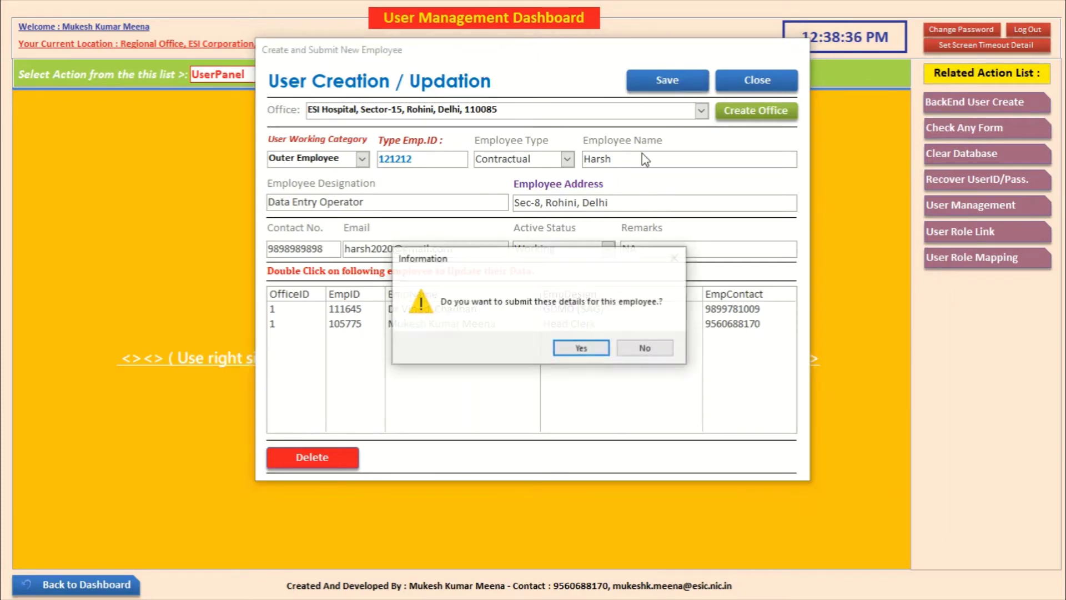
left_click(581, 346)
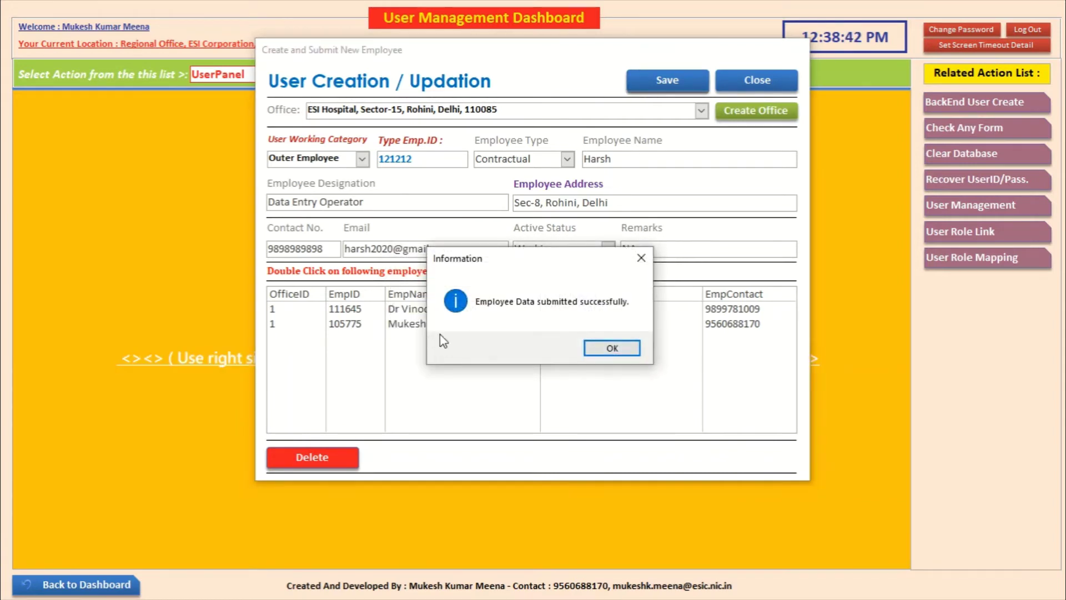
left_click(611, 347)
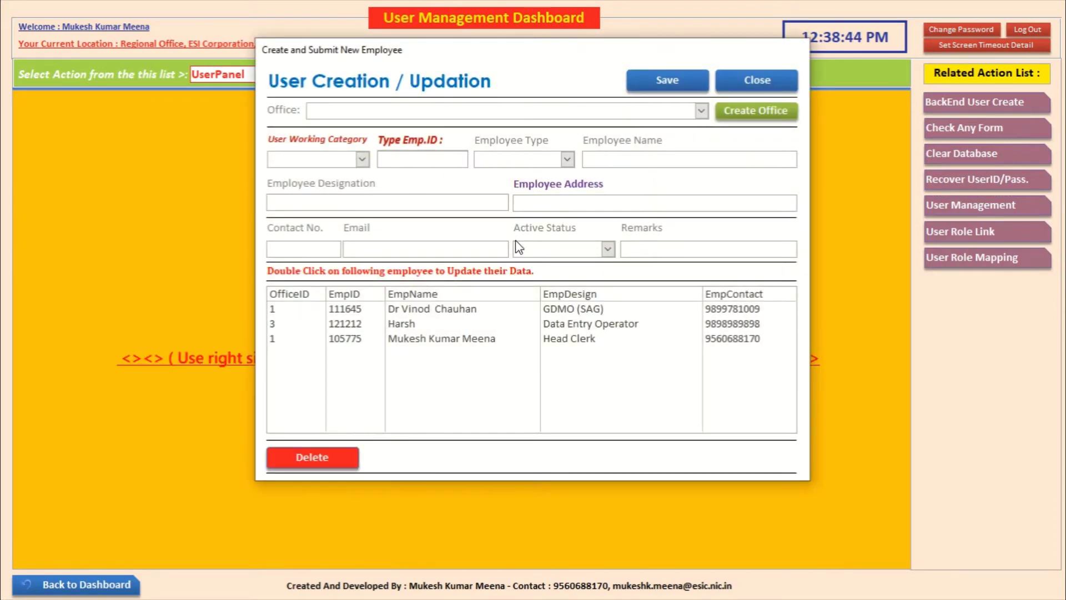
left_click(400, 327)
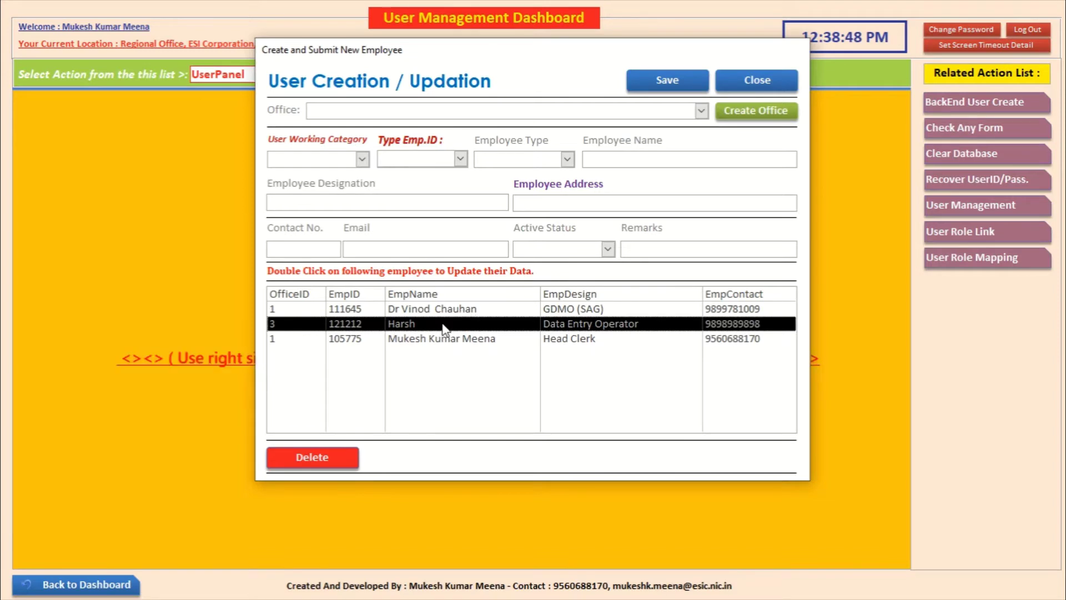
Step: Check the new employee's rows in the list, then close the User Creation / Updation form
double_click(444, 329)
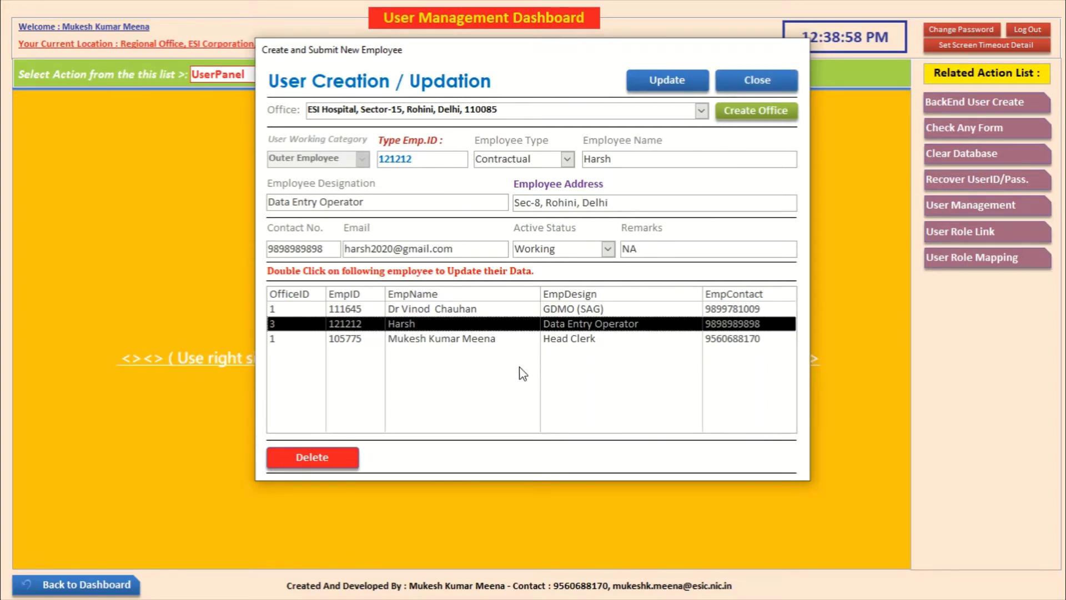
left_click(438, 338)
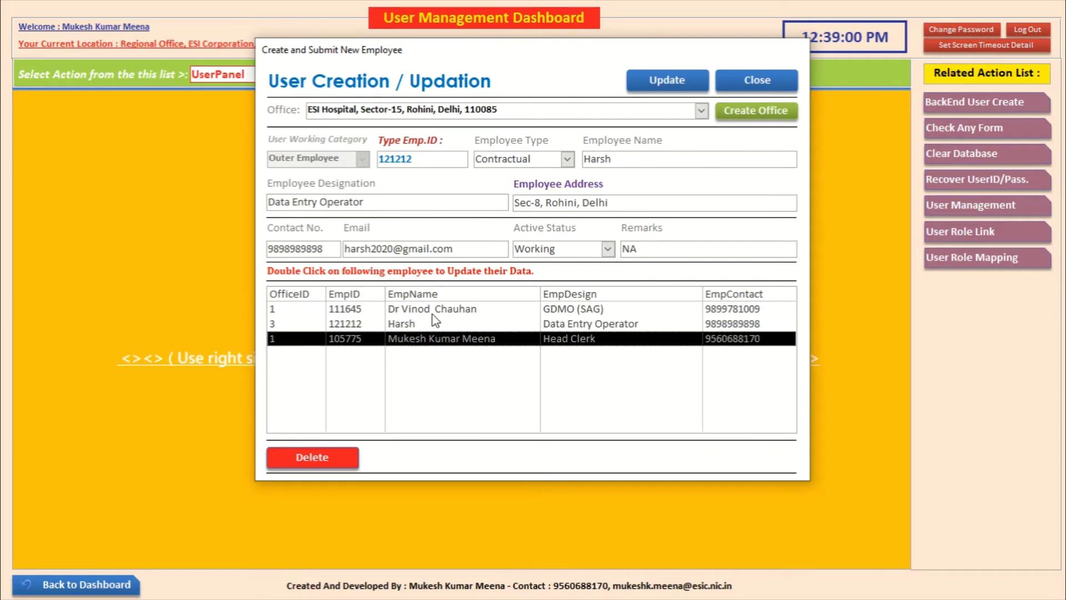
left_click(433, 311)
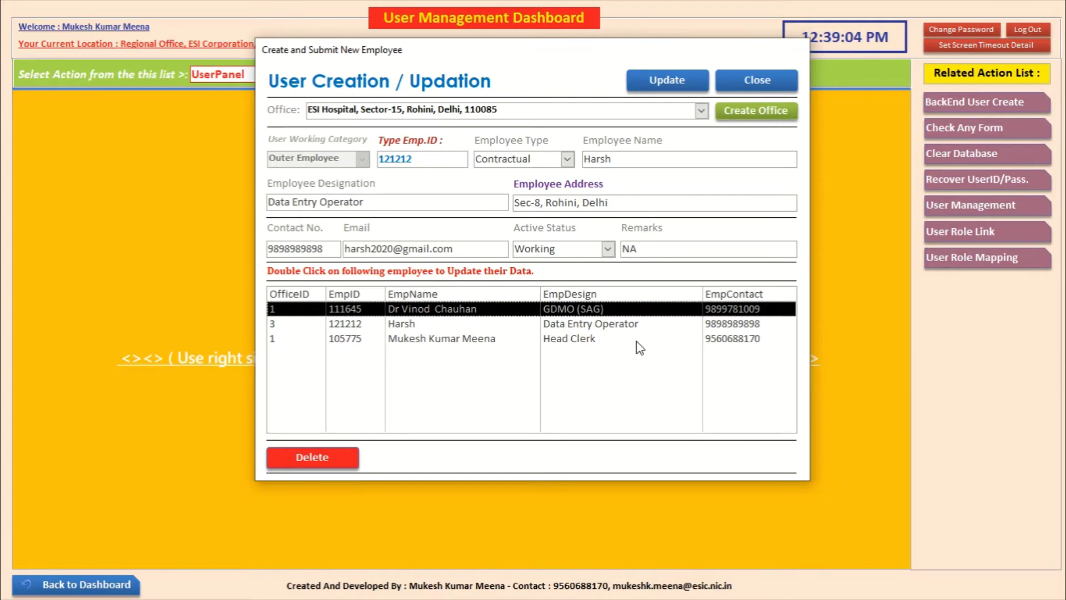
left_click(748, 84)
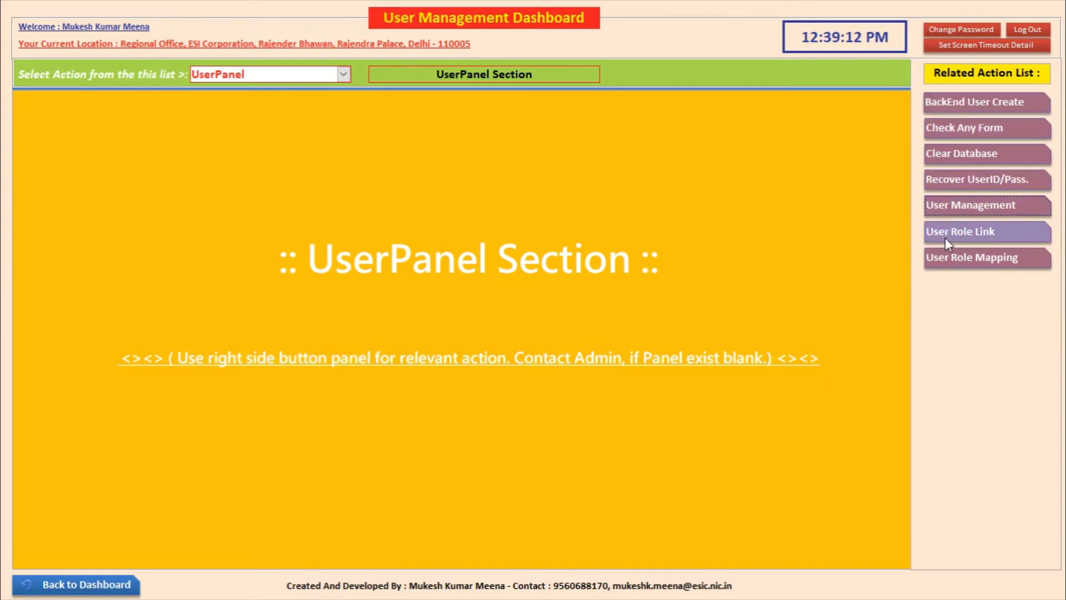
Step: Switch the dashboard to SoftwareManage and open Branch Management
left_click(344, 74)
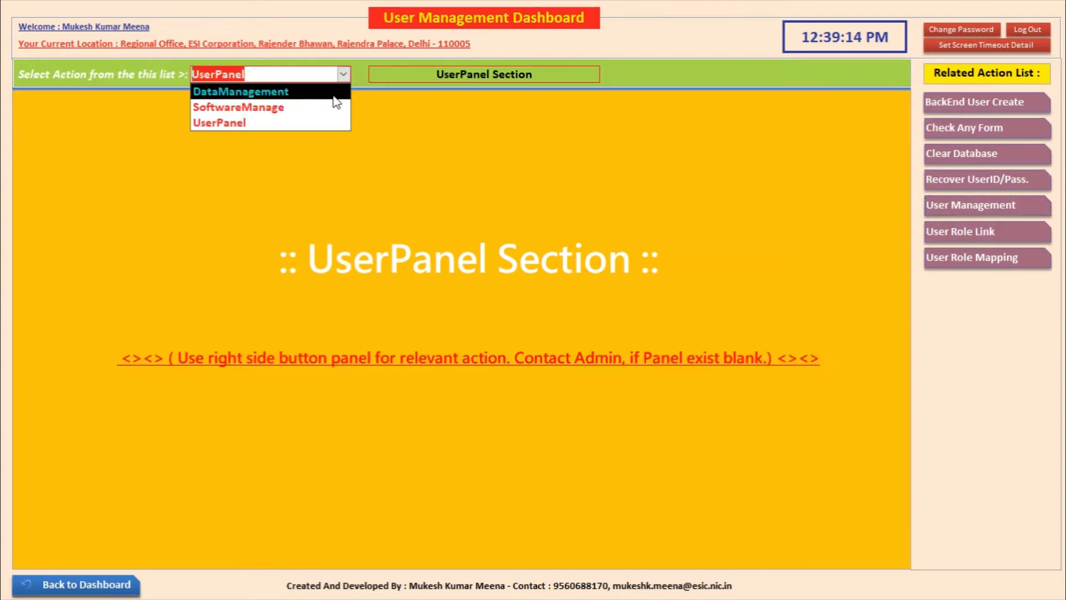
left_click(325, 108)
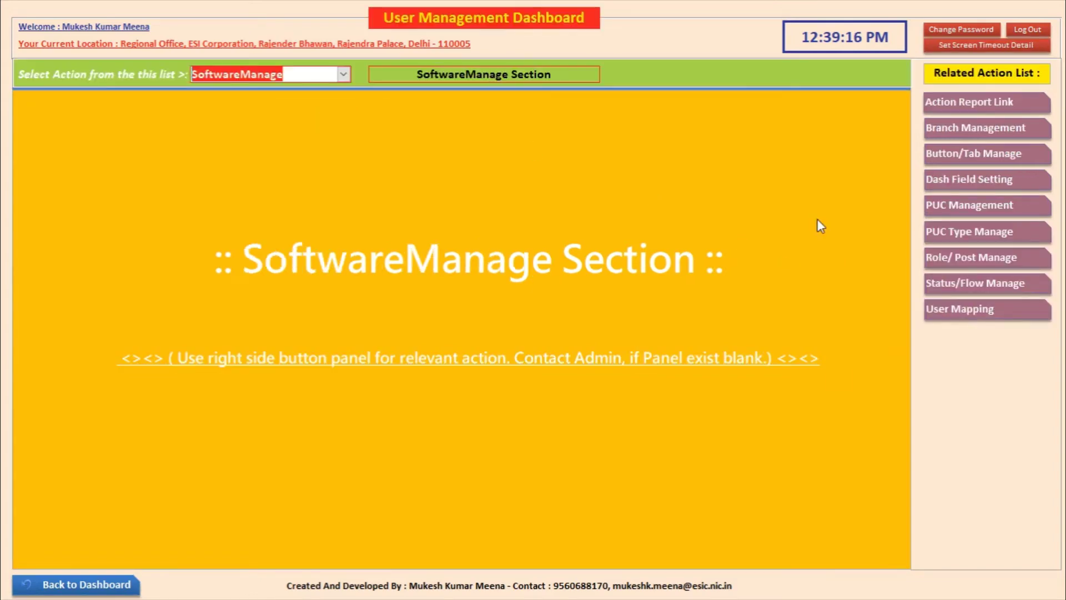
left_click(952, 128)
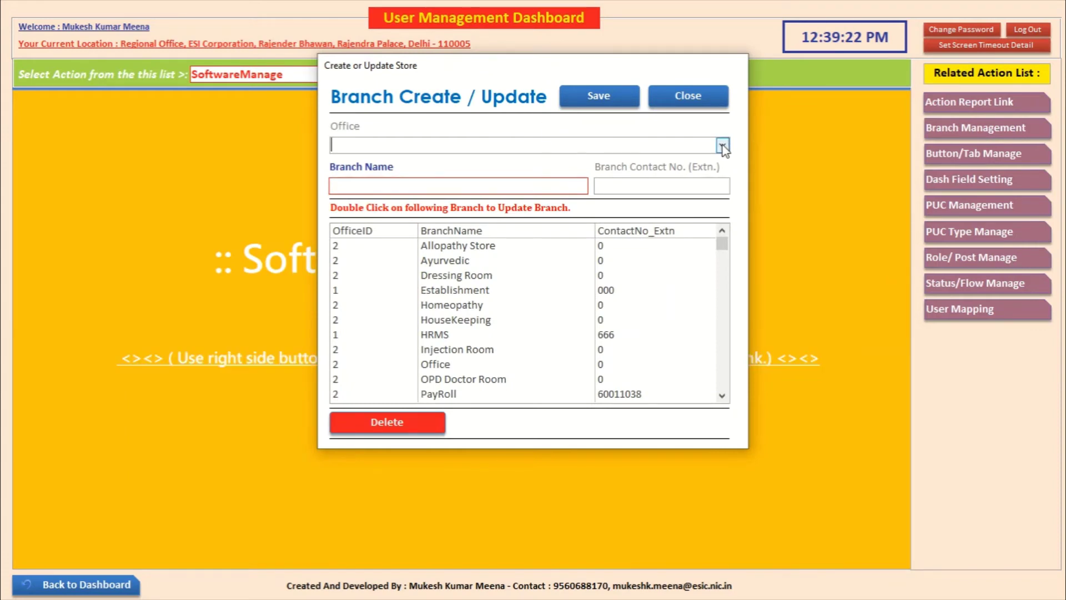
Step: Reassign the PayRoll branch to the ESI Hospital, Sector-15 office and save the update
left_click(725, 261)
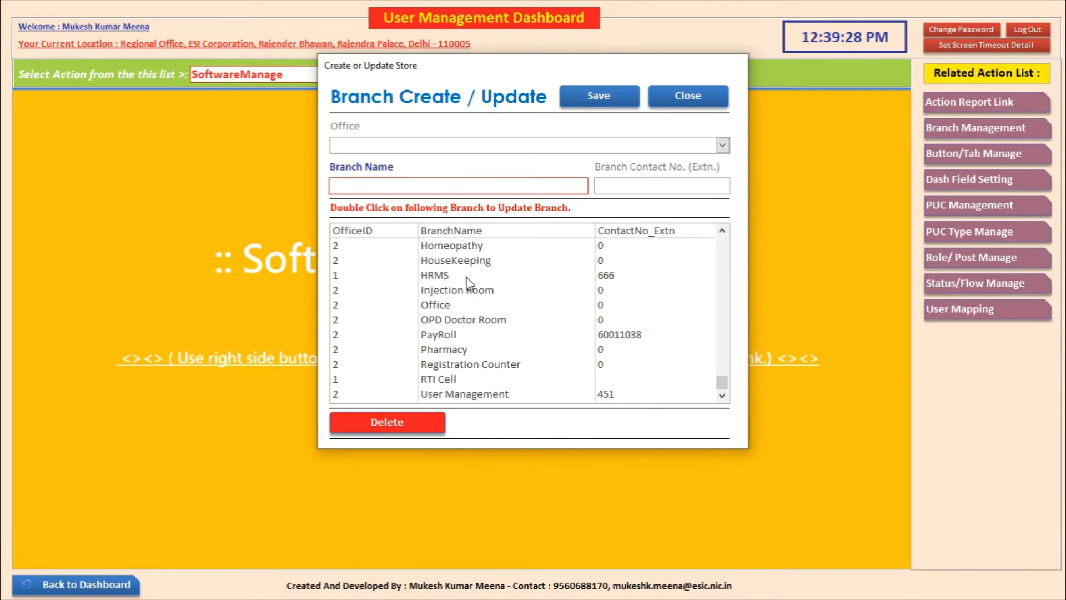
double_click(456, 334)
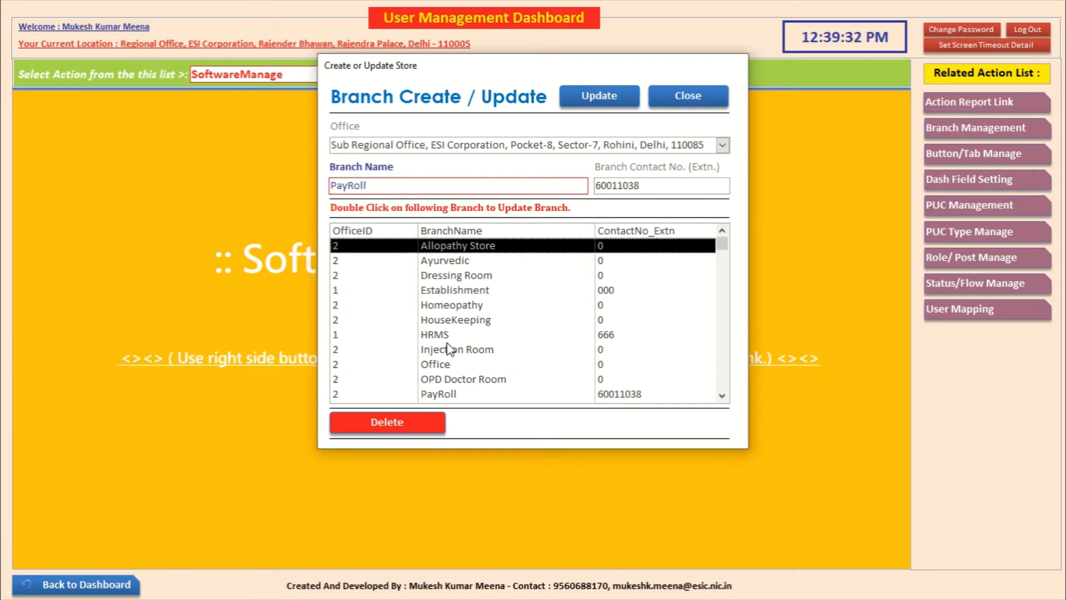
double_click(444, 394)
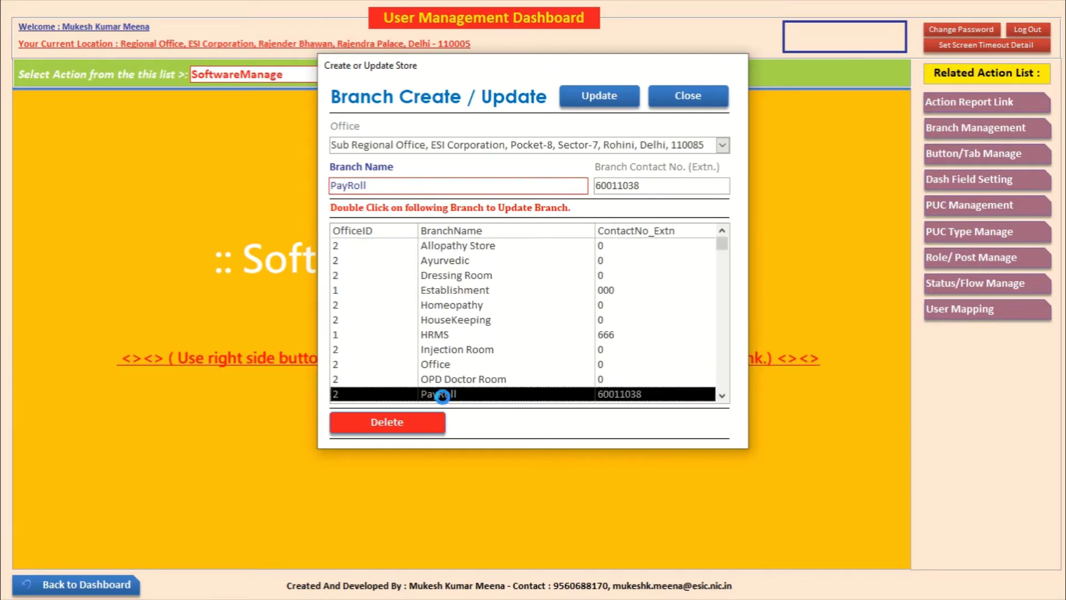
left_click(723, 147)
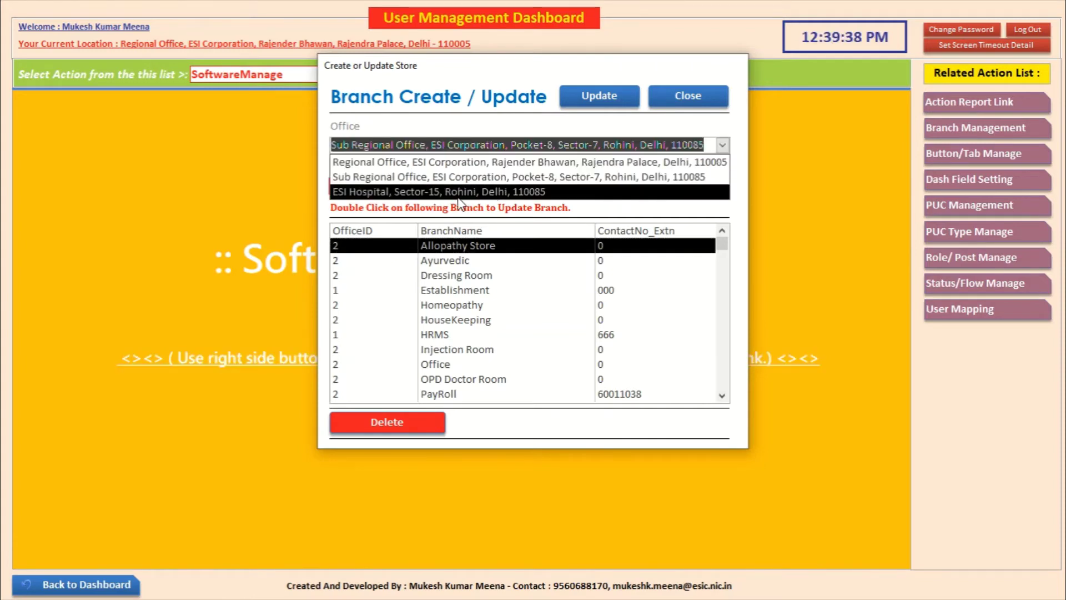
left_click(458, 196)
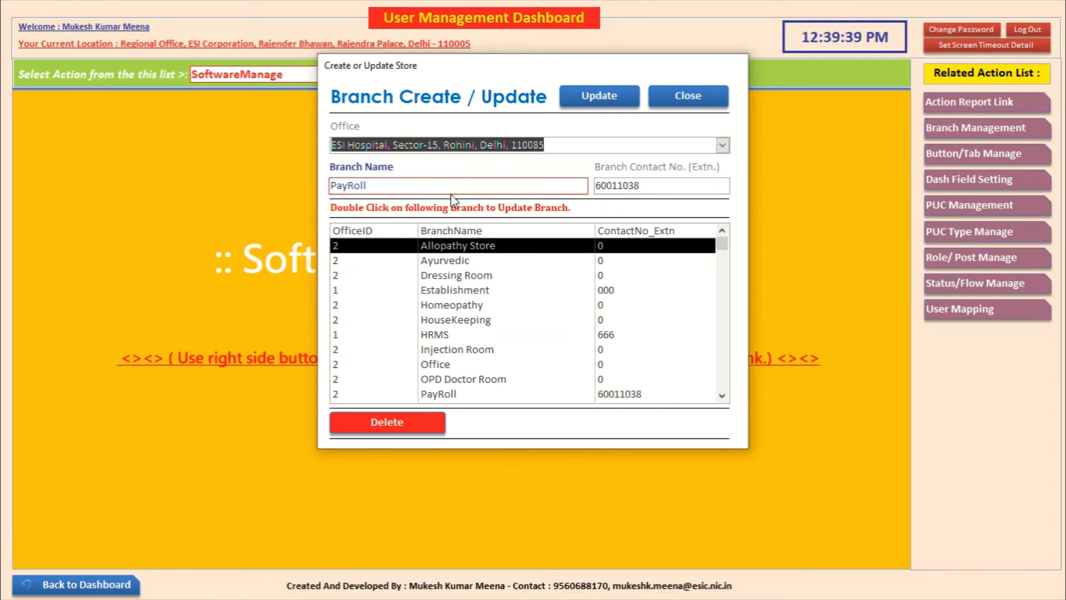
left_click(617, 105)
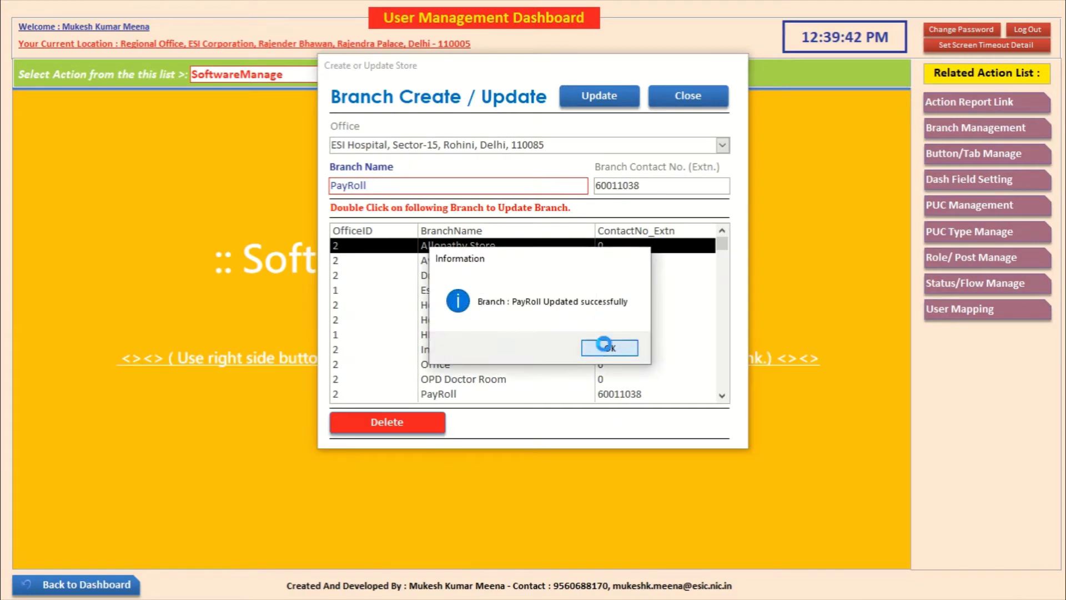
left_click(606, 347)
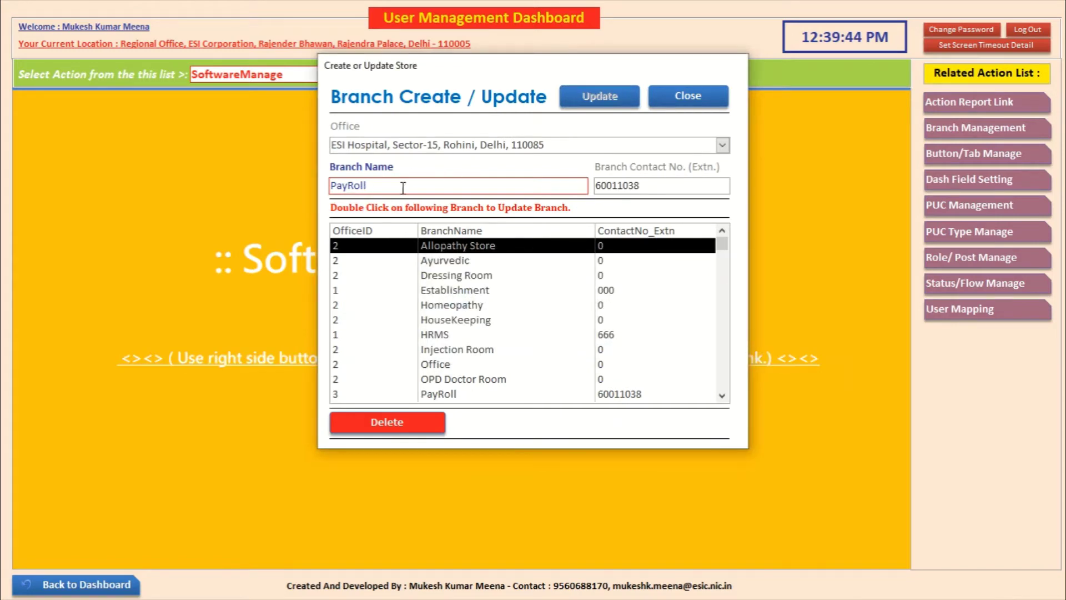
Step: Reassign the HRMS branch to ESI Hospital too, then close the branch form
double_click(457, 335)
left_click(722, 145)
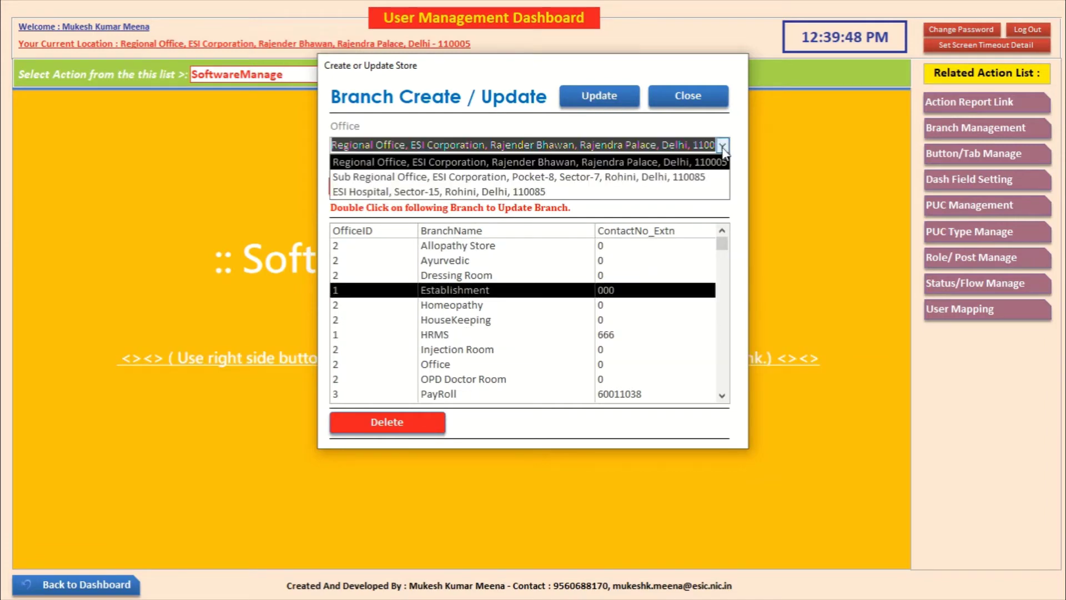
left_click(605, 192)
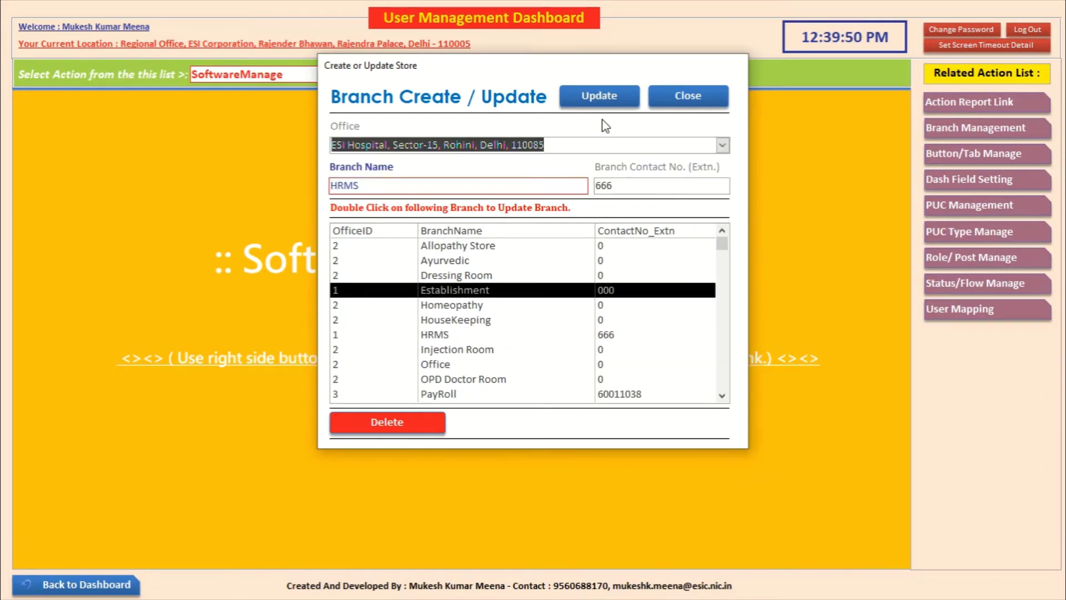
left_click(600, 97)
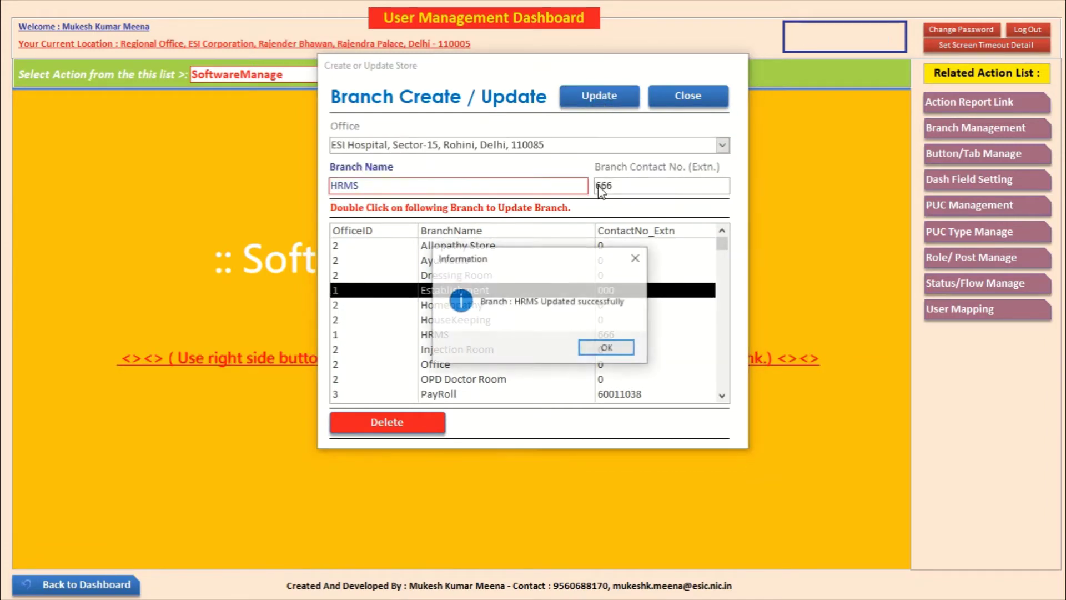
left_click(607, 348)
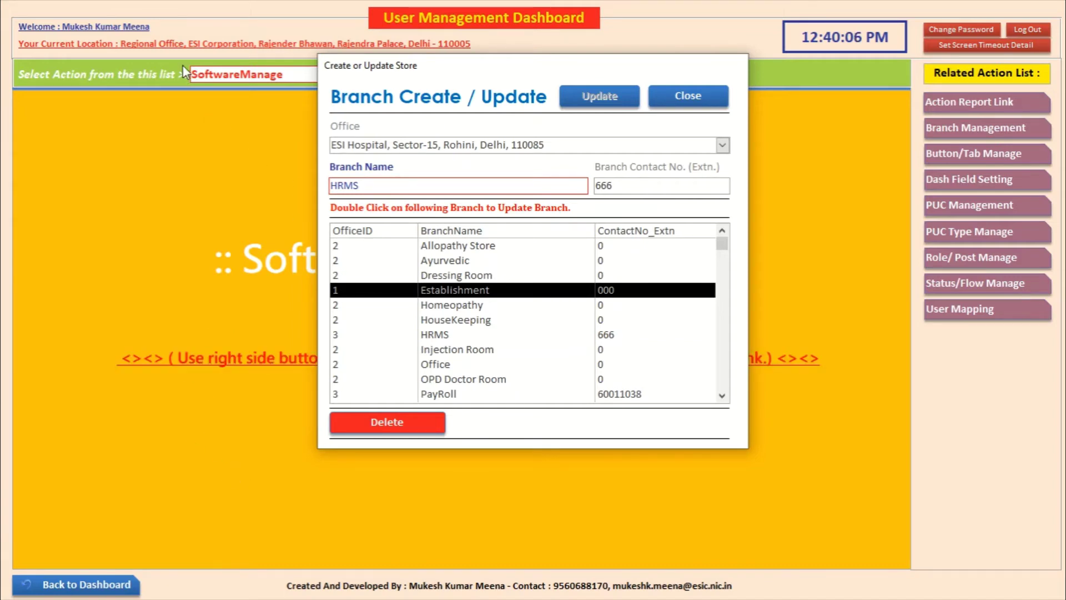
left_click(676, 101)
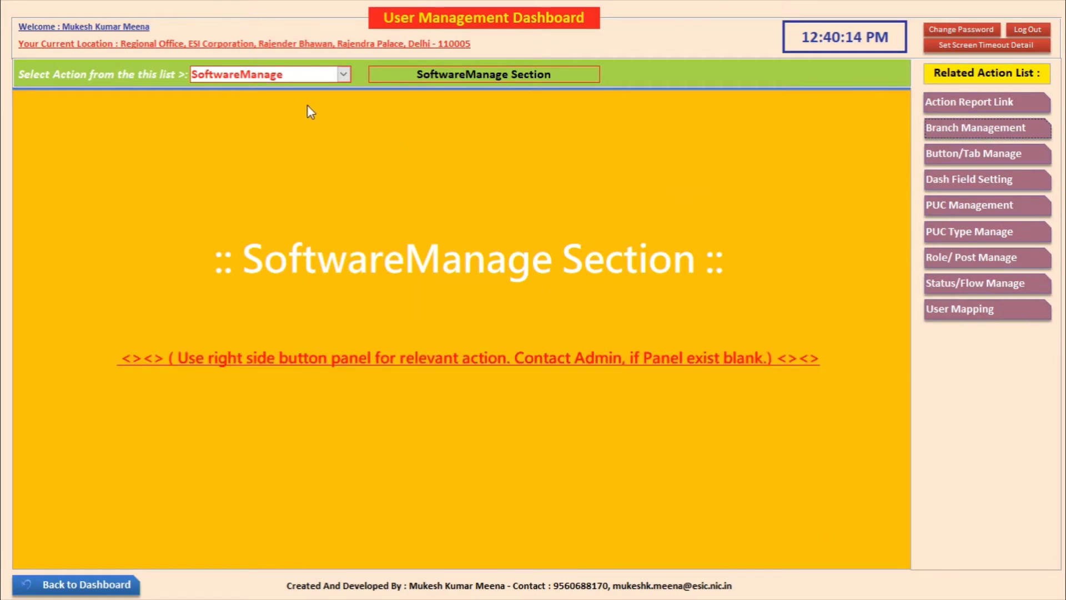
Step: From the UserPanel section, open Branch Role / Post Linking and choose ESI Hospital office, PayRoll branch
left_click(343, 74)
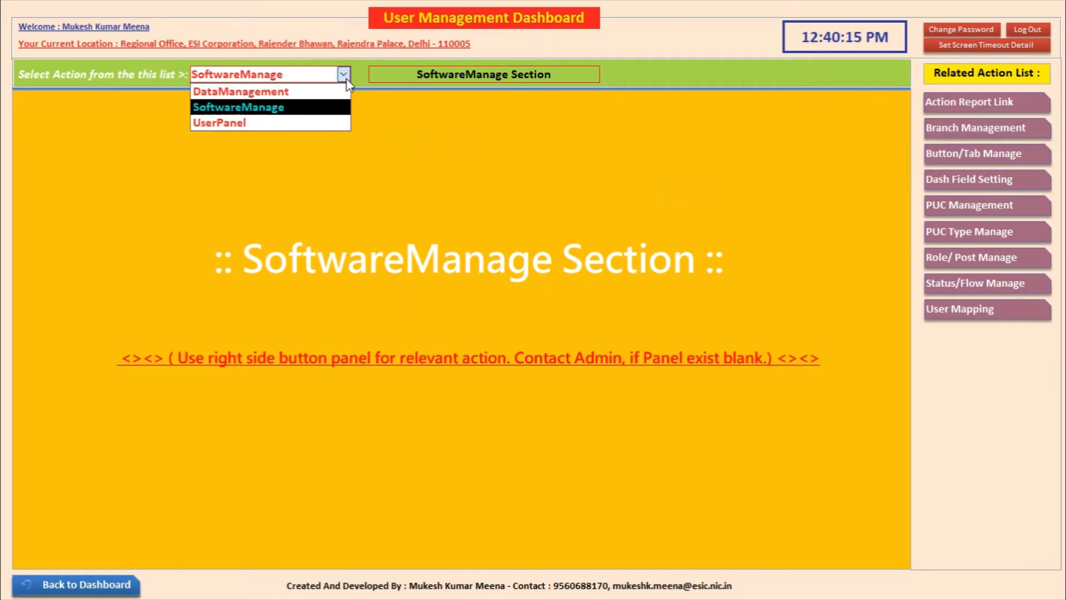
left_click(320, 123)
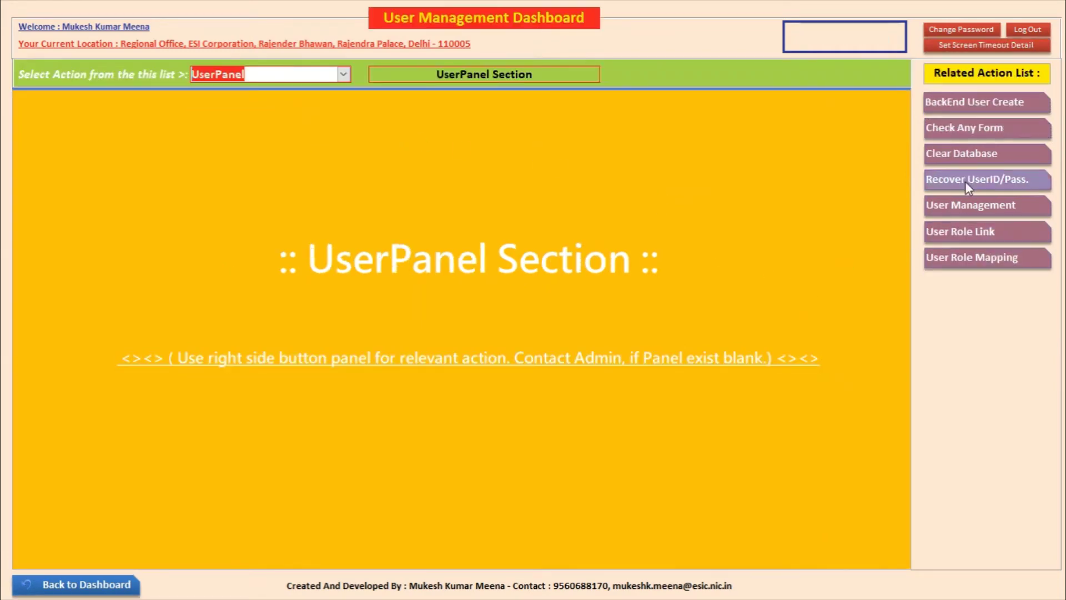
left_click(968, 231)
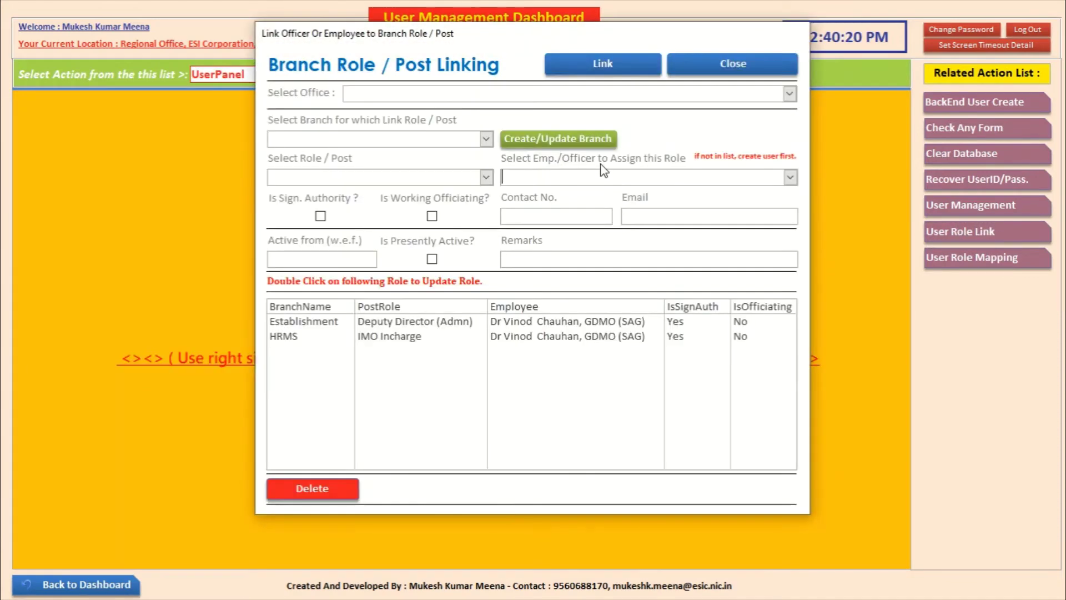
left_click(789, 94)
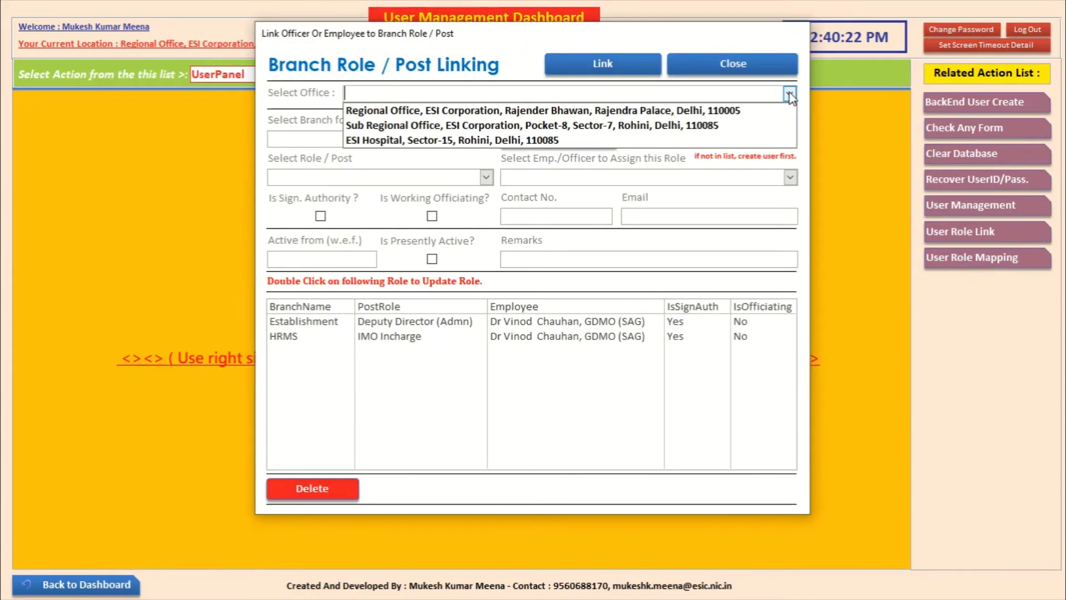
left_click(756, 142)
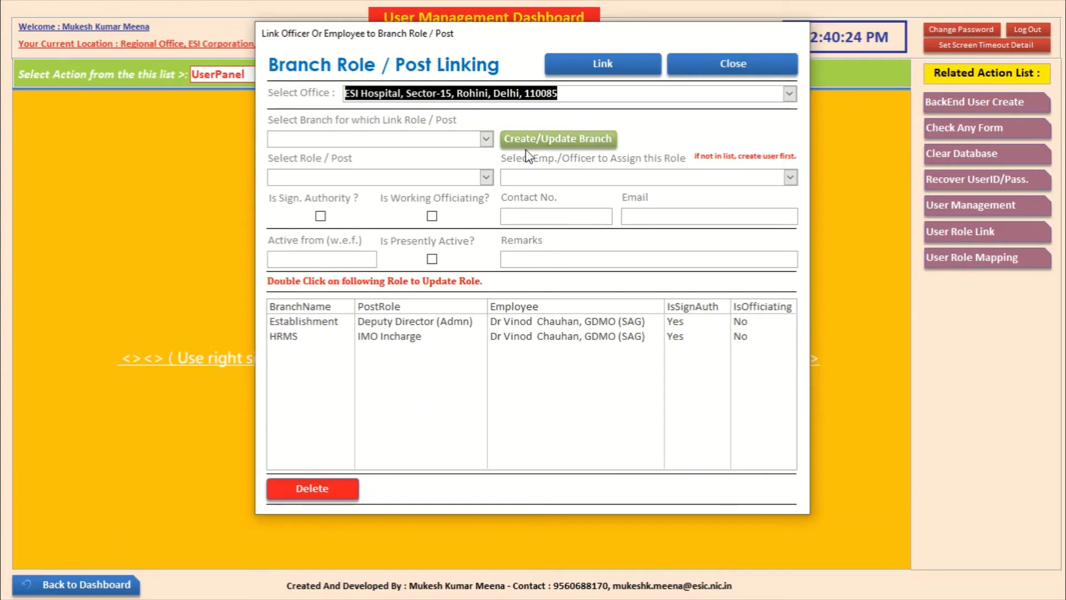
left_click(485, 138)
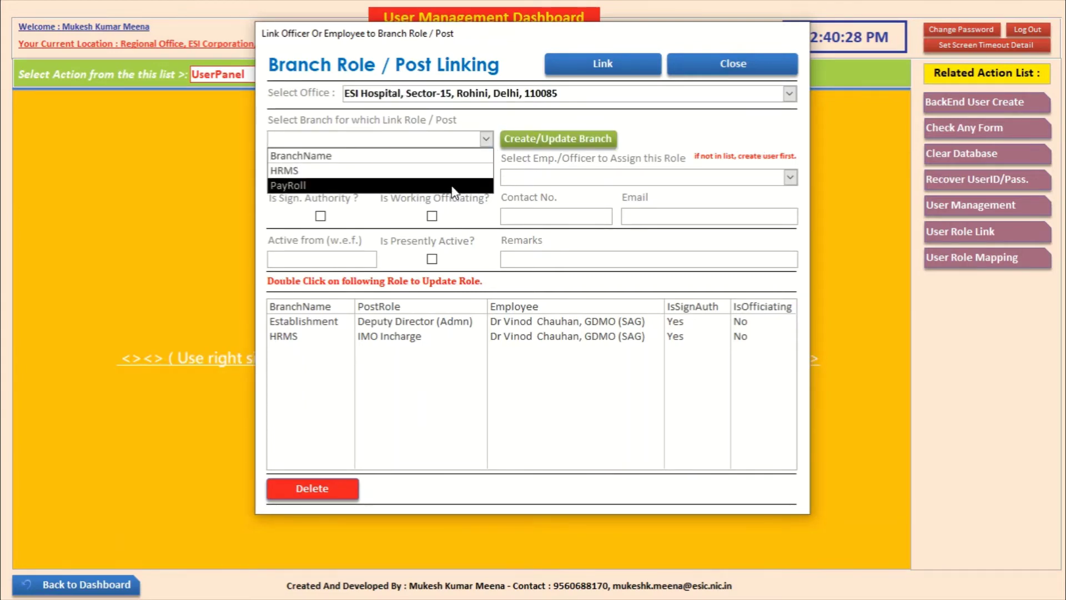
left_click(452, 187)
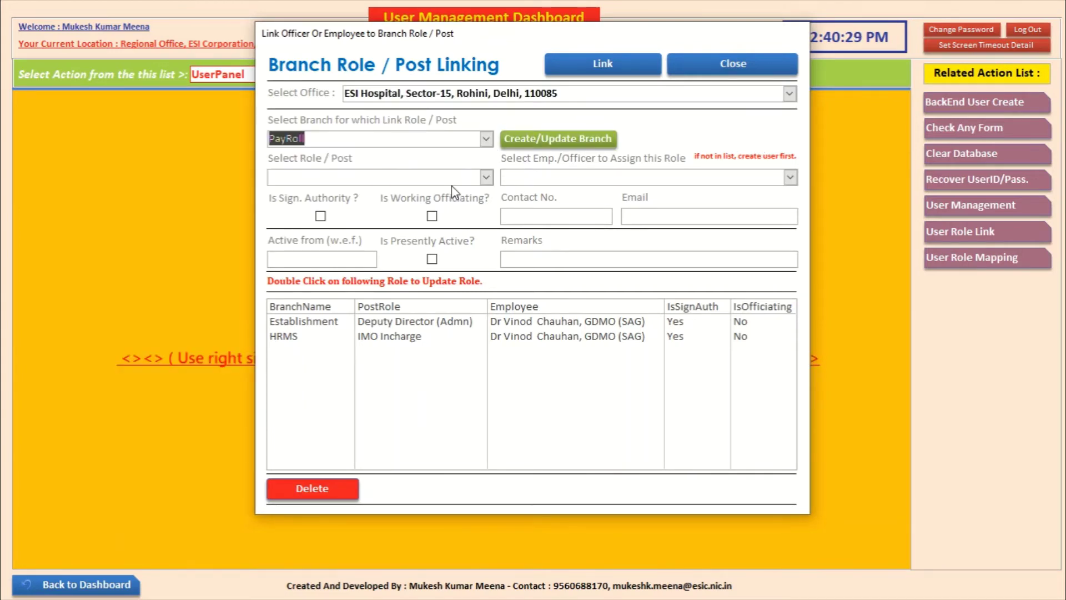
Step: Assign PayRoll D.A. to the new Data Entry Operator, active from 01-05-2020, presently active, remarks 'NA'
left_click(486, 178)
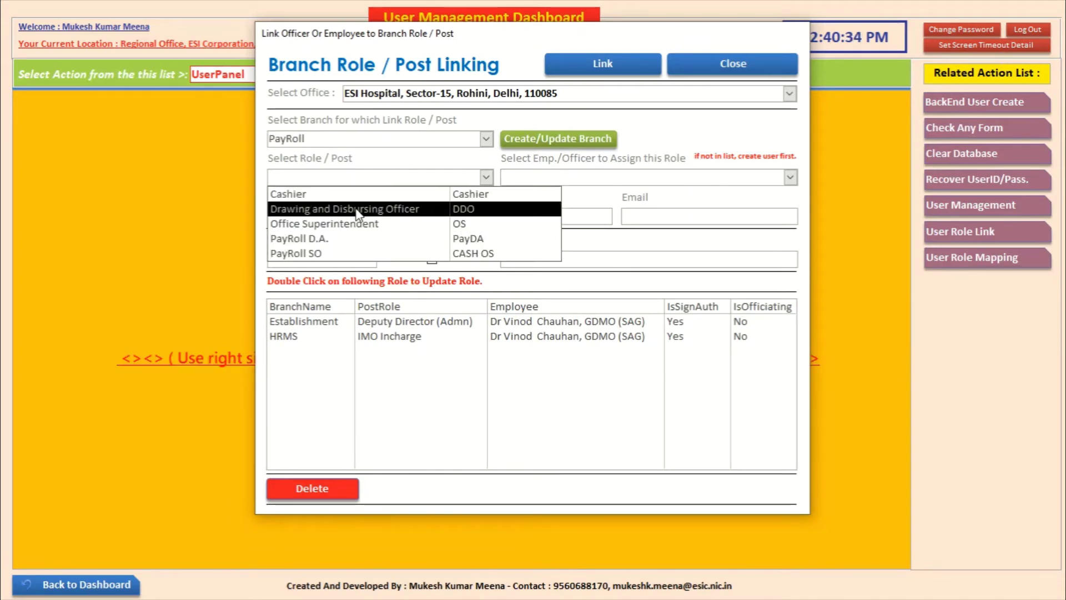
left_click(377, 239)
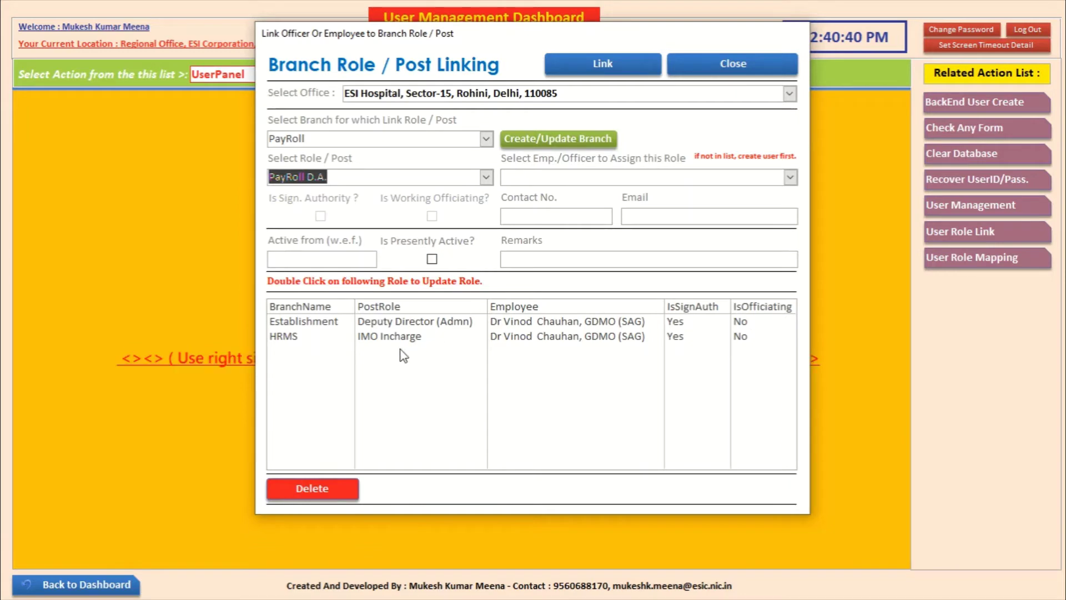
left_click(789, 177)
left_click(782, 194)
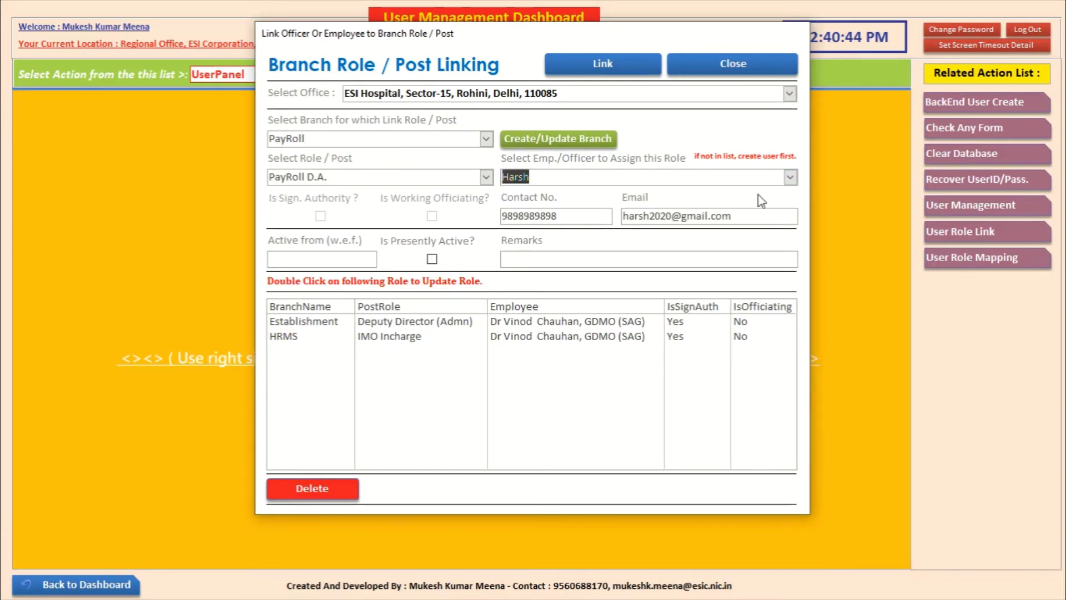
left_click(359, 257)
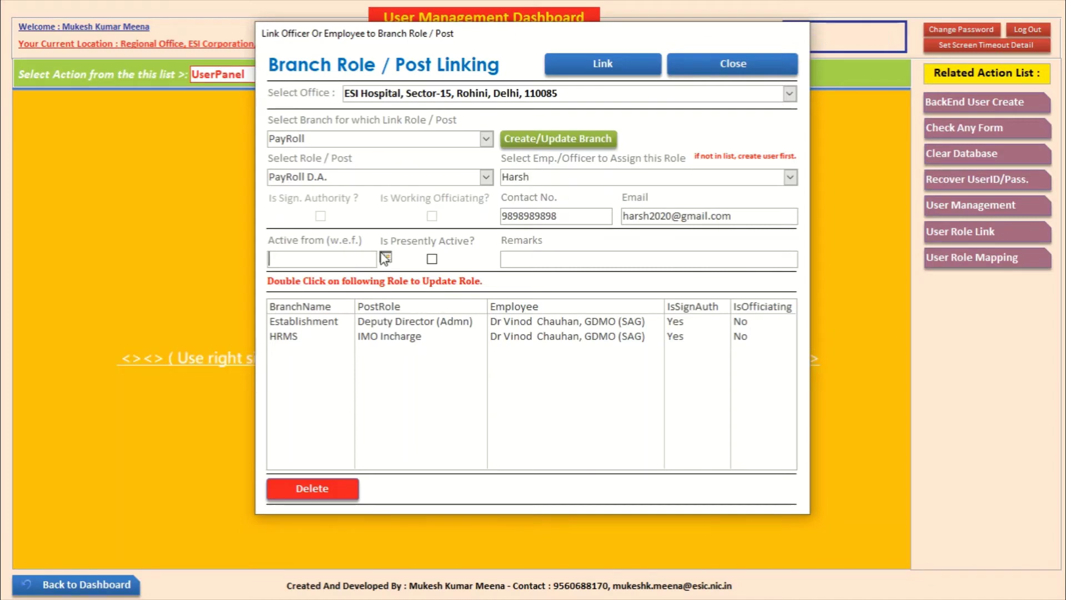
left_click(385, 257)
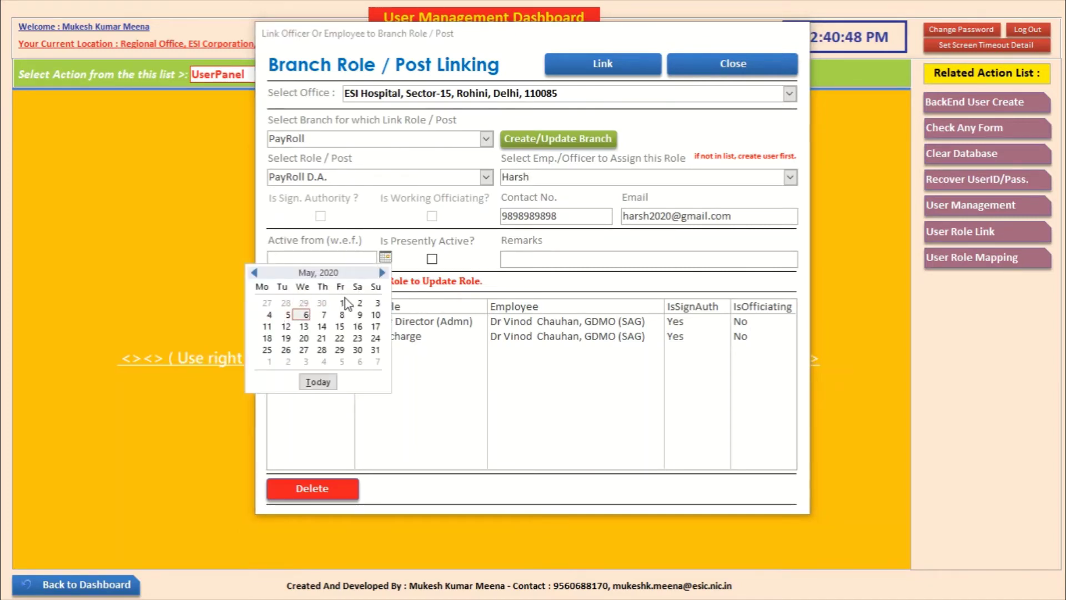
left_click(341, 302)
left_click(432, 259)
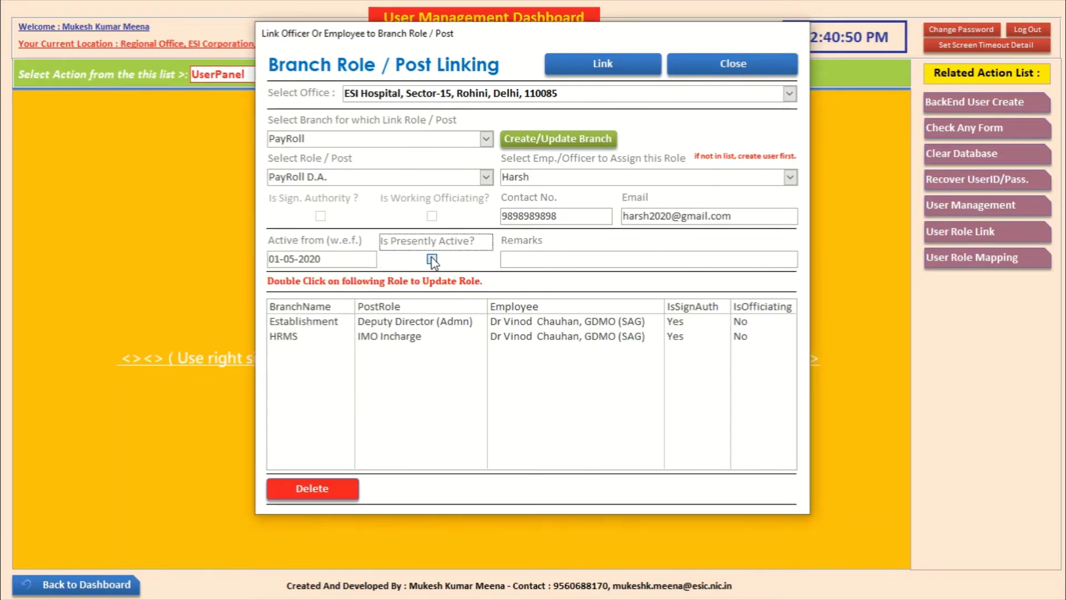
left_click(549, 262)
type("NA")
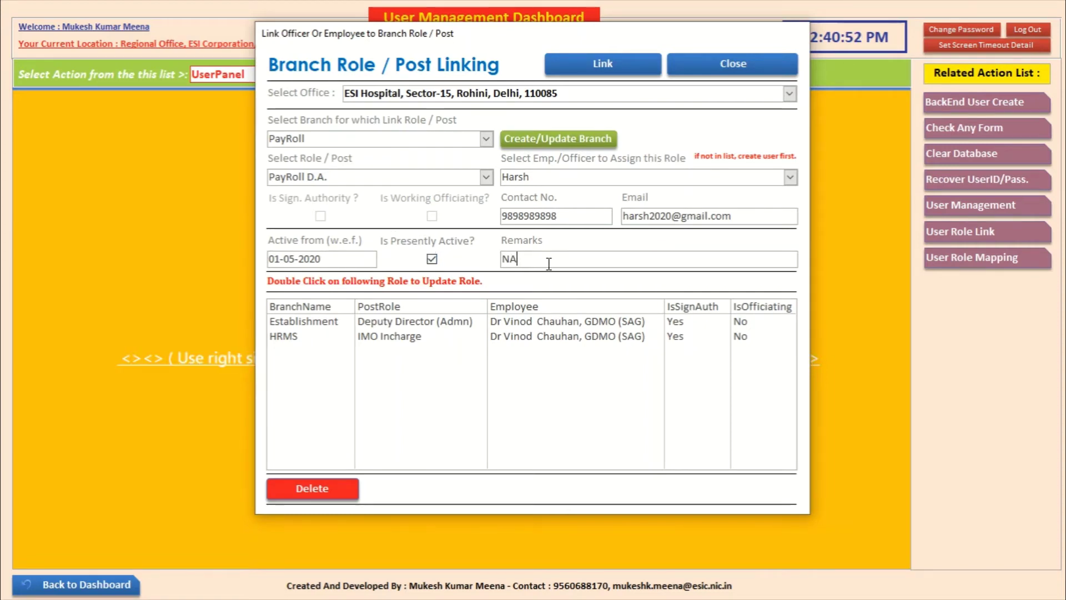
Step: Save and confirm the role link, check the new PayRoll row, and close the linking form
left_click(604, 62)
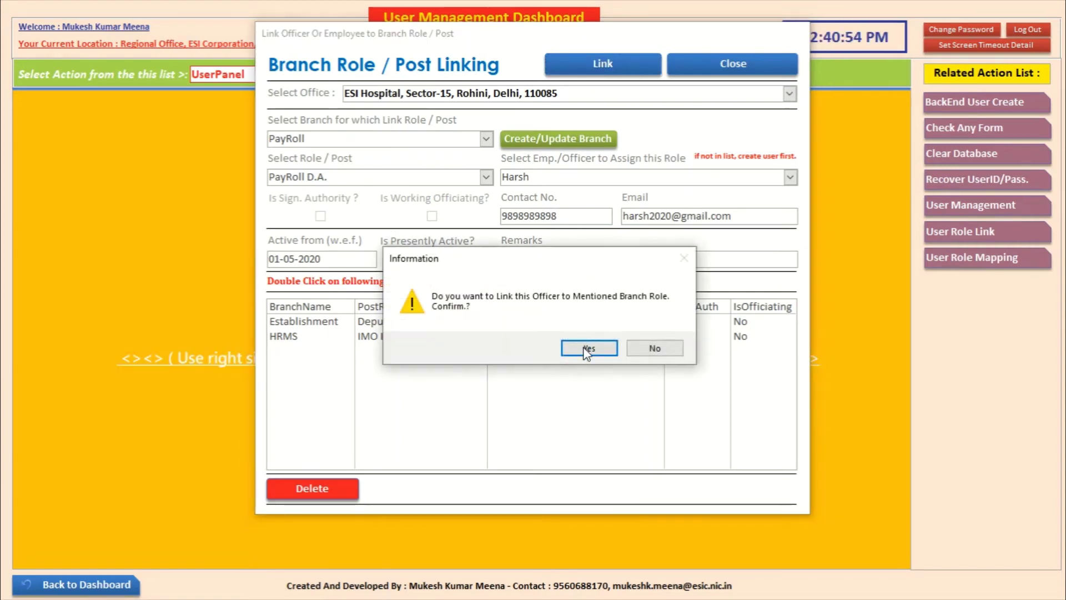
left_click(586, 348)
left_click(603, 351)
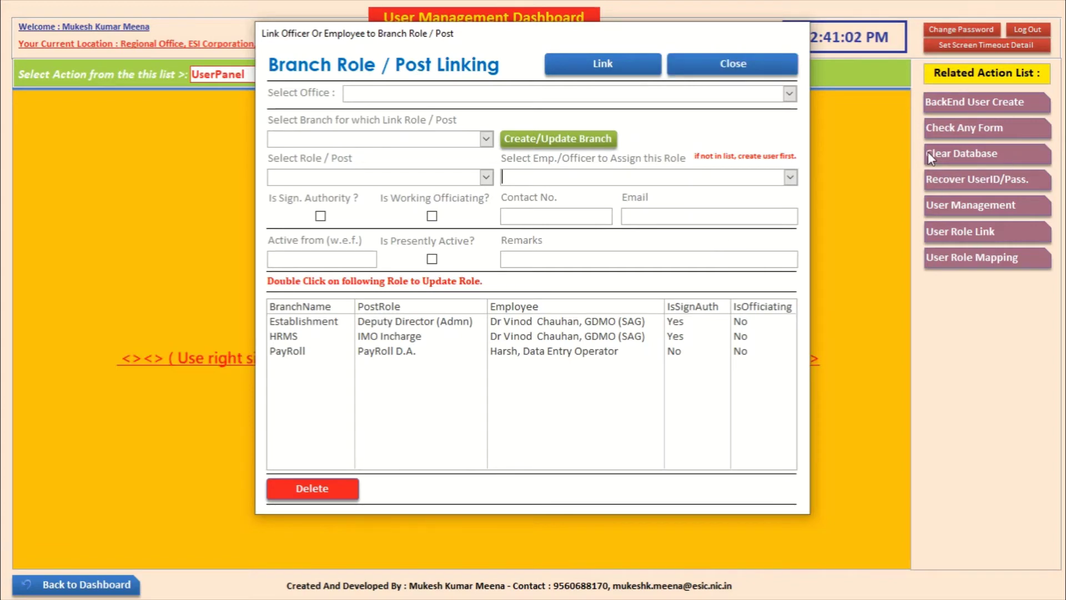
left_click(483, 353)
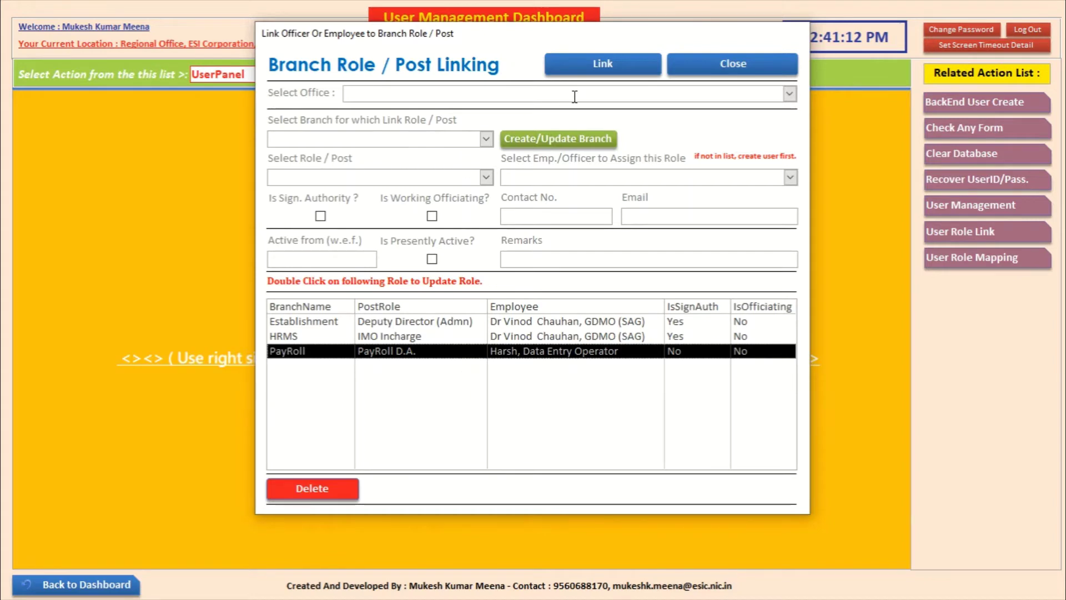
left_click(741, 68)
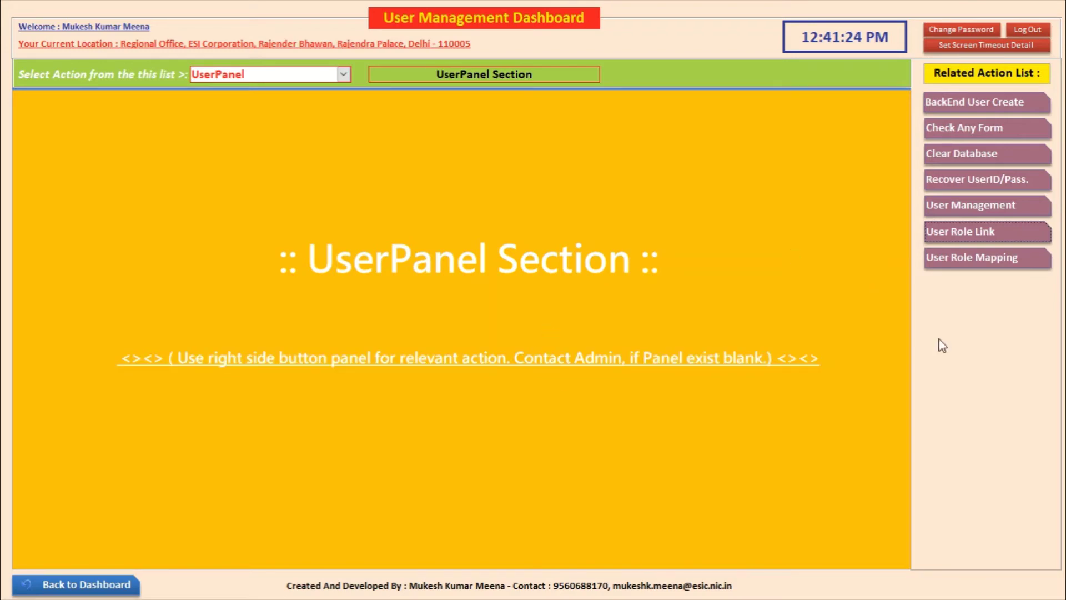
Step: View employee 121212's role details under User Role Mapping, close them, and log out
left_click(946, 258)
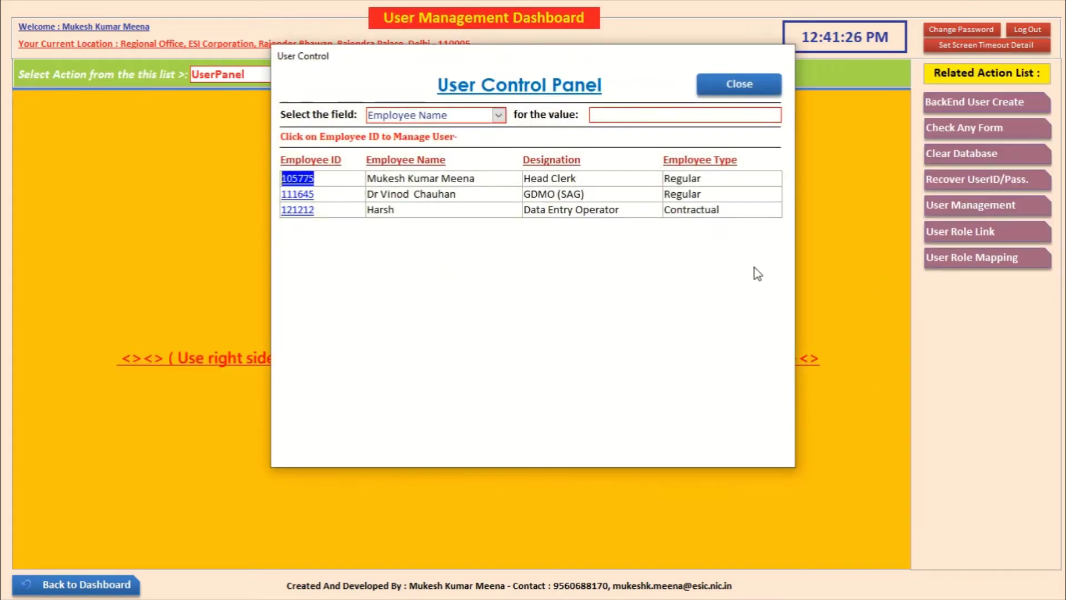
left_click(740, 88)
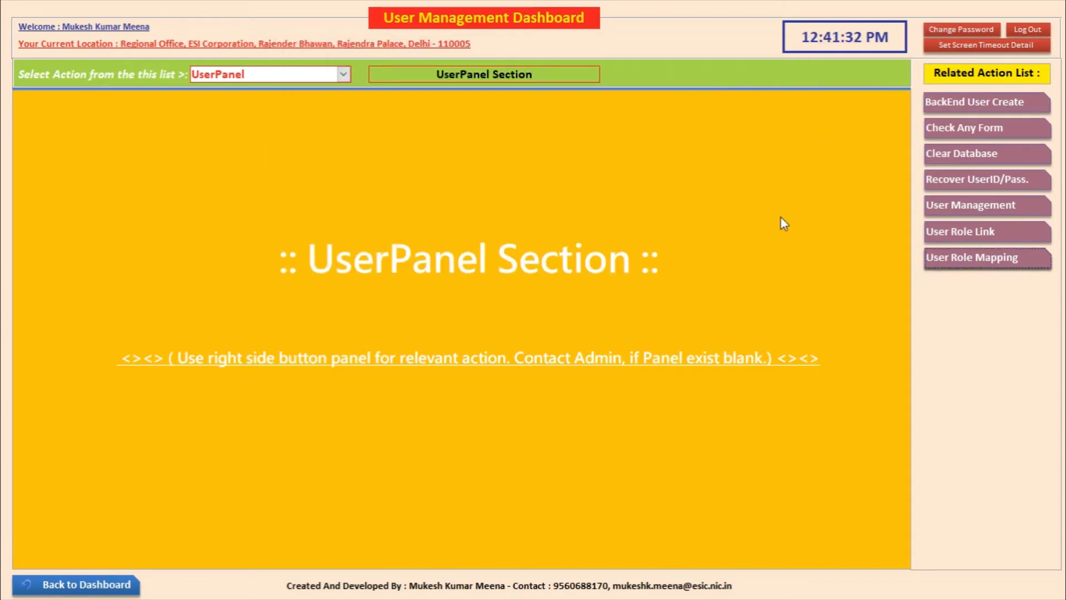
left_click(981, 254)
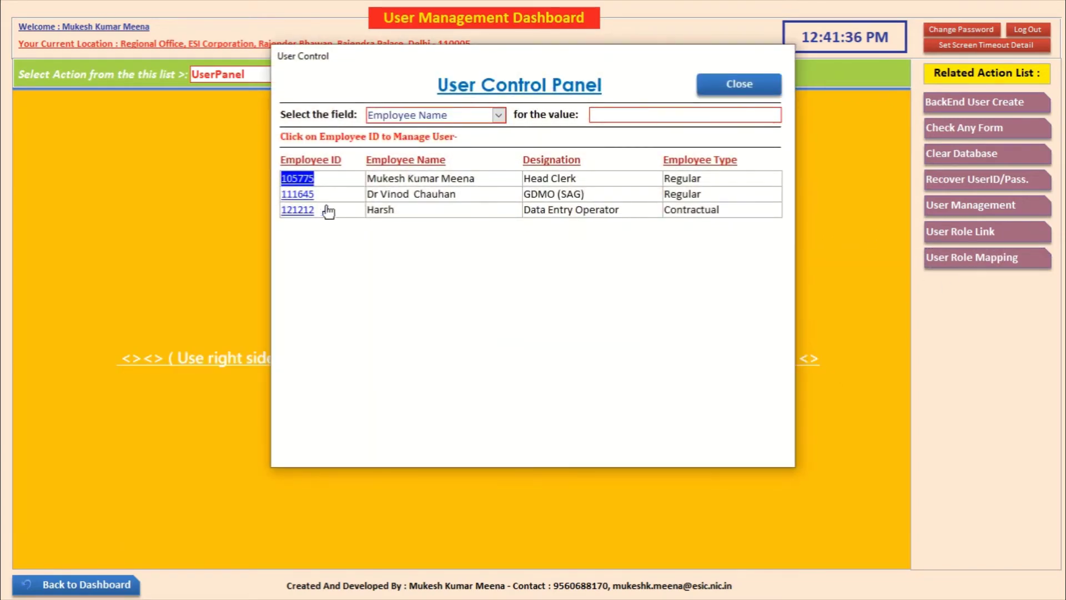
left_click(307, 215)
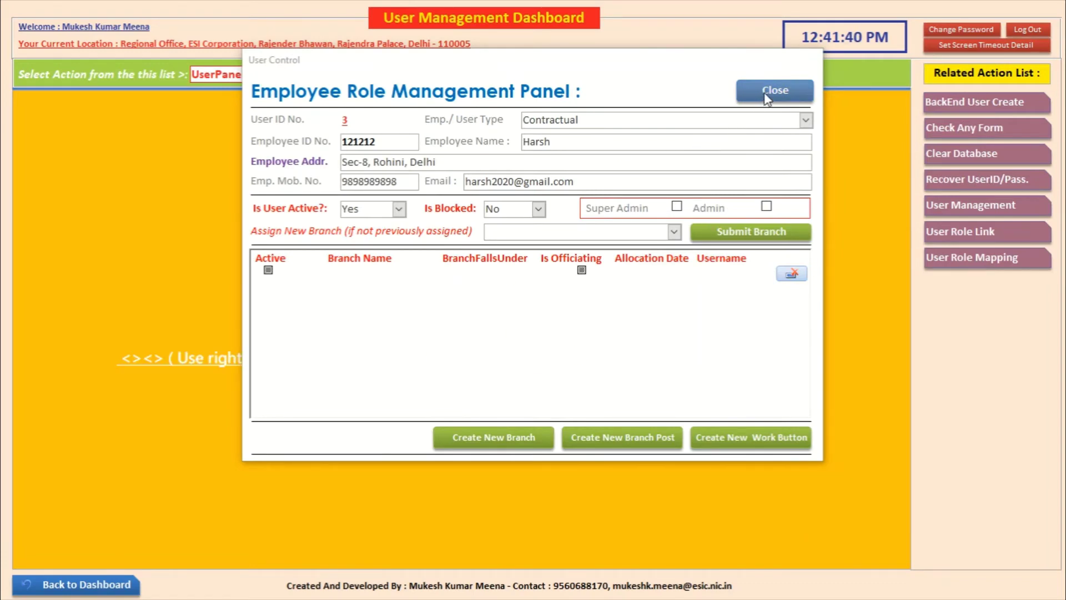
left_click(765, 94)
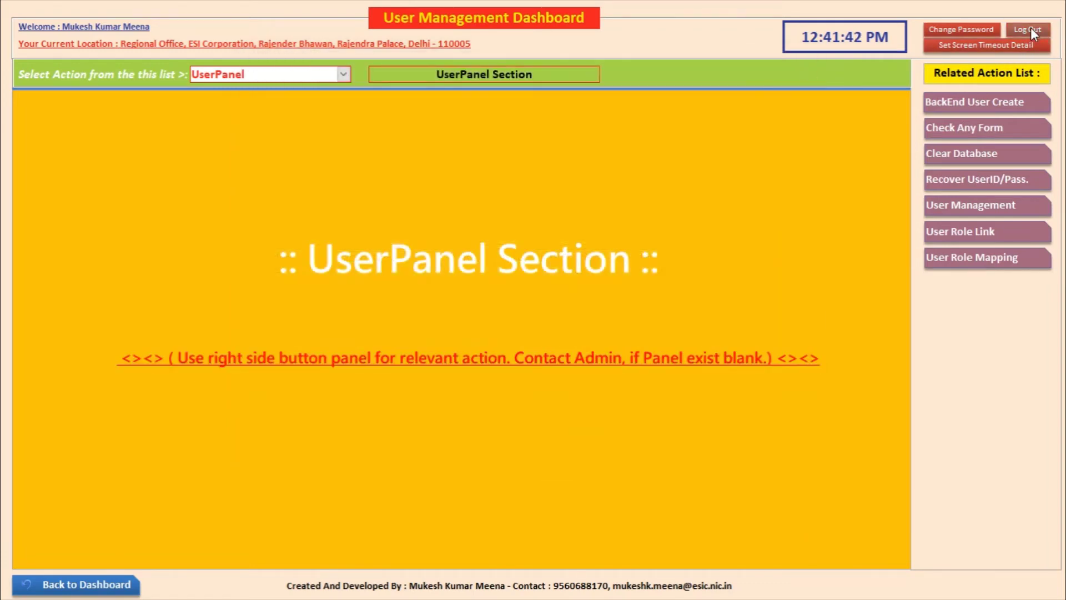
left_click(1030, 28)
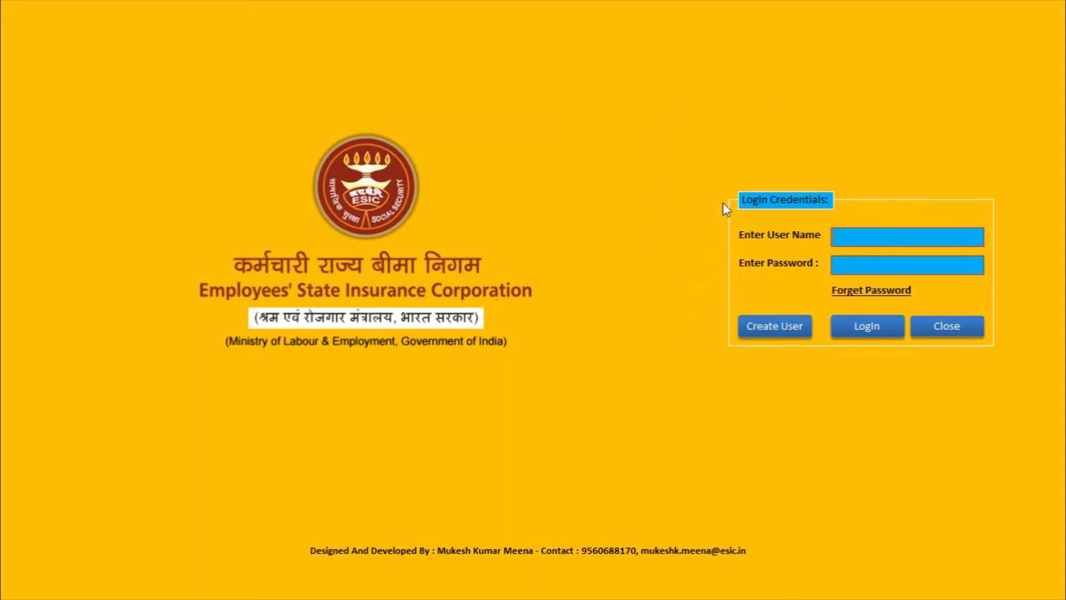
Step: Start a new user account for the ESI Hospital office and employee 121212, the Data Entry Operator
left_click(779, 325)
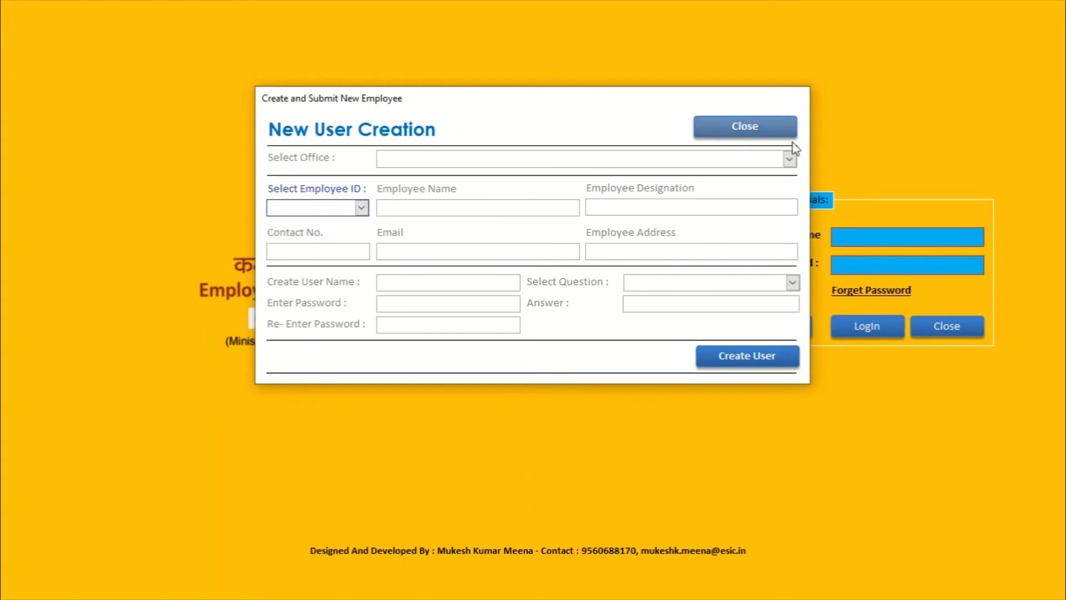
left_click(789, 160)
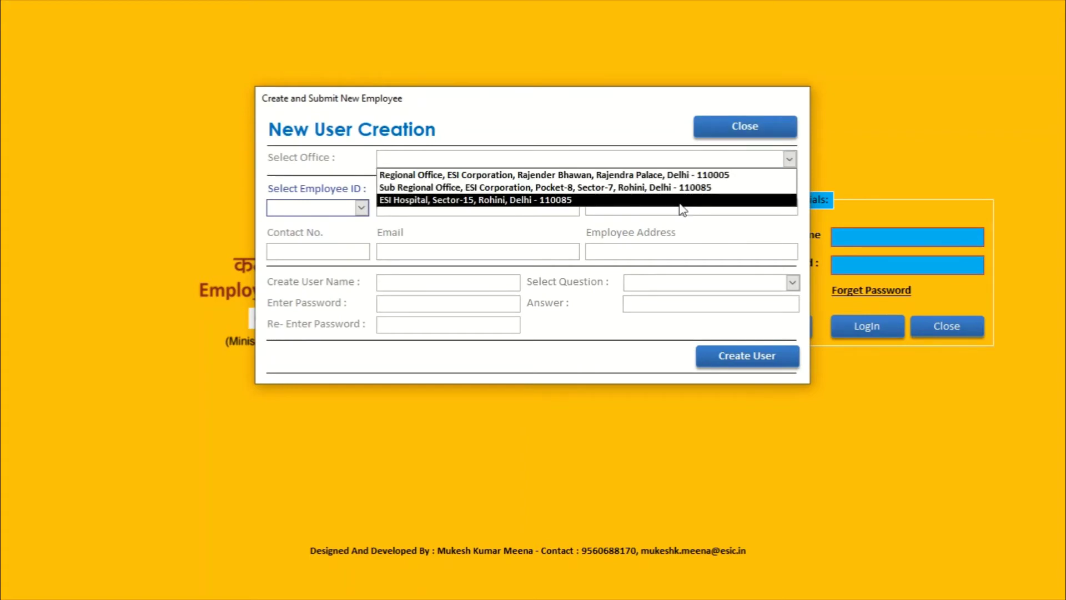
left_click(461, 200)
left_click(787, 160)
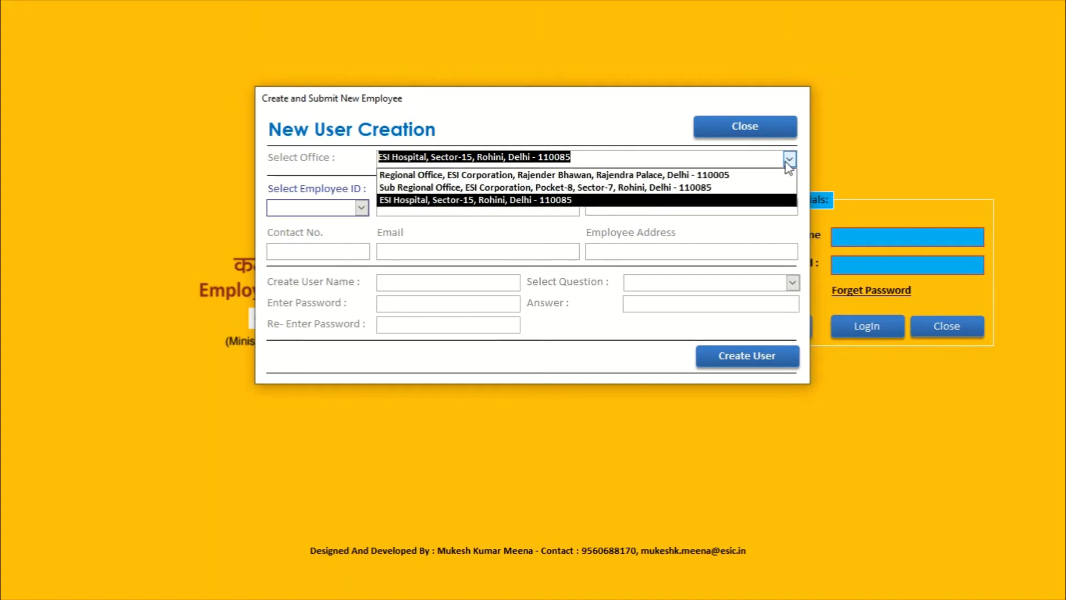
left_click(761, 176)
left_click(362, 208)
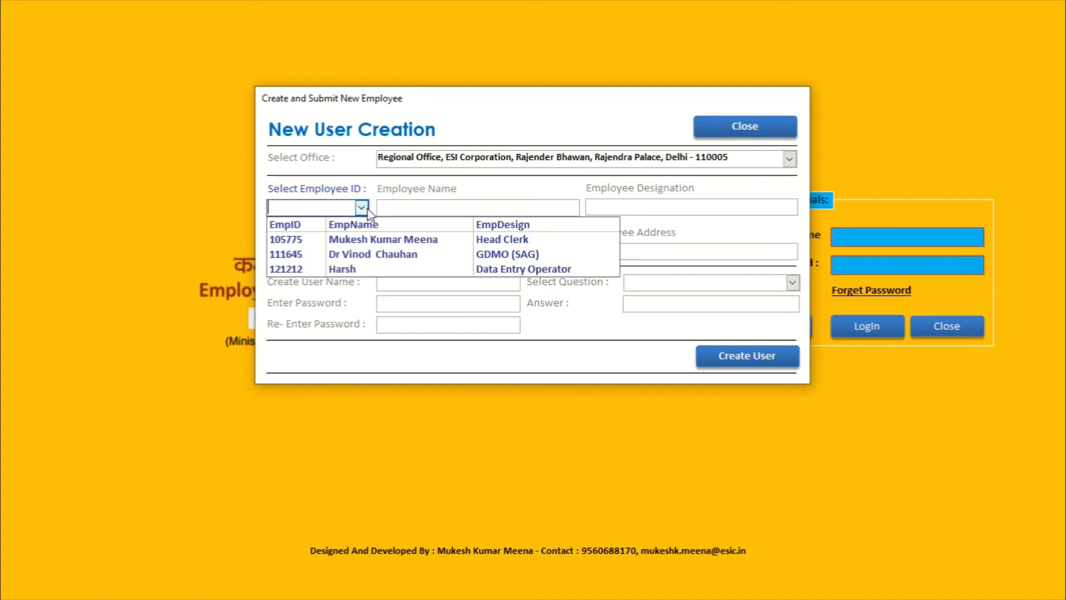
left_click(789, 159)
left_click(751, 201)
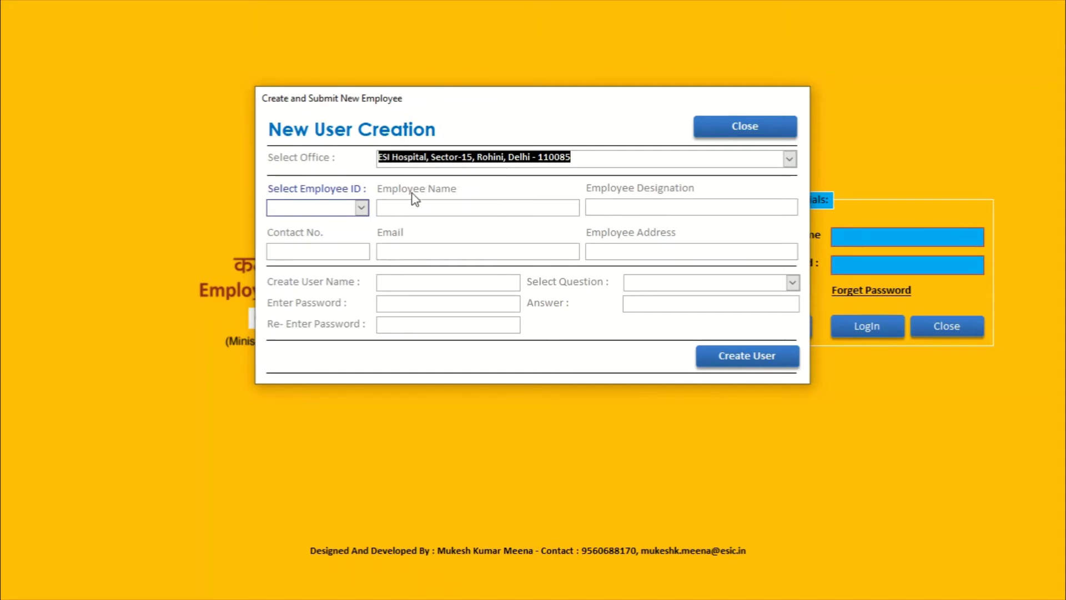
left_click(362, 208)
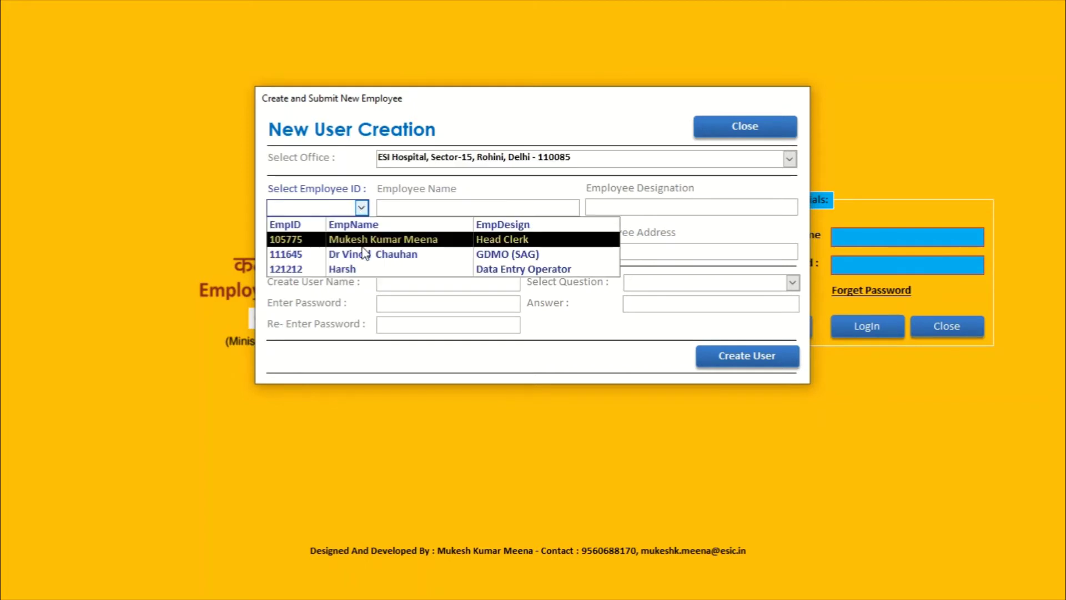
left_click(365, 269)
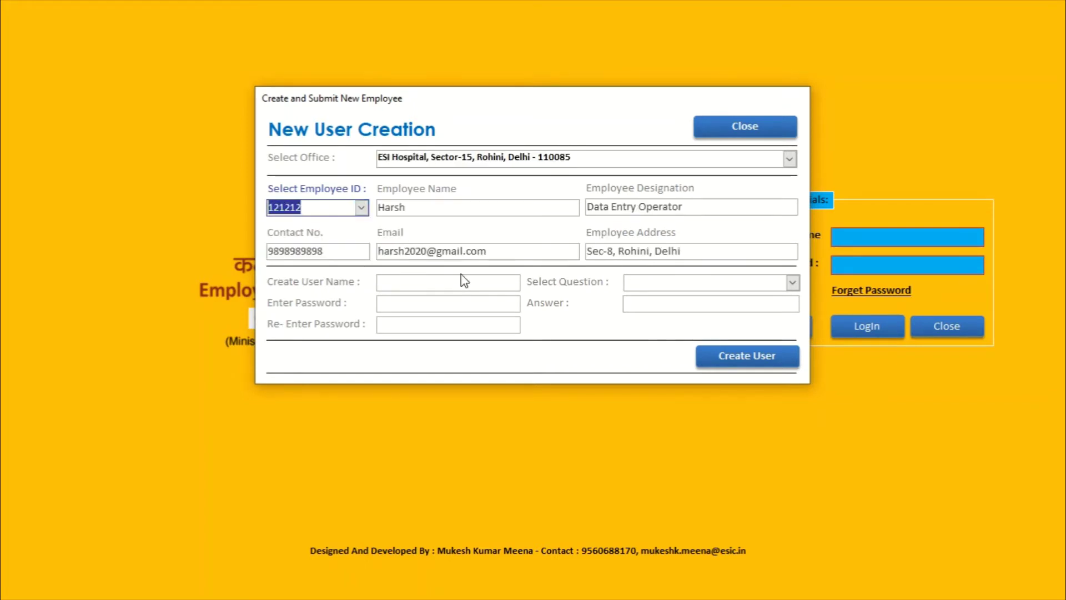
Step: Enter user name, password, 'my pet name' security question and answer, then create the account
left_click(418, 284)
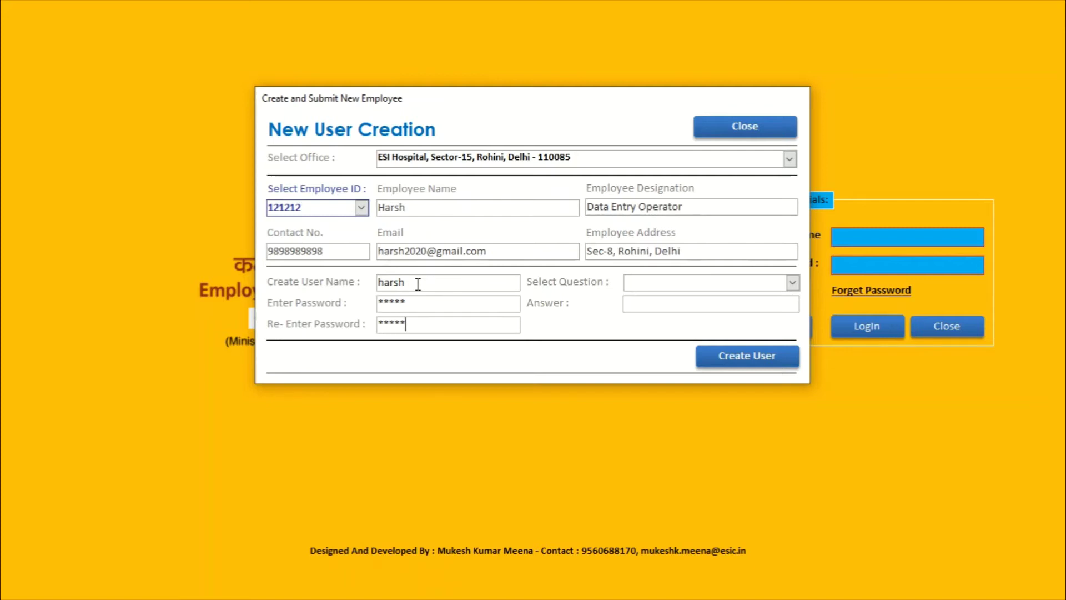
left_click(792, 283)
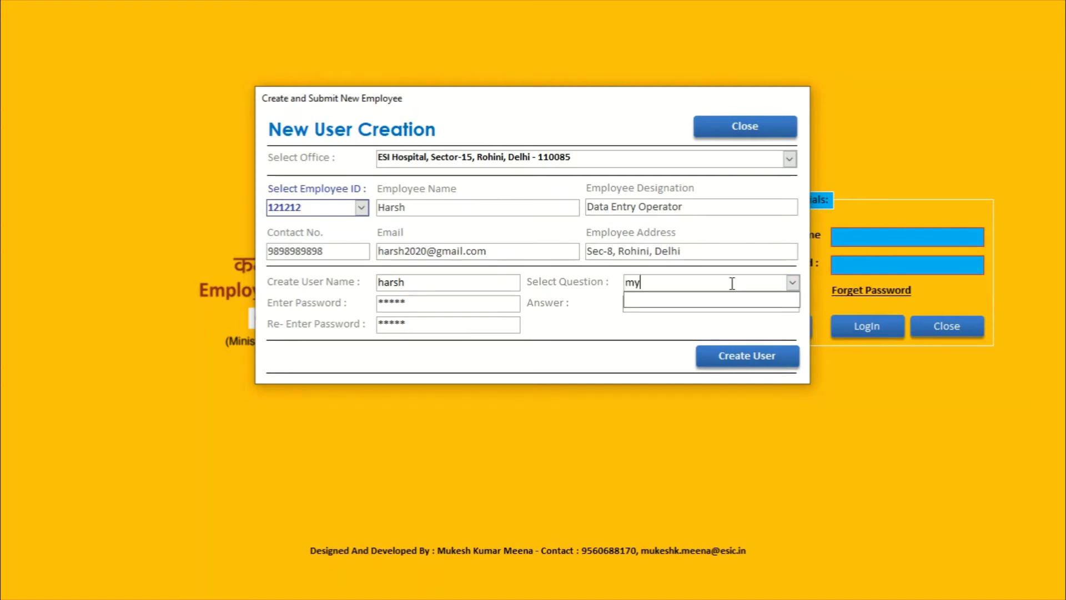
type("my pet name")
key("Tab")
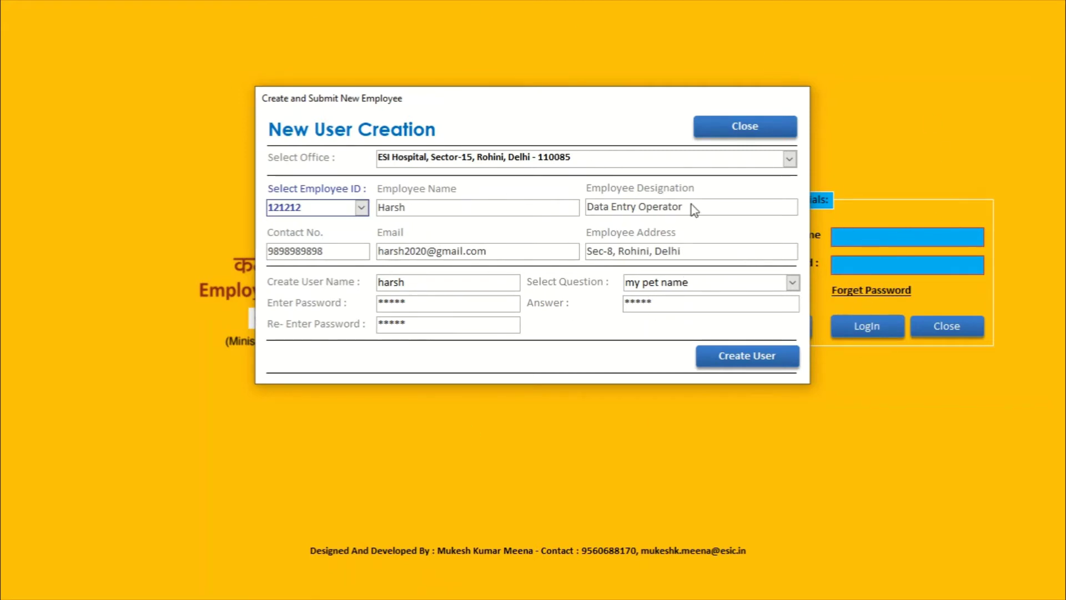
left_click(737, 364)
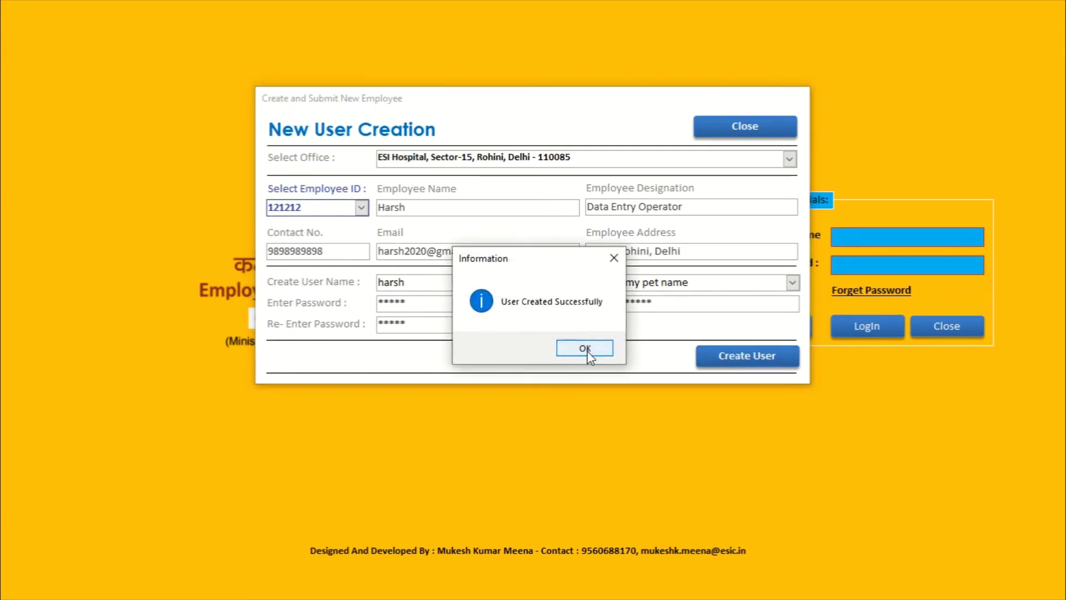
left_click(586, 350)
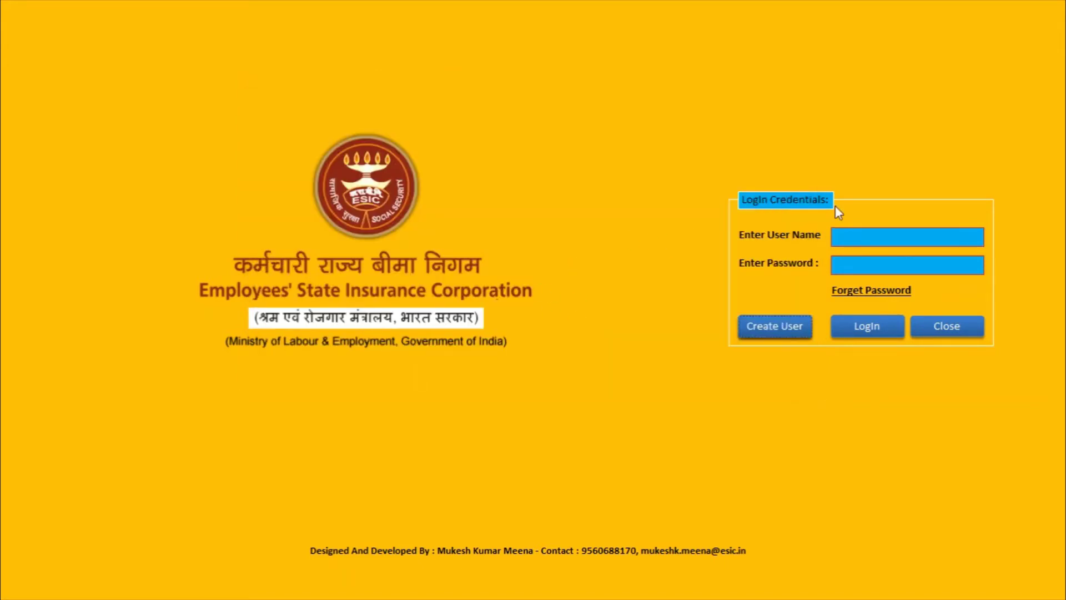
left_click(853, 243)
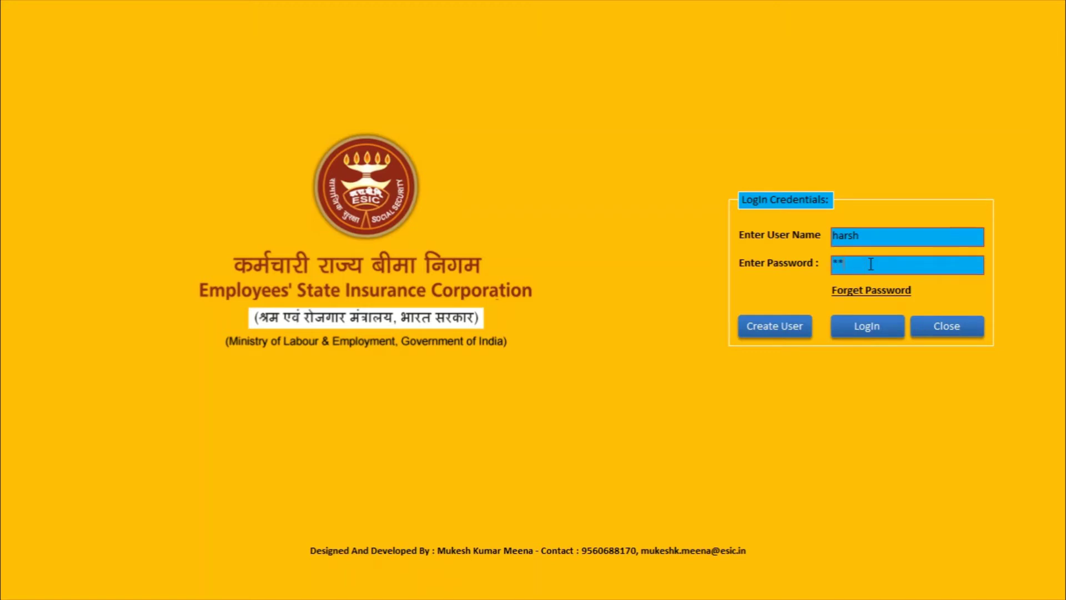
Step: Log in with the new operator account, check the welcome page, then log out
left_click(868, 327)
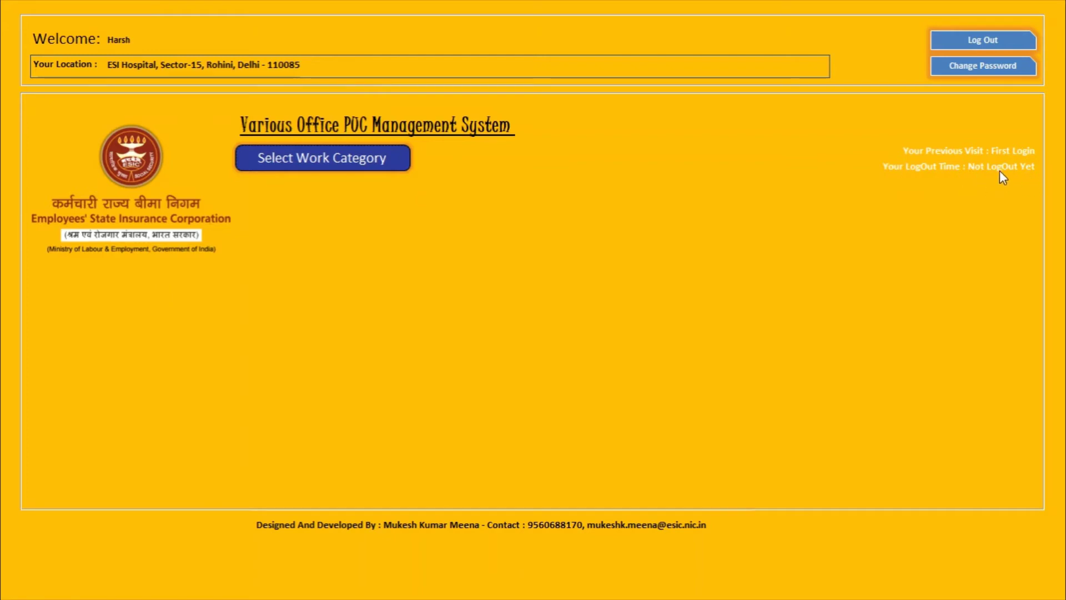
left_click(968, 40)
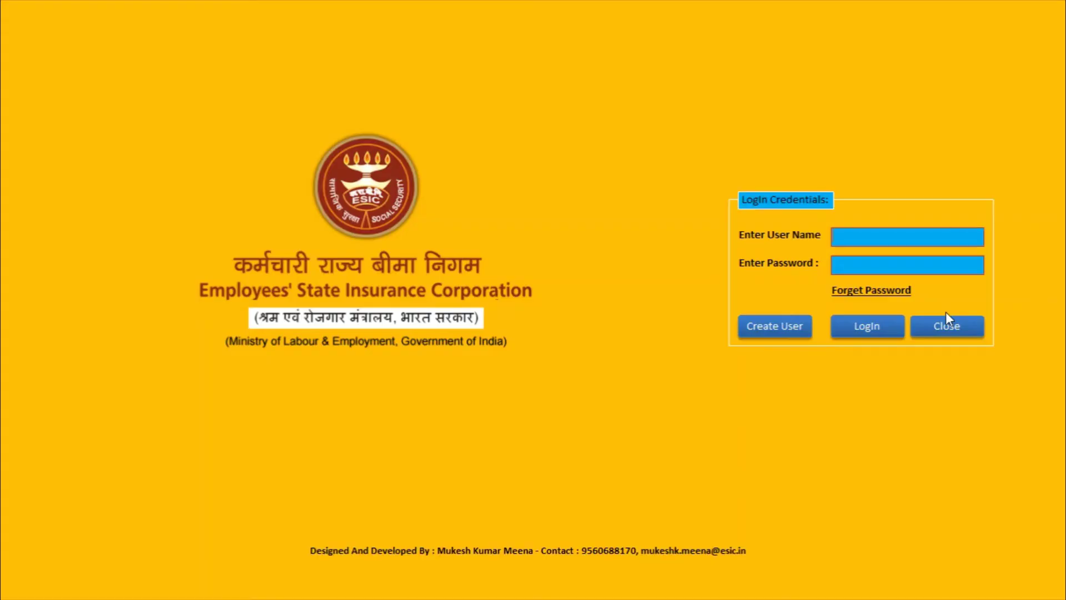
Step: Close the login form, Access and the Downloads window, then relaunch MeenaJiSoft from the desktop
left_click(947, 325)
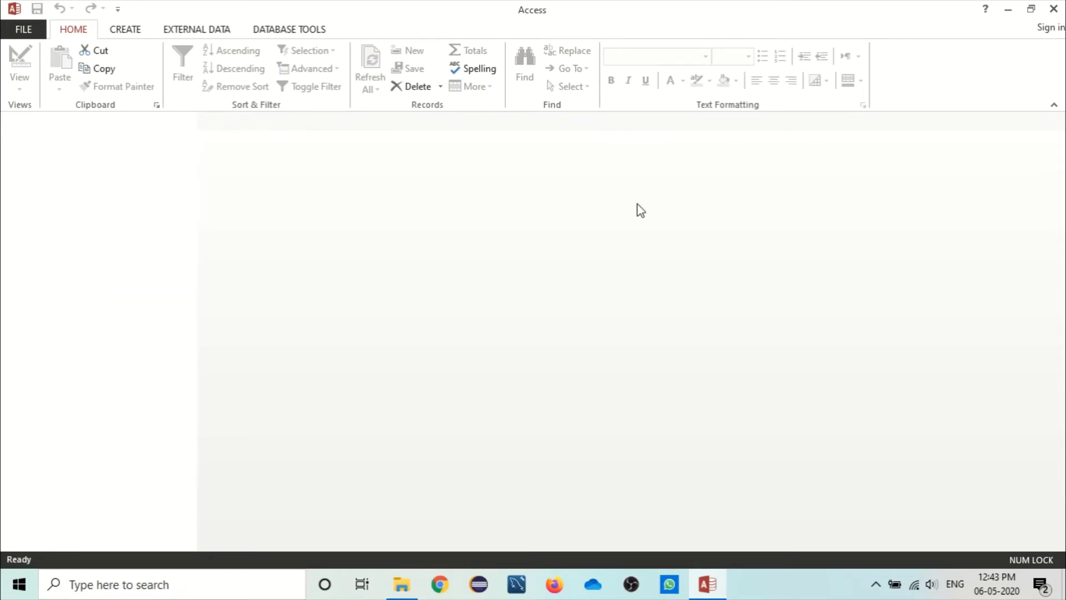
key("alt+F4")
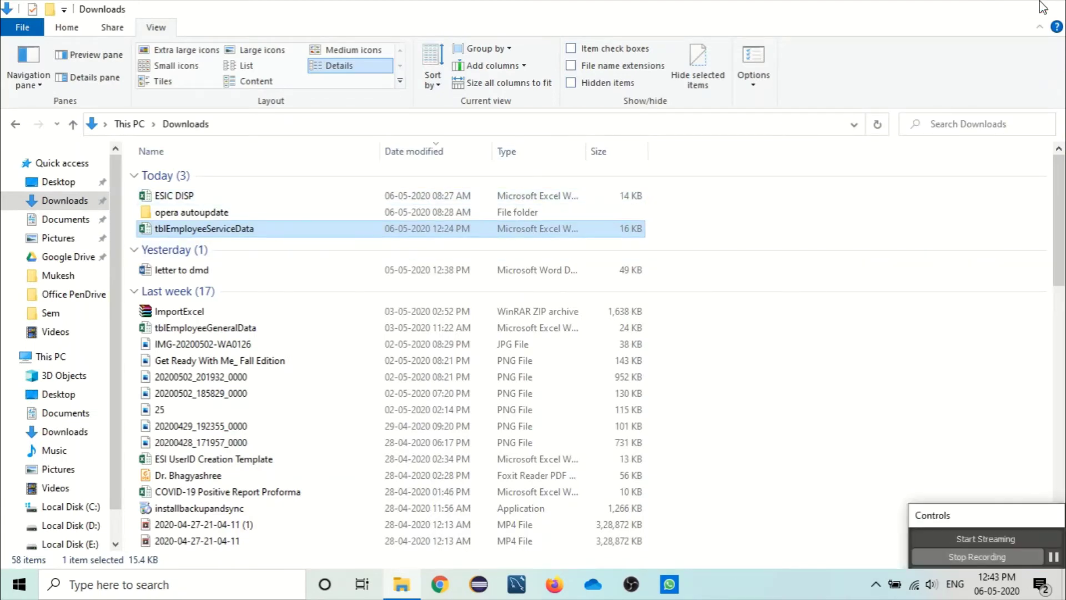
key("alt+F4")
double_click(38, 392)
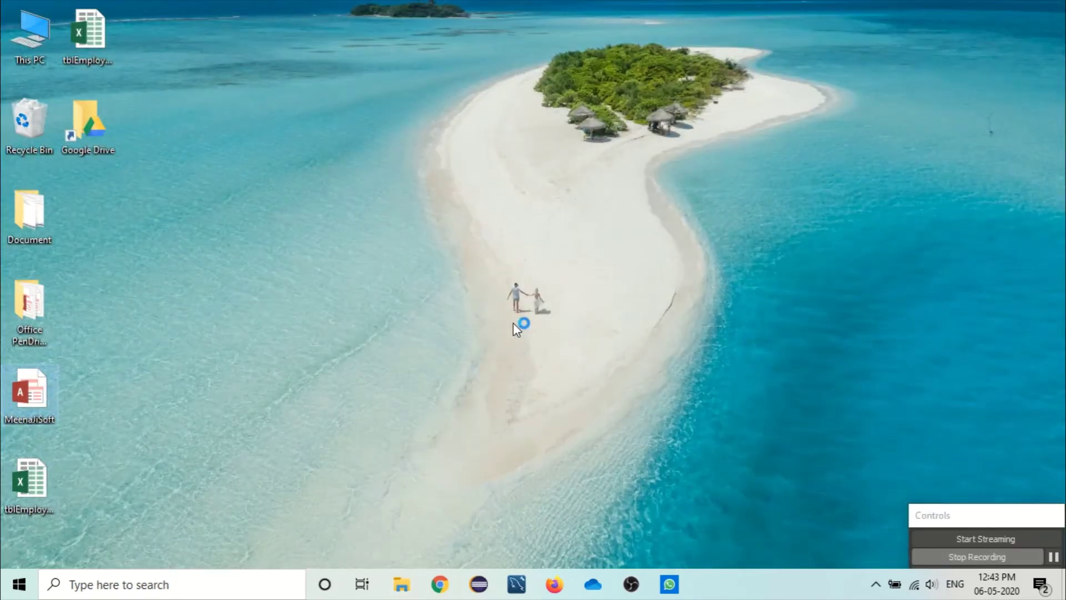
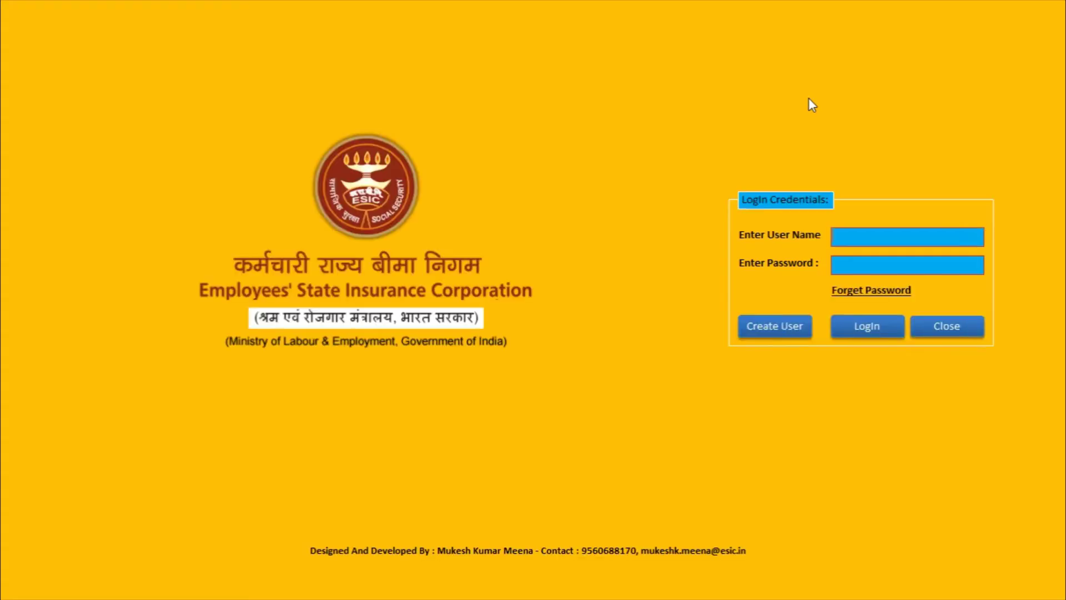
Step: Log in to MeenaJiSoft with the admin user name and password
key("Tab")
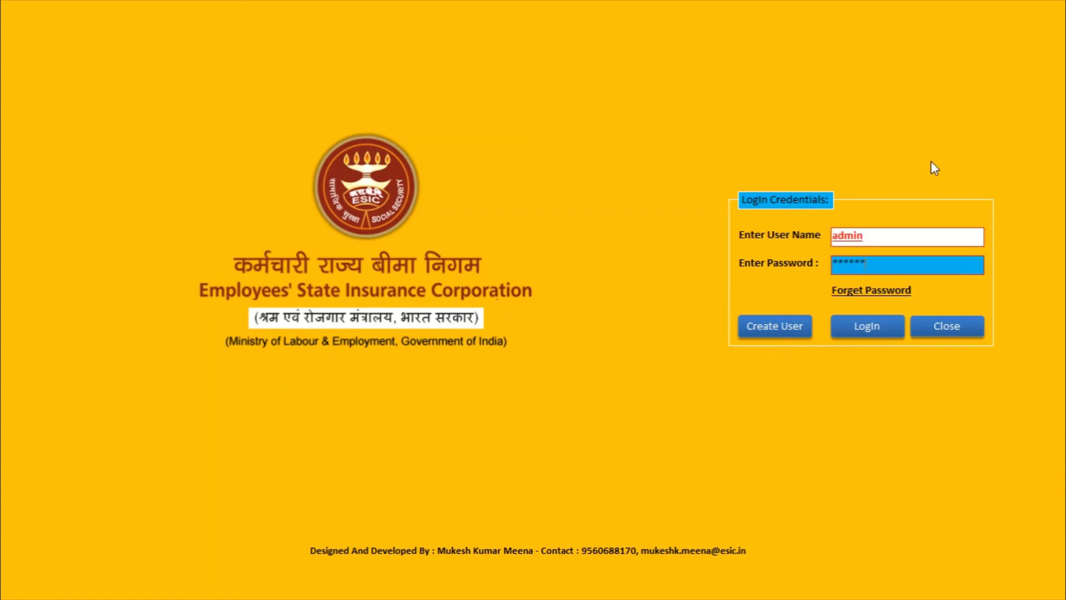
key("Return")
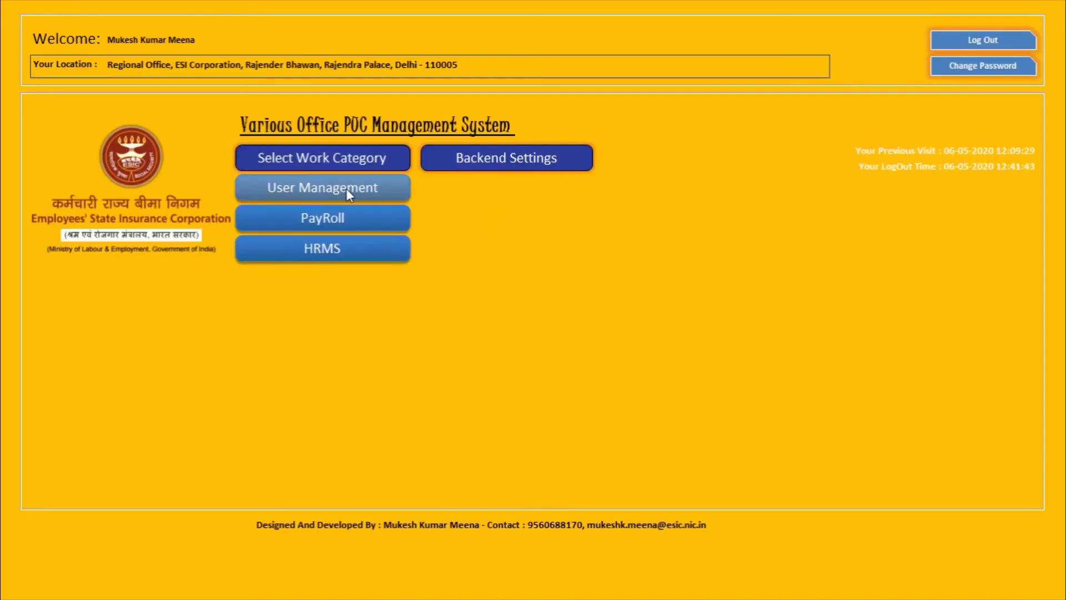
Step: Open the UserPanel section of User Management and bring up User Role Mapping
left_click(344, 188)
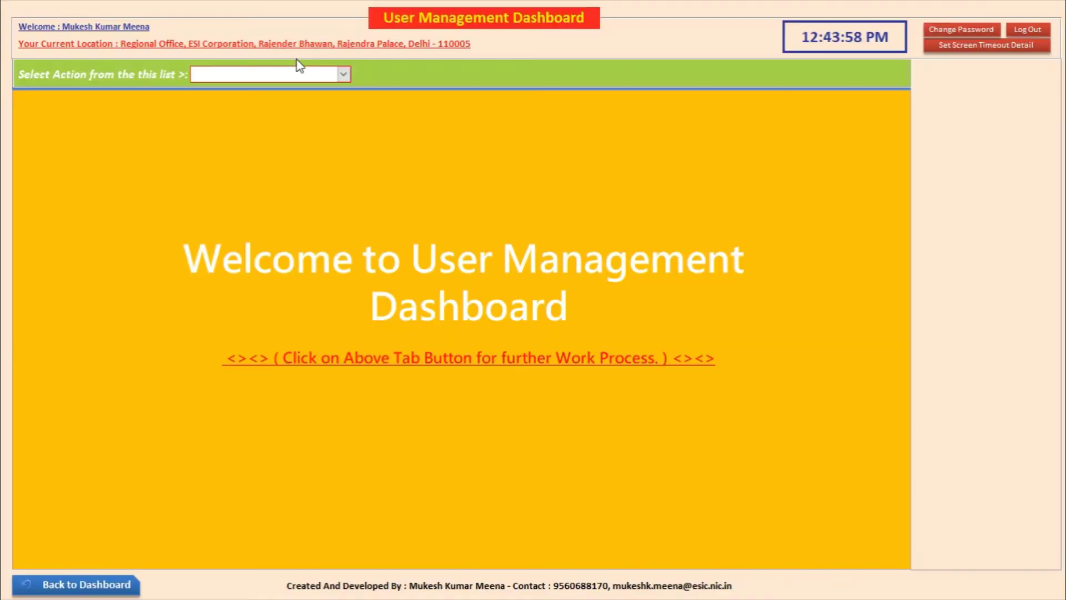
left_click(342, 73)
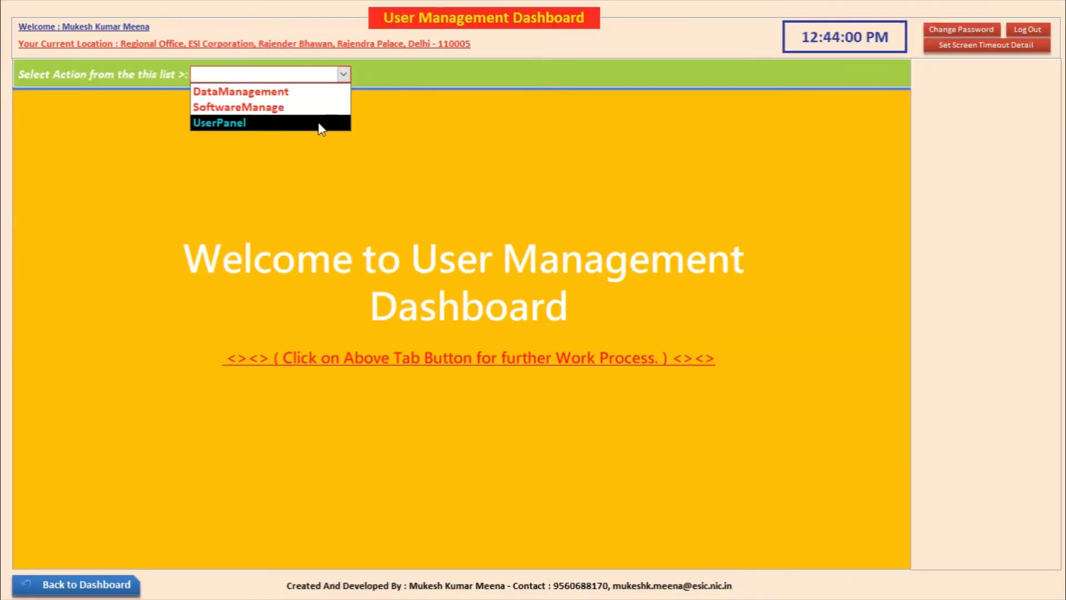
left_click(220, 122)
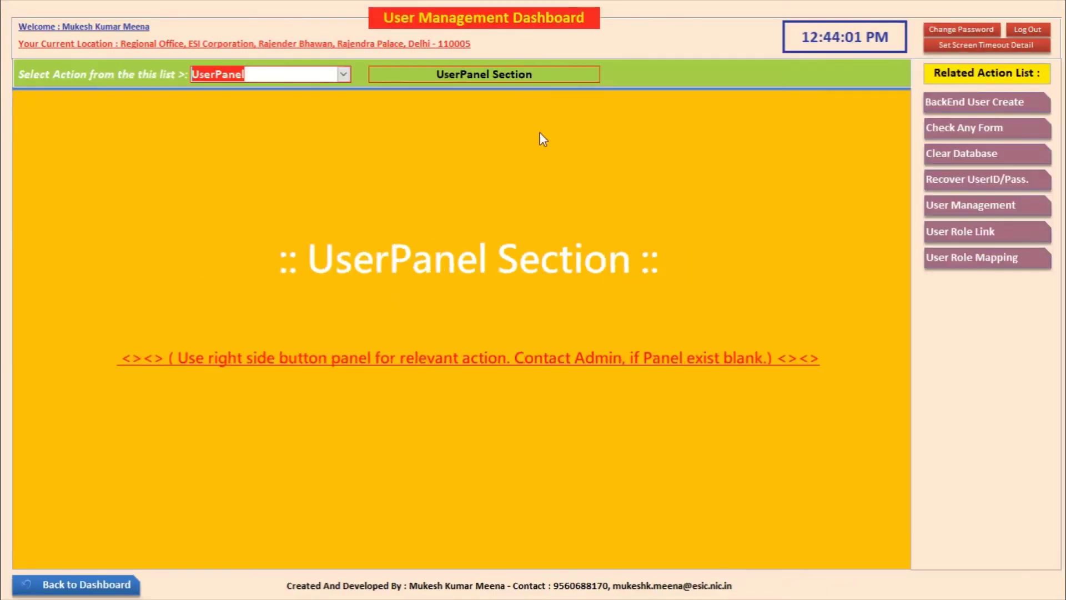
left_click(972, 261)
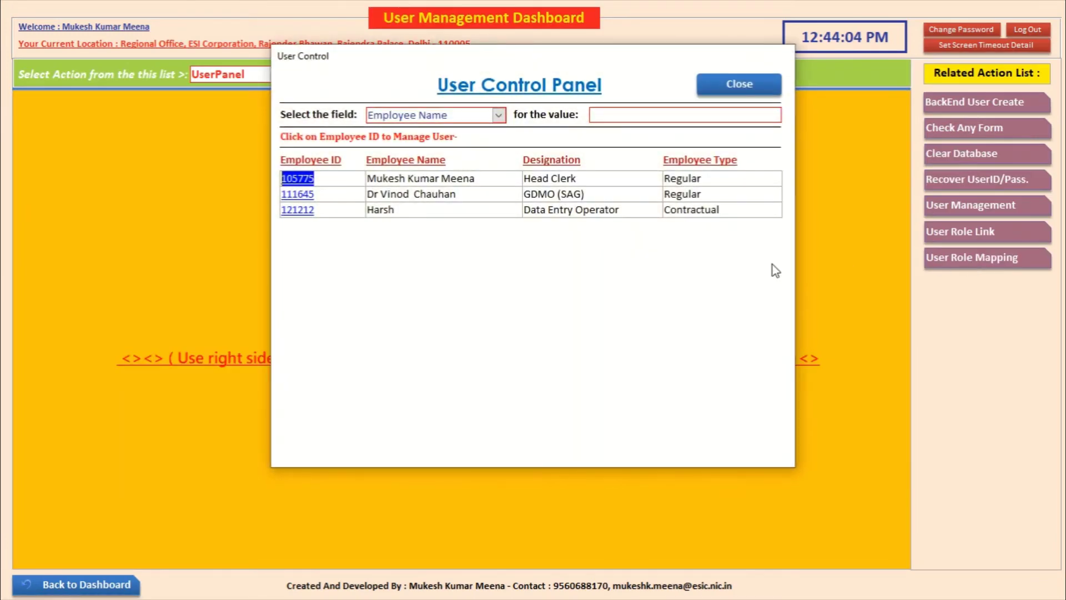
Step: Assign the PayRoll branch to the contractual data entry operator and confirm the allotment
left_click(303, 211)
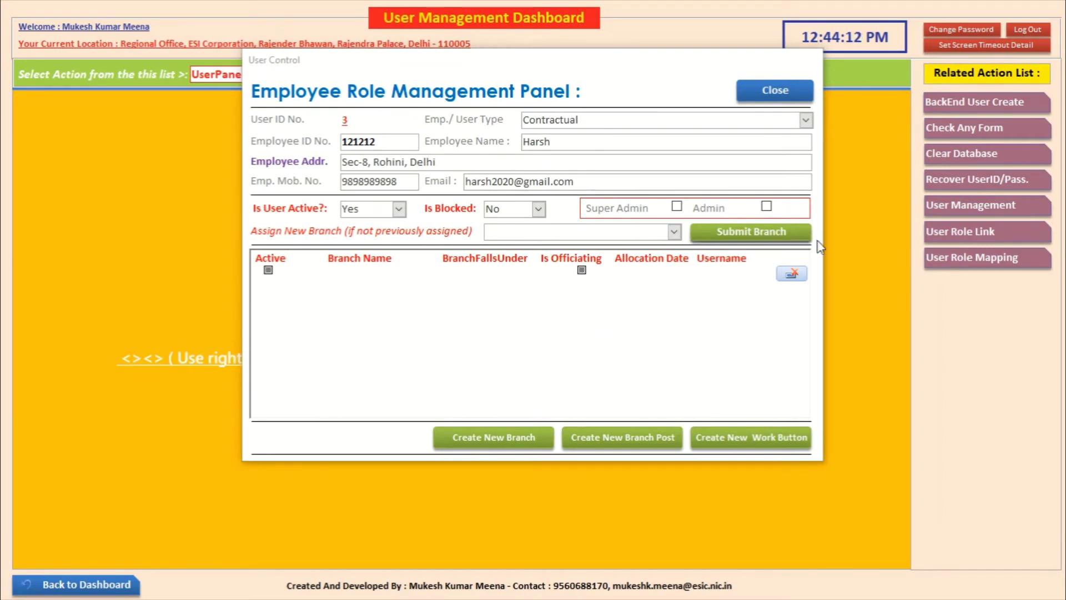
left_click(674, 232)
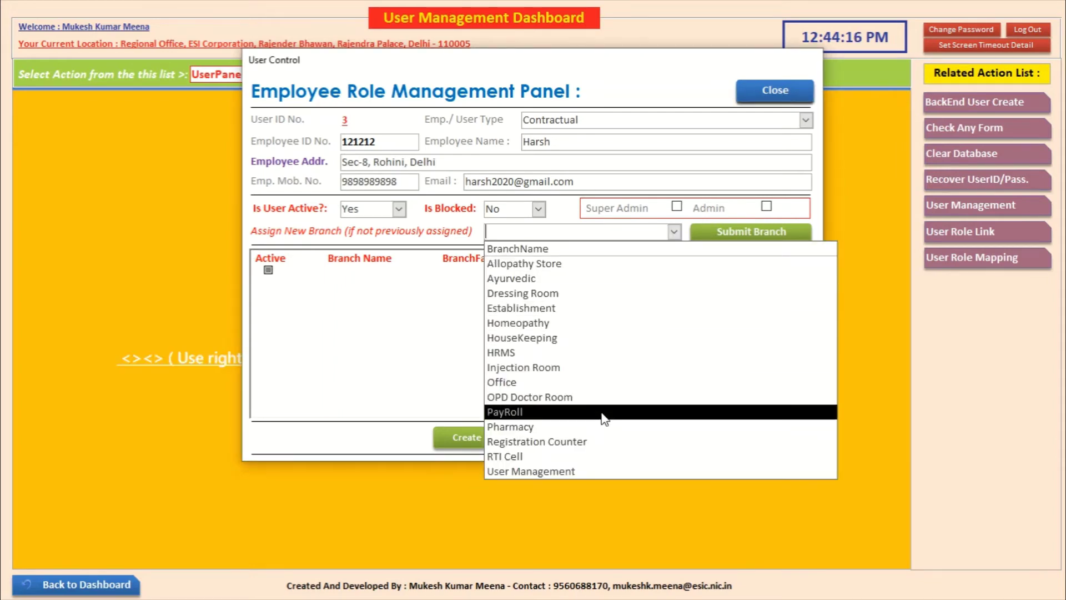
left_click(602, 411)
left_click(674, 232)
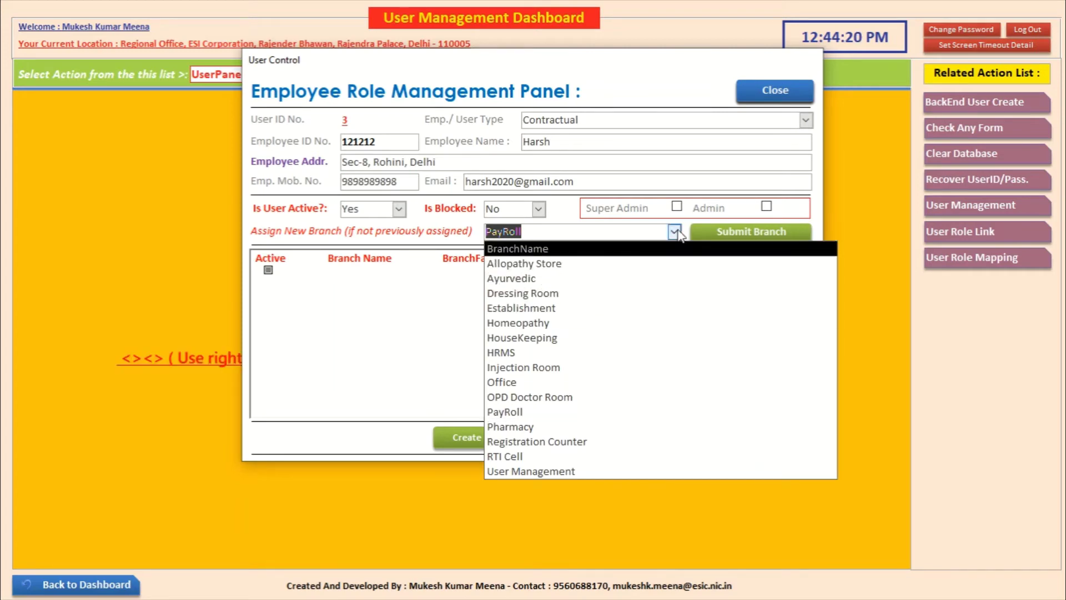
left_click(674, 232)
left_click(724, 233)
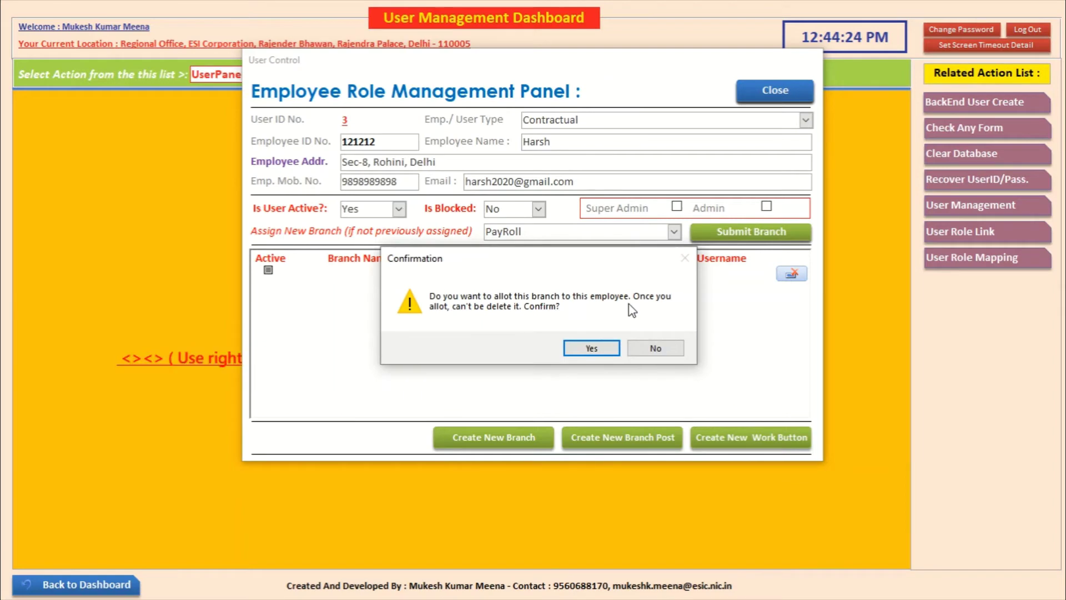
left_click(590, 347)
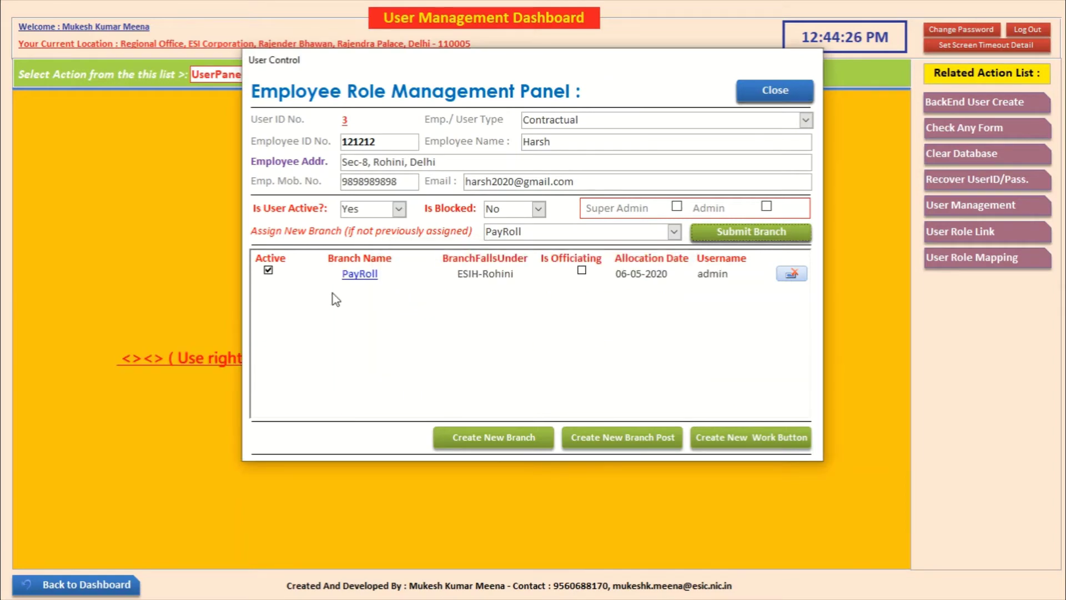
Step: In PayRoll work allocation, assign the Bill work to the employee
left_click(359, 274)
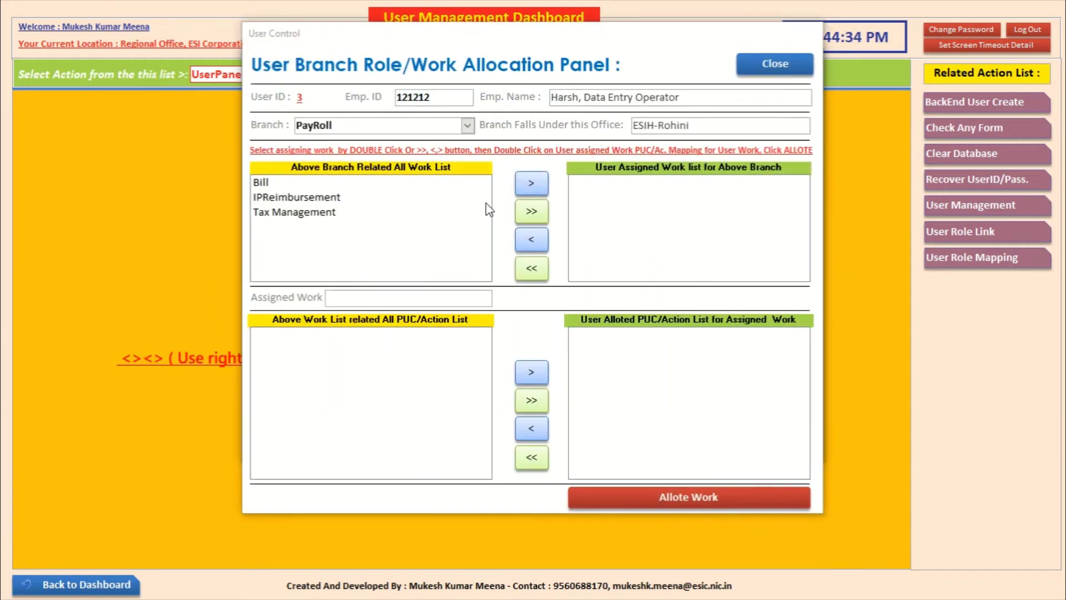
left_click(266, 185)
left_click(273, 197)
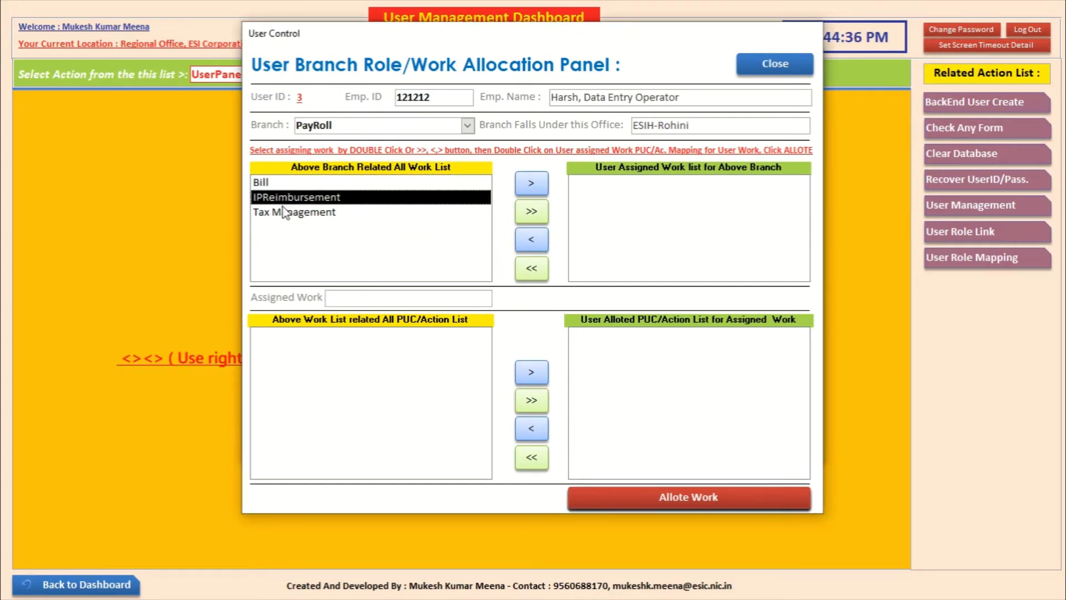
left_click(286, 212)
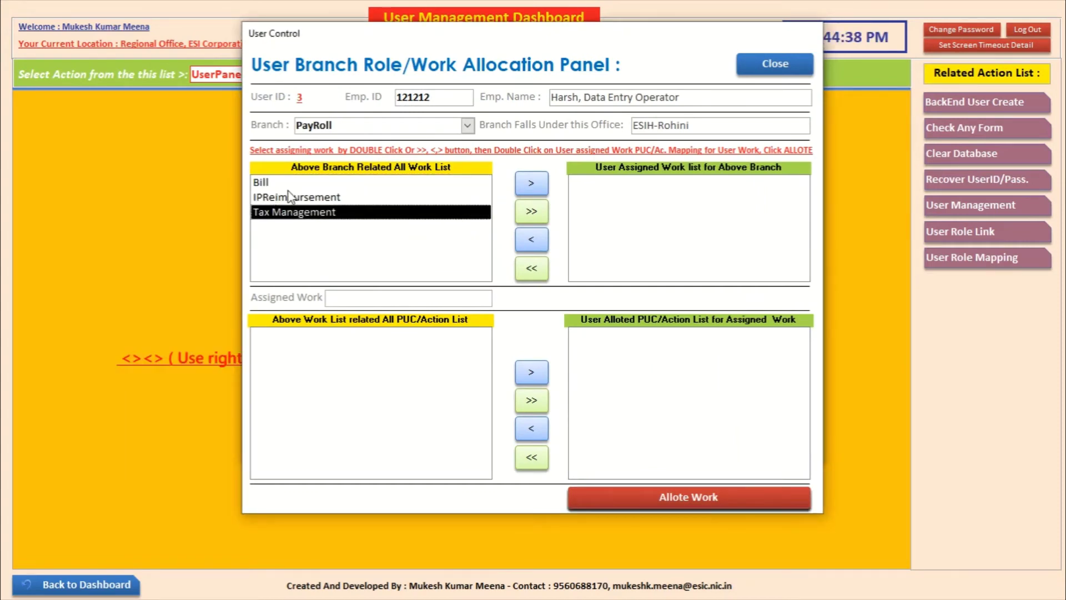
double_click(267, 183)
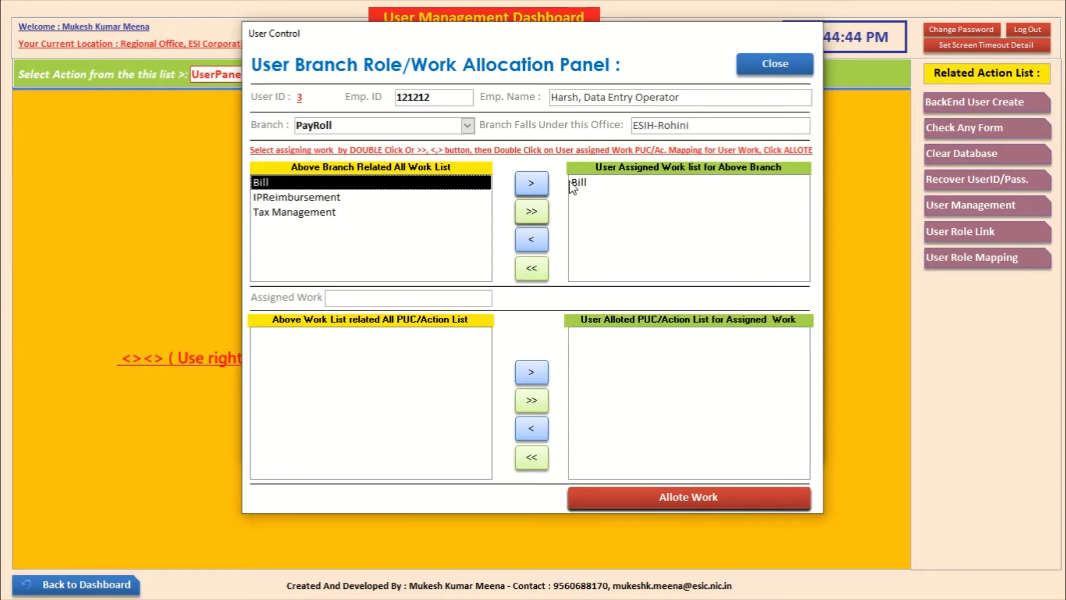
Step: Load the Bill actions and allot all of them to the employee
double_click(587, 184)
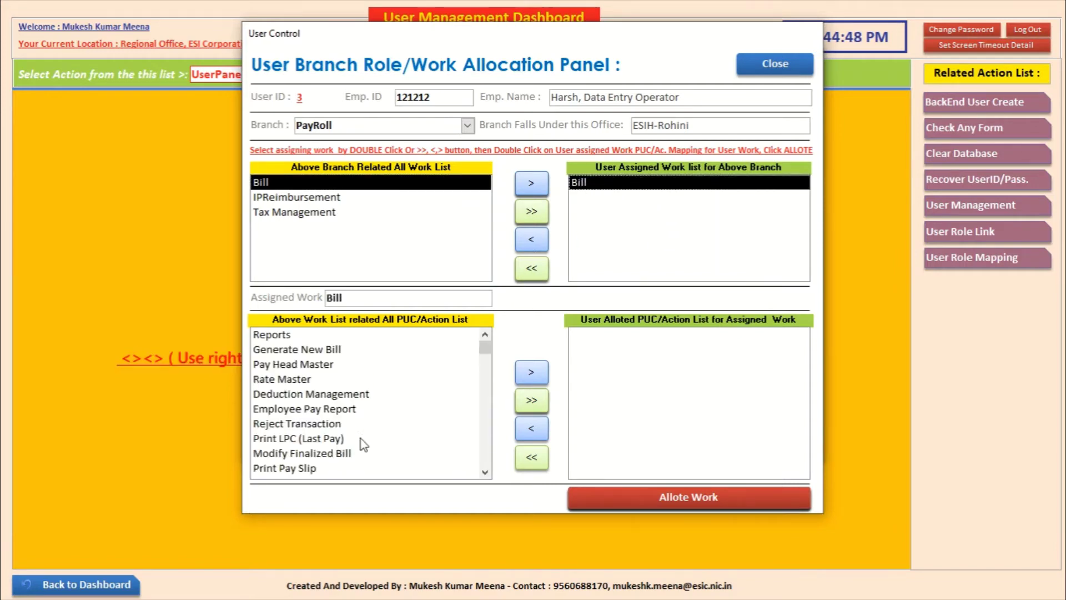
left_click_drag(484, 348, 484, 413)
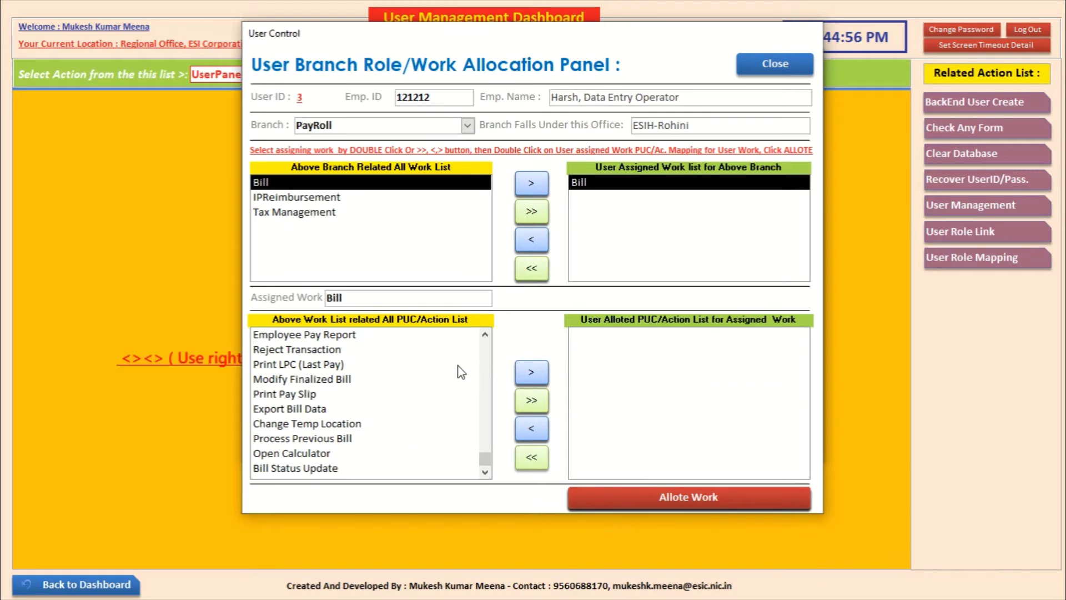
left_click(533, 402)
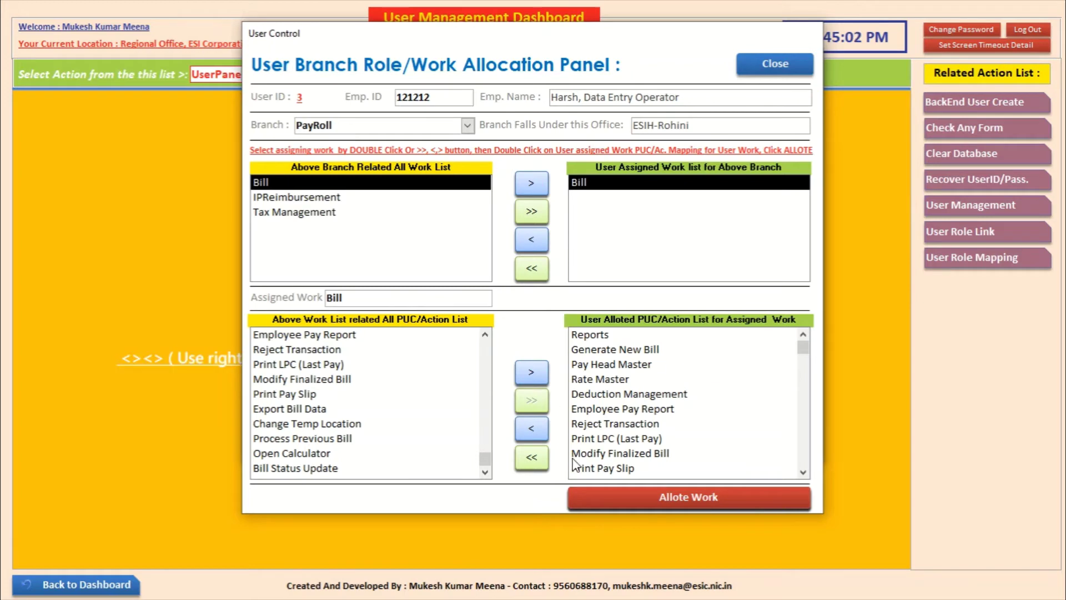
Step: Reallot all Bill actions, then remove Rate Master, Reject Transaction and Modify Finalized Bill
left_click(532, 454)
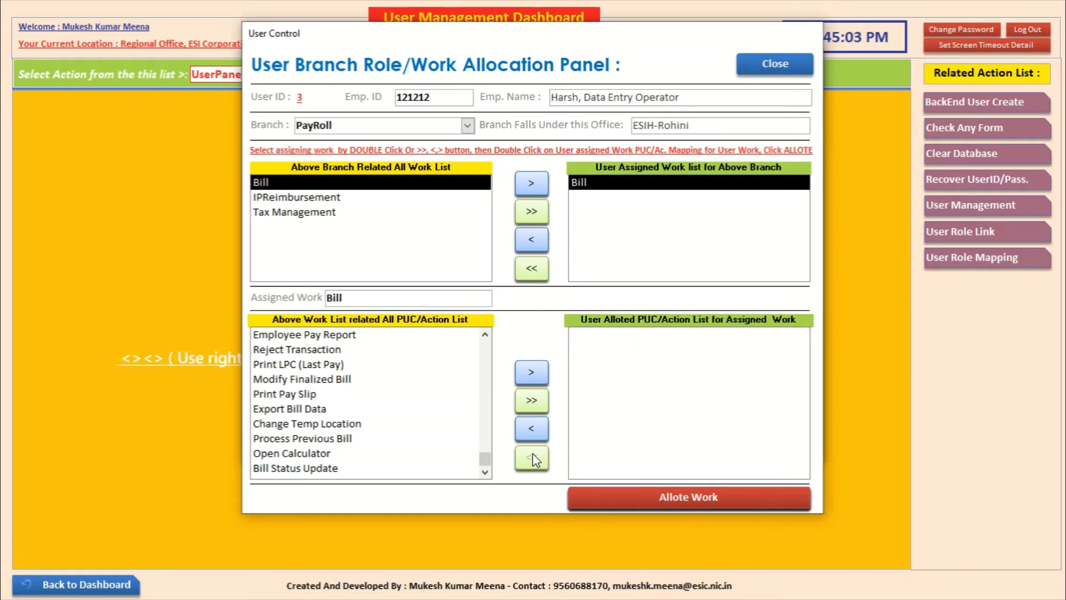
left_click(529, 398)
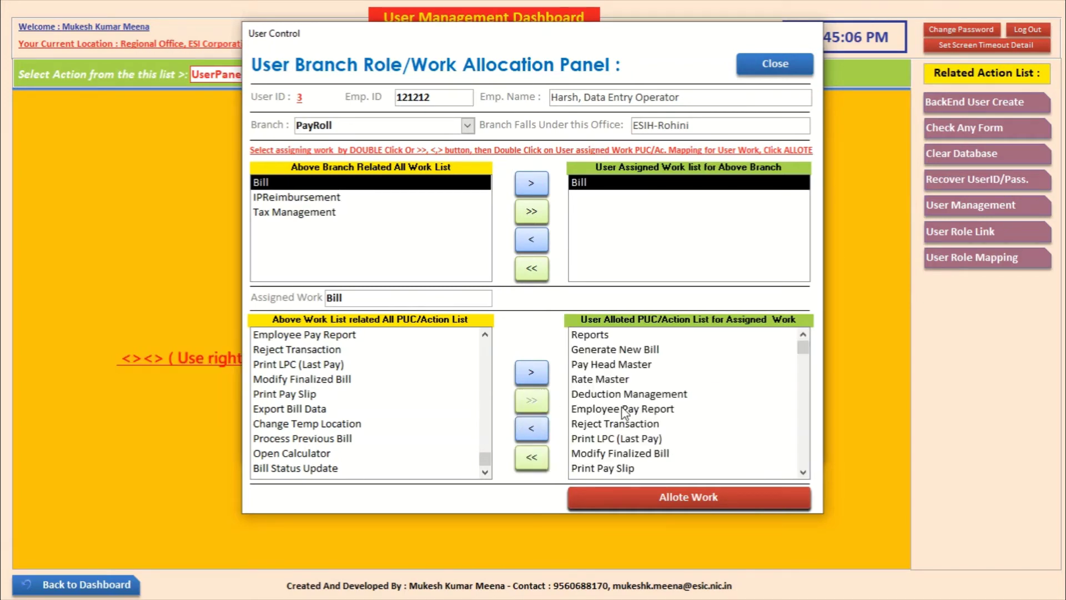
left_click(620, 380)
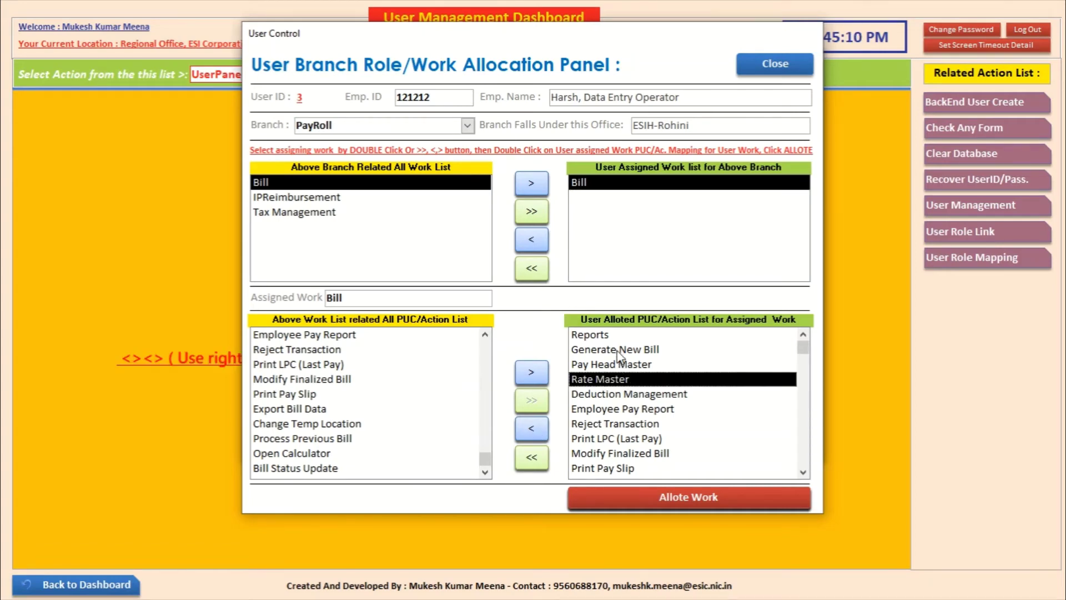
double_click(628, 380)
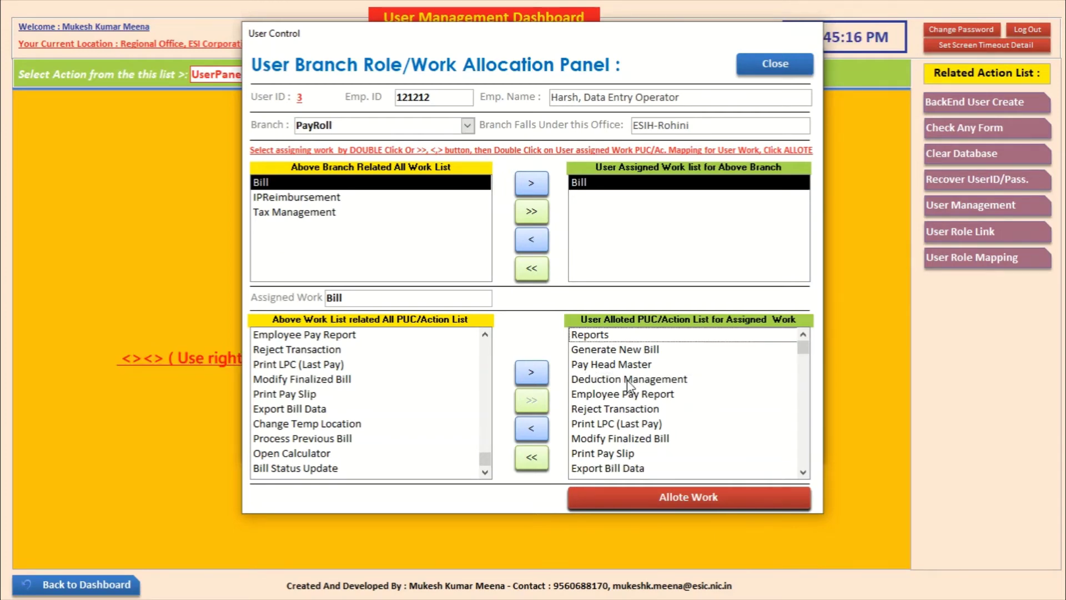
left_click(644, 412)
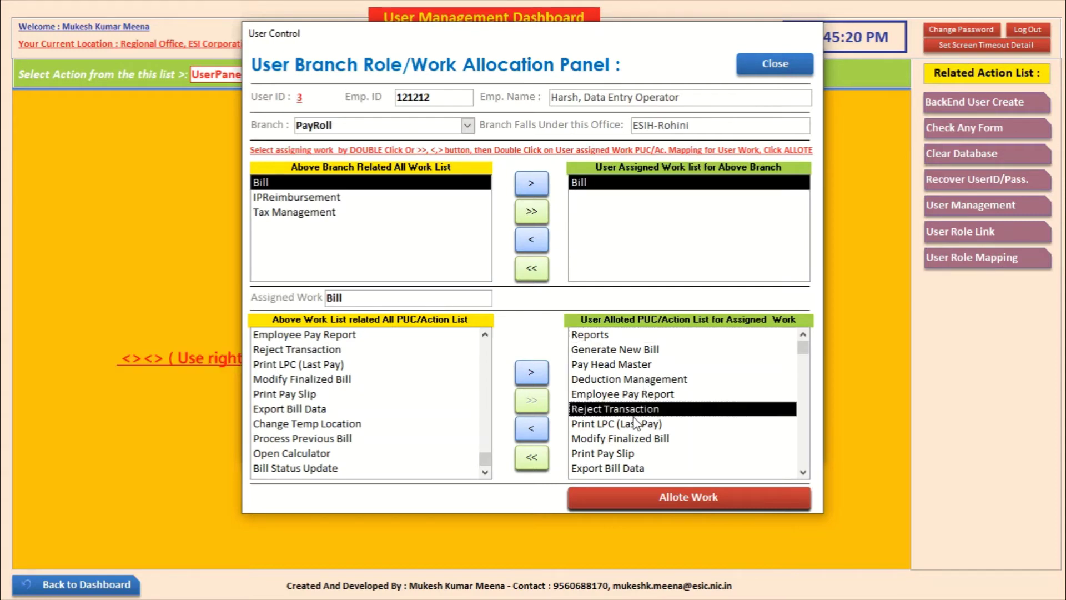
double_click(636, 413)
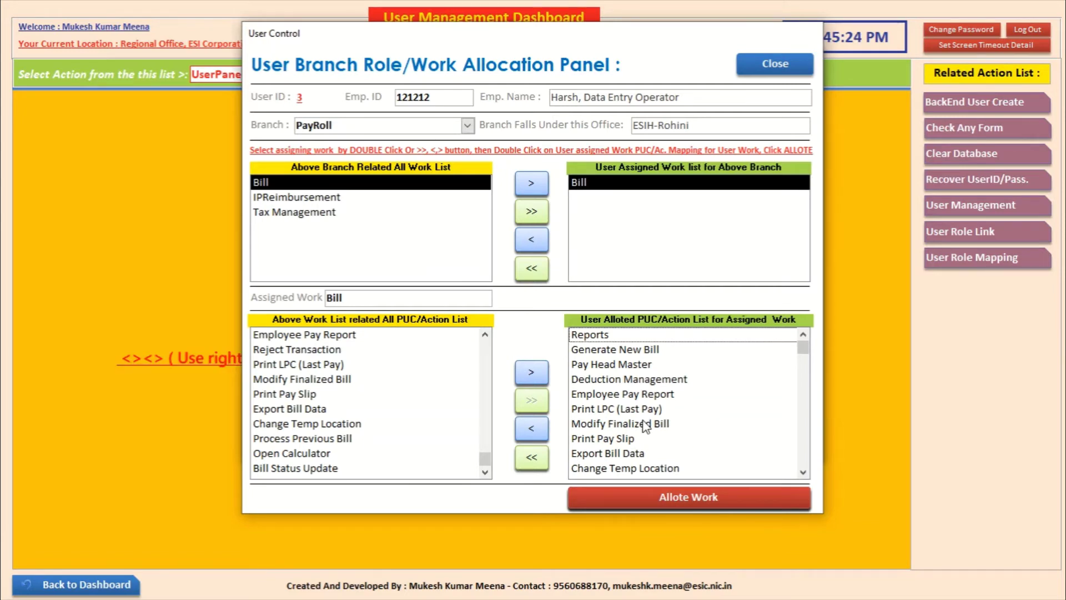
double_click(643, 425)
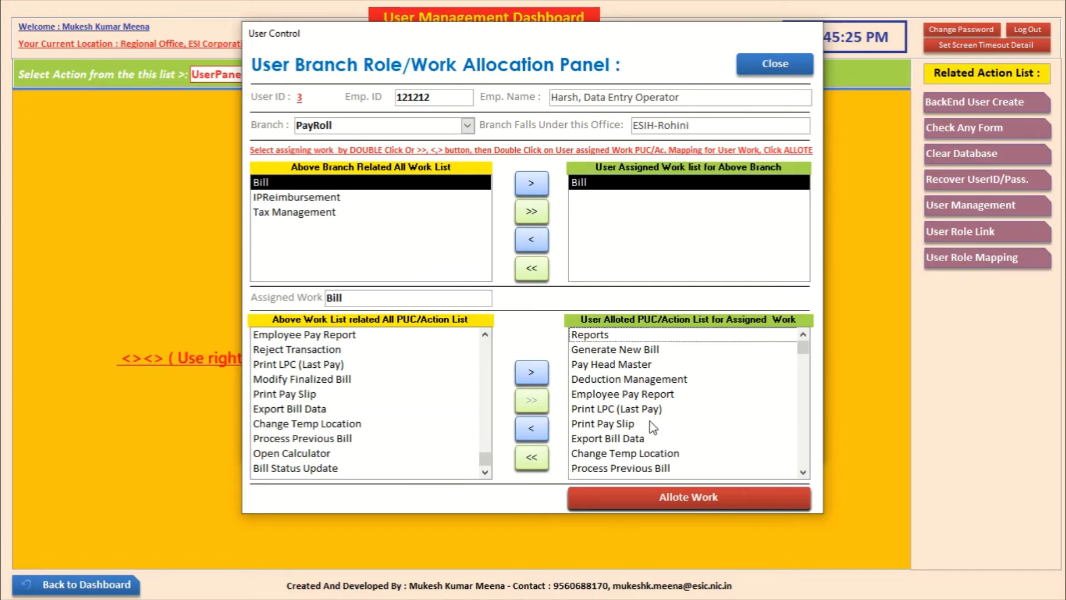
Step: Remove Change Temp Location and save the Bill work allocation with Allote Work
left_click(803, 472)
left_click(803, 473)
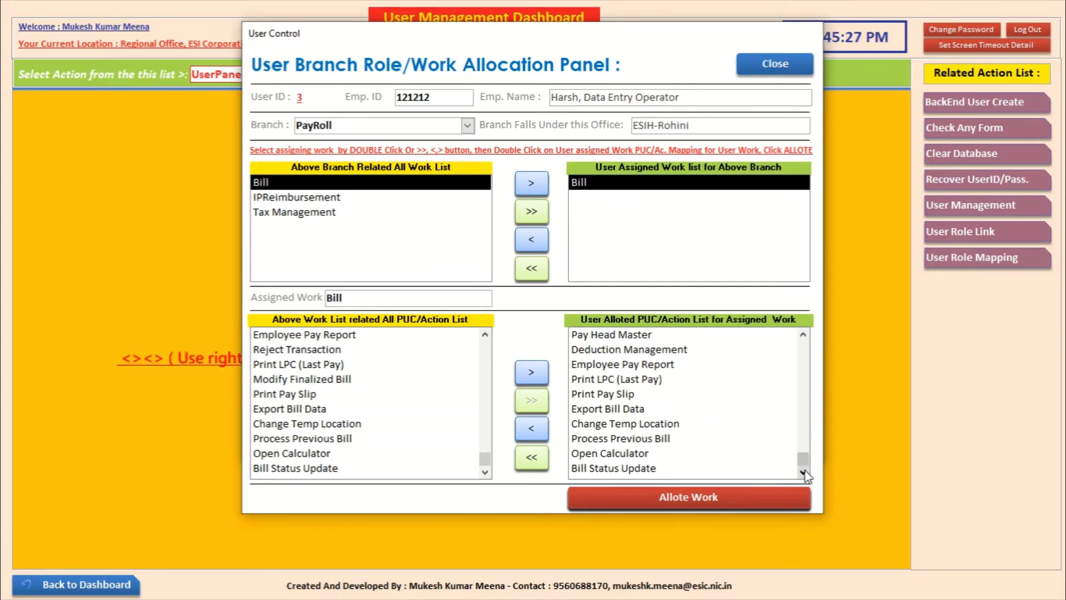
double_click(672, 425)
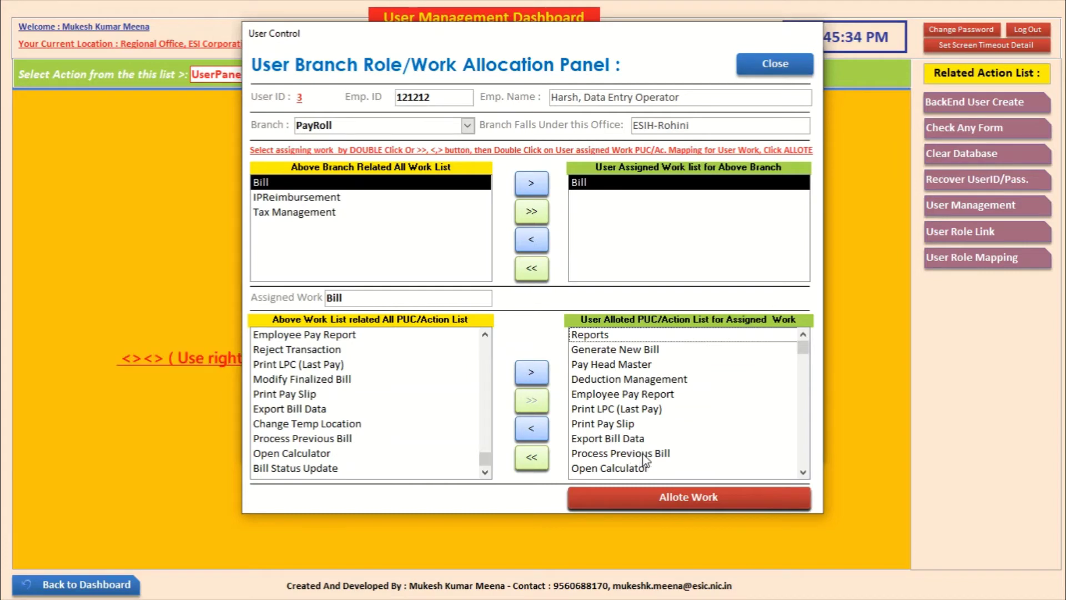
left_click(803, 472)
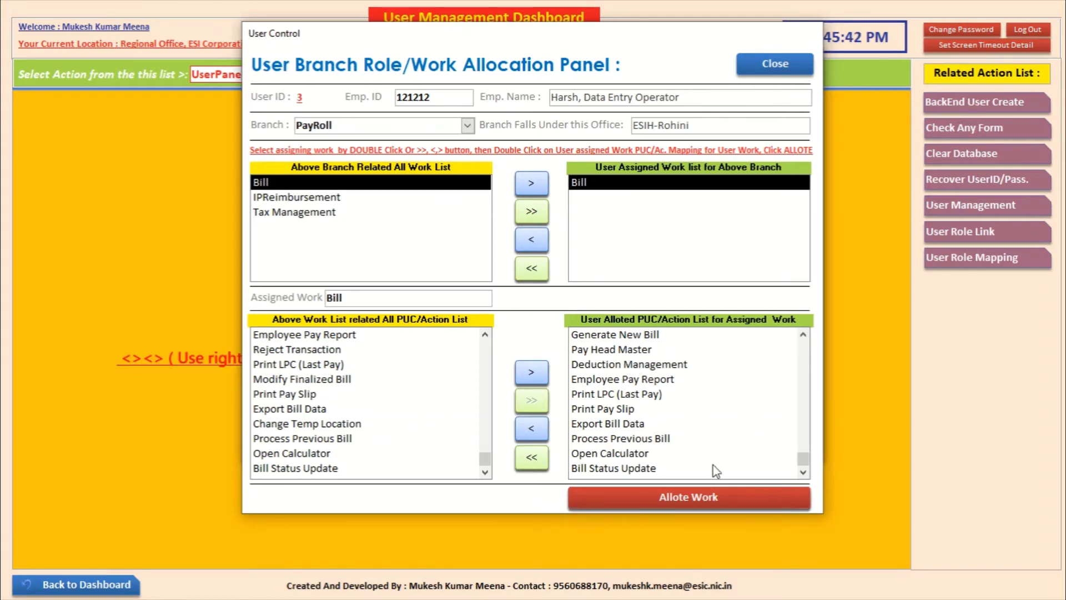
left_click(685, 494)
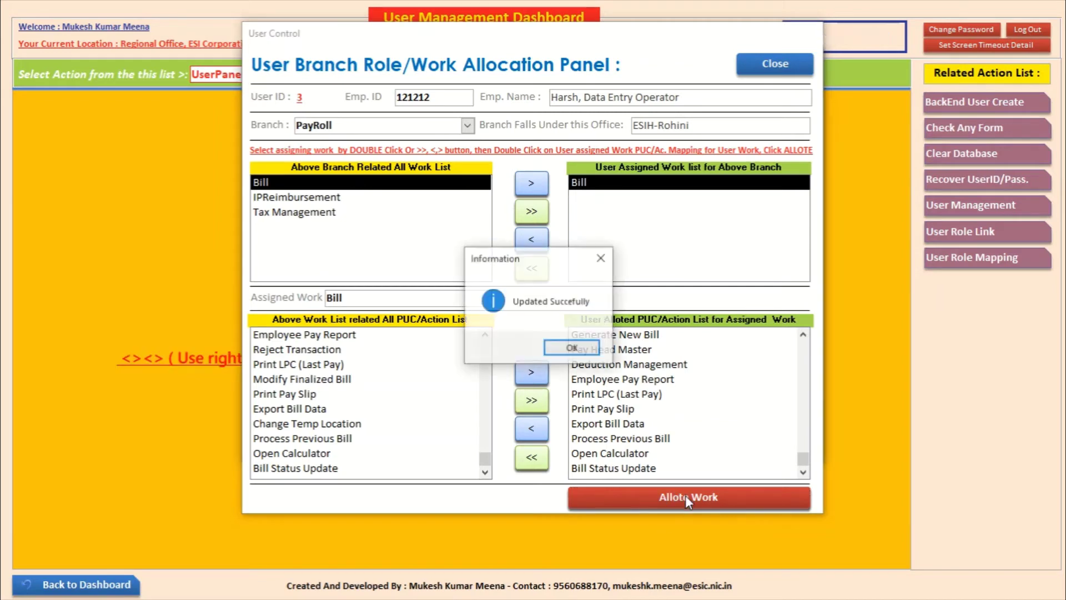
left_click(574, 350)
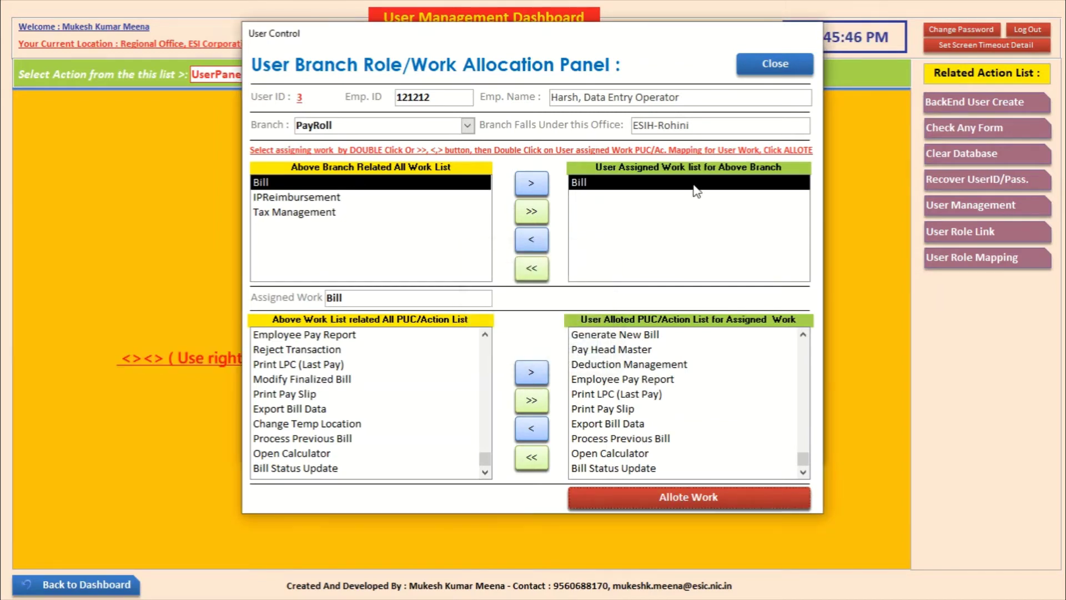
Step: Add Tax Management to the assigned work, recheck Bill's actions, then close both role panels
double_click(322, 213)
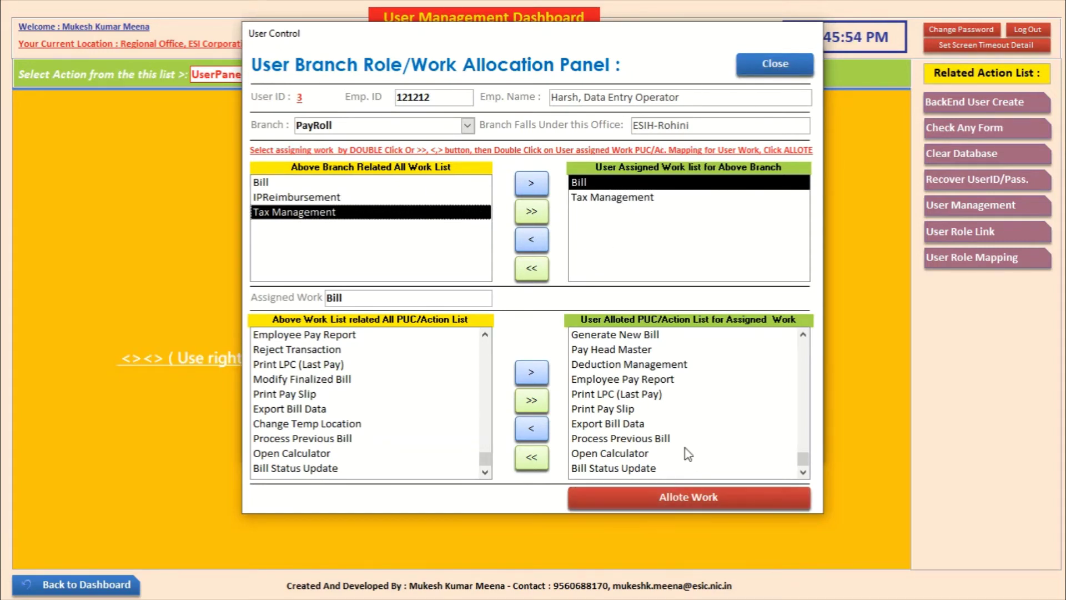
left_click(775, 64)
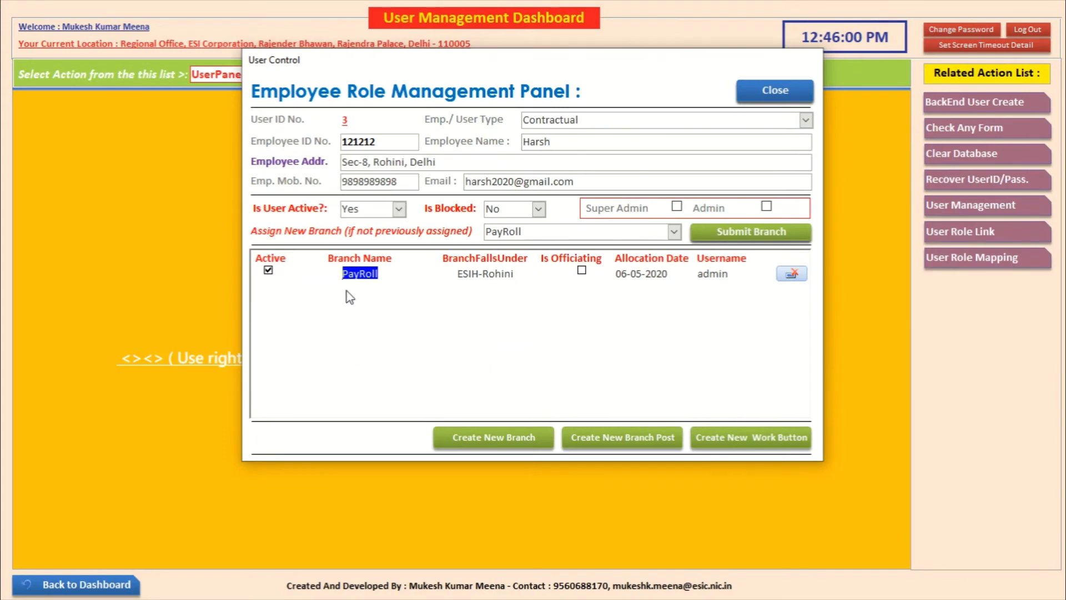
double_click(360, 274)
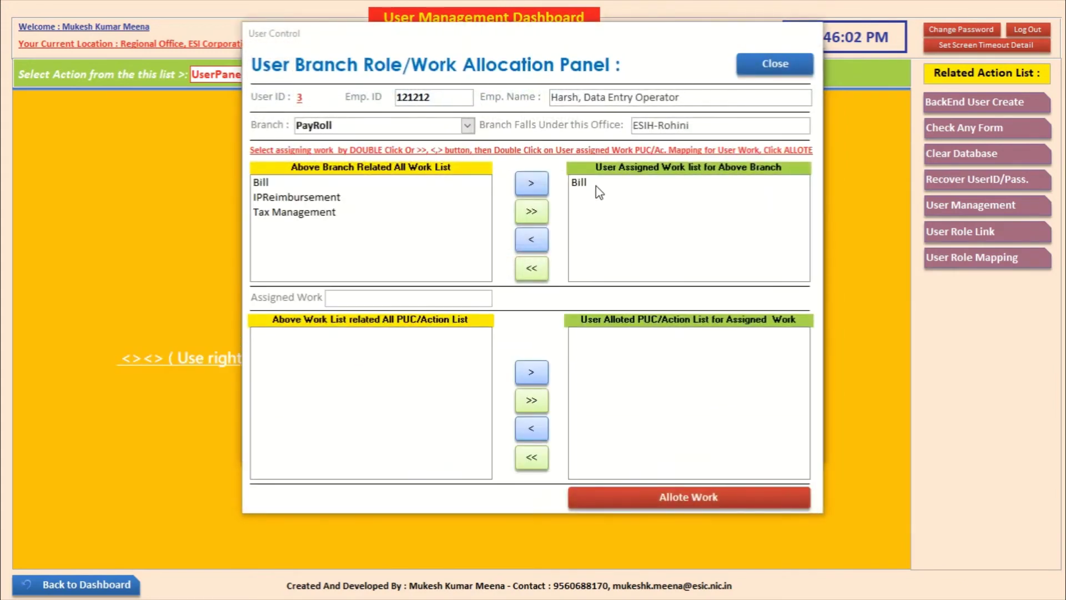
double_click(582, 183)
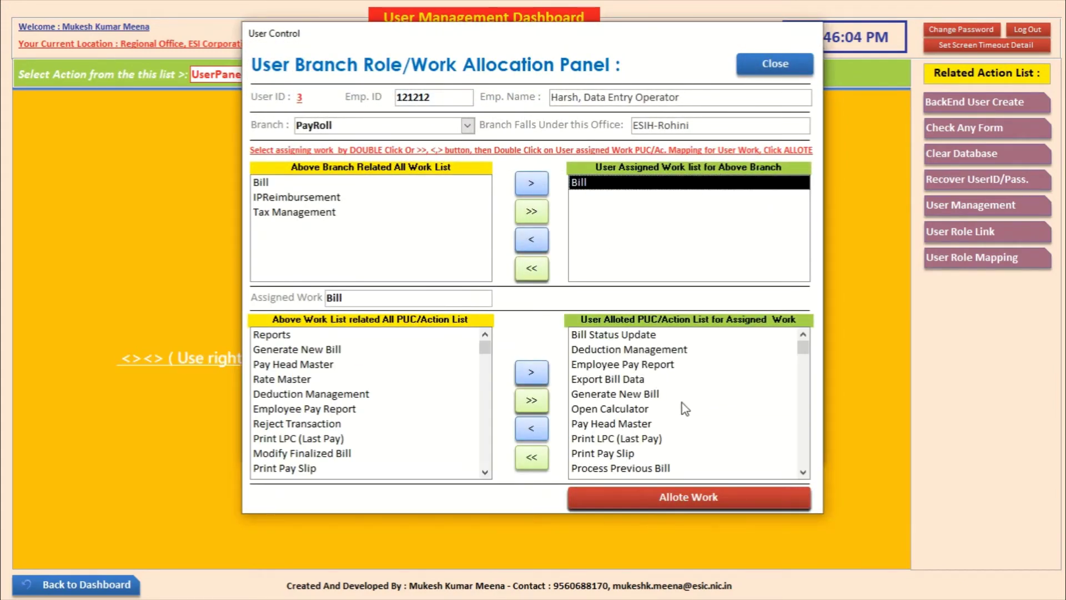
left_click(775, 63)
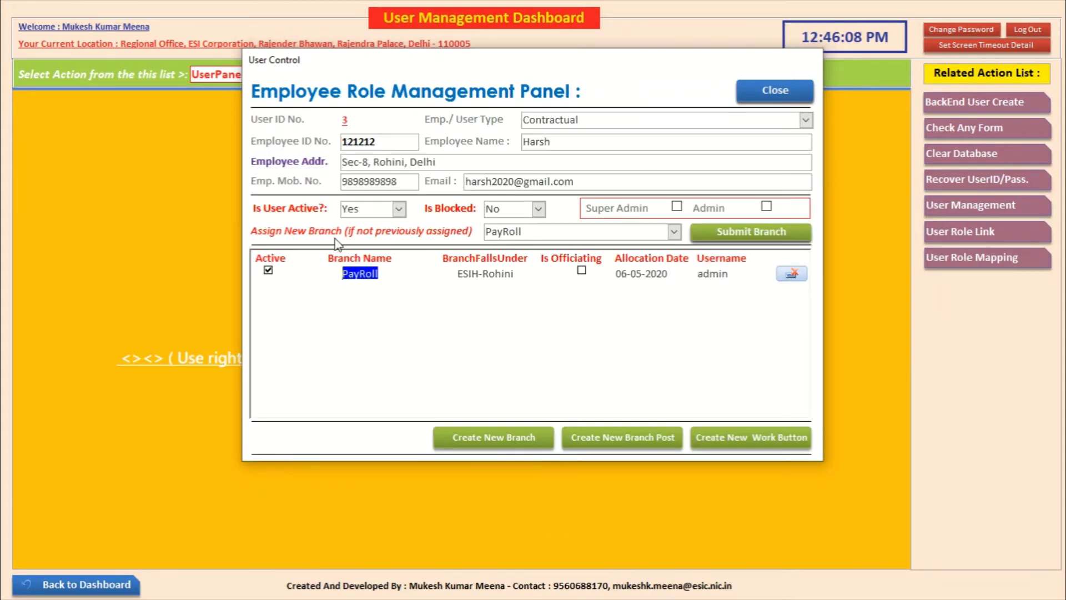
left_click(776, 90)
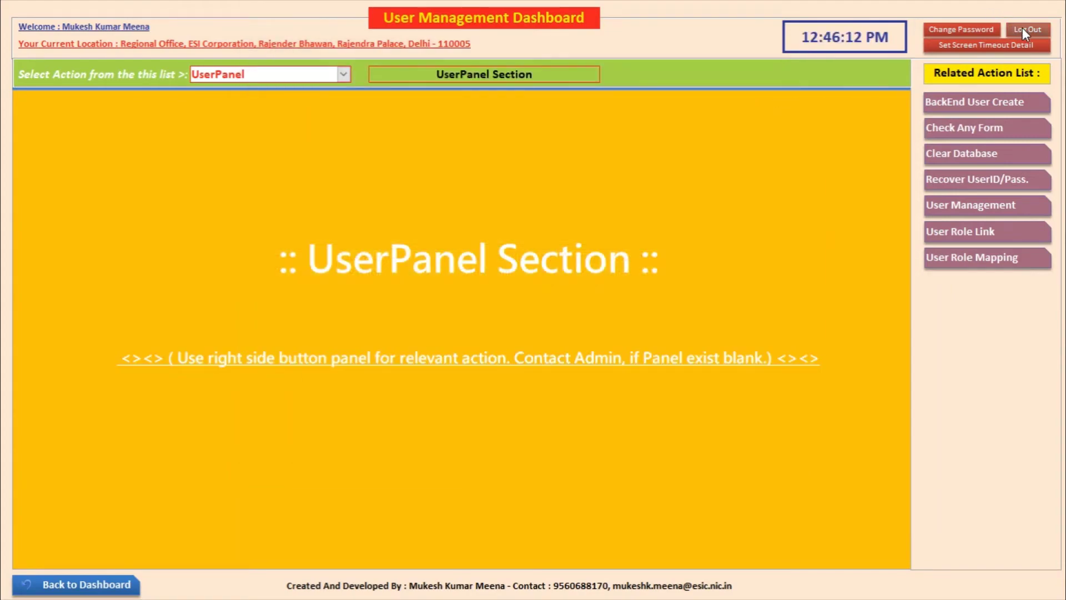
Step: Log out, sign in with the data entry operator's credentials, and open the PayRoll Dashboard
left_click(1022, 29)
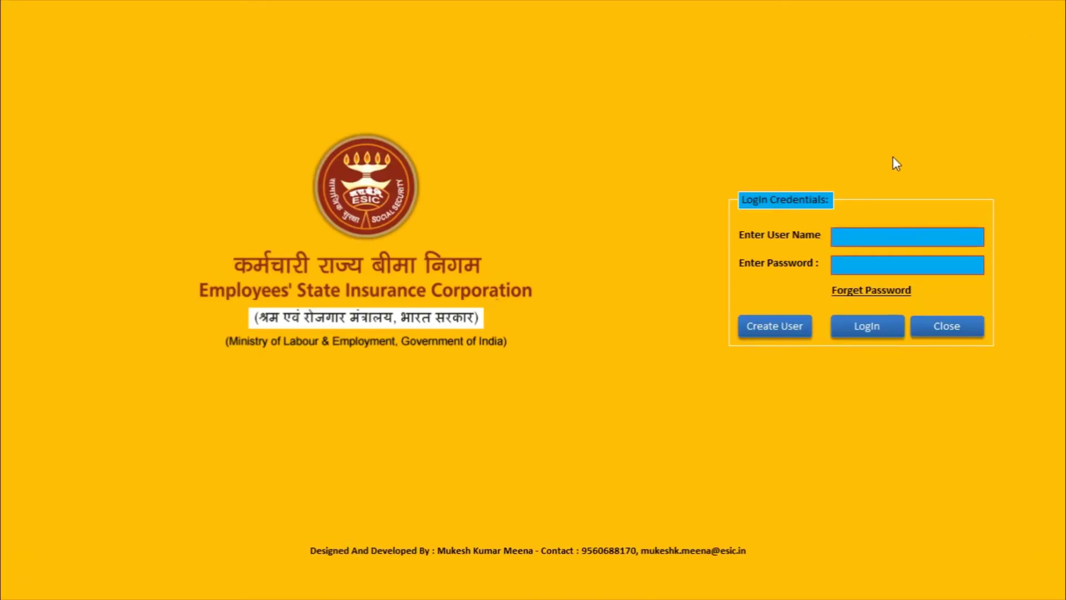
key("Tab")
left_click(868, 329)
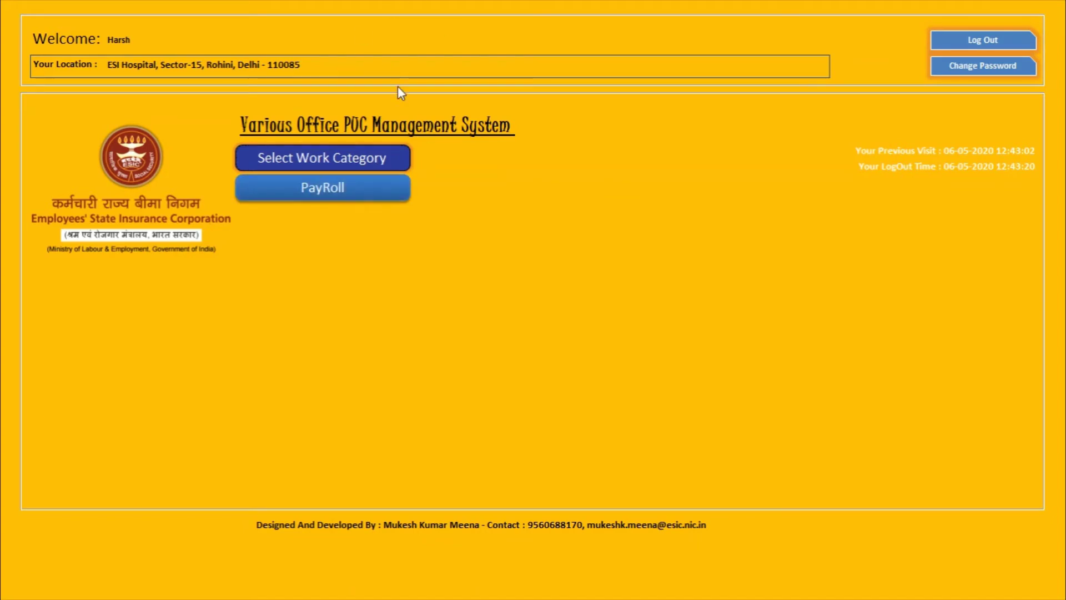
left_click(336, 191)
left_click(335, 192)
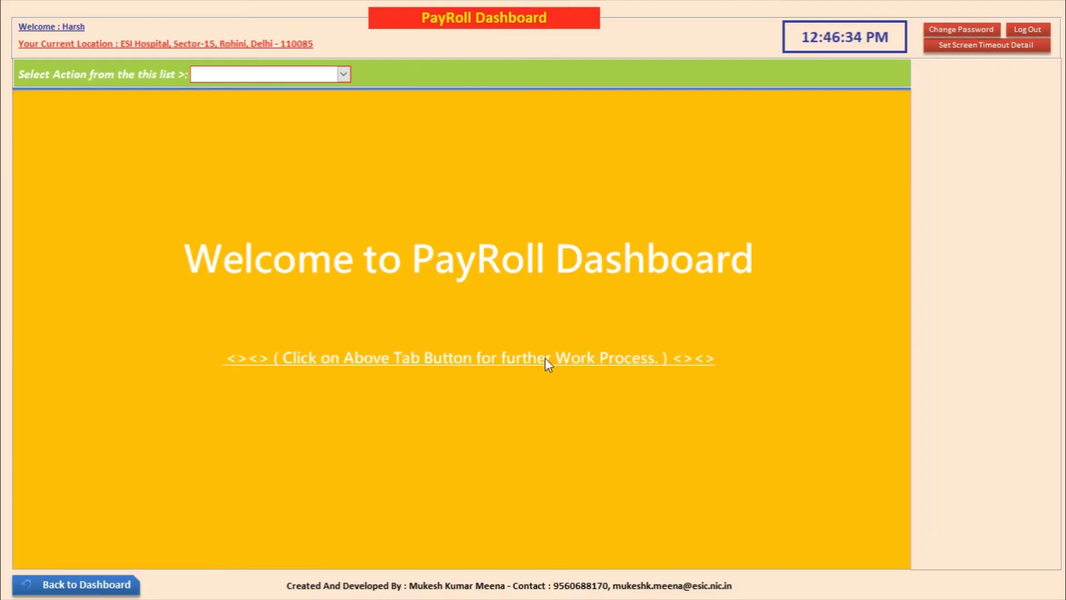
Step: Start a new bill as a Regular Pay Bill for Regular employees, Single Cadre, Administration
left_click(343, 74)
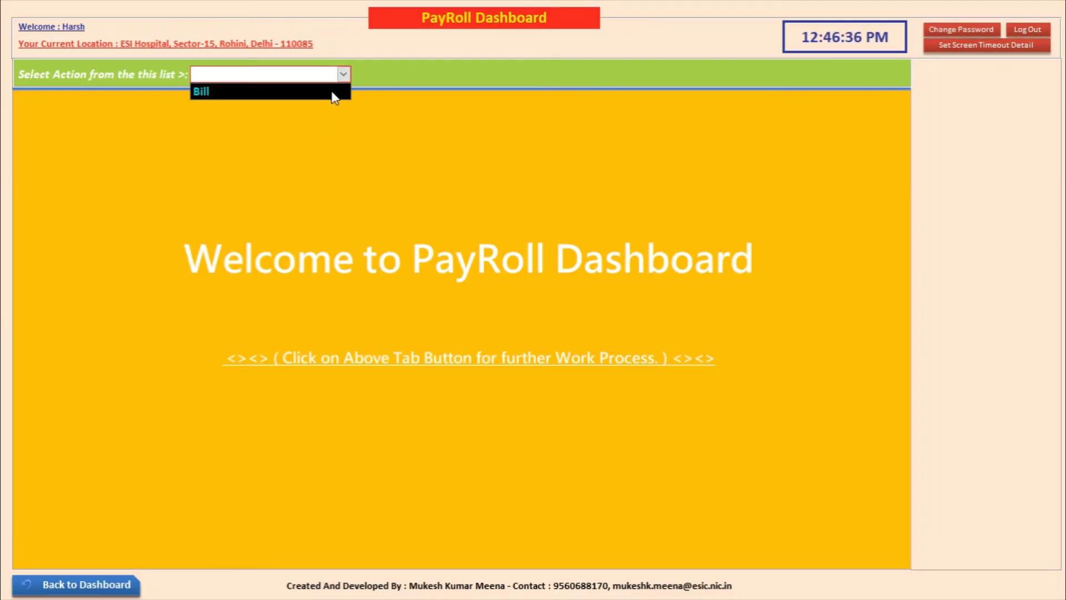
left_click(226, 93)
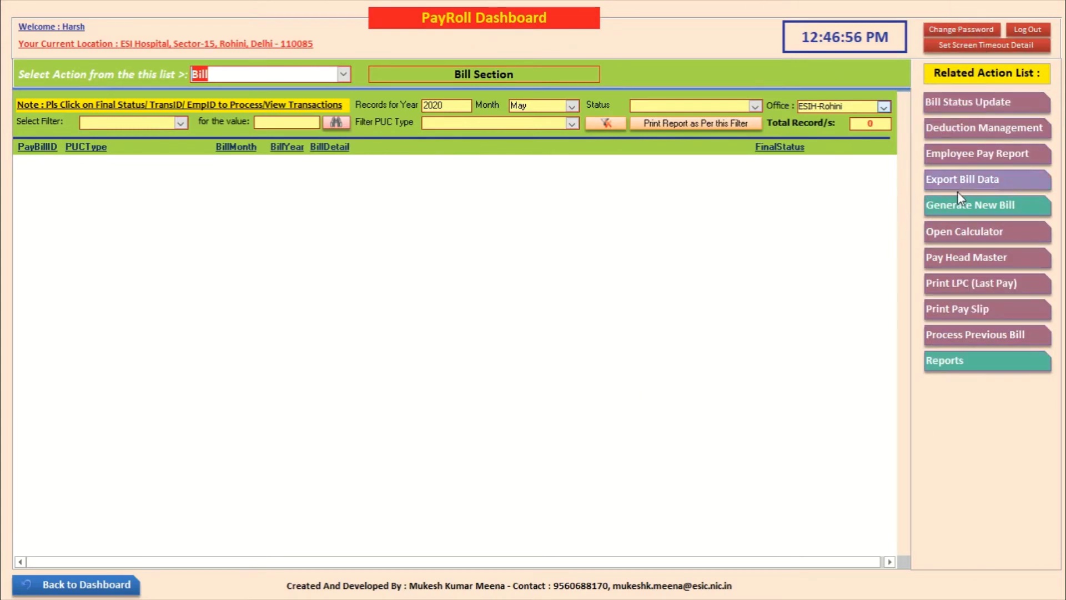
left_click(936, 205)
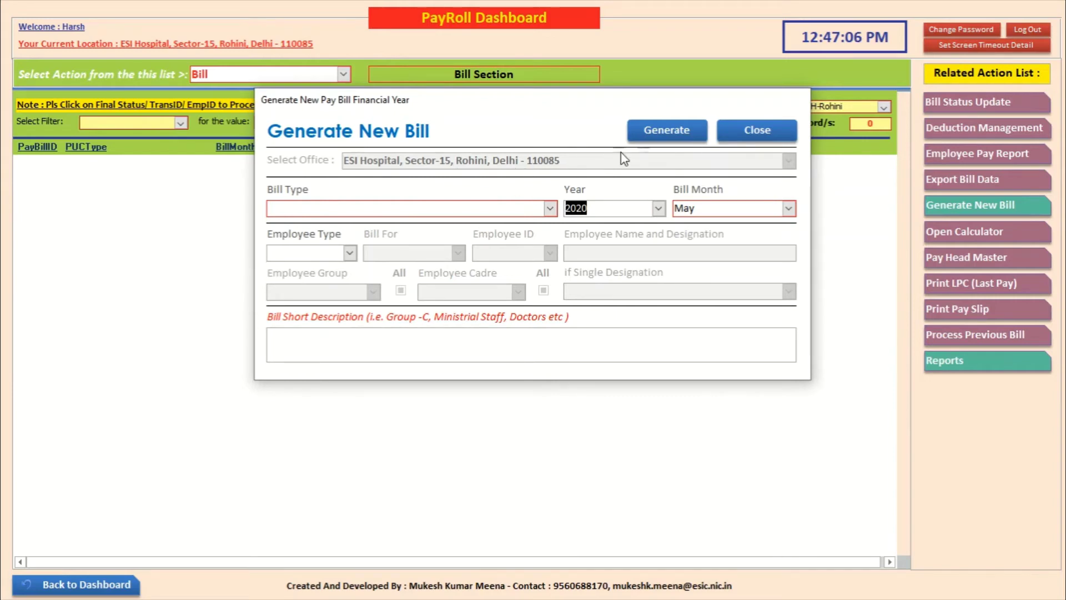
left_click(549, 208)
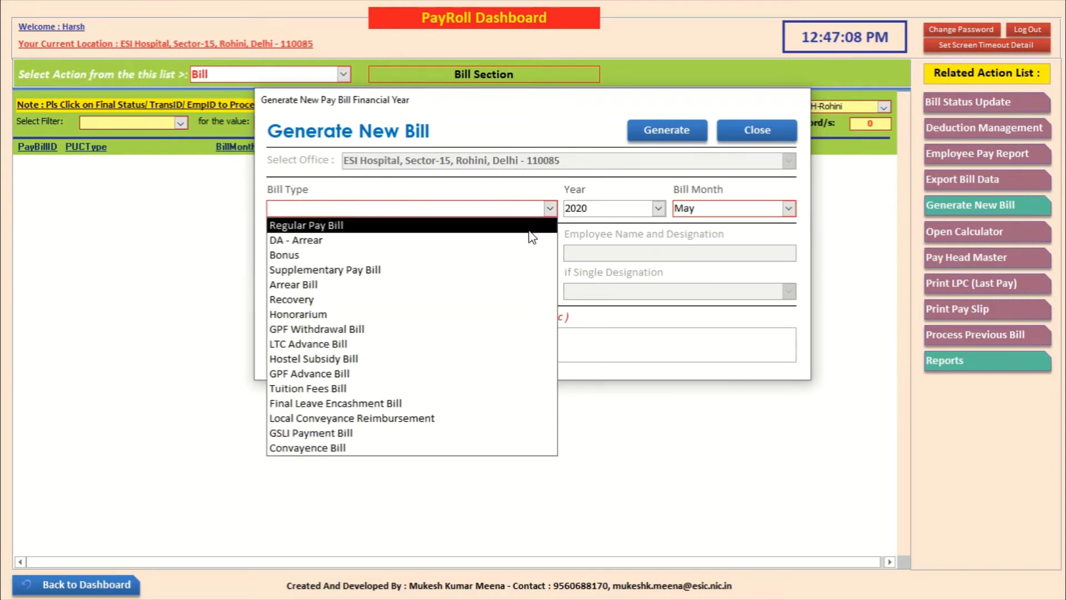
left_click(528, 226)
left_click(350, 253)
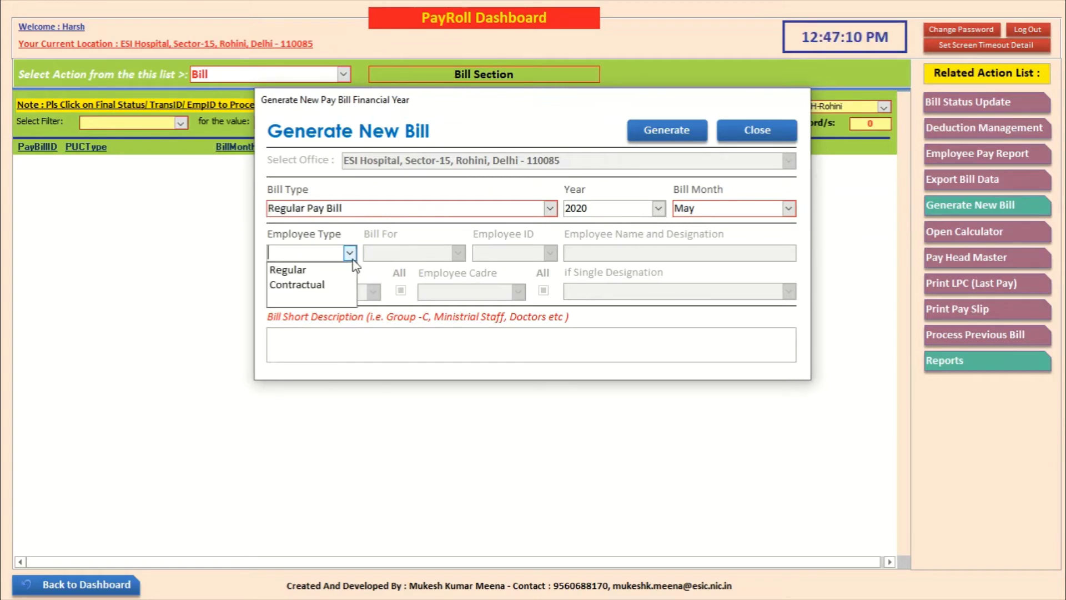
left_click(345, 272)
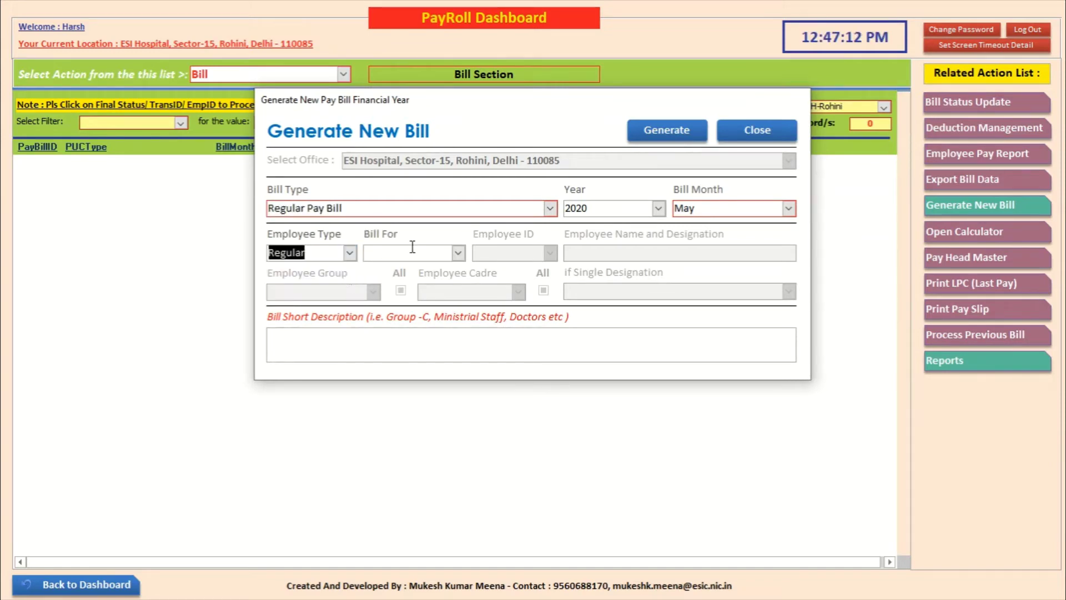
left_click(458, 253)
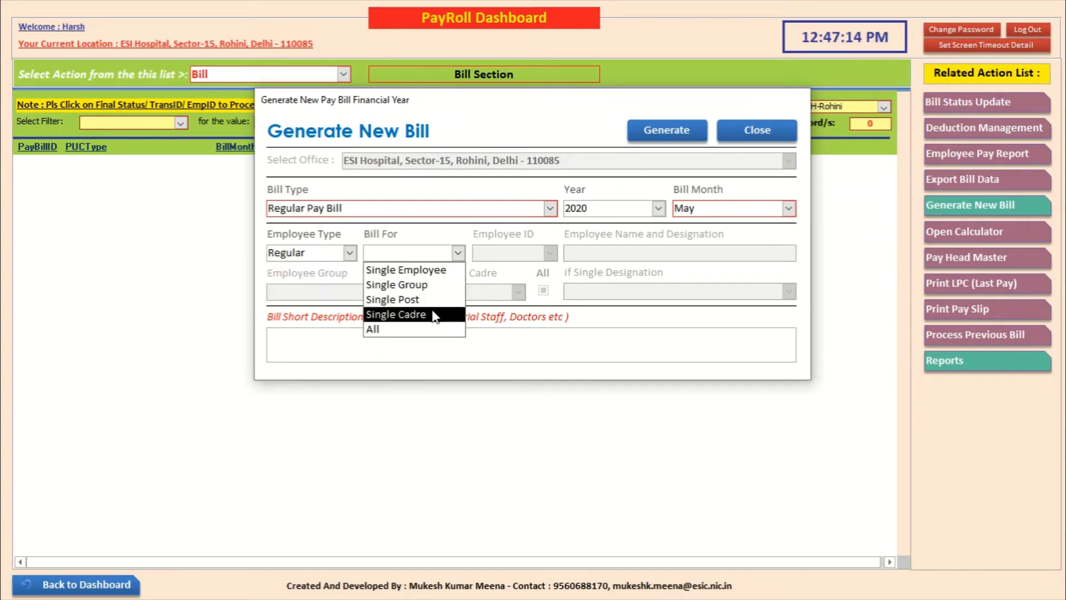
left_click(396, 314)
left_click(518, 291)
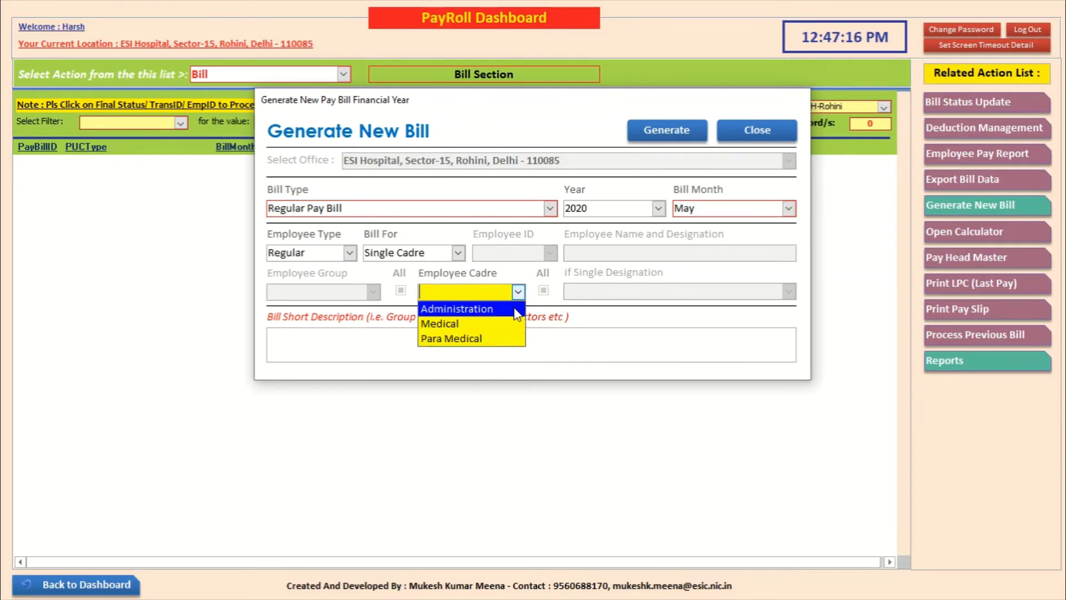
left_click(461, 306)
Step: Describe it as 'Group-C, Admin Staff', generate the bill, and skip processing for now
left_click(514, 340)
type("Gr")
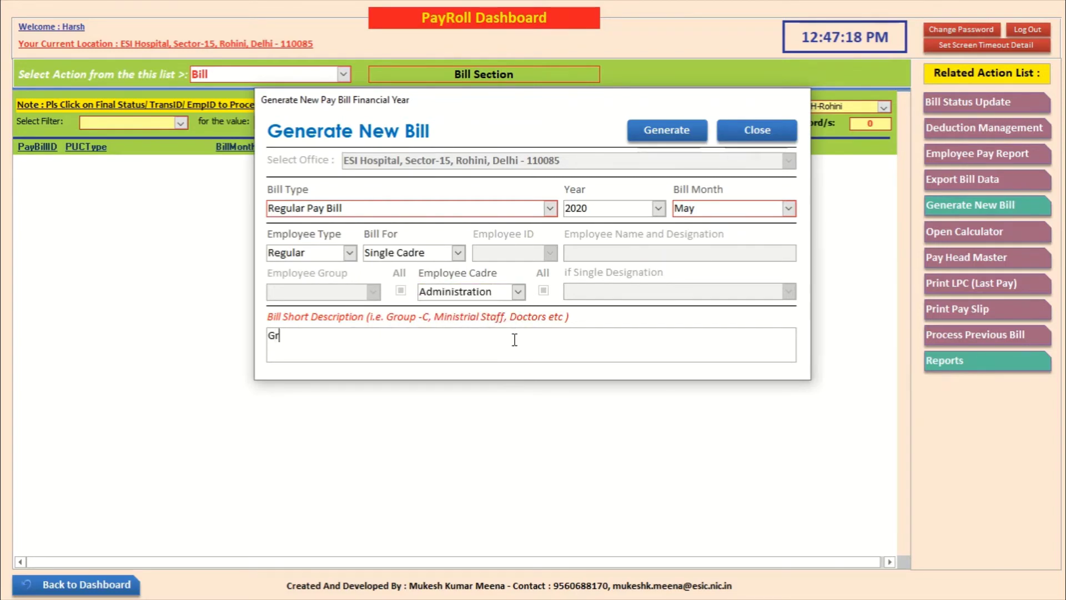
type("oup-C, ")
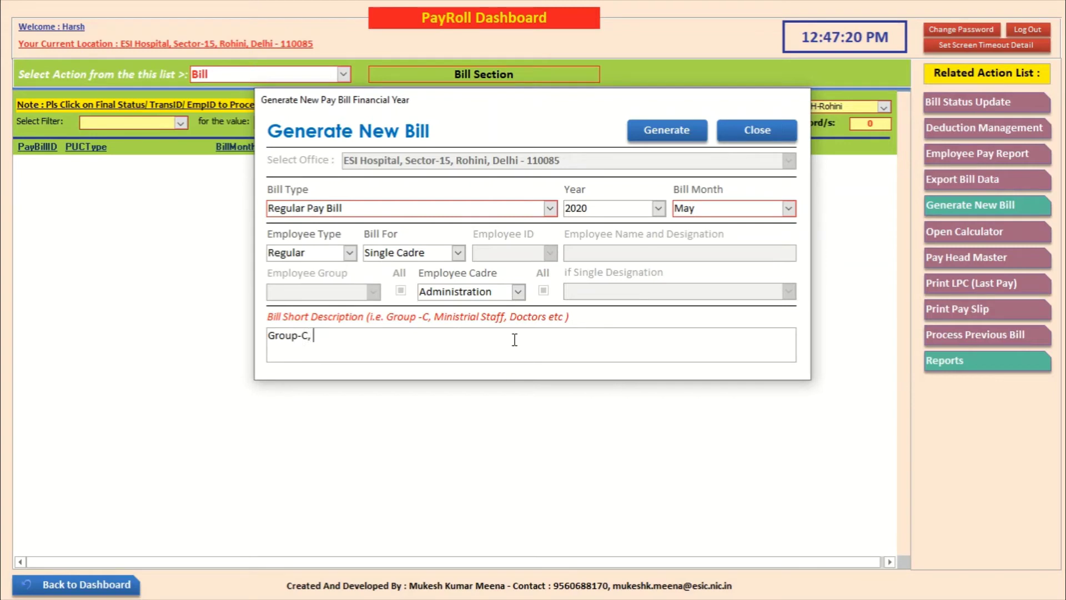
type("Admini")
left_click(666, 128)
left_click(569, 344)
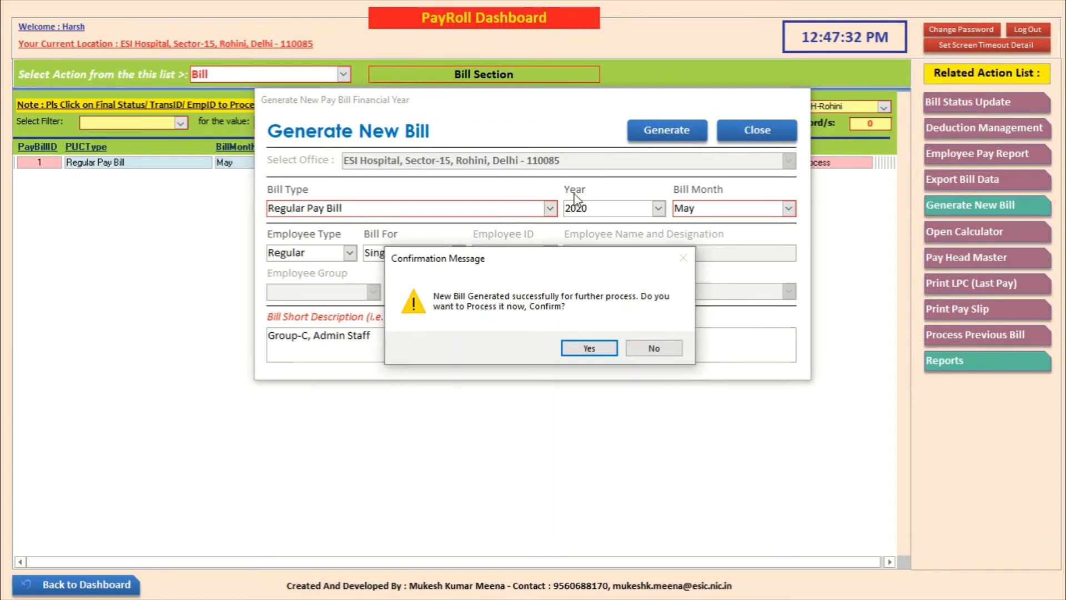
left_click(647, 350)
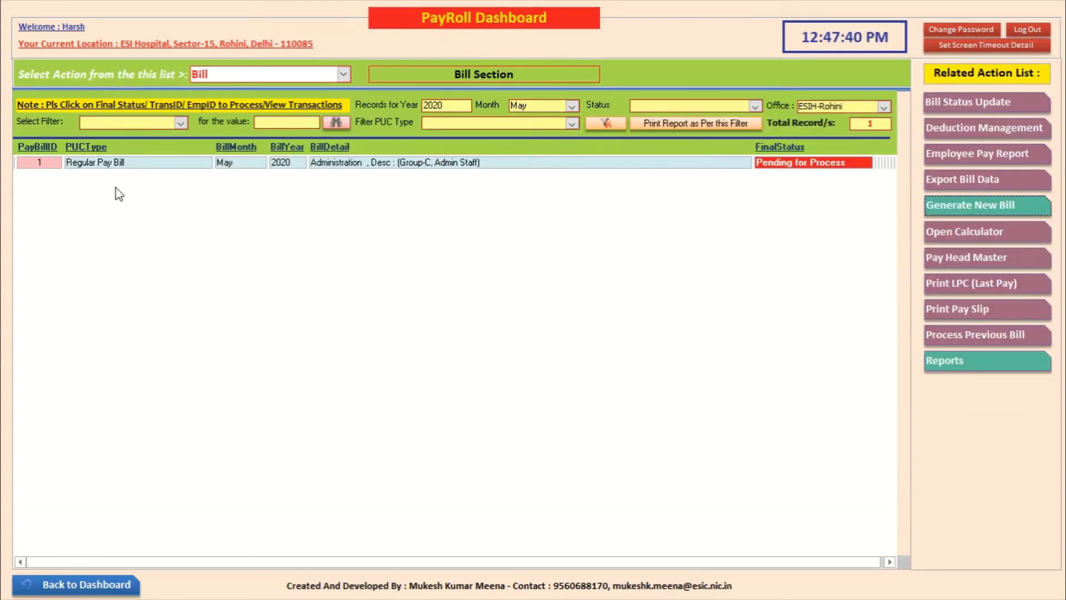
Step: Open bill 1's nine employees, cancel Process All, and go back to the main dashboard
left_click(807, 166)
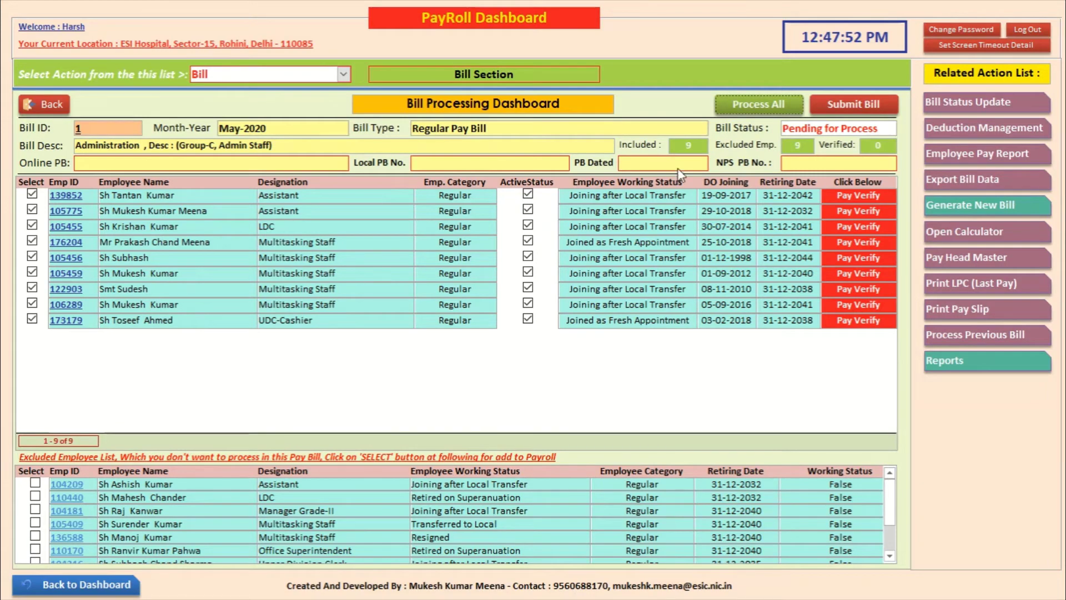
left_click(753, 111)
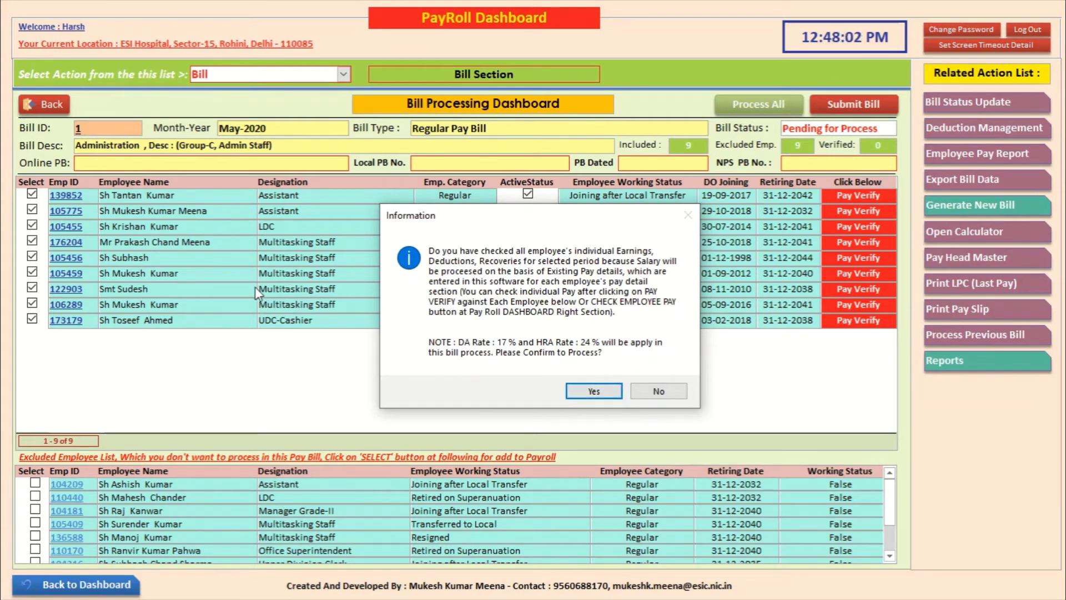
left_click(659, 389)
left_click(572, 348)
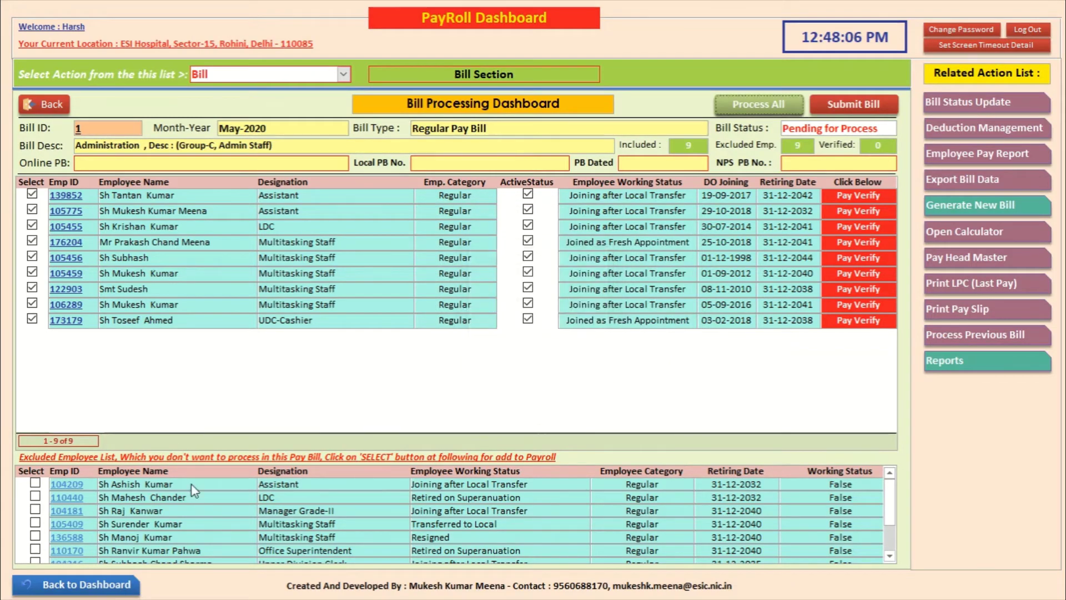
left_click(109, 591)
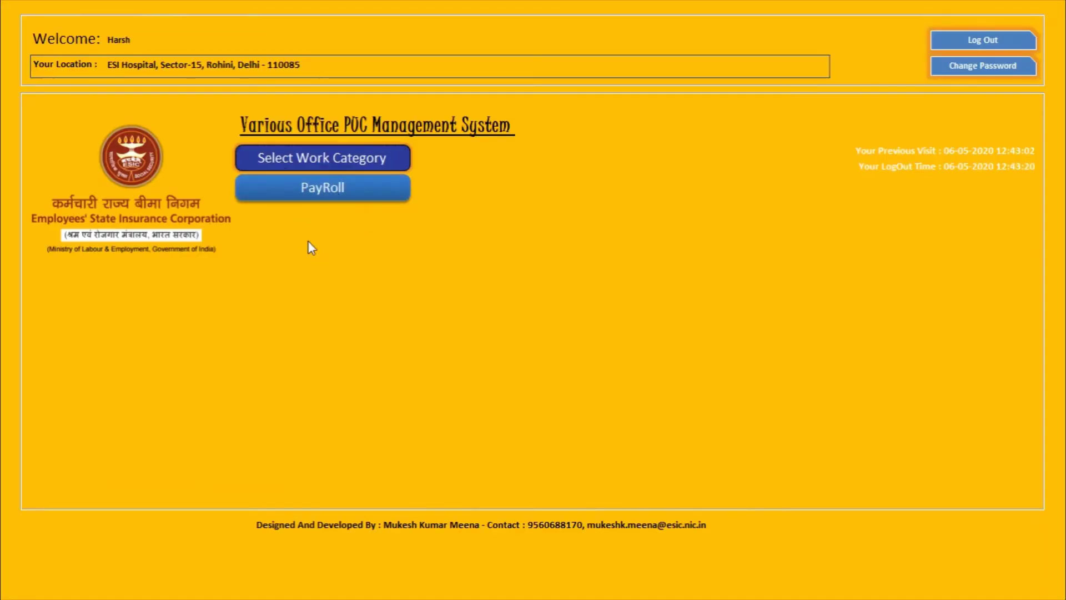
Step: From PayRoll's Bill section, open pending bill 1 in the Bill Processing Dashboard
left_click(299, 197)
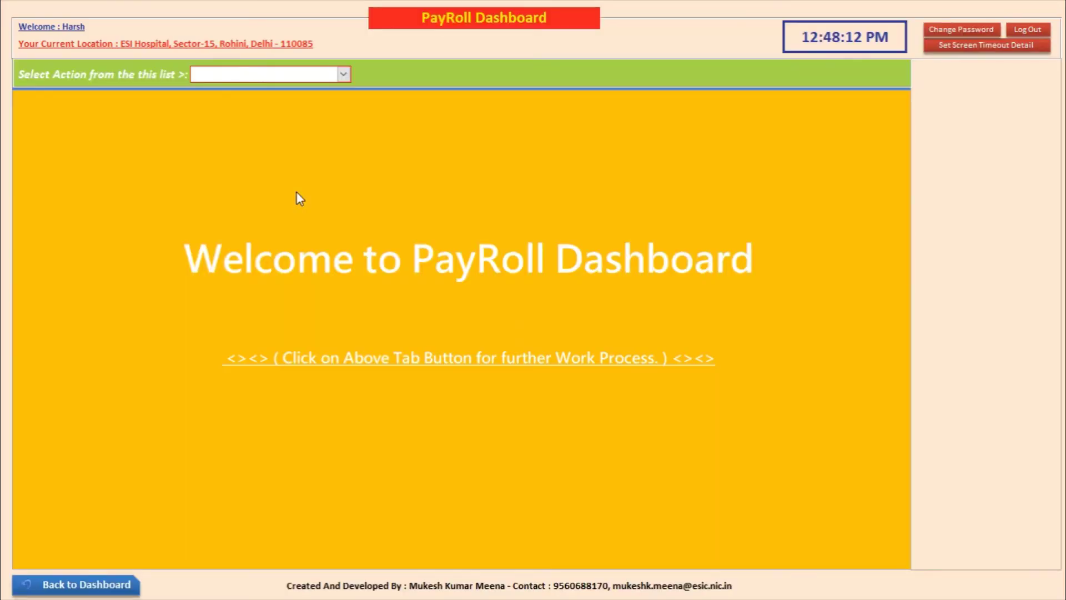
left_click(344, 74)
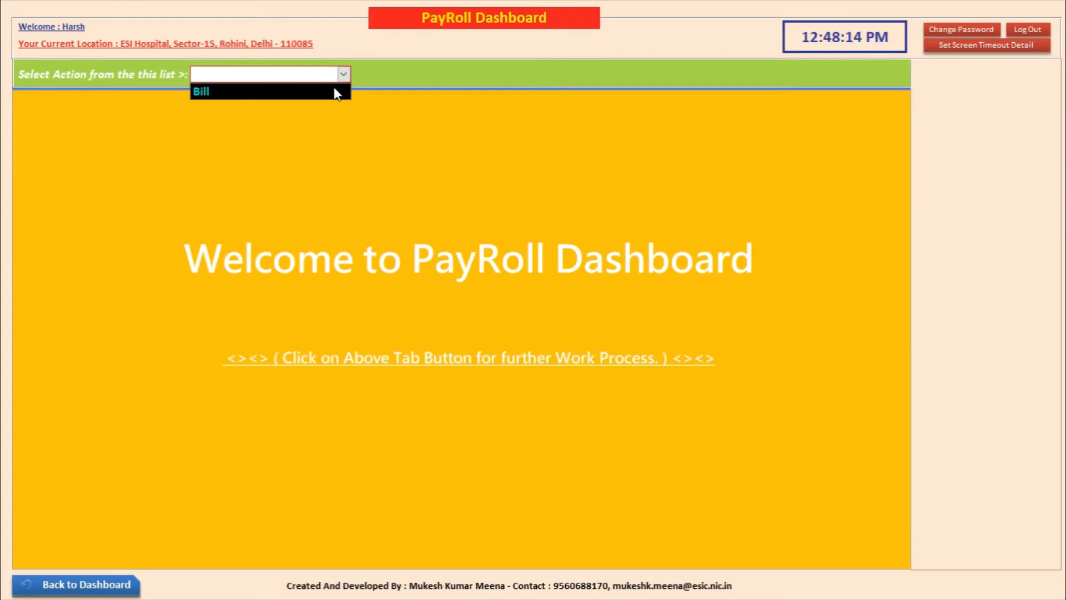
left_click(339, 90)
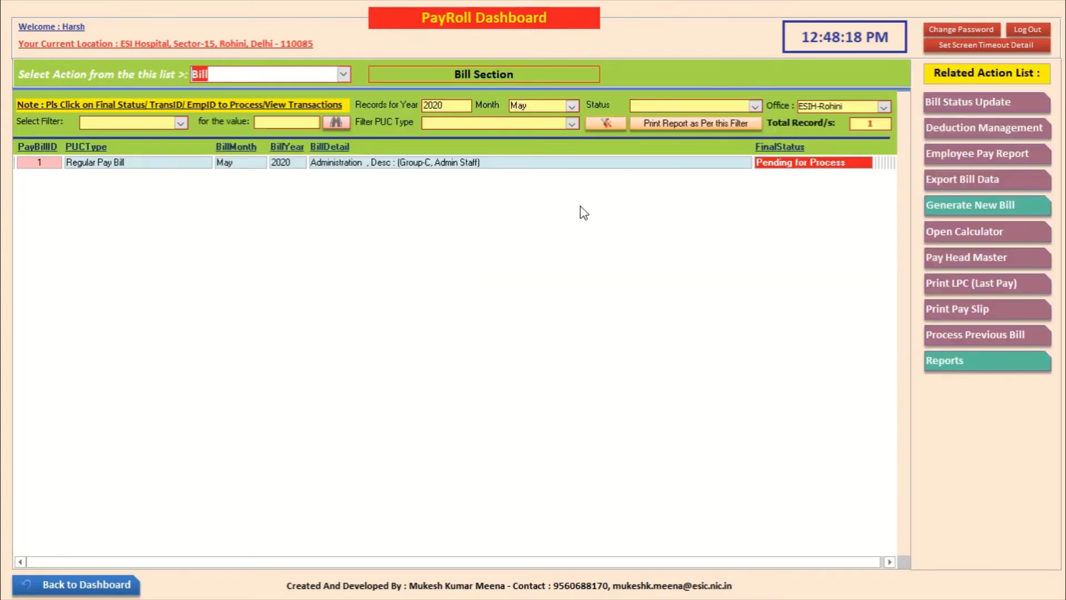
left_click(776, 167)
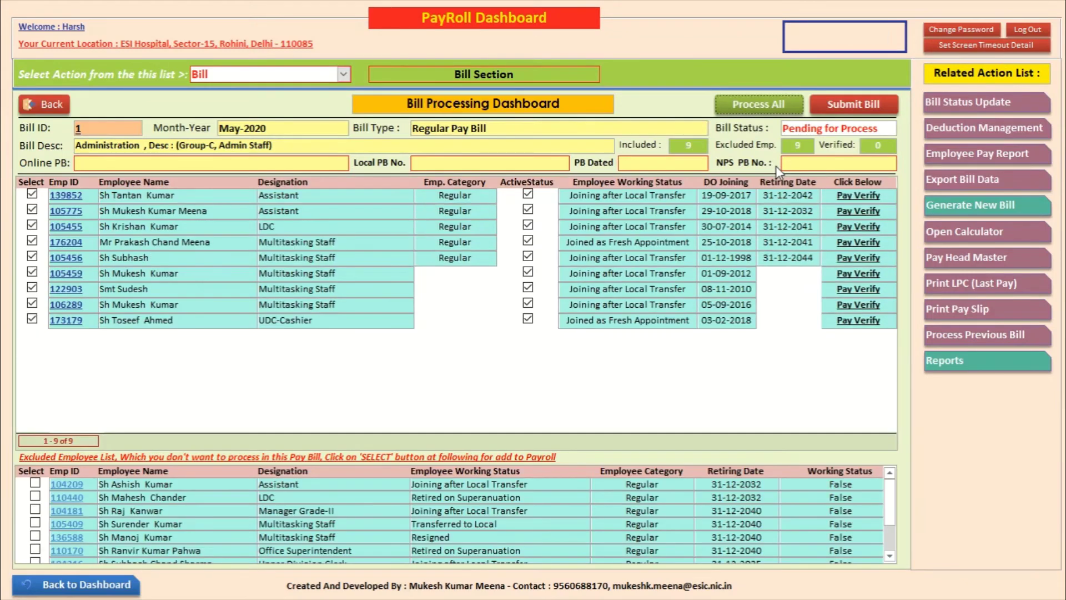
Step: In Deduction Management, search Group C Administration for INCOME TAX and confirm the mapping
left_click(971, 128)
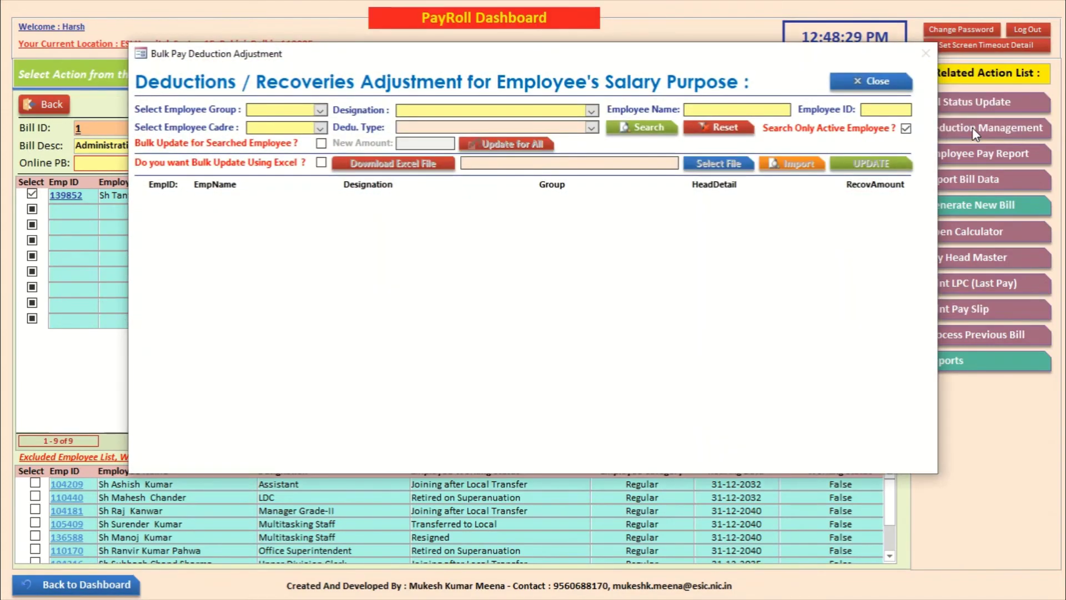
left_click(321, 111)
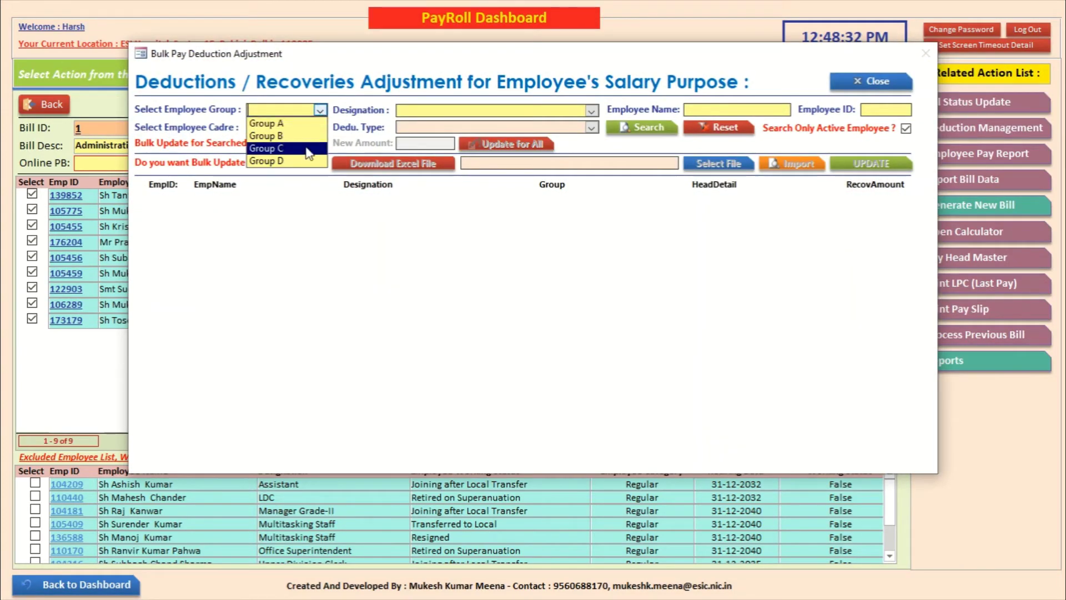
left_click(305, 153)
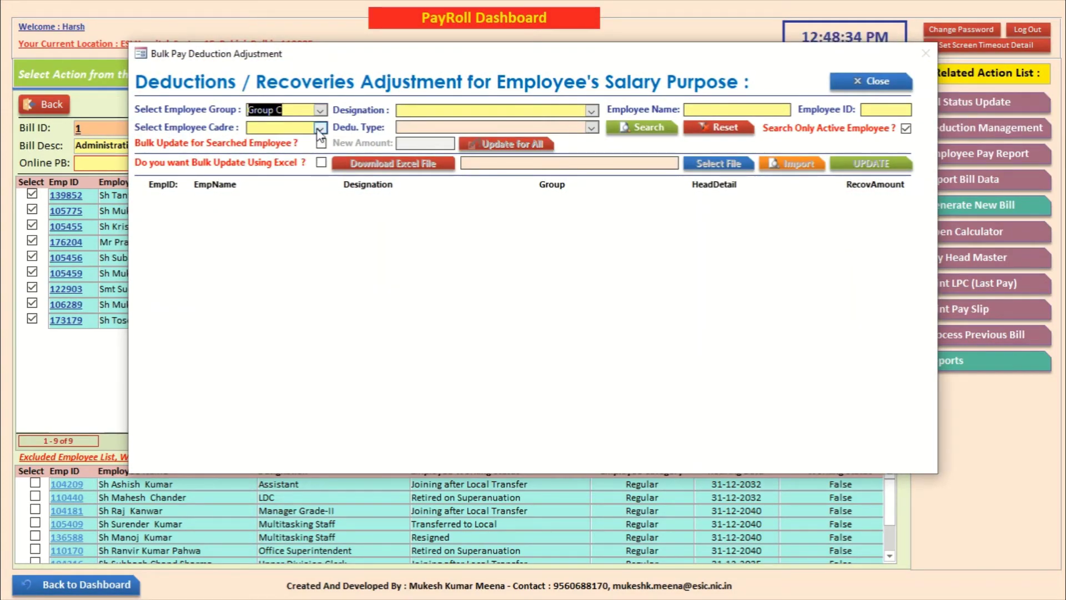
left_click(320, 128)
left_click(281, 141)
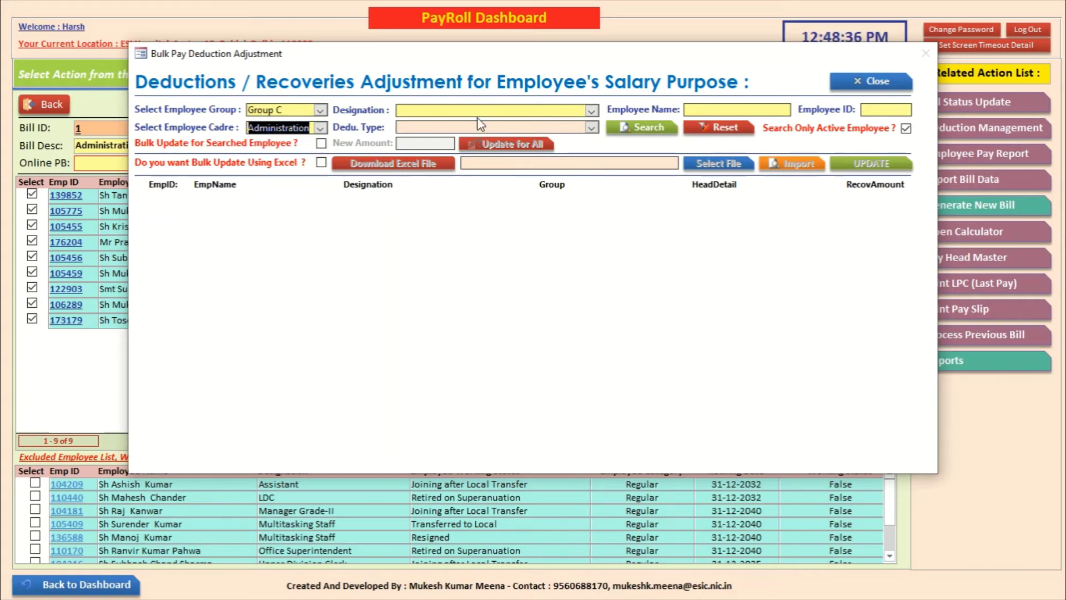
left_click(592, 129)
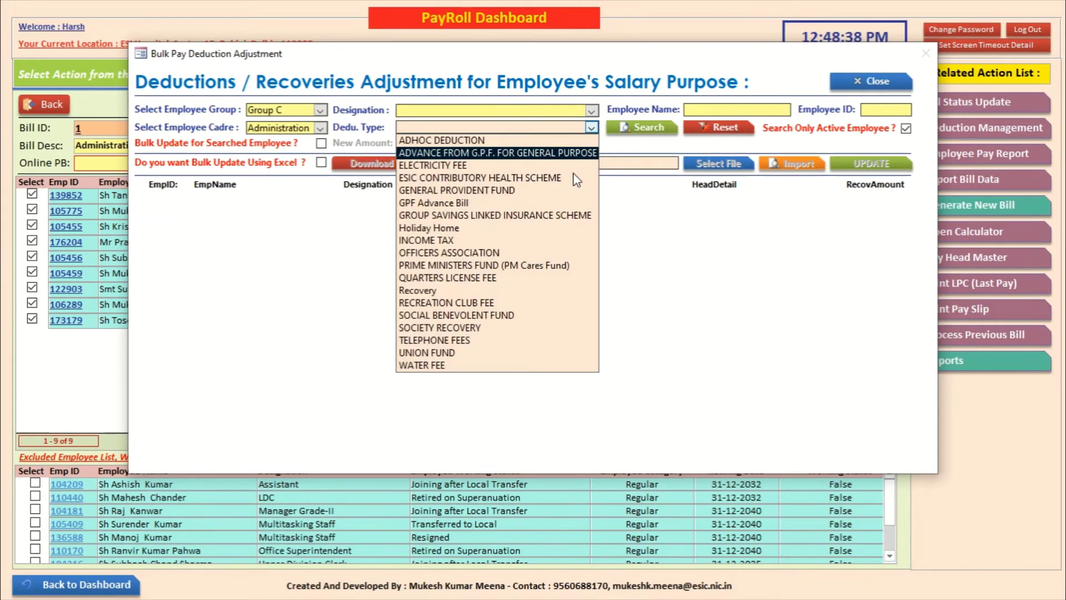
left_click(555, 241)
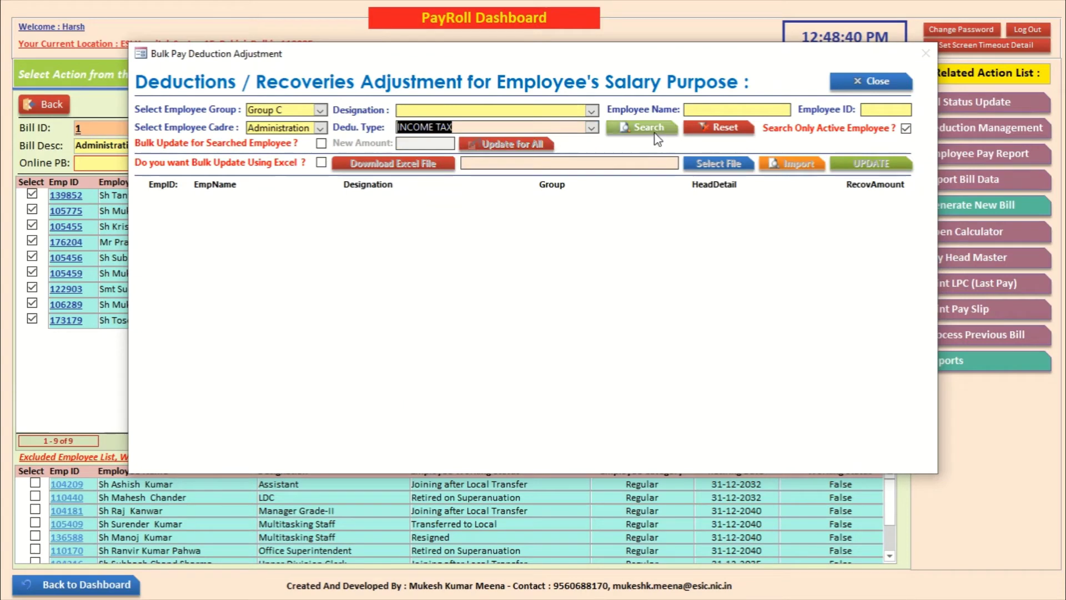
left_click(649, 129)
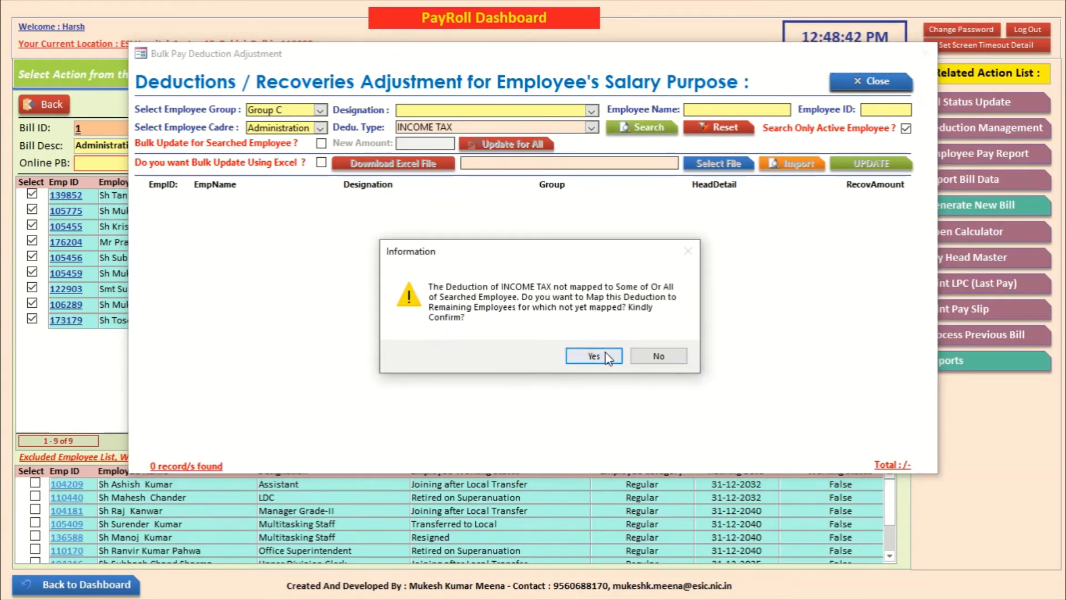
left_click(605, 355)
left_click(644, 350)
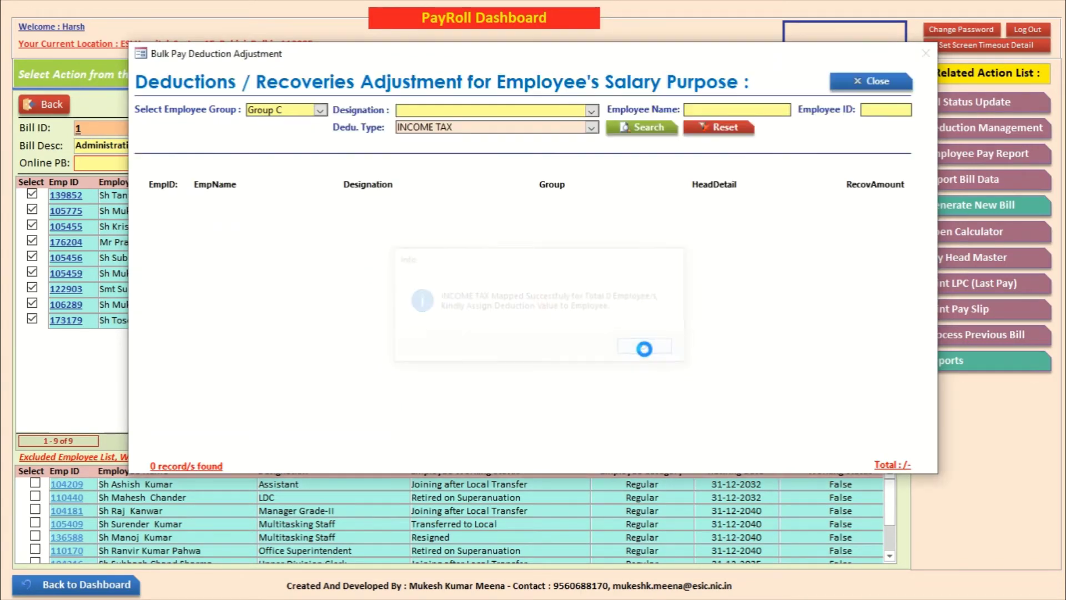
Step: Switch the deduction type to GENERAL PROVIDENT FUND and search again
left_click(592, 127)
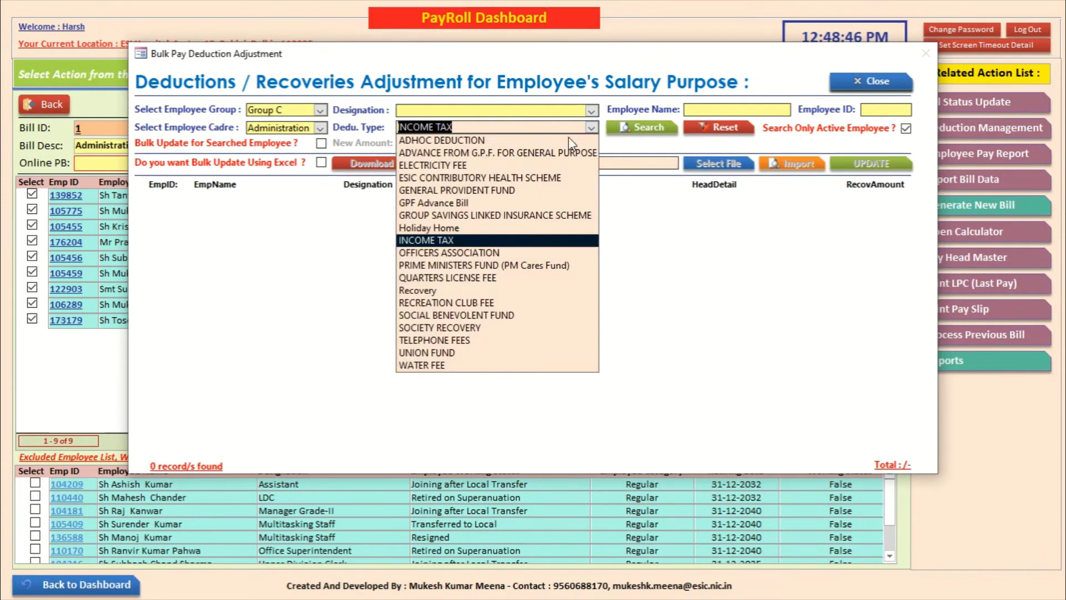
left_click(571, 190)
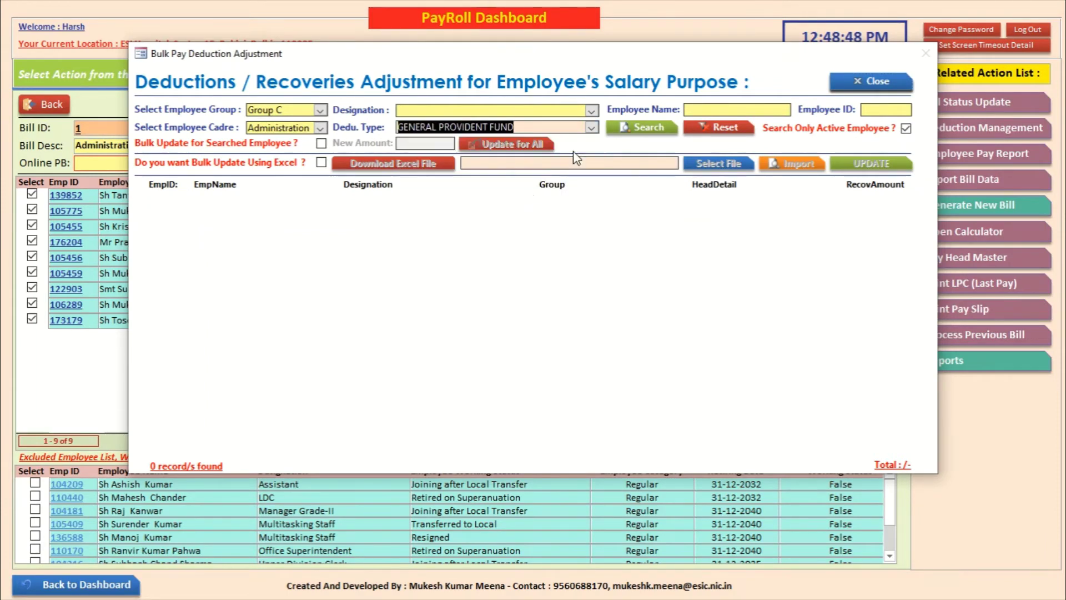
left_click(627, 130)
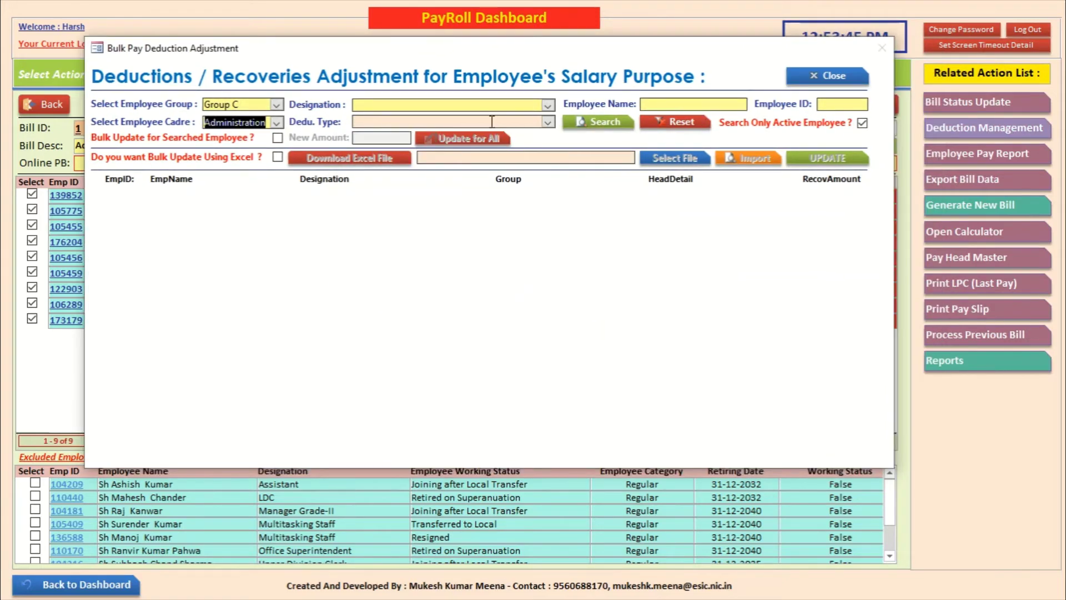
Step: Map INCOME TAX to the unmapped Group C Administration employees, then close the deduction adjustment form
left_click(547, 121)
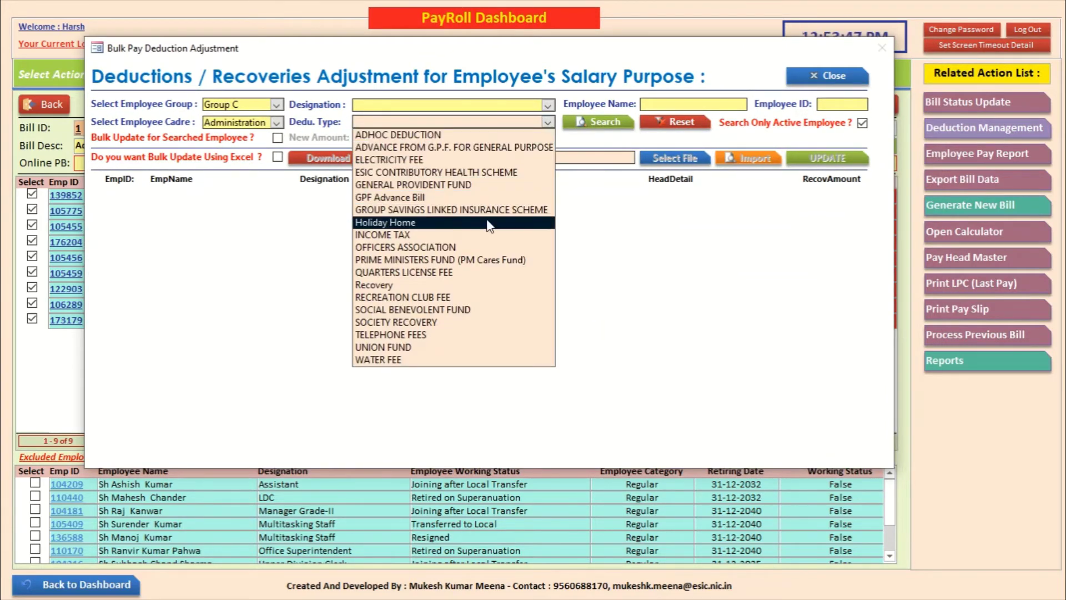
left_click(489, 234)
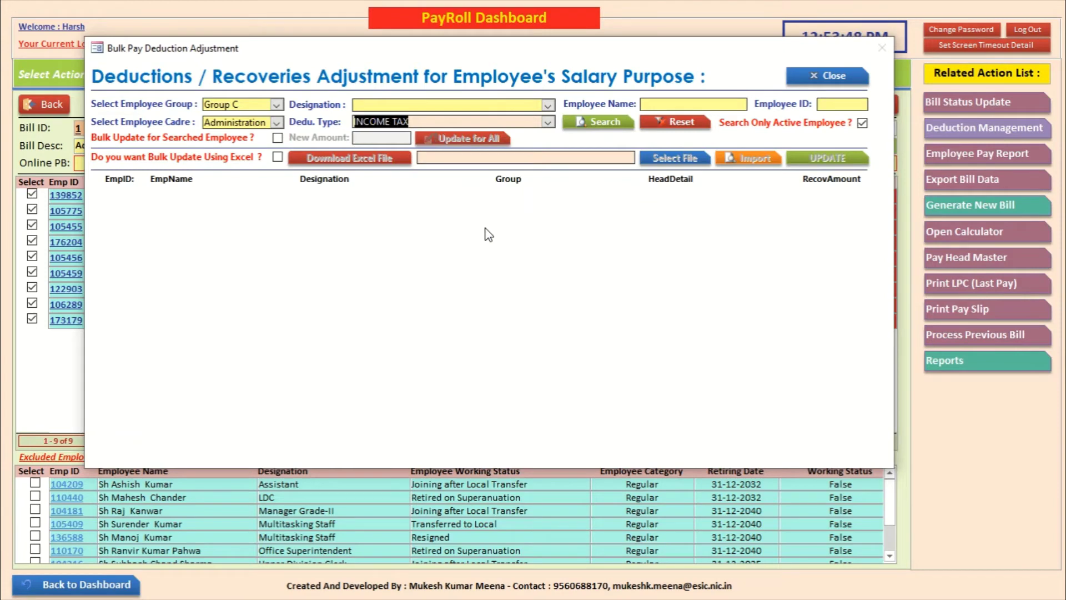
left_click(605, 121)
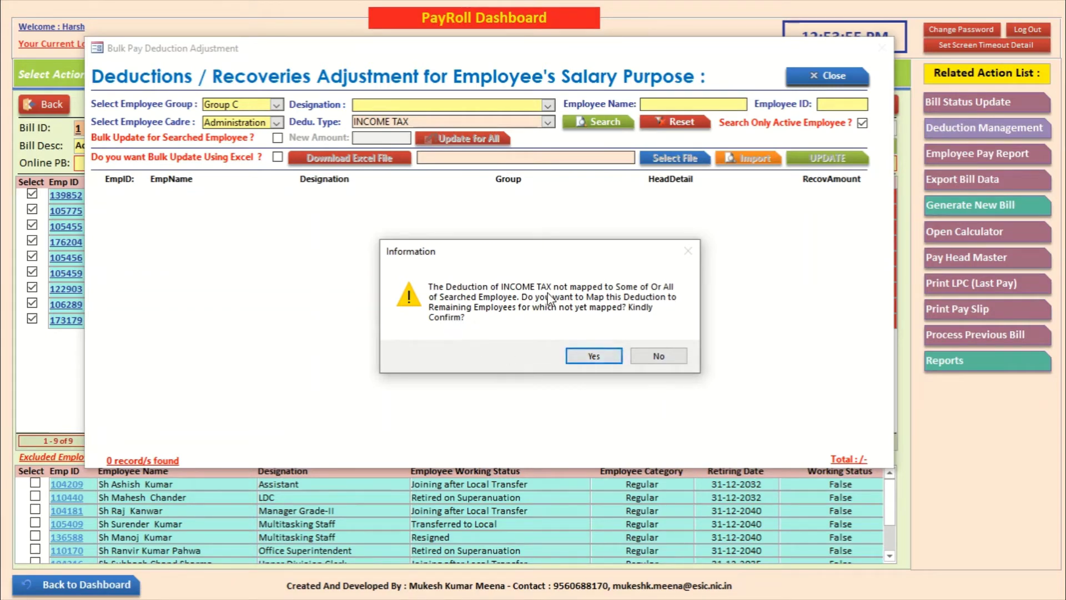
left_click(590, 357)
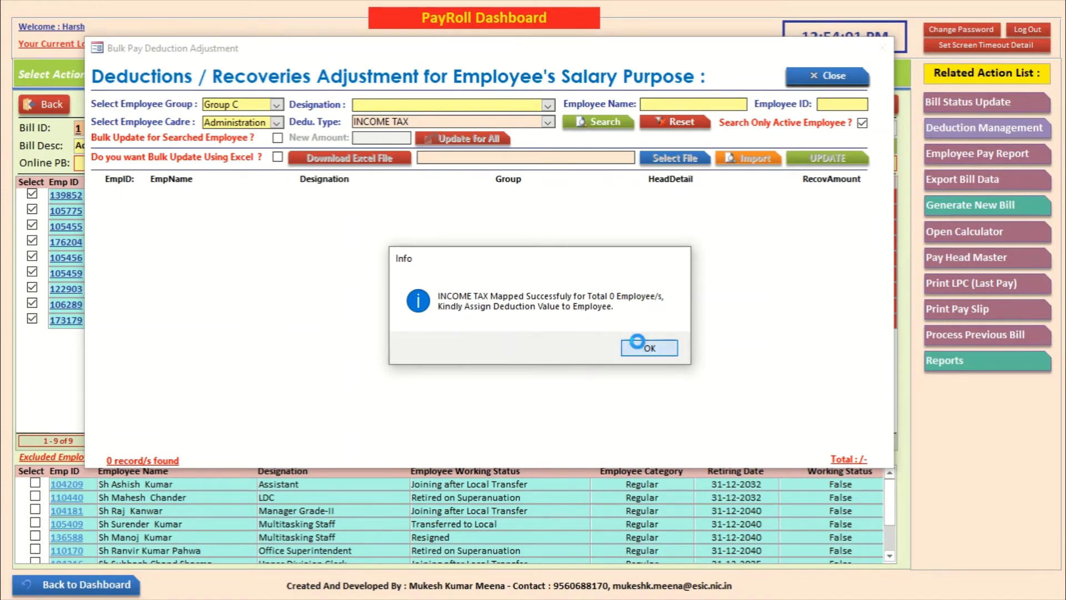
left_click(643, 348)
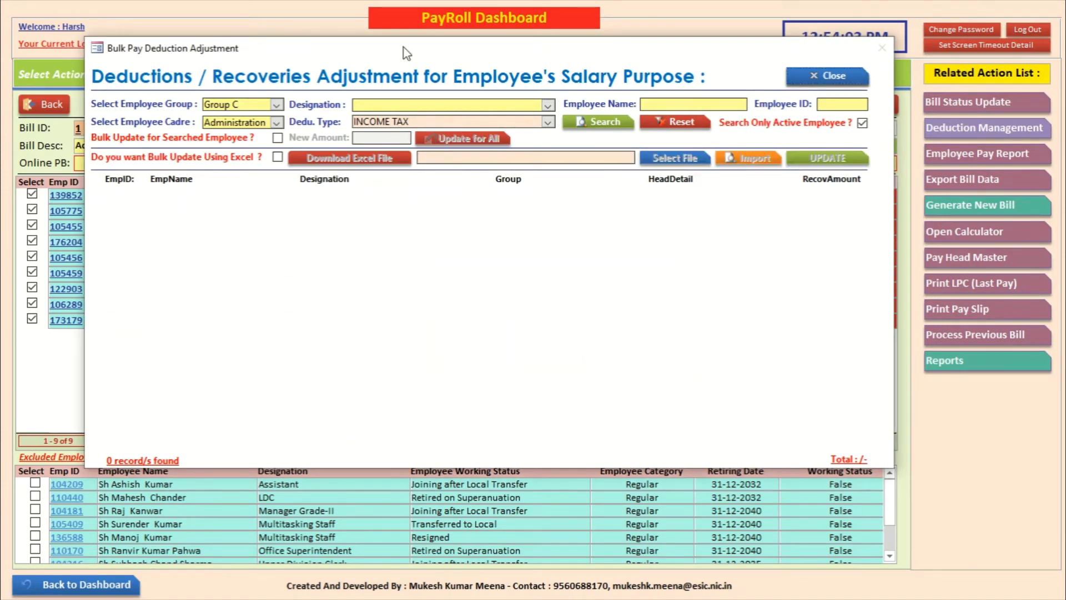
left_click(828, 81)
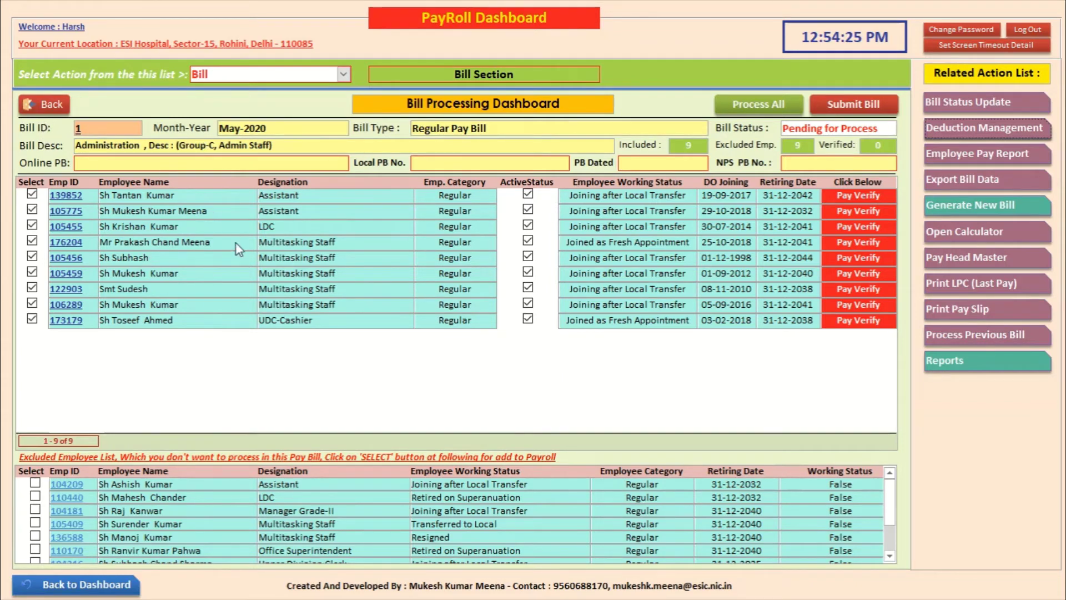
Step: Log out of payroll, sign back in as the administrator, and open the HRMS module's action list
left_click(53, 108)
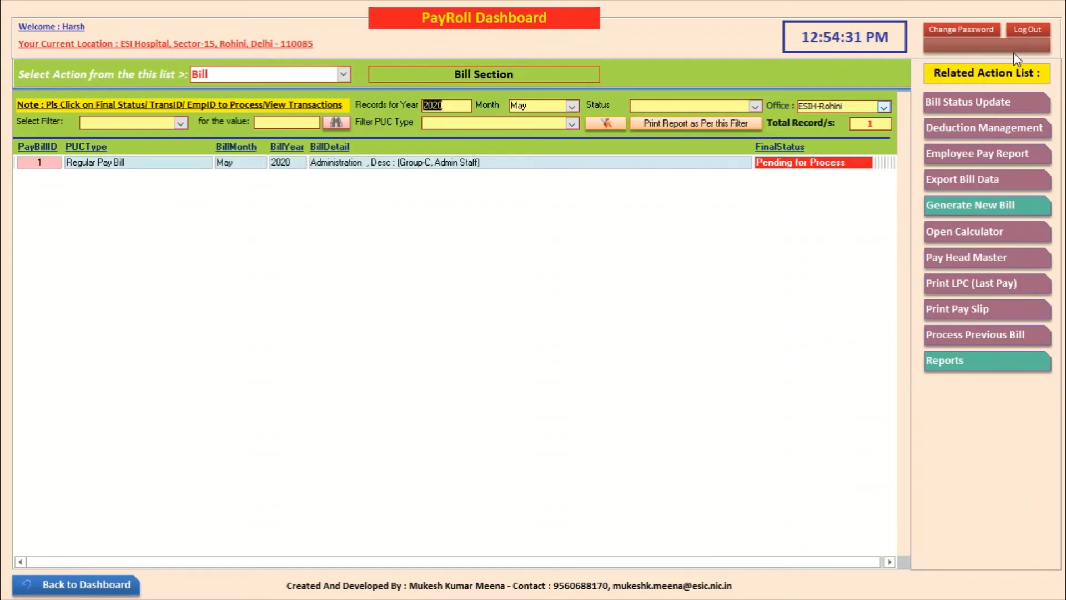
left_click(1030, 30)
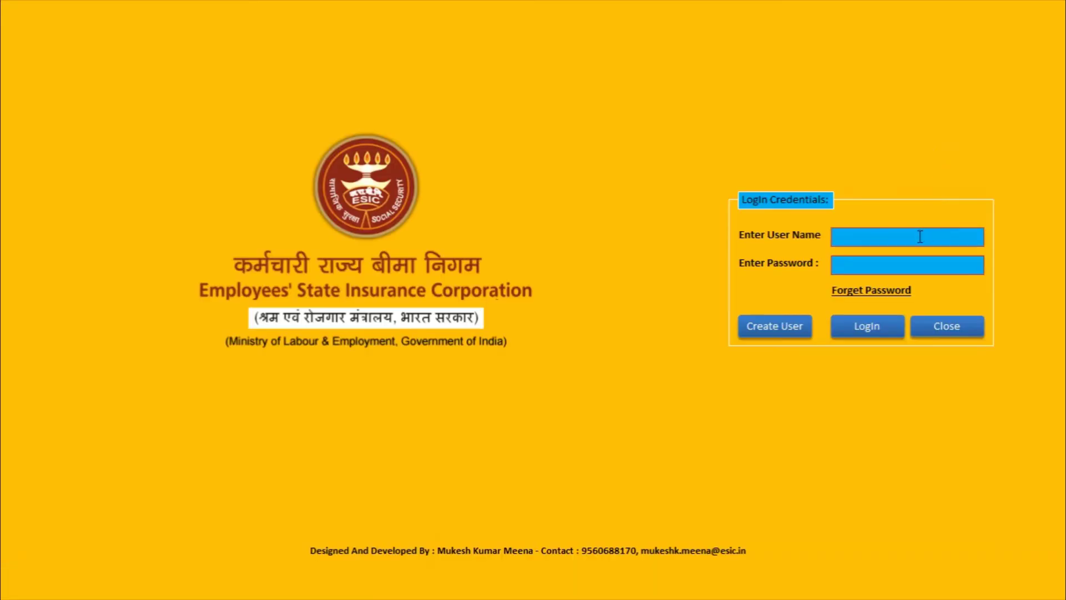
left_click(919, 236)
type("admin")
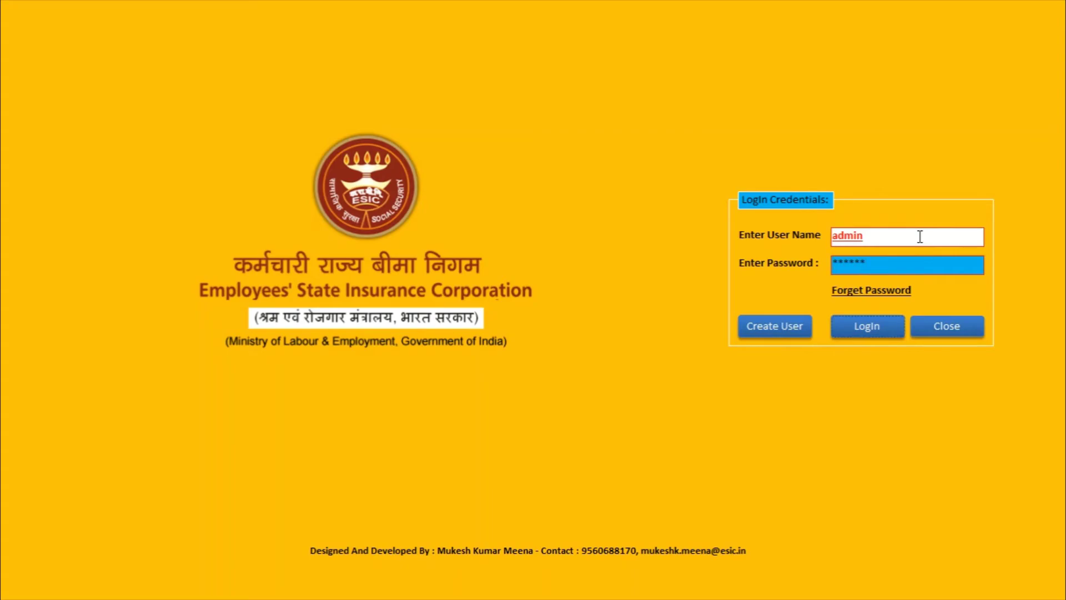
key("Return")
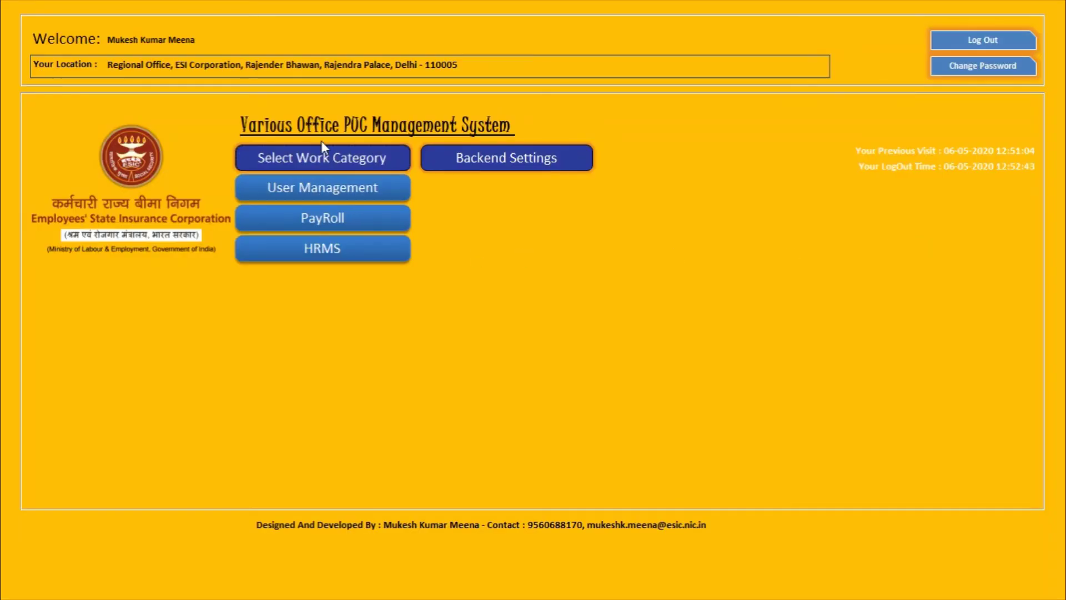
left_click(332, 248)
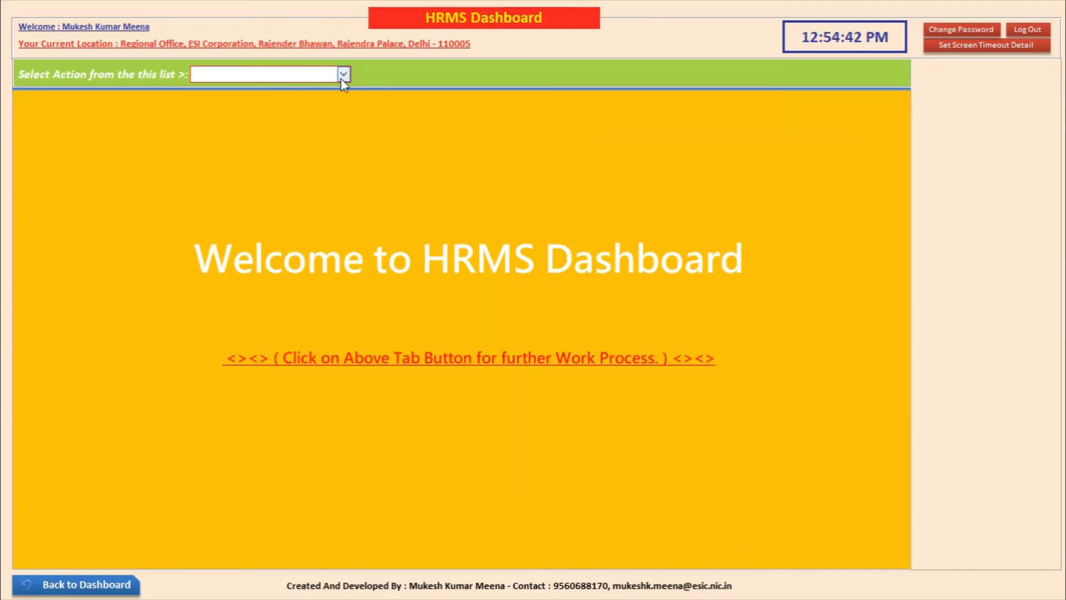
left_click(343, 75)
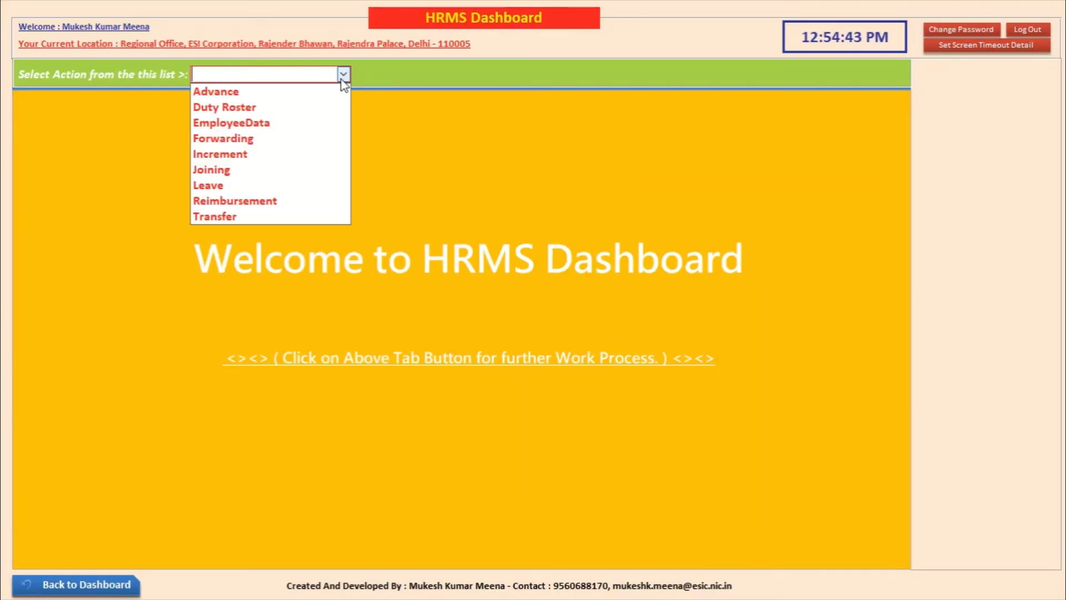
Step: In EmployeeData, confirm the second employee's office ID is RO-DELHI, then open Update Emp. Location
left_click(281, 123)
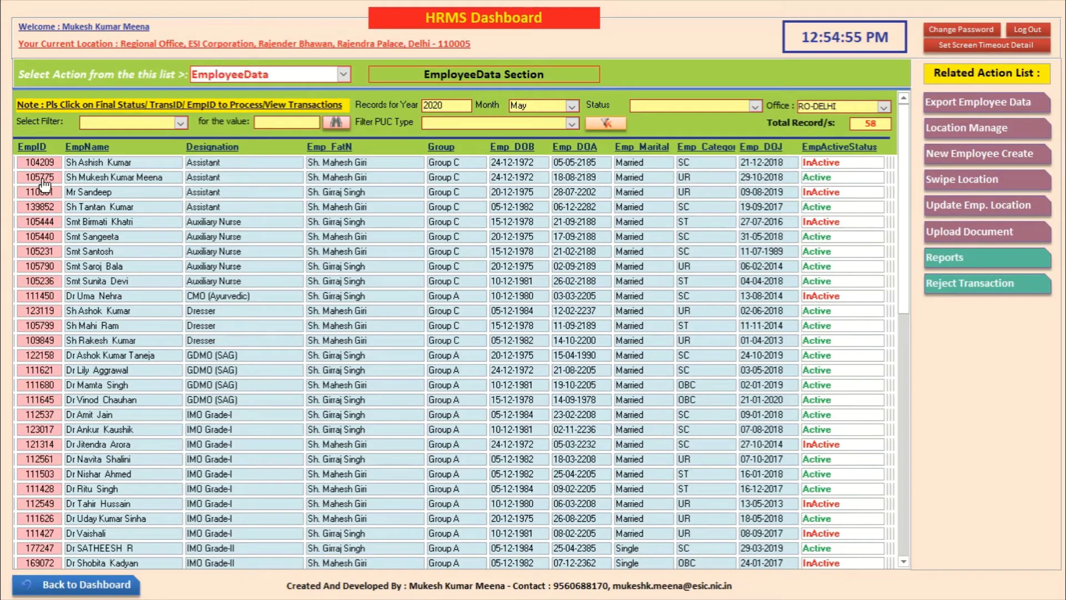
left_click(43, 178)
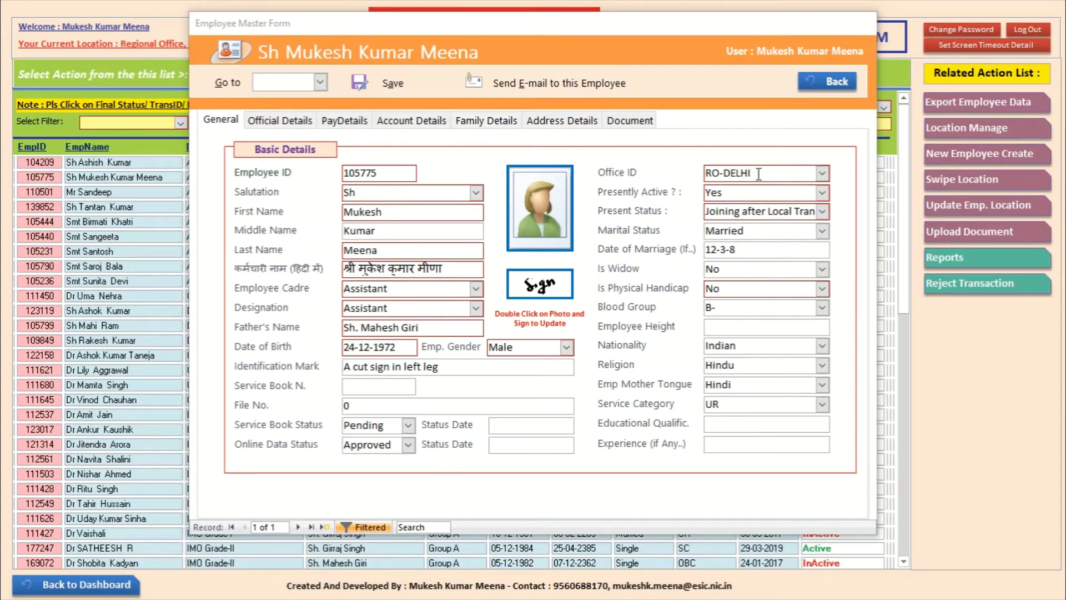
left_click(823, 173)
left_click(823, 173)
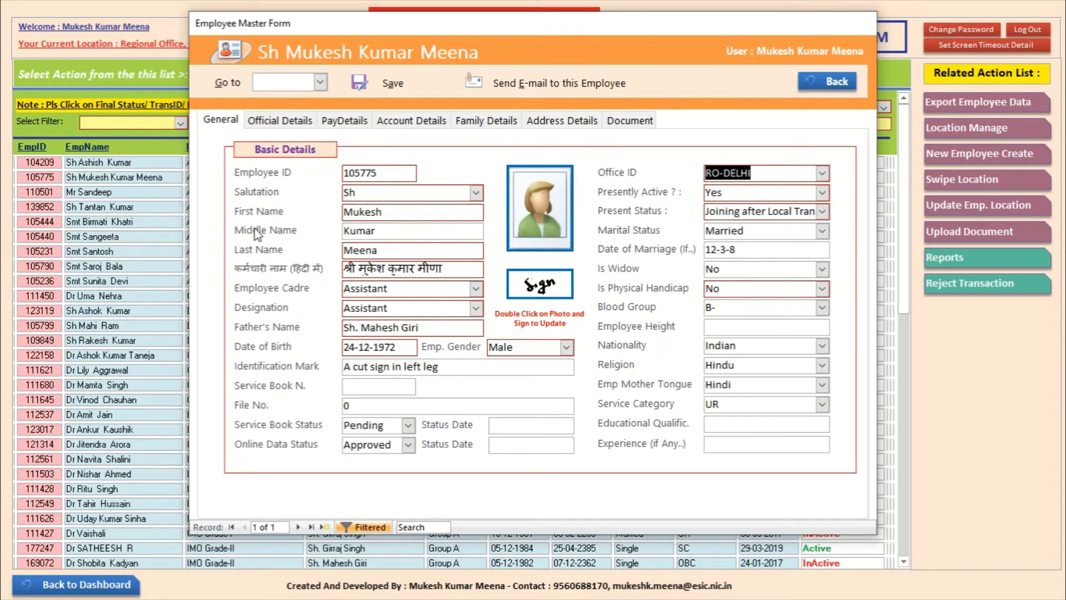
left_click(827, 81)
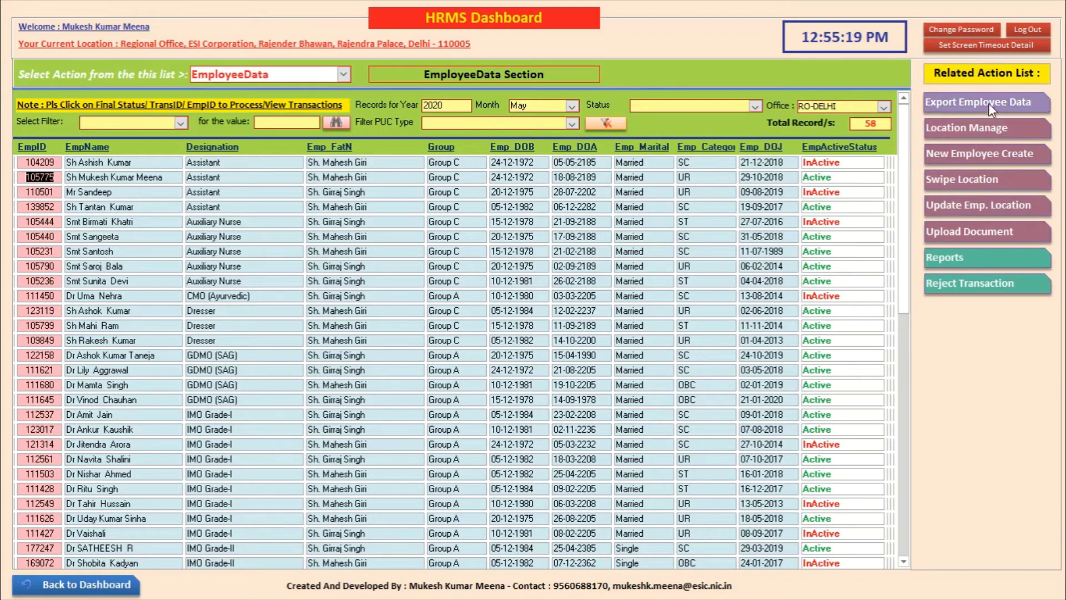
left_click(980, 207)
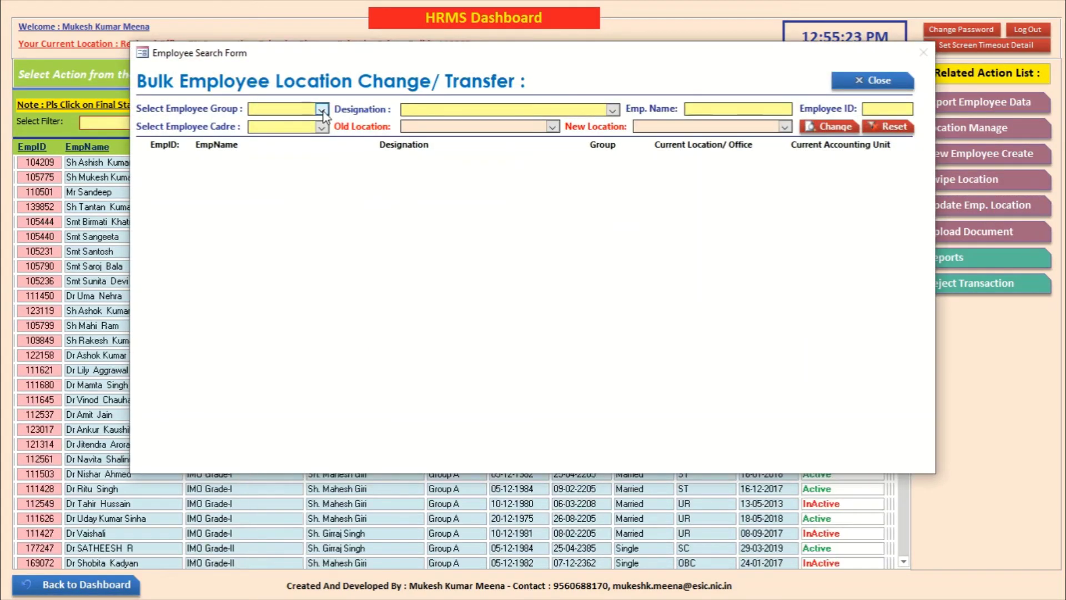
Step: Filter the bulk transfer form to Group C with RO-DELHI as the old location
left_click(322, 110)
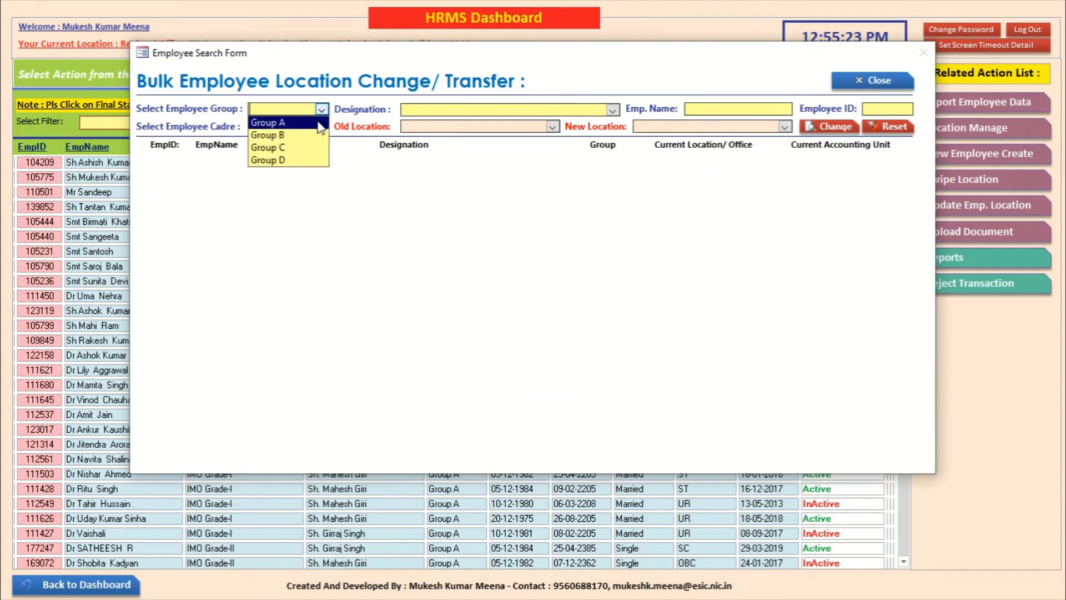
left_click(308, 147)
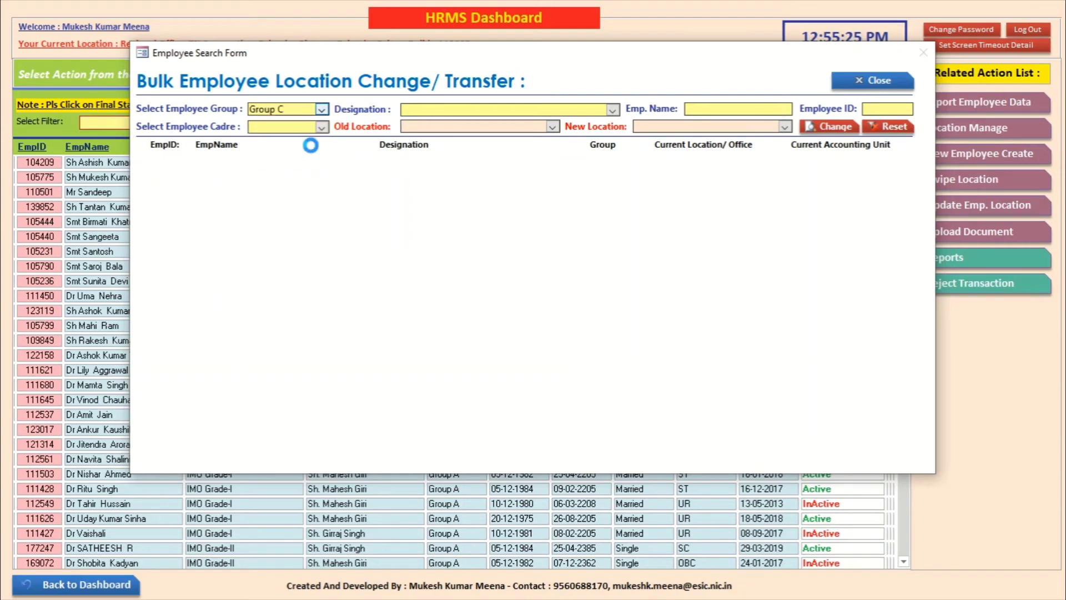
left_click(322, 128)
left_click(322, 128)
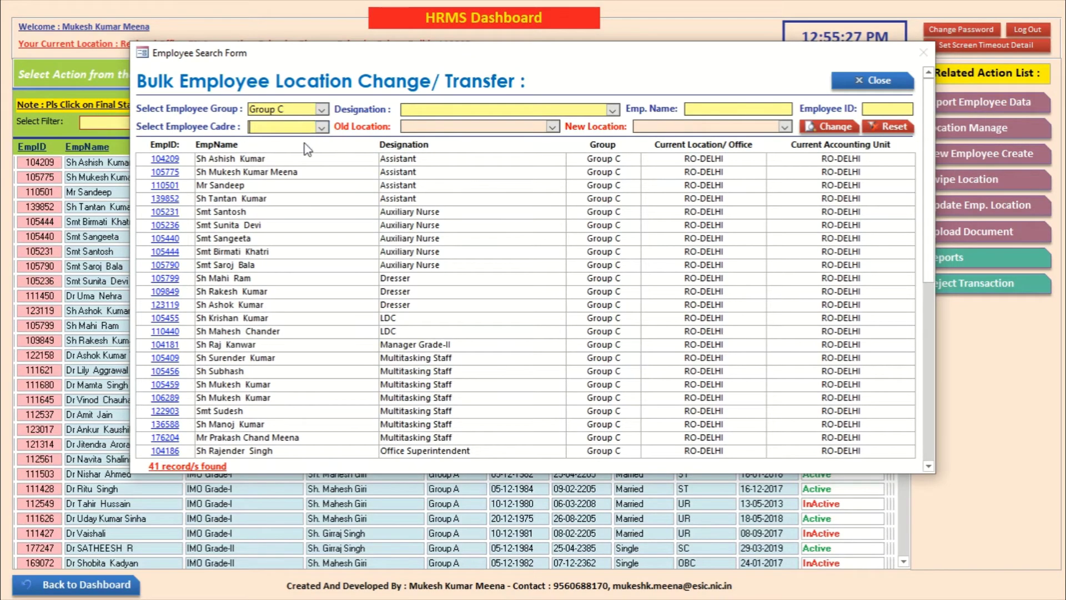
left_click(321, 128)
left_click(386, 123)
left_click(553, 127)
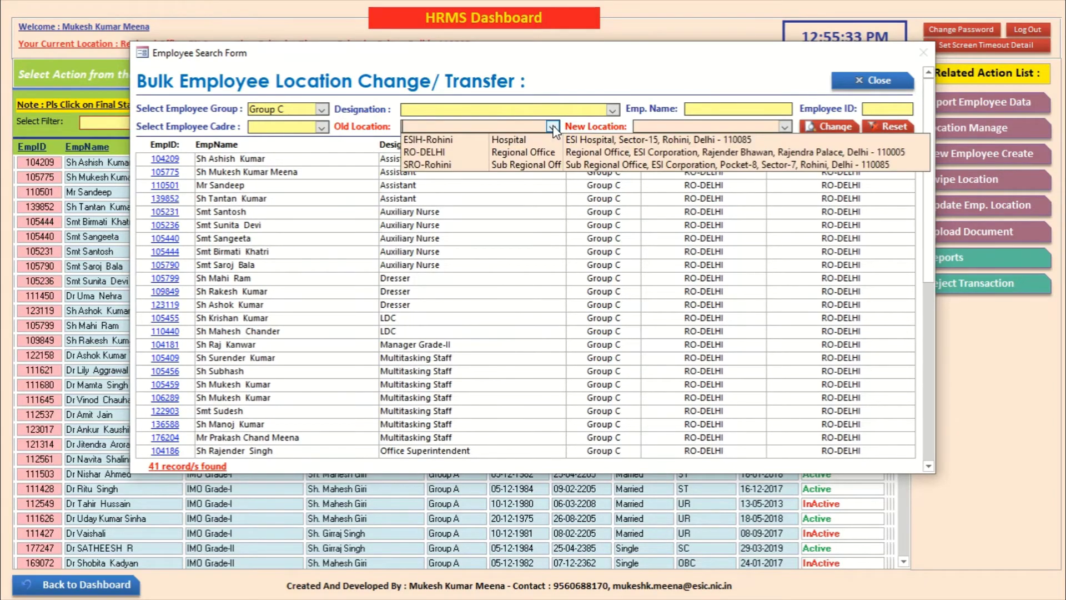
left_click(542, 152)
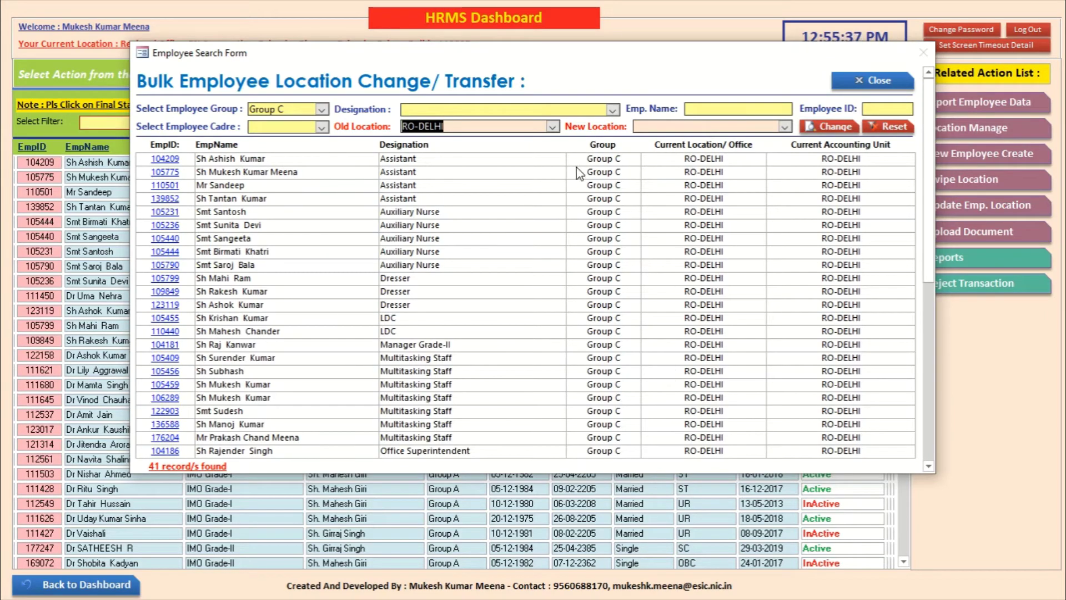
left_click(552, 127)
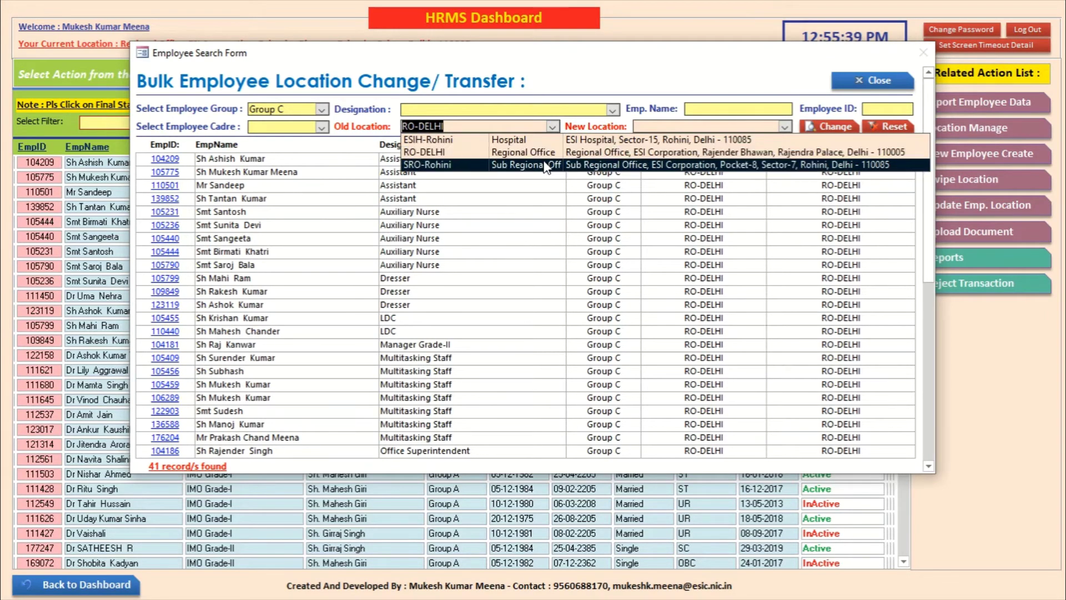
left_click(544, 138)
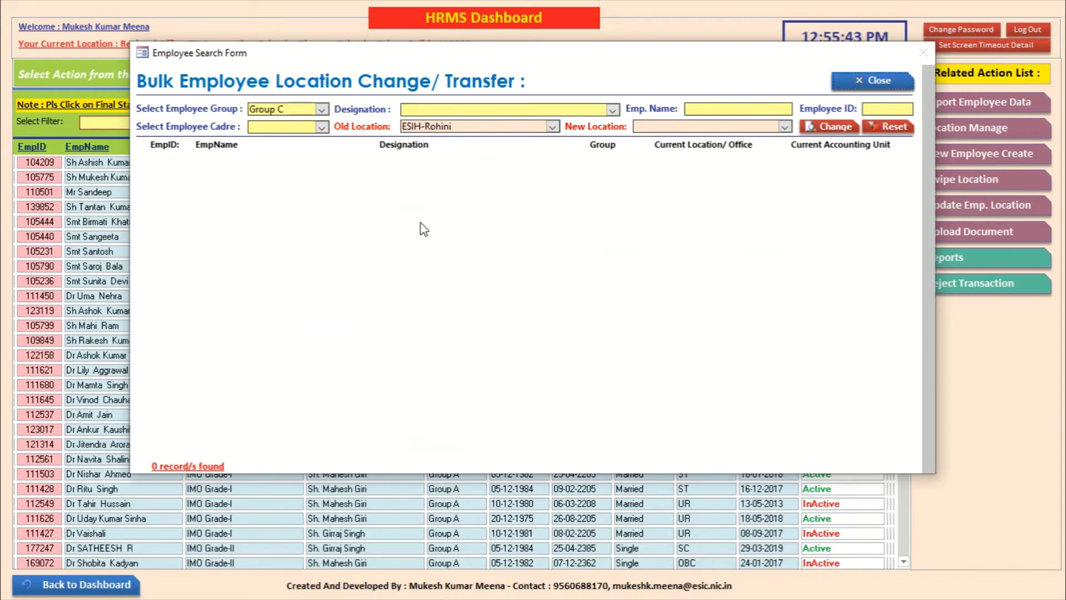
left_click(552, 126)
left_click(546, 145)
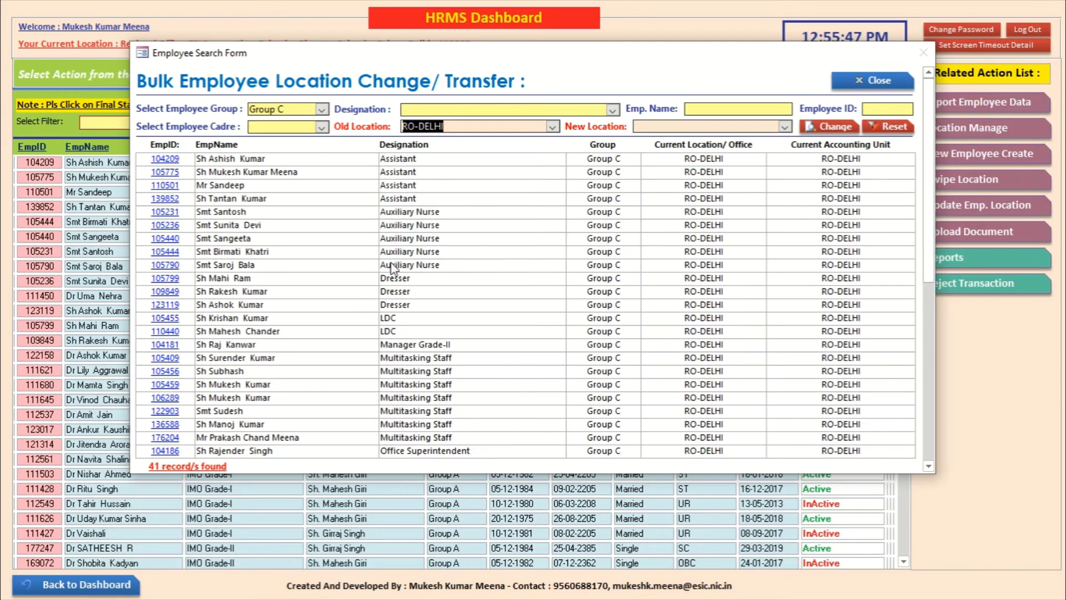
Step: Transfer the 41 listed employees to the new location ESIH-Rohini and confirm
left_click(785, 127)
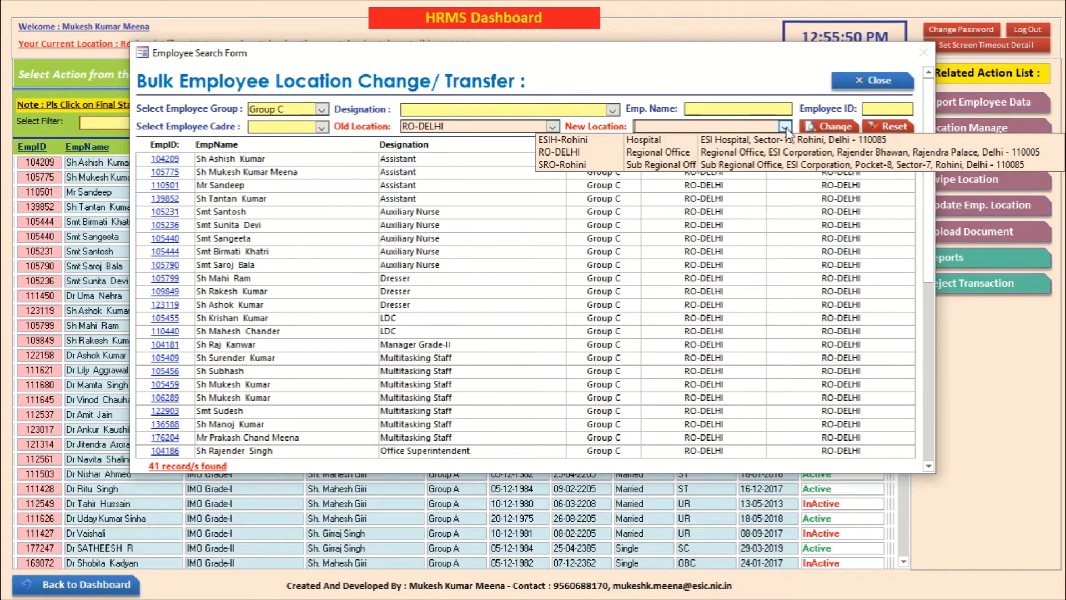
left_click(747, 143)
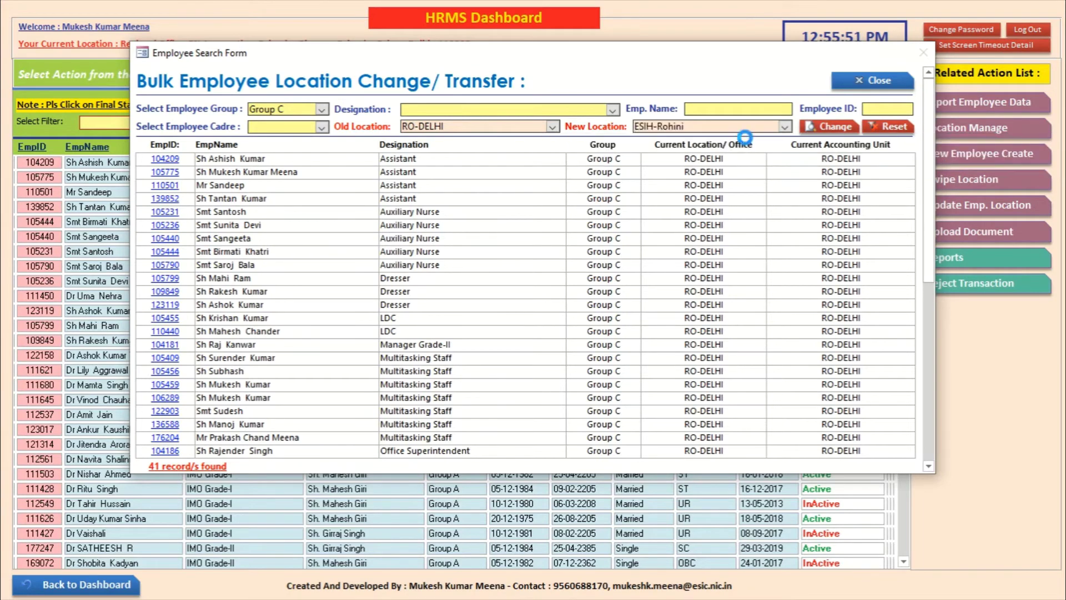
left_click(820, 131)
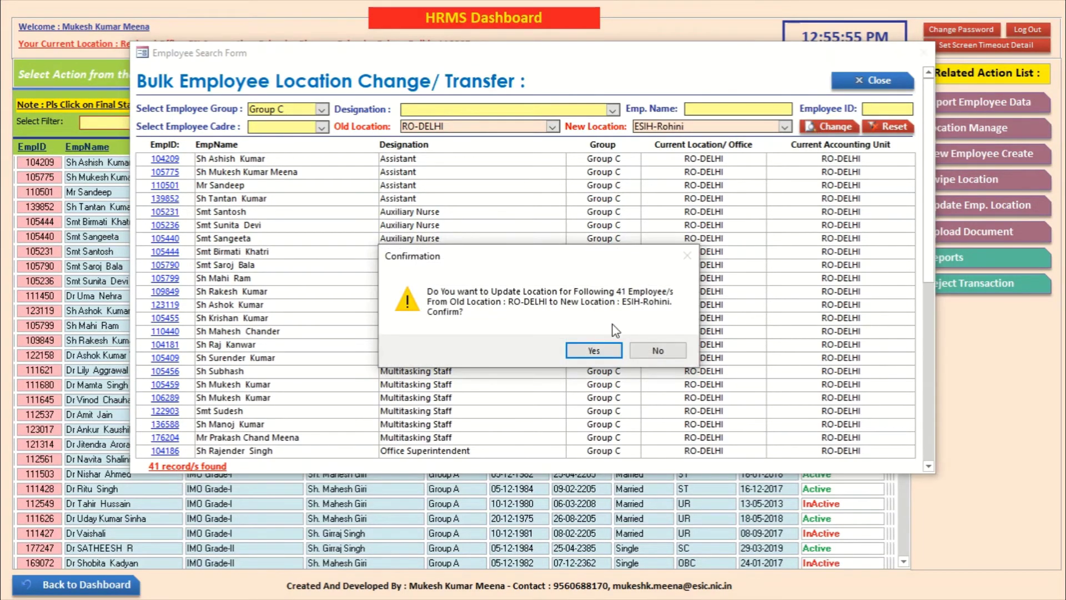
left_click(594, 350)
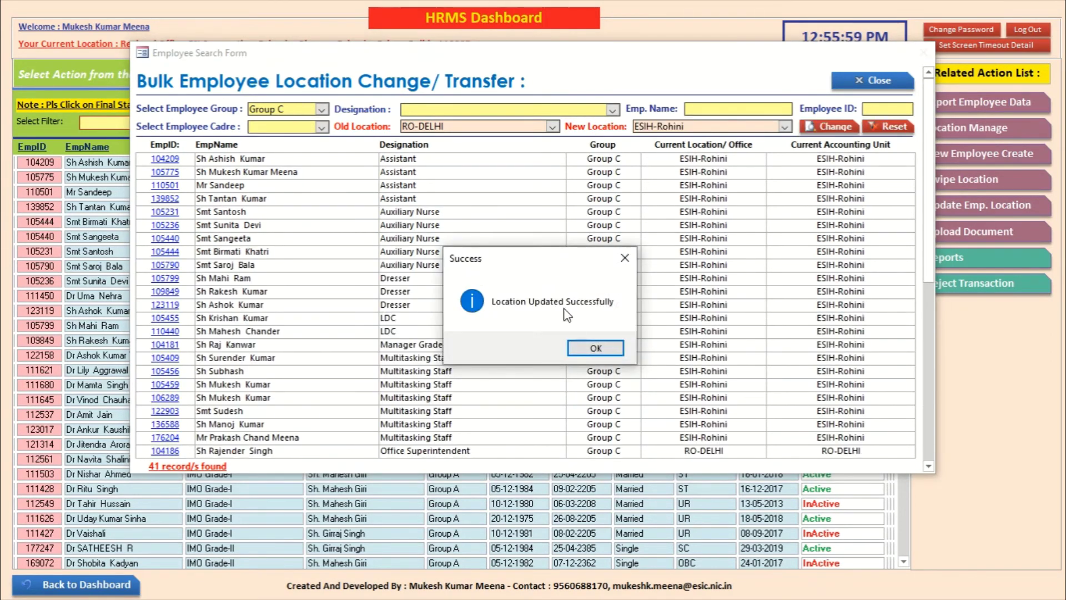
left_click(653, 349)
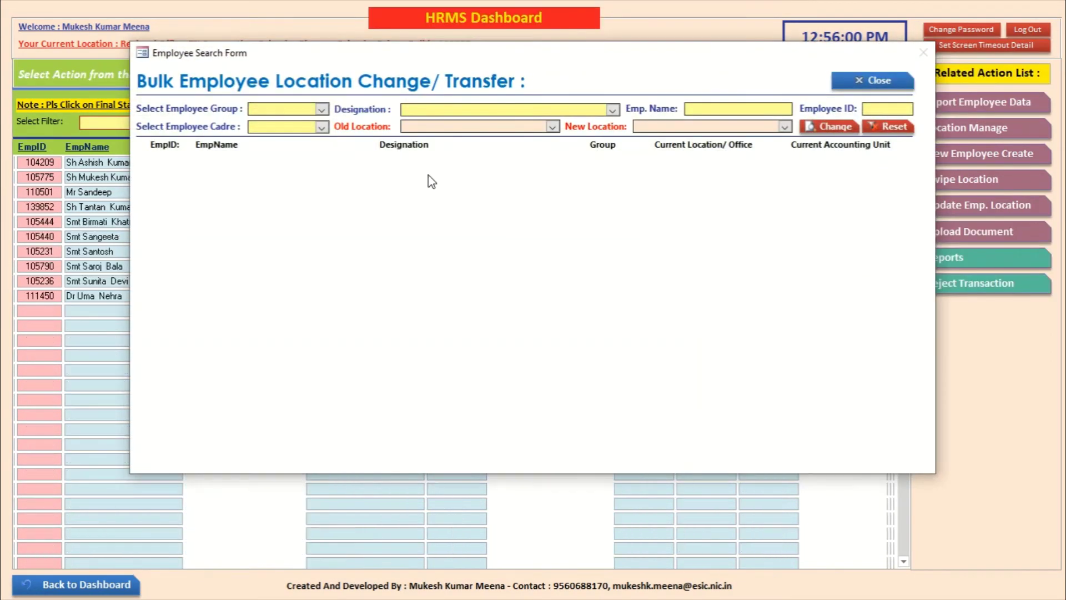
Step: Verify the Group C employees now appear under old location ESIH-Rohini
left_click(322, 110)
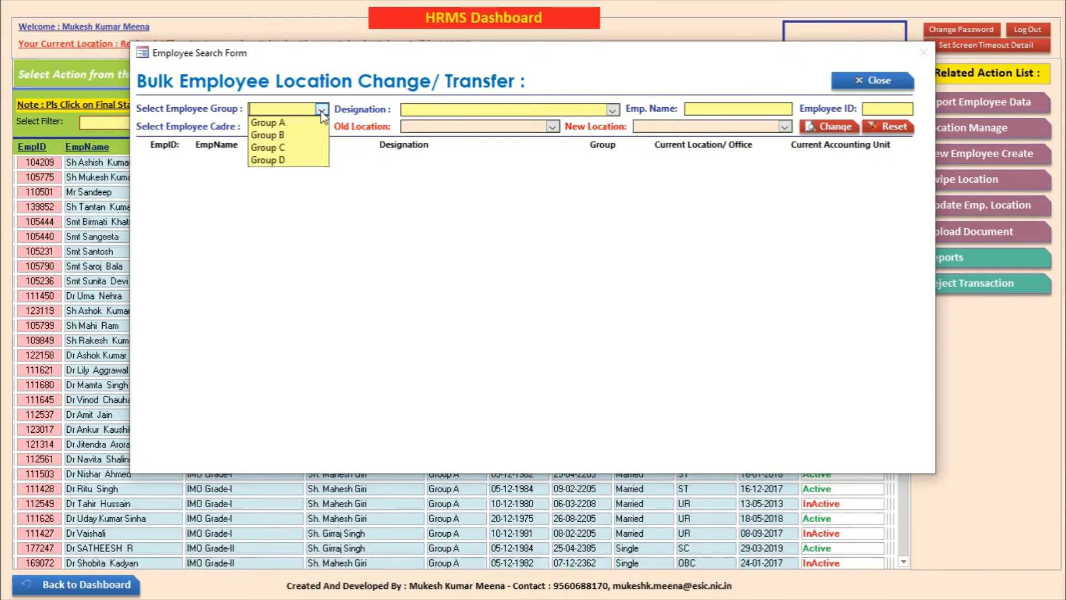
left_click(307, 148)
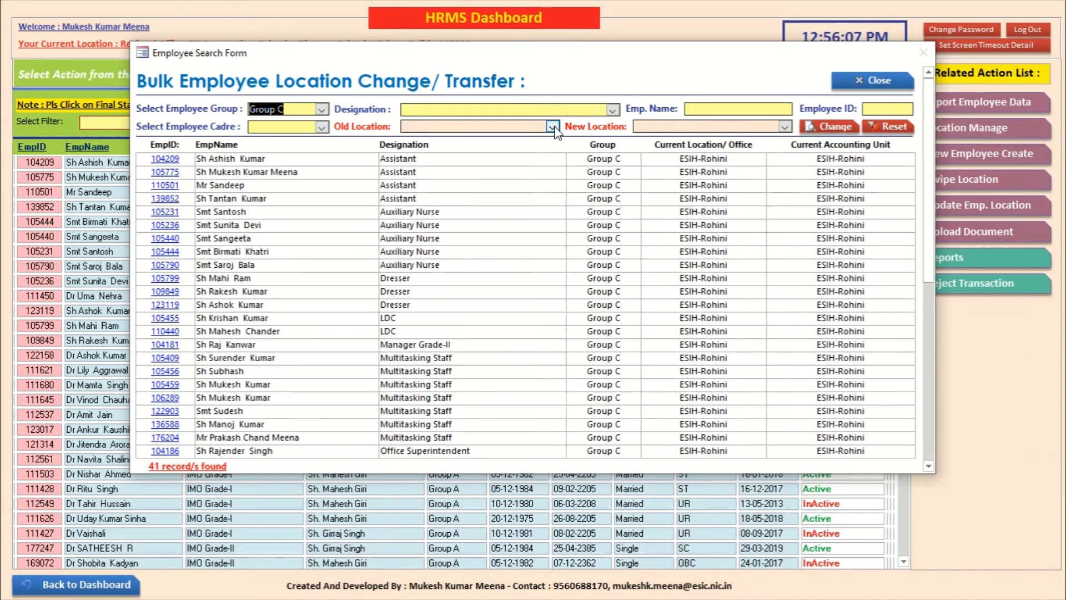
left_click(552, 126)
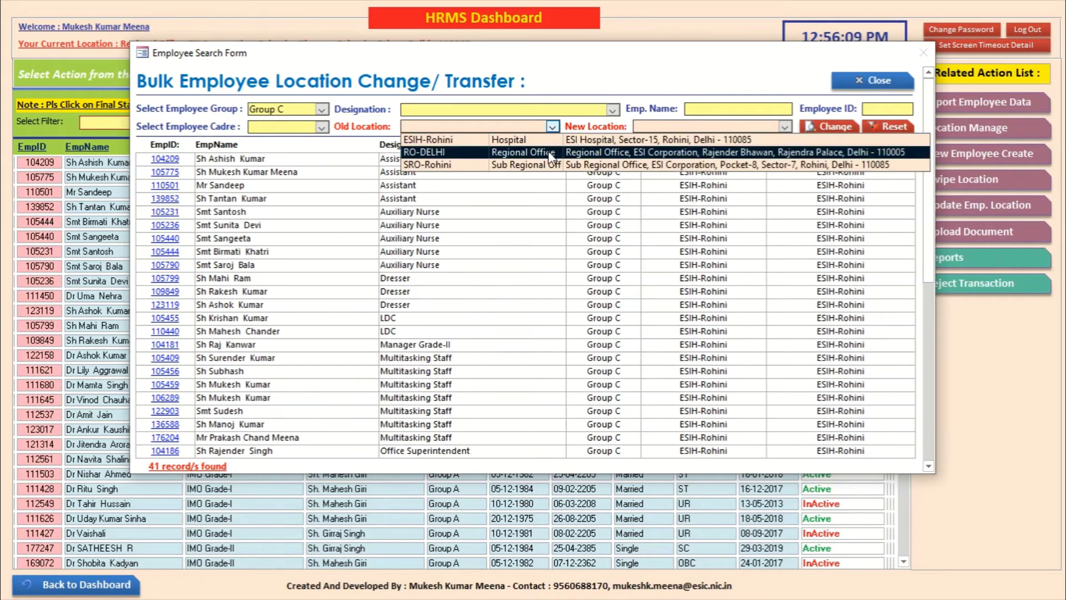
left_click(548, 146)
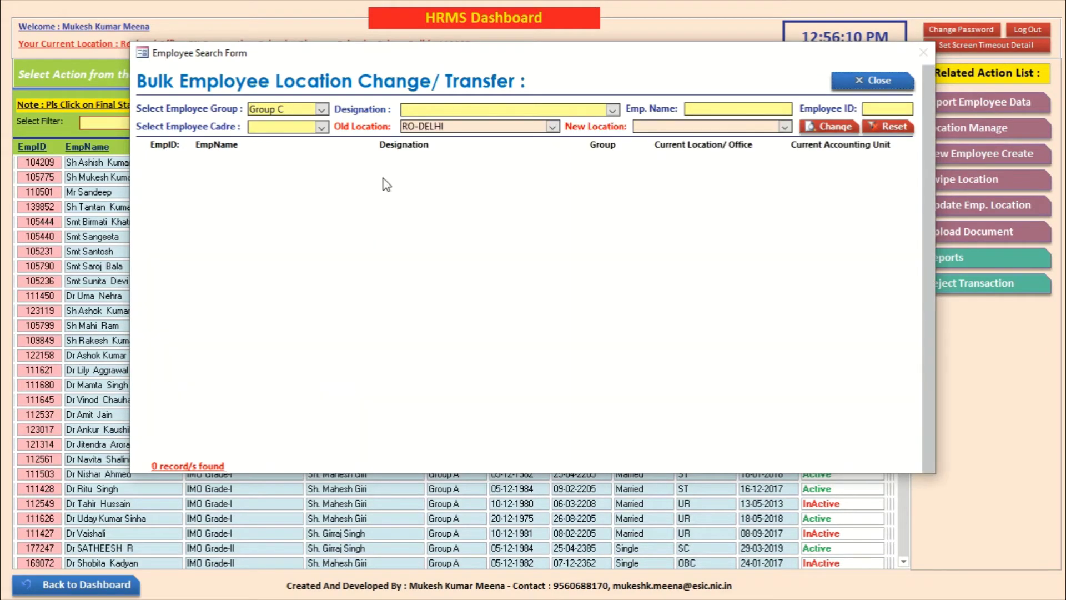
left_click(553, 127)
left_click(533, 139)
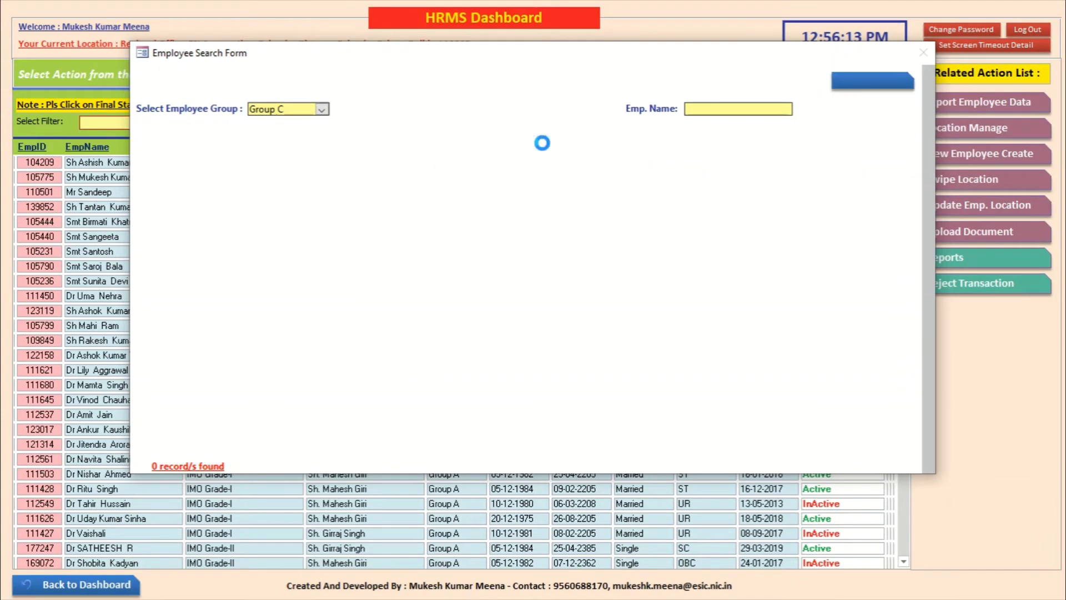
Step: Move the 17 Group A employees from RO-DELHI to ESIH-Rohini and confirm the change
left_click(321, 109)
left_click(300, 122)
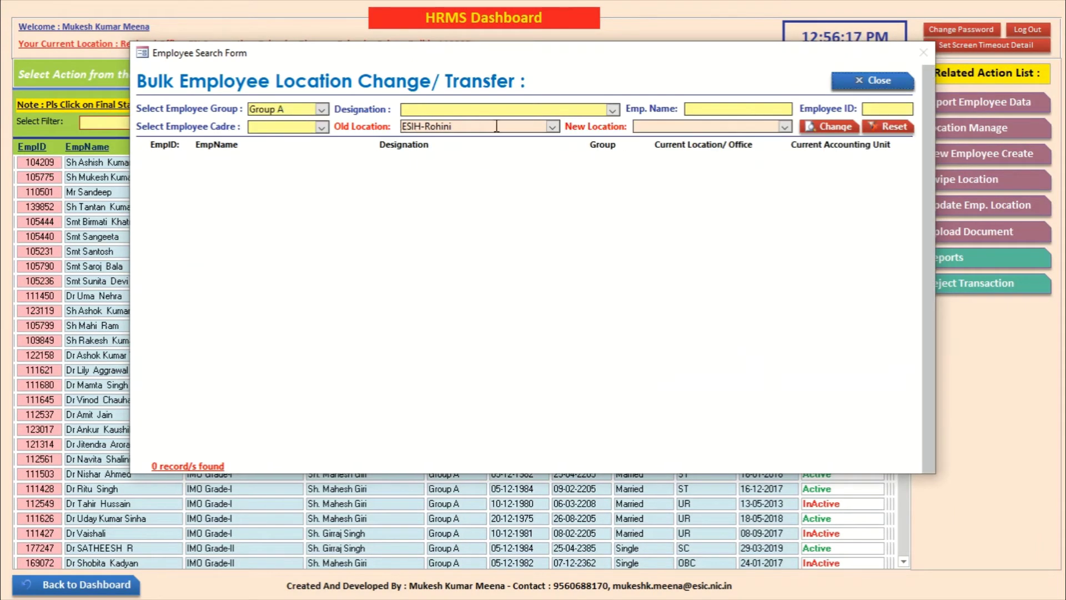
left_click(553, 129)
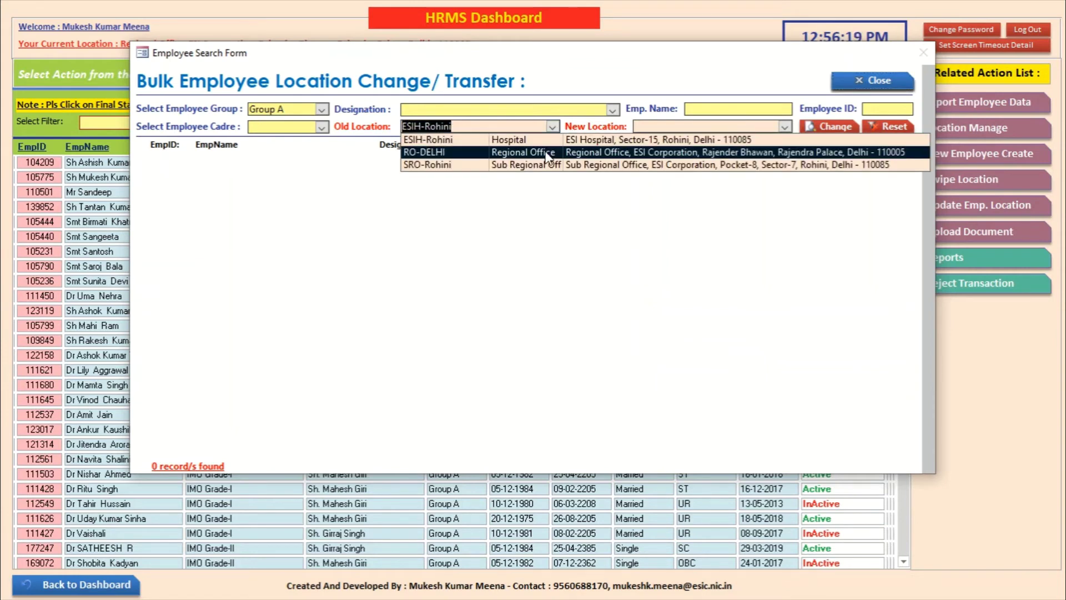
left_click(549, 153)
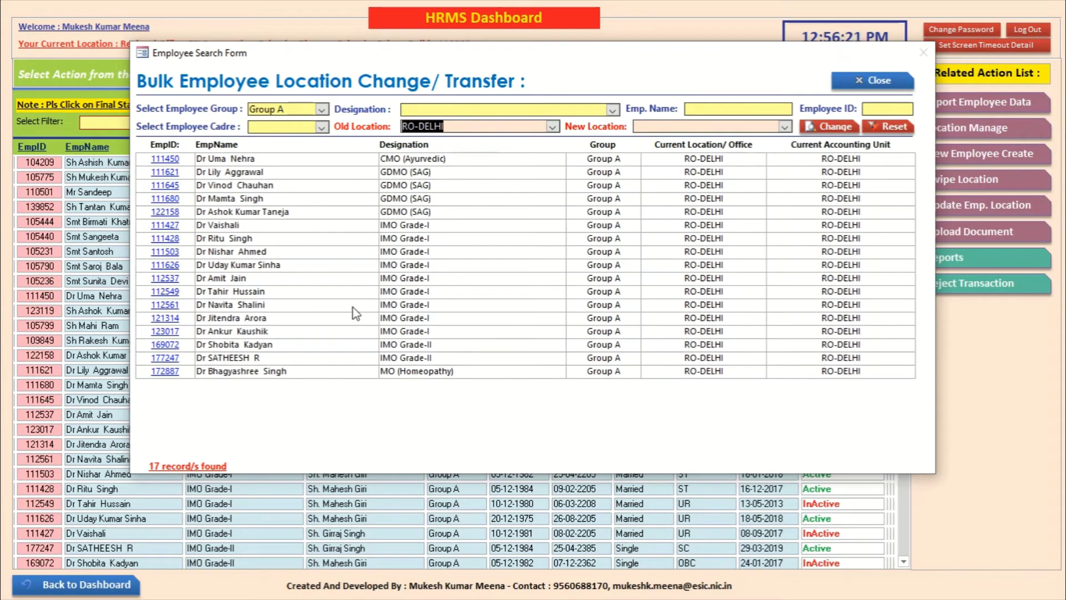
left_click(785, 127)
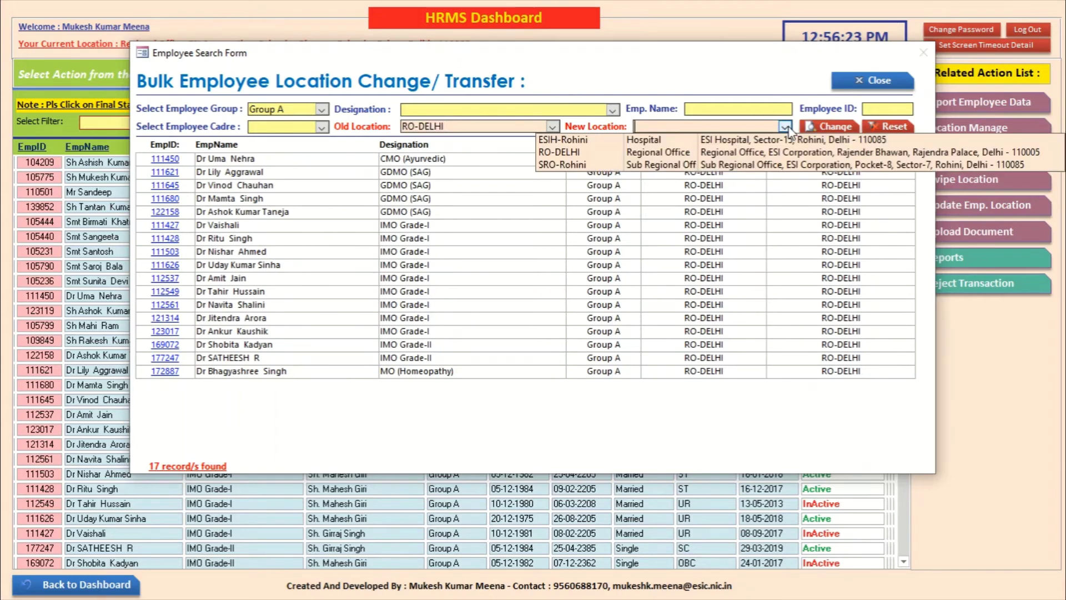
left_click(796, 139)
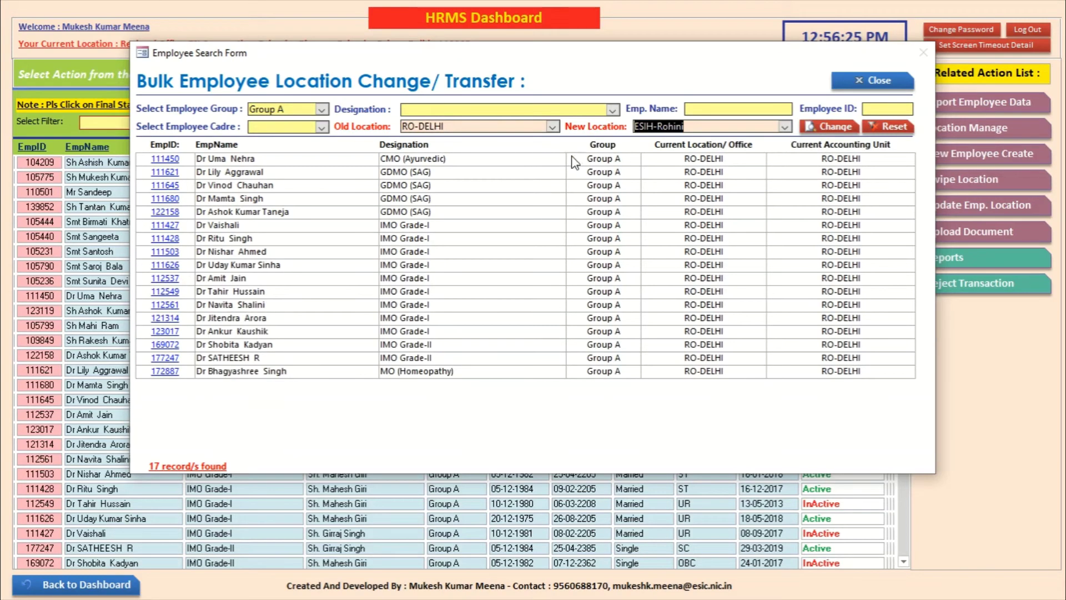
left_click(821, 127)
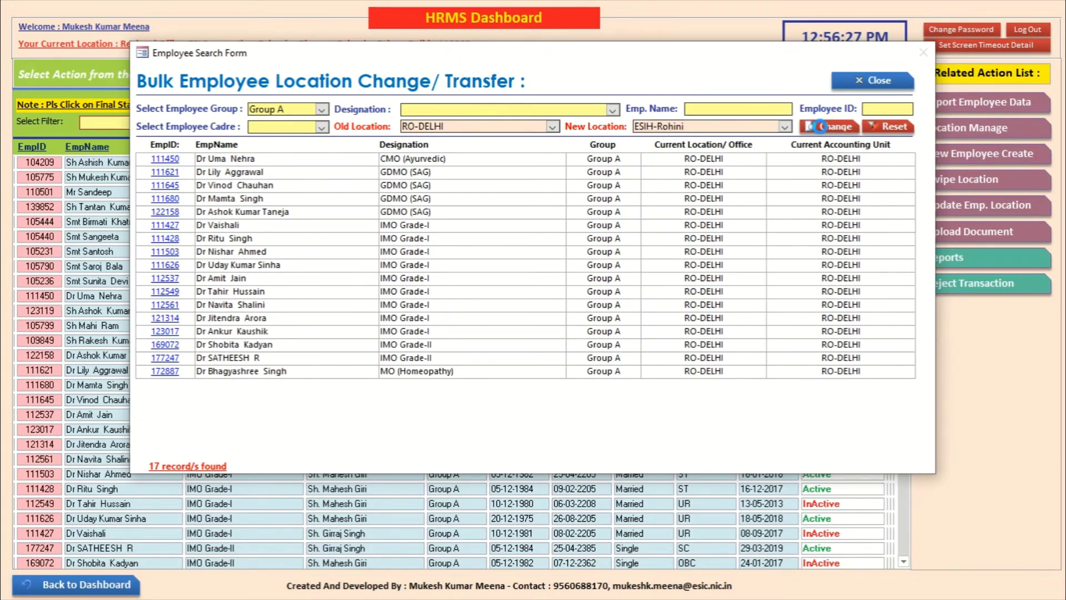
left_click(592, 345)
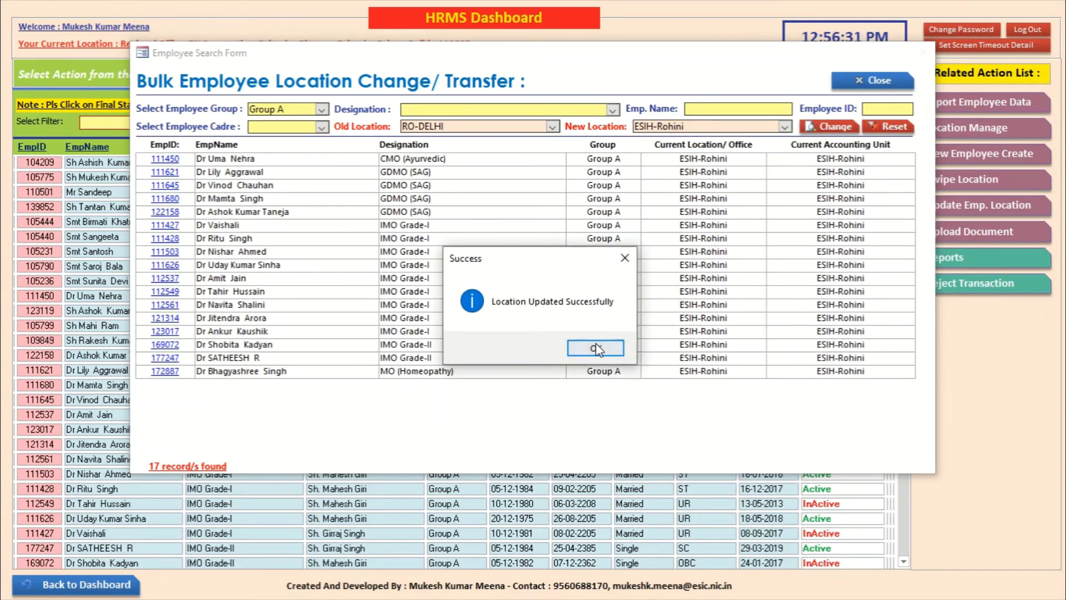
left_click(595, 344)
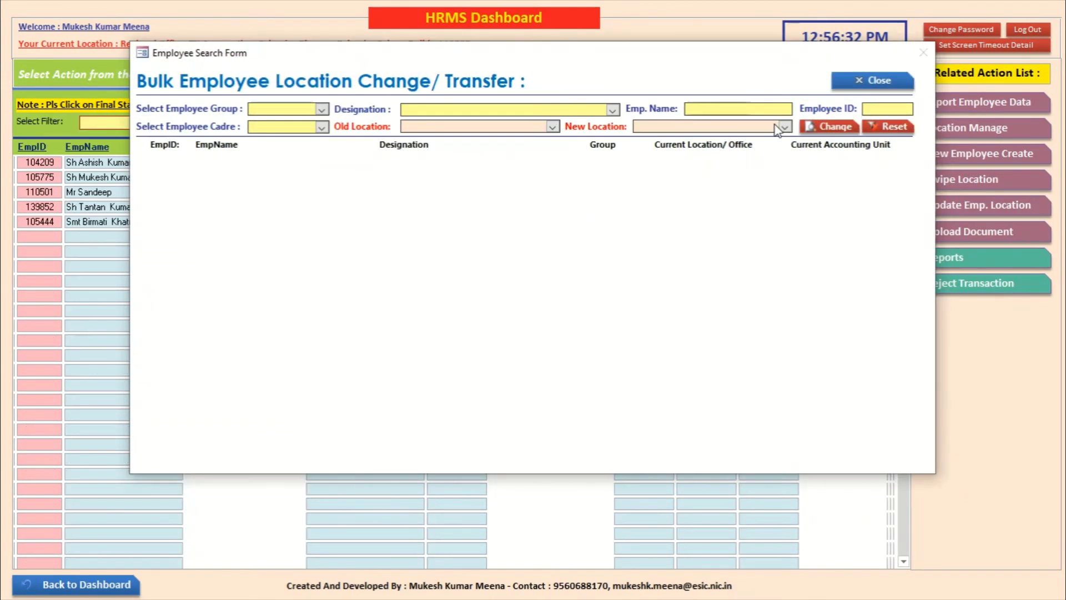
Step: Close the transfer form and filter EmployeeData by office, settling on ESIH-Rohini
left_click(859, 73)
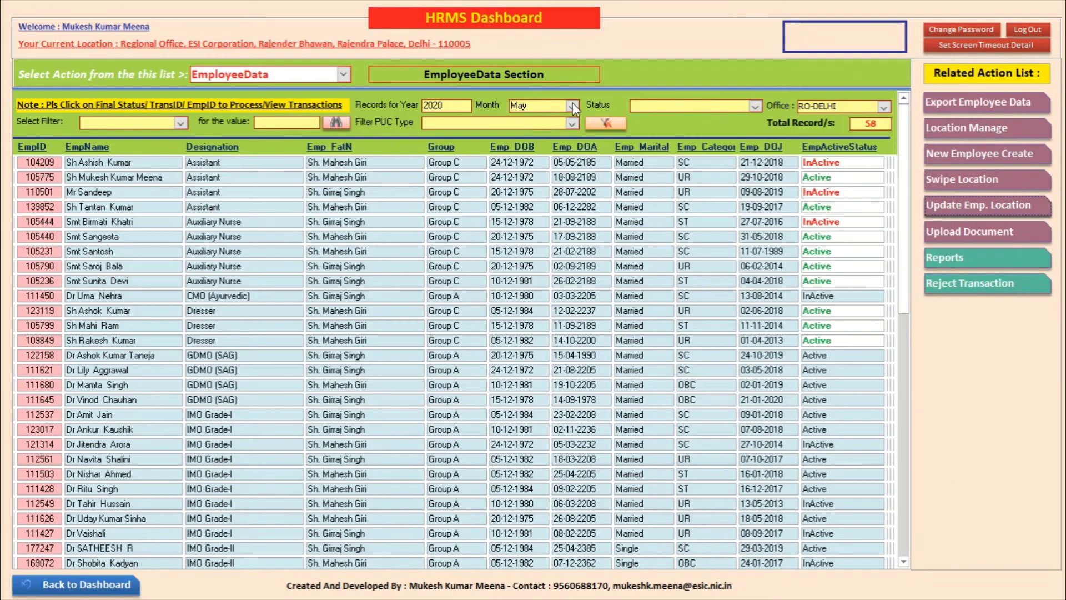
left_click(884, 106)
left_click(876, 120)
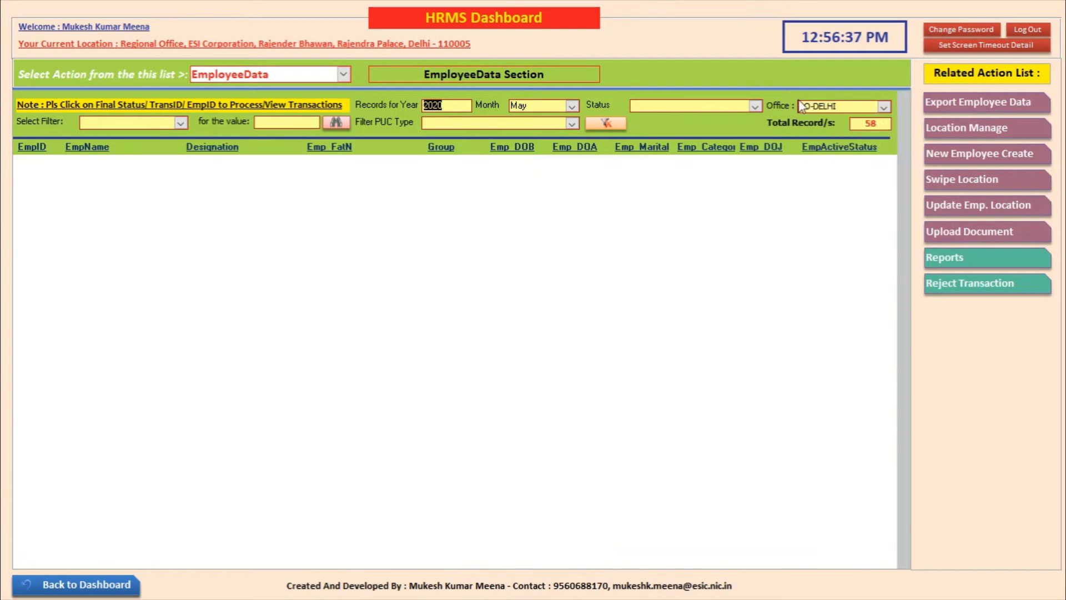
left_click(883, 106)
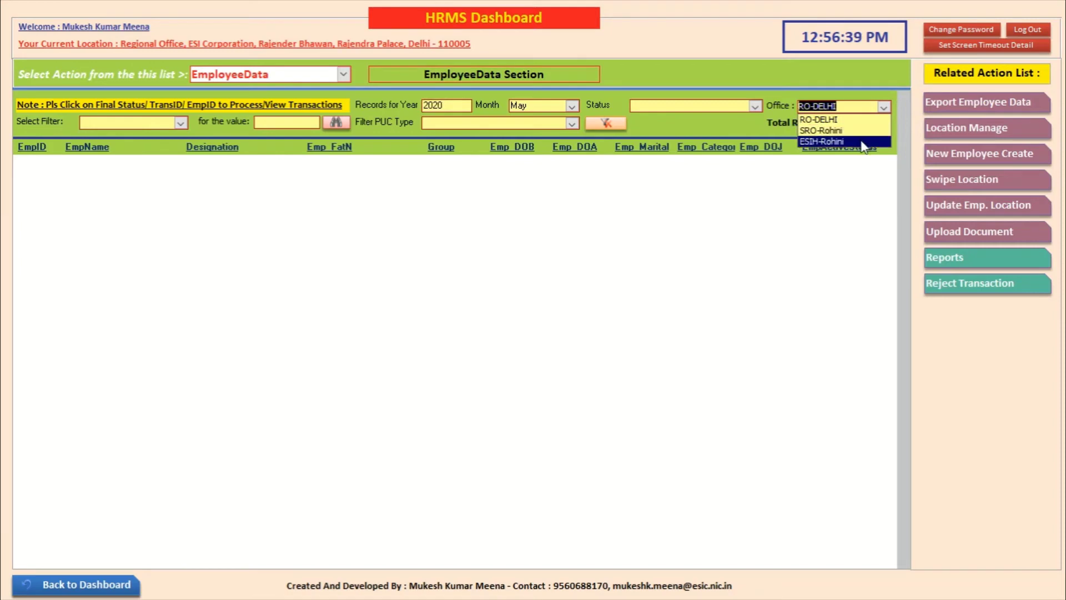
left_click(834, 140)
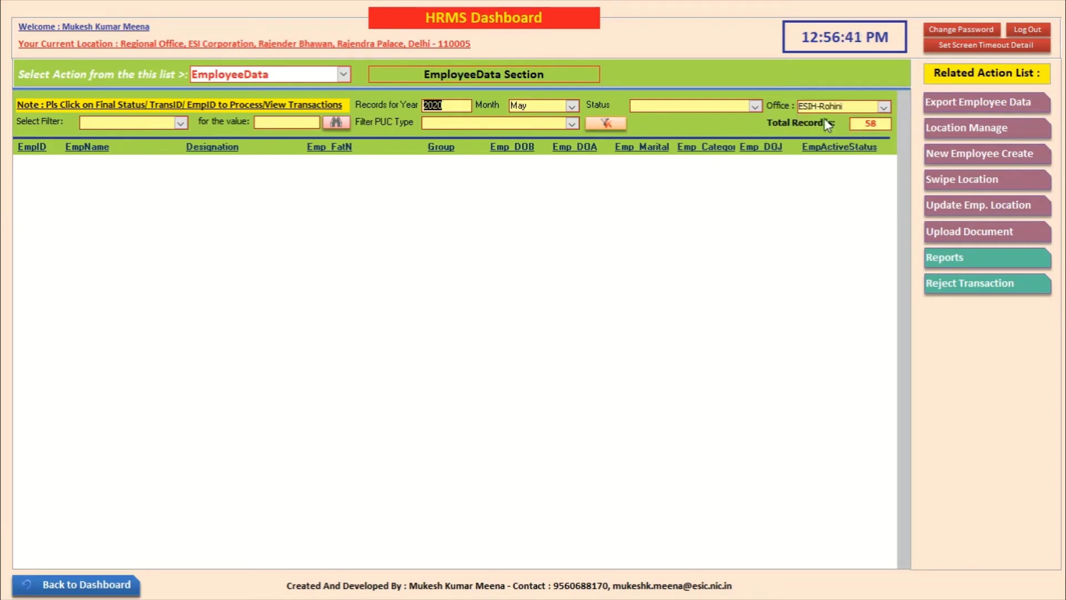
left_click(883, 107)
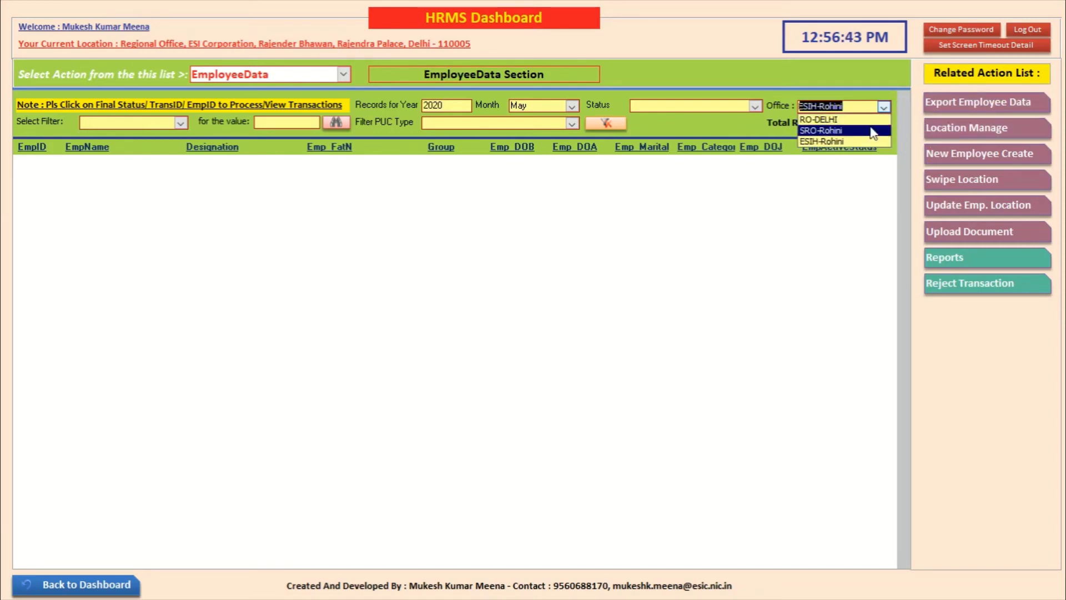
left_click(873, 131)
left_click(883, 107)
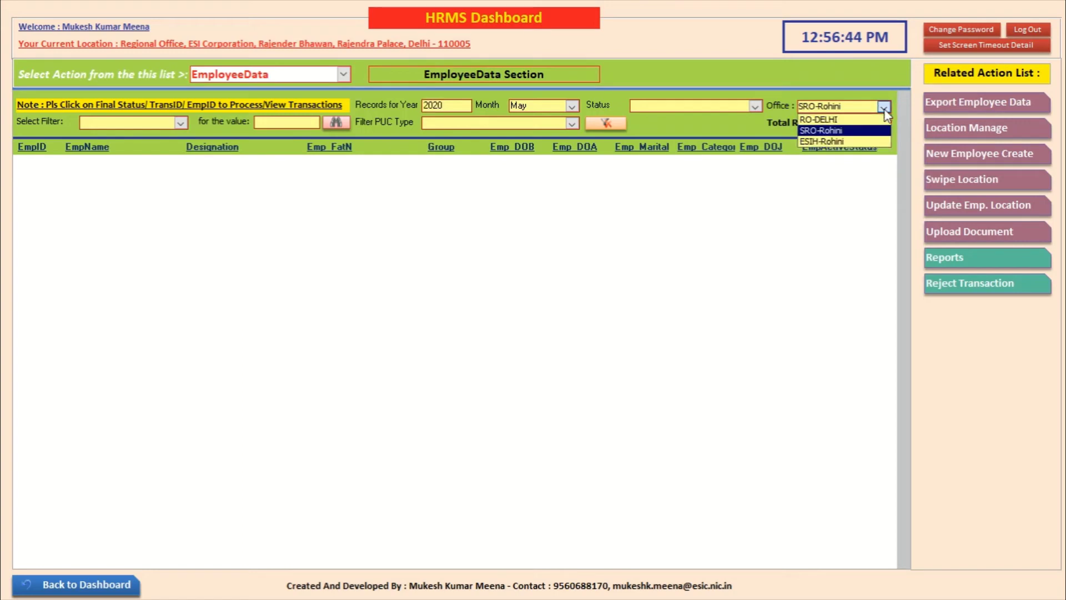
left_click(866, 143)
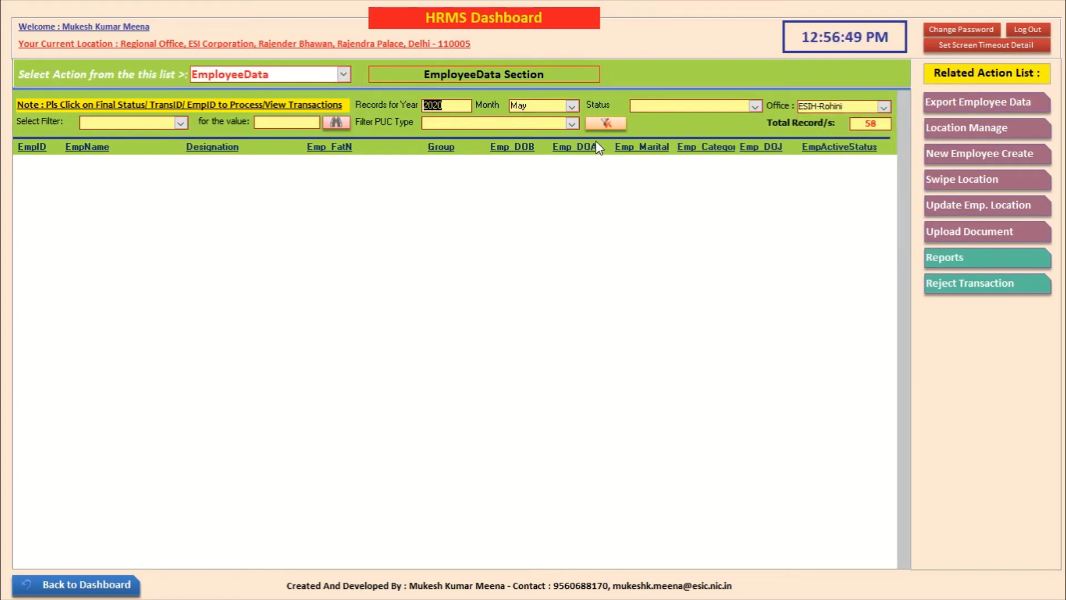
Step: Clear the Year and Month filters and scroll through the 58 ESIH-Rohini records
left_click(611, 118)
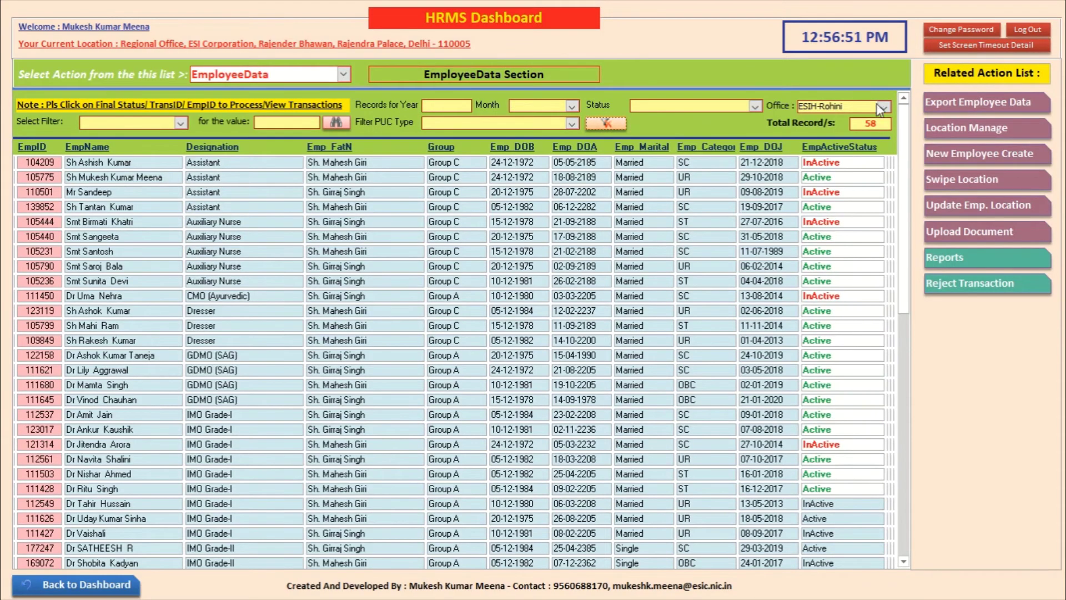
scroll(901, 326, "down", 3)
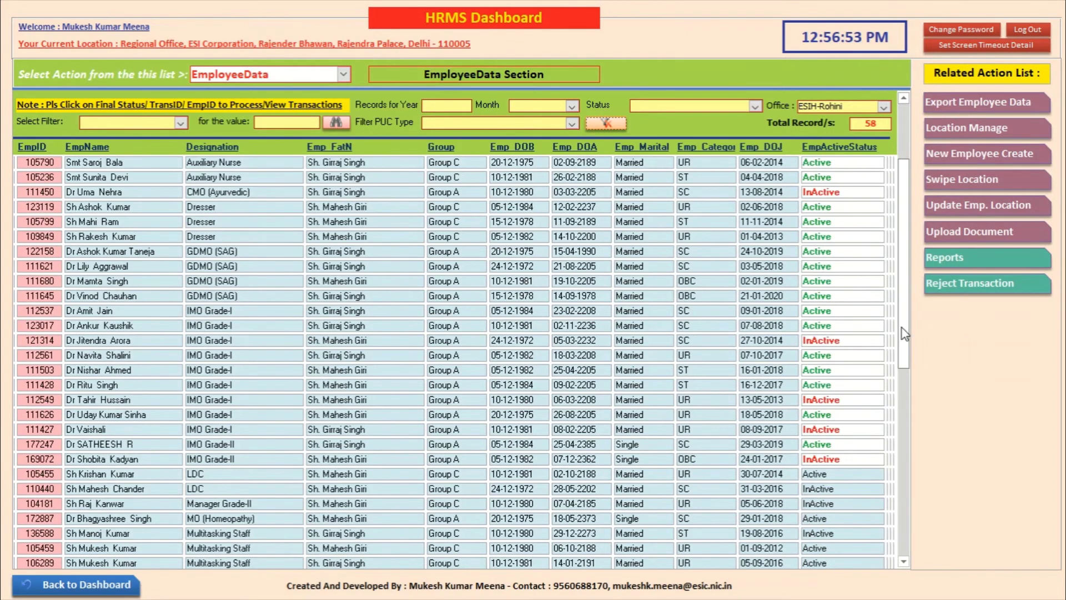
scroll(905, 333, "up", 3)
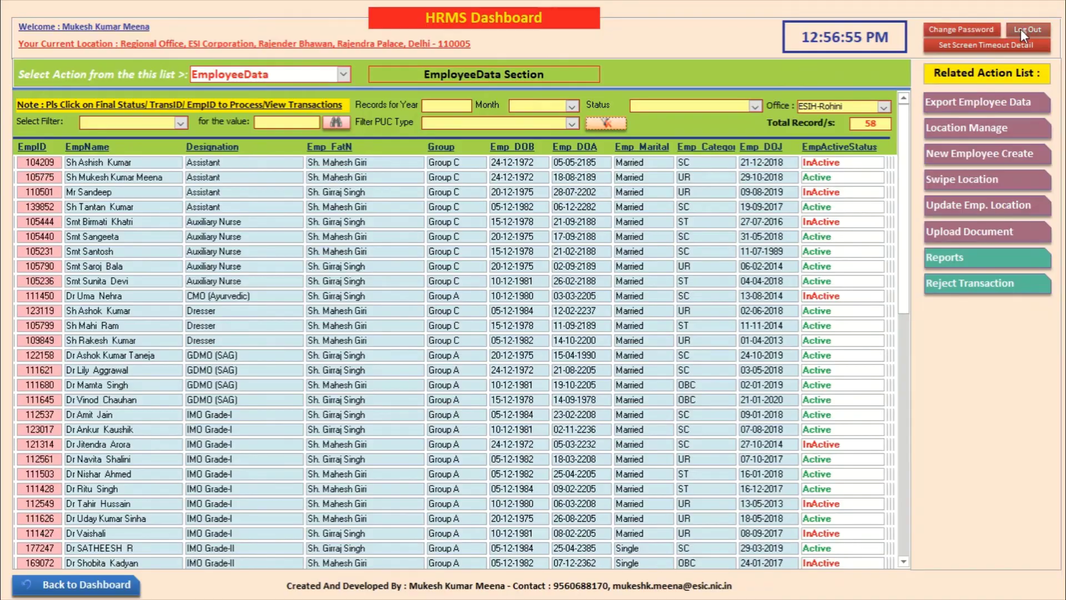
Step: Log in as the payroll user, open the pending May 2020 bill, and start Deduction Management
left_click(1021, 29)
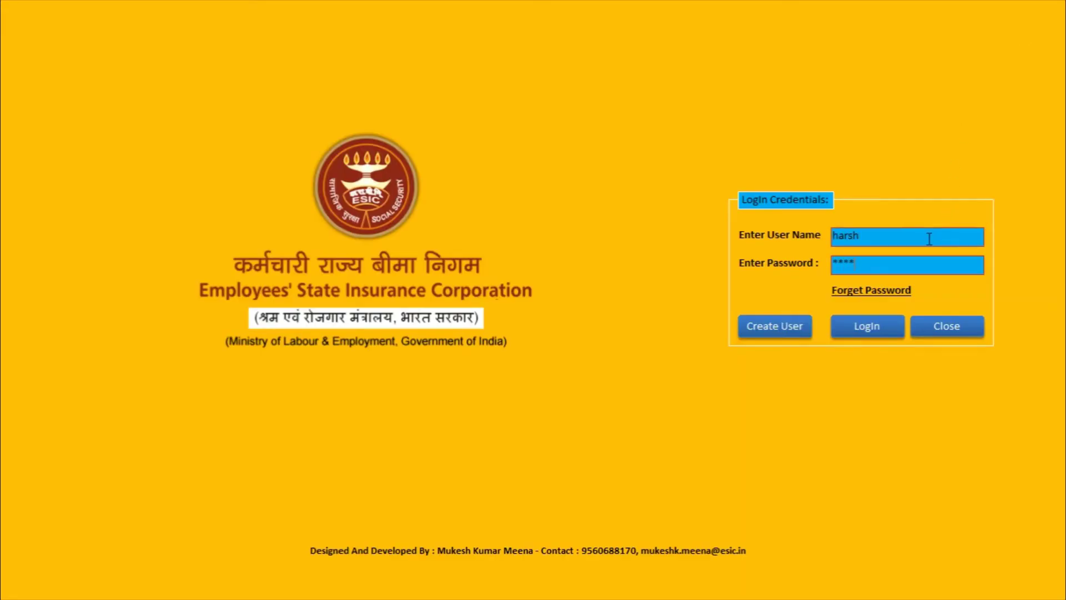
left_click(858, 322)
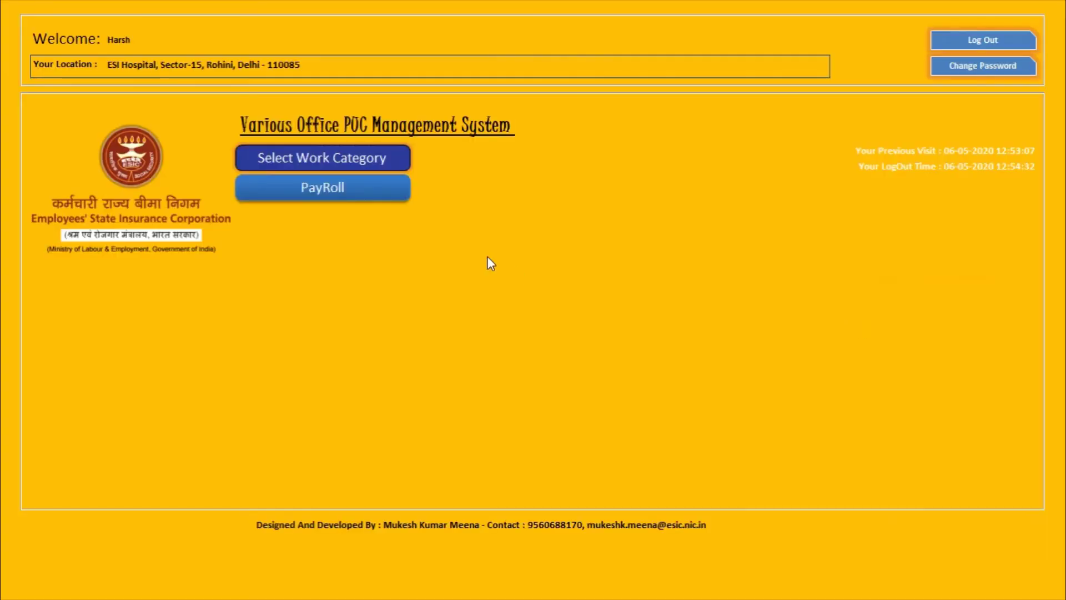
left_click(331, 188)
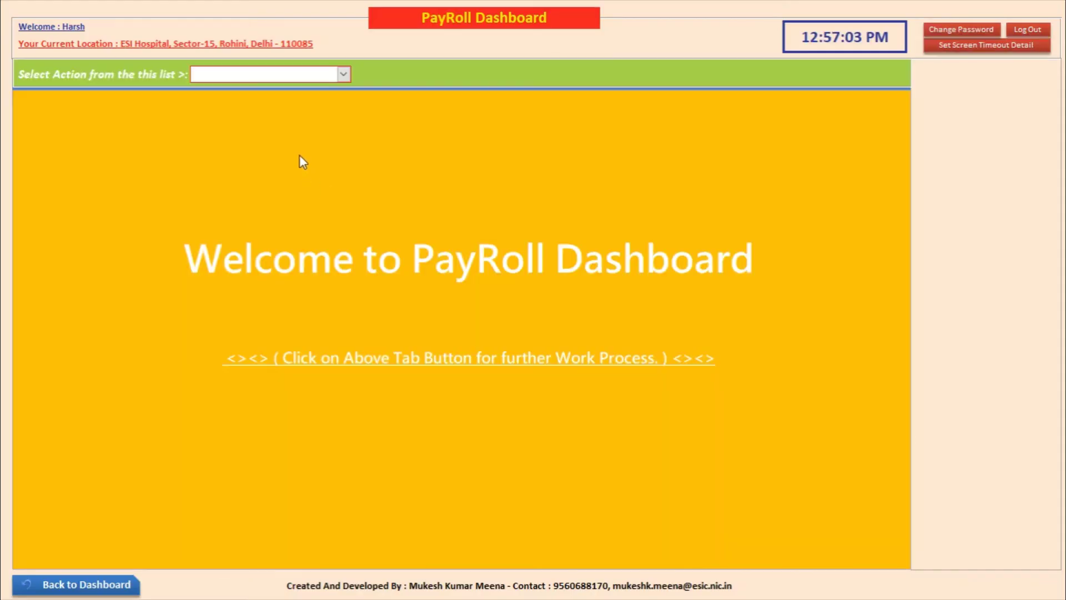
left_click(344, 74)
left_click(334, 88)
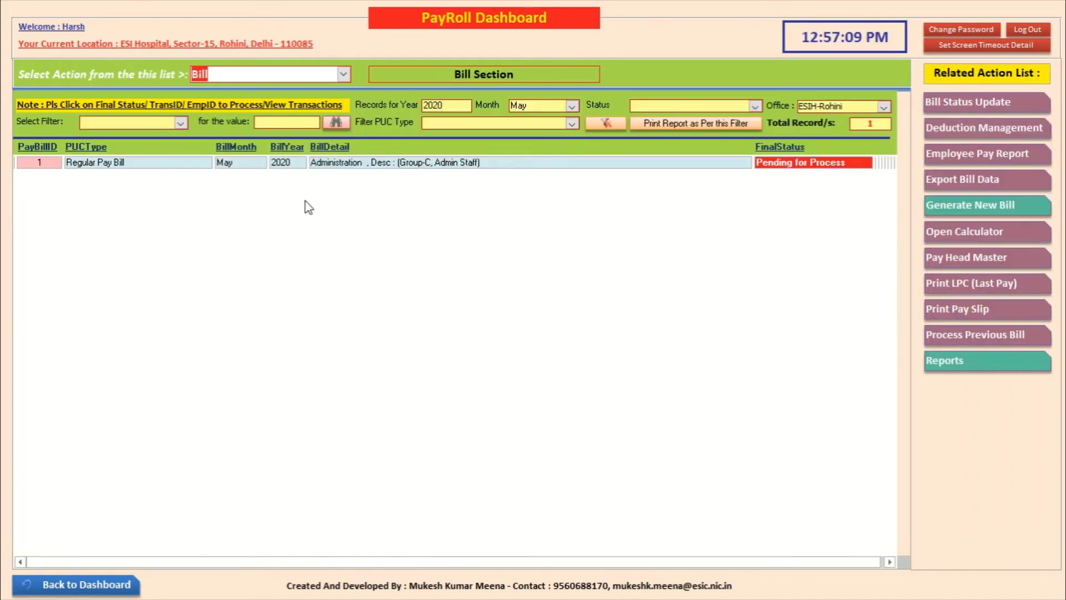
left_click(809, 167)
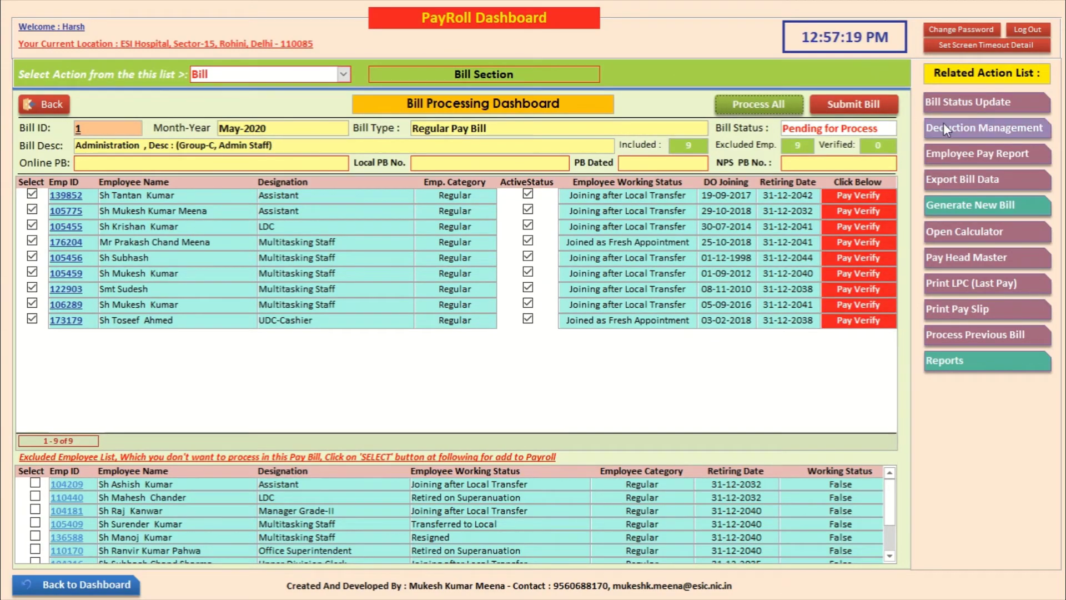
left_click(974, 136)
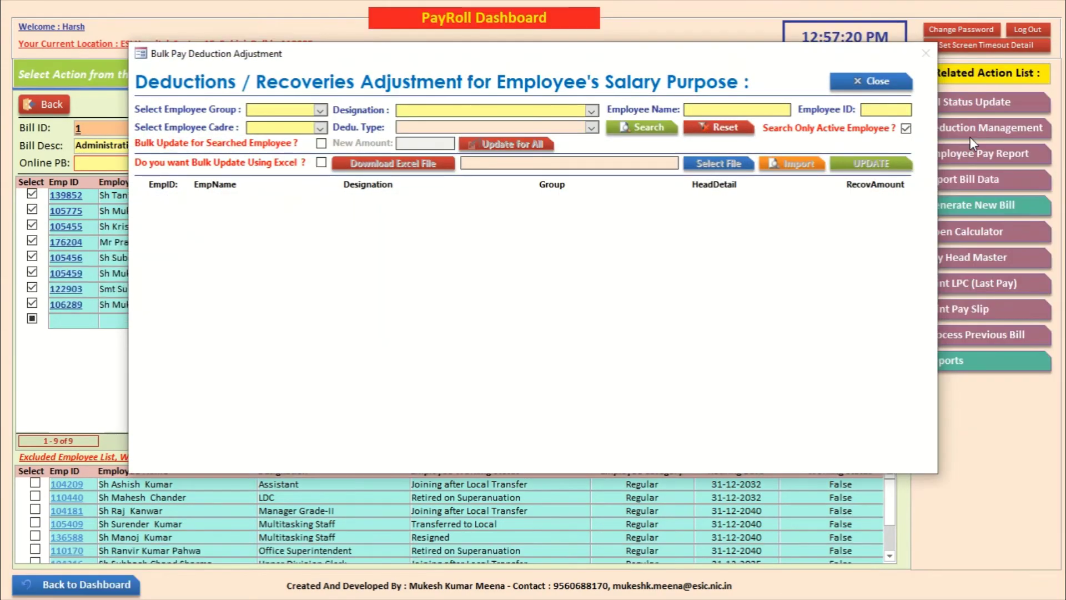
Step: Search Group C, Administration cadre employees for the INCOME TAX deduction type
left_click(320, 110)
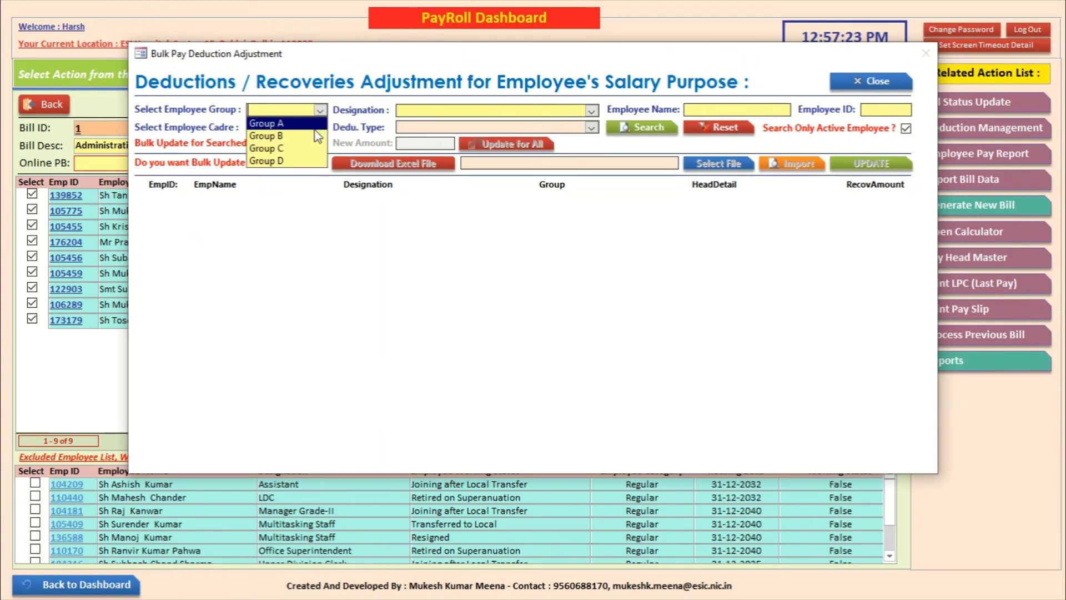
left_click(316, 148)
left_click(321, 127)
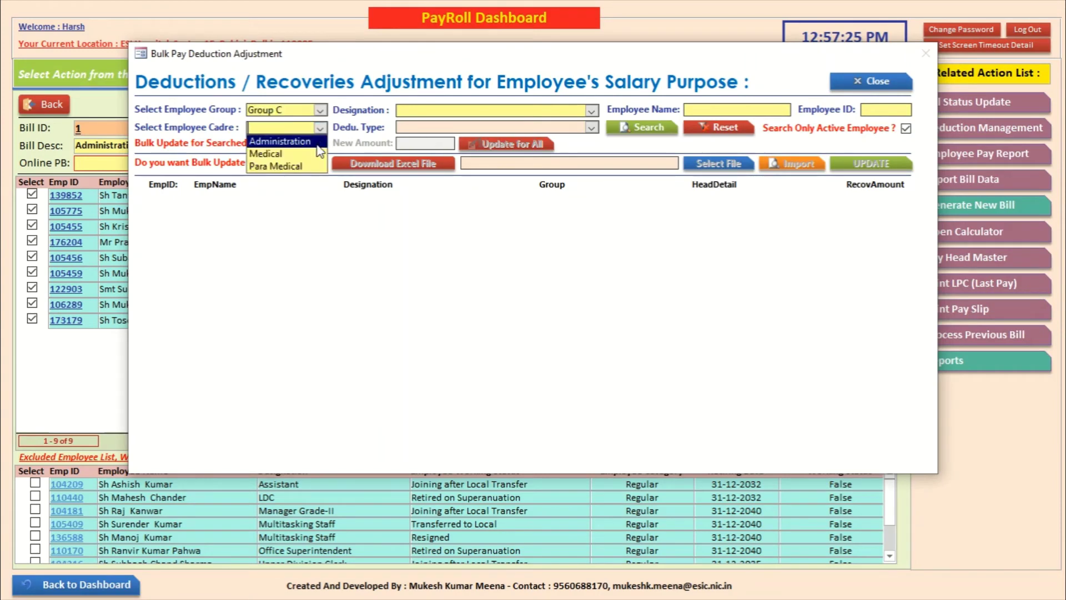
left_click(319, 155)
left_click(281, 141)
left_click(592, 127)
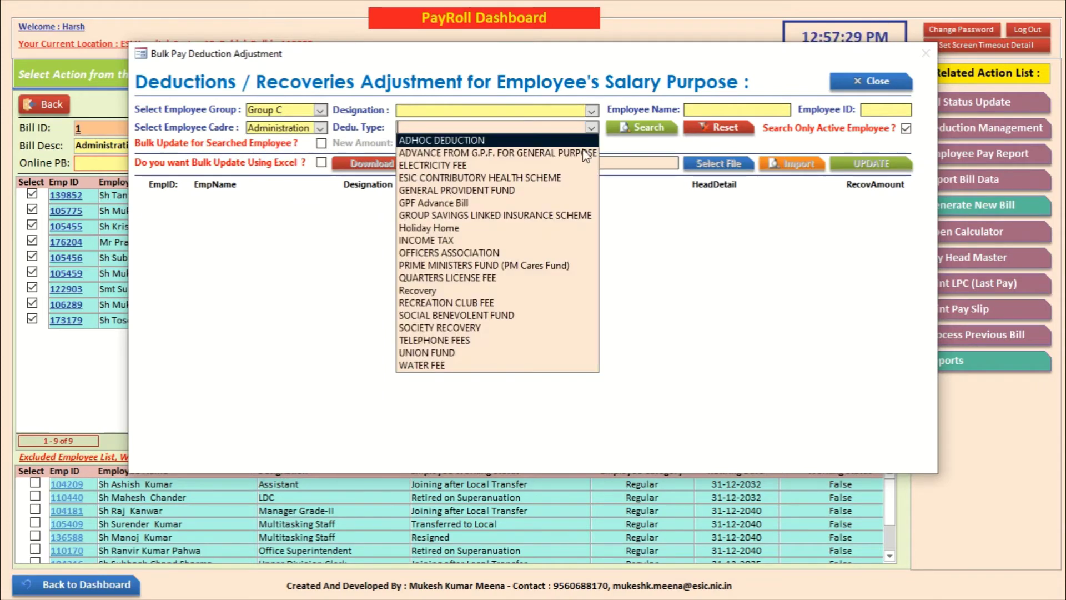
left_click(563, 239)
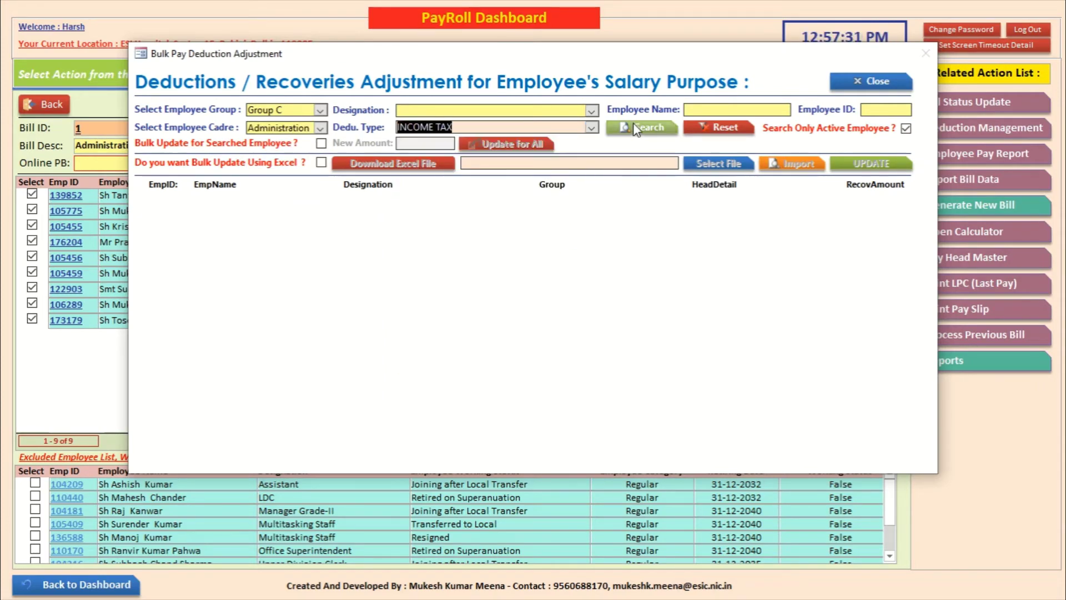
left_click(644, 128)
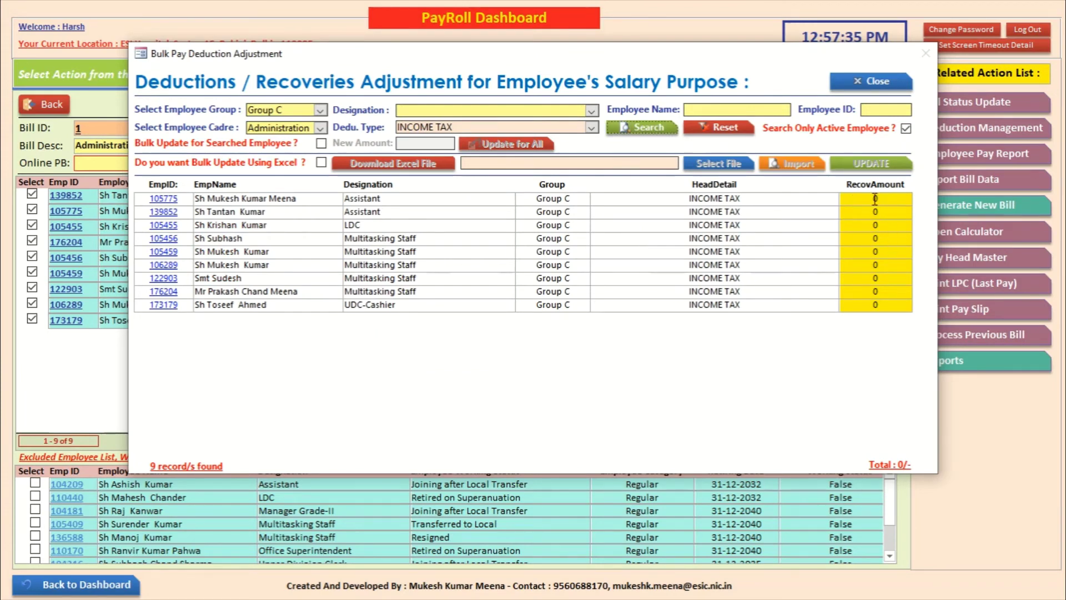
Step: Enter recovery amounts 500, 250 and 250, and tick 'Bulk Update Using Excel'
type("500")
left_click(884, 212)
type("250")
left_click(879, 303)
left_click(321, 163)
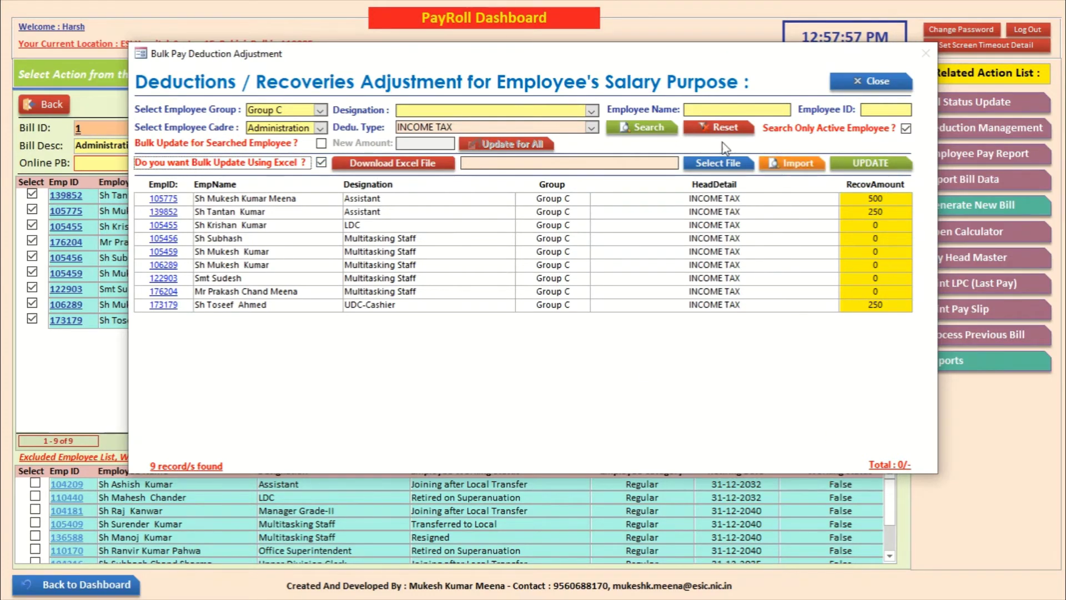
Step: Save the recovery list as Excel file Group C_INCOME TAX_06-05-2020 on the Desktop
left_click(385, 168)
left_click(384, 167)
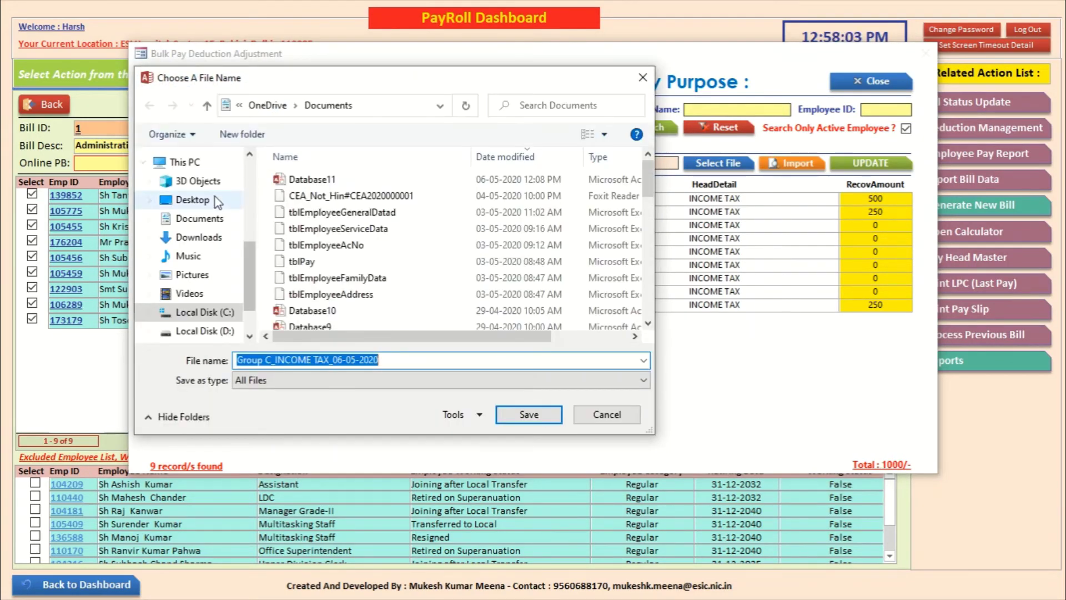
left_click(201, 201)
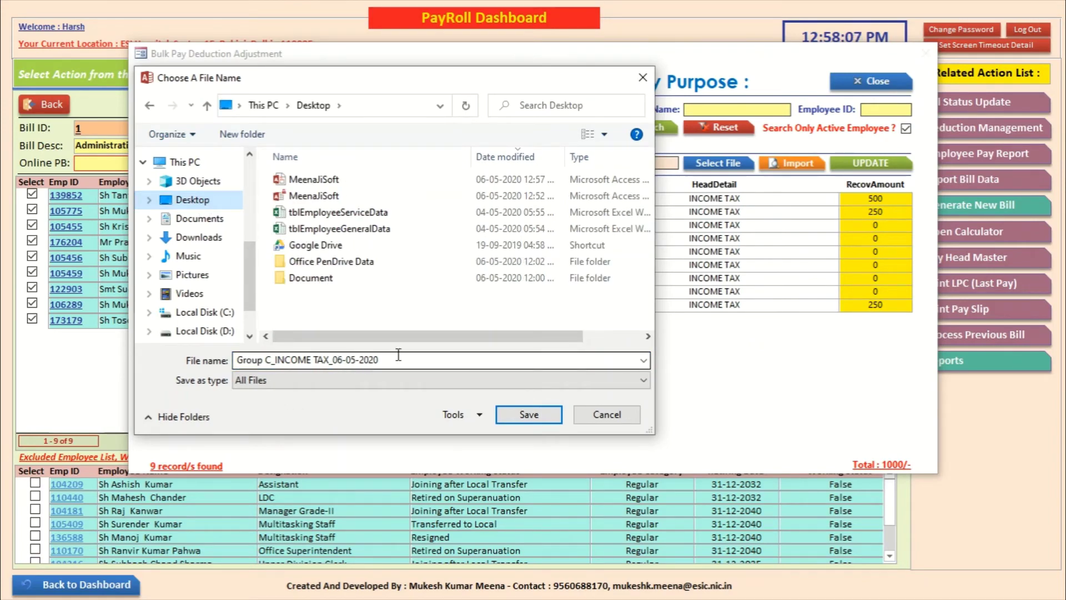
left_click(522, 414)
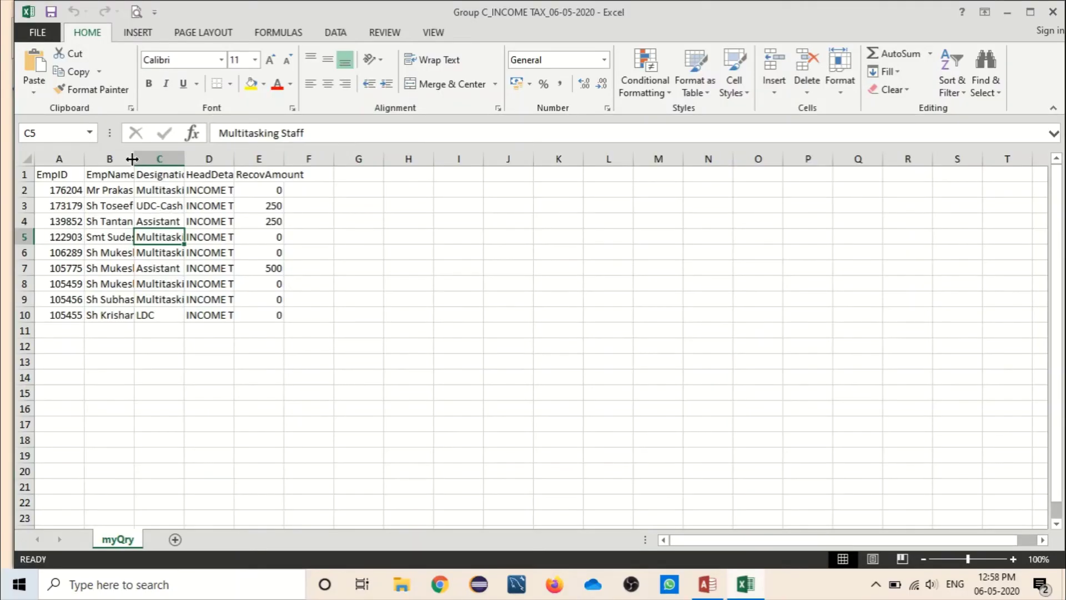
Step: Autofit columns B–E and fill RecovAmount with 5000 from E2 down to E10
double_click(133, 159)
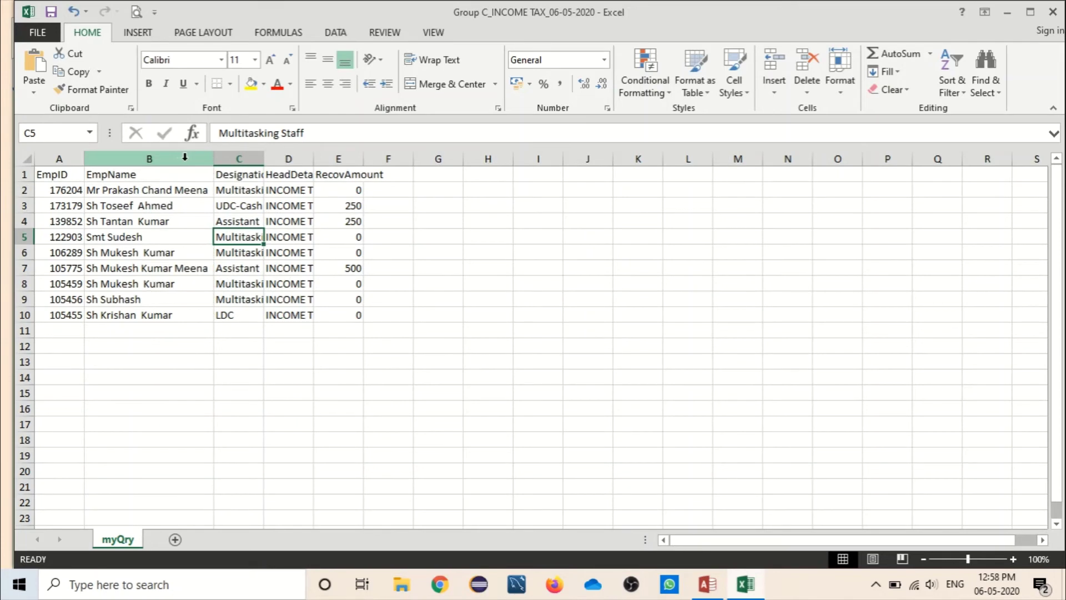
double_click(263, 158)
double_click(355, 159)
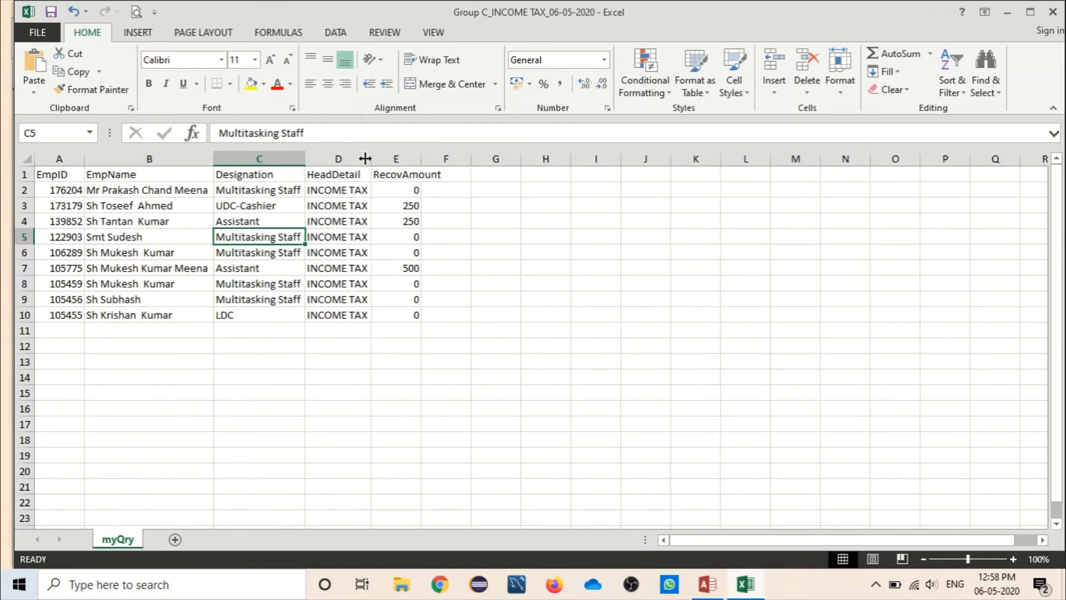
double_click(423, 158)
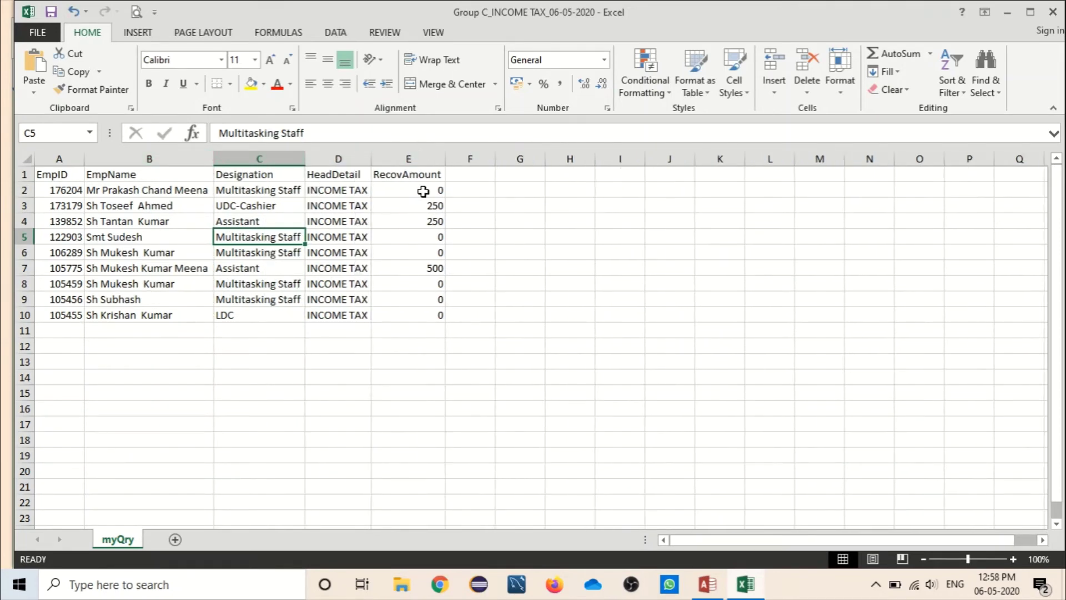
left_click(423, 191)
type("500")
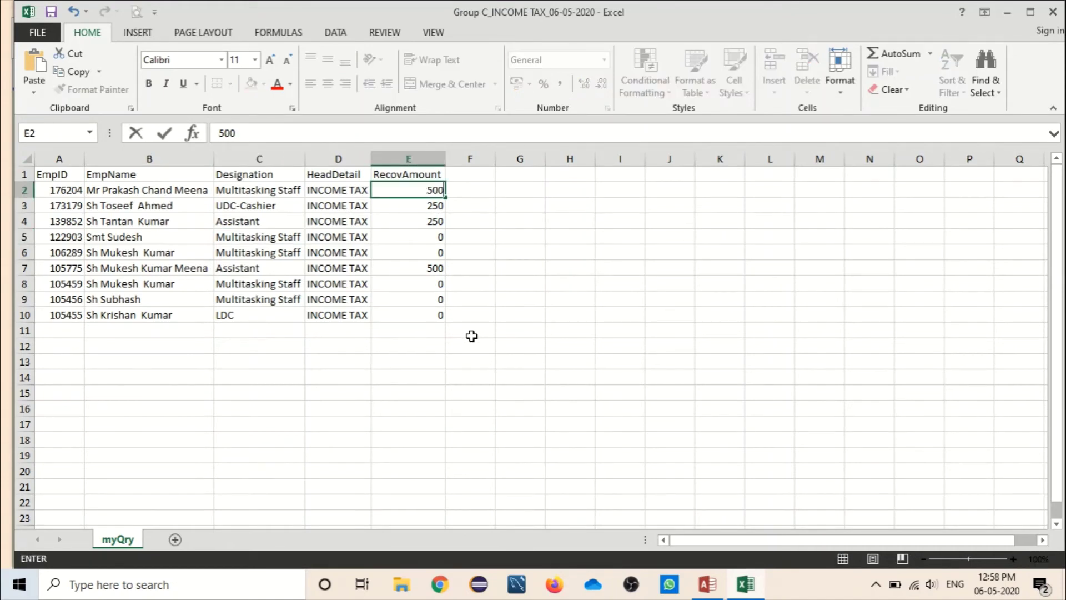
key("Return")
key("Up")
type("5")
key("Return")
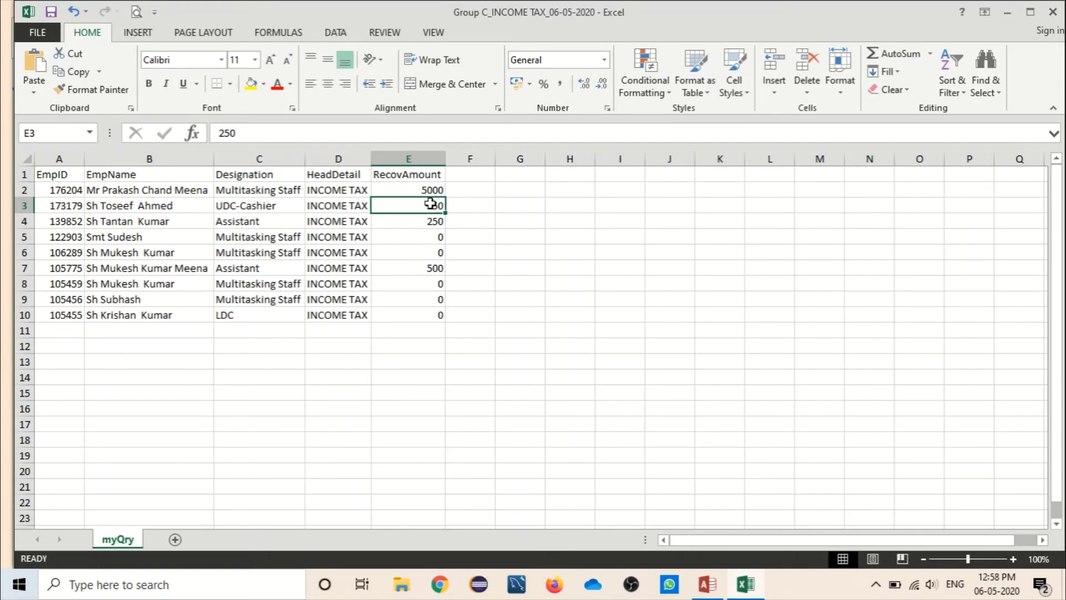
left_click(425, 192)
left_click_drag(445, 199, 438, 317)
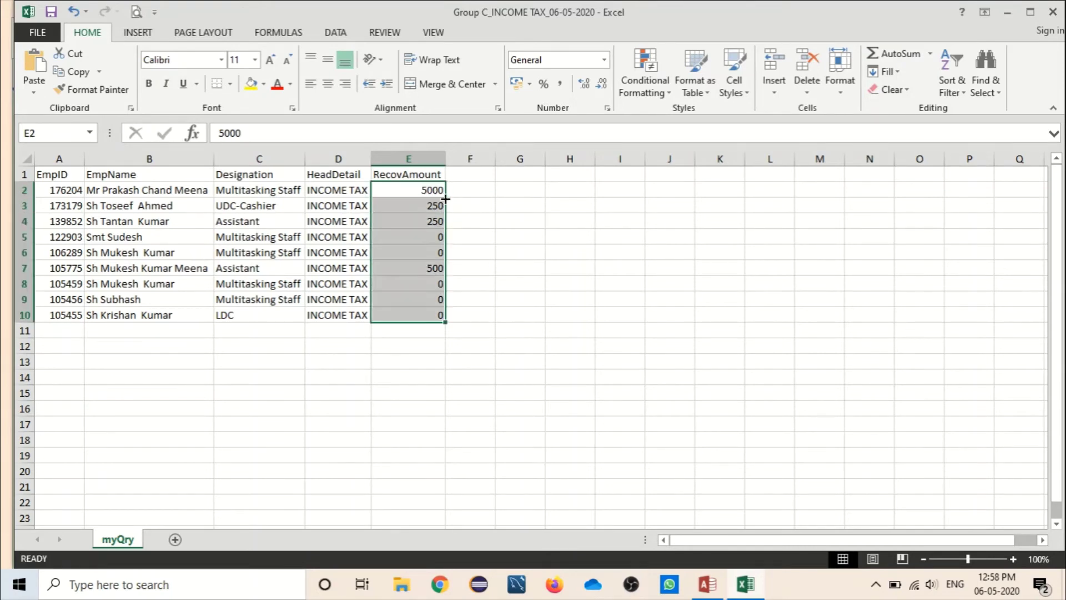
Step: Change E5 to 2540 and E8 to 2000, then save and close the workbook
left_click(432, 239)
type("25")
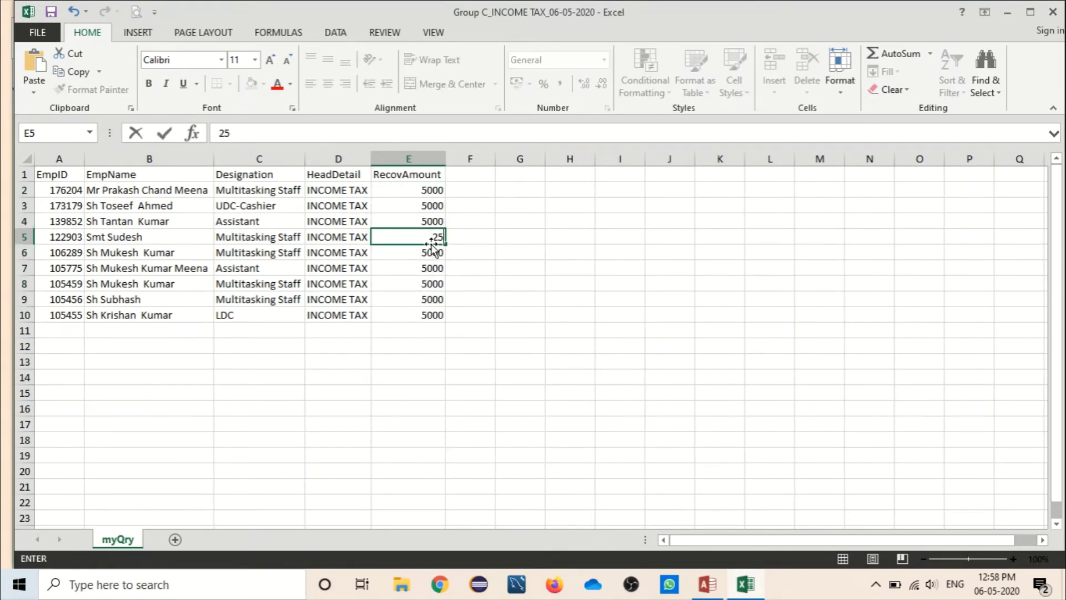
type("40")
left_click(426, 283)
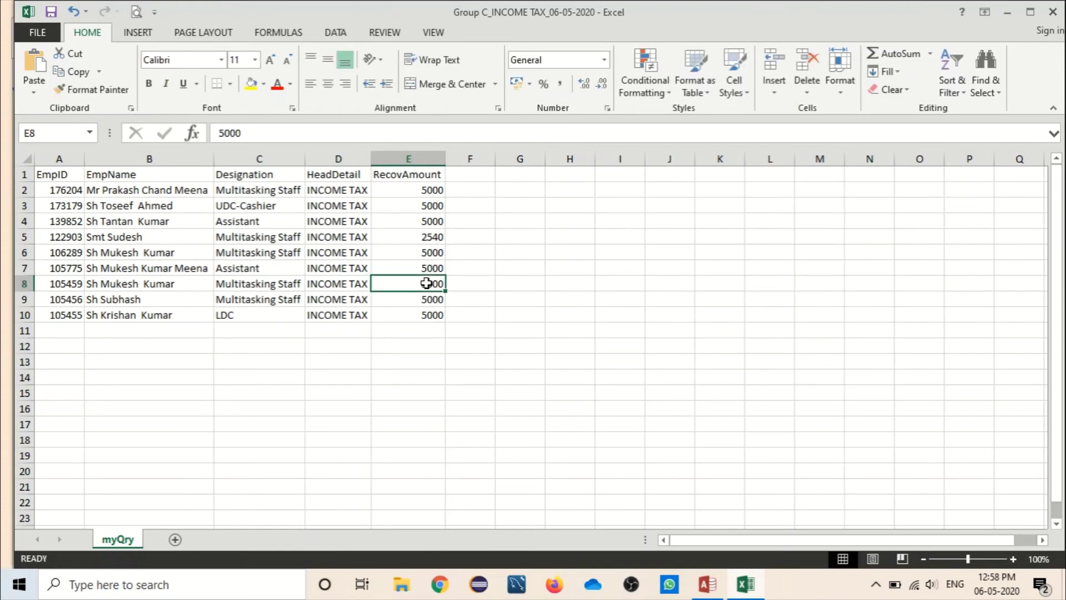
type("20")
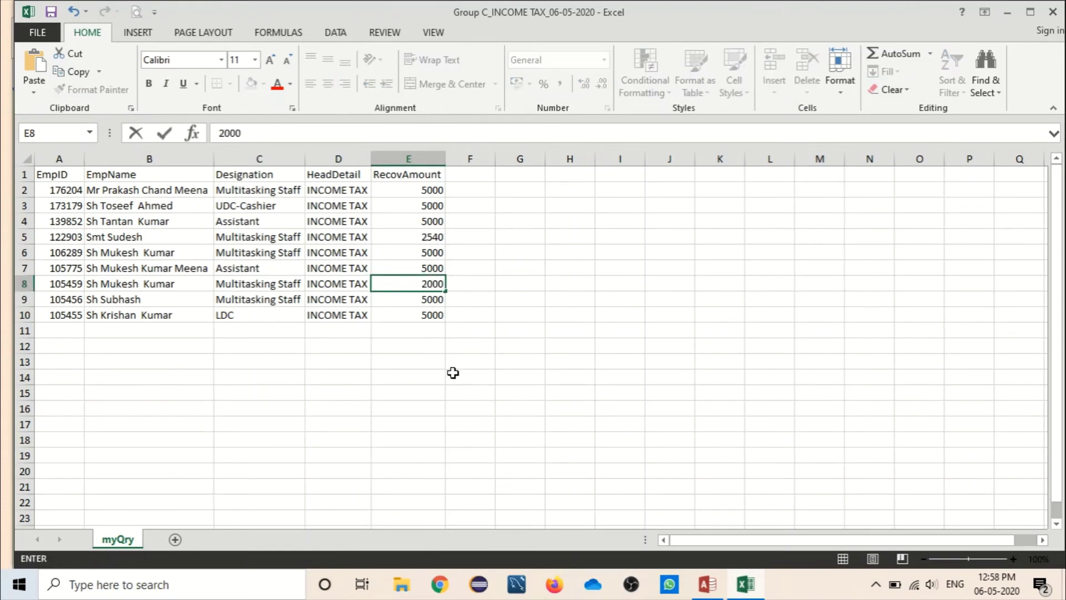
left_click(453, 373)
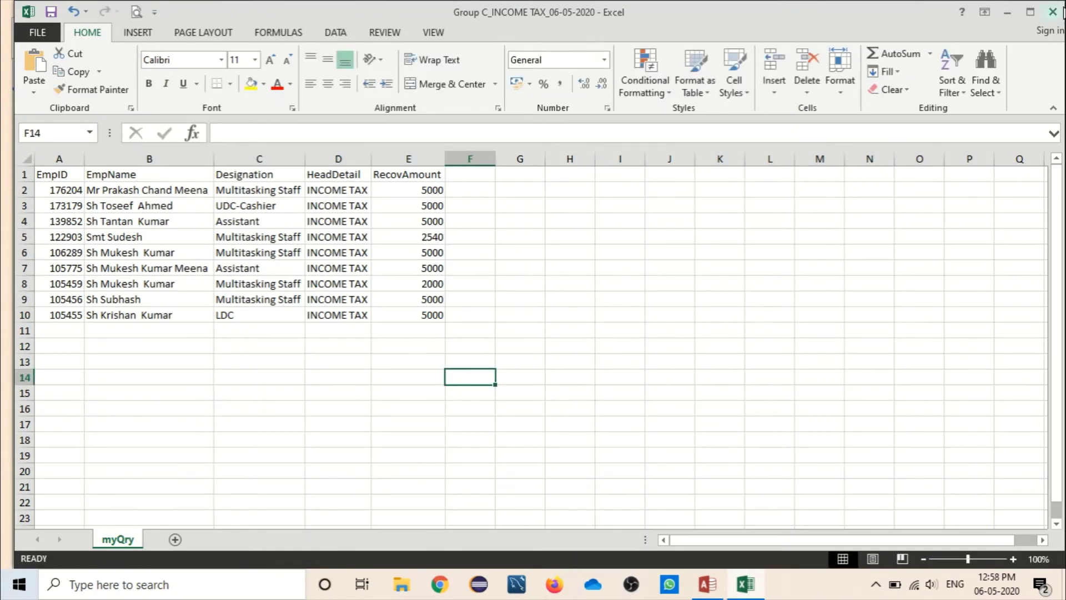
left_click(1053, 12)
left_click(473, 310)
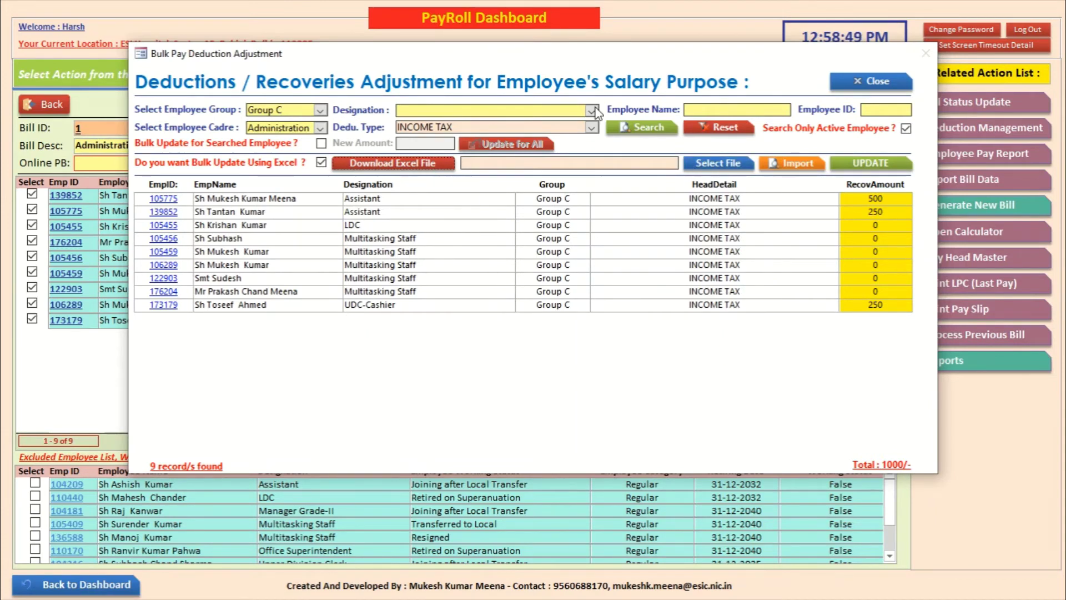
Step: Import the Group C_INCOME TAX_06-05-2020 spreadsheet and preview its nine recoveries totalling 39540
left_click(719, 164)
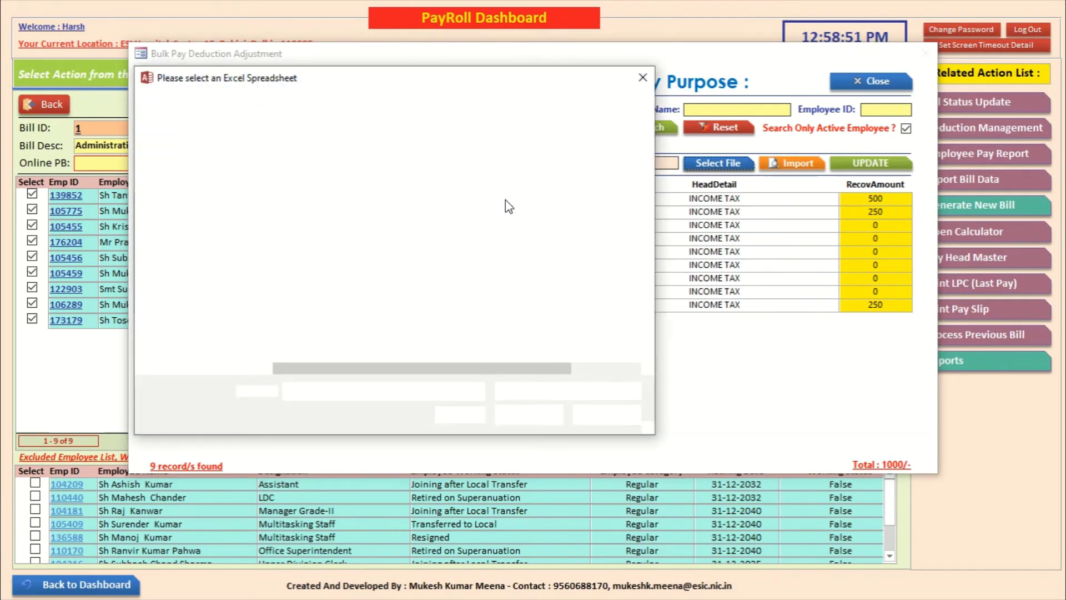
left_click(409, 181)
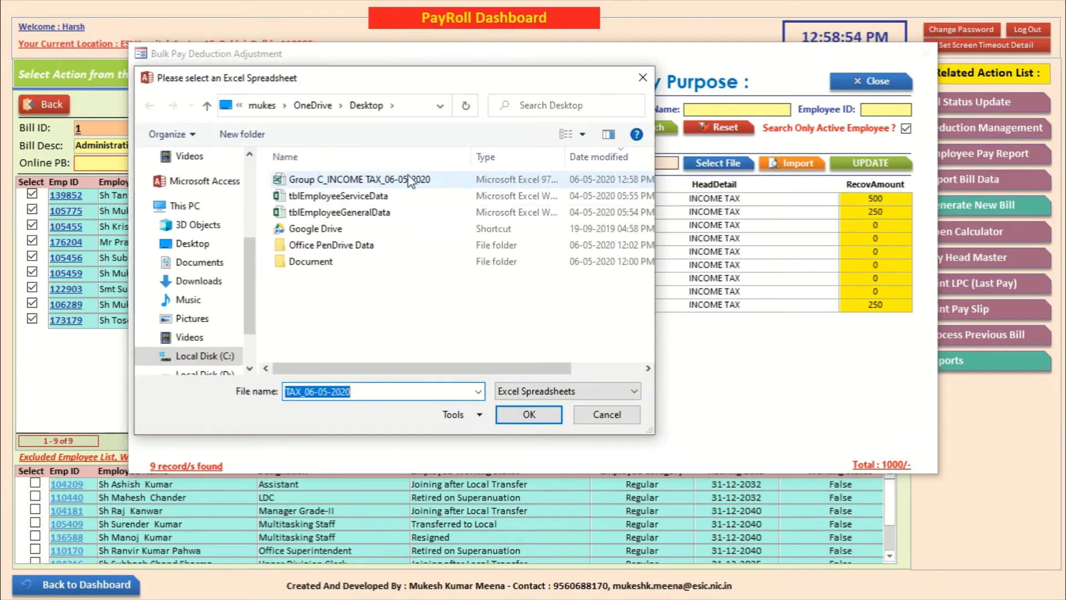
left_click(539, 415)
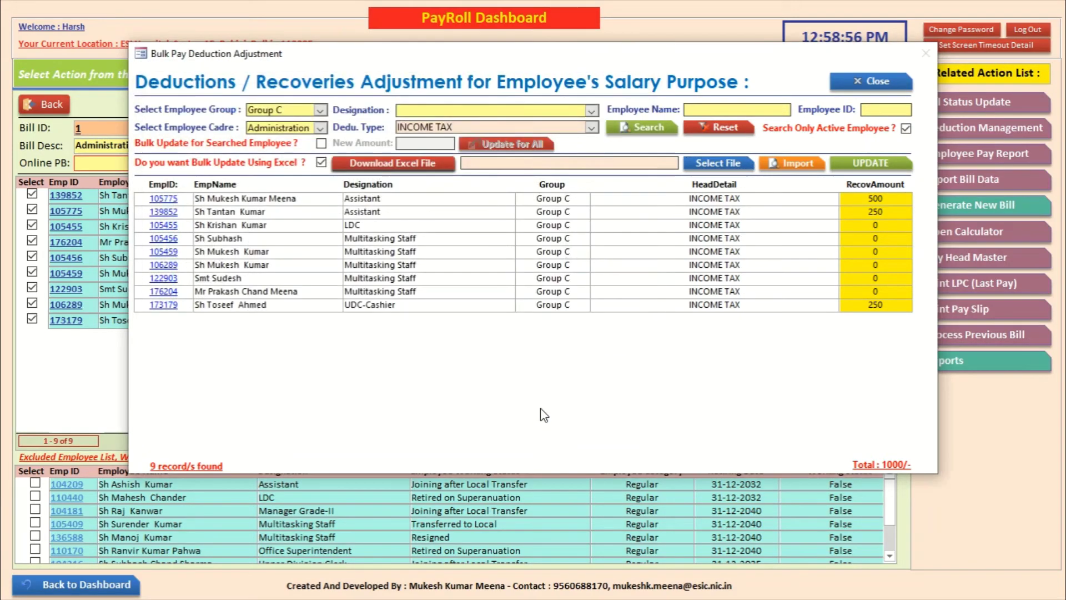
left_click(795, 168)
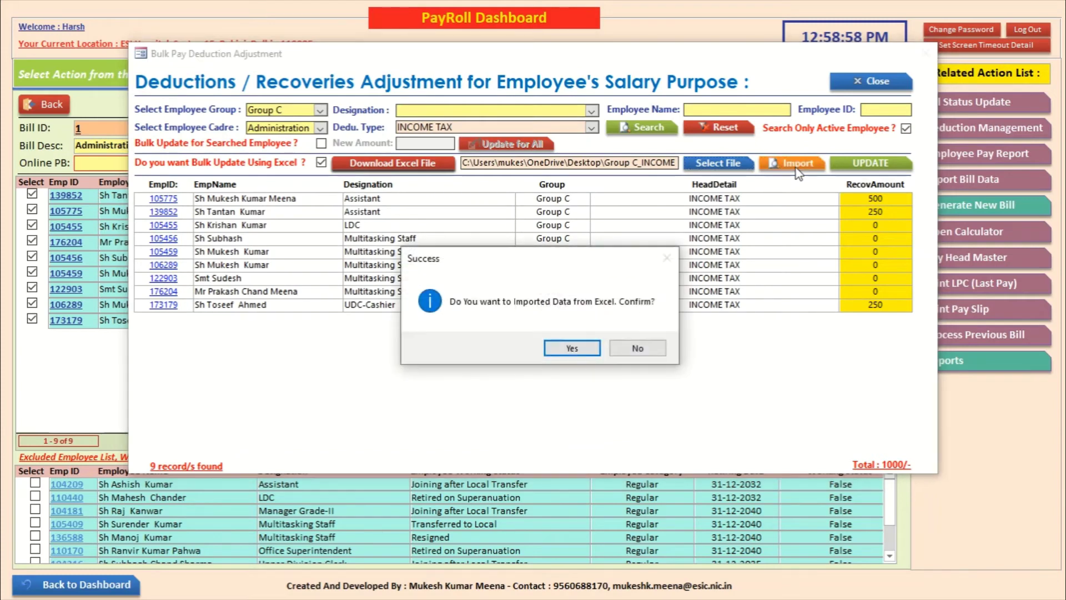
left_click(576, 349)
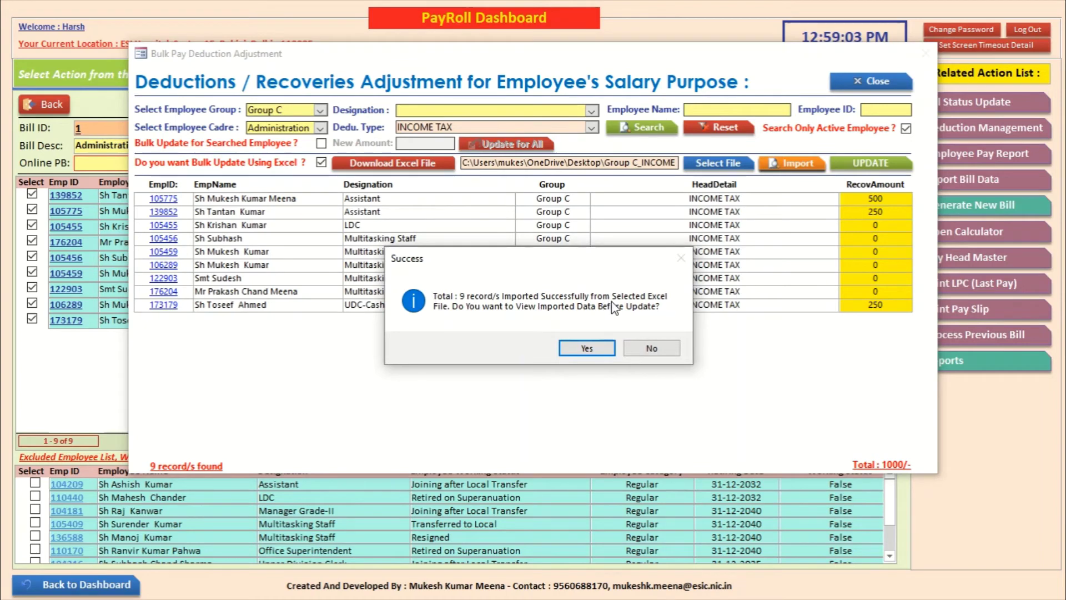
left_click(587, 348)
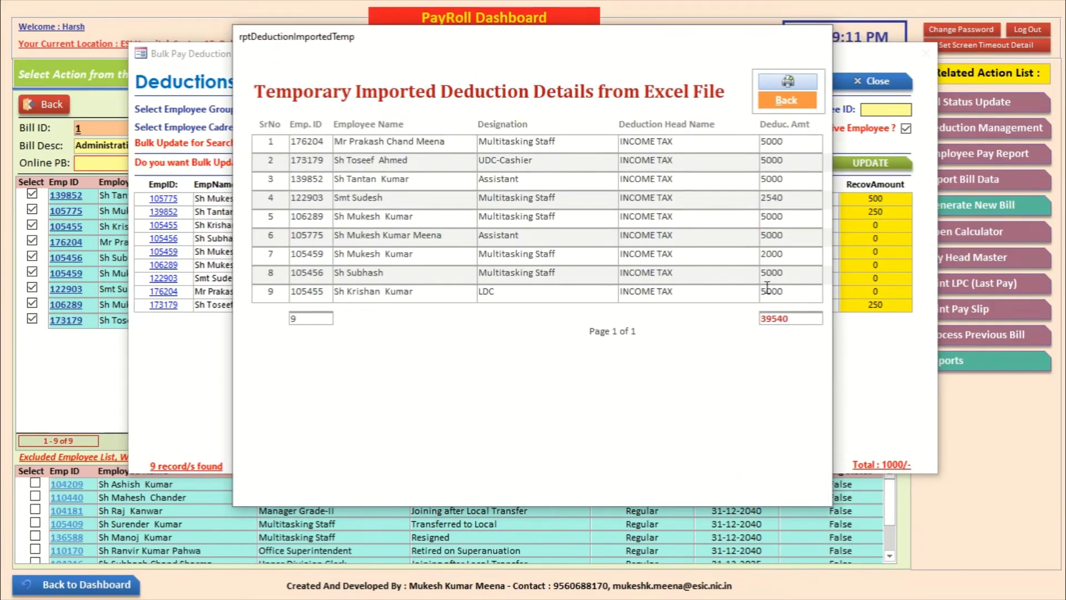
left_click(786, 101)
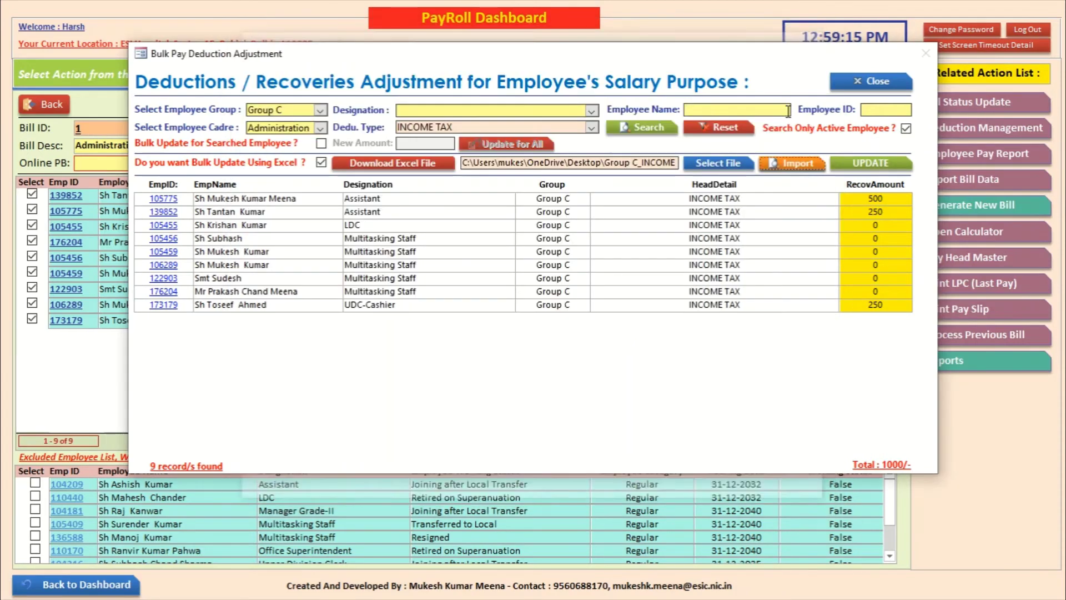
Step: Update the income tax records with the imported amounts
left_click(870, 162)
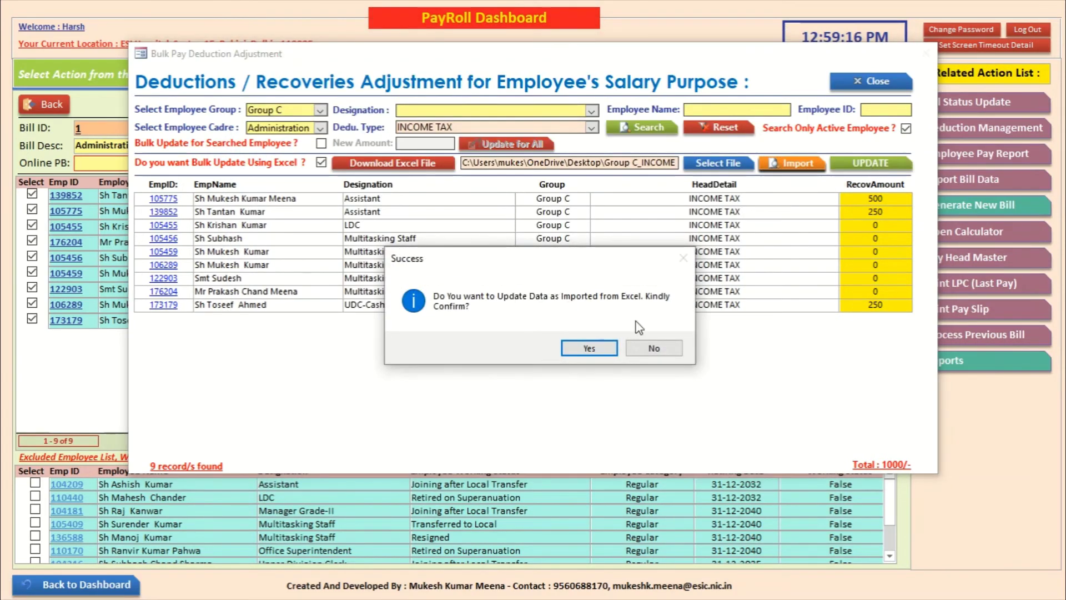
left_click(586, 347)
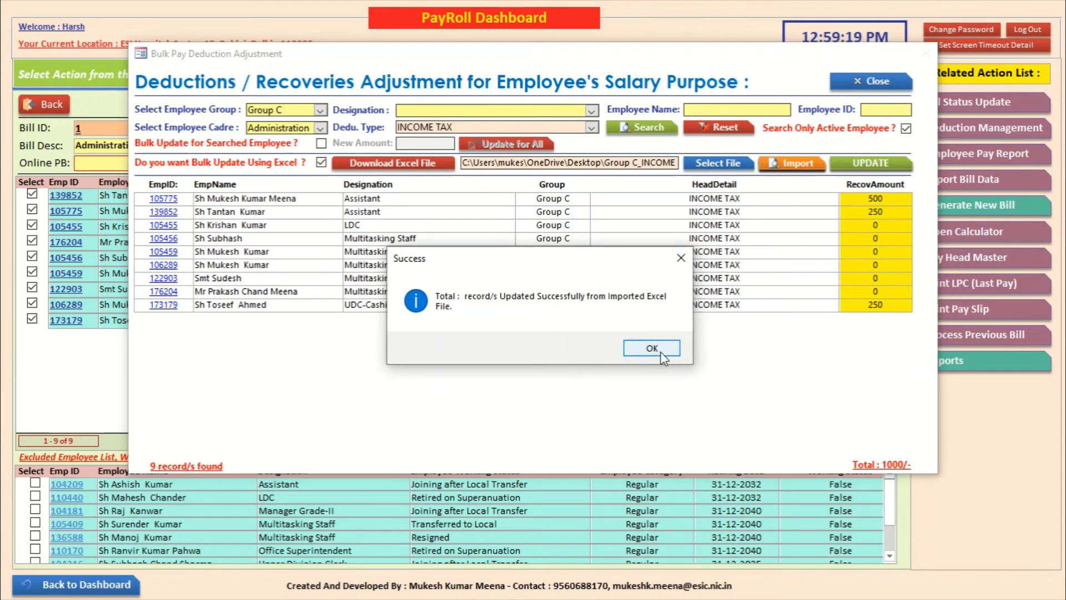
left_click(652, 348)
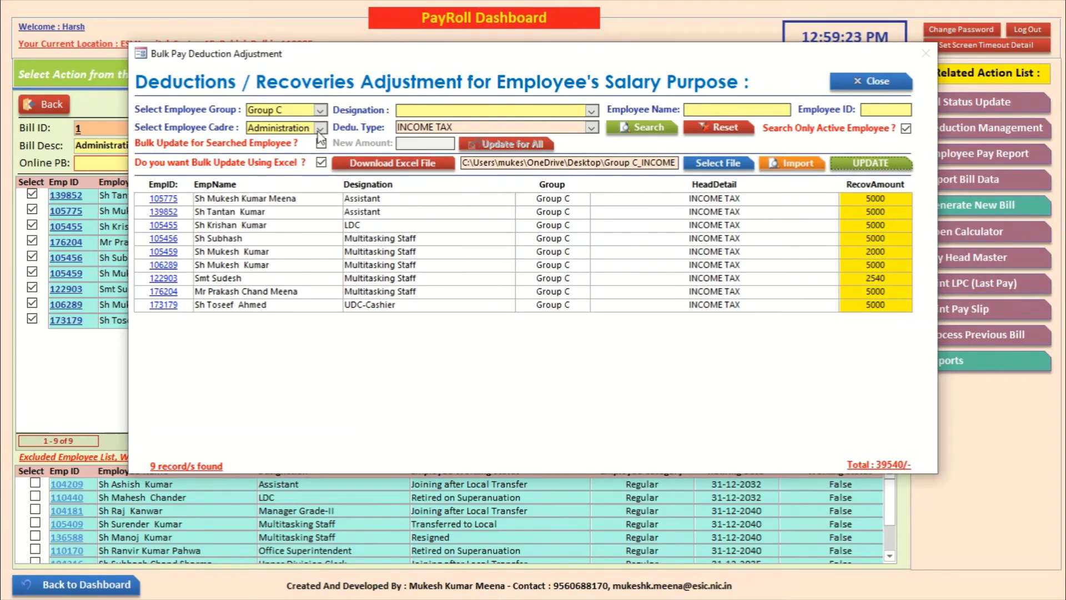
Step: Search Group C employees under GENERAL PROVIDENT FUND and map it to the four unmapped employees
left_click(591, 127)
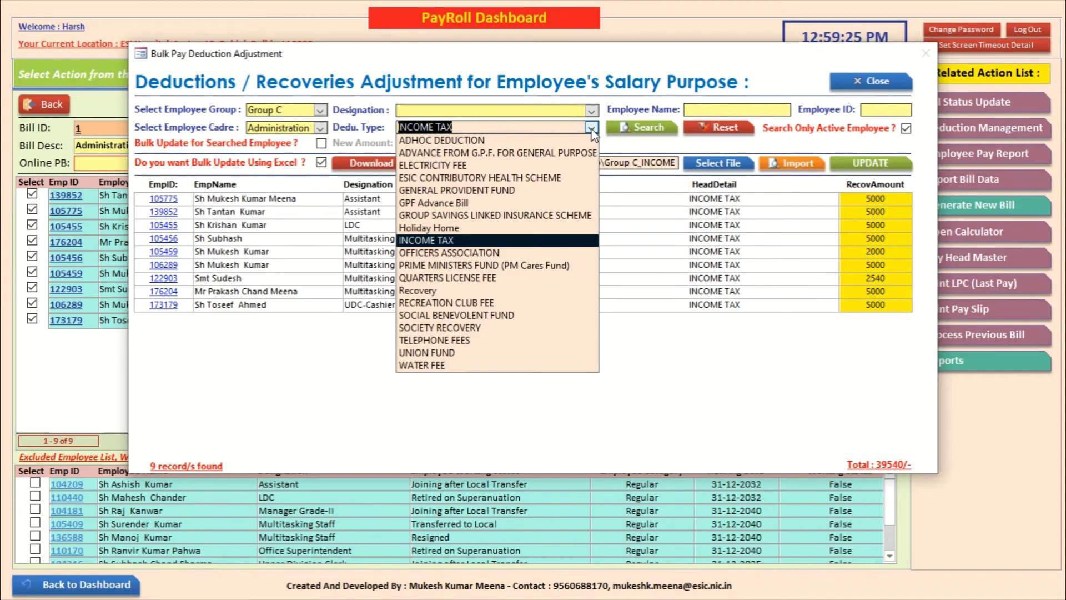
left_click(544, 190)
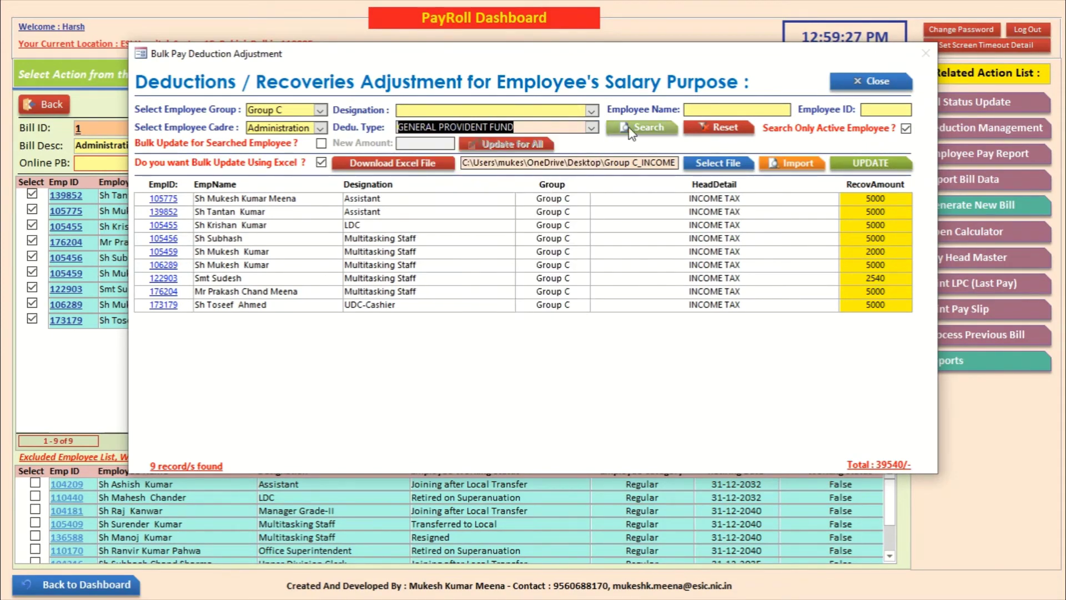
left_click(647, 129)
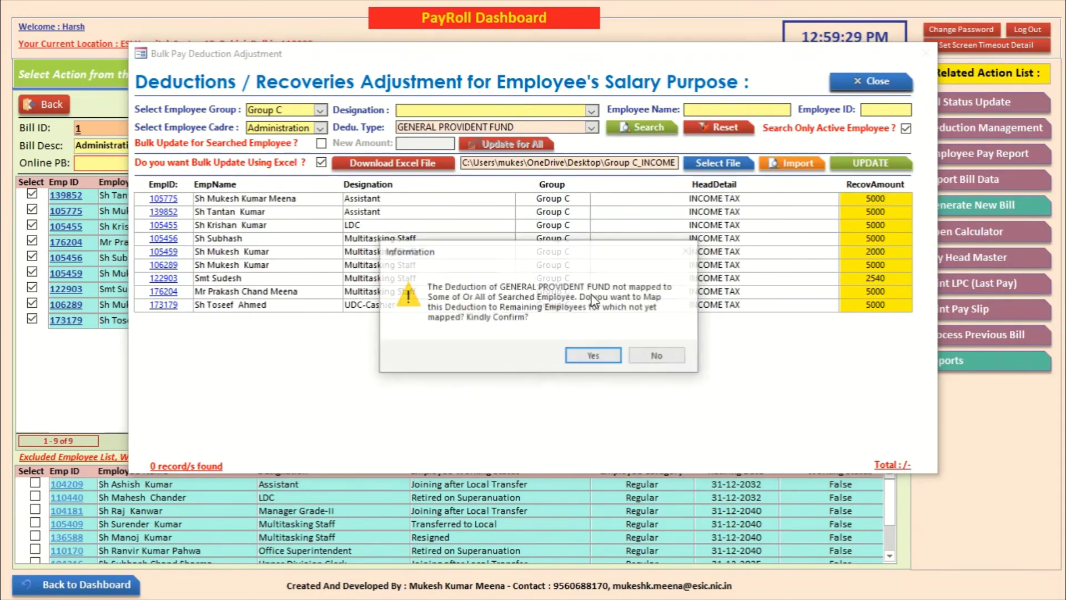
left_click(595, 354)
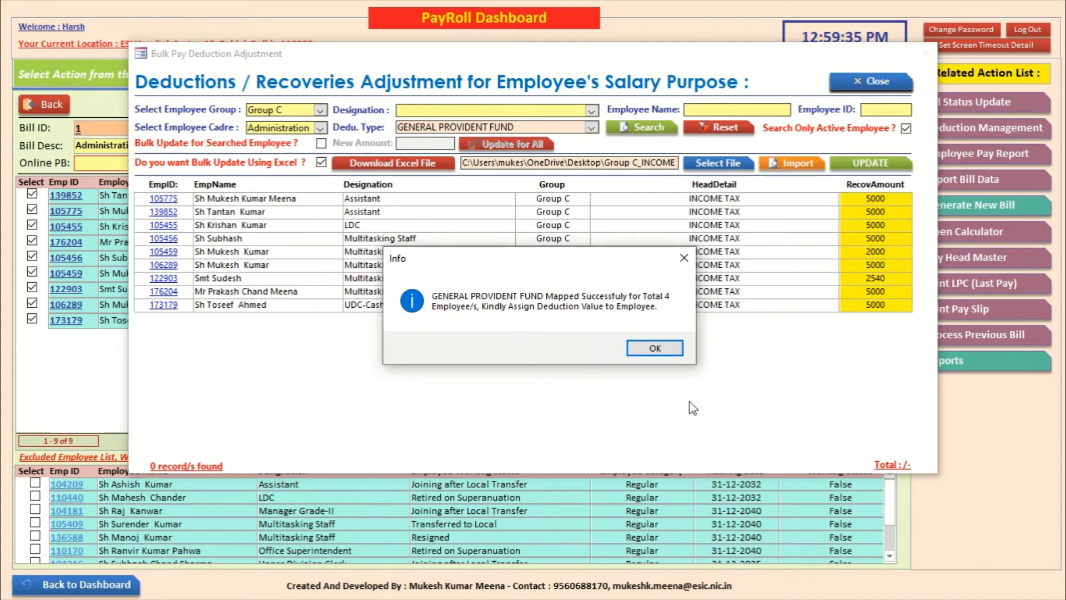
left_click(655, 348)
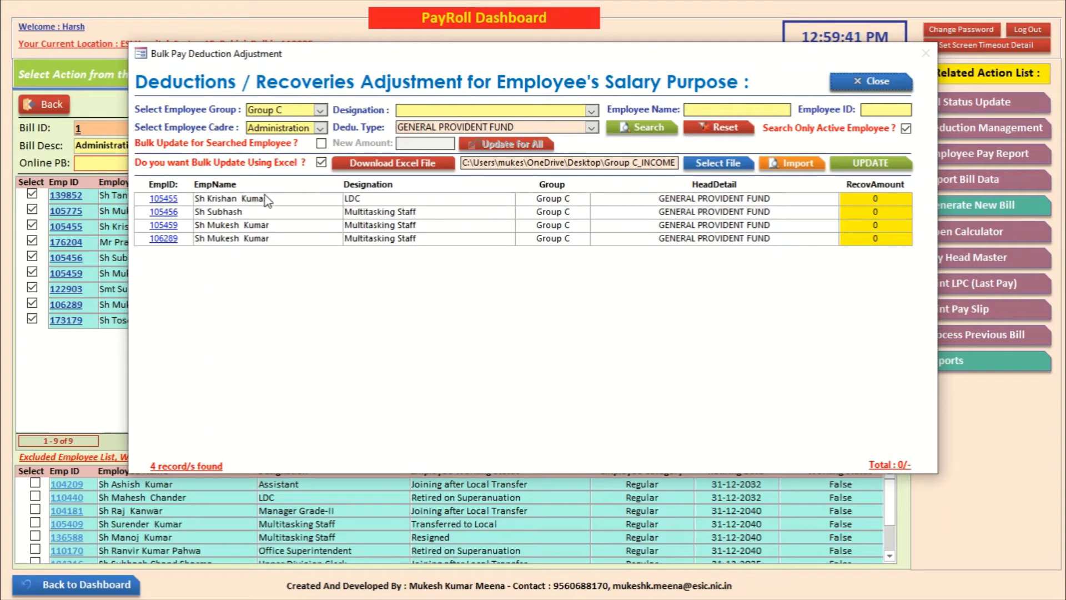
Step: Enter GPF recovery amounts of 25000, 5000, 4000 and 8000 for the four employees
left_click(886, 198)
type("25000")
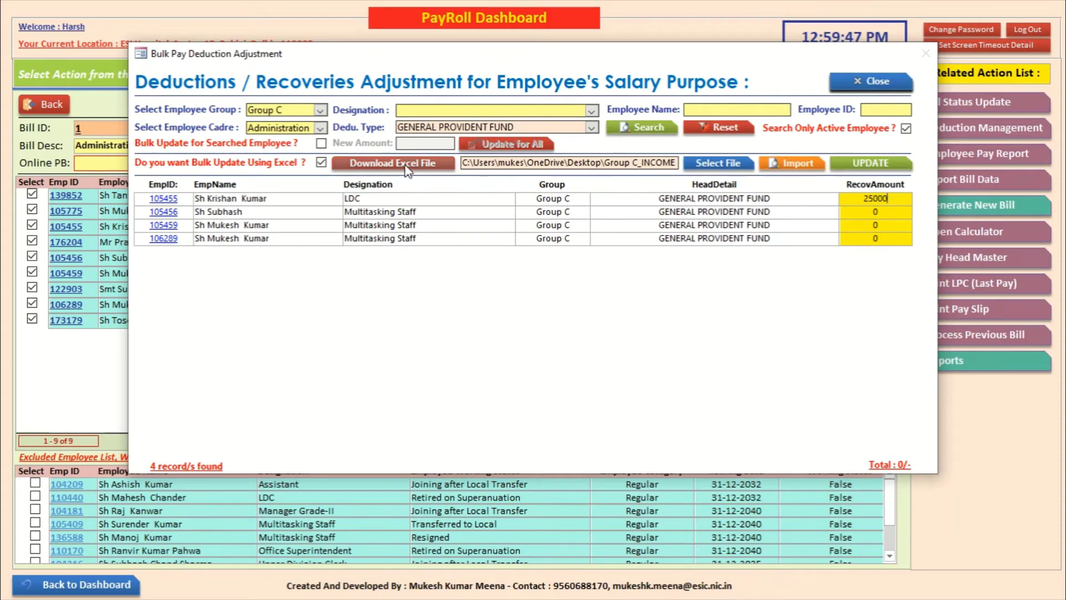
left_click(875, 211)
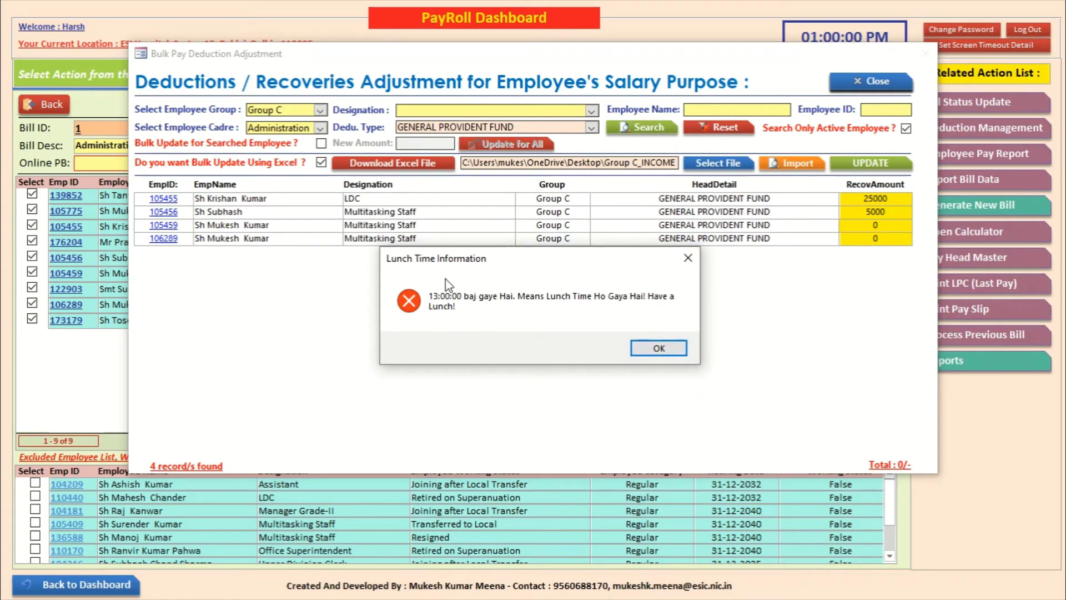
left_click(676, 348)
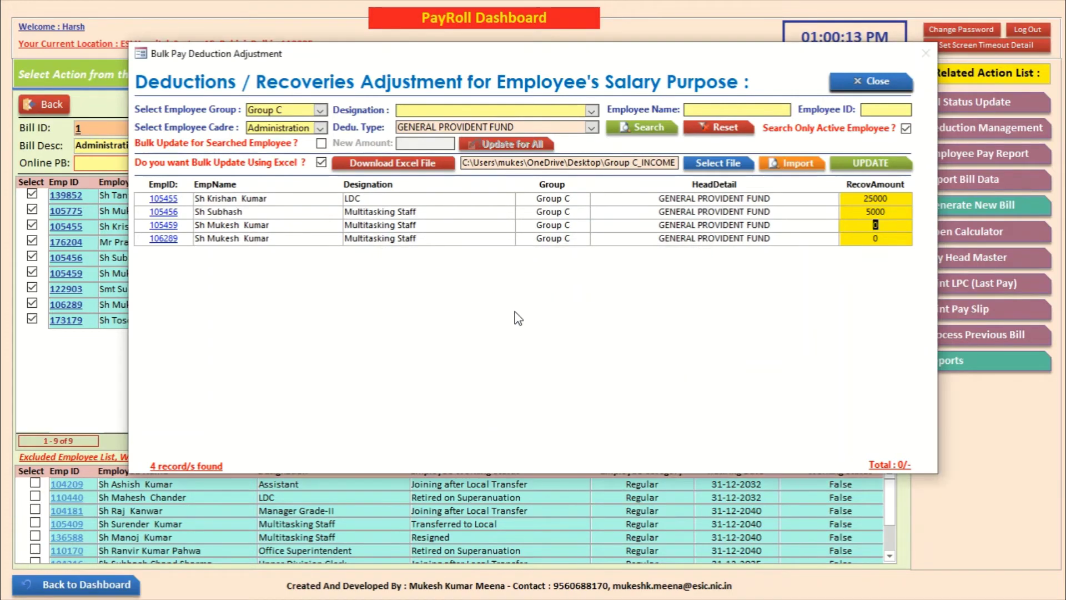
left_click_drag(690, 52, 664, 88)
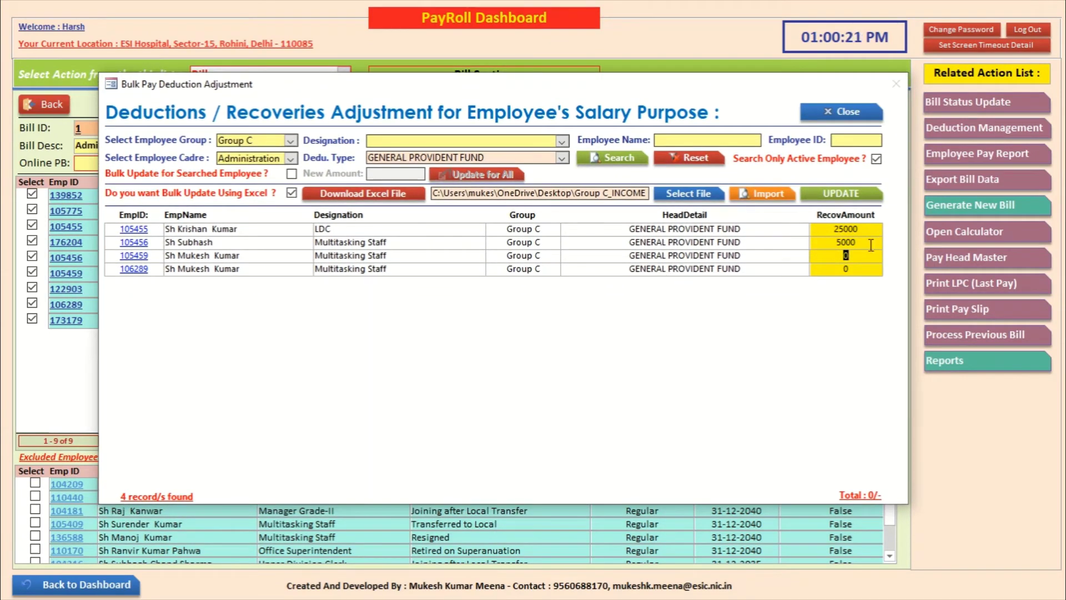
type("4000")
type("80000")
key("BackSpace")
left_click(561, 158)
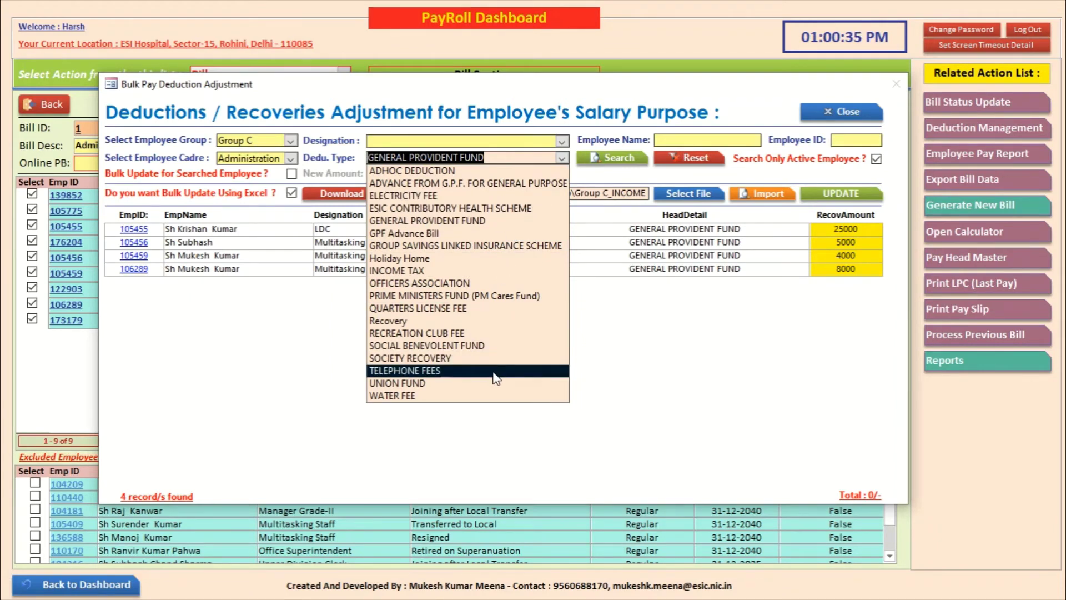
Step: Search Group C employees under ESIC CONTRIBUTORY HEALTH SCHEME and map it to unmapped employees
left_click(469, 210)
left_click(612, 157)
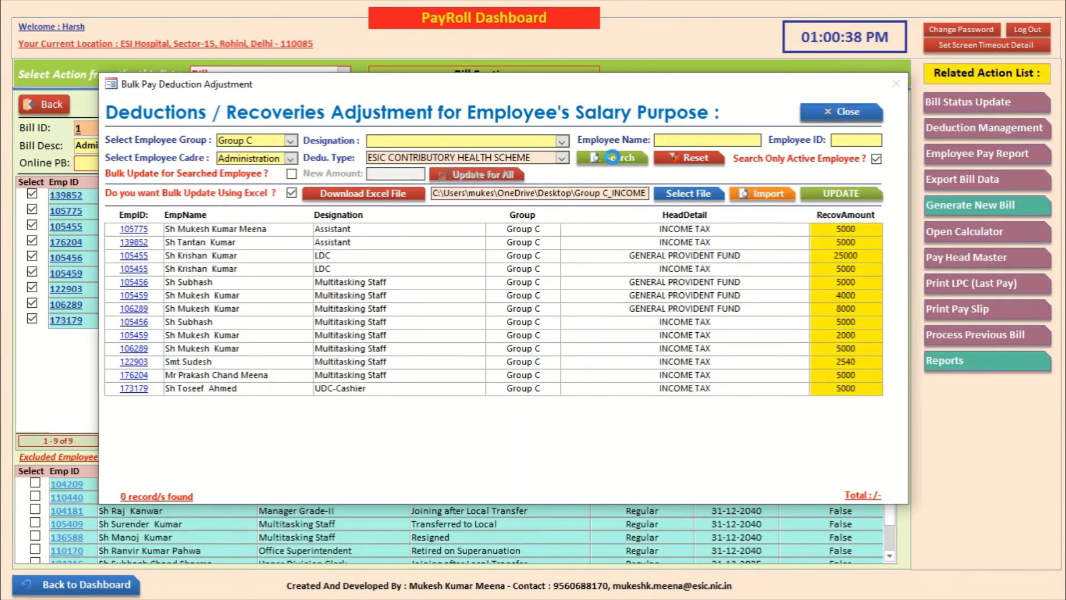
left_click(586, 358)
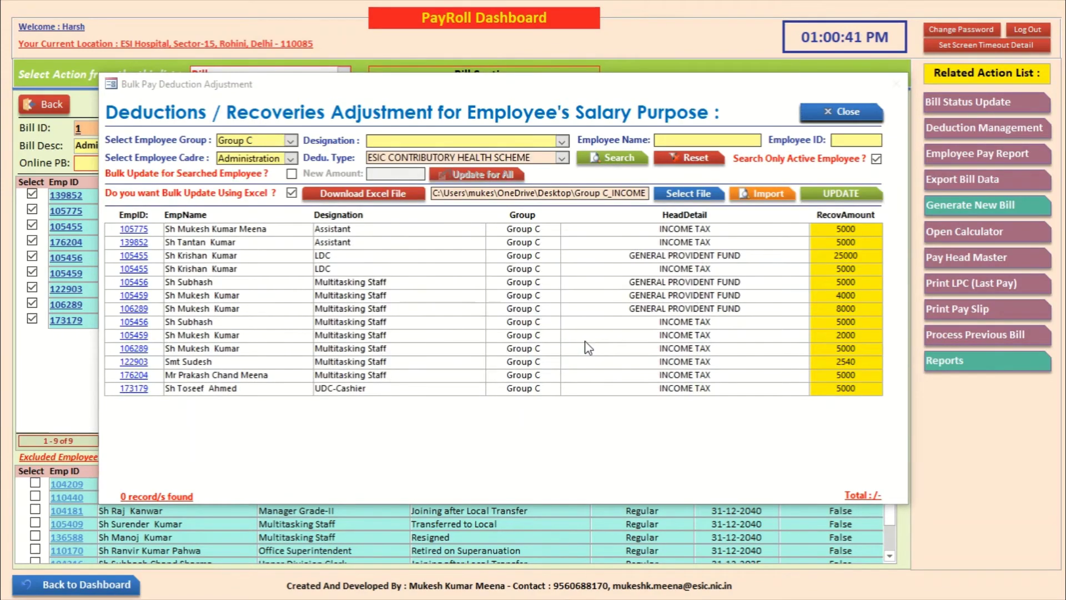
left_click(661, 351)
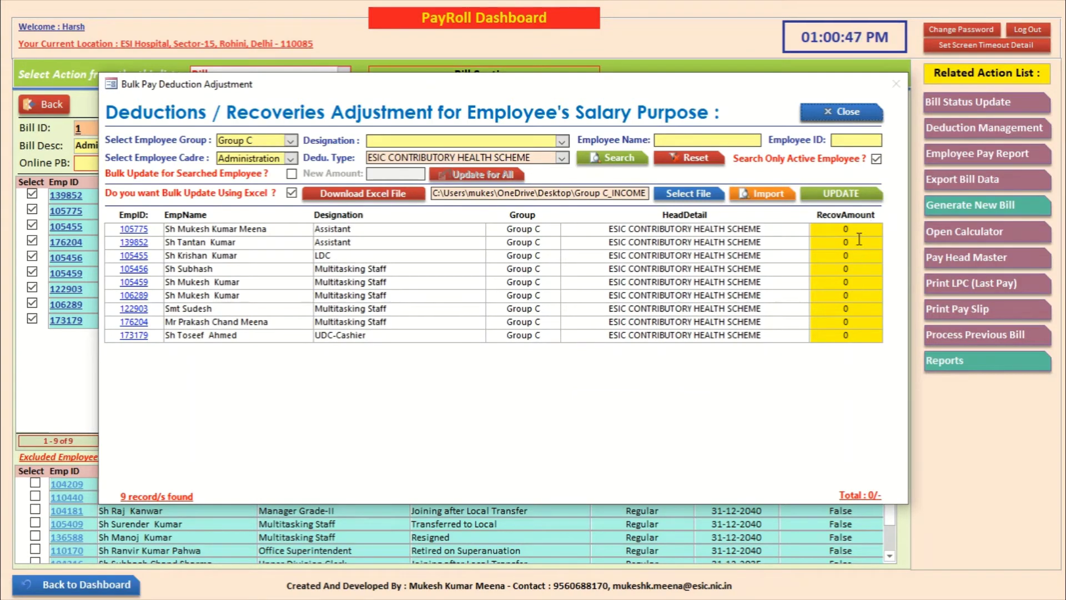
Step: Bulk-update every listed employee's ESIC recovery to 400
left_click(291, 173)
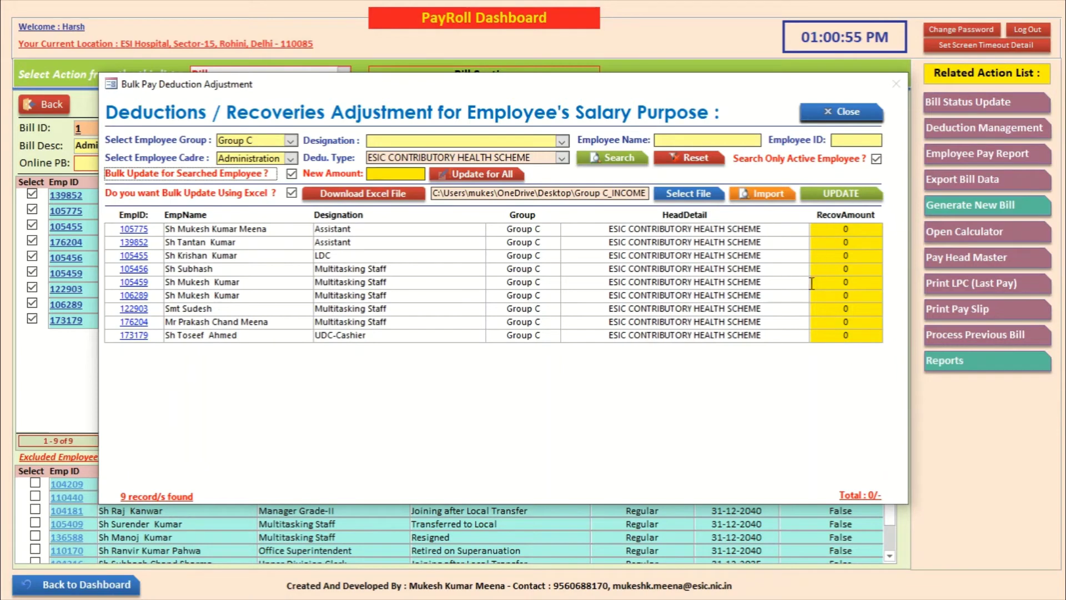
left_click(291, 173)
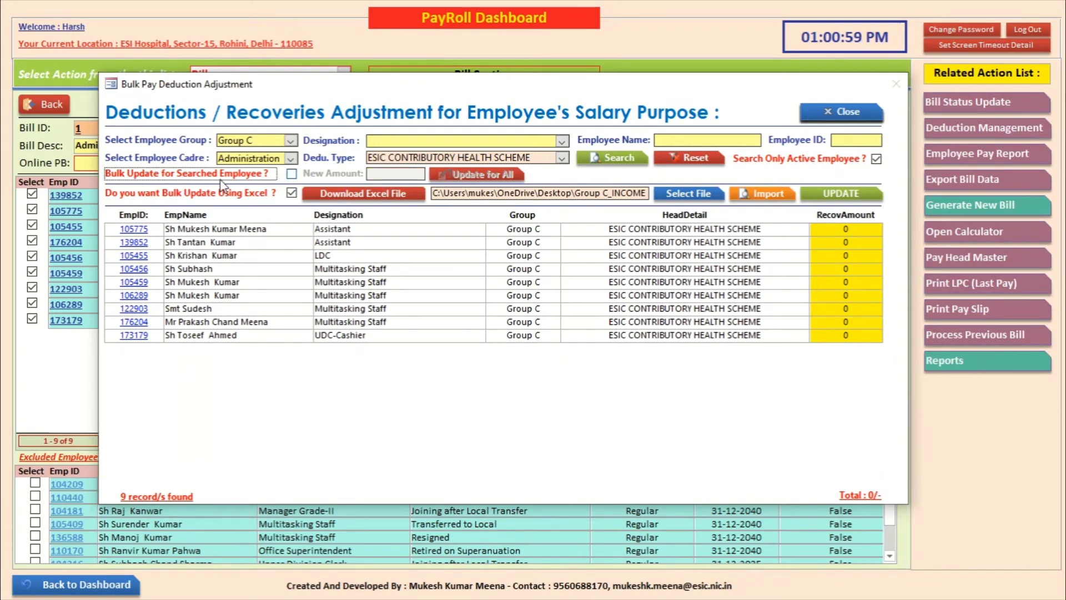
left_click(292, 173)
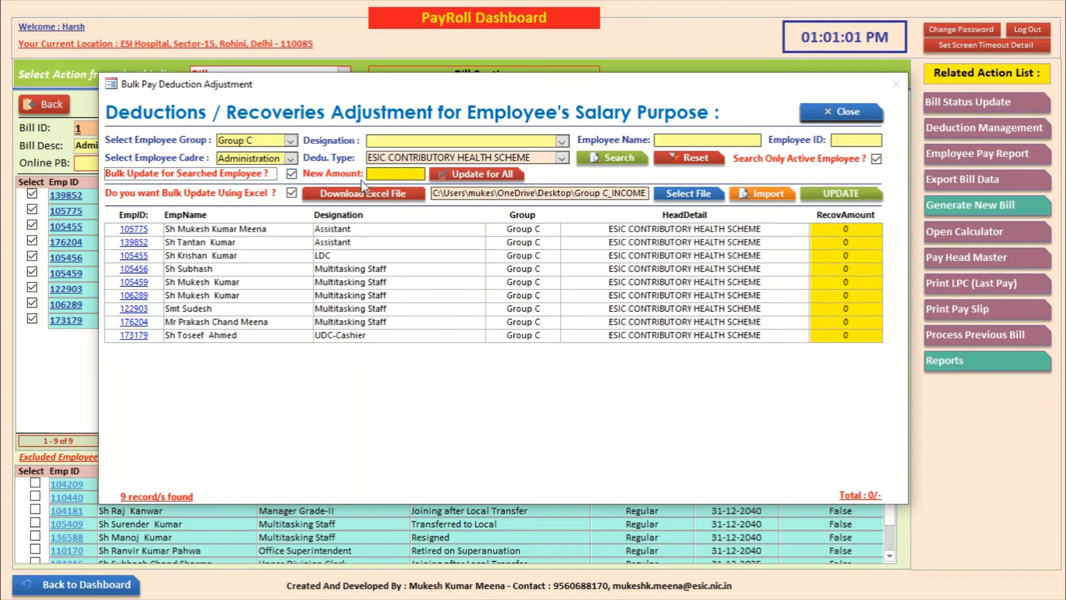
left_click(390, 175)
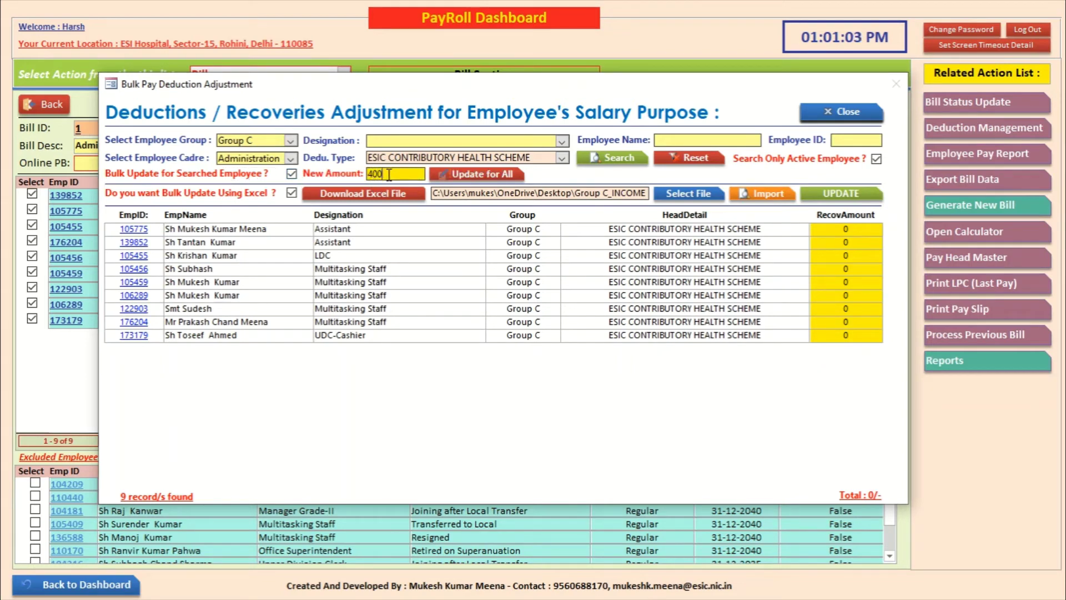
left_click(481, 173)
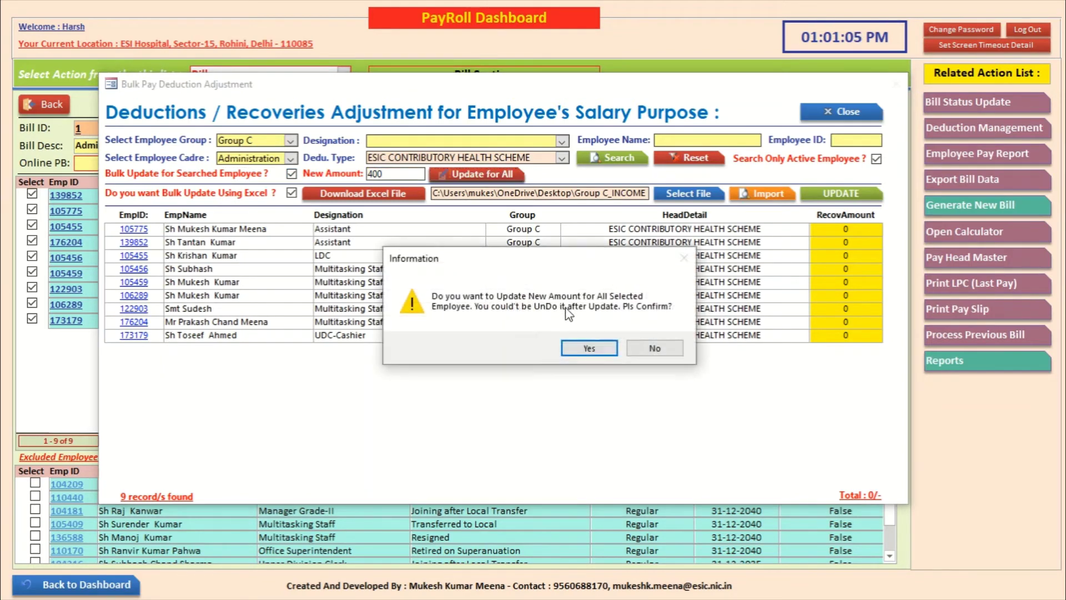
left_click(590, 350)
left_click(556, 348)
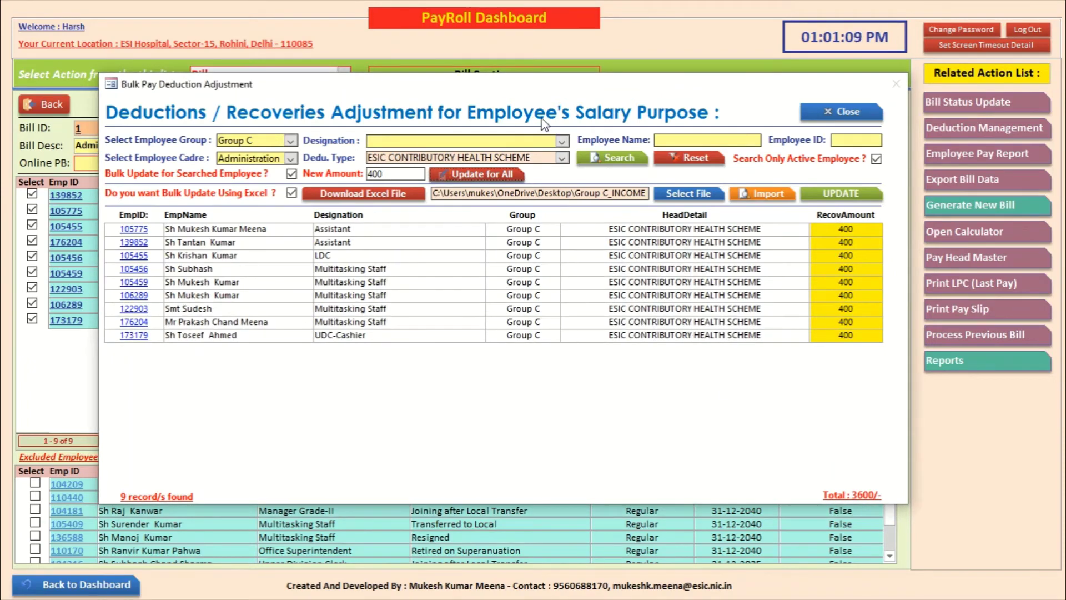
left_click(561, 157)
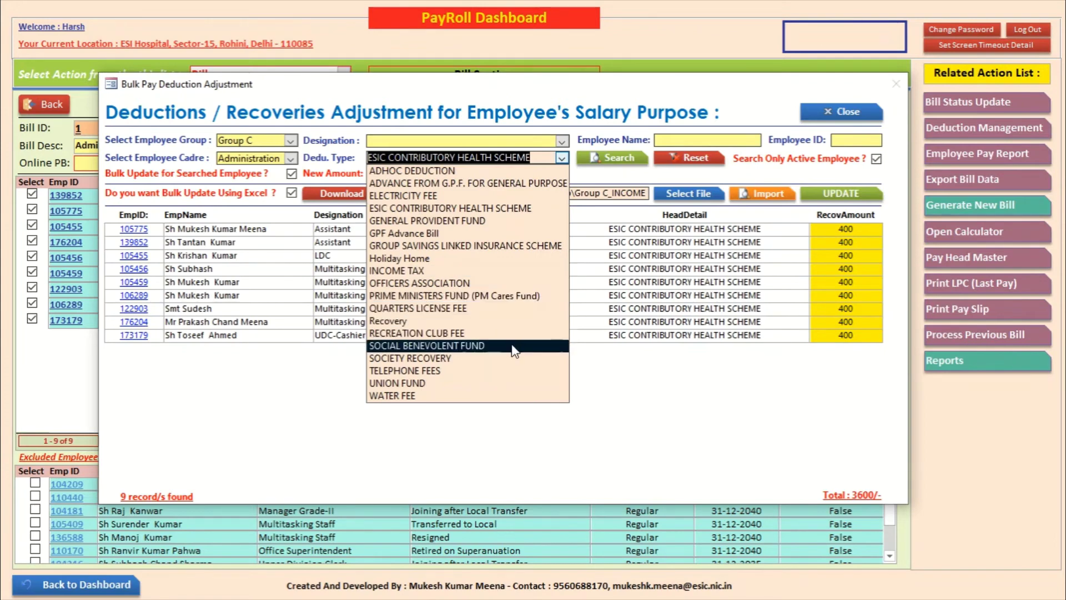
Step: Search Group C employees under SOCIETY RECOVERY and map it to the remaining employees
left_click(510, 358)
left_click(604, 151)
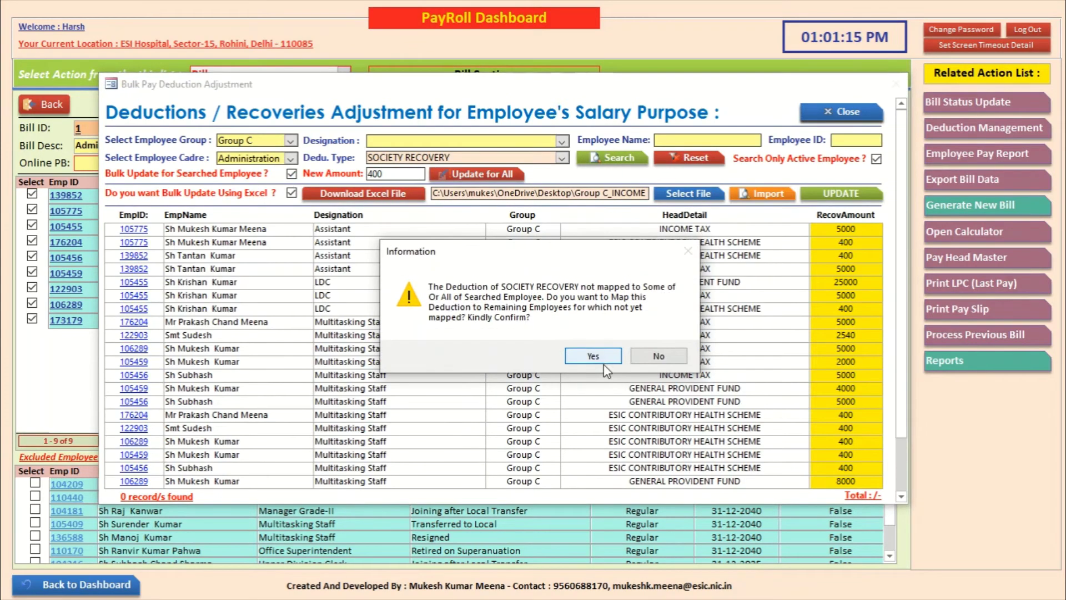
left_click(604, 357)
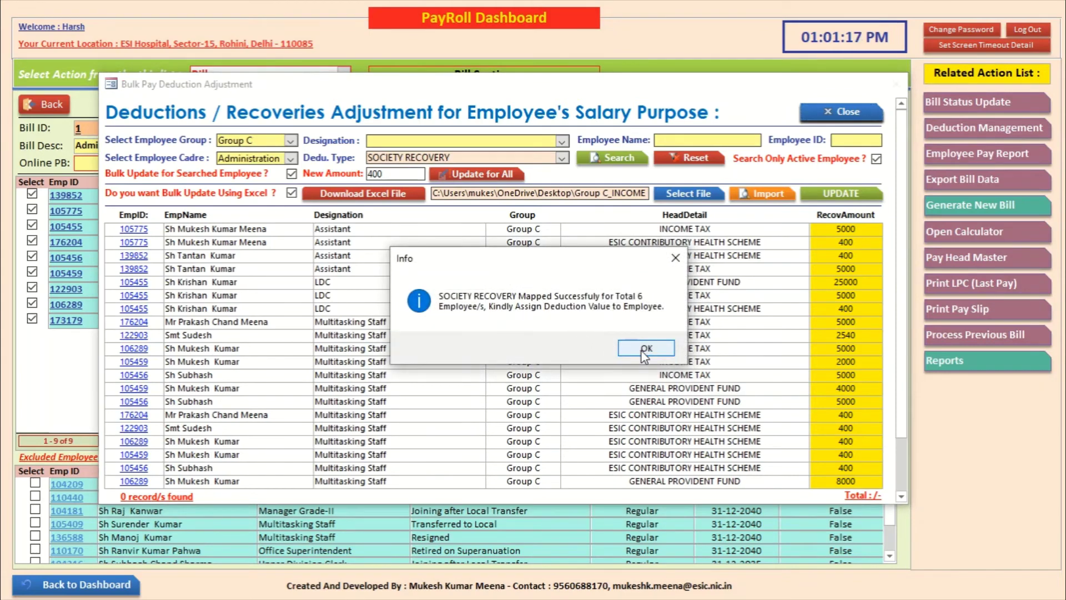
left_click(639, 348)
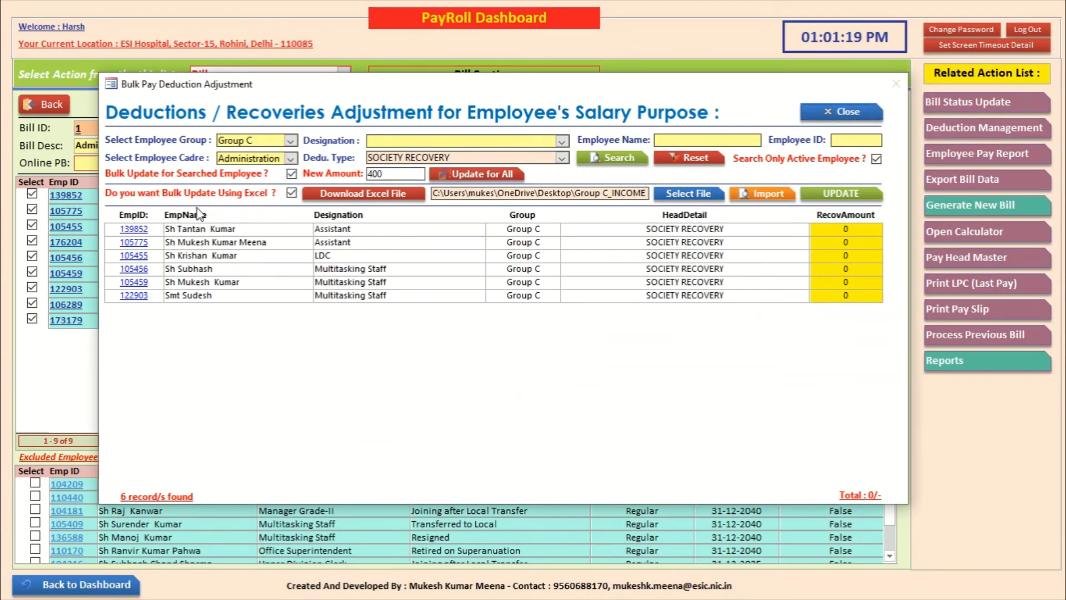
Step: Bulk-update all six SOCIETY RECOVERY amounts to 660
left_click(291, 173)
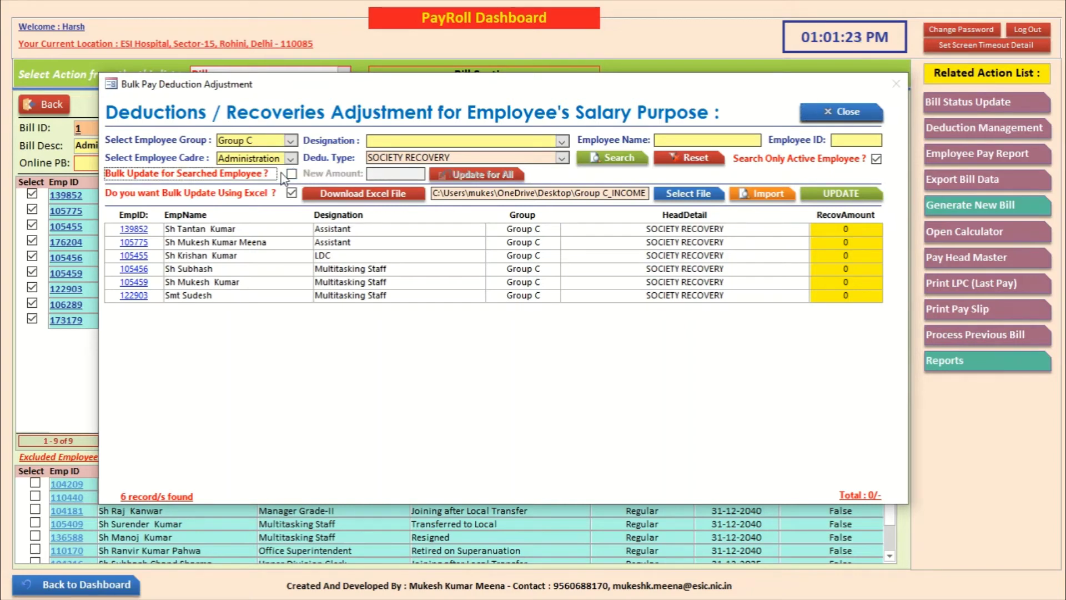
left_click(291, 174)
left_click(397, 172)
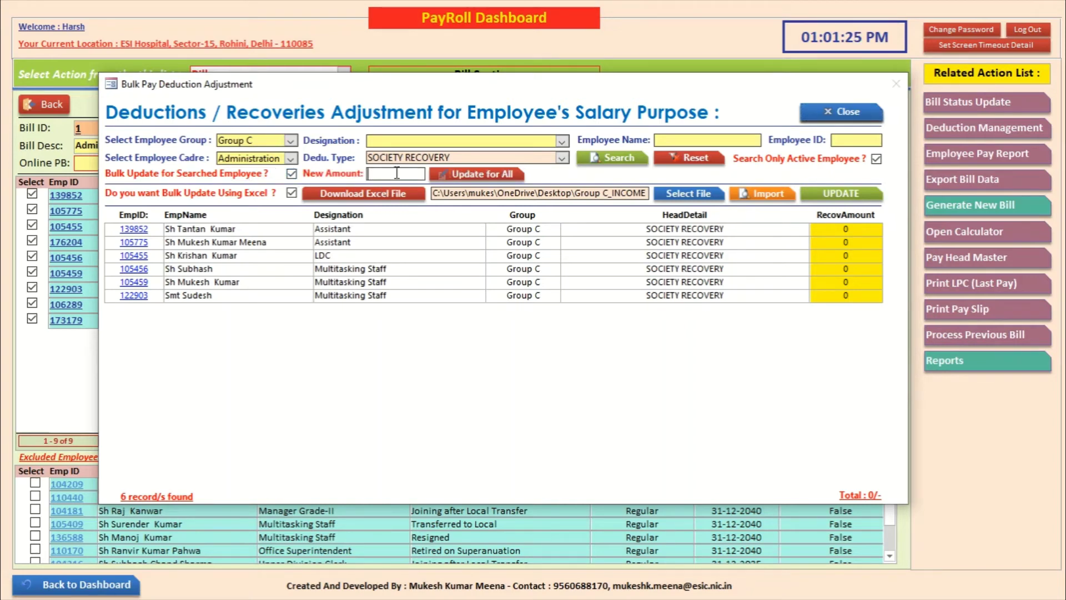
type("660")
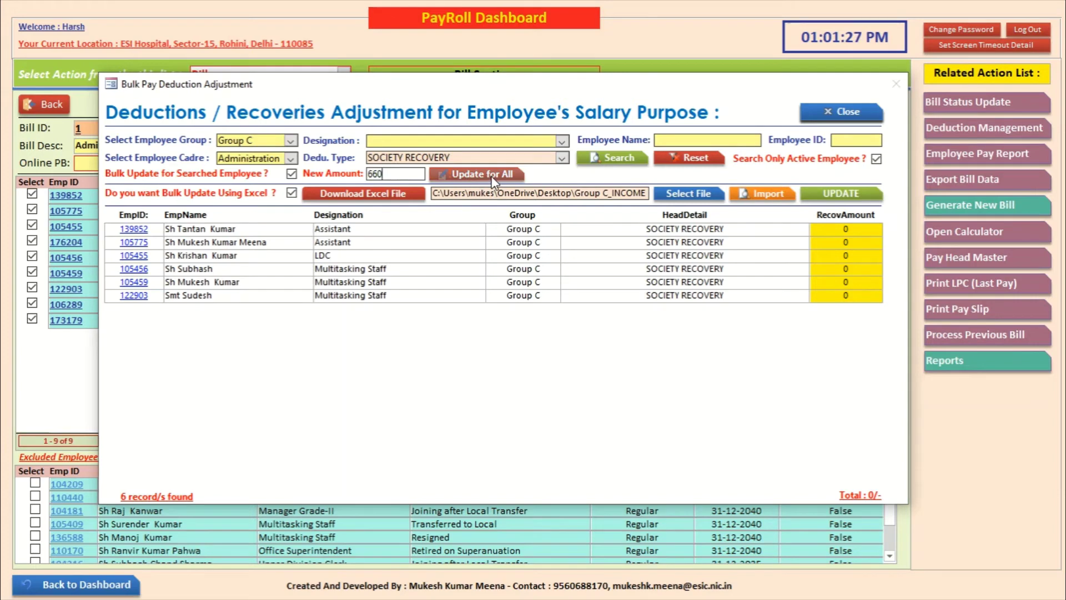
left_click(493, 180)
left_click(580, 349)
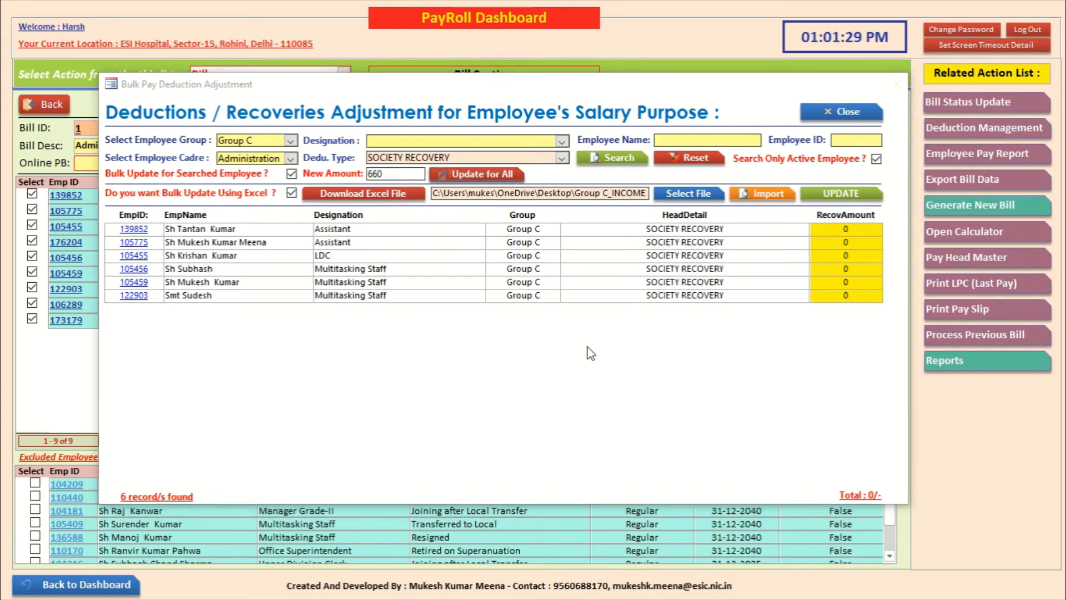
left_click(592, 350)
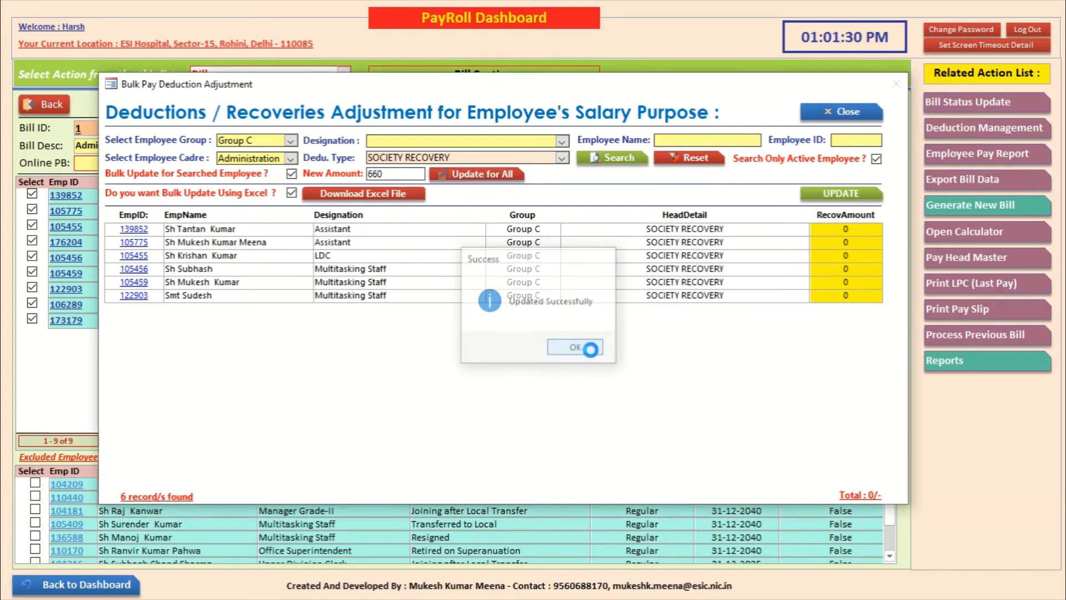
Step: Change the LDC employee's SOCIETY RECOVERY amount to 3520 and refresh the total
double_click(854, 256)
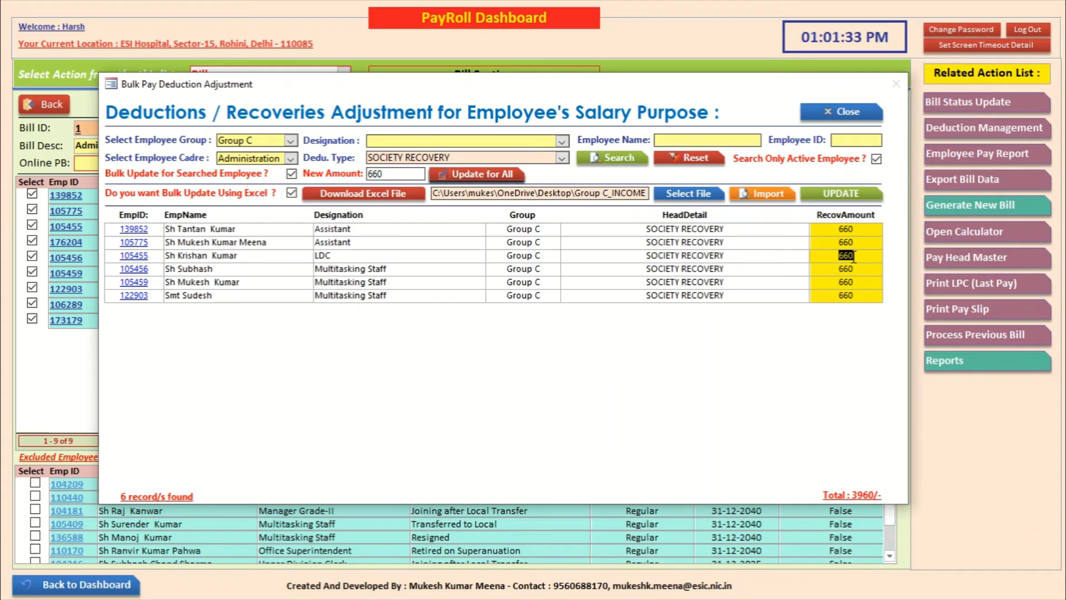
type("3520")
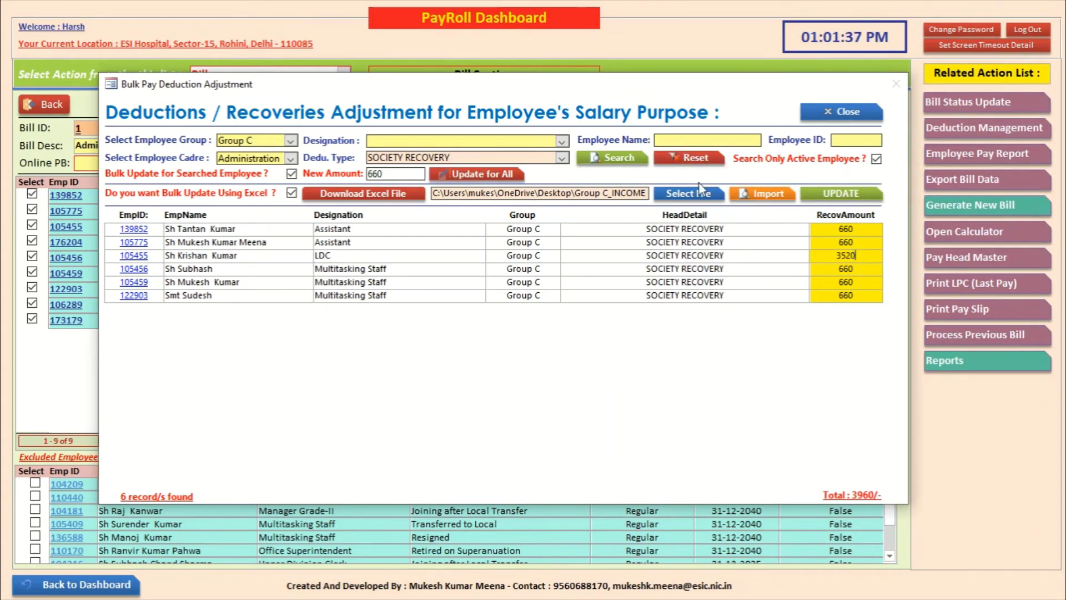
left_click(595, 161)
left_click_drag(675, 88, 649, 99)
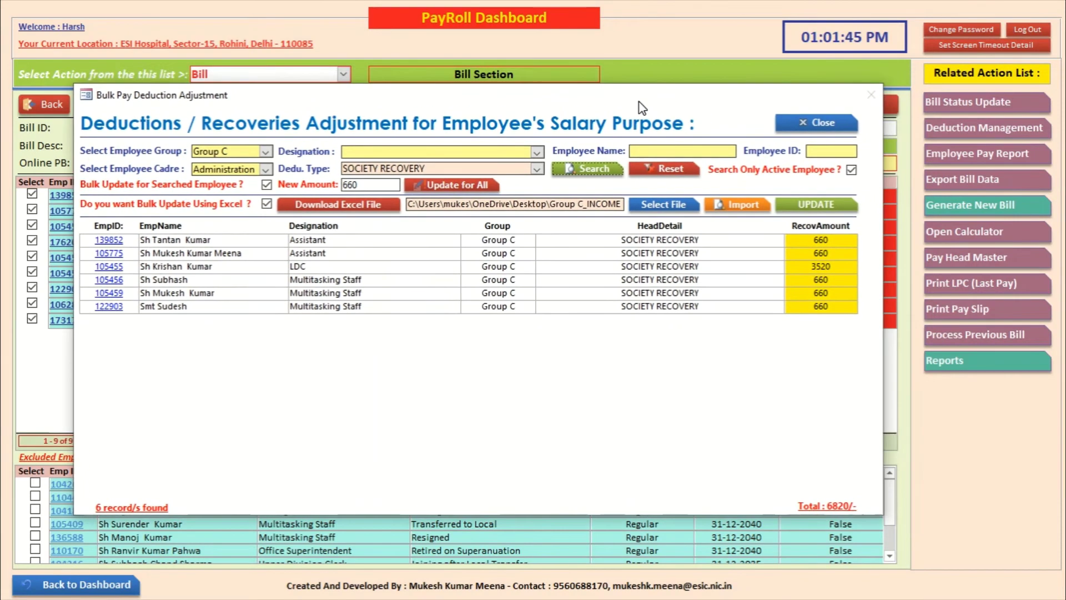
Step: Process the whole May-2020 Regular Pay Bill with 17% DA and 24% HRA
left_click(821, 122)
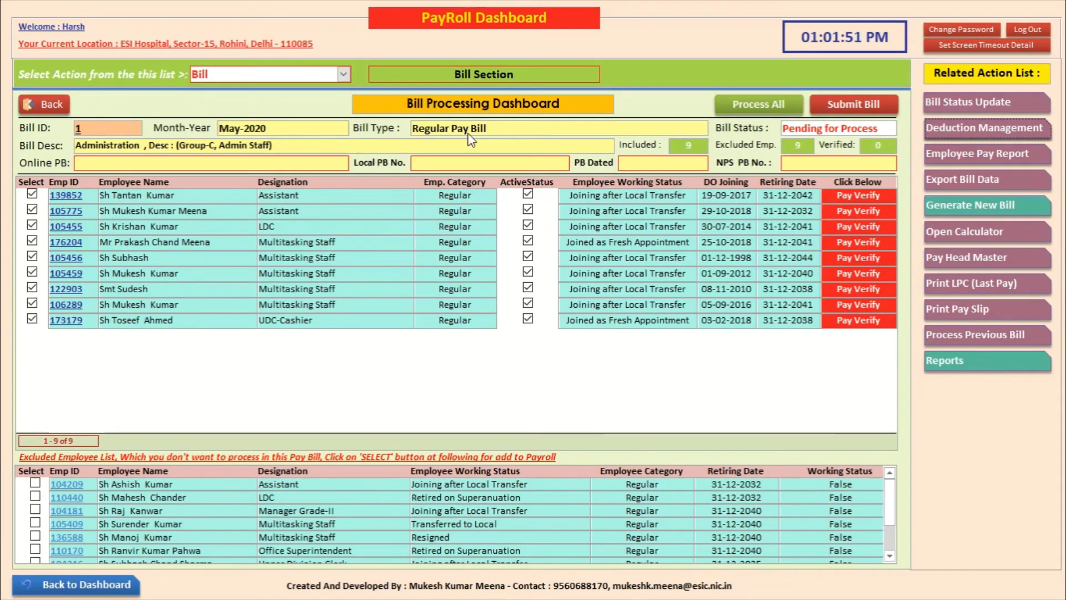
left_click(738, 103)
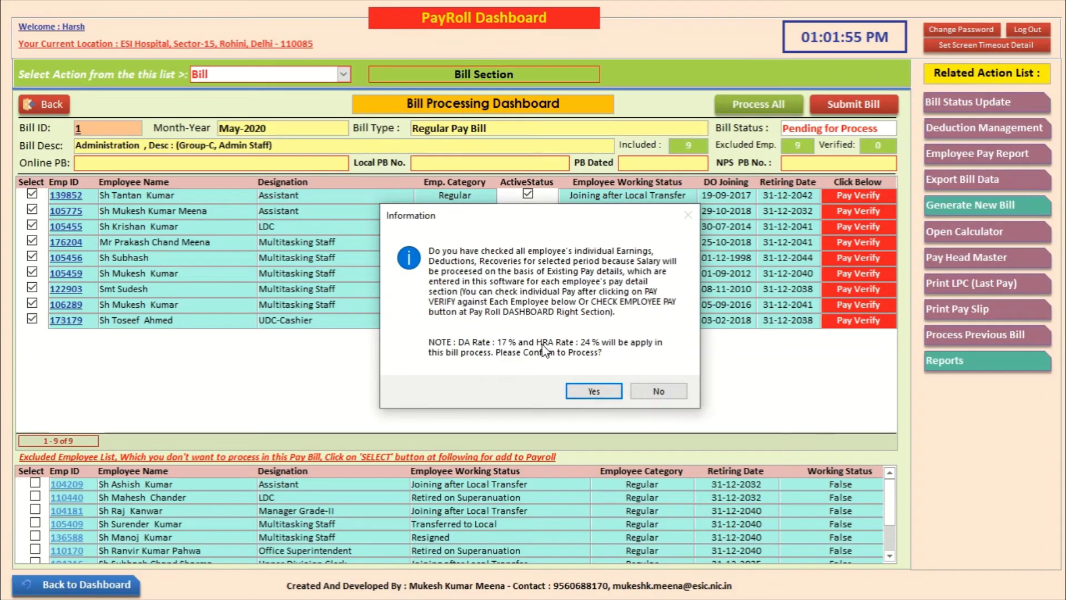
left_click(658, 390)
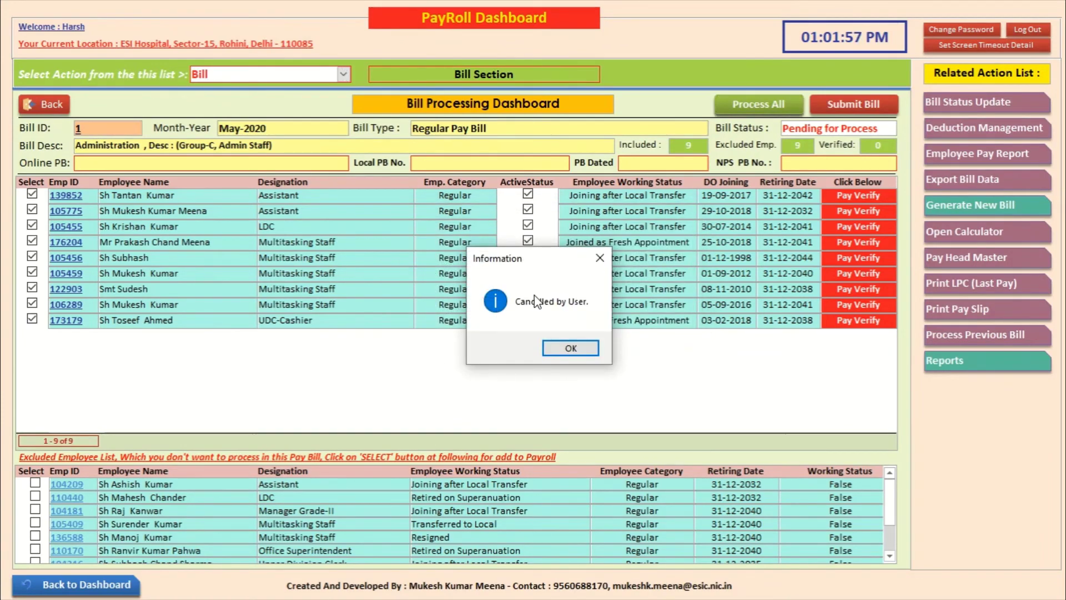
left_click(570, 349)
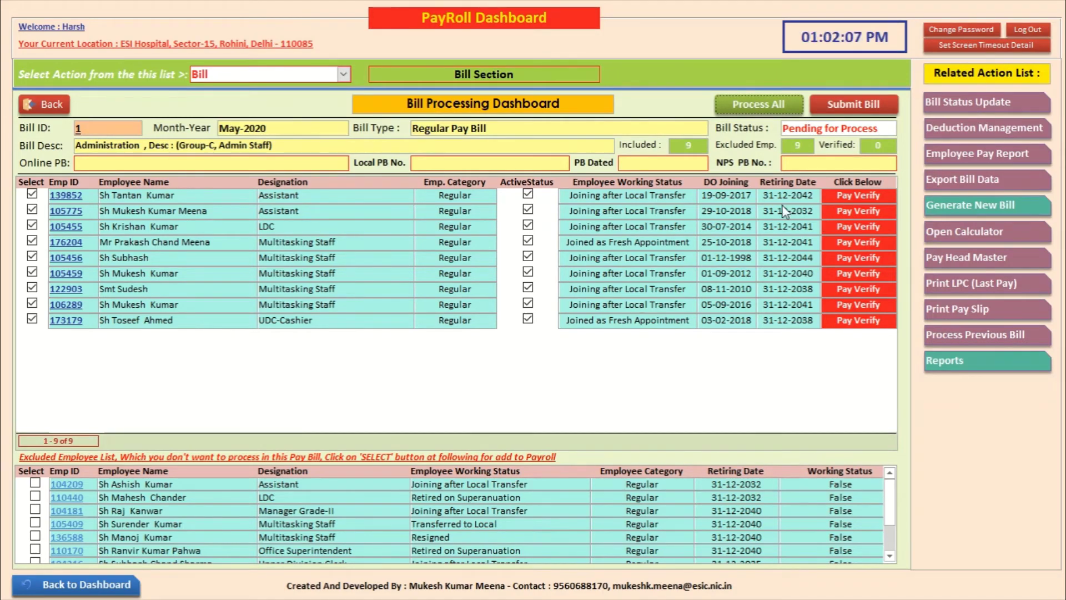
left_click(769, 101)
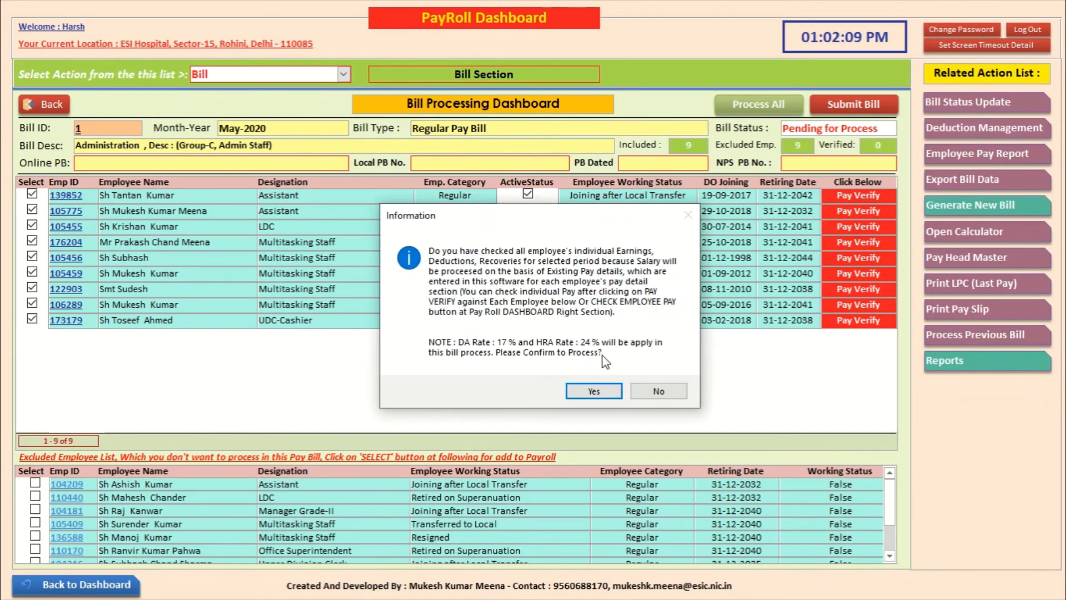
left_click(603, 390)
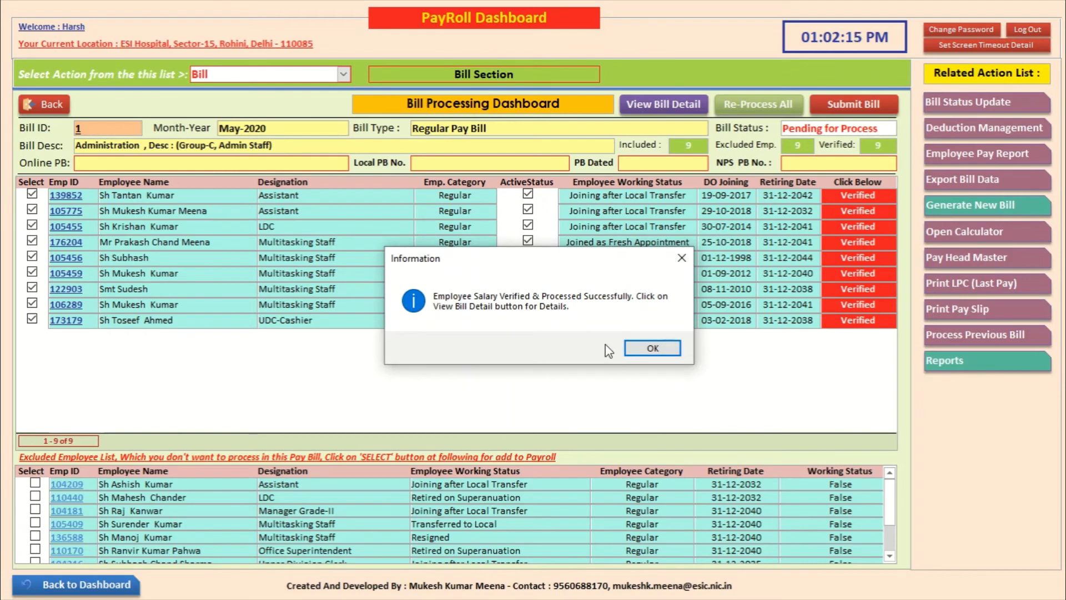
left_click(633, 348)
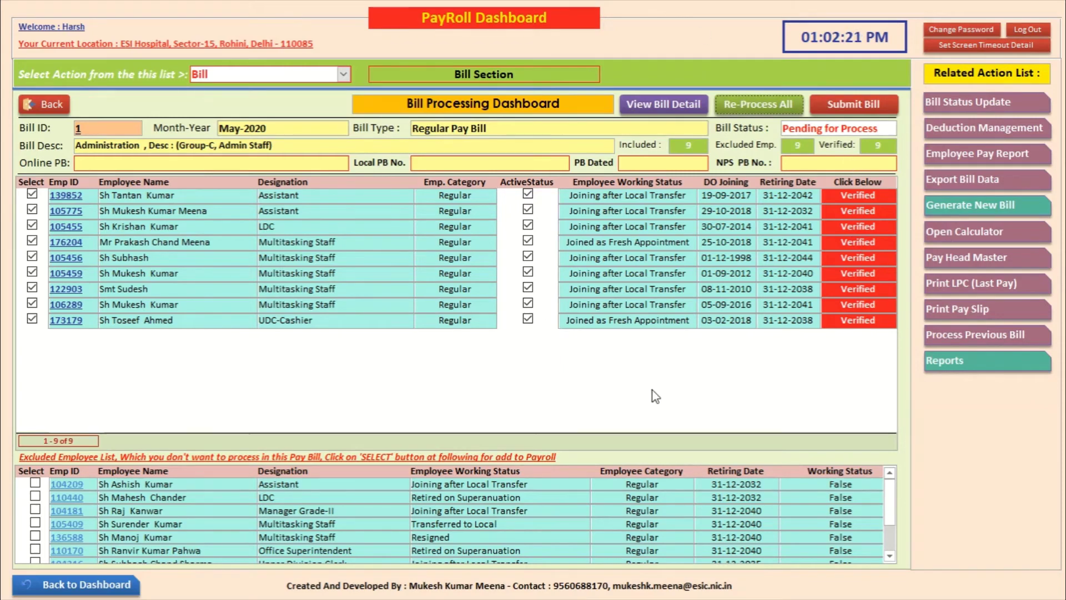
Step: Review bill 1's head-wise earning and deduction totals report, netting ₹3,02,488, then close it
left_click(642, 107)
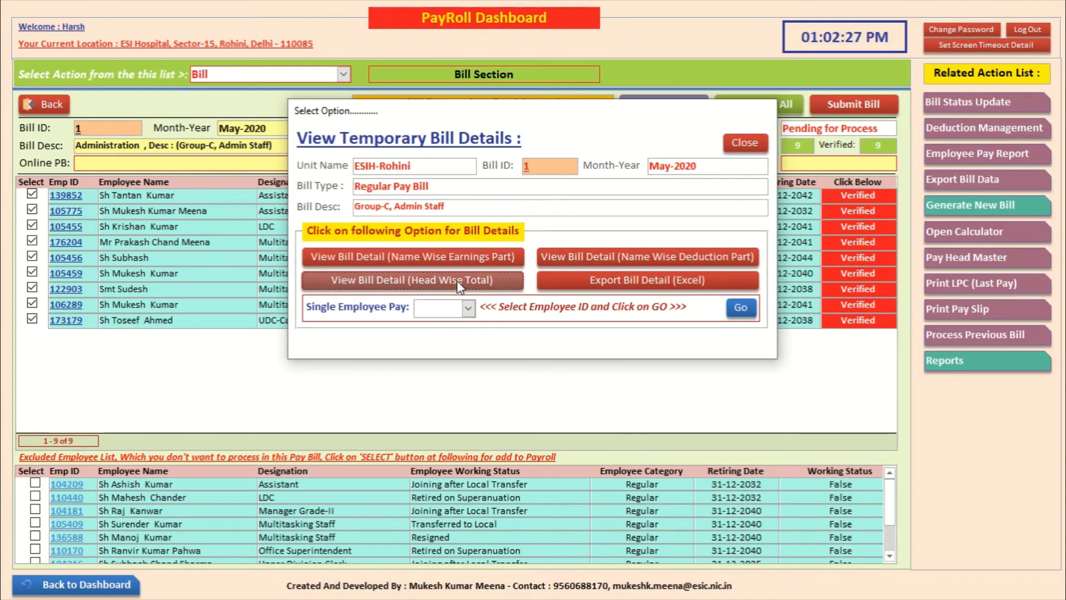
left_click(456, 281)
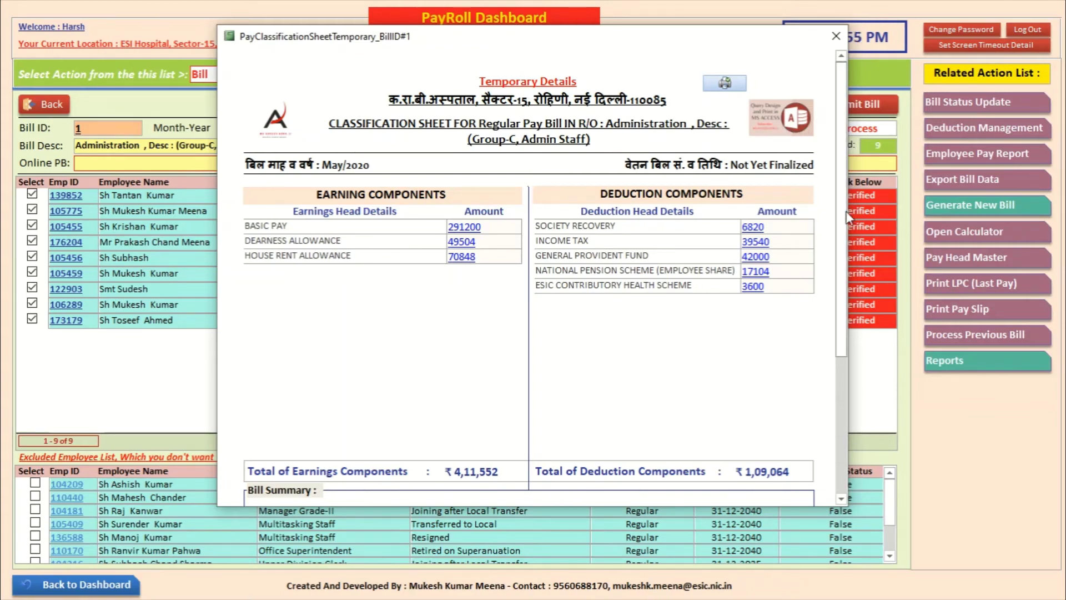
left_click_drag(844, 225, 846, 326)
scroll(756, 293, "up", 5)
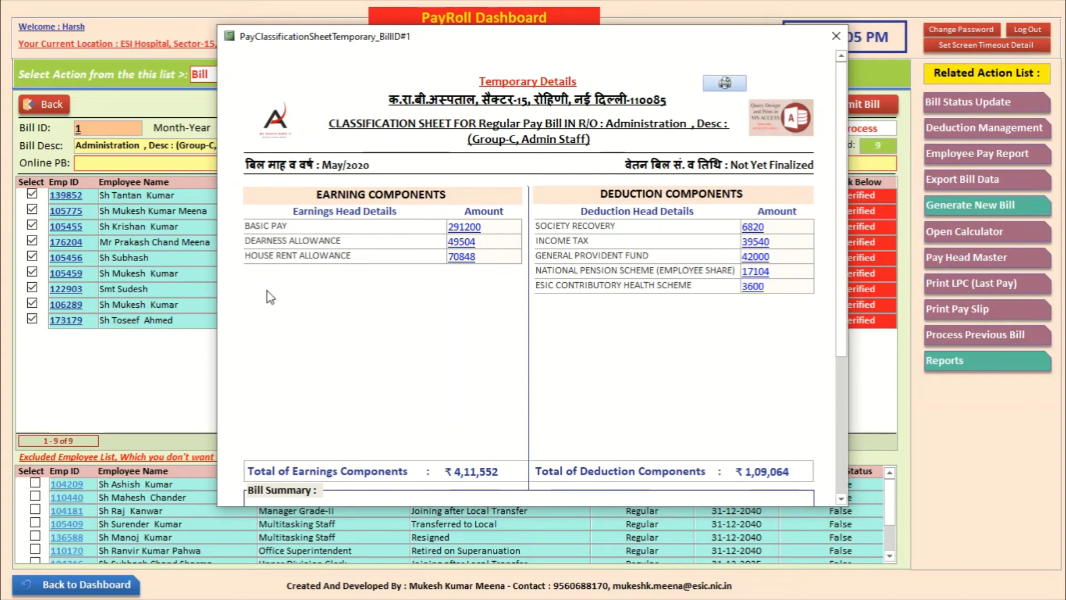
left_click(834, 38)
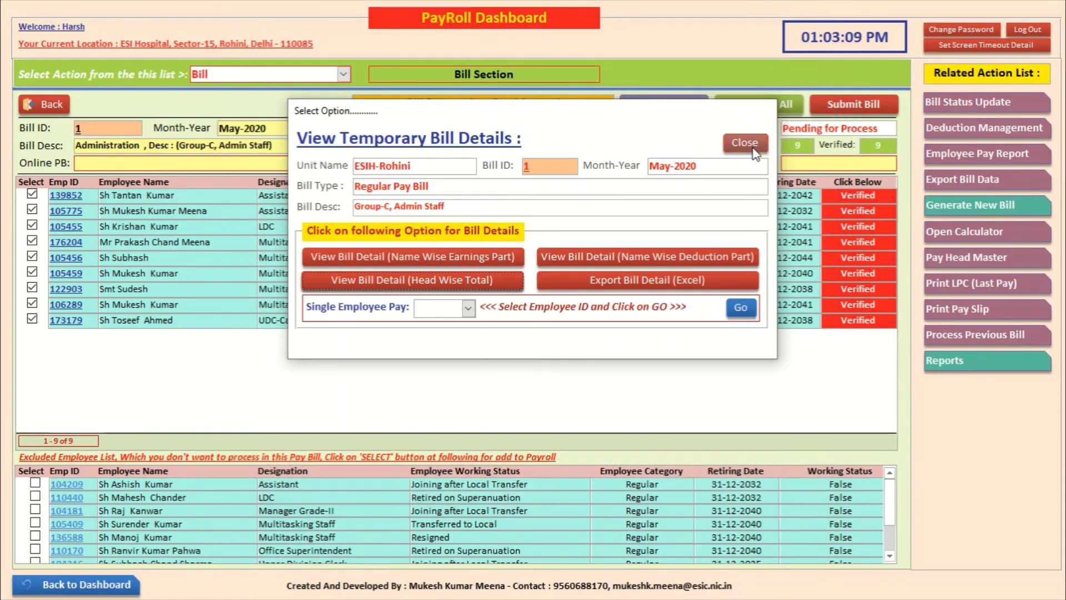
left_click(745, 143)
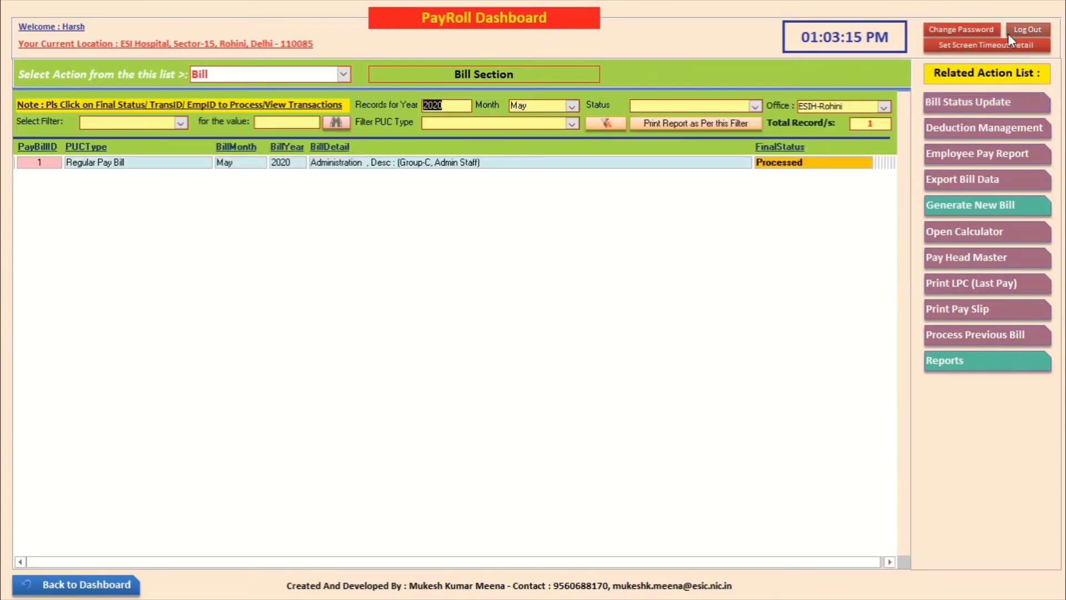
Step: Log in as admin and go to the User Management Dashboard's UserPanel section
left_click(1023, 31)
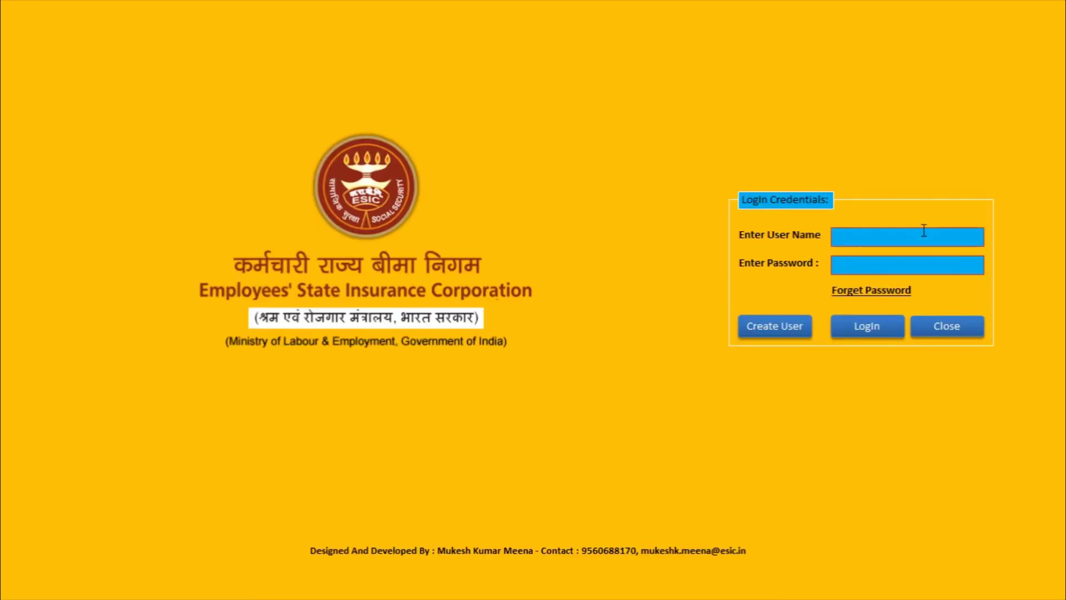
type("admin")
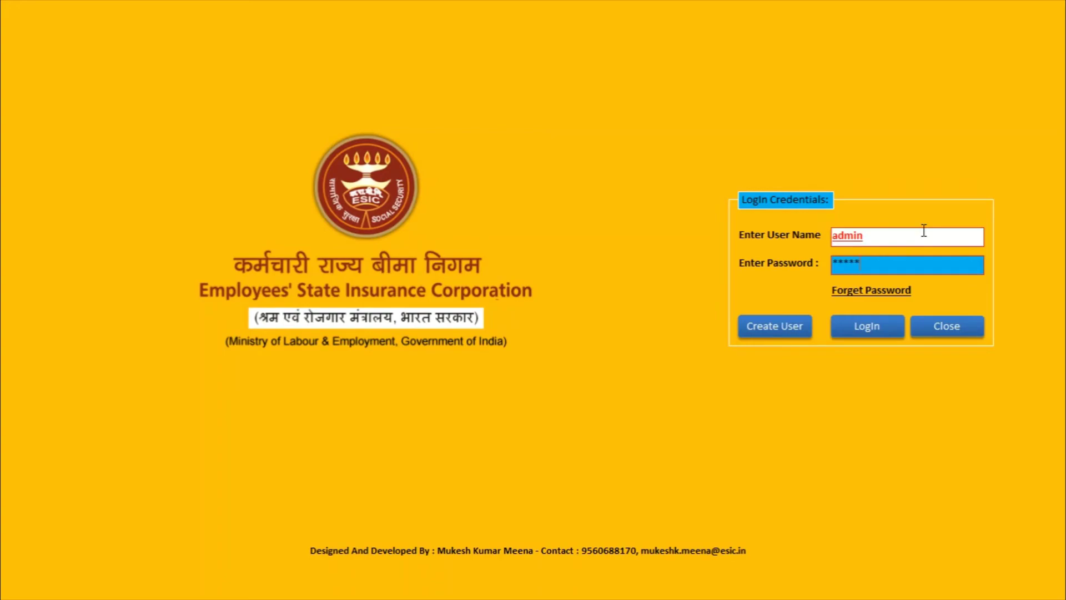
key("Return")
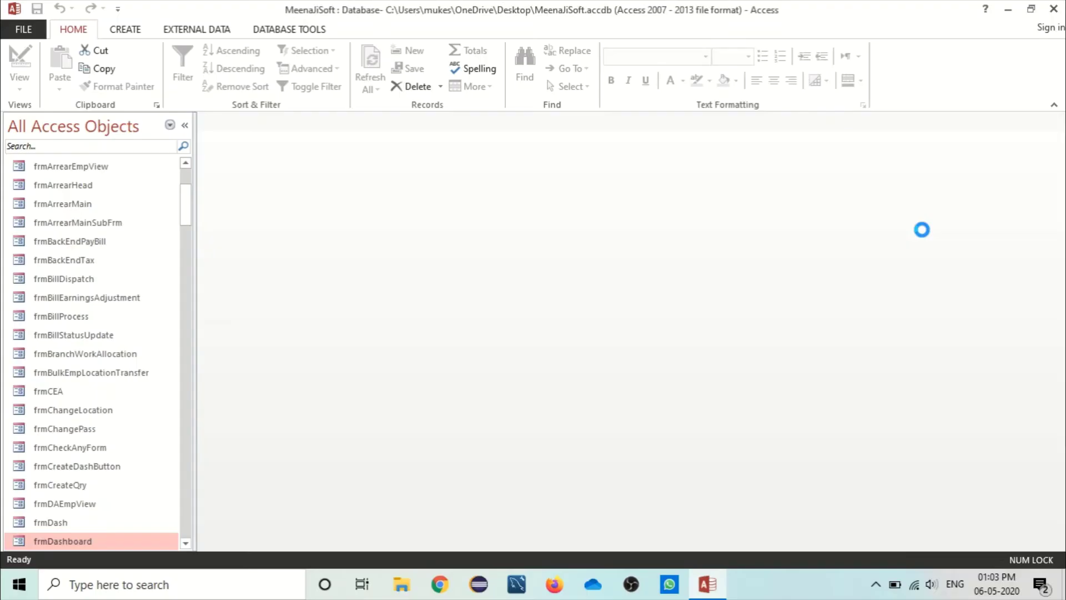
left_click(334, 195)
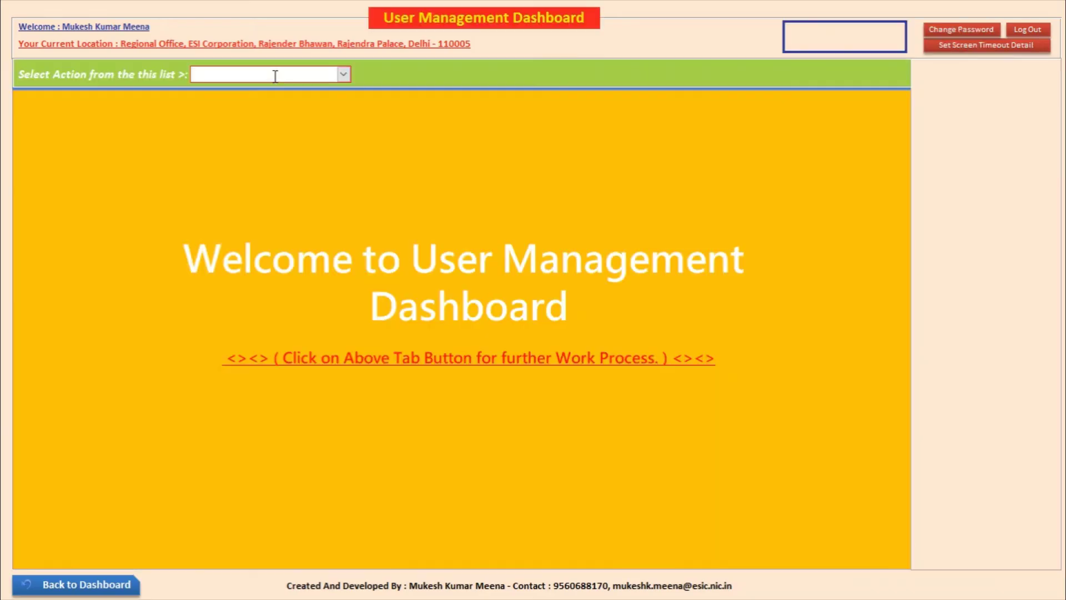
left_click(344, 75)
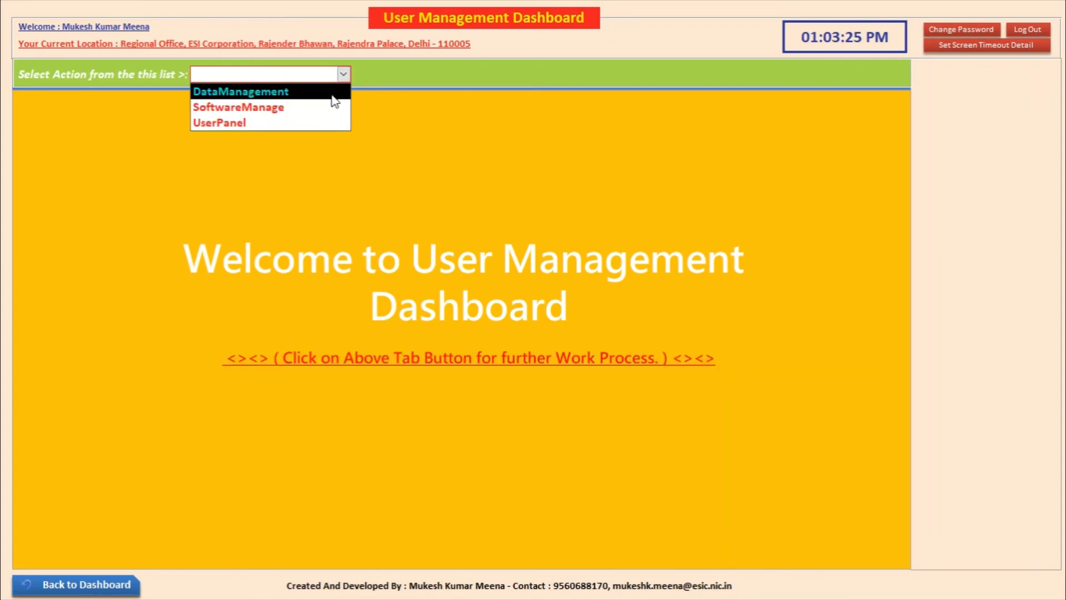
left_click(331, 123)
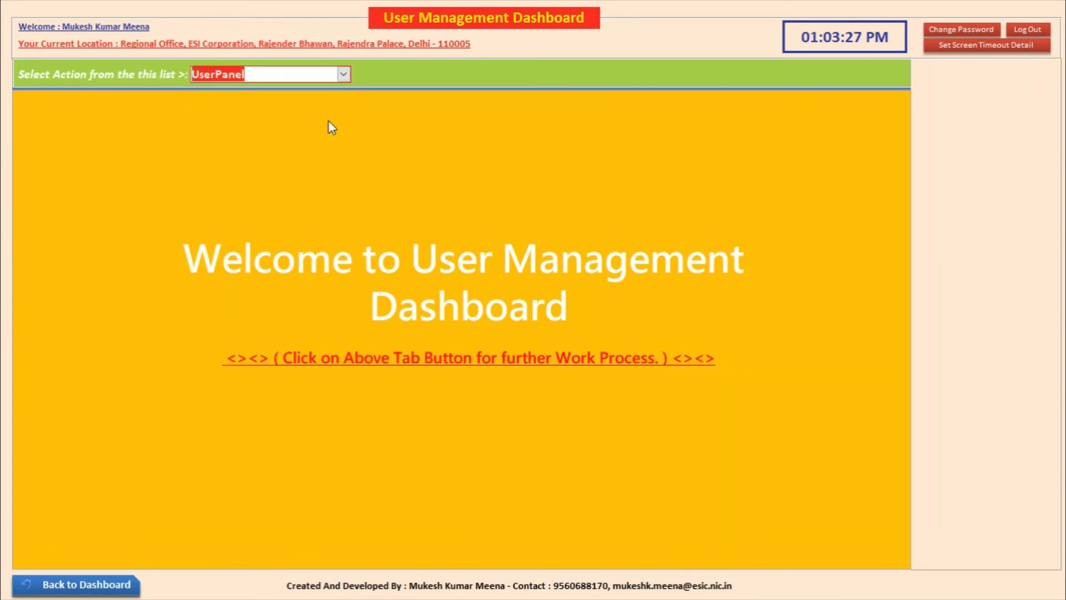
Step: Inspect employee 121212's allotted PayRoll Bill actions, then close both role panels
left_click(986, 268)
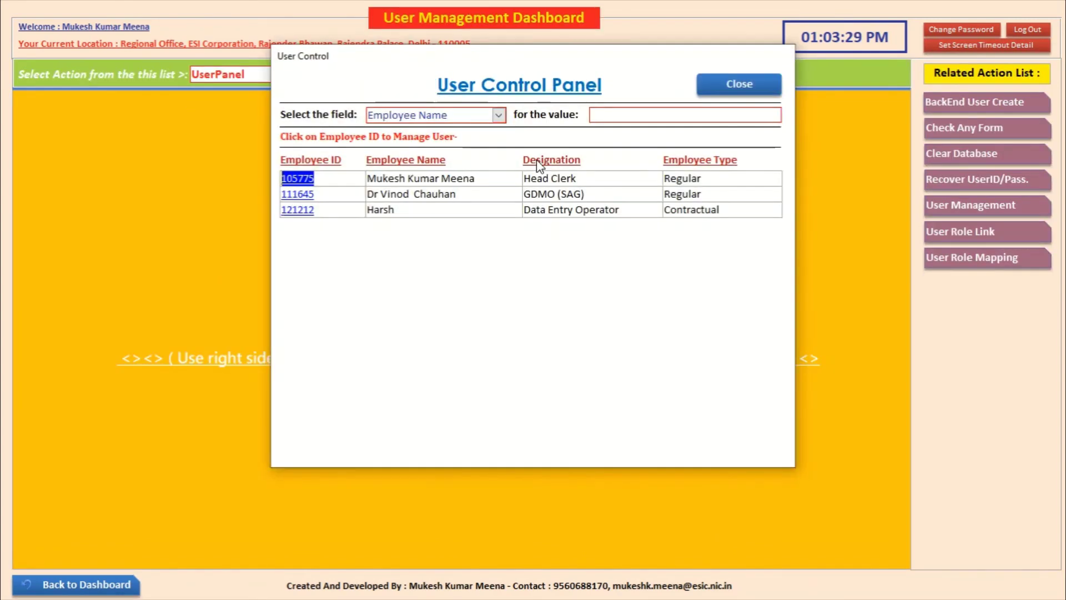
left_click(297, 210)
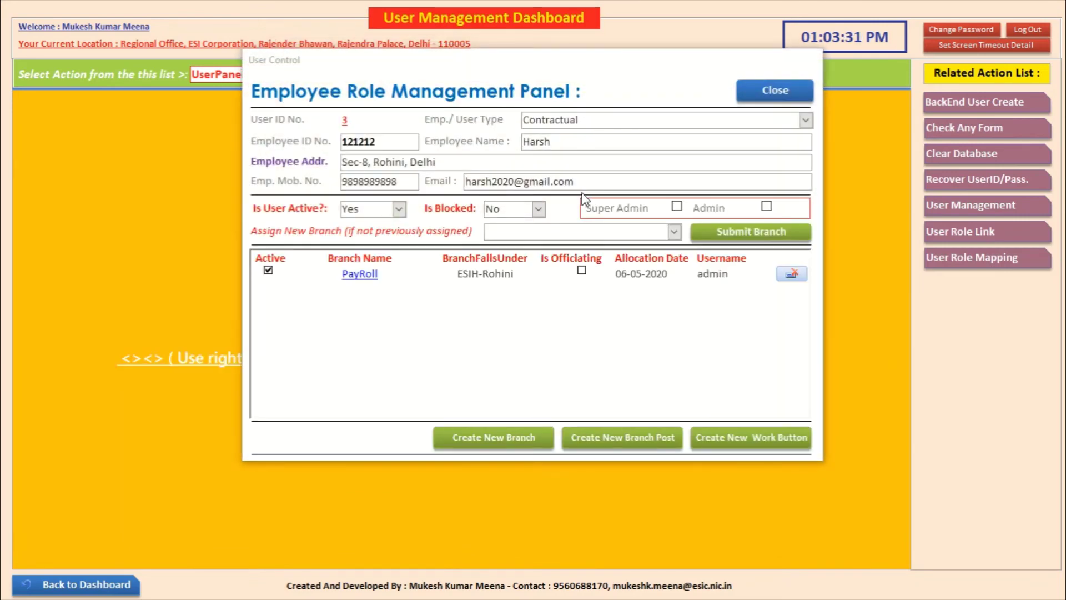
left_click(360, 274)
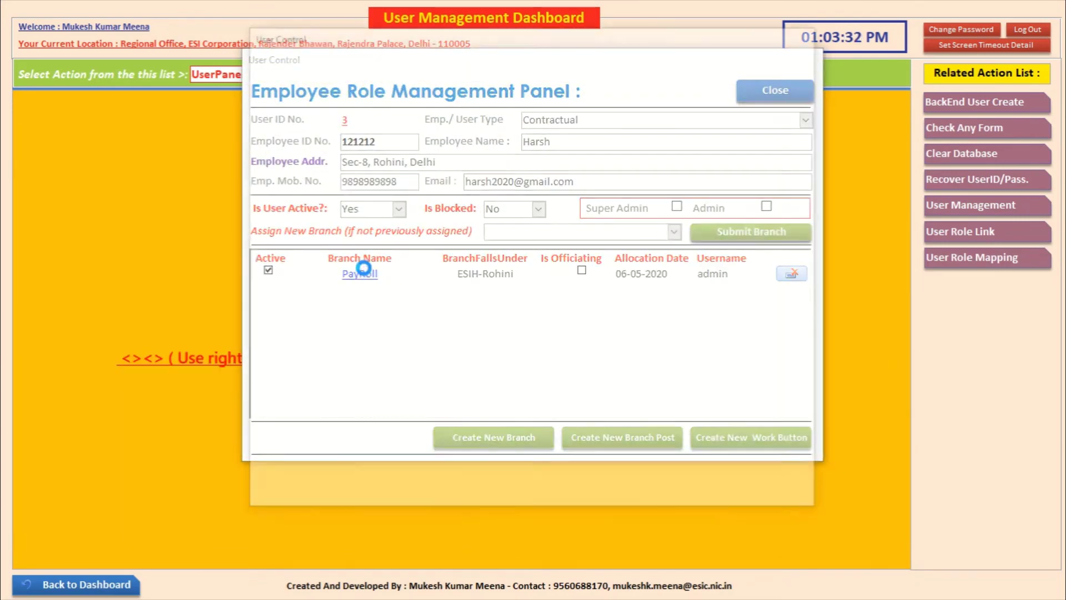
left_click(584, 186)
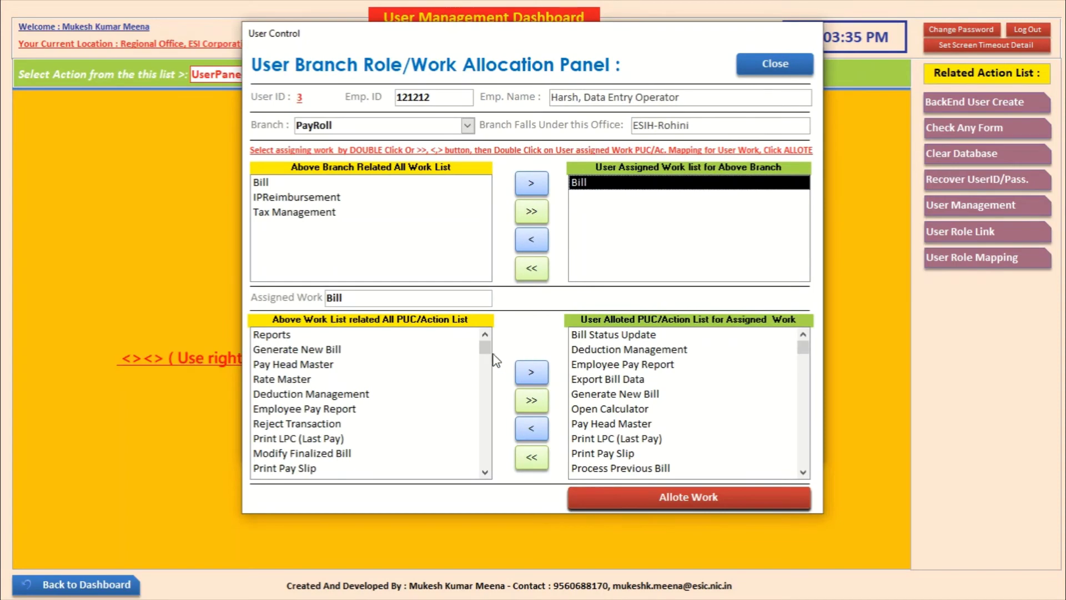
left_click_drag(484, 347, 442, 386)
scroll(441, 387, "down", 2)
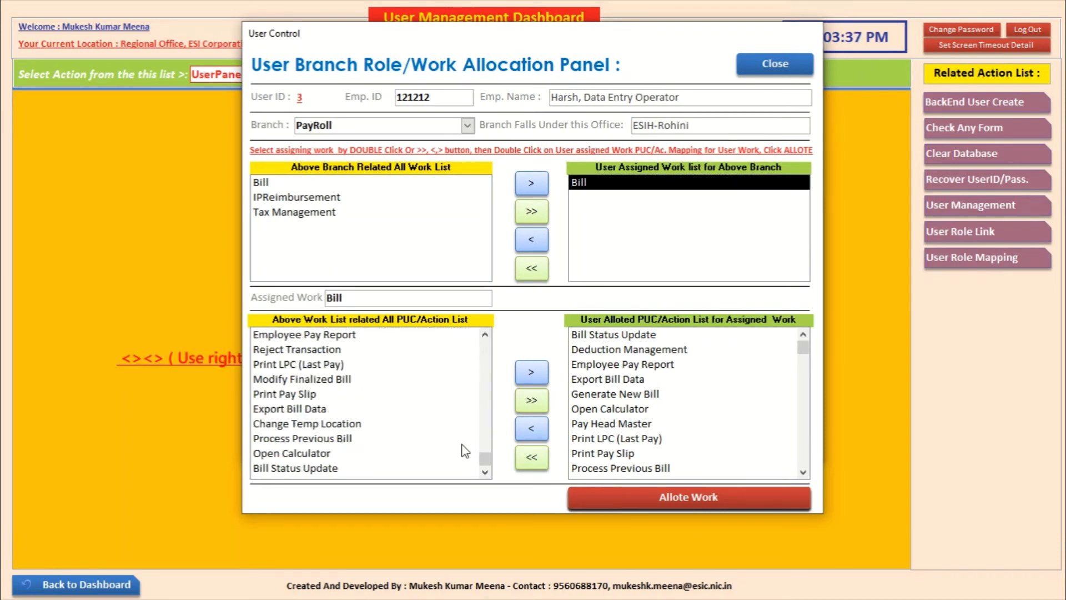
left_click(775, 62)
left_click(768, 94)
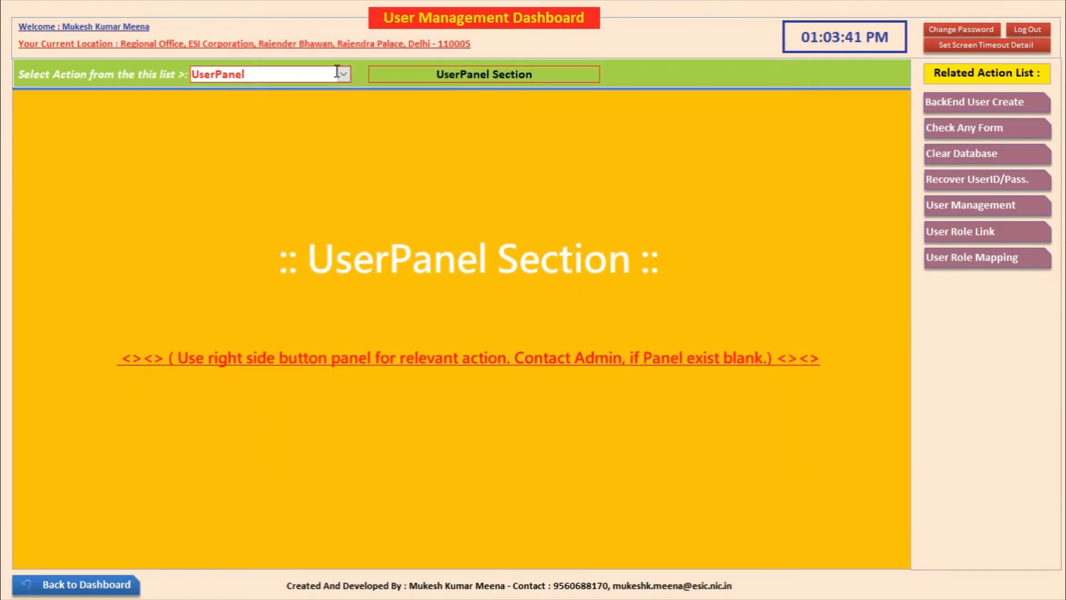
left_click(343, 75)
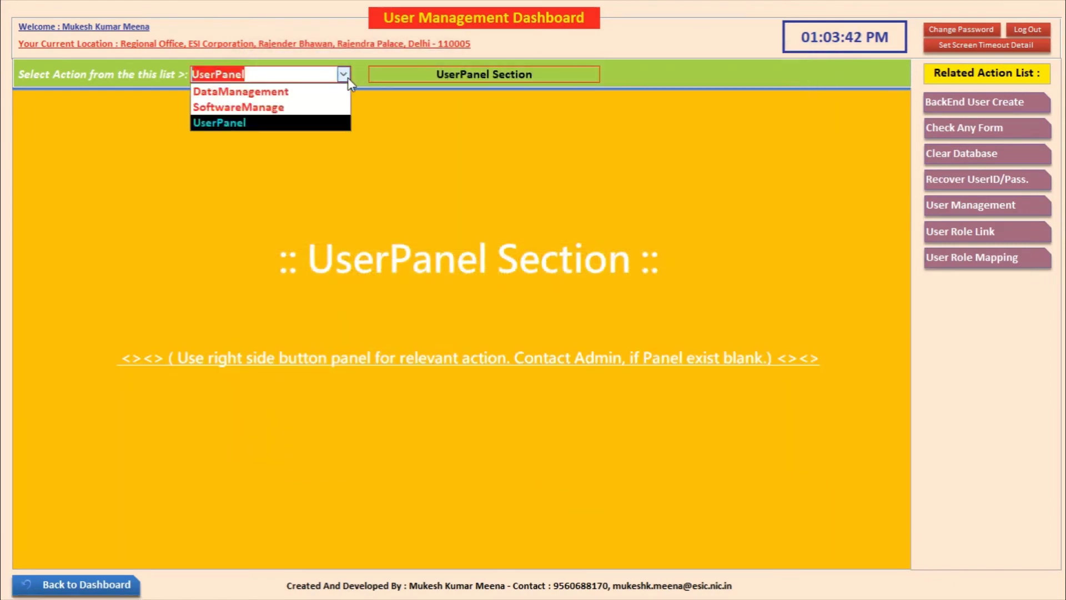
Step: In SoftwareManage, start a new Bill-page FormButton named Deduction Other Manage
left_click(333, 109)
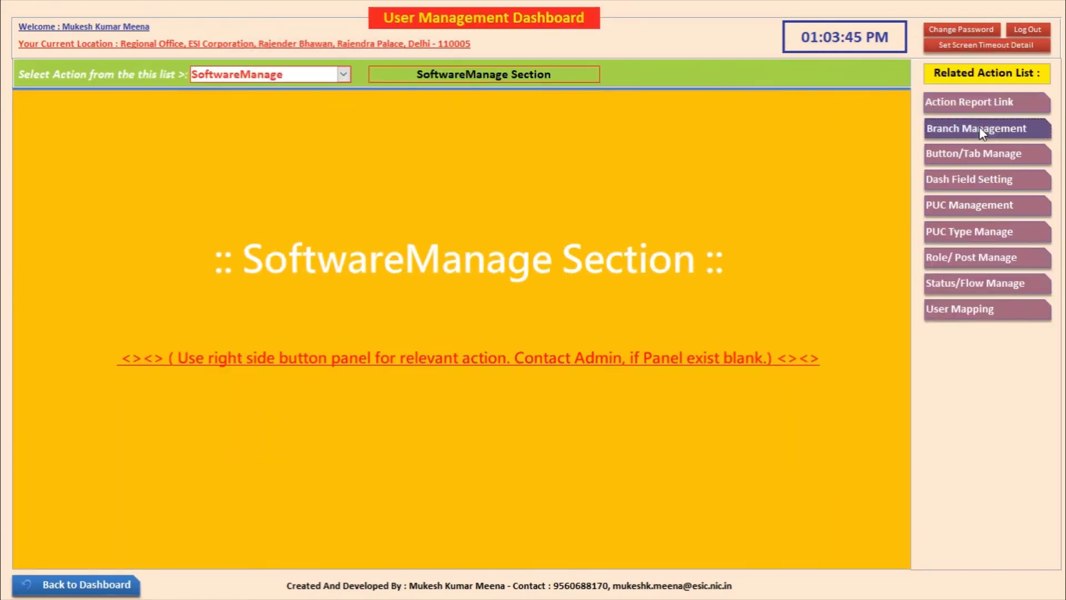
left_click(978, 128)
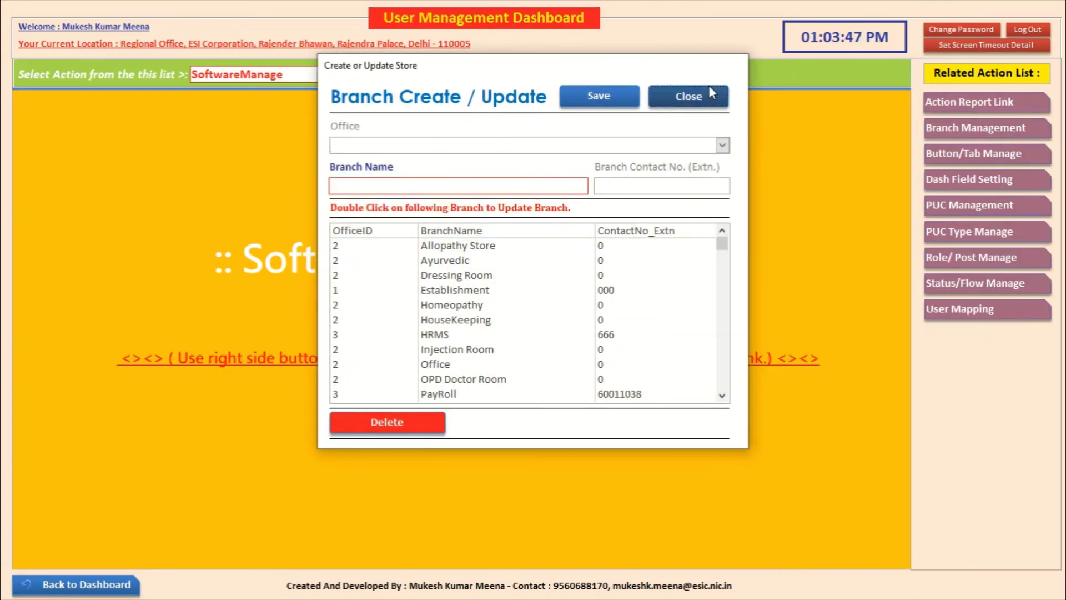
left_click(720, 102)
left_click(962, 154)
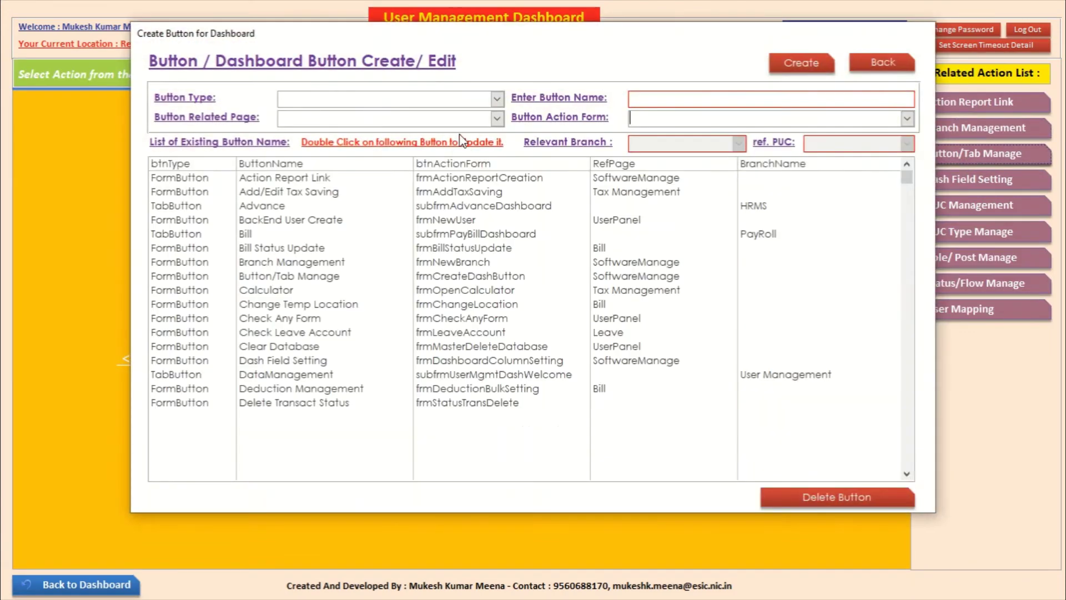
left_click(497, 99)
left_click(487, 115)
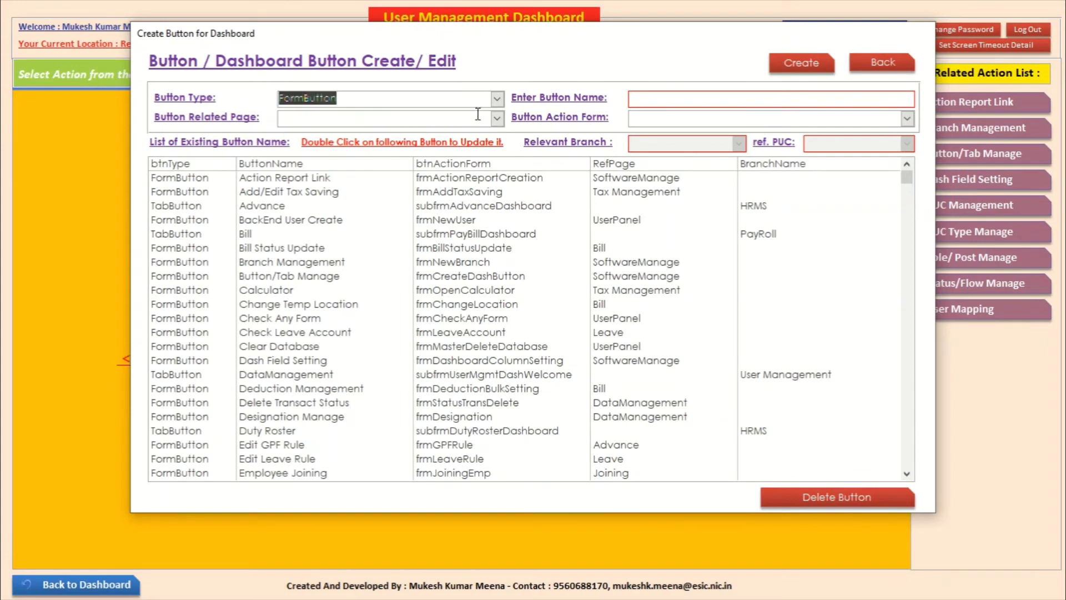
left_click(477, 119)
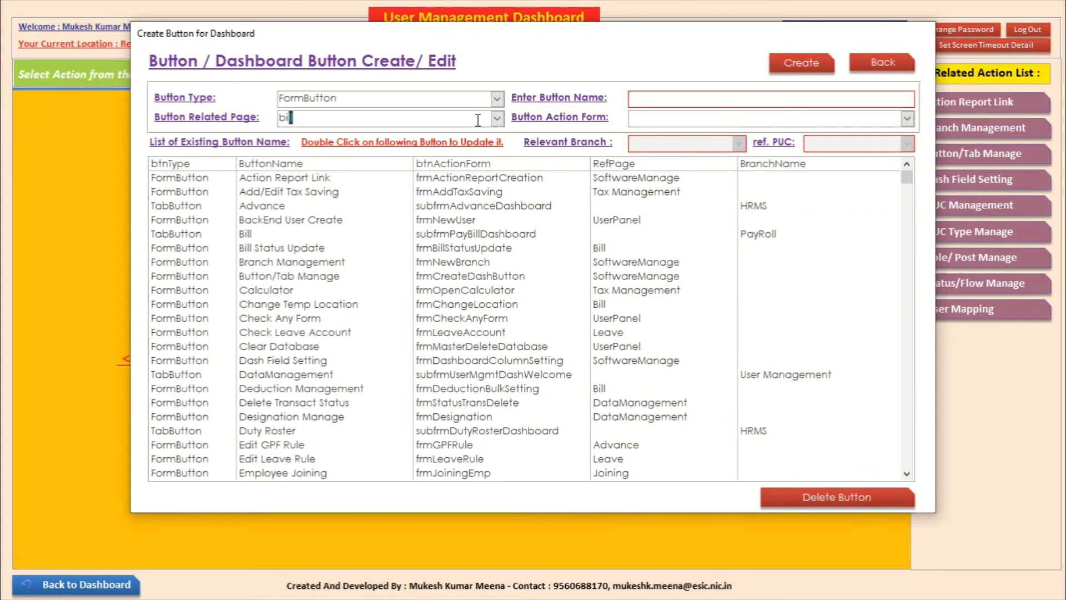
left_click(684, 101)
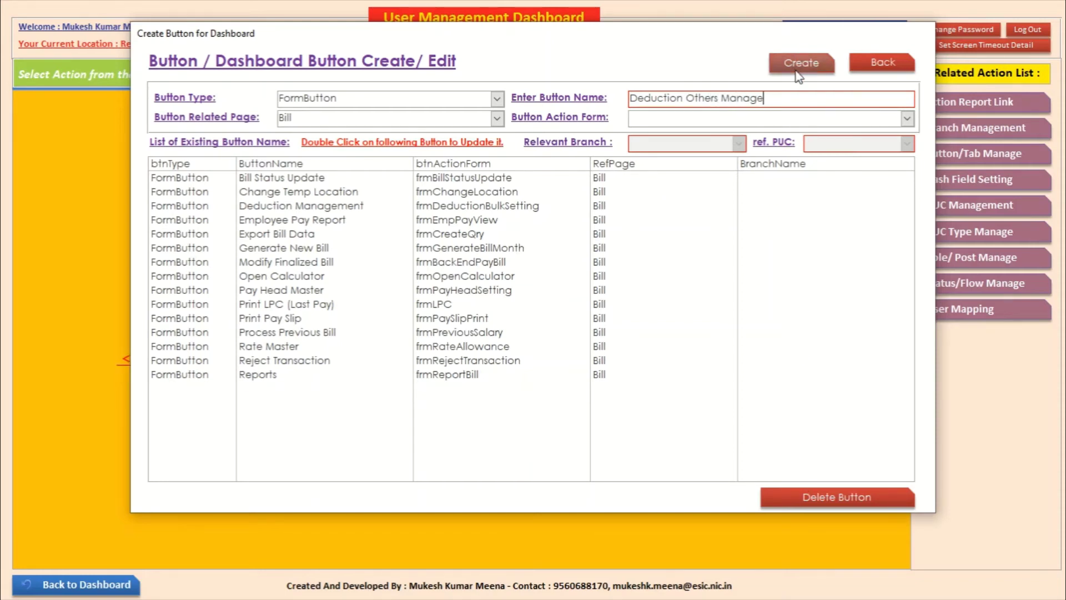
Step: Set its action form to frmDeductionOtherSetting and create the button within the 22-character name limit
left_click(907, 118)
type("frmDeductionOtherSetting")
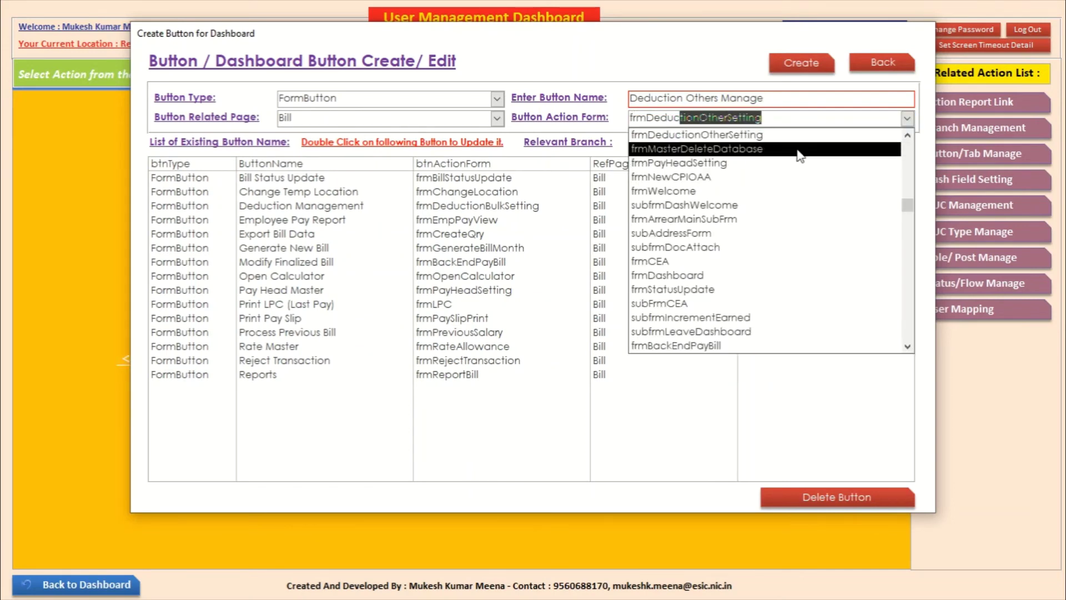
left_click(776, 133)
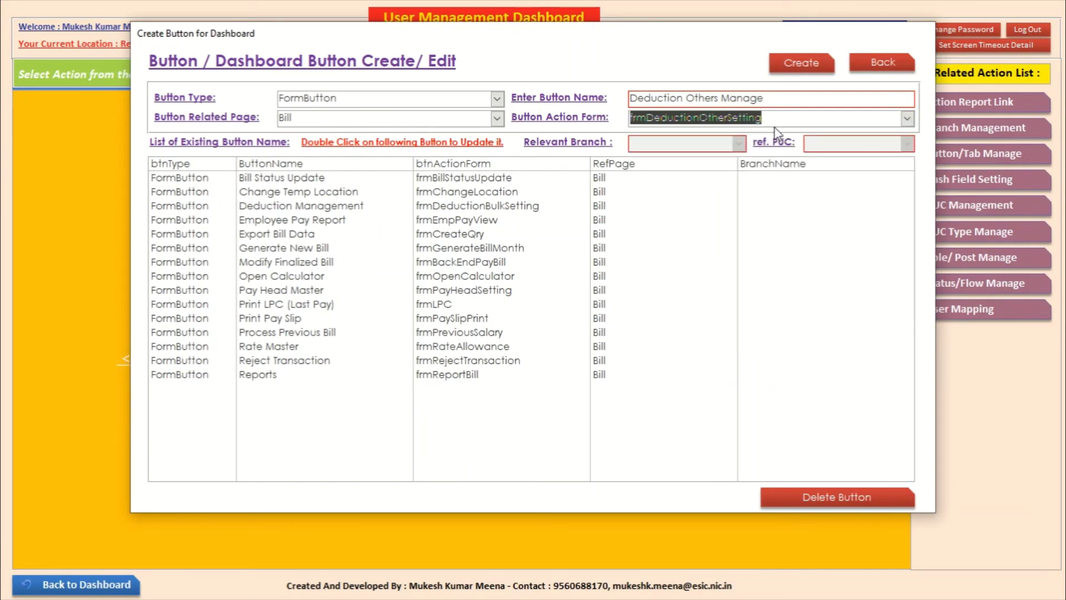
left_click(799, 63)
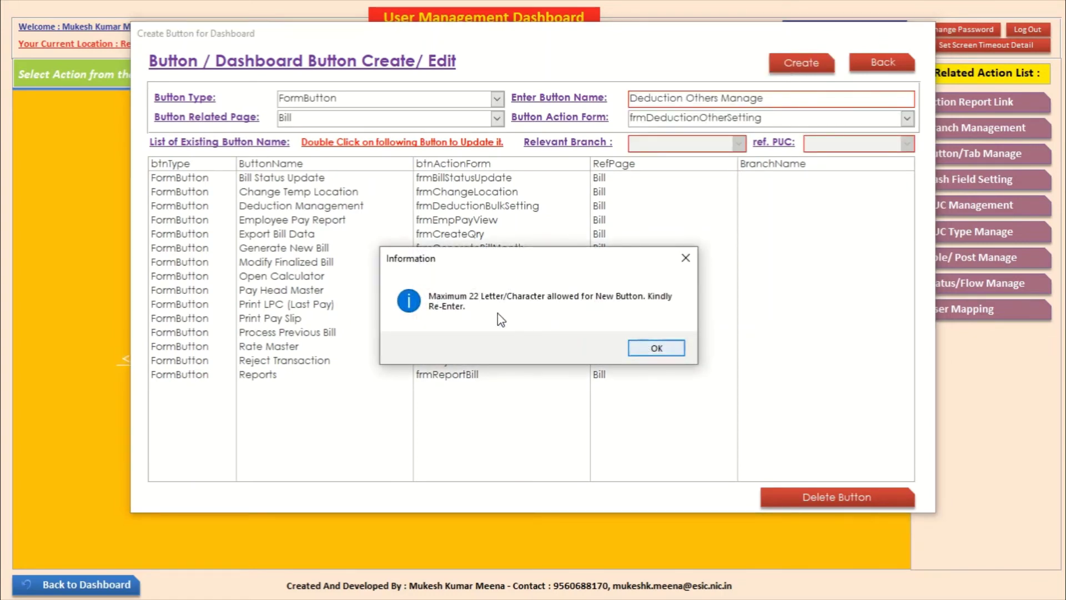
left_click(681, 353)
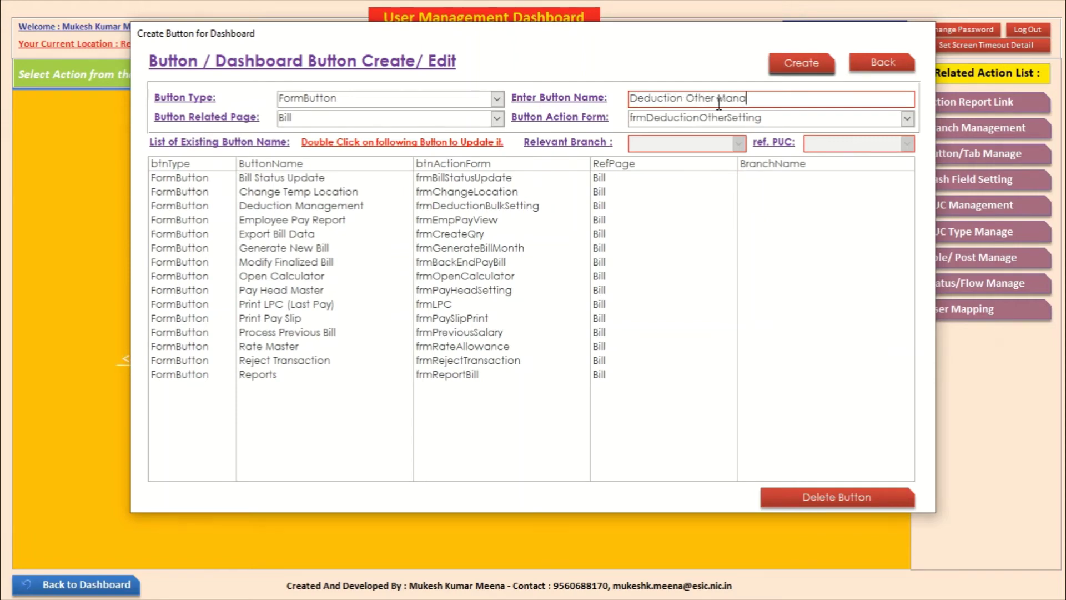
left_click(806, 65)
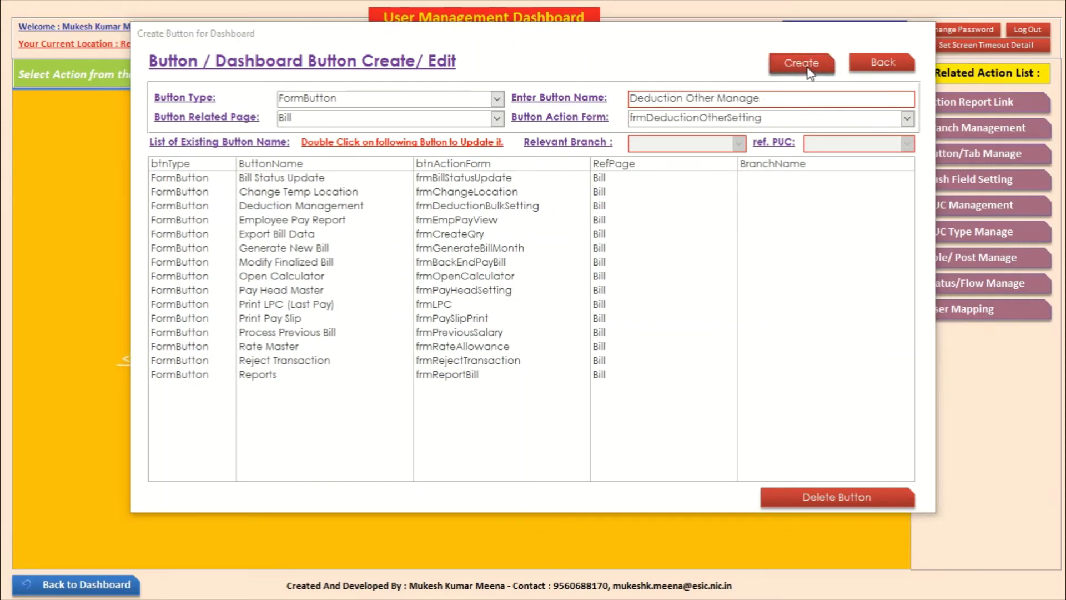
left_click(658, 348)
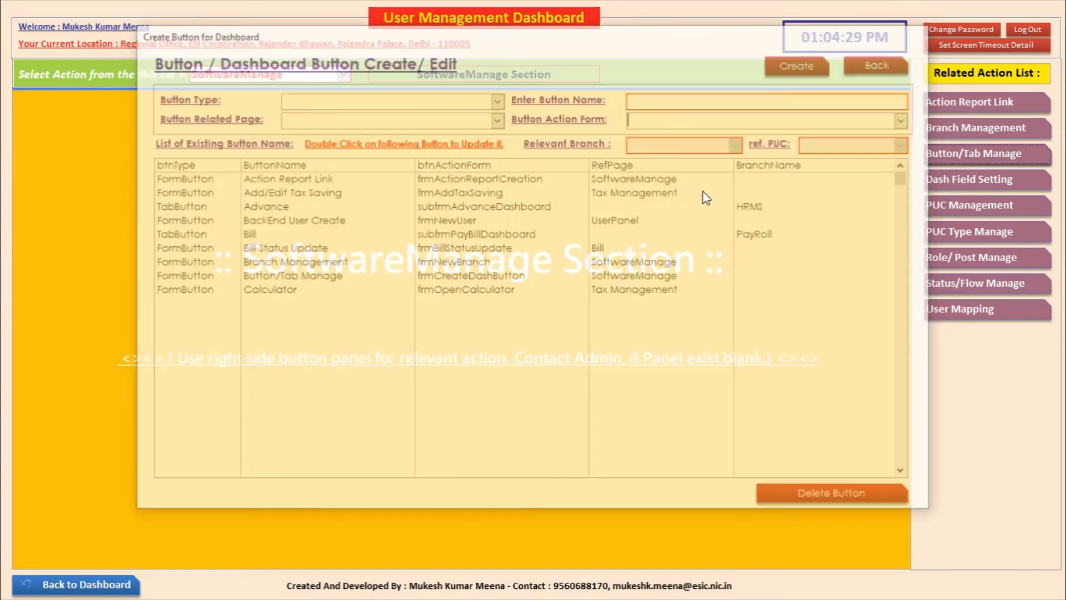
Step: Open employee 121212's PayRoll Bill work allocation action lists
left_click(871, 56)
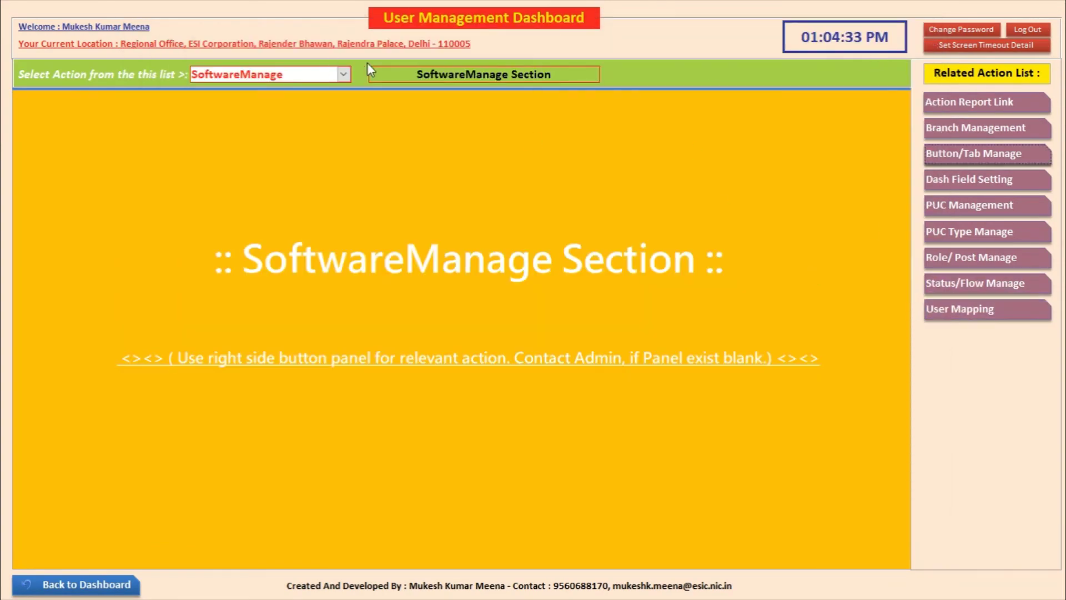
left_click(950, 318)
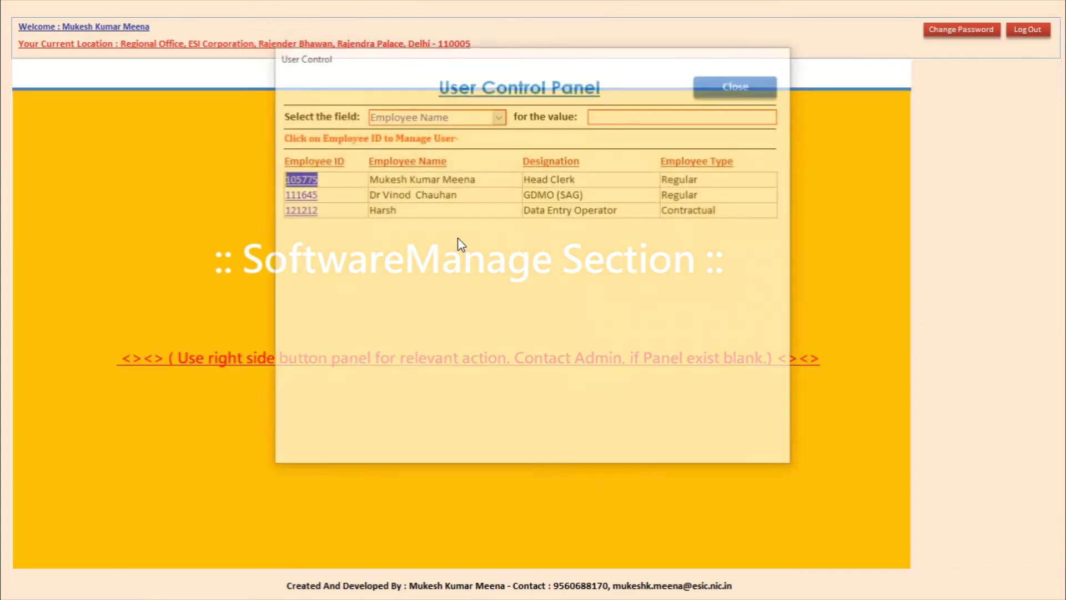
left_click(300, 210)
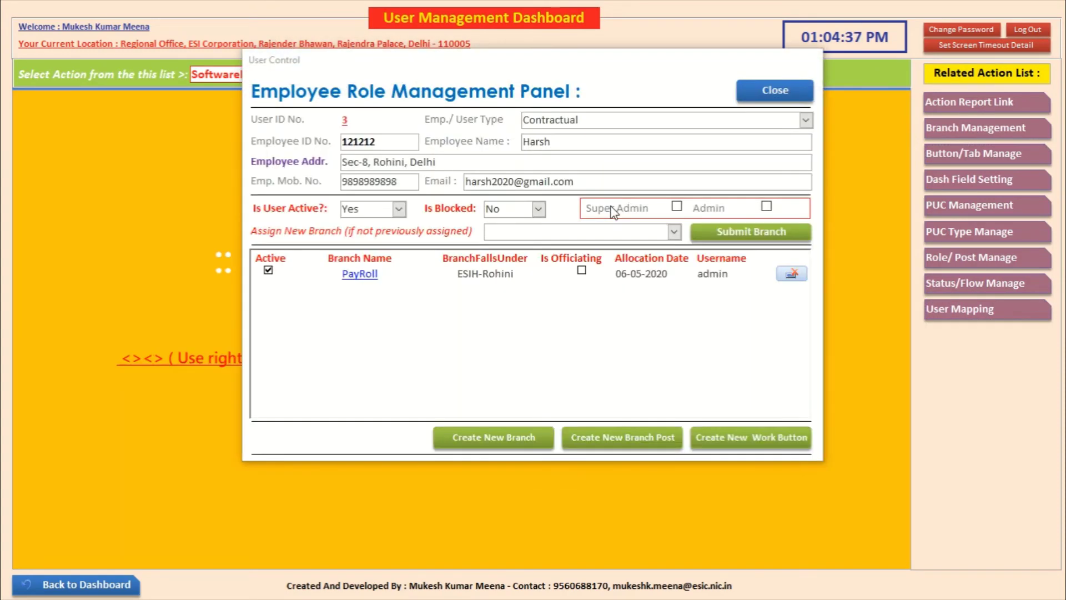
left_click(359, 273)
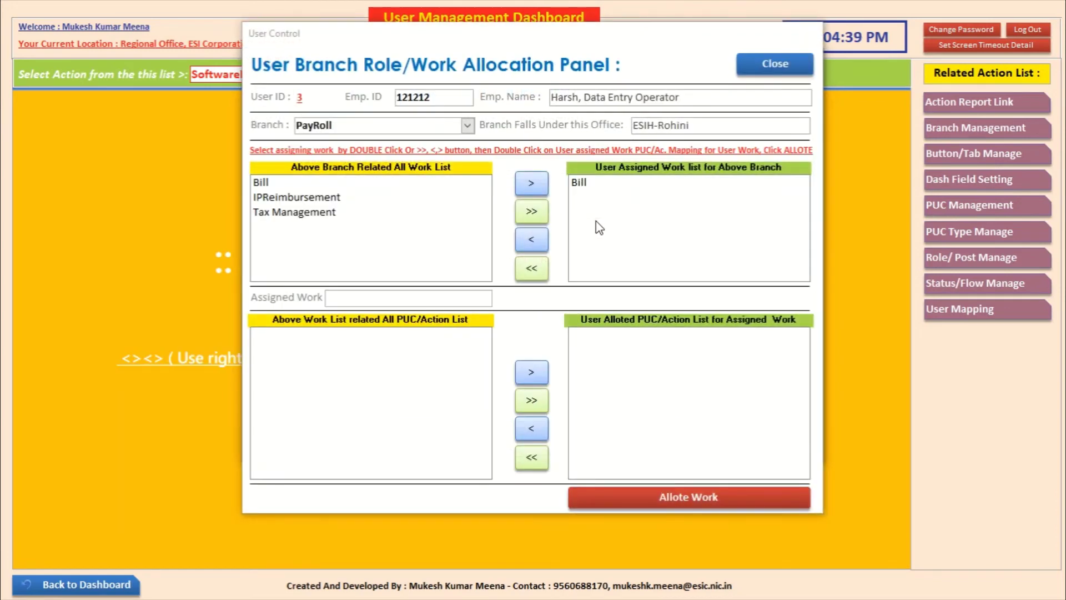
left_click(580, 183)
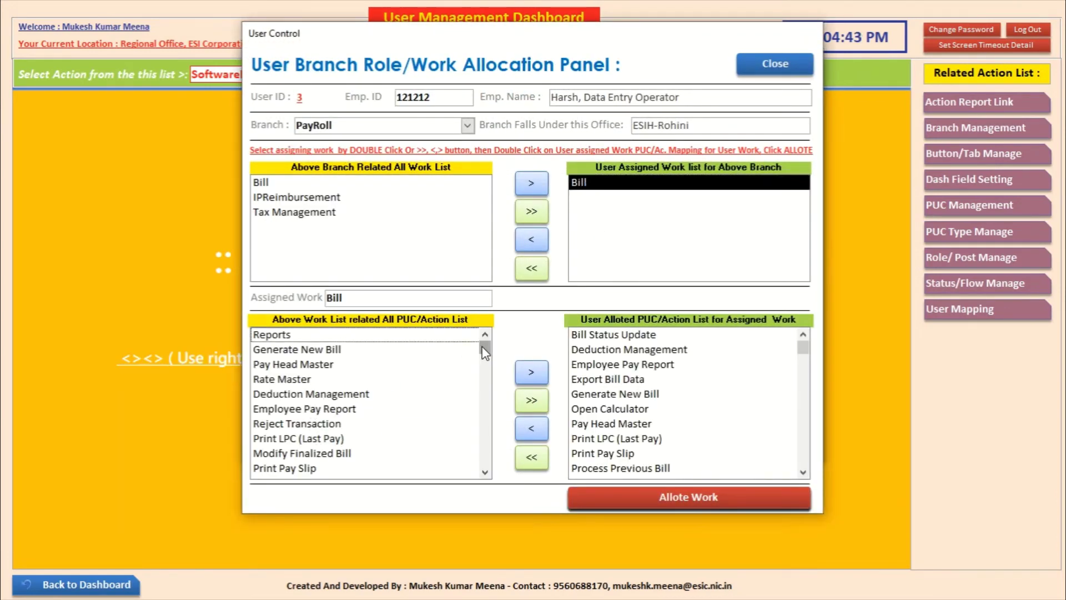
scroll(482, 365, "down", 2)
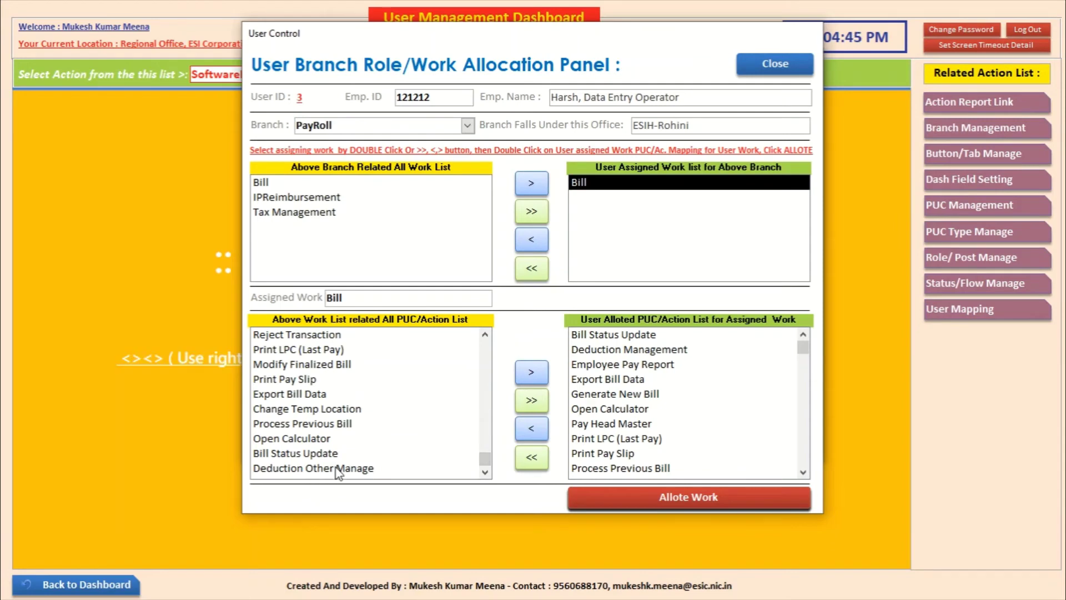
Step: Allot the Deduction Other Manage action to the employee and close both role panels
left_click(336, 469)
left_click(653, 502)
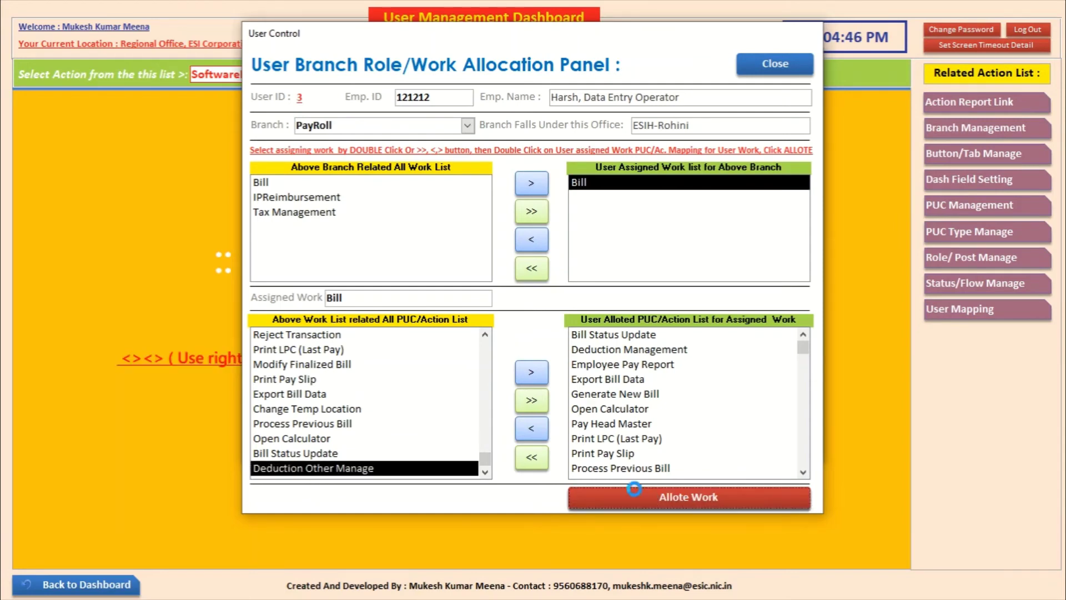
left_click(573, 348)
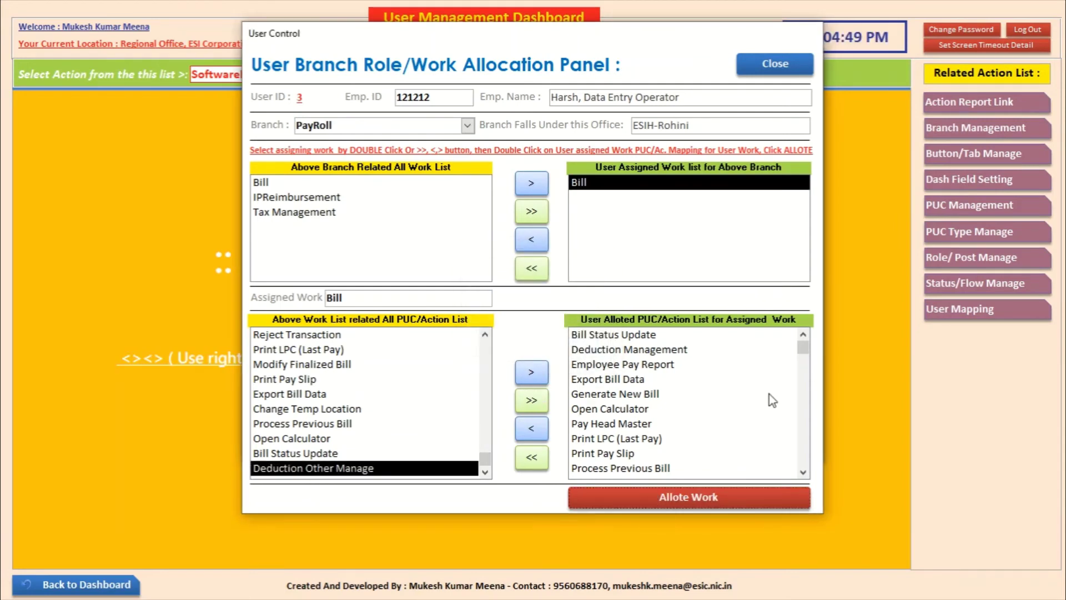
left_click_drag(805, 348, 805, 441)
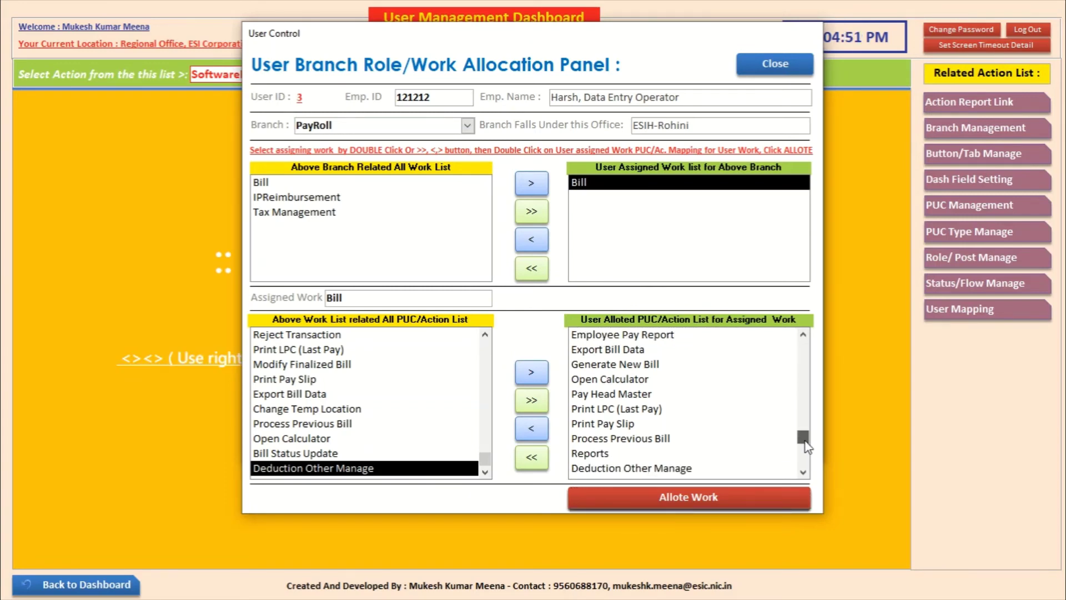
left_click(775, 61)
left_click(799, 95)
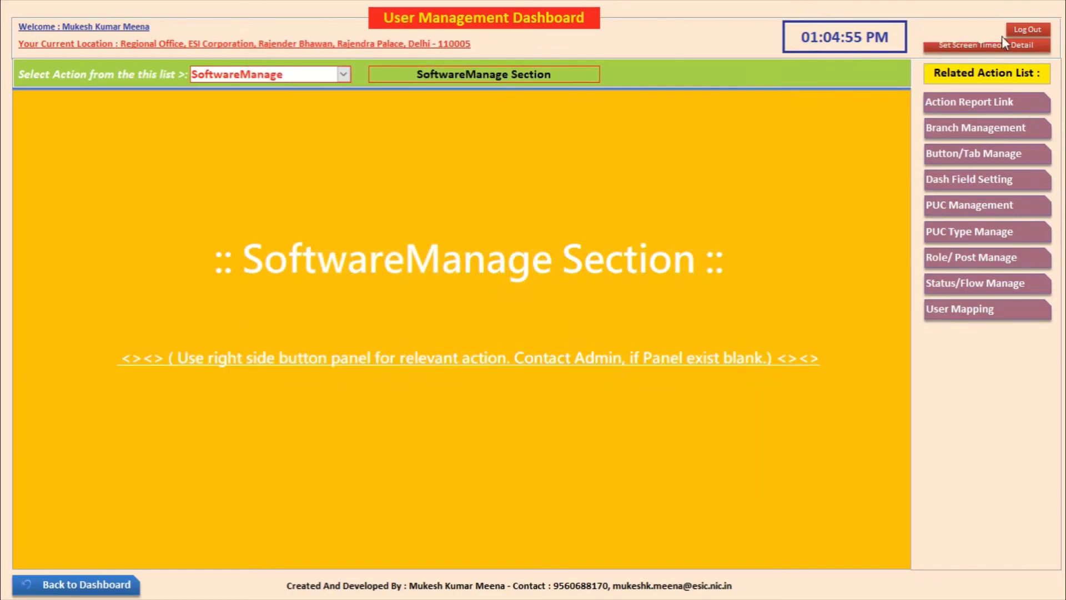
Step: Log in as the employee user and open processed bill 1 from the PayRoll Bill section
left_click(1025, 29)
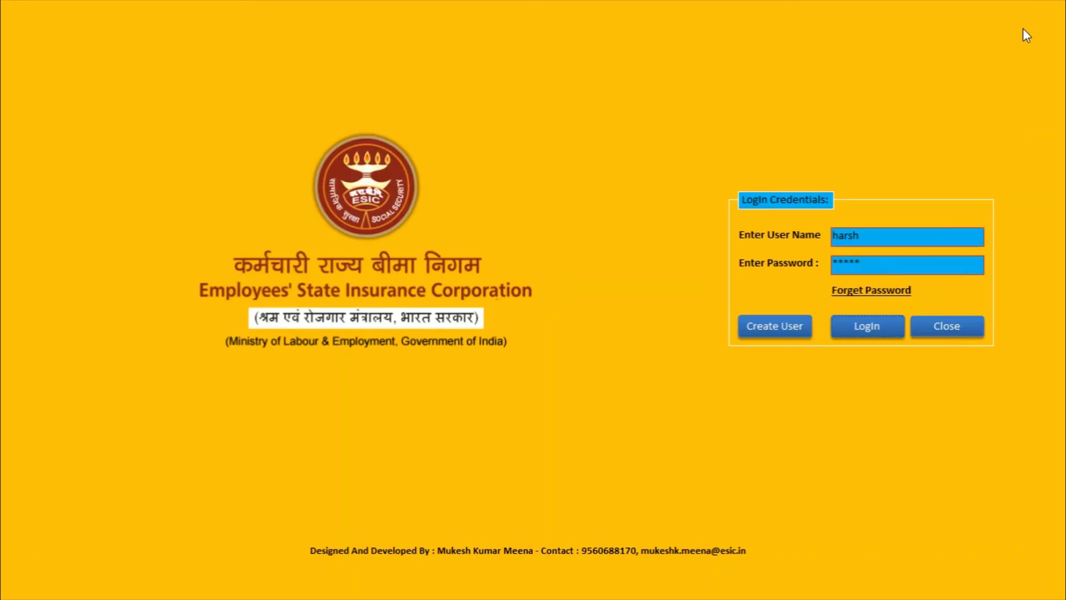
key("Return")
left_click(371, 203)
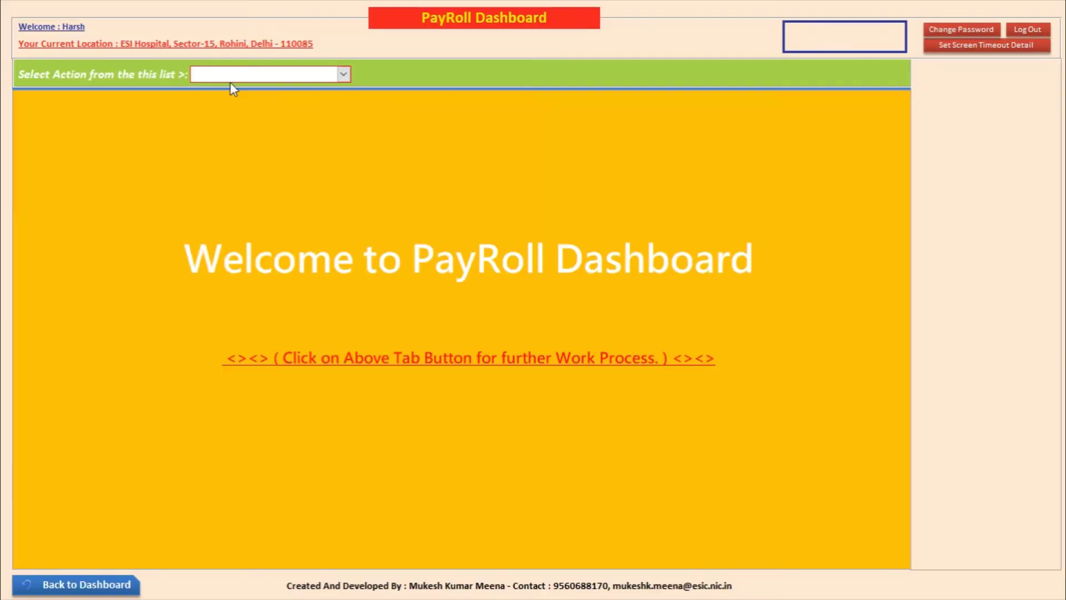
left_click(343, 74)
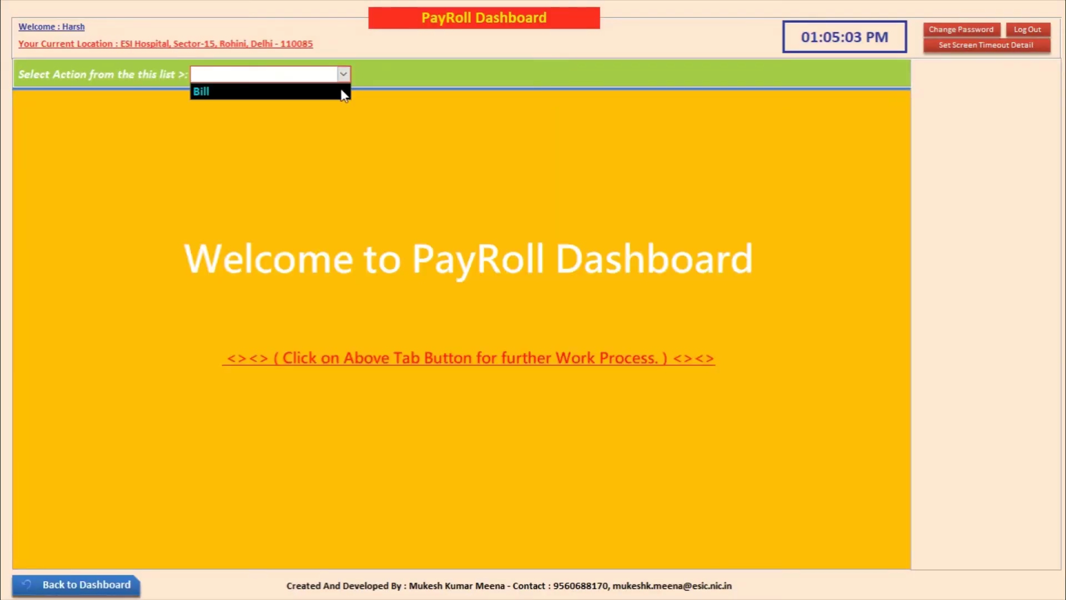
left_click(333, 91)
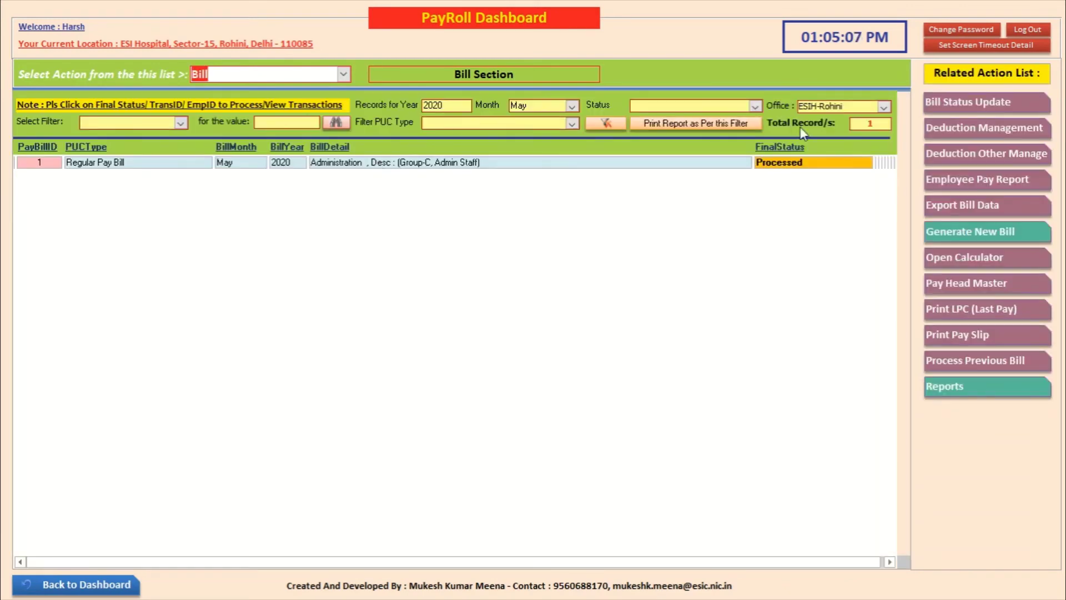
left_click(784, 173)
left_click(781, 164)
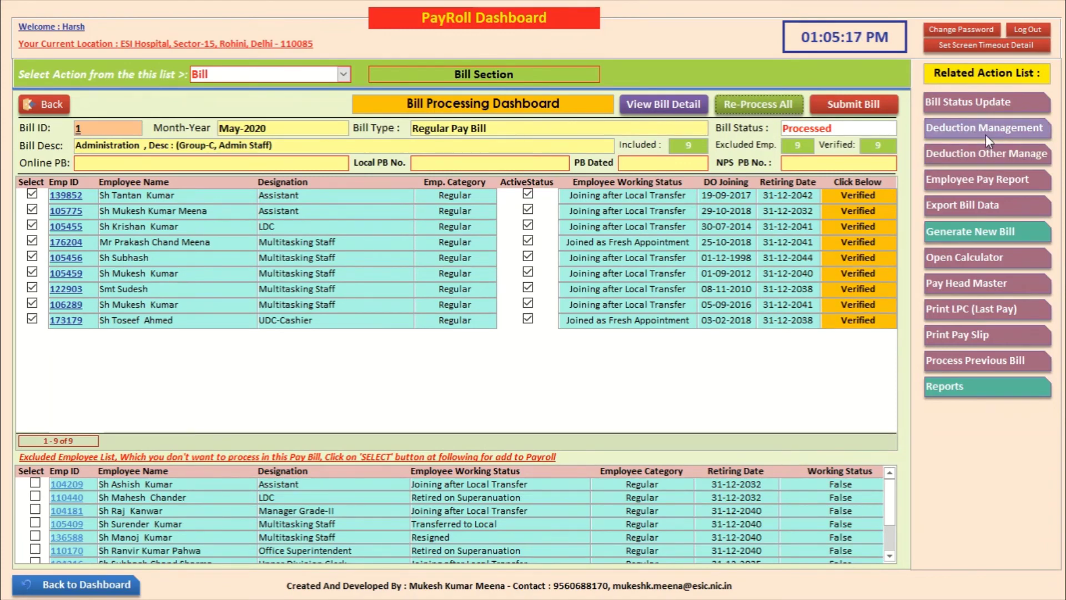
Step: Filter Deduction Other Manage to Group C Administration and tick Is Staff Qtr Allotted for the row-4 Assistant
left_click(1004, 158)
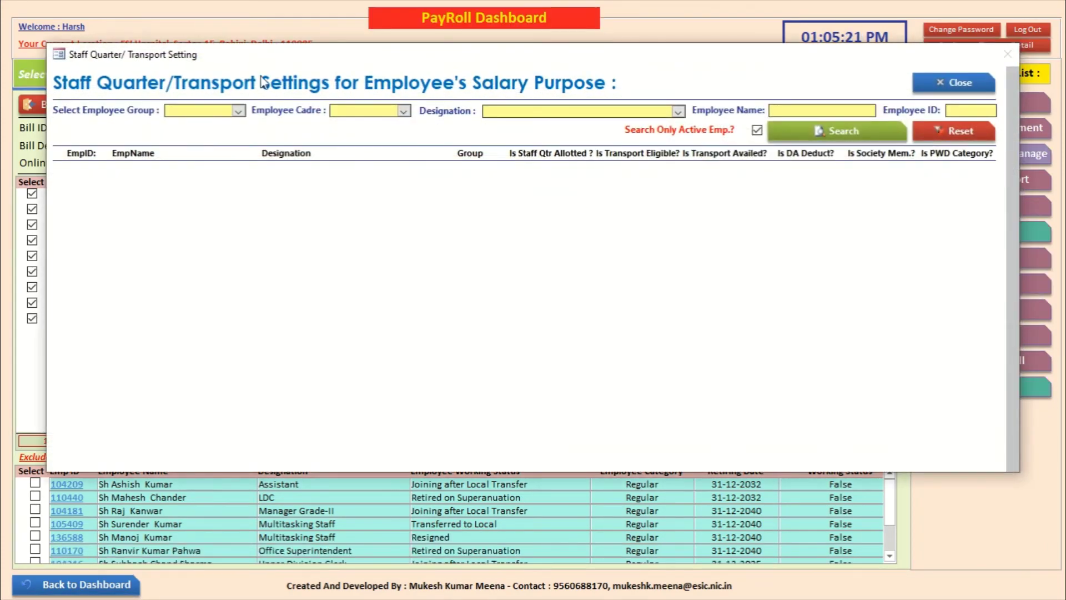
left_click(242, 114)
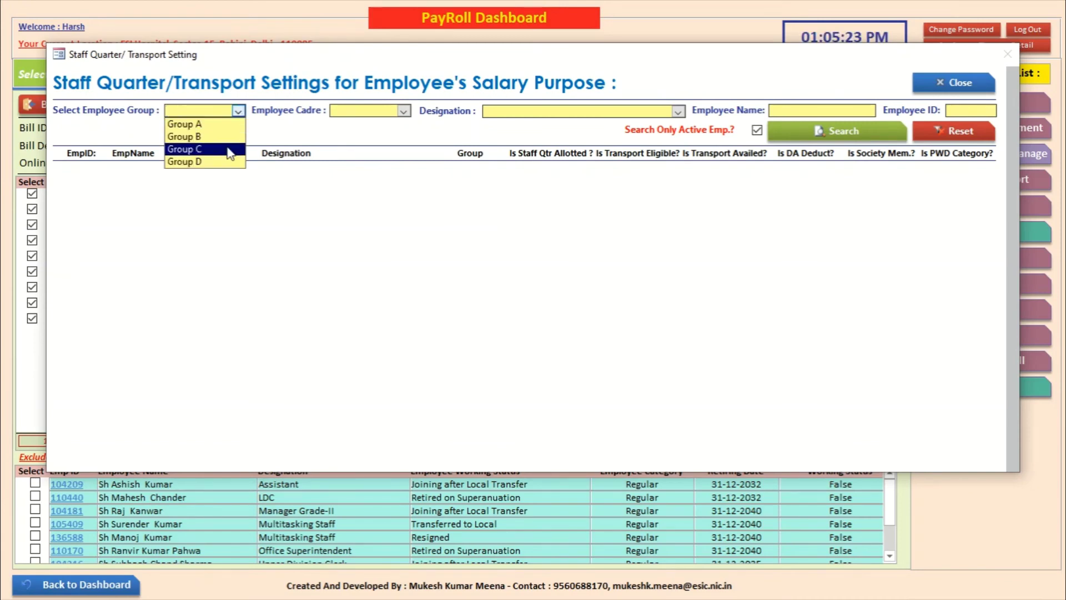
left_click(183, 147)
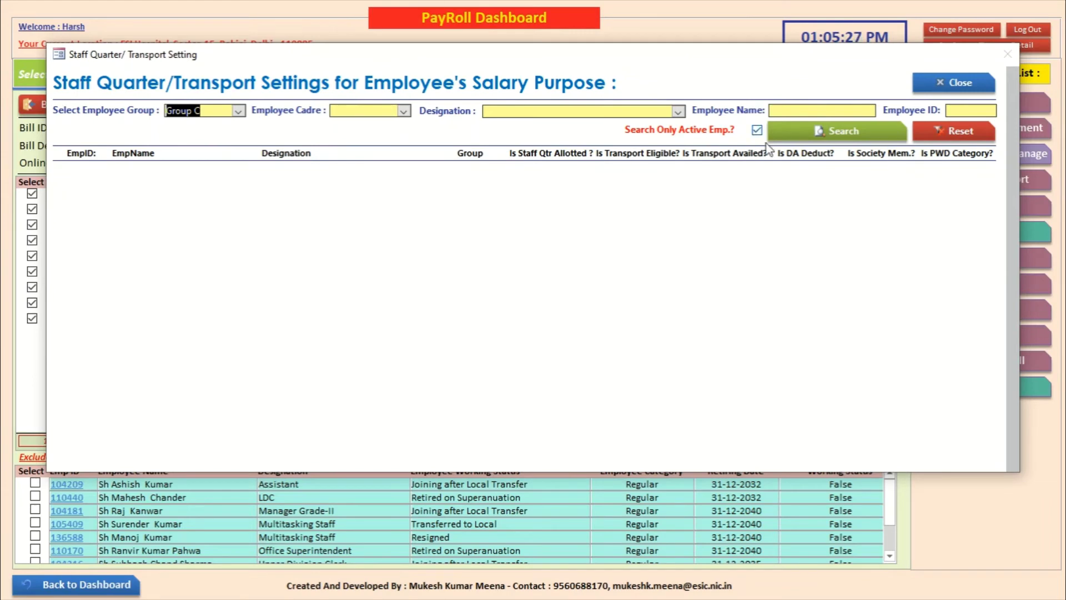
left_click(812, 139)
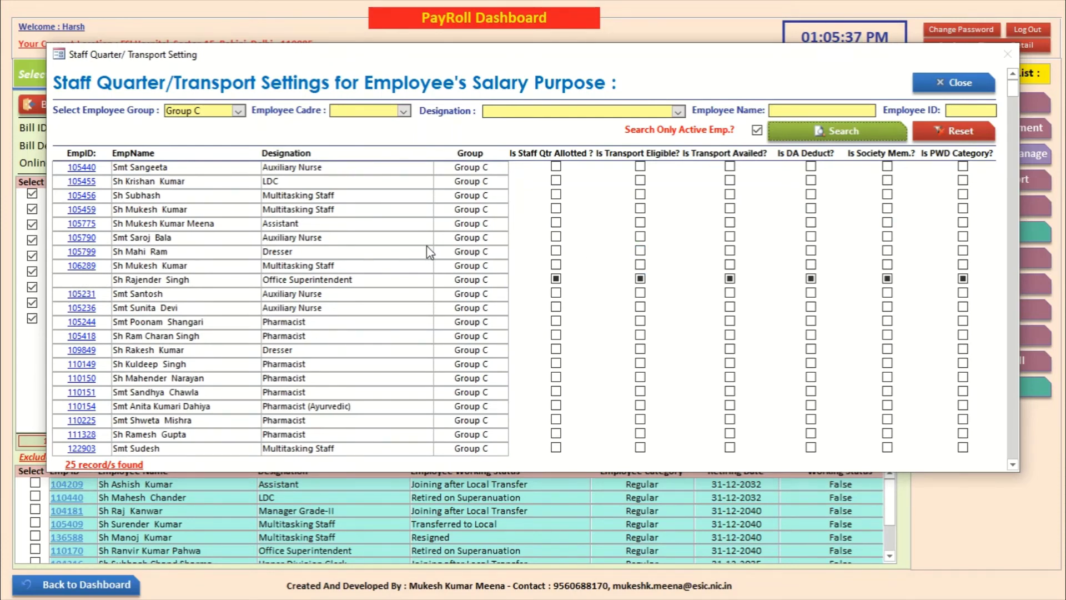
left_click(404, 111)
left_click(361, 121)
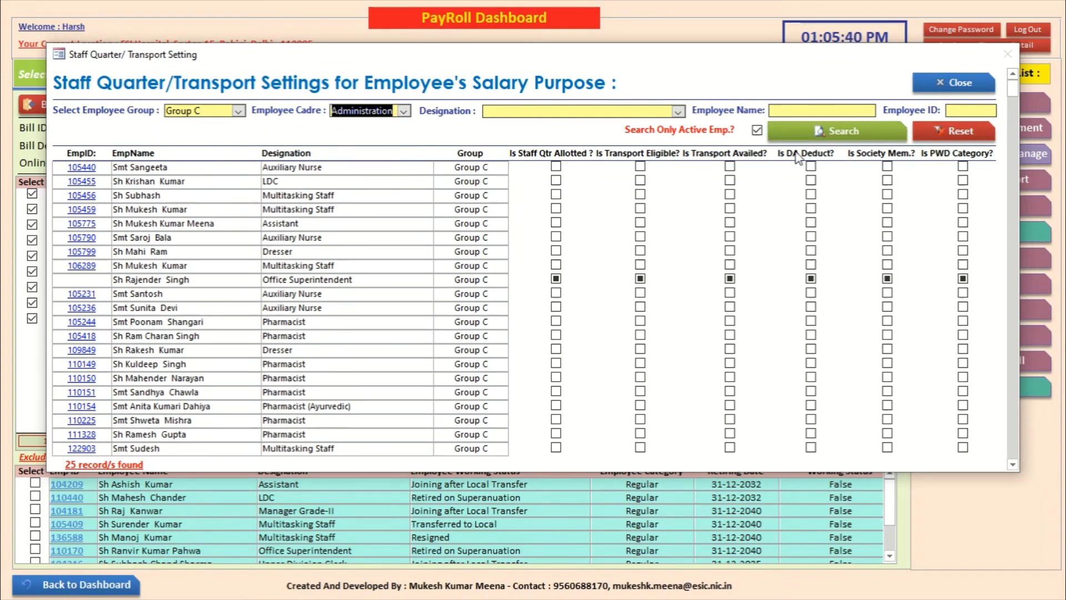
left_click(831, 134)
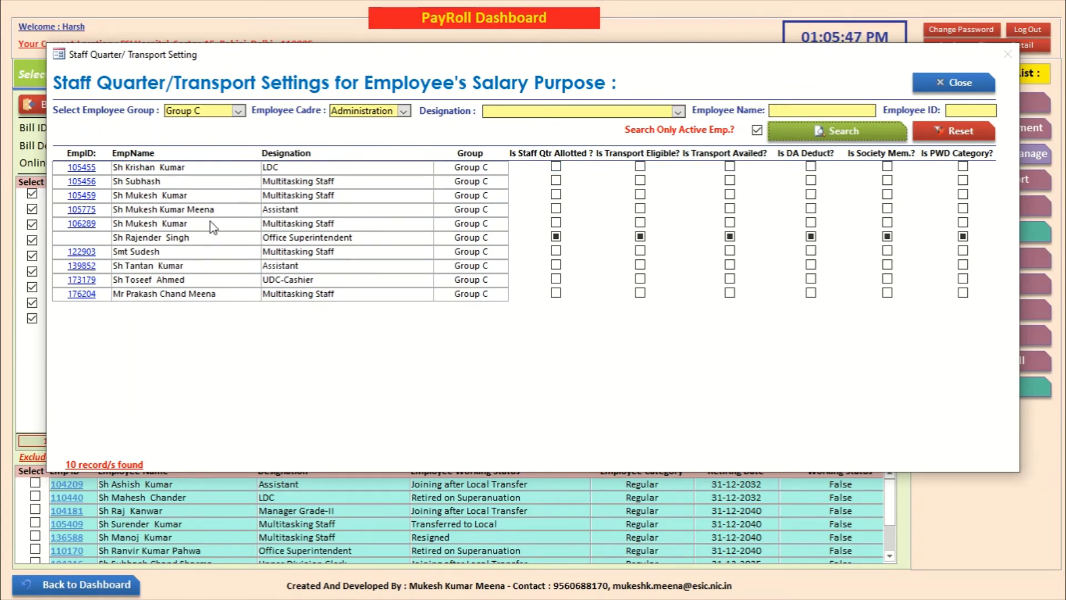
left_click(556, 209)
left_click(953, 84)
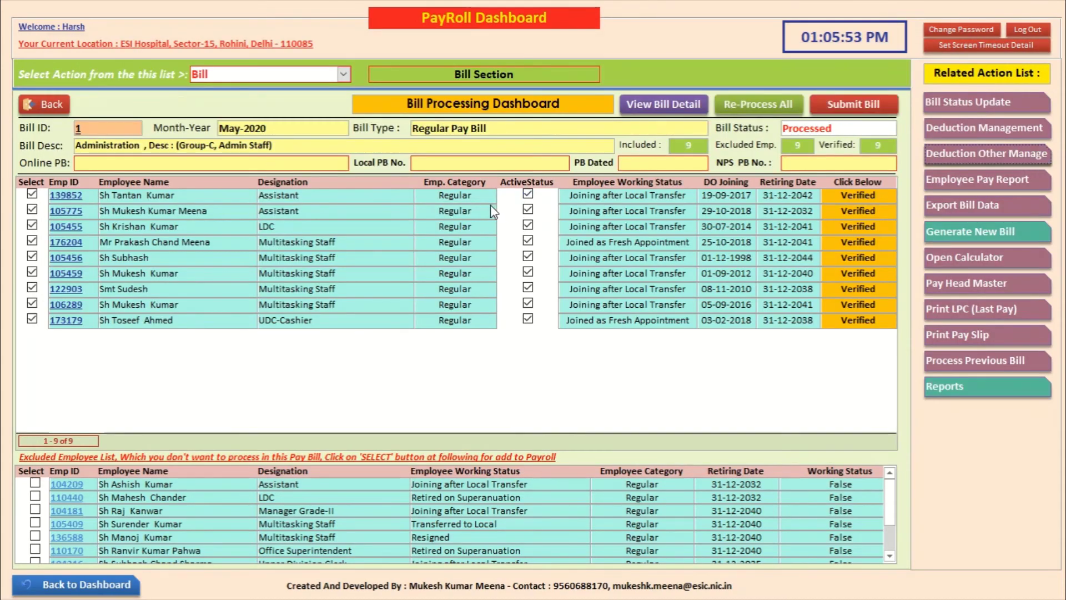
Step: Re-verify the second, then first employee's salary; the first Assistant nets 41135 including 8760 HRA
left_click(861, 210)
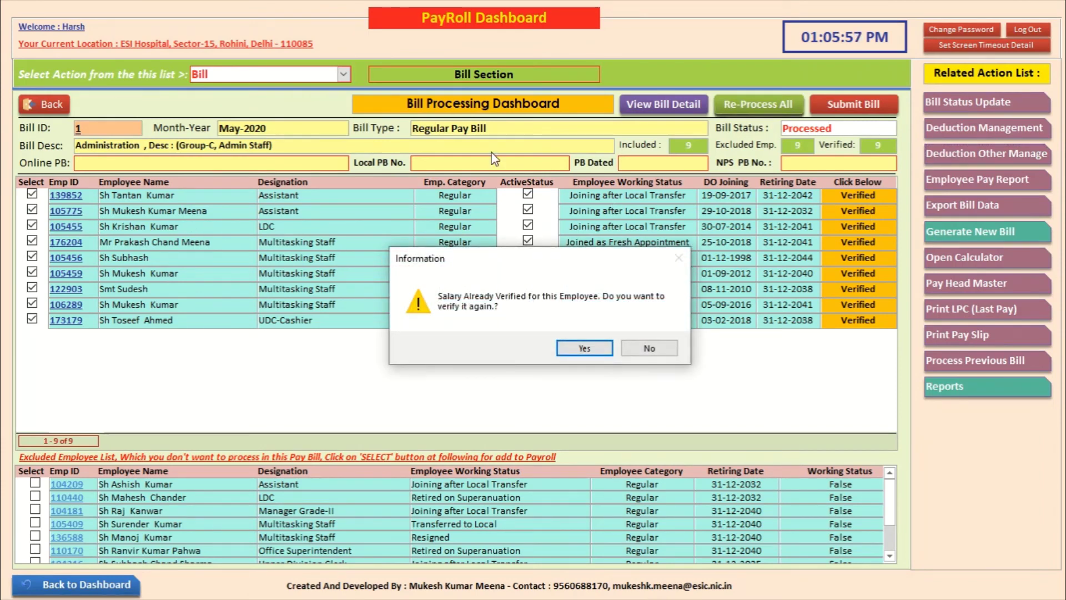
left_click(583, 347)
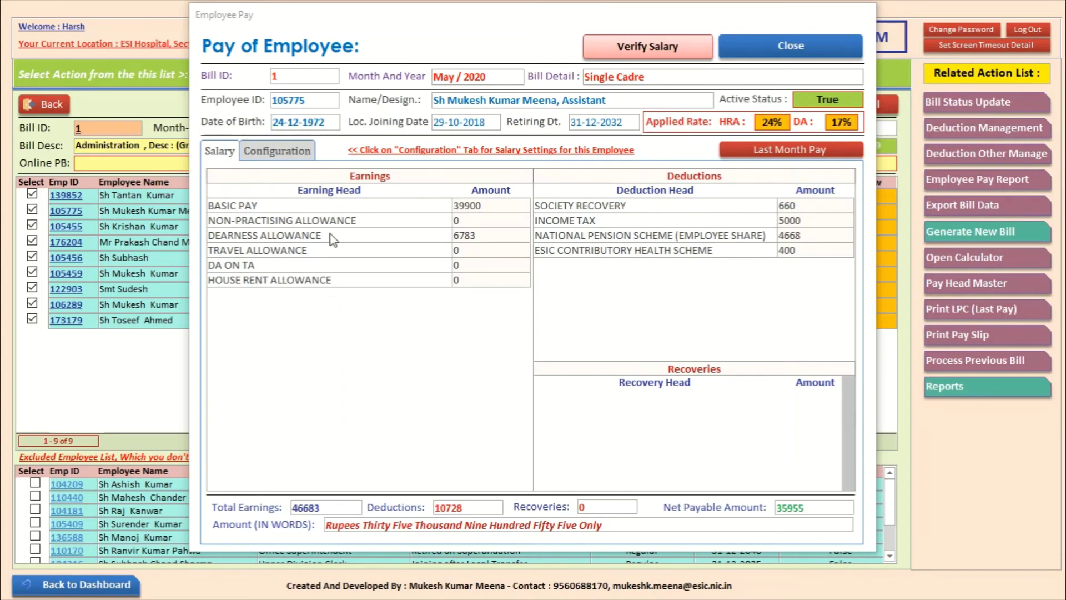
left_click(783, 50)
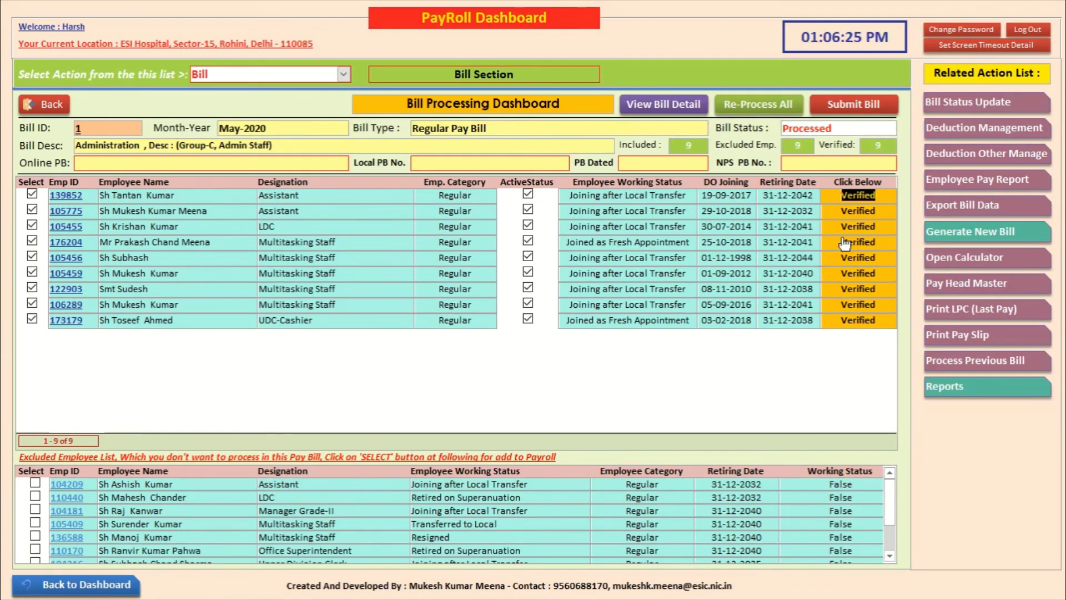
left_click(858, 196)
left_click(590, 351)
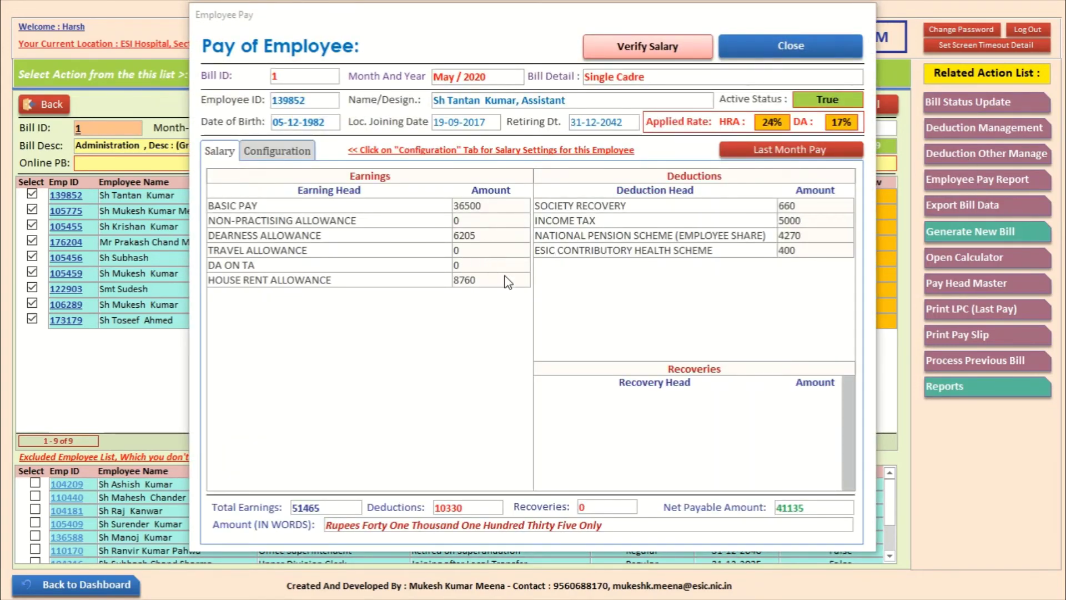
left_click(792, 48)
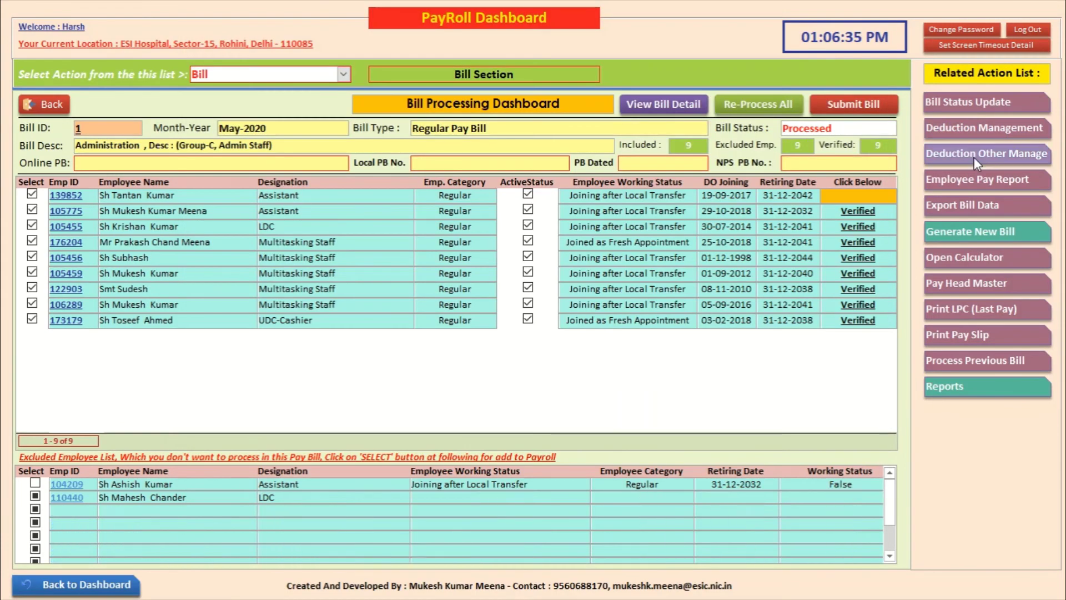
Step: List Group C Administration employees in Deduction Other Manage, leaving designation unset
left_click(972, 158)
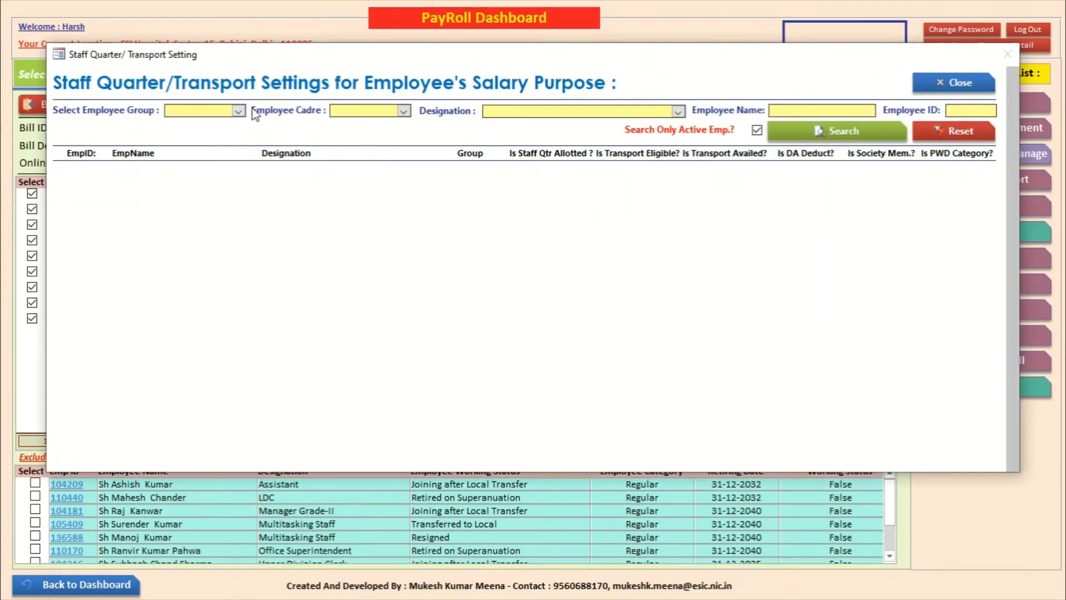
left_click(238, 110)
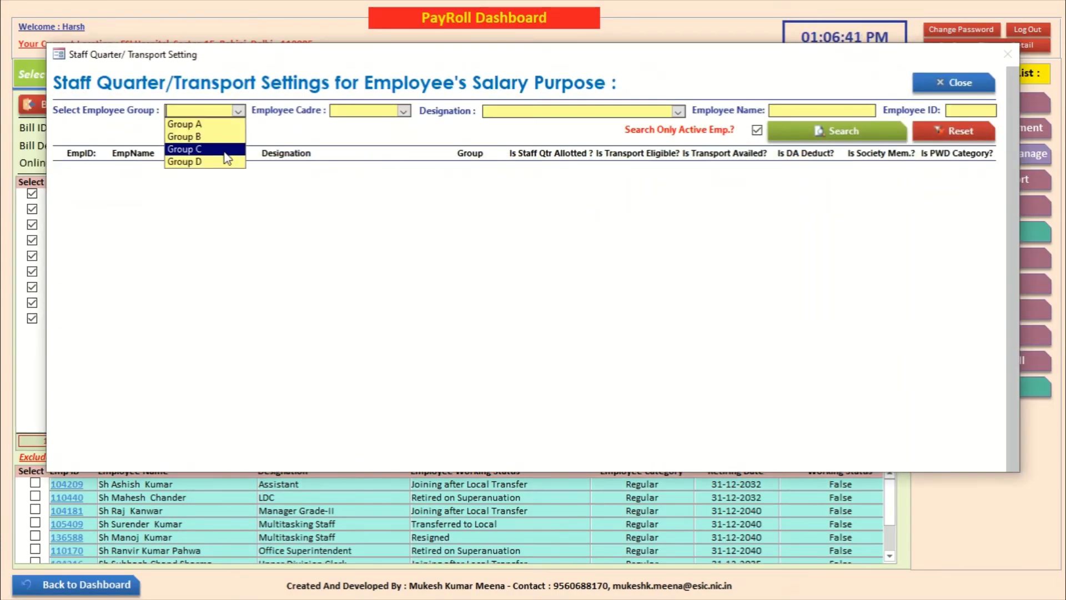
left_click(222, 148)
left_click(404, 112)
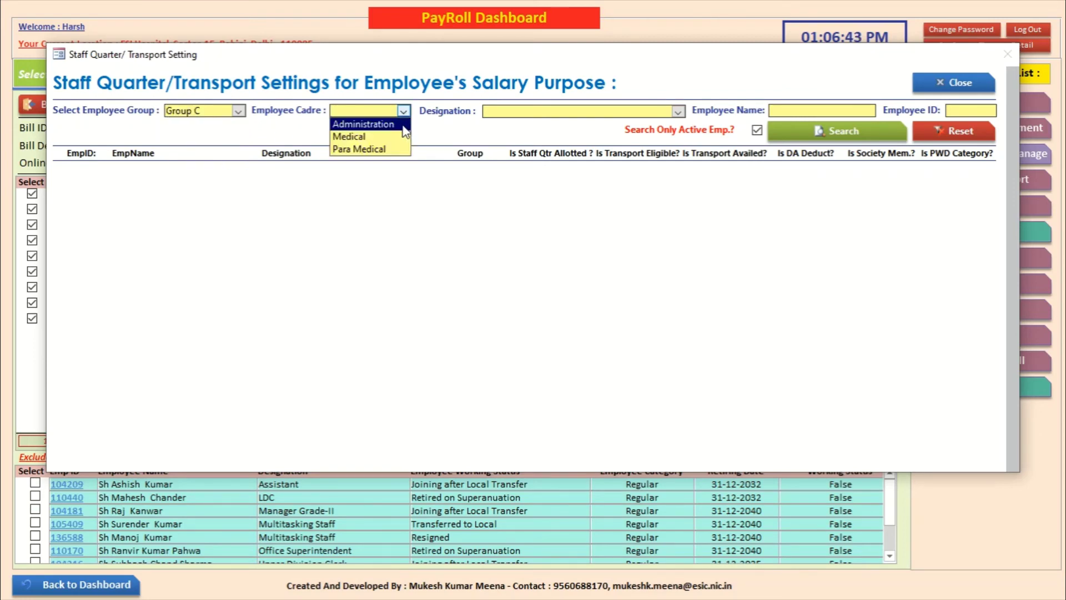
left_click(383, 125)
left_click(678, 111)
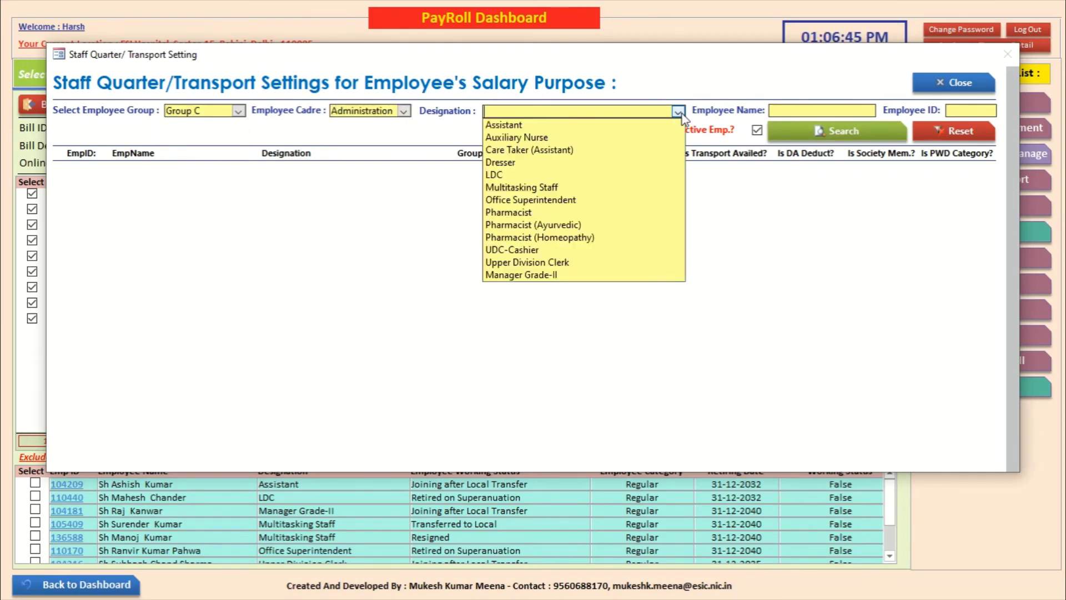
left_click(822, 109)
left_click(824, 129)
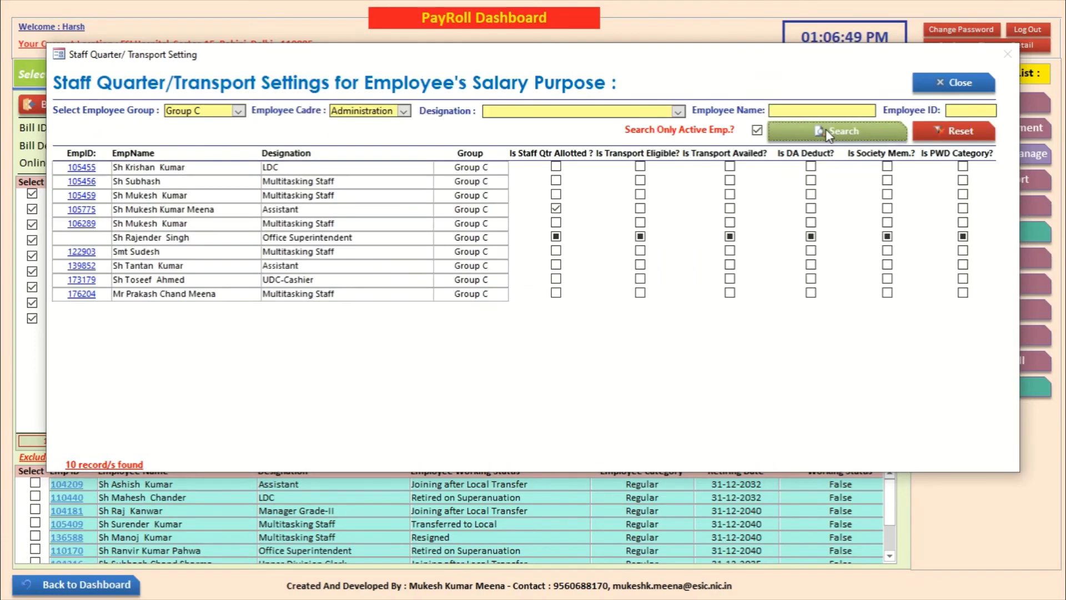
left_click(556, 209)
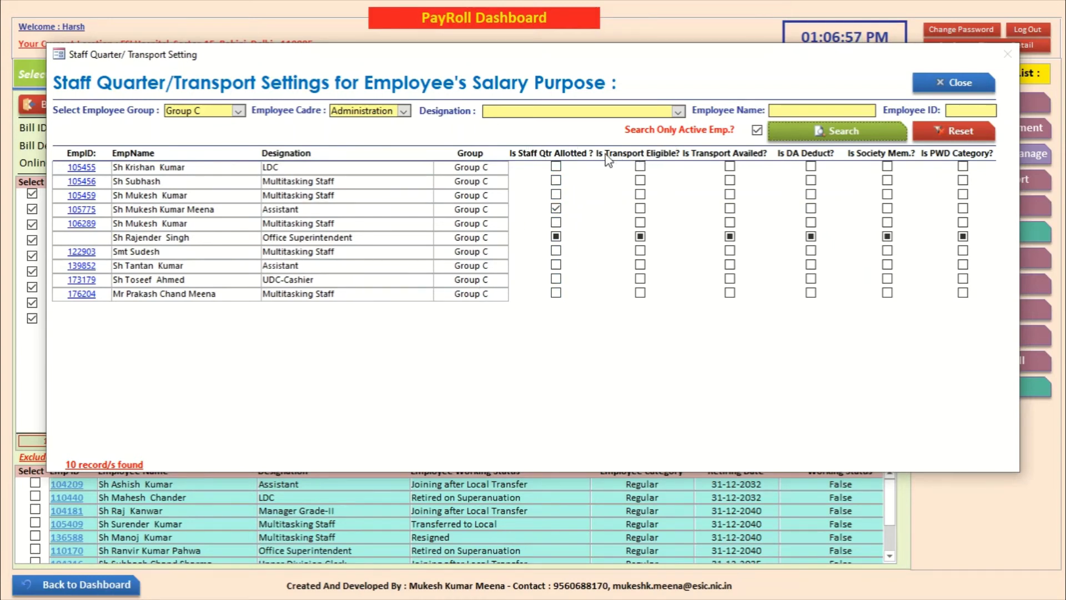
Step: Tick Is Transport Eligible for nine listed employees, skipping the sixth row
left_click(640, 166)
left_click(640, 180)
left_click(640, 193)
left_click(640, 209)
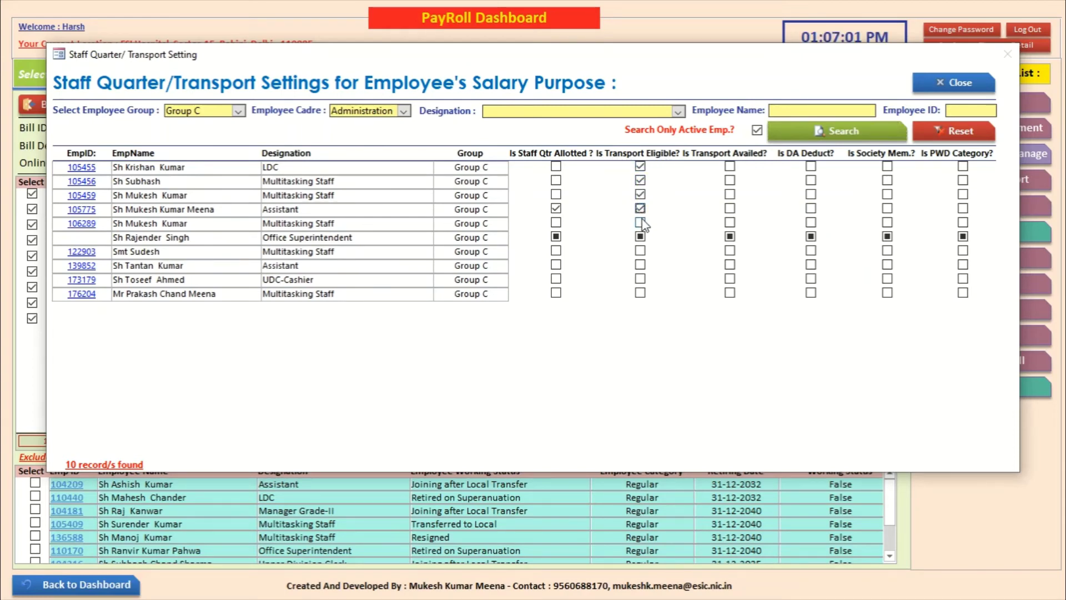
left_click(641, 222)
left_click(640, 250)
left_click(640, 264)
left_click(640, 278)
left_click(640, 293)
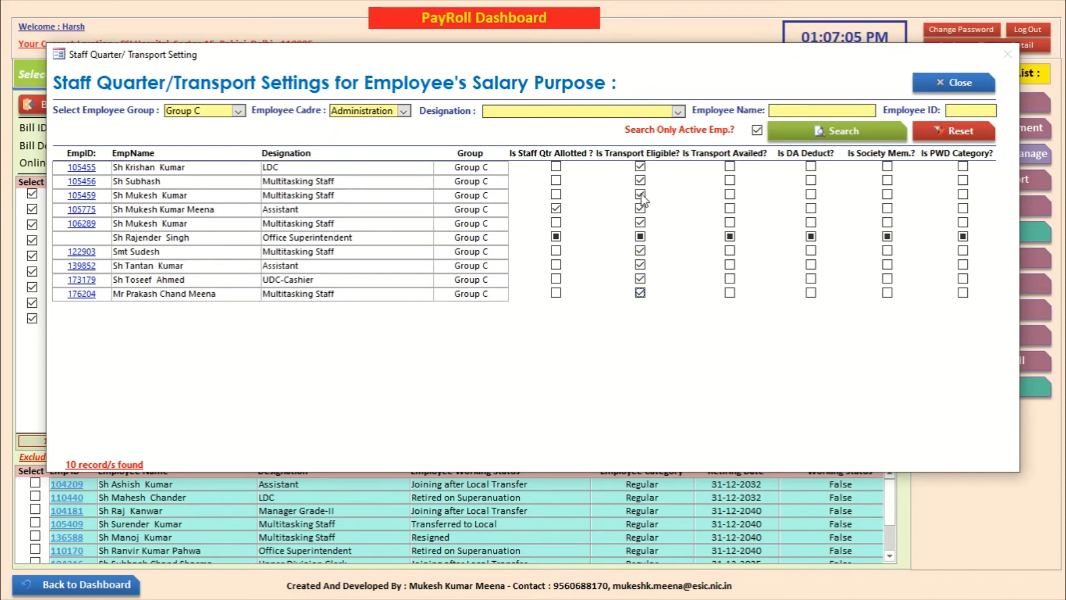
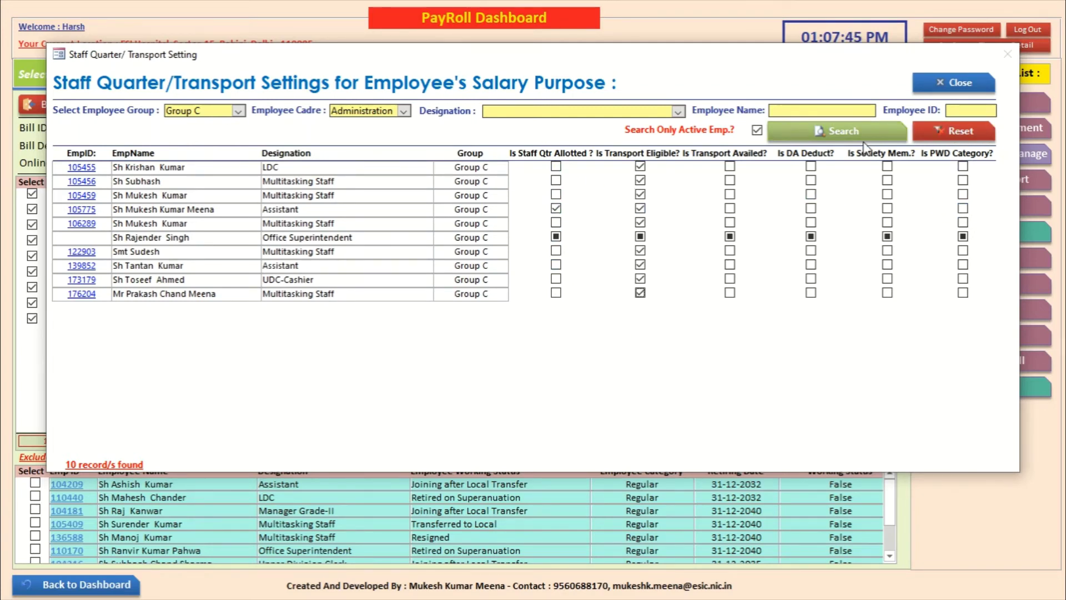
Step: Close the Staff Quarter/Transport Settings window to return to the Bill Processing Dashboard
left_click(954, 76)
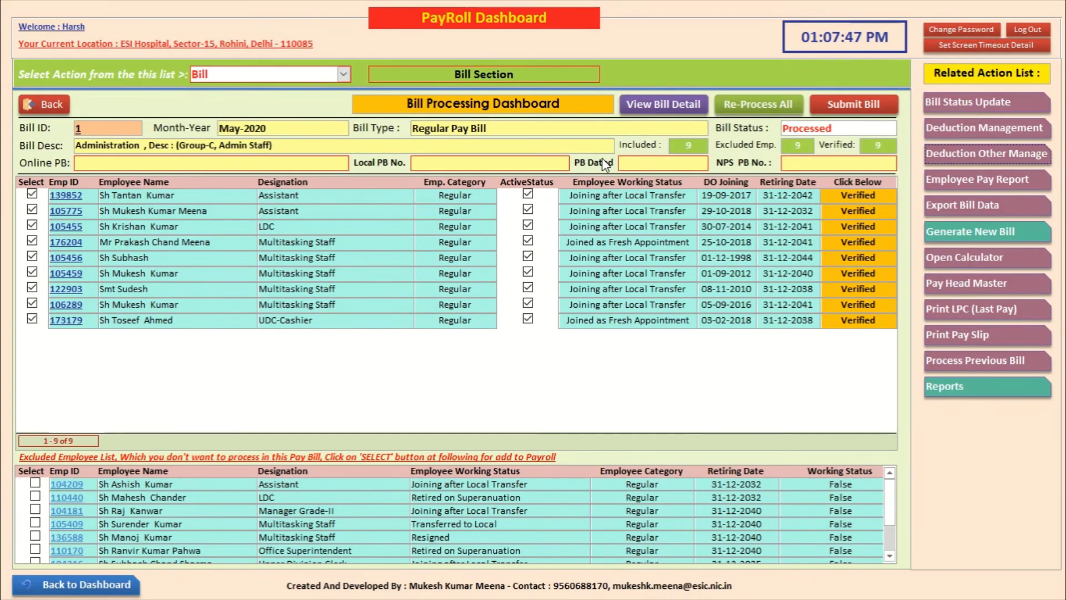
Step: Re-verify the second employee's May 2020 salary (net payable 40167) and close the pay sheet
left_click(857, 217)
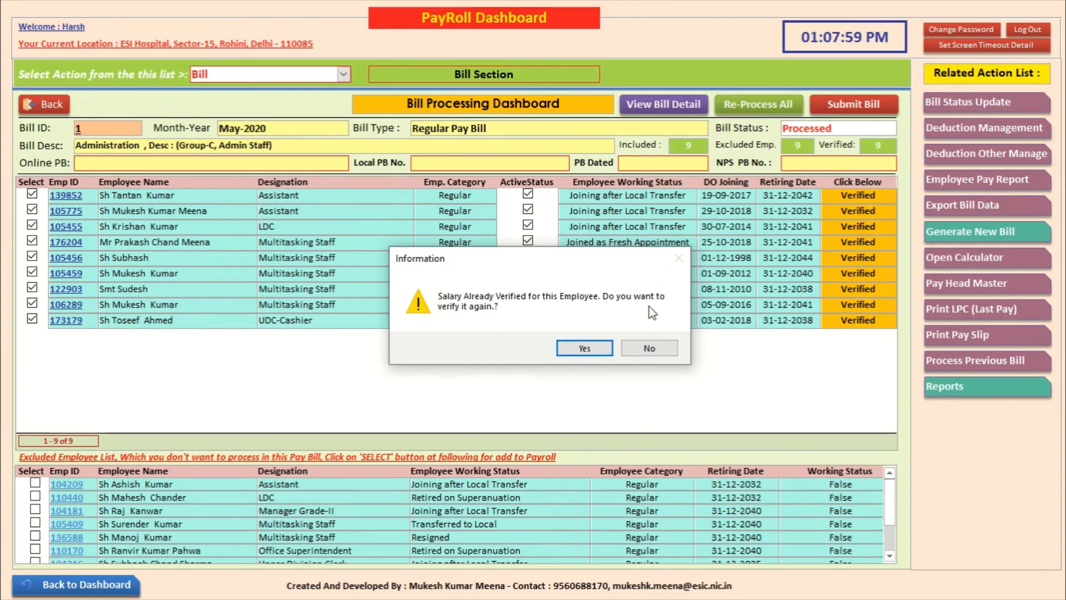
left_click(583, 349)
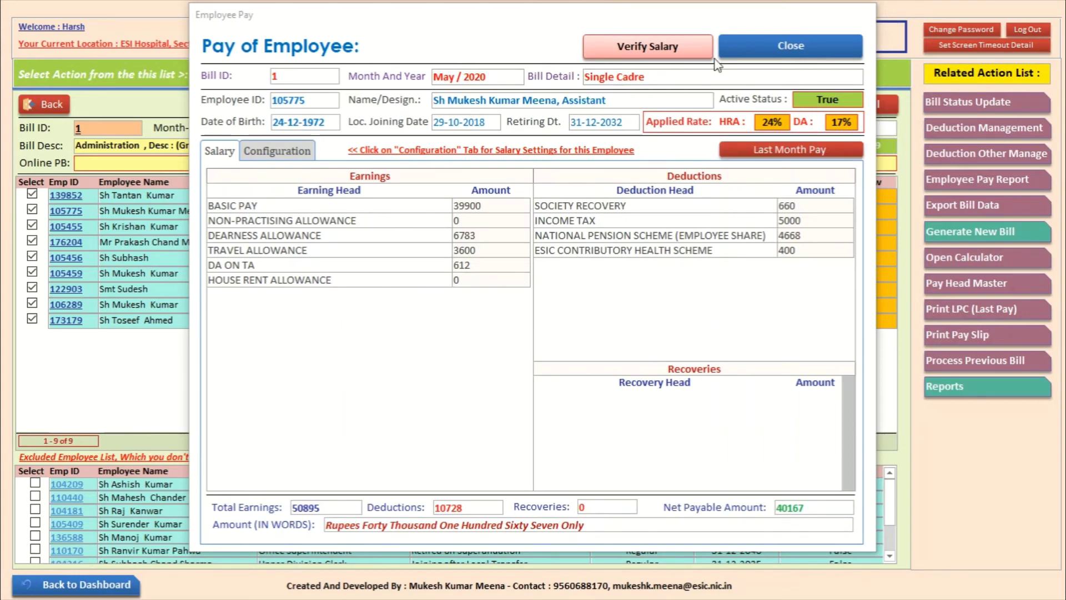
left_click(768, 47)
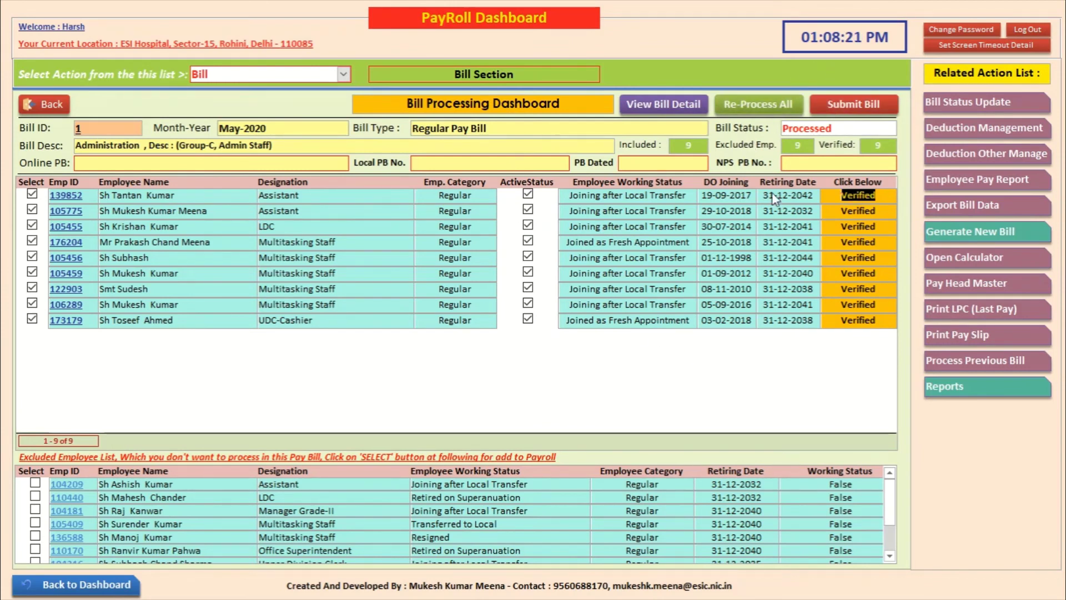
Step: Review the Head Wise Total report, then re-process all May 2020 salaries in the bill
left_click(663, 105)
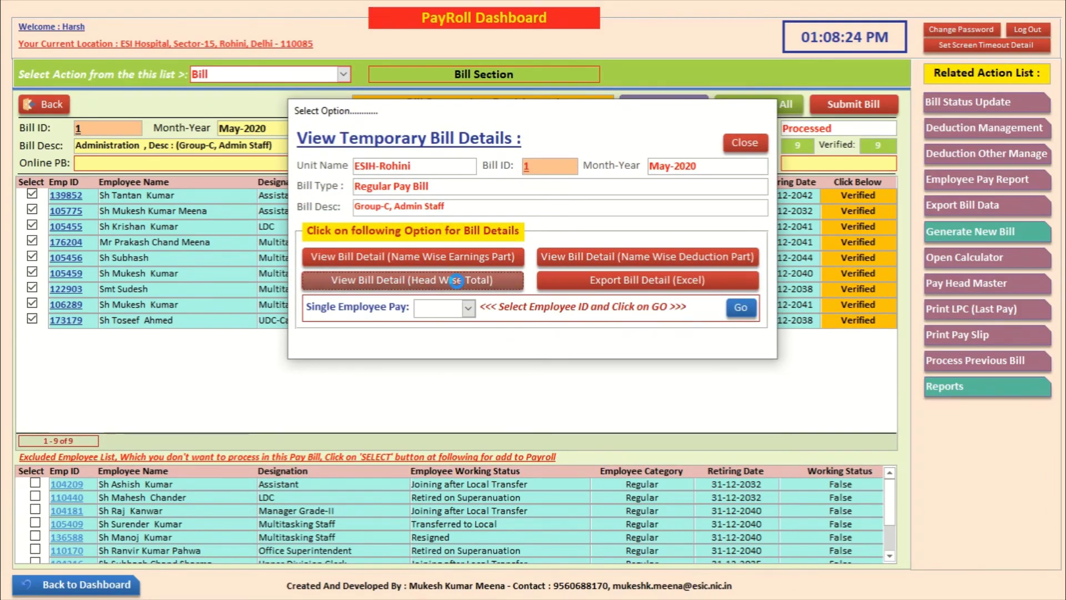
left_click(456, 281)
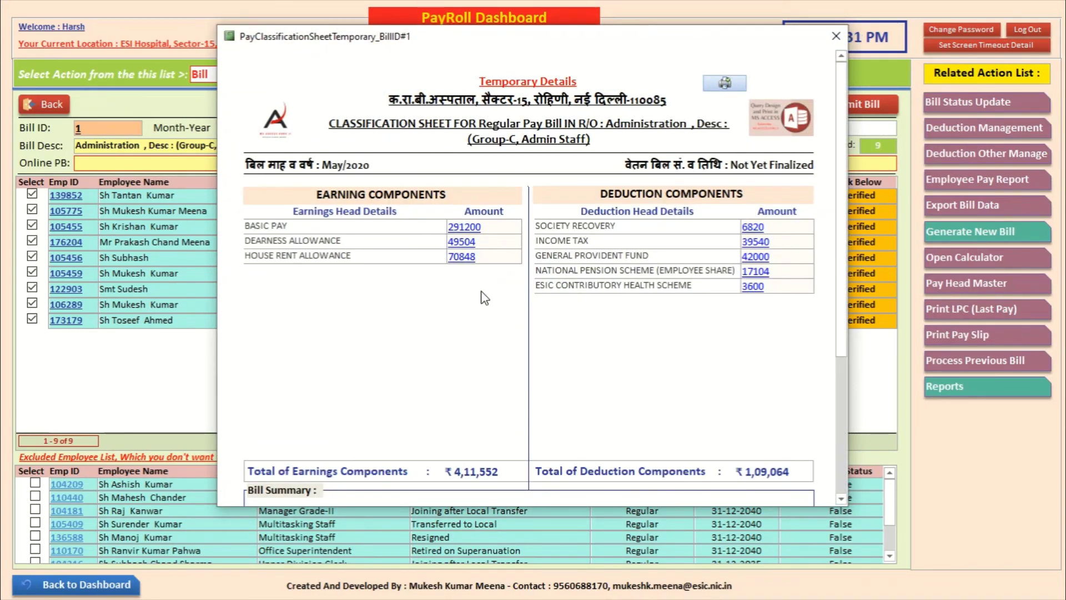
left_click(836, 33)
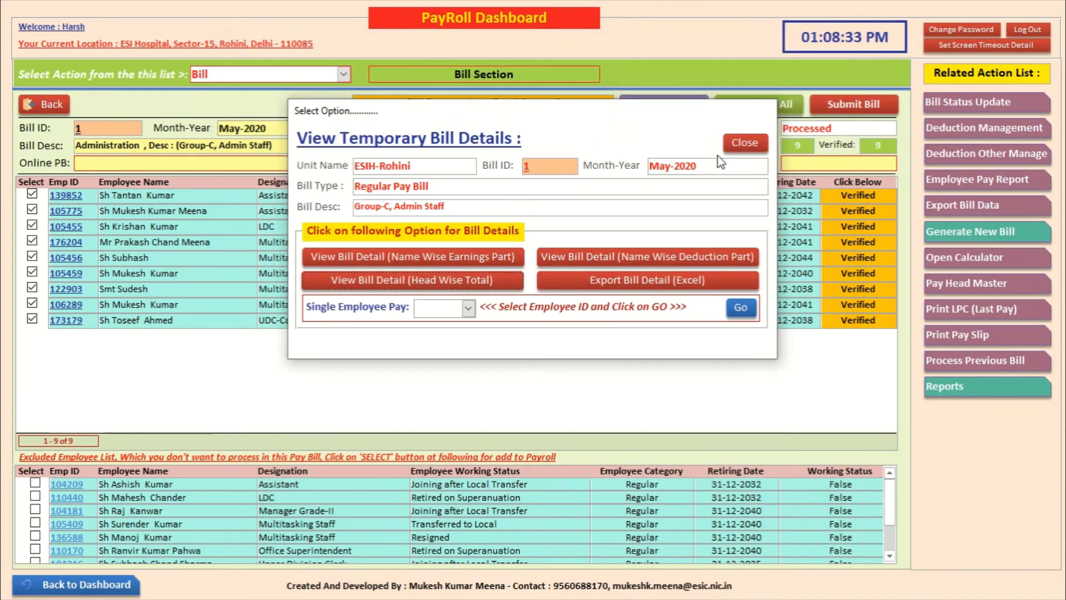
left_click(745, 142)
left_click(768, 105)
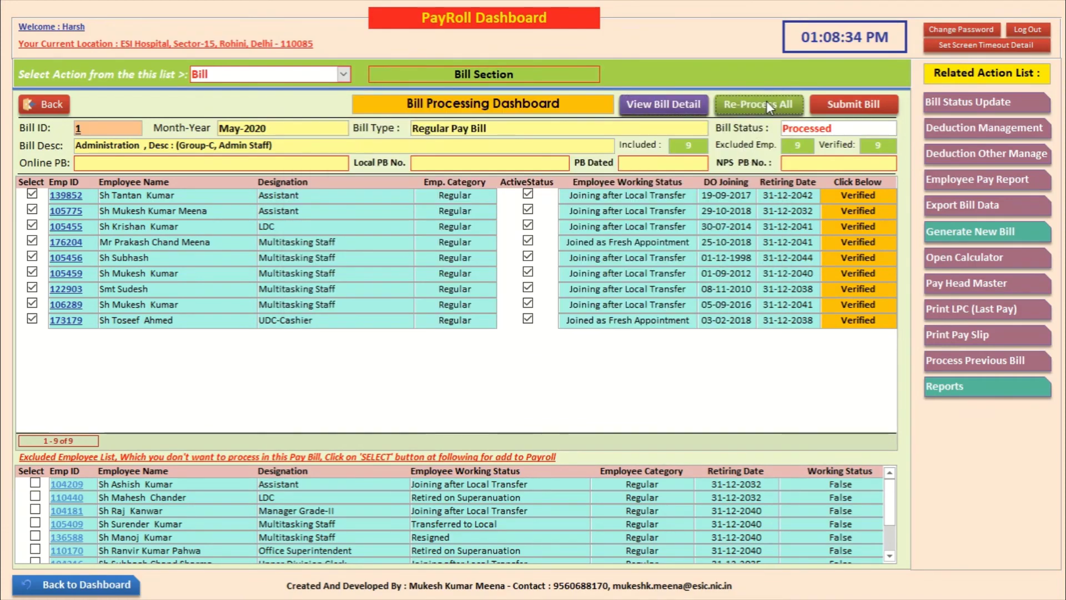
left_click(593, 392)
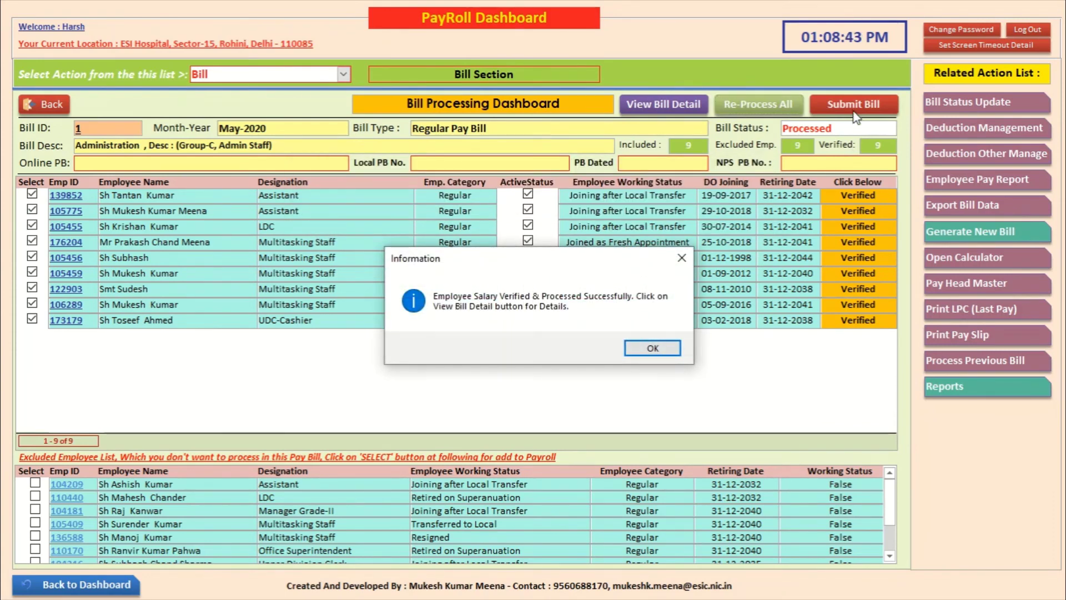
Step: Open the Head Wise Total classification sheet and review the ₹4,37,252 earnings
left_click(650, 350)
left_click(663, 104)
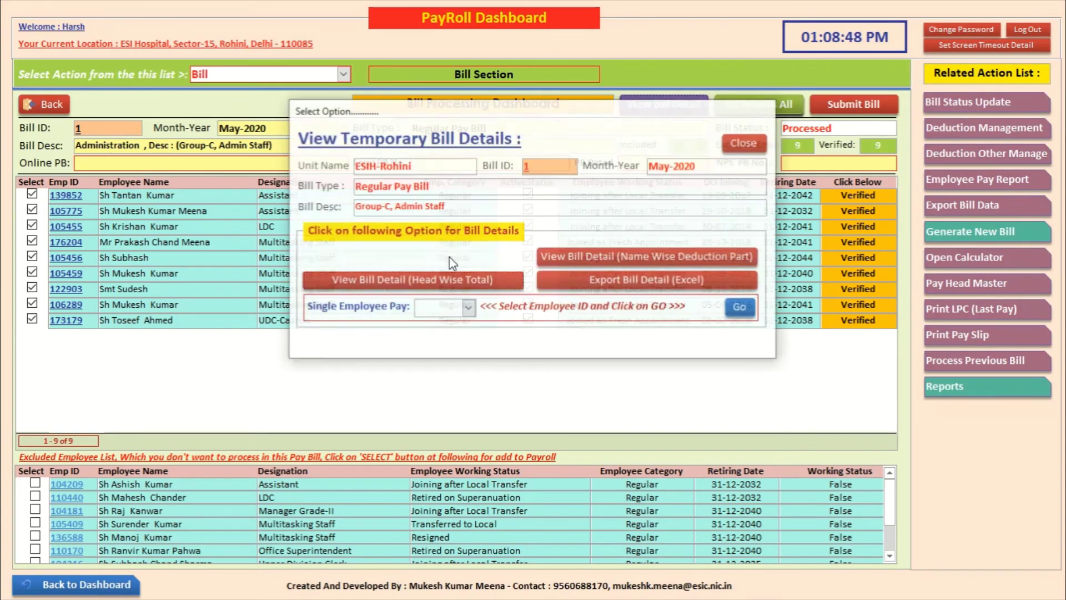
left_click(425, 282)
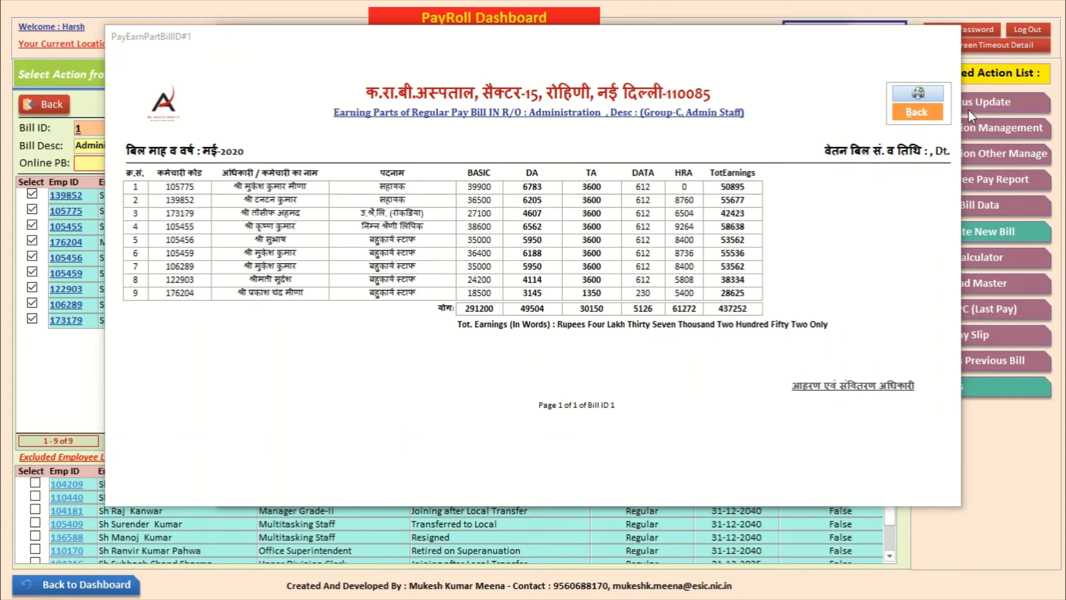
left_click(924, 118)
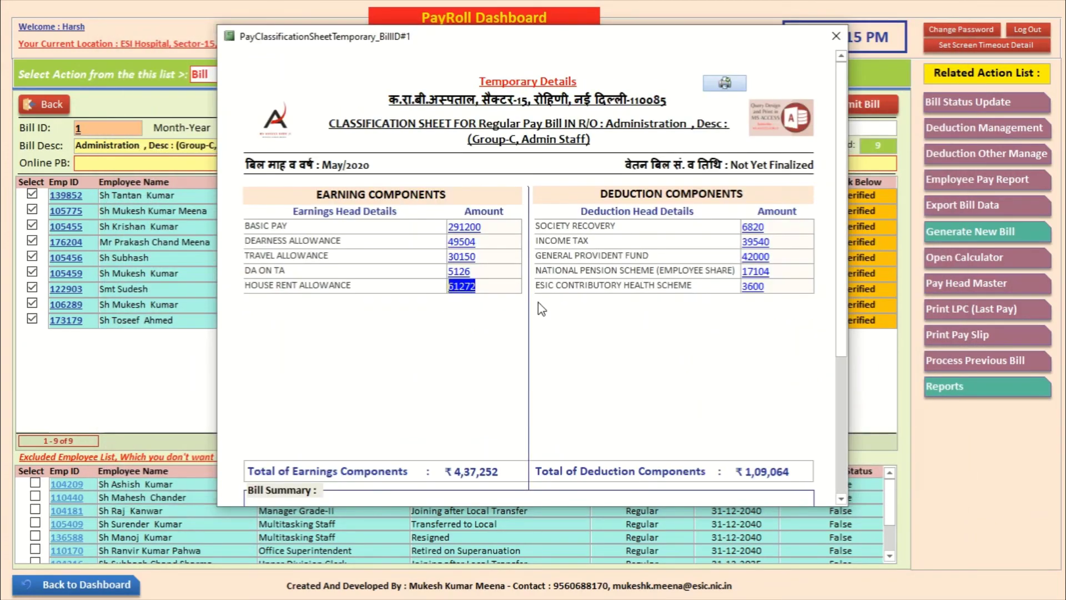
left_click(758, 295)
Step: Review the ECHS and Income Tax deduction schedules, then close all bill detail reports
left_click(756, 242)
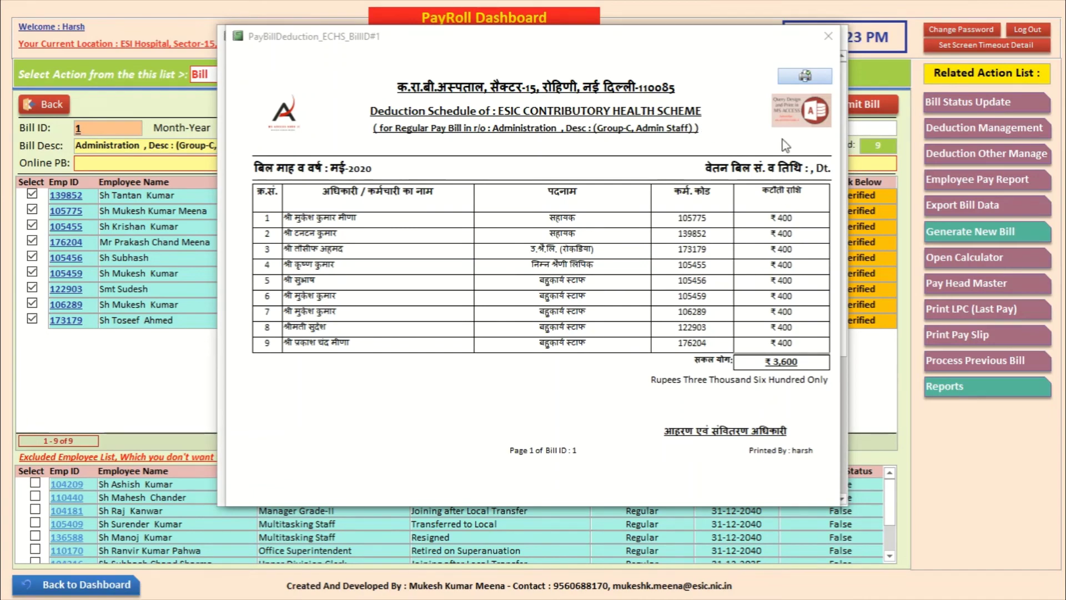
left_click(827, 36)
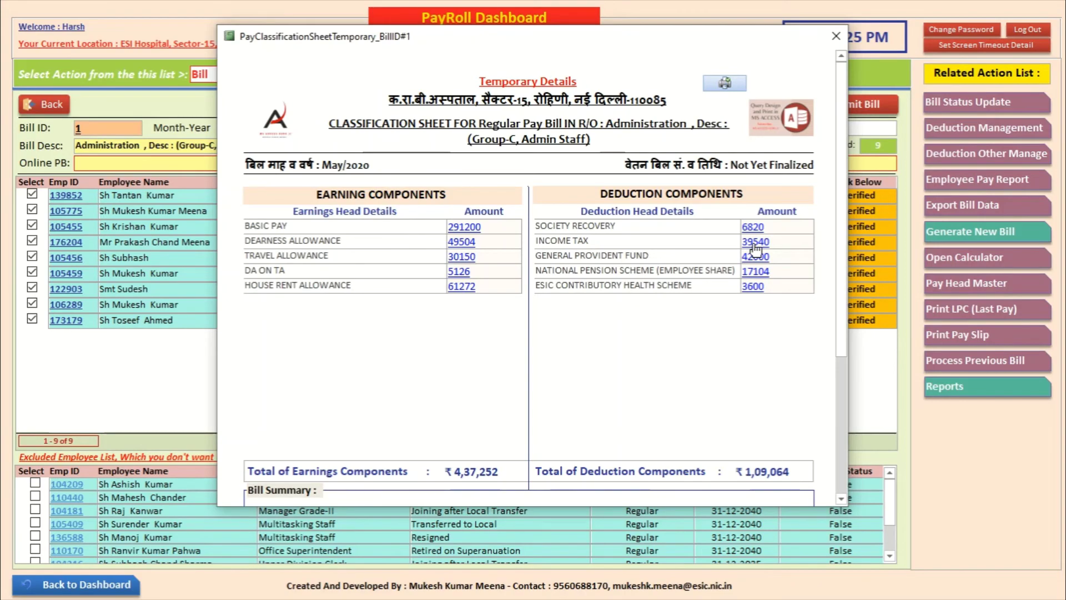
left_click(755, 244)
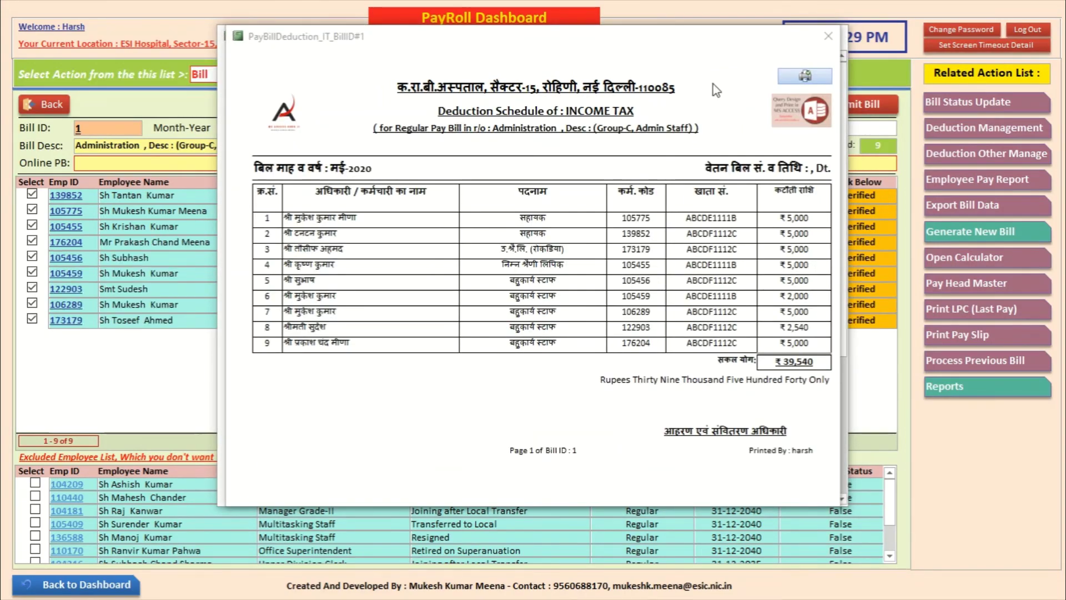
left_click(827, 39)
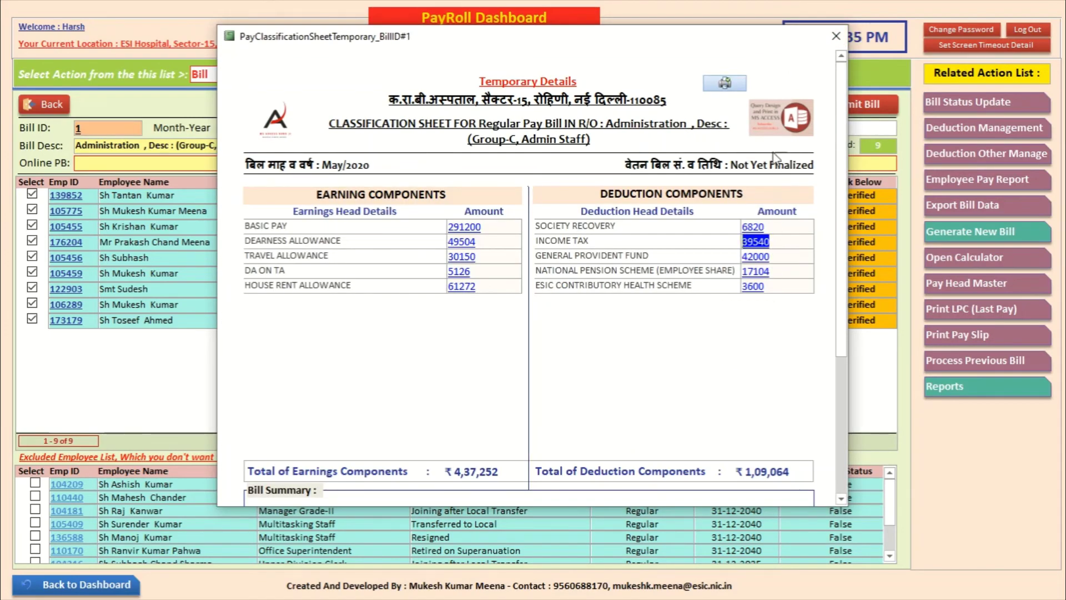
left_click(836, 37)
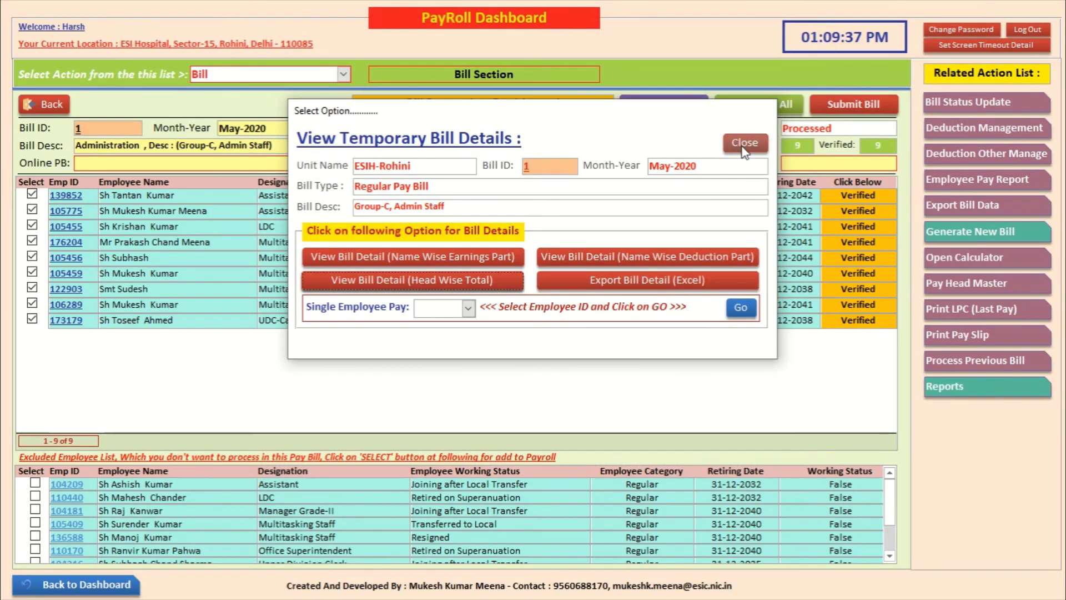
left_click(744, 143)
Step: Search Deduction Management for the named Group C employee
left_click(1003, 123)
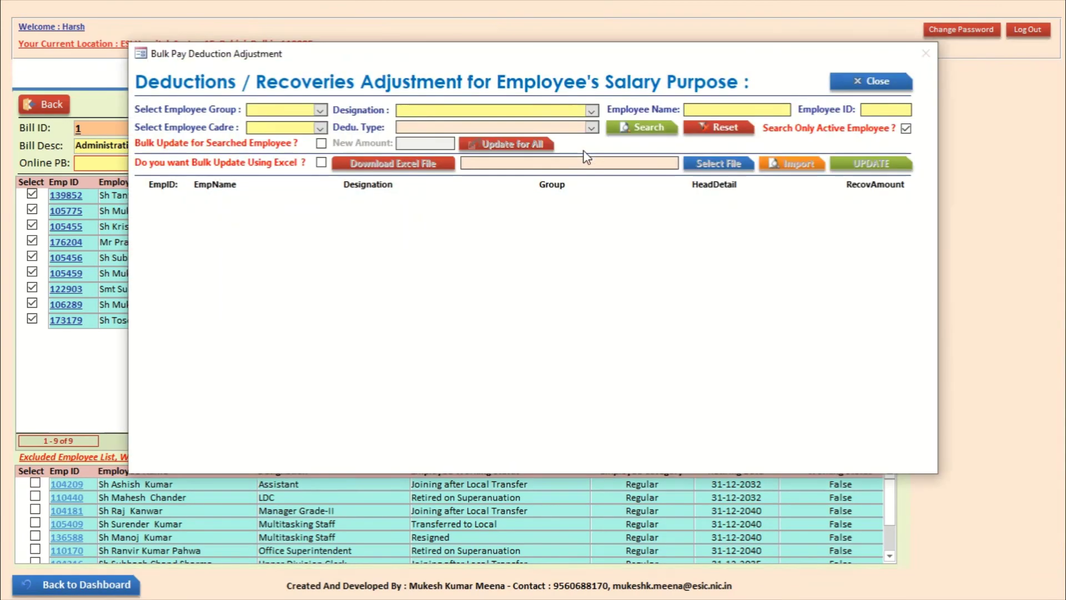
left_click(320, 110)
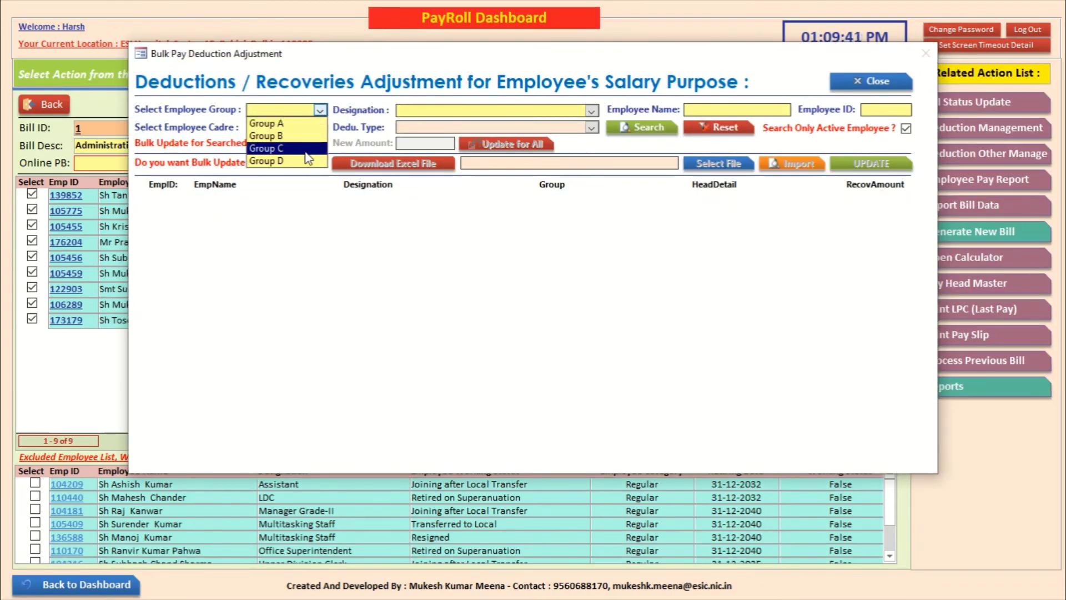
left_click(305, 149)
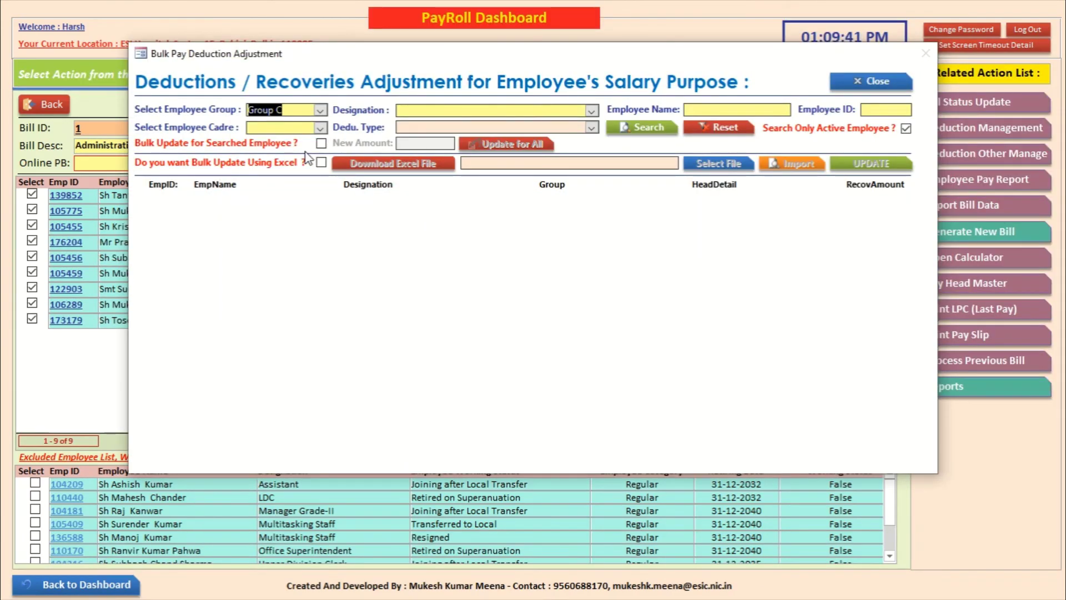
left_click(728, 110)
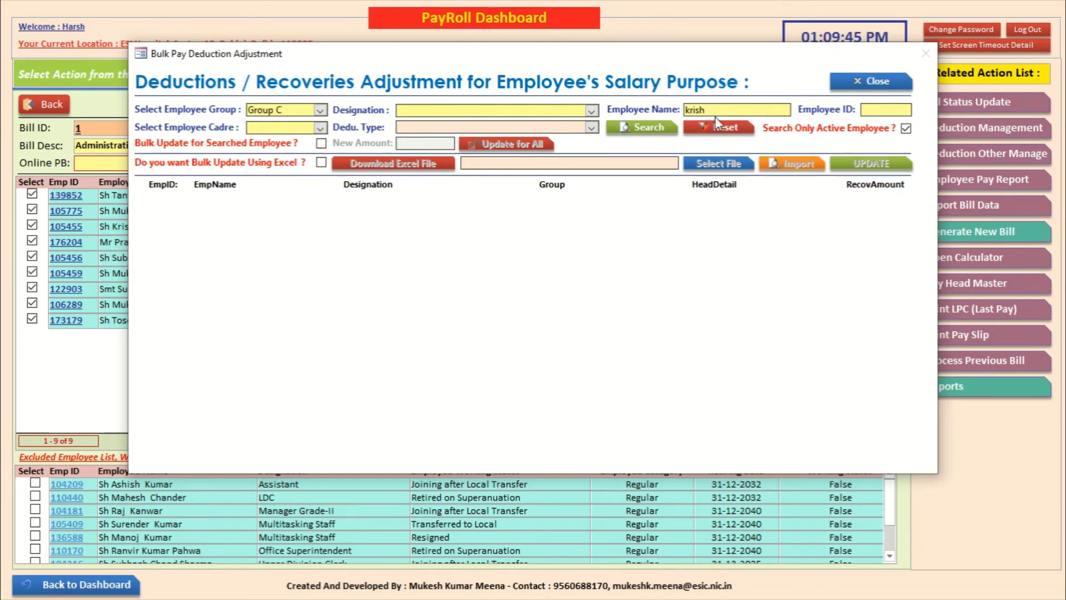
left_click(644, 127)
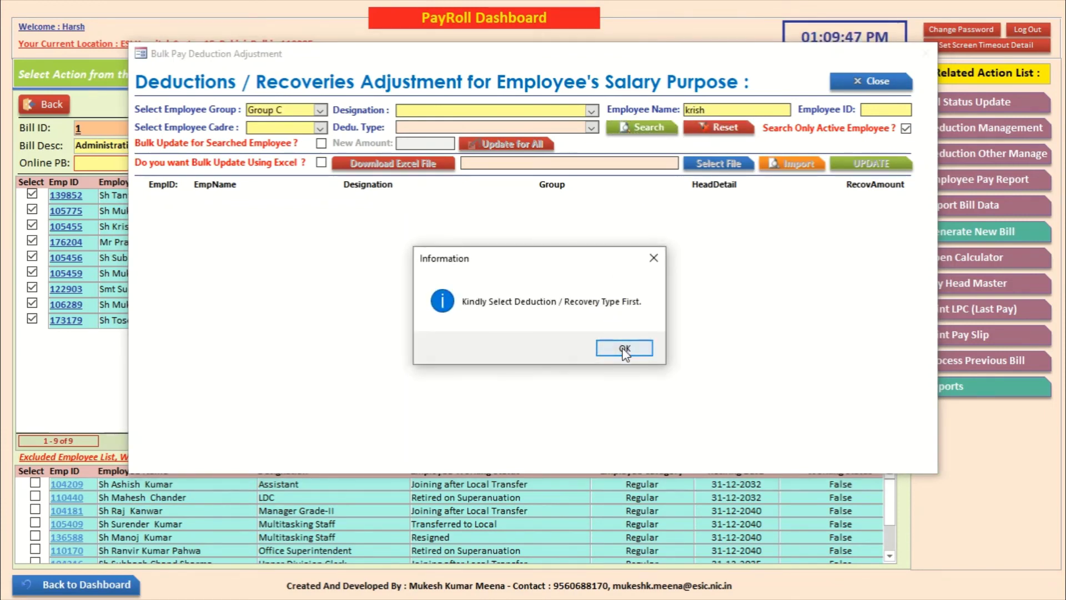
left_click(624, 348)
Step: Filter to GENERAL PROVIDENT FUND and change the recovery amount to 27000
left_click(592, 128)
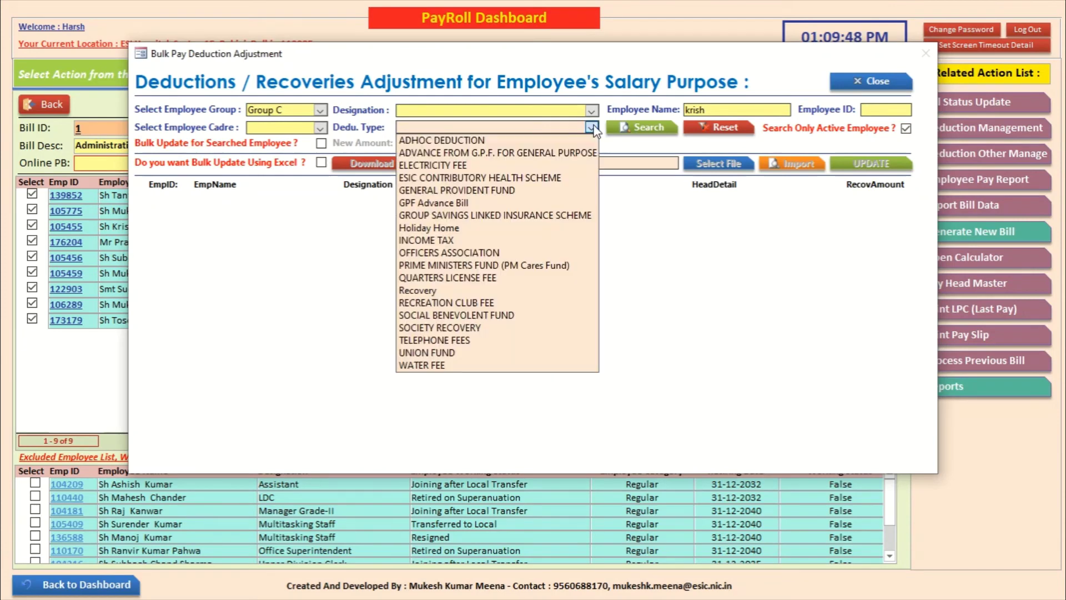
left_click(565, 191)
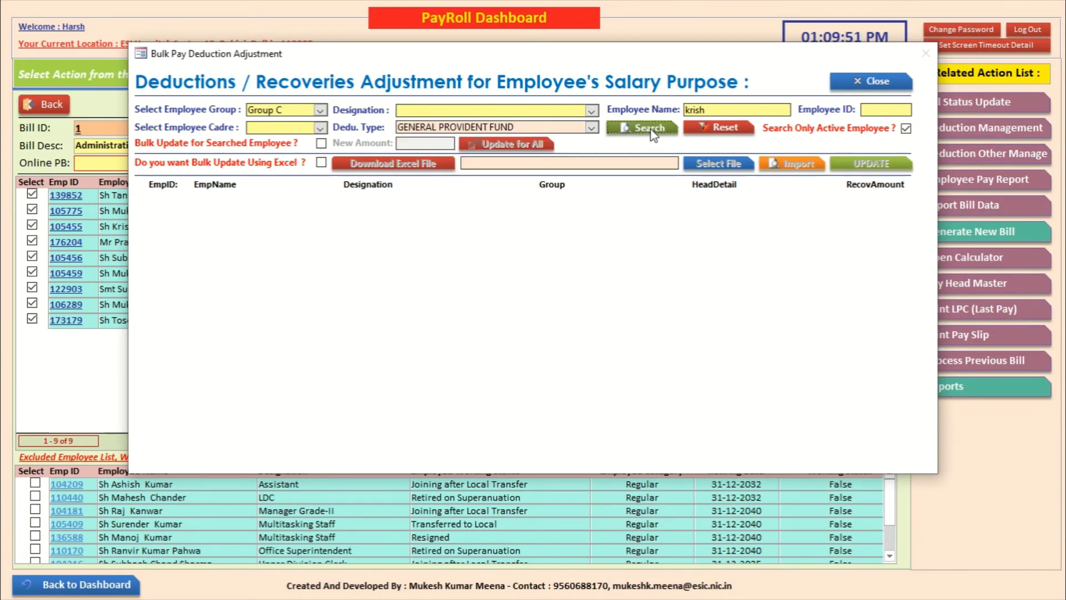
left_click(650, 131)
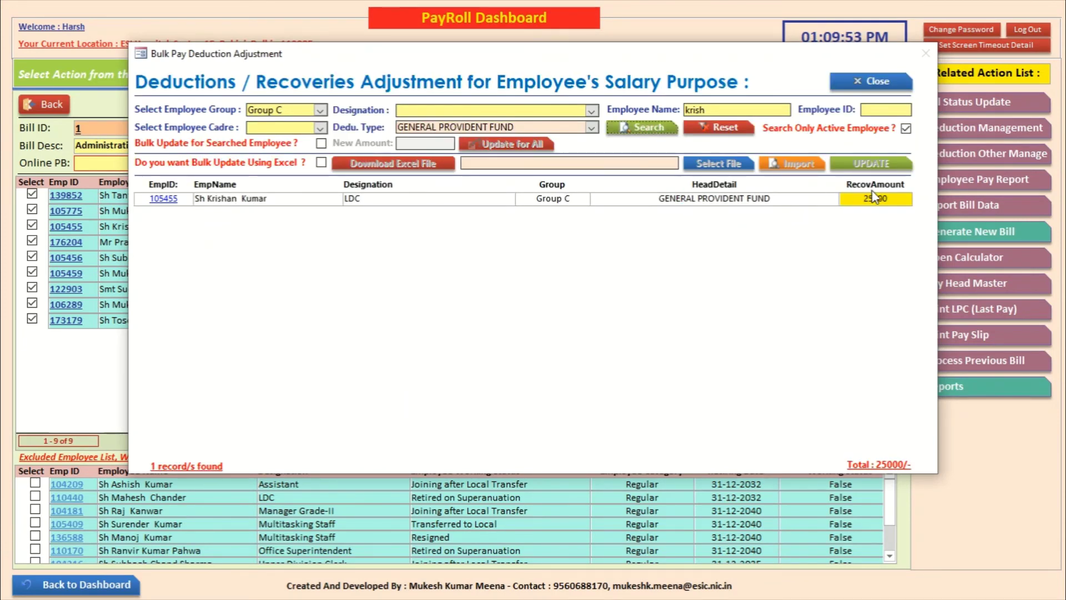
type("27000")
left_click(655, 132)
Step: Check the GPF deduction schedule in the Head Wise Total report, still totalling ₹42,000
left_click(870, 82)
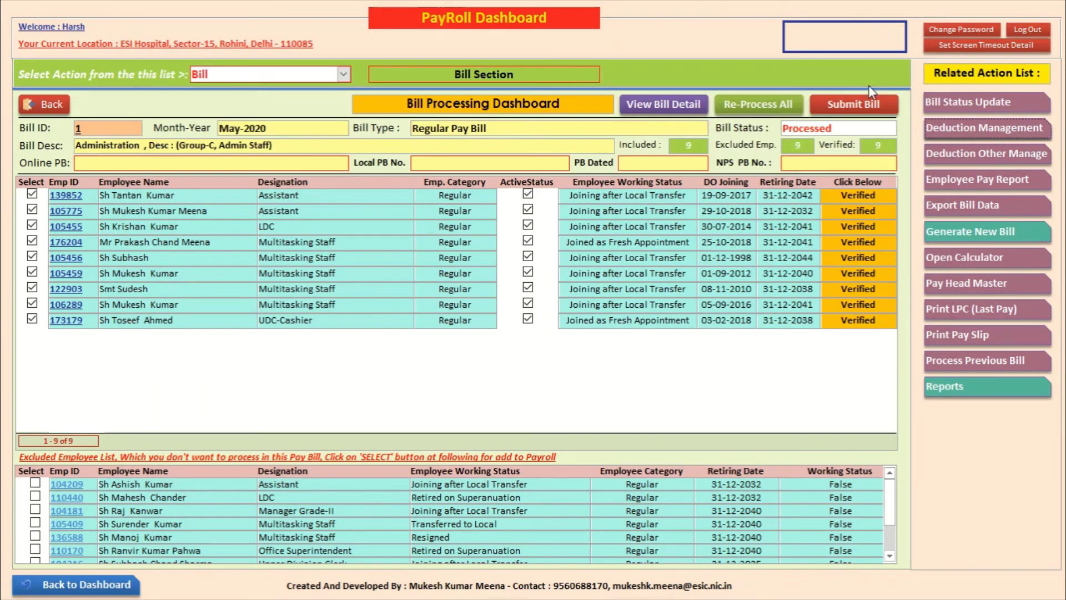
left_click(674, 108)
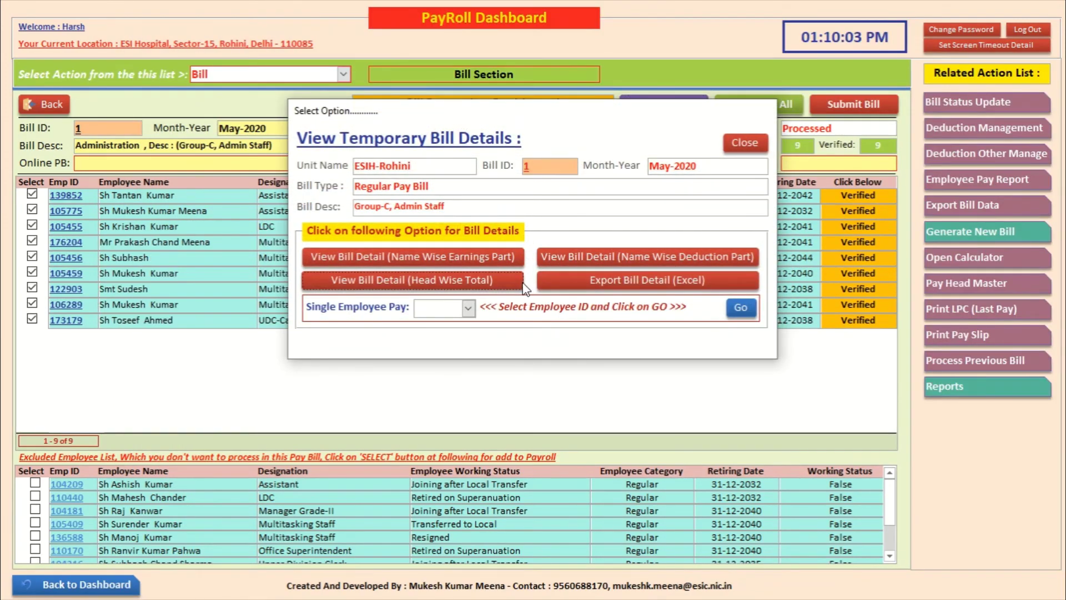
left_click(503, 281)
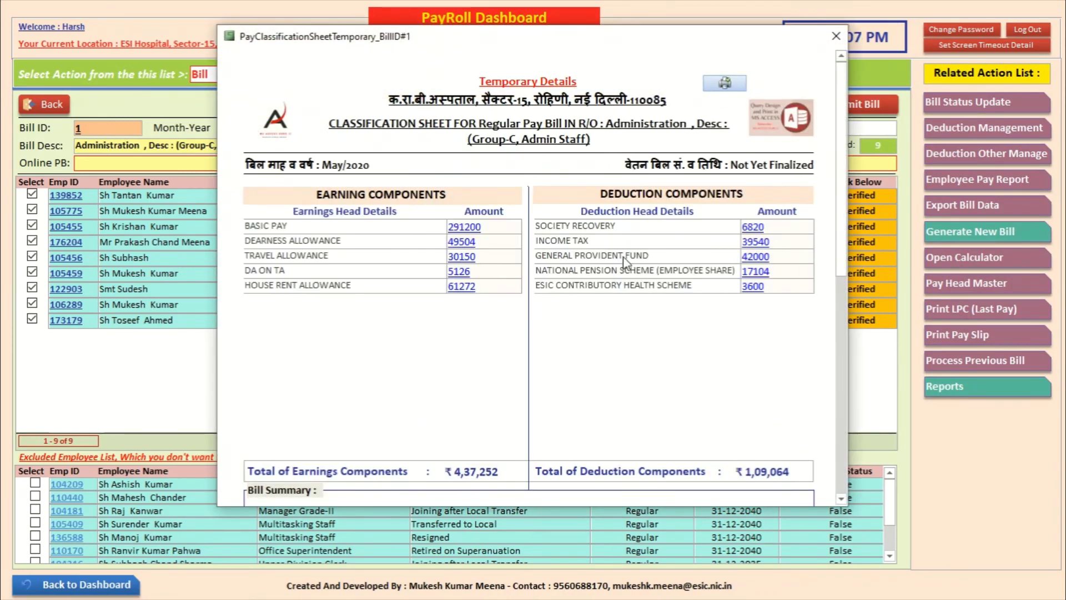
left_click(751, 259)
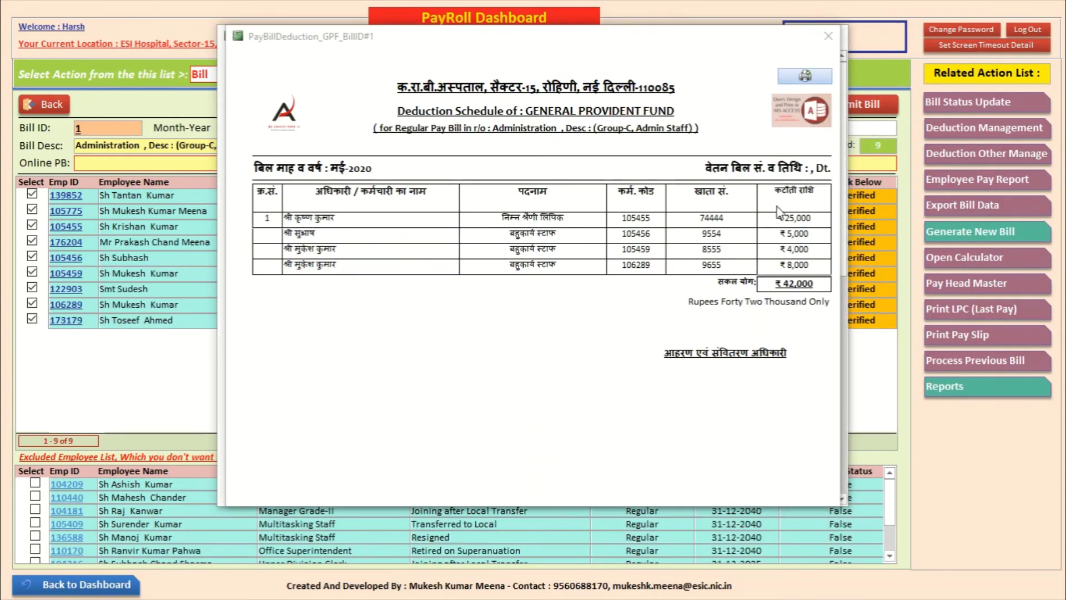
left_click(828, 36)
left_click(837, 35)
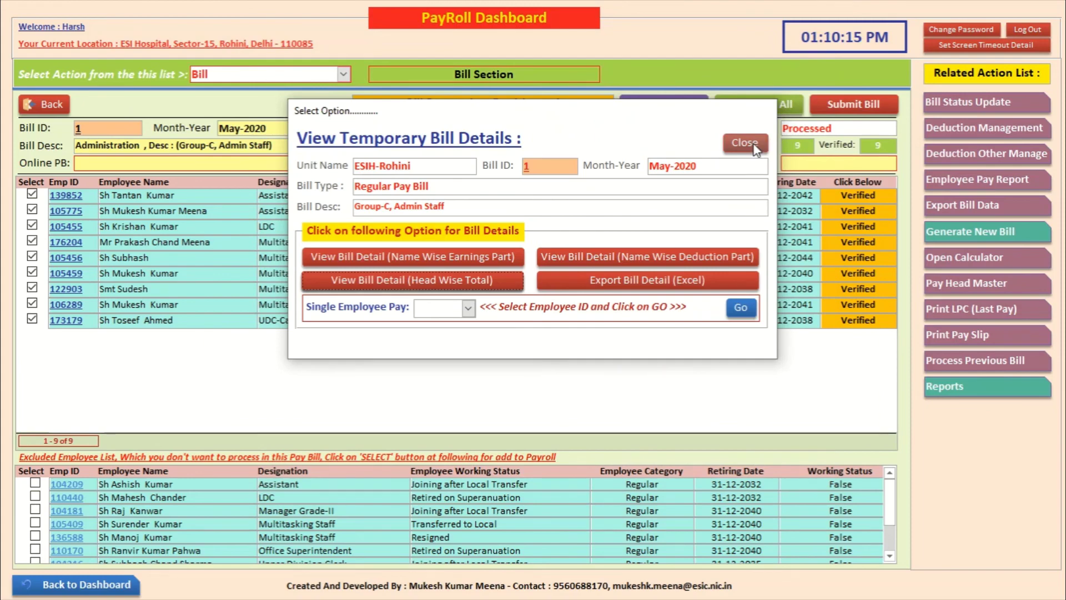
left_click(755, 147)
Step: Re-process the May 2020 bill for all included employees
left_click(778, 103)
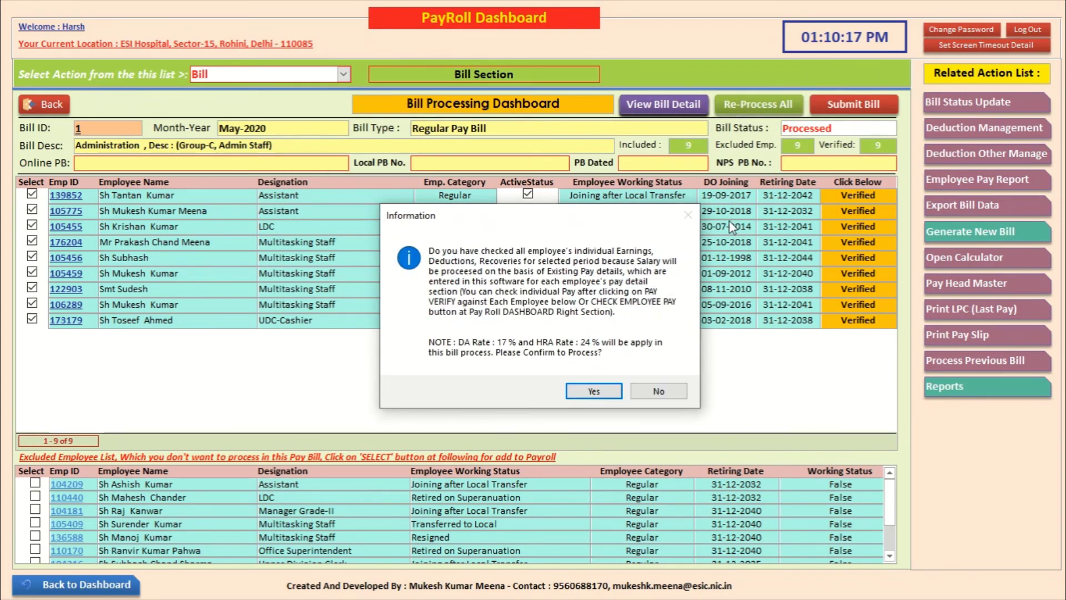
left_click(604, 391)
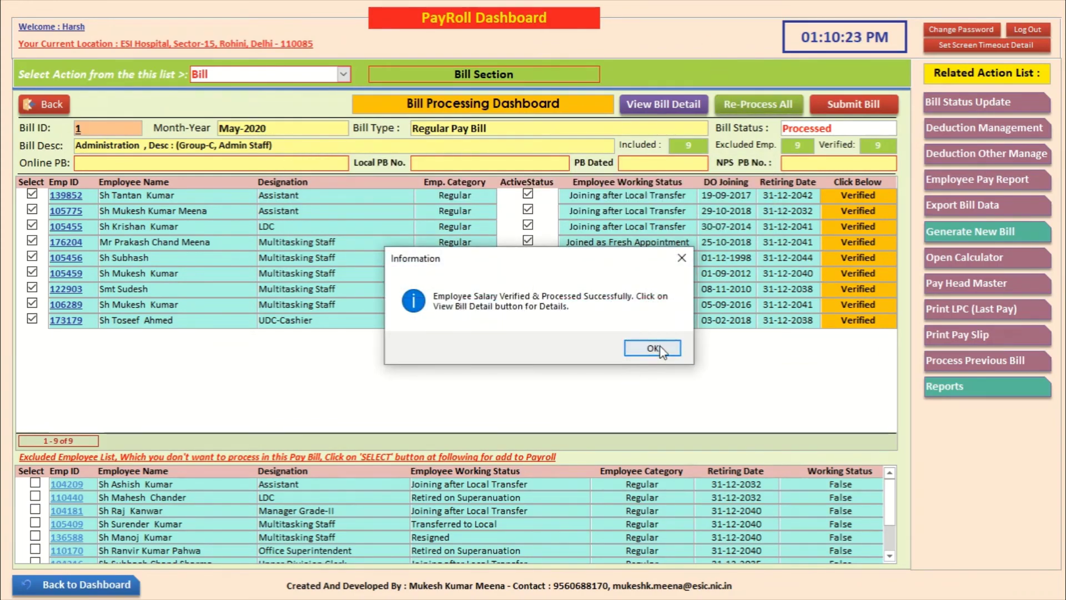
left_click(659, 344)
Step: Confirm the GPF schedule now totals ₹44,000, then attempt to submit the bill
left_click(664, 104)
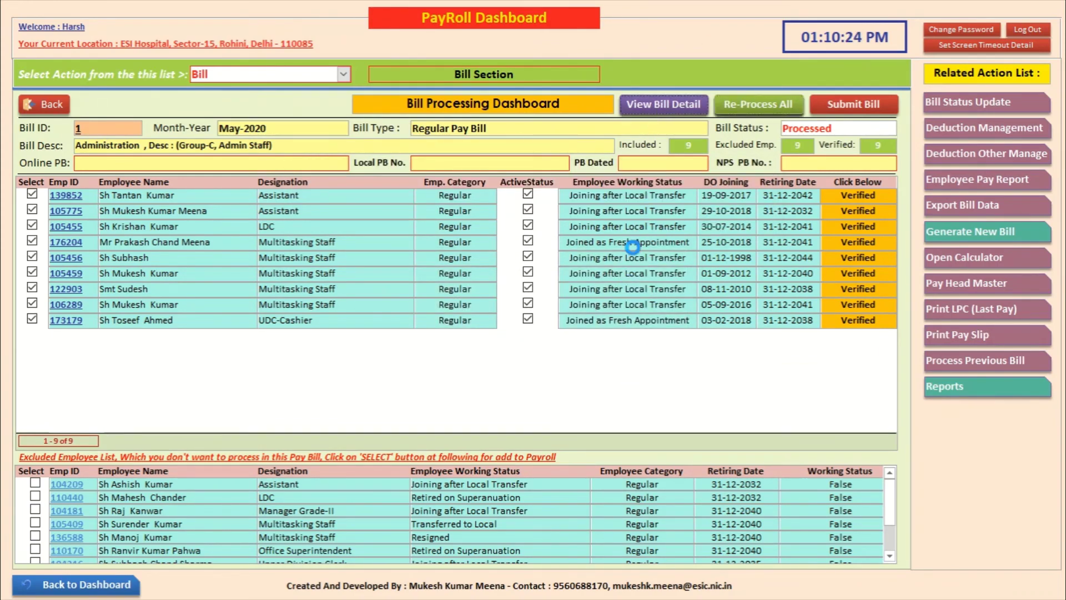
left_click(461, 276)
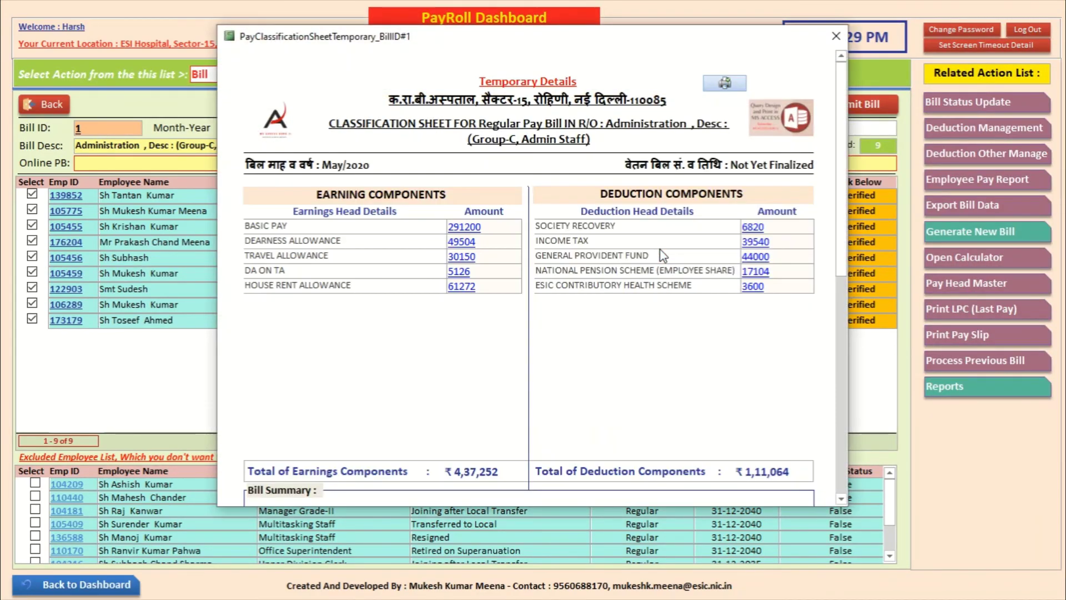
left_click(755, 257)
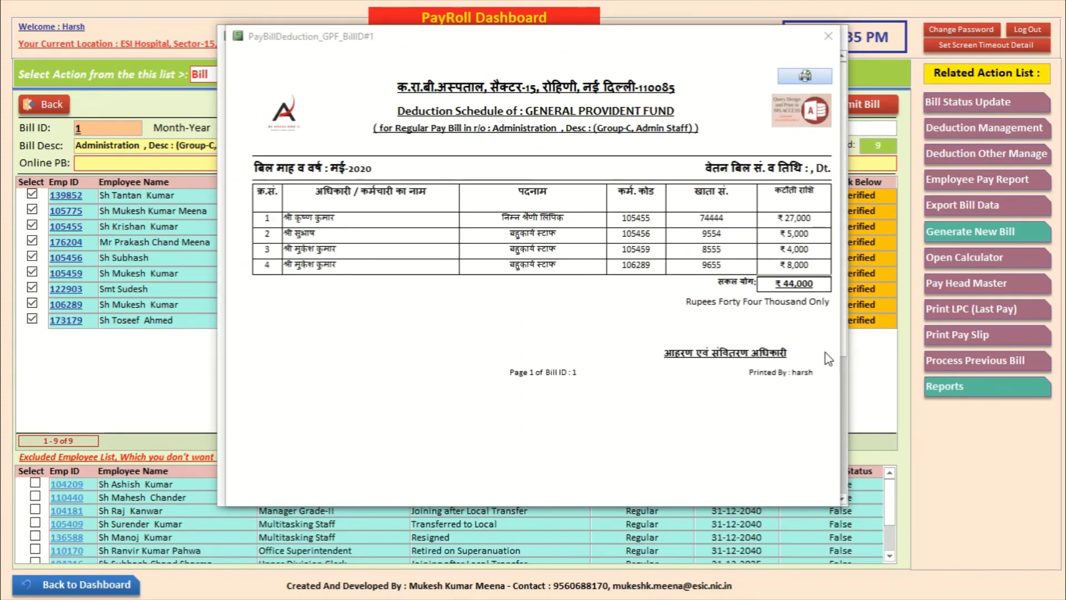
left_click(826, 38)
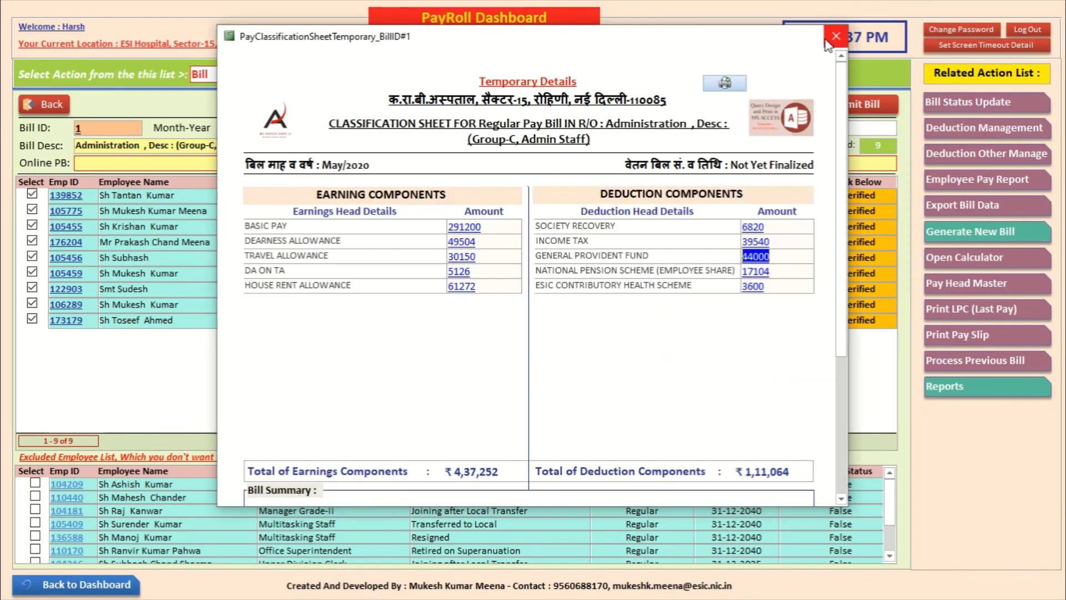
left_click(828, 37)
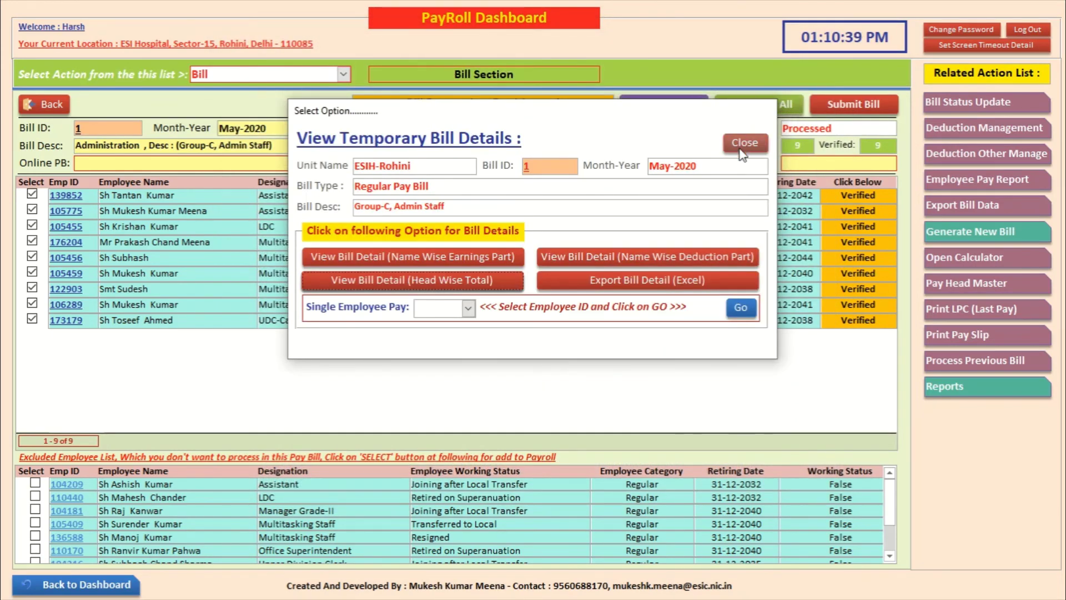
left_click(744, 142)
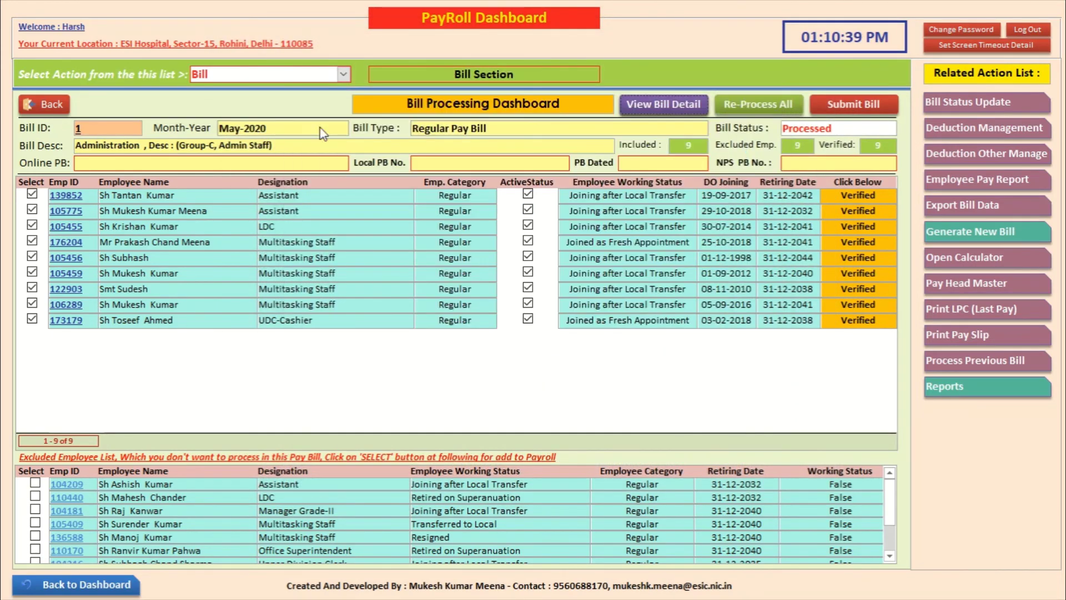
left_click(847, 101)
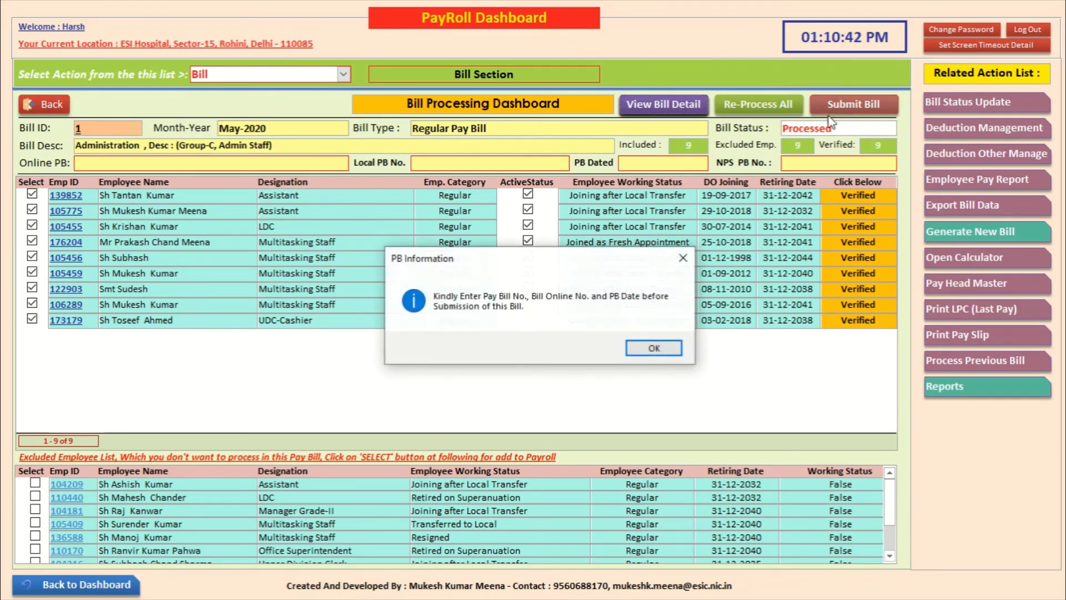
Step: Fill in Online PB and set Local PB No. to PB/01/ESIHR
left_click(655, 347)
type("P")
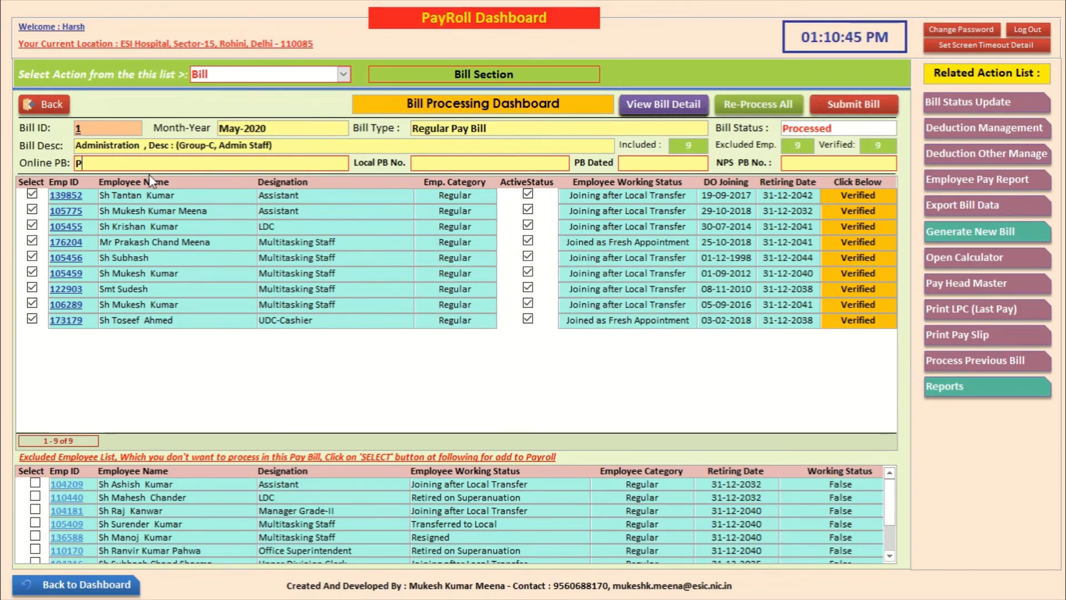
type("BLLLLLlkdj")
type("sfaklsdjlkfj")
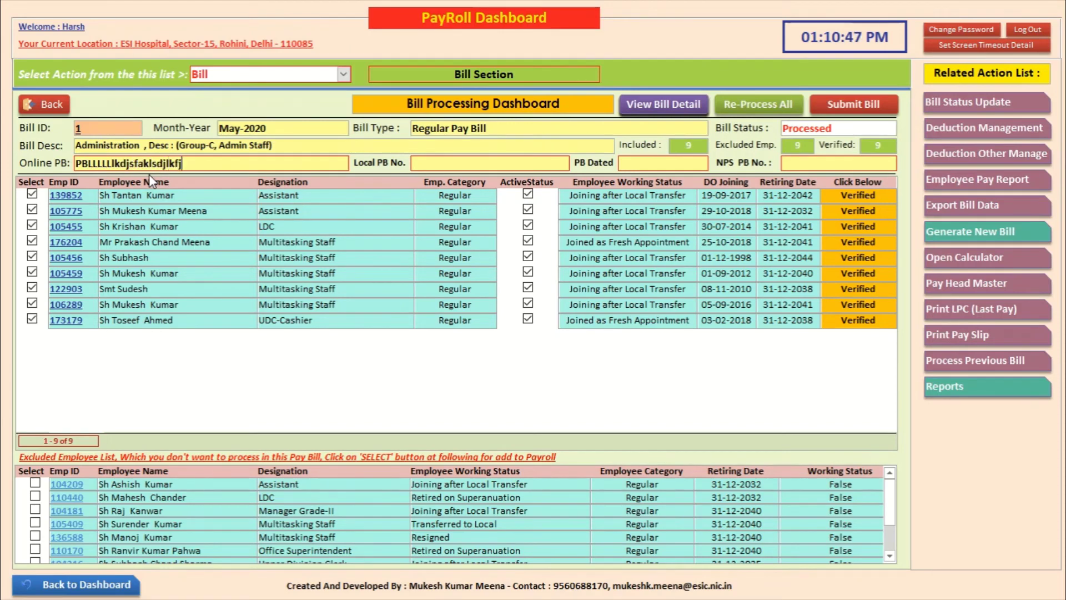
left_click(483, 163)
type("PB")
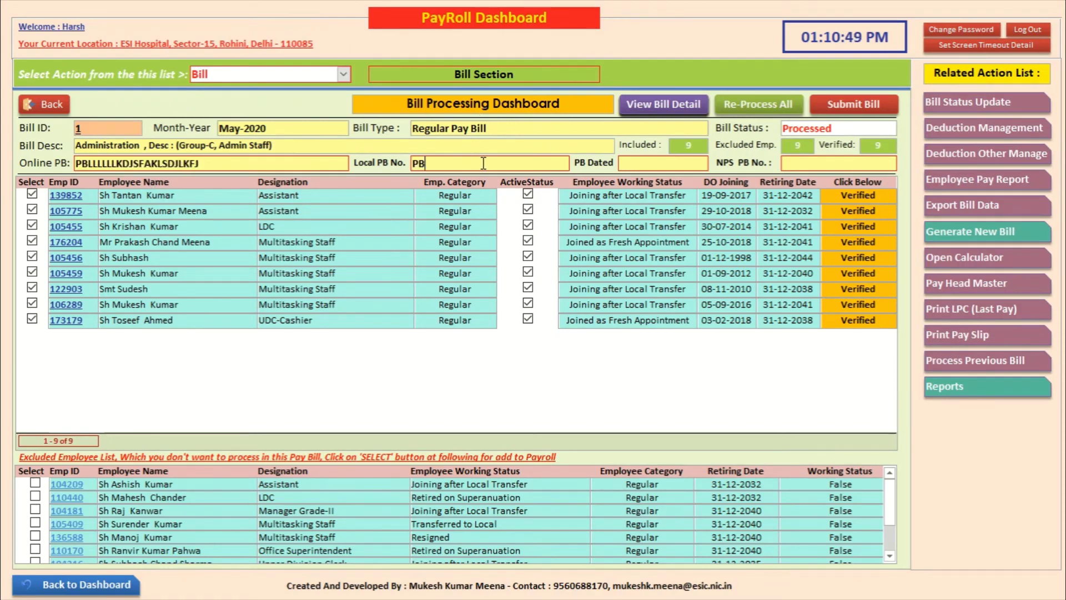
type("/01/RSV")
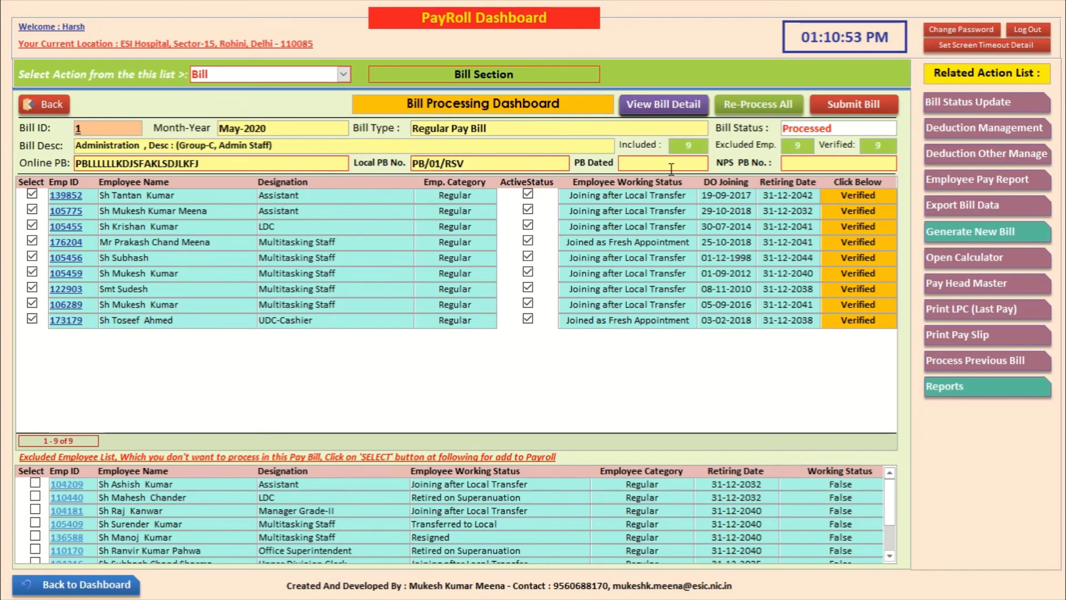
key("BackSpace")
key("BackSpace")
key("BackSpace")
type("ESIHRo")
key("shift+Home")
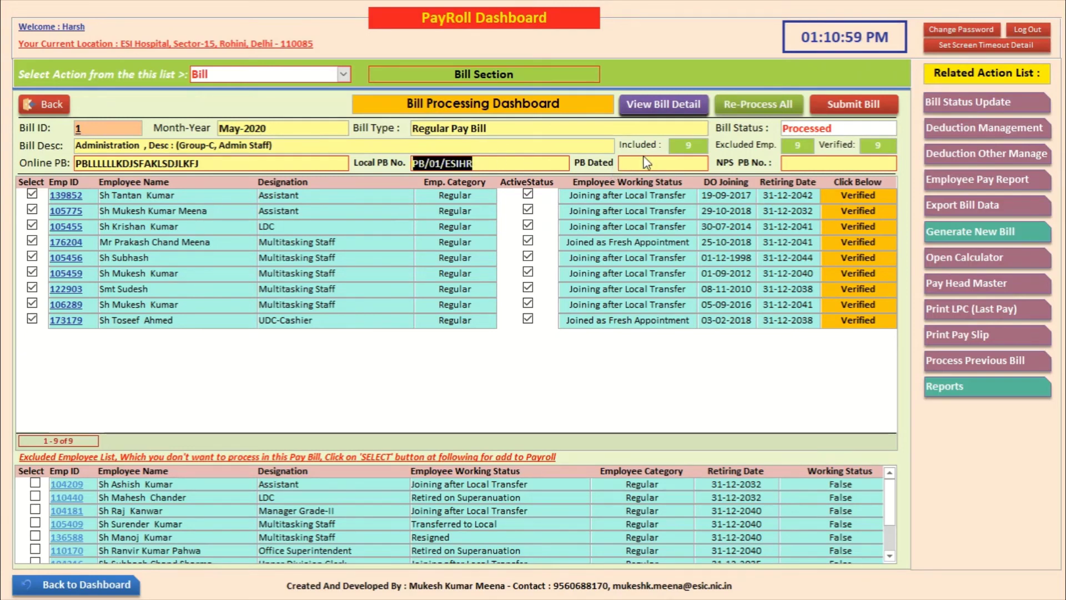
Step: Set PB Dated to 06 May 2020 and NPS PB No. to PB/02/RSV
left_click(646, 163)
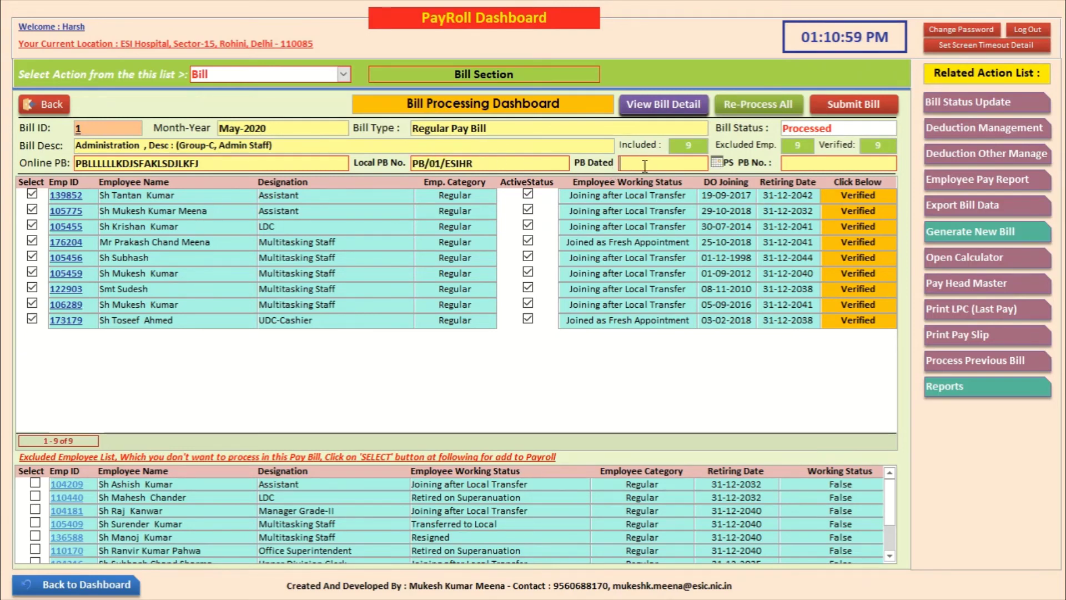
left_click(716, 164)
left_click(631, 218)
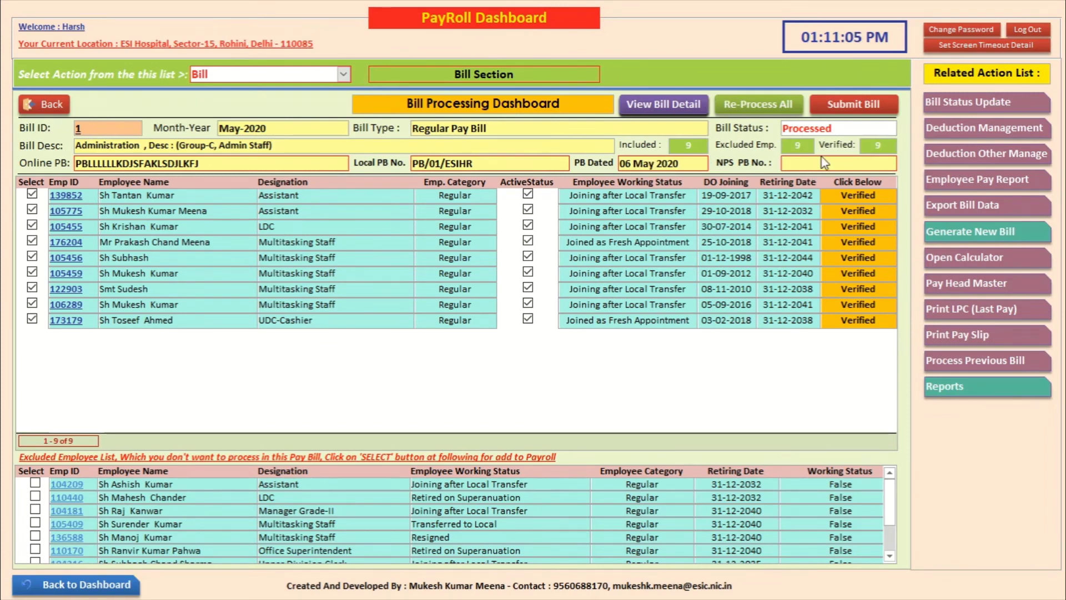
left_click(823, 162)
type("PB/02/RSV")
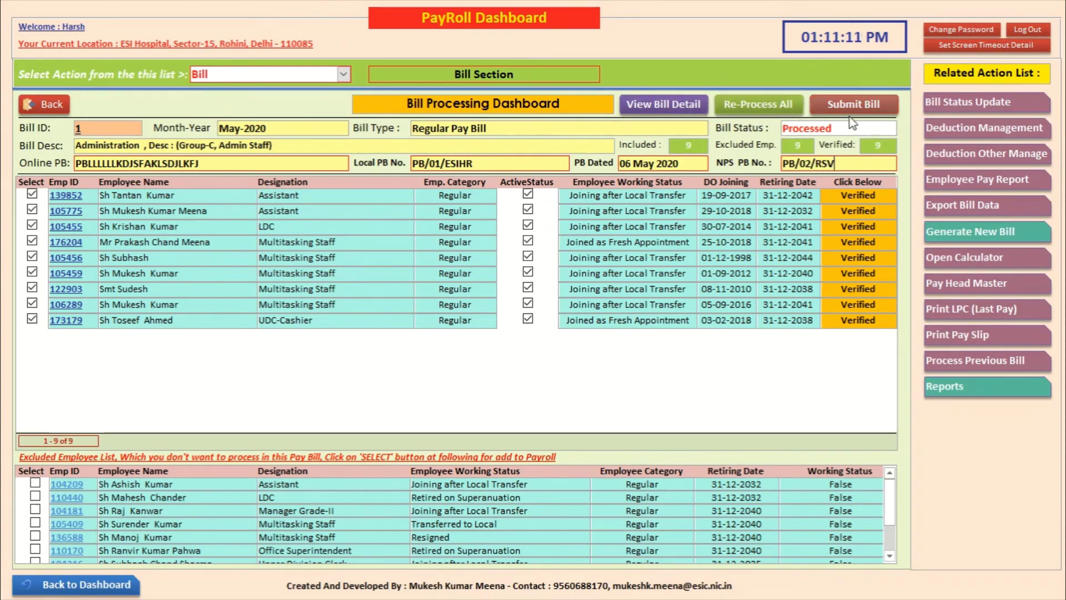
Step: Submit the May 2020 bill for finalization and acknowledge the success message
left_click(852, 107)
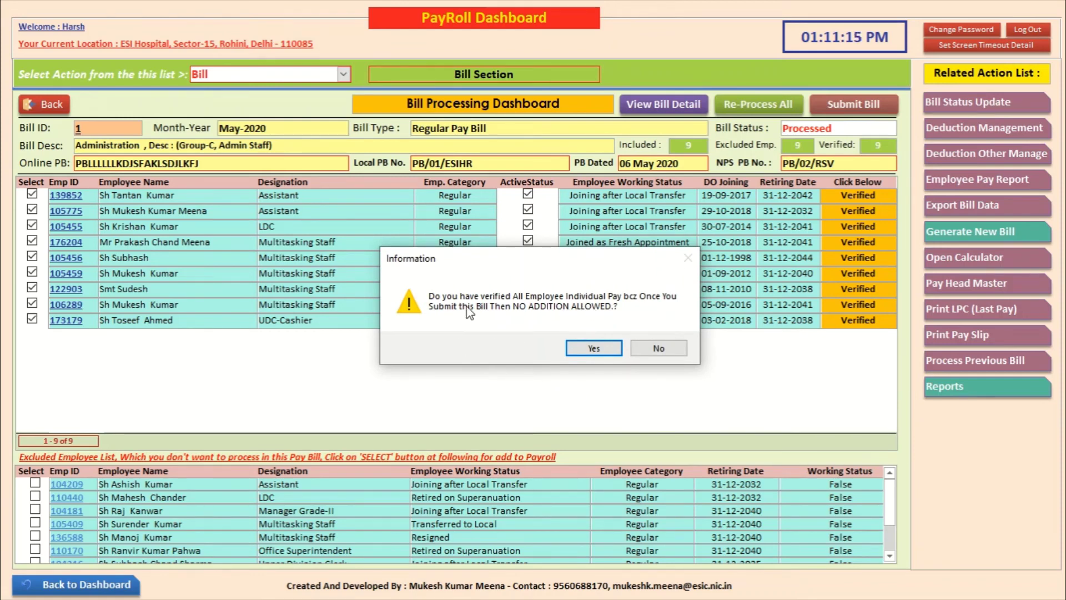
left_click(591, 348)
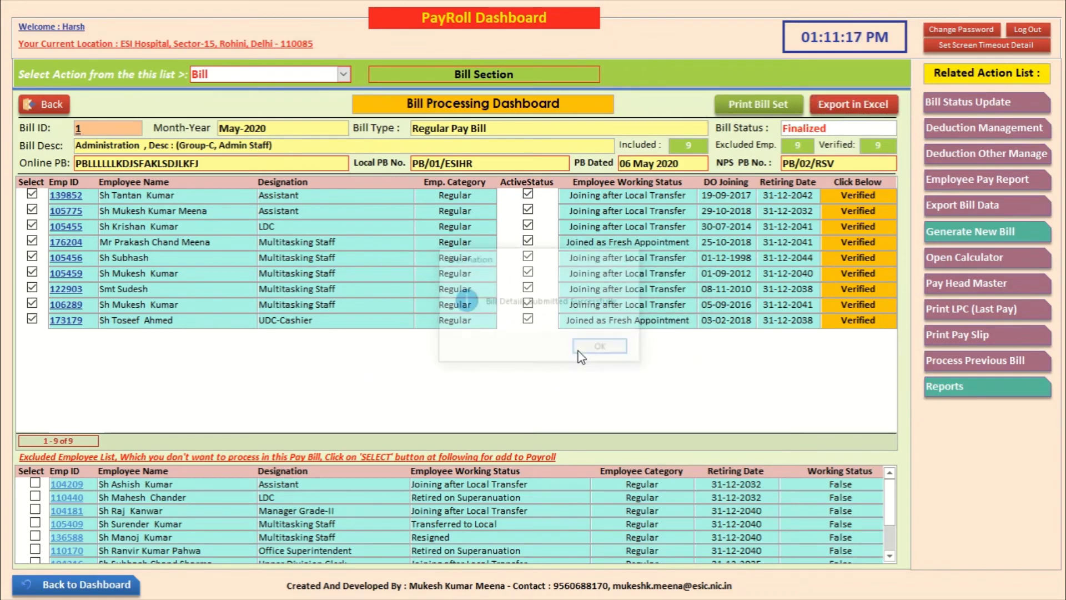
left_click(603, 348)
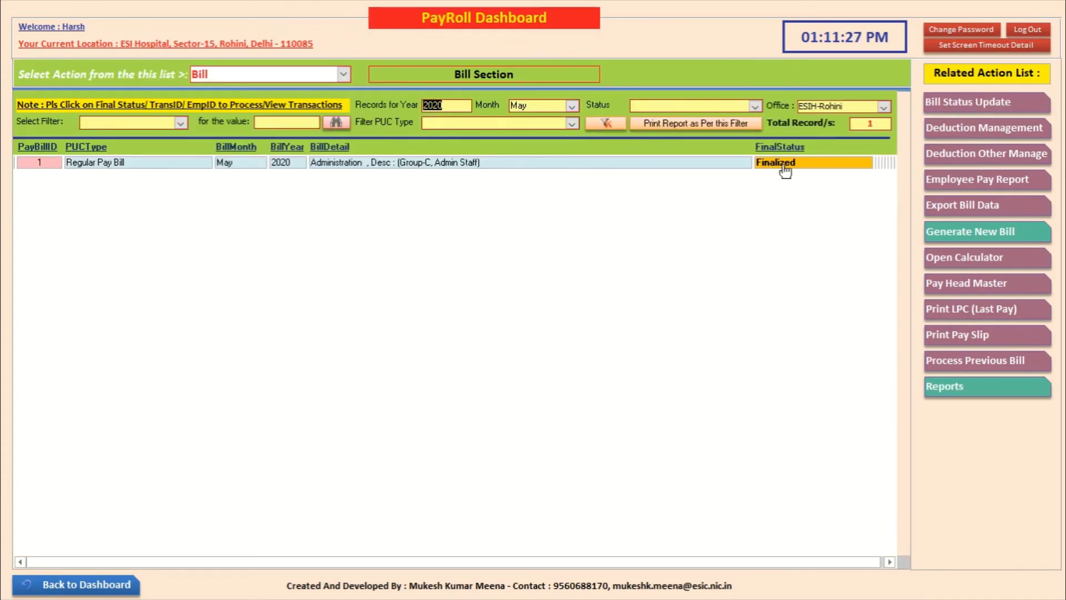
Step: Log out and sign back in as admin, then open PayRoll
left_click(1028, 29)
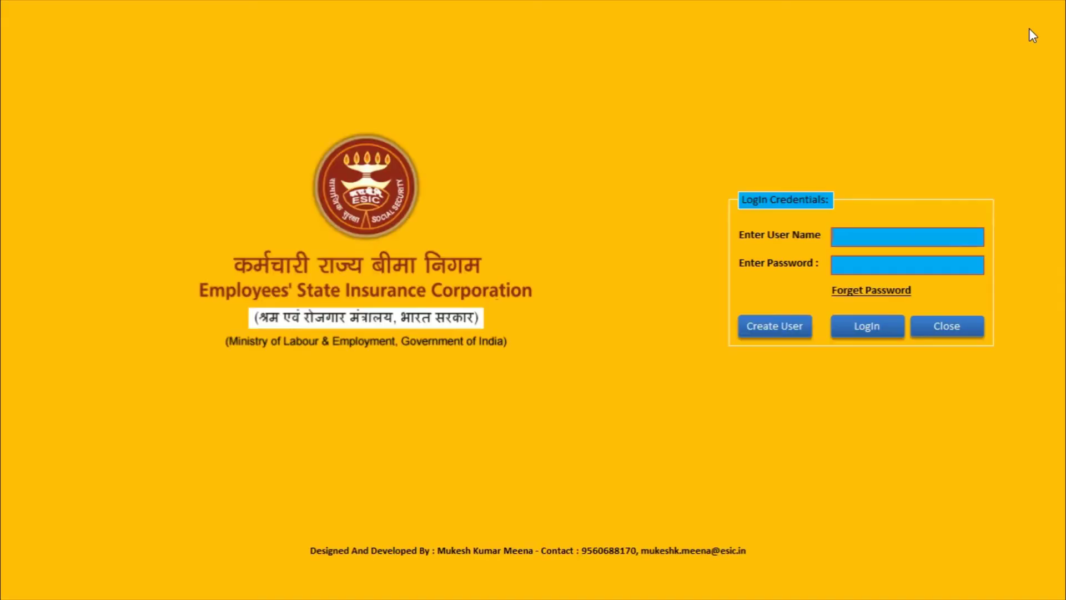
type("admin")
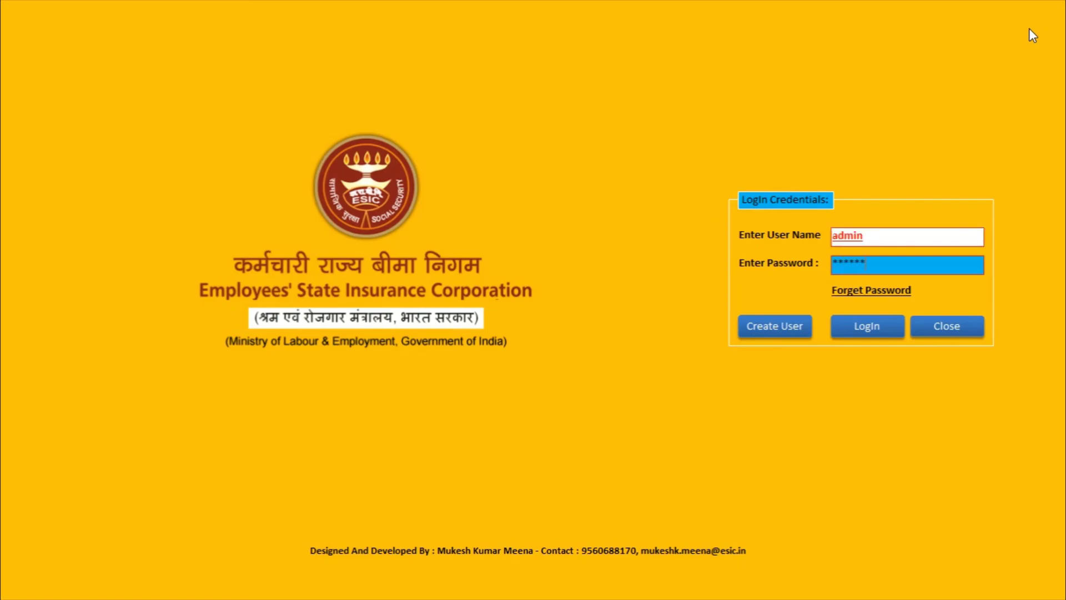
key("Return")
left_click(341, 216)
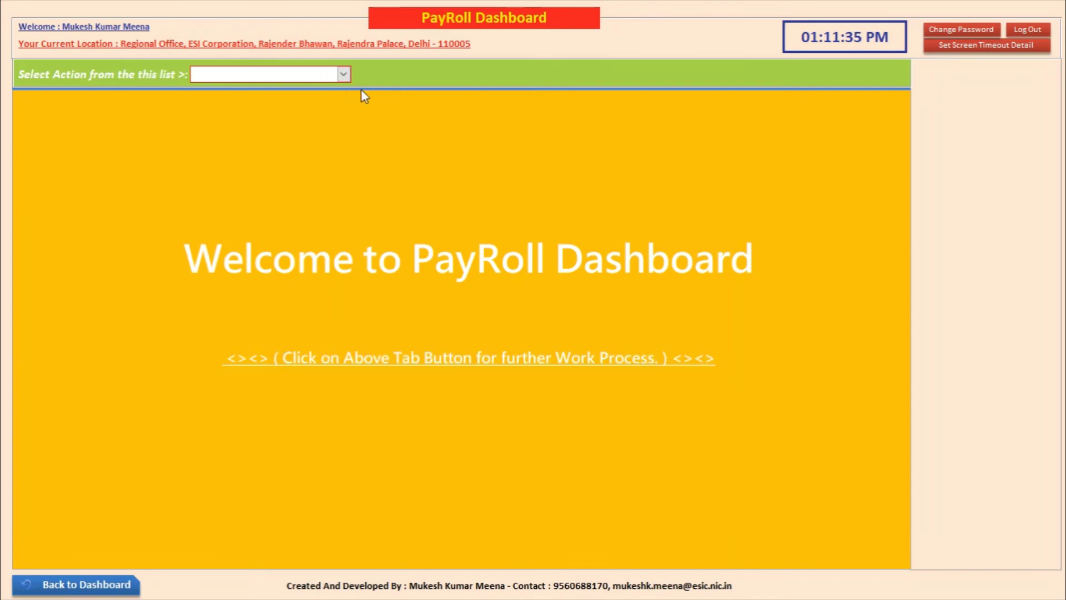
Step: List ESIH-Rohini's bills in the Bill section and open the finalized bill's status update
left_click(343, 74)
left_click(333, 94)
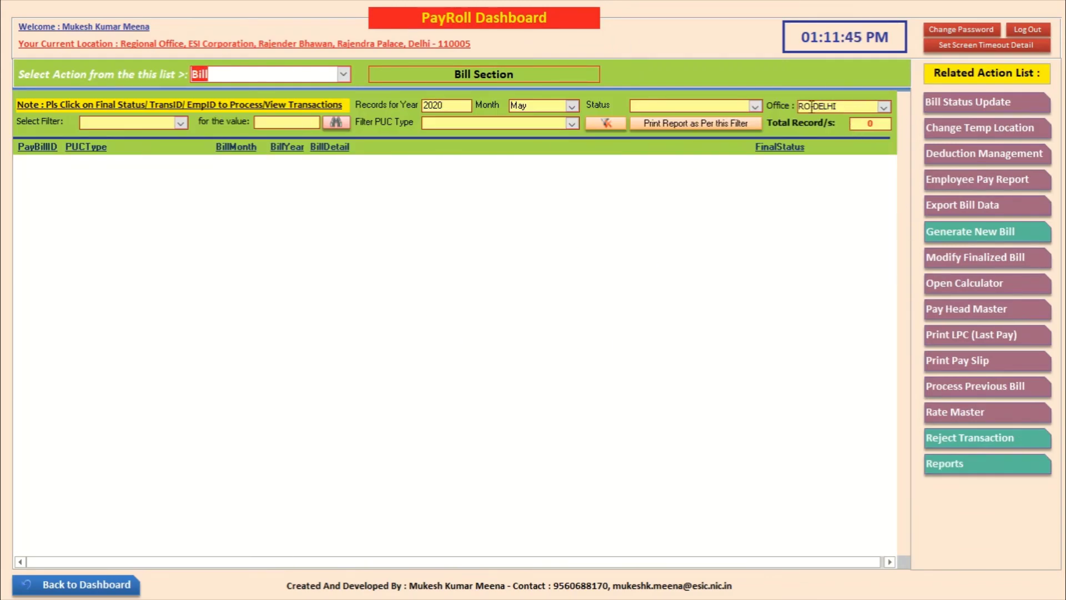
left_click(883, 107)
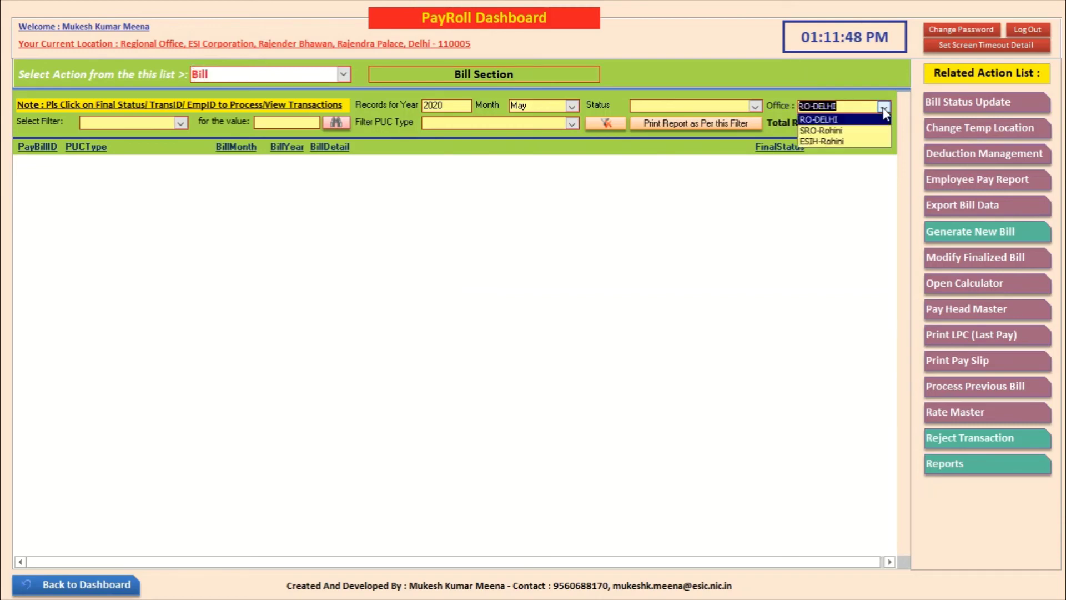
left_click(865, 142)
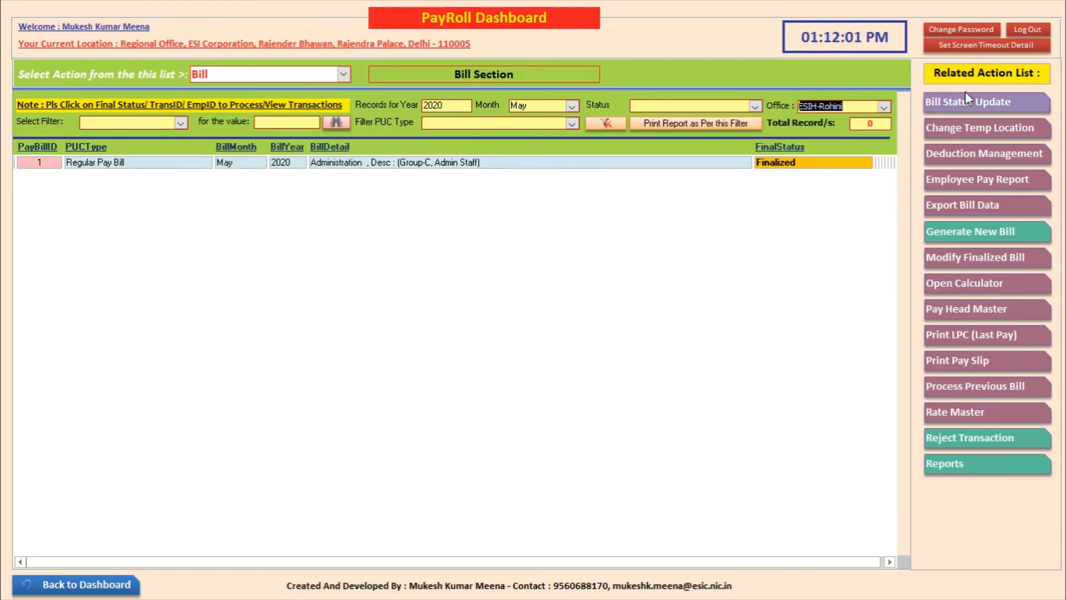
left_click(943, 99)
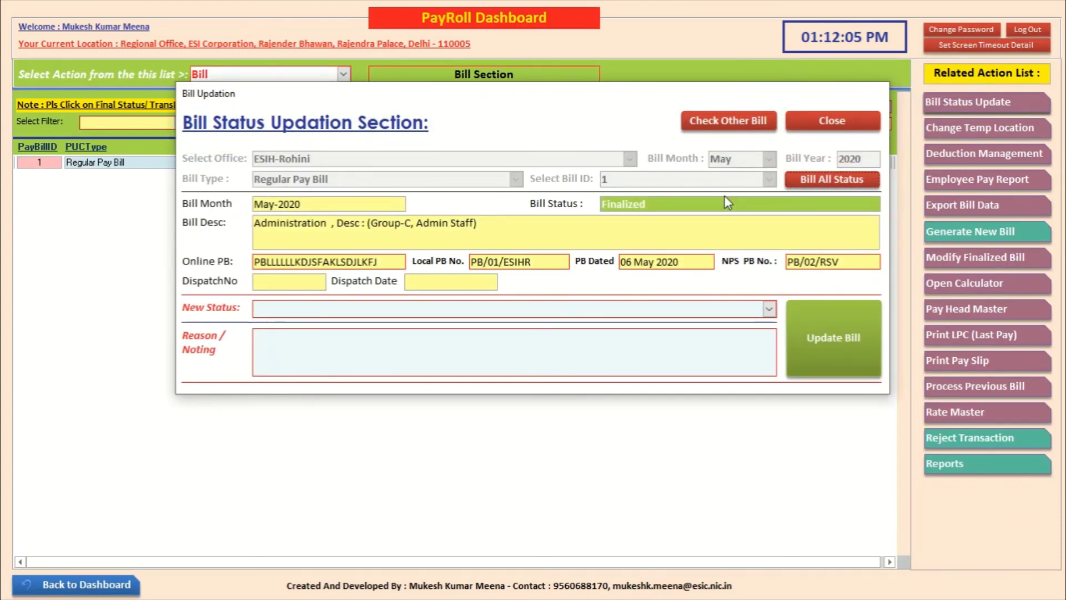
Step: Set the status to Bill Re-Opened for Correction with a reason asking to correct an employee's HRA
left_click(769, 309)
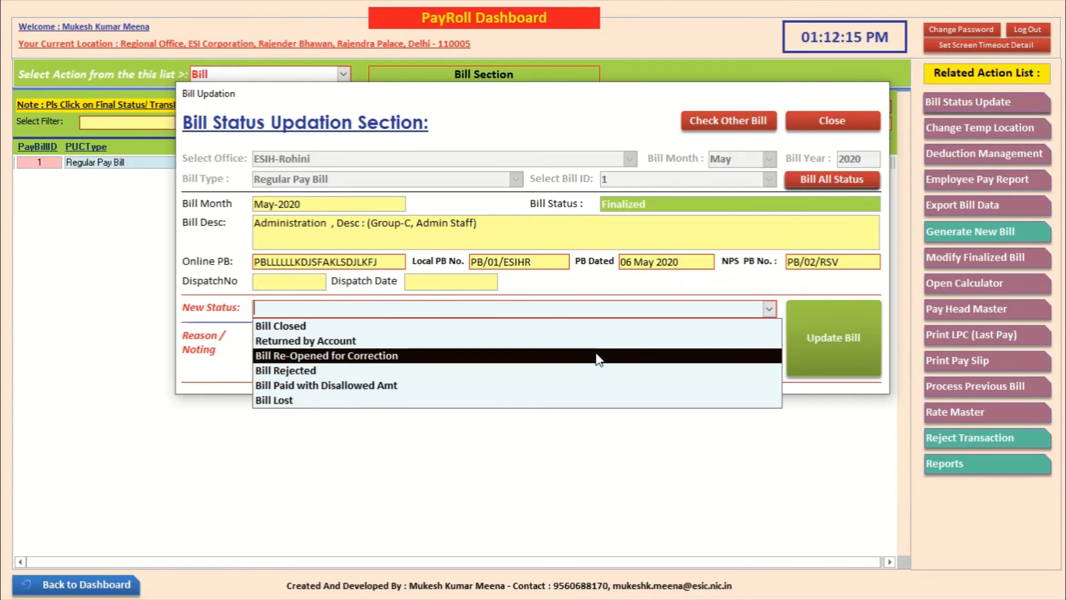
left_click(597, 356)
left_click(548, 339)
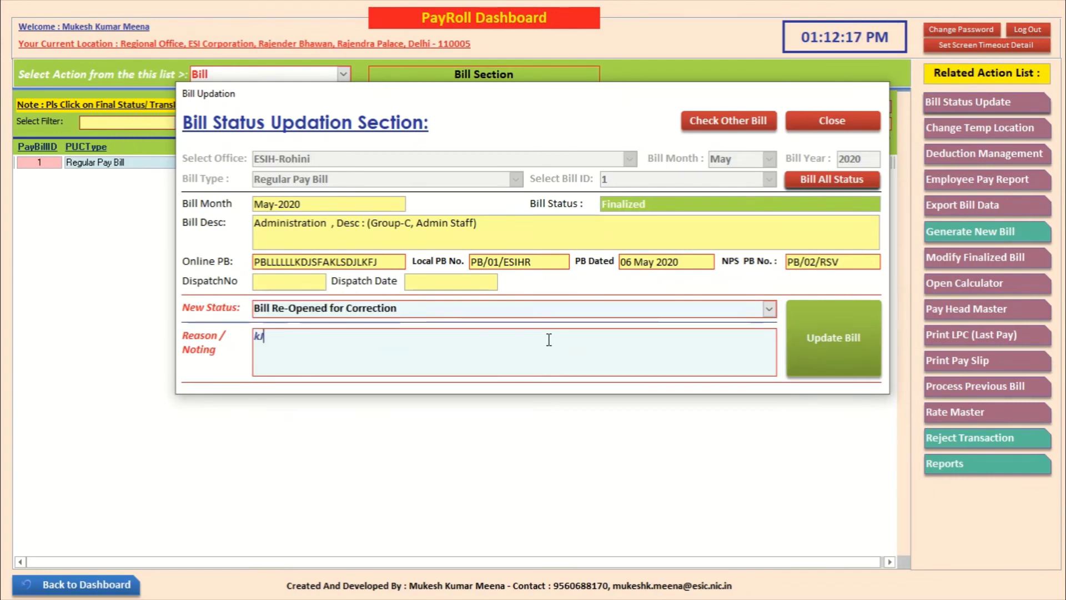
type("Kindly Corr")
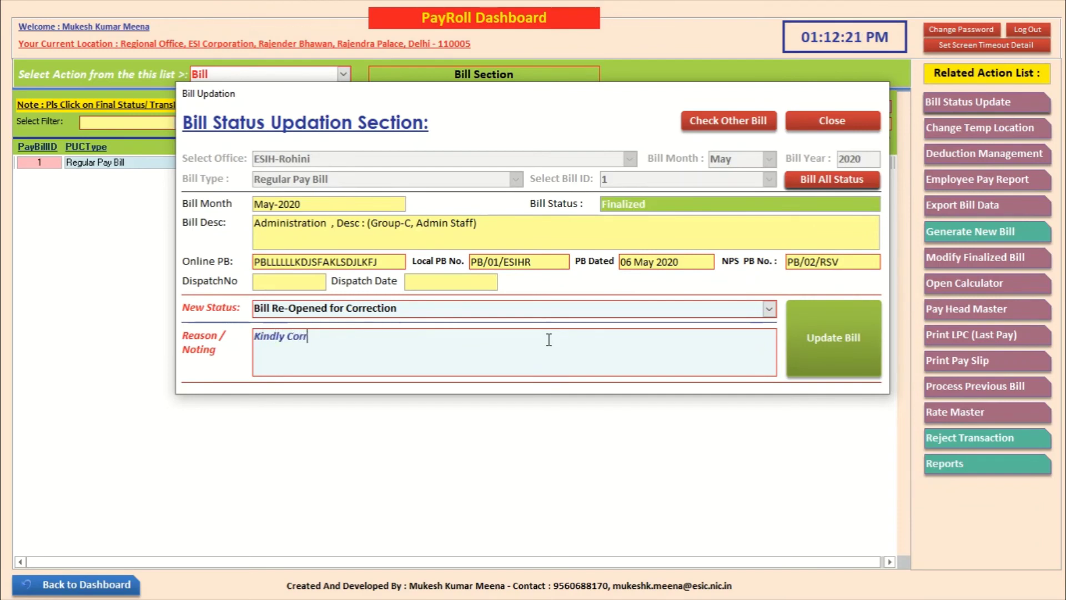
type("ect HRA of Sh")
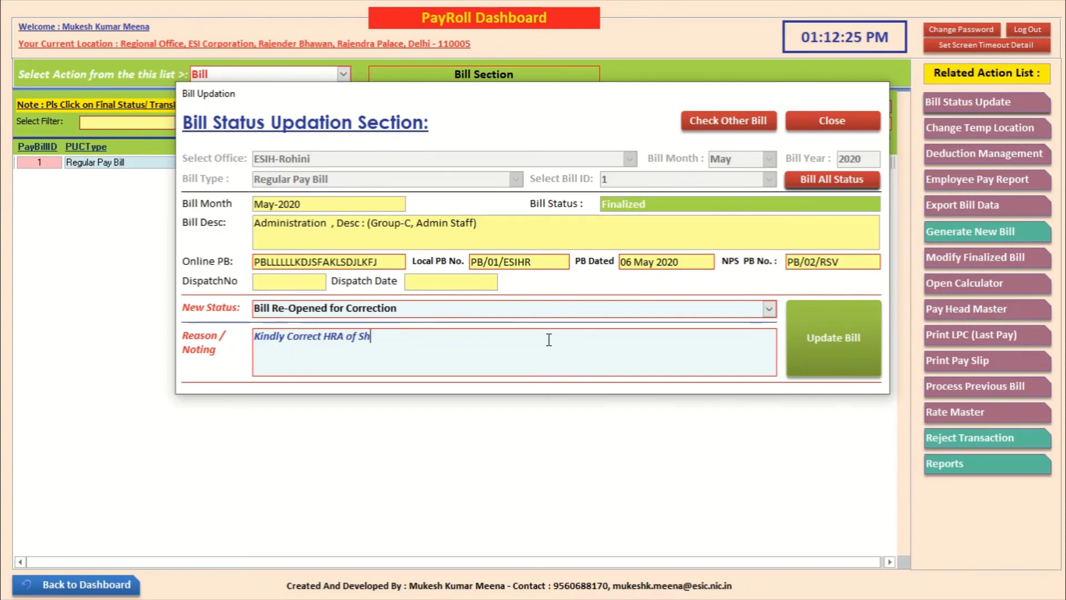
type(" Mahesh")
key("BackSpace")
key("BackSpace")
key("BackSpace")
key("BackSpace")
key("BackSpace")
key("BackSpace")
key("BackSpace")
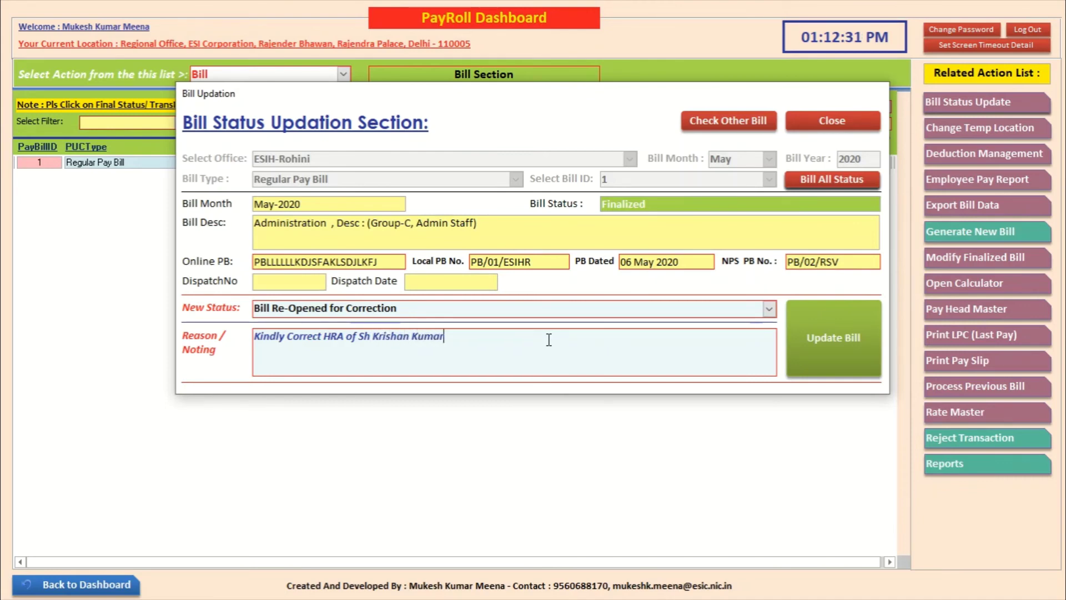
Step: Apply and confirm the new bill status, then close the Bill Status Updation Section
left_click(808, 335)
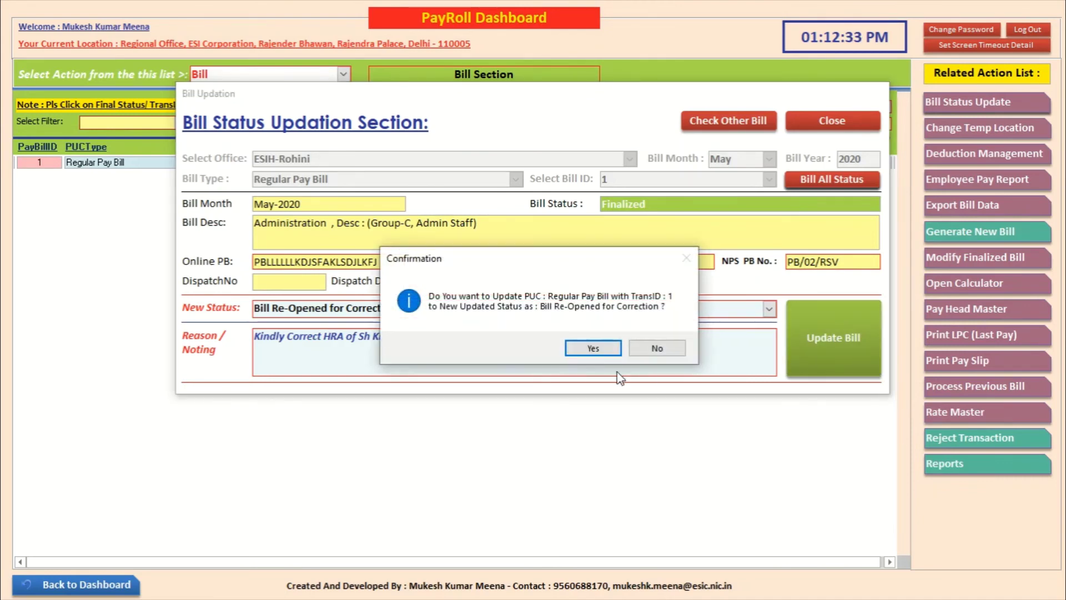
left_click(592, 348)
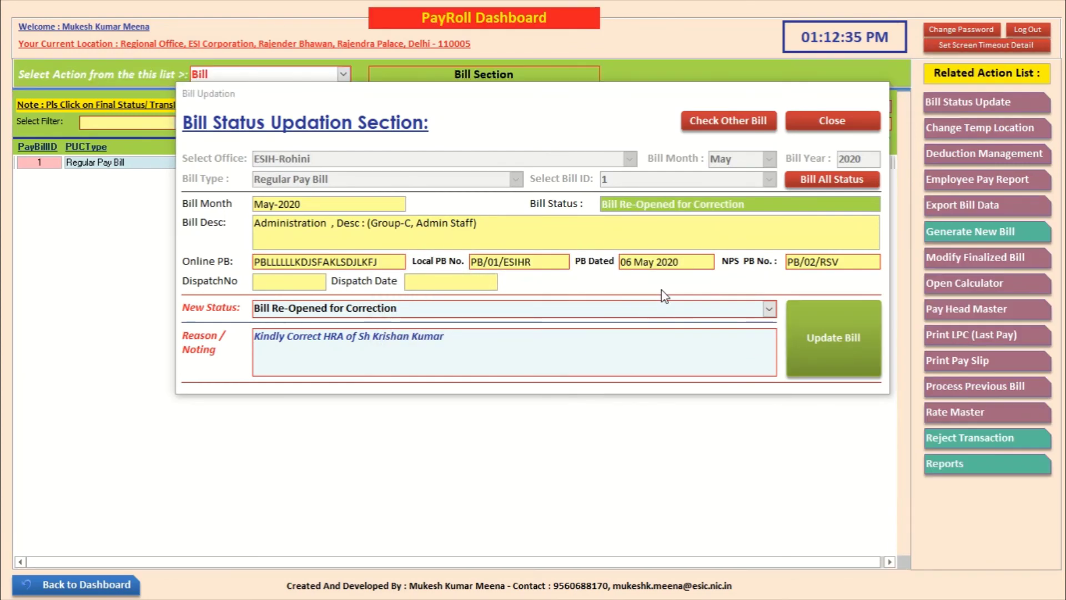
left_click(591, 348)
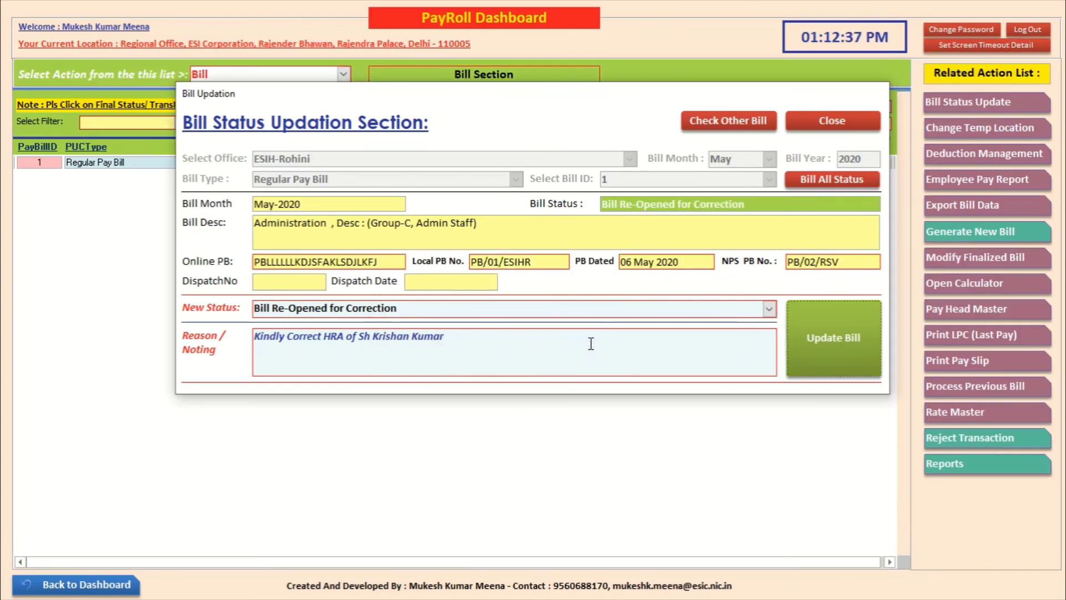
left_click(831, 128)
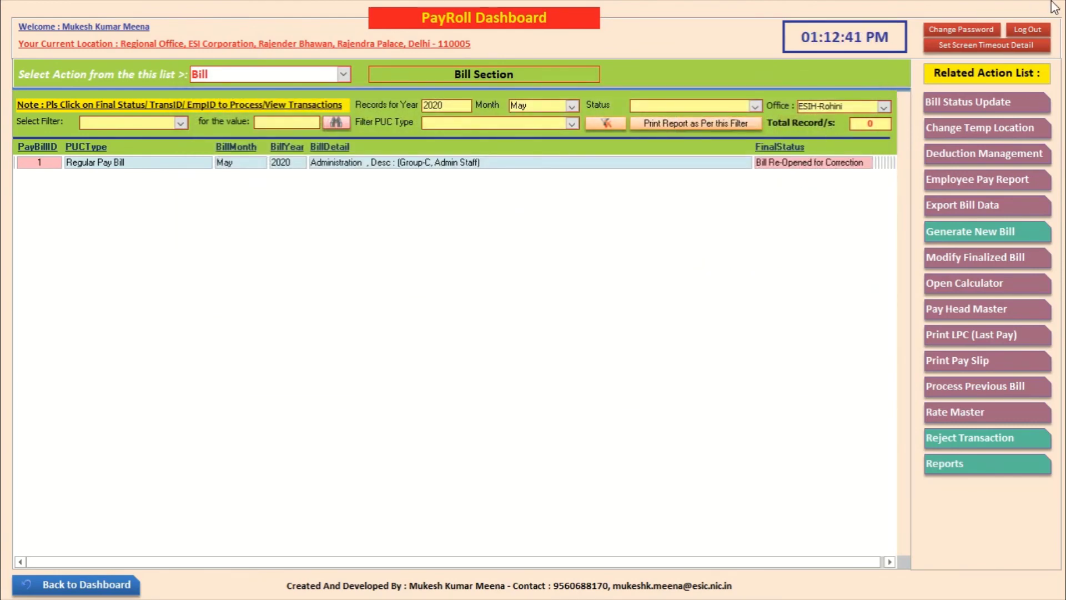
Step: Log out and log back in as the ESIH-Rohini user, entering the PayRoll dashboard
left_click(1028, 31)
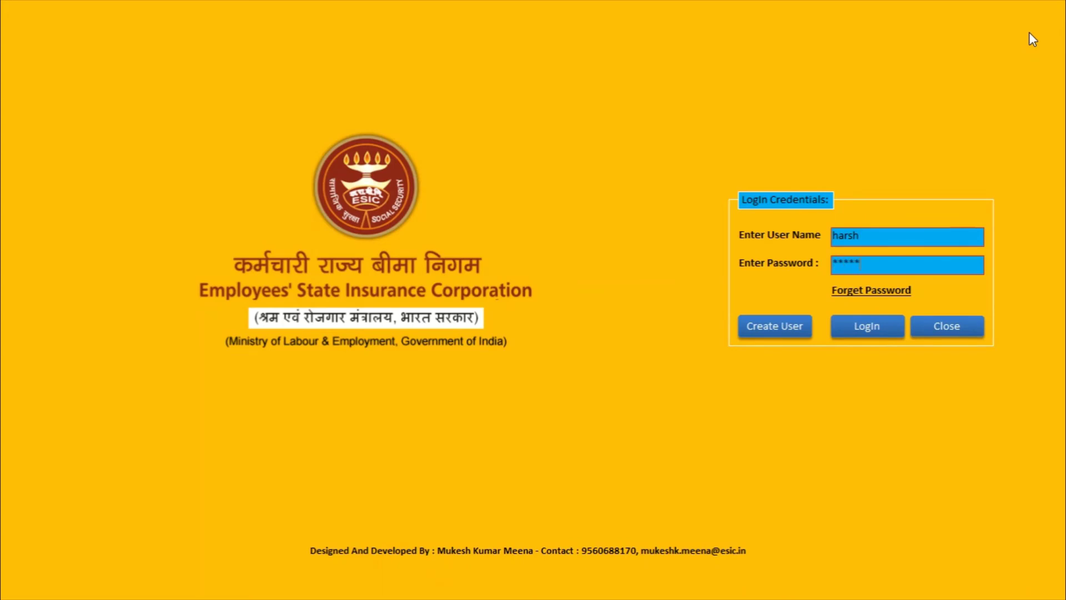
key("Return")
left_click(353, 189)
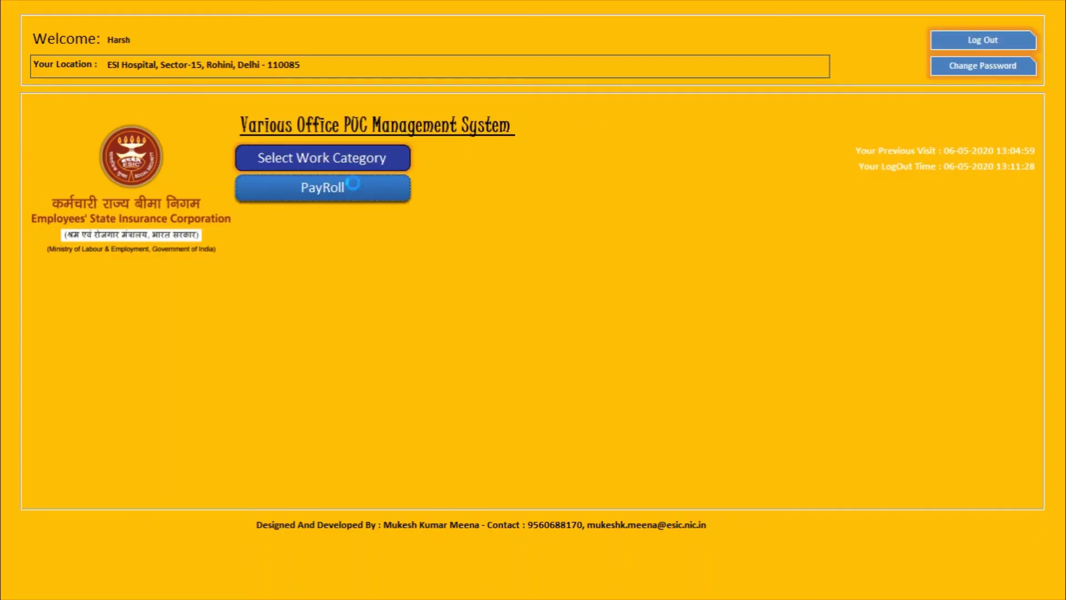
Step: Switch to the Bill action and open the re-opened May 2020 bill's staff quarter/transport settings
left_click(340, 74)
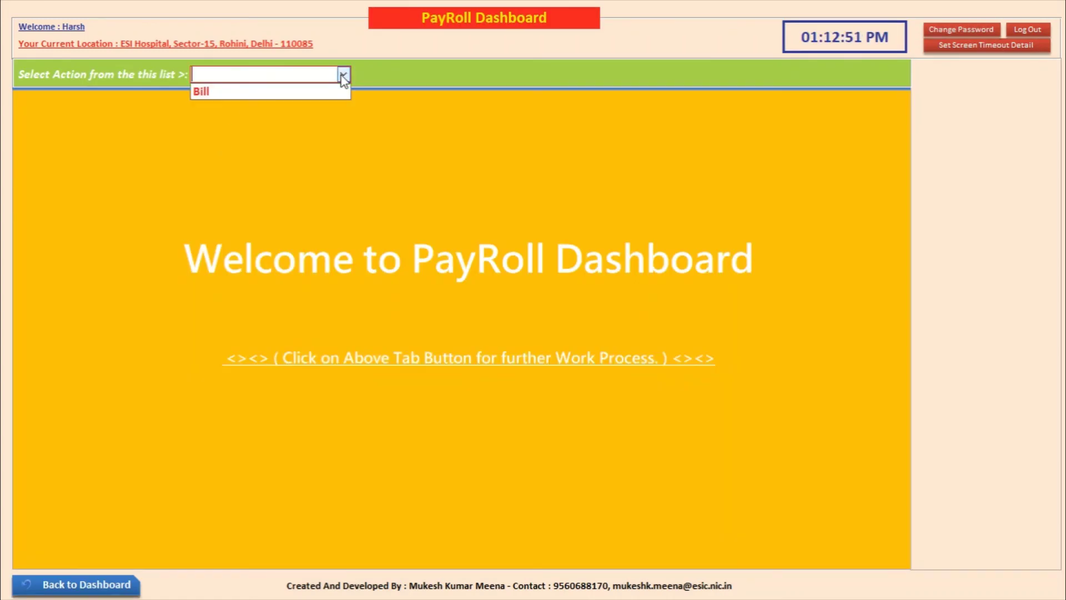
left_click(339, 92)
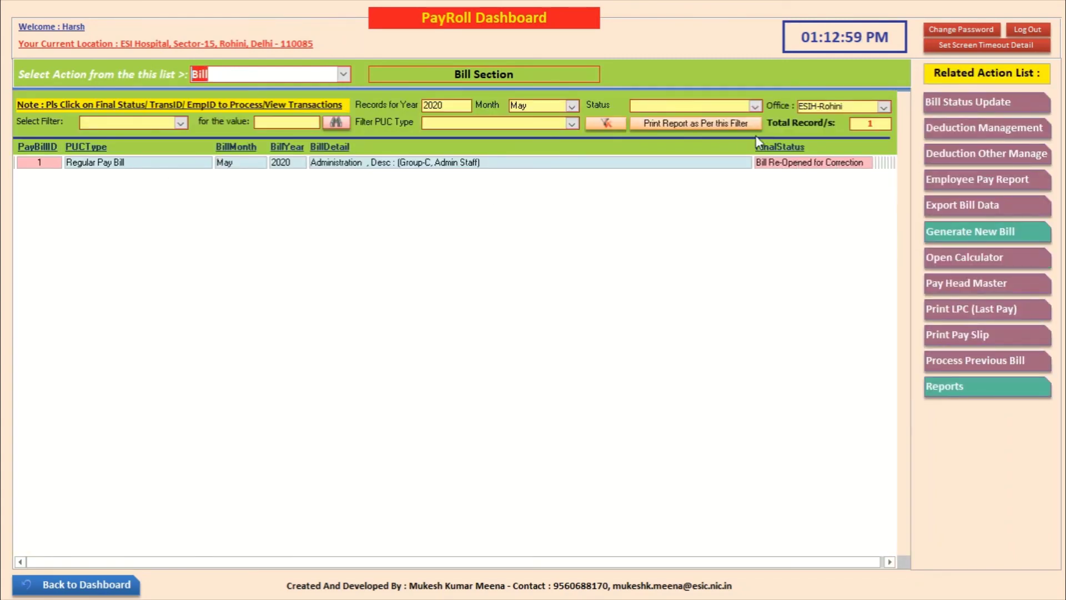
left_click(776, 163)
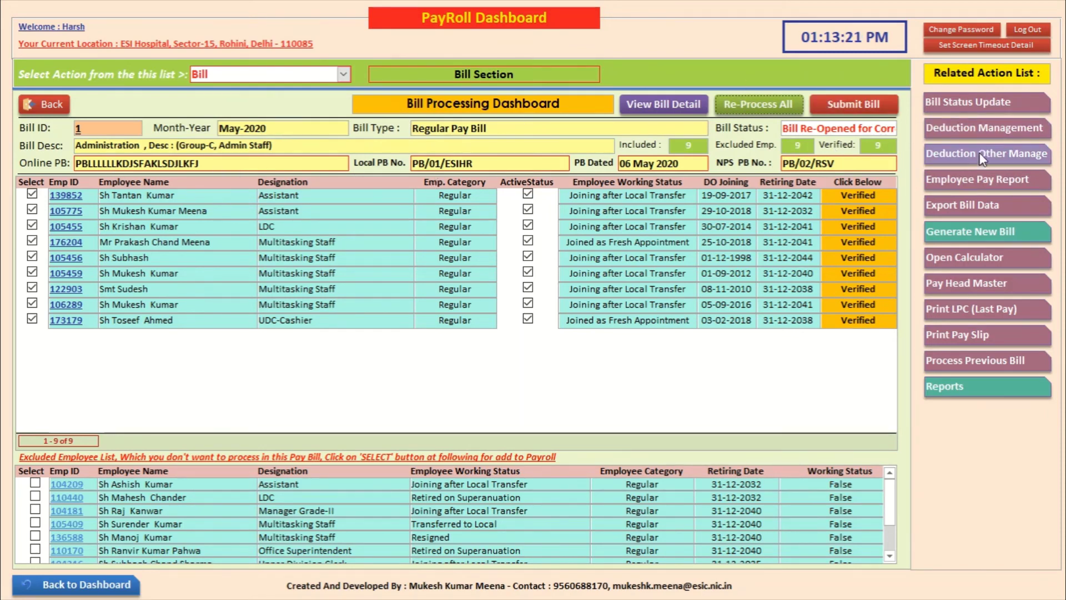
left_click(964, 160)
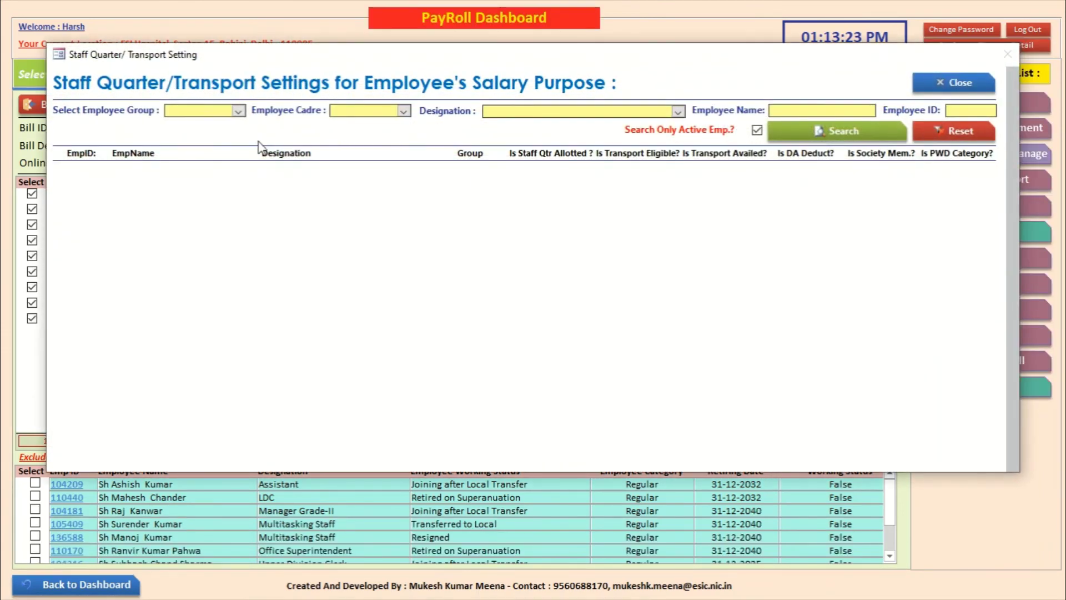
Step: Filter to Group C Administration, find the LDC employee, and tick Is Staff Qtr Allotted
left_click(239, 111)
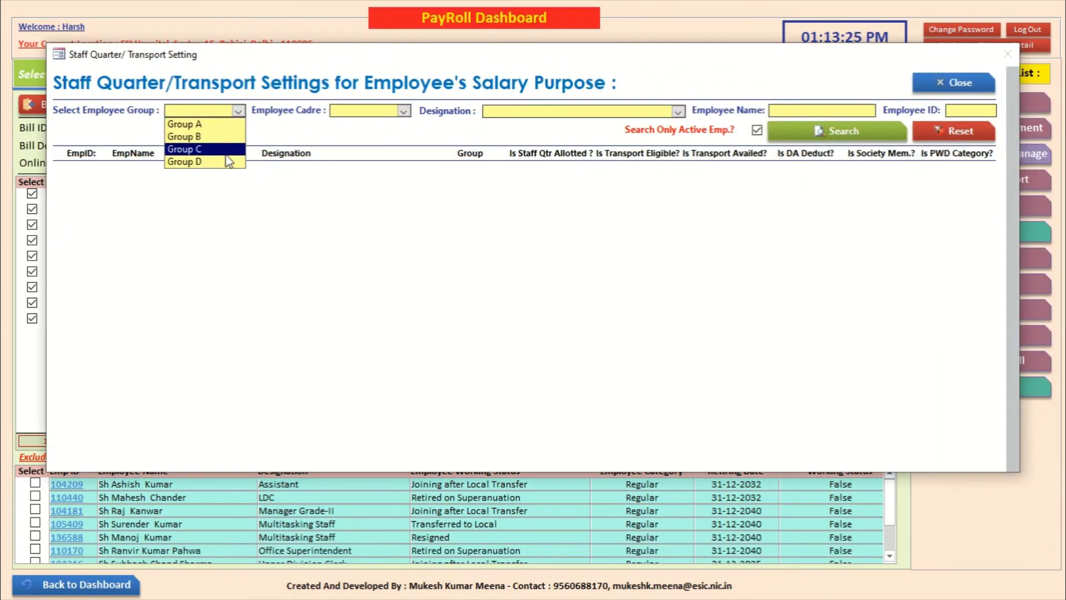
left_click(233, 146)
left_click(405, 111)
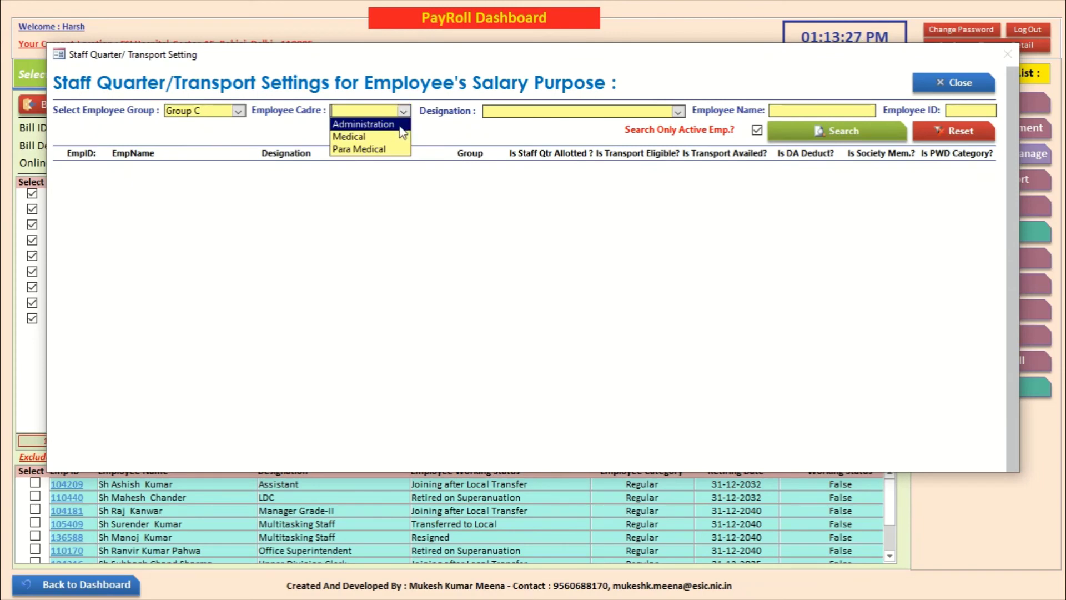
left_click(400, 127)
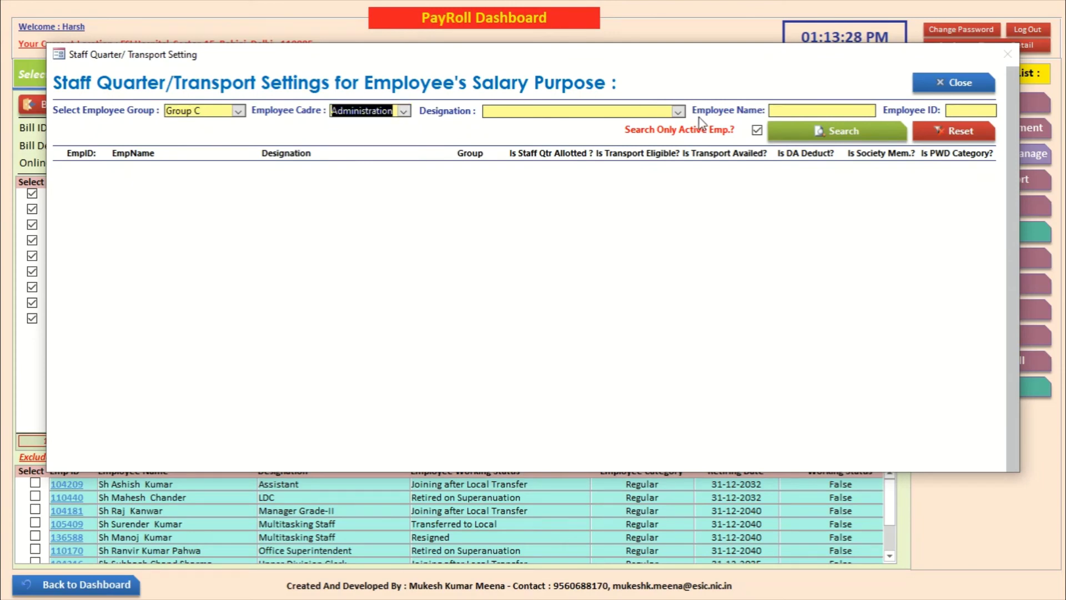
left_click(802, 111)
type("kris")
left_click(800, 126)
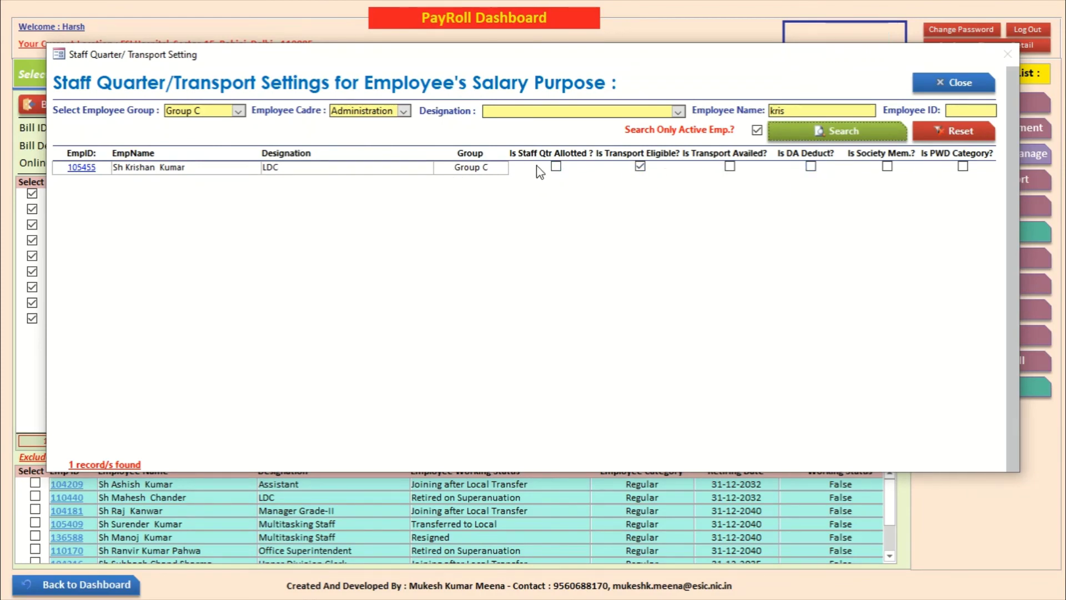
left_click(556, 166)
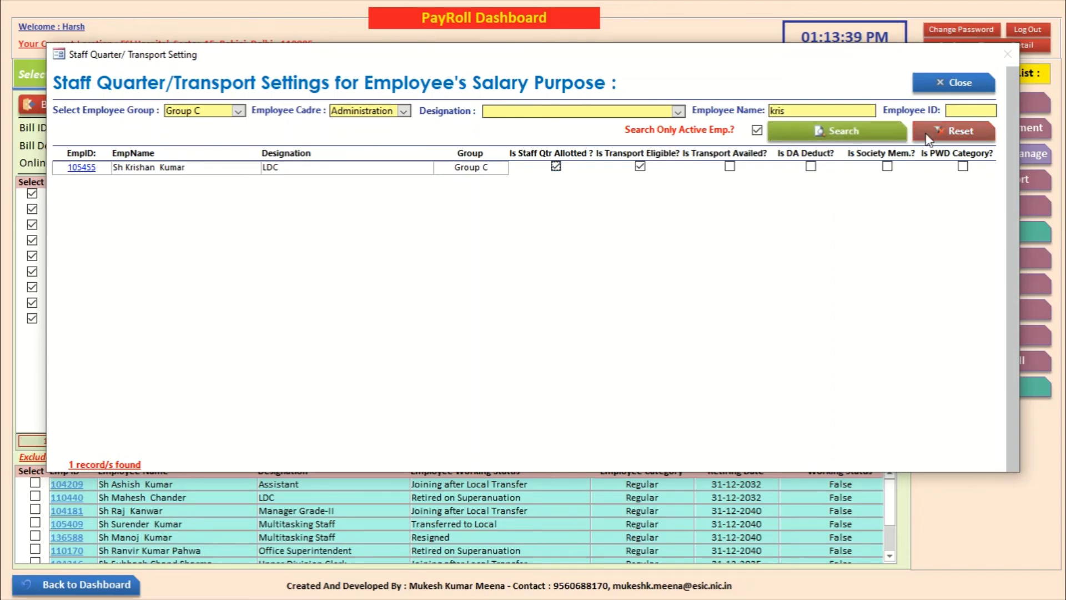
left_click(958, 82)
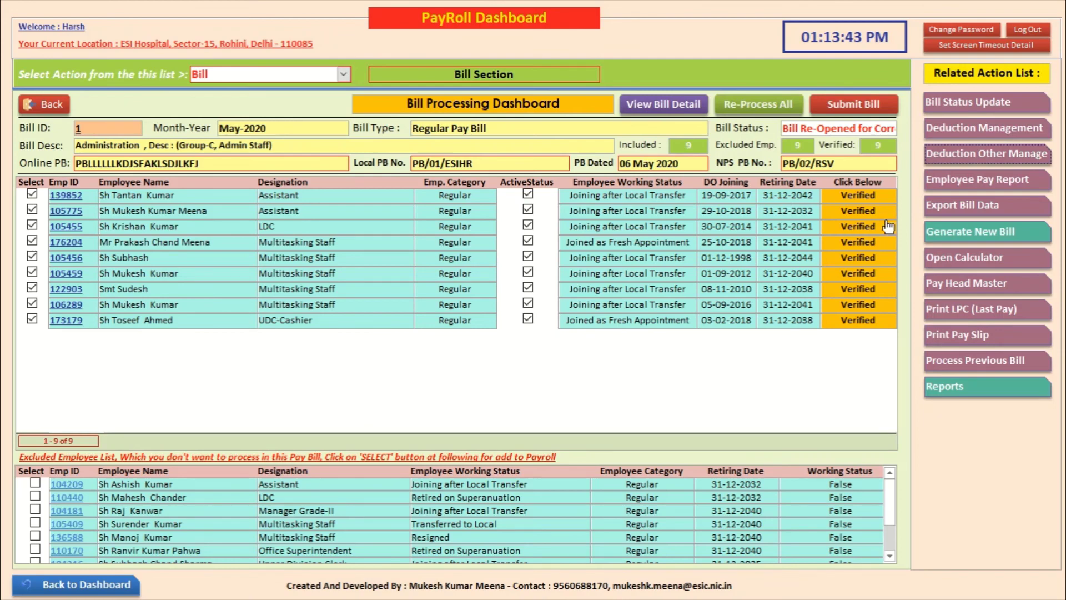
Step: Re-verify the LDC employee's salary, now with house rent allowance 0 and net pay 13454
left_click(857, 226)
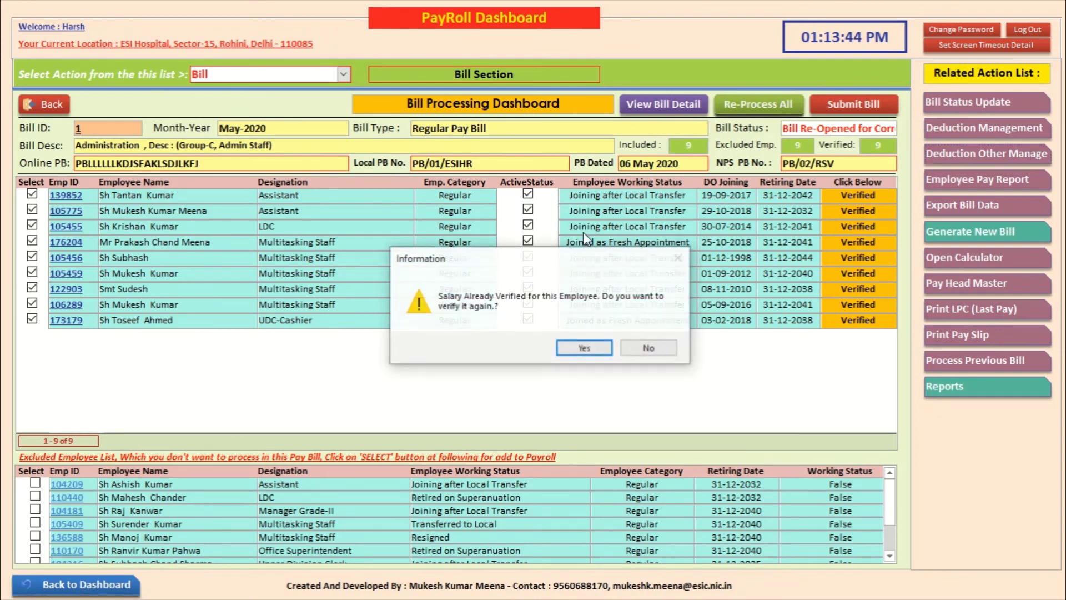
left_click(584, 347)
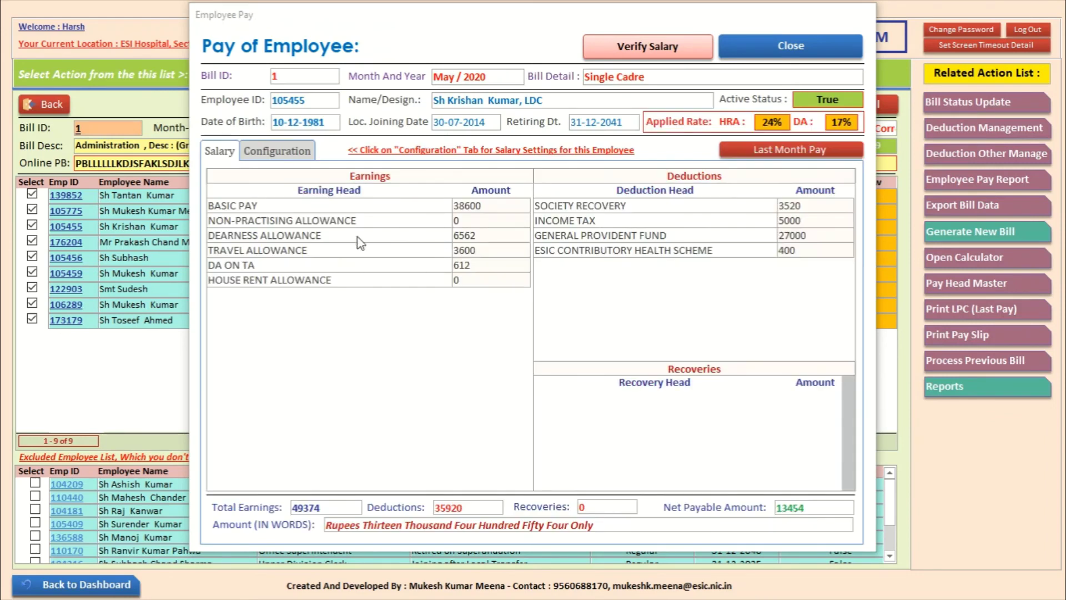
left_click(792, 54)
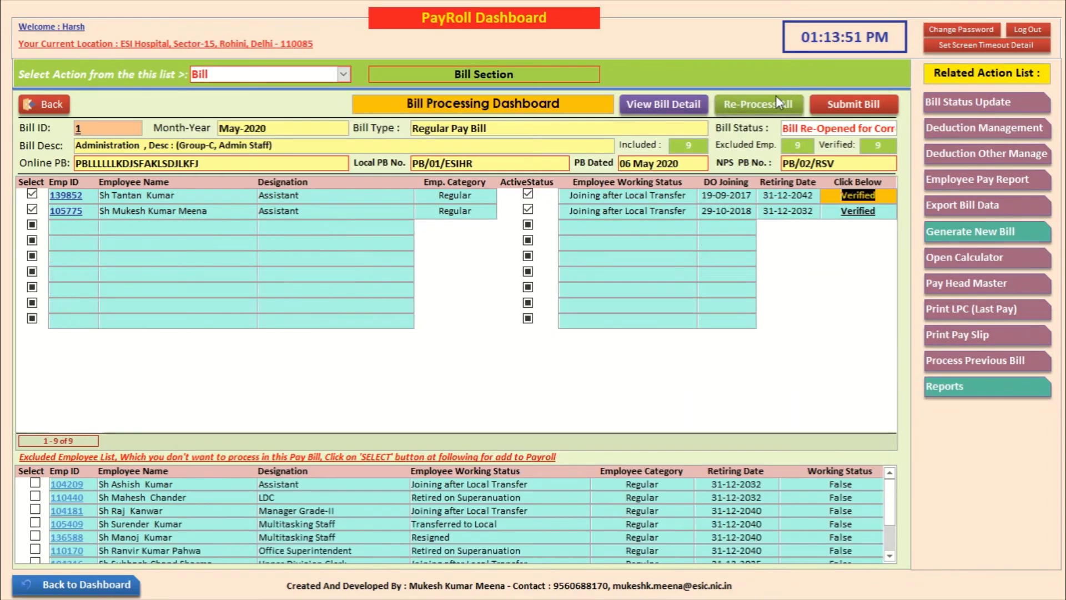
Step: Re-process all employees in the May 2020 bill and confirm the success message
left_click(755, 101)
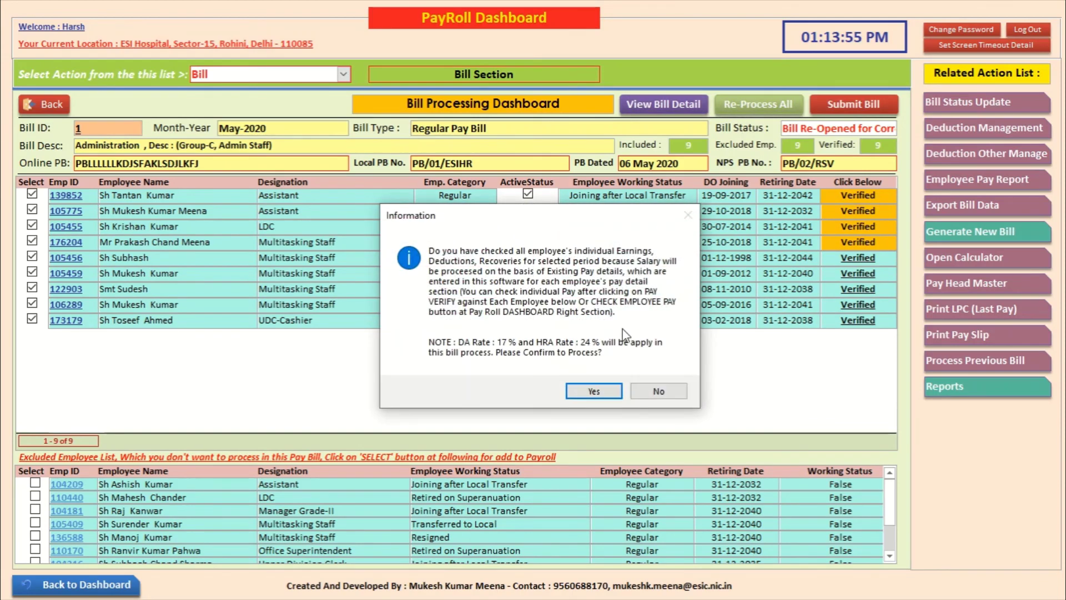
left_click(598, 390)
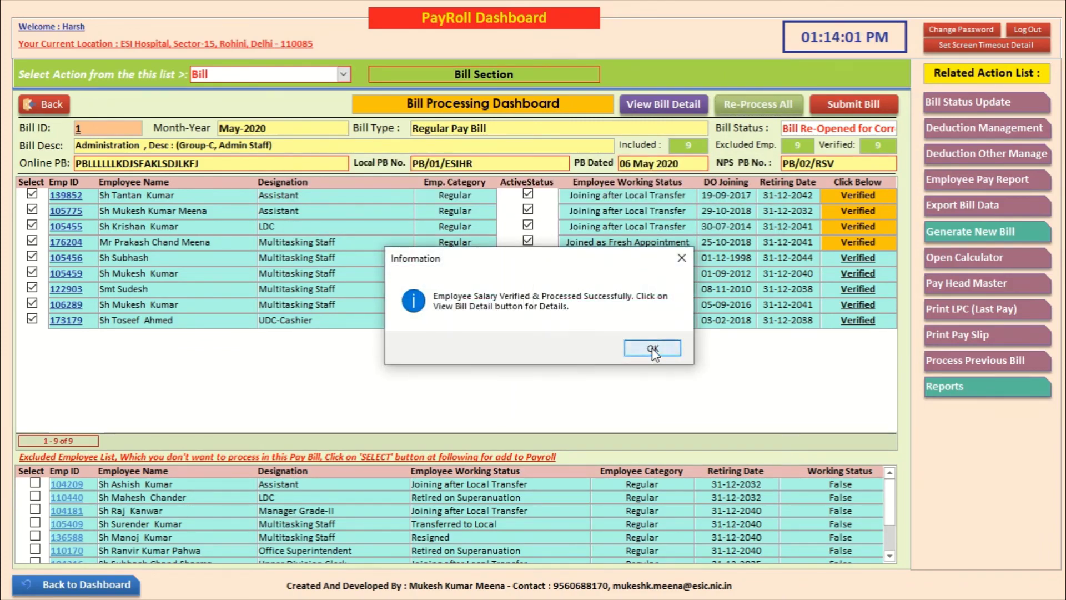
left_click(653, 350)
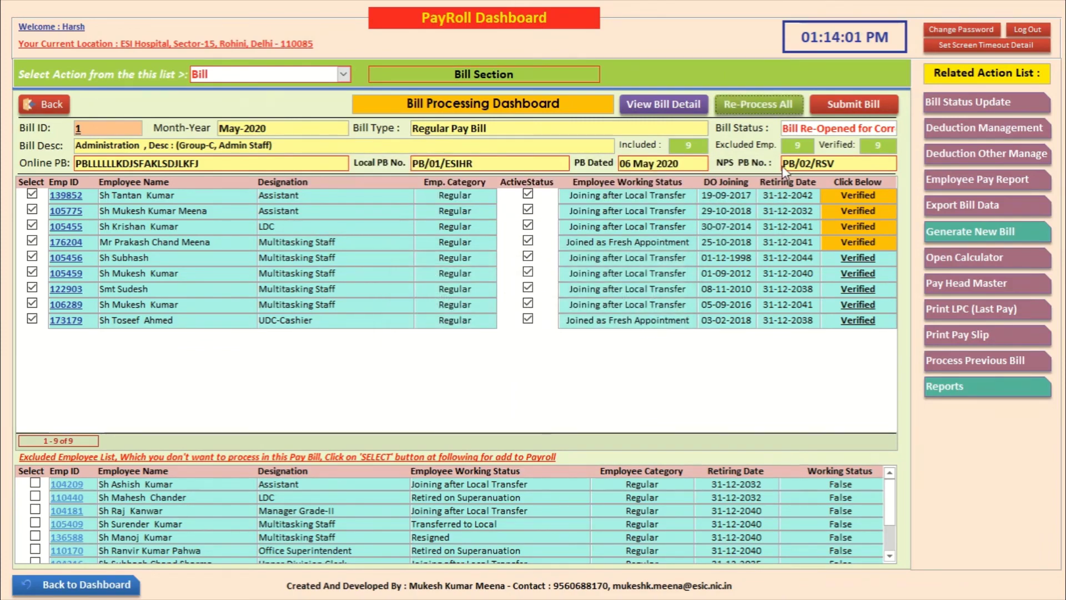
Step: Submit the processed May 2020 bill, declining to print the complete bill set
left_click(831, 104)
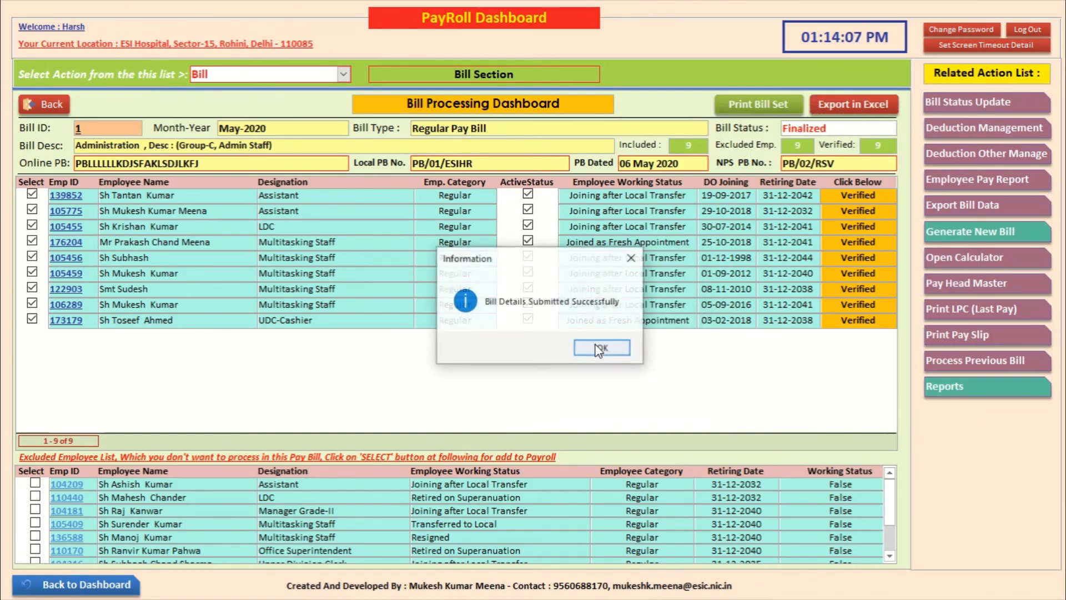
left_click(606, 349)
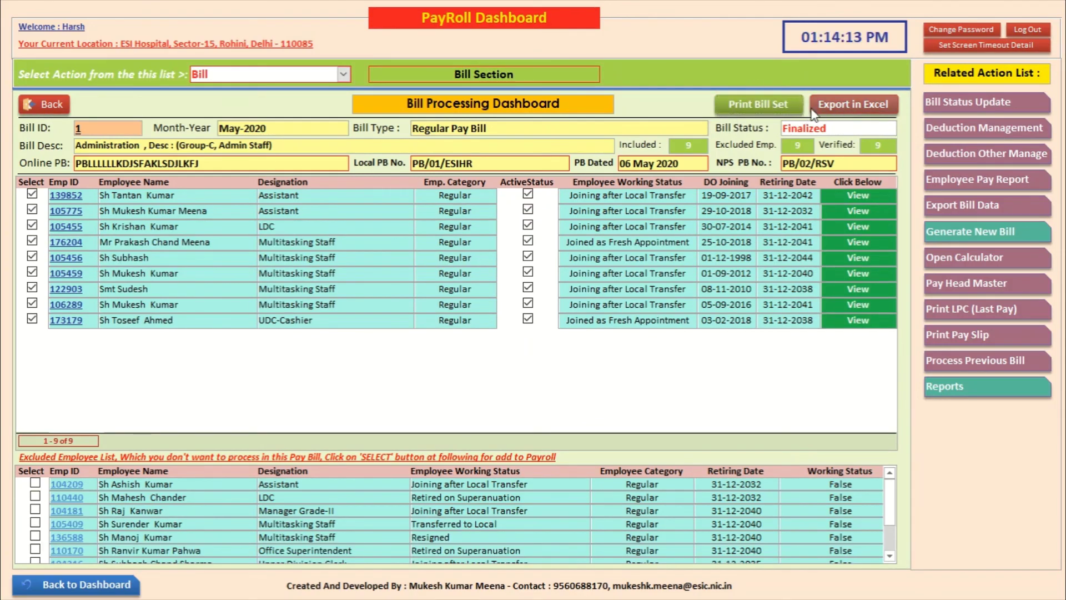
left_click(756, 100)
left_click(655, 350)
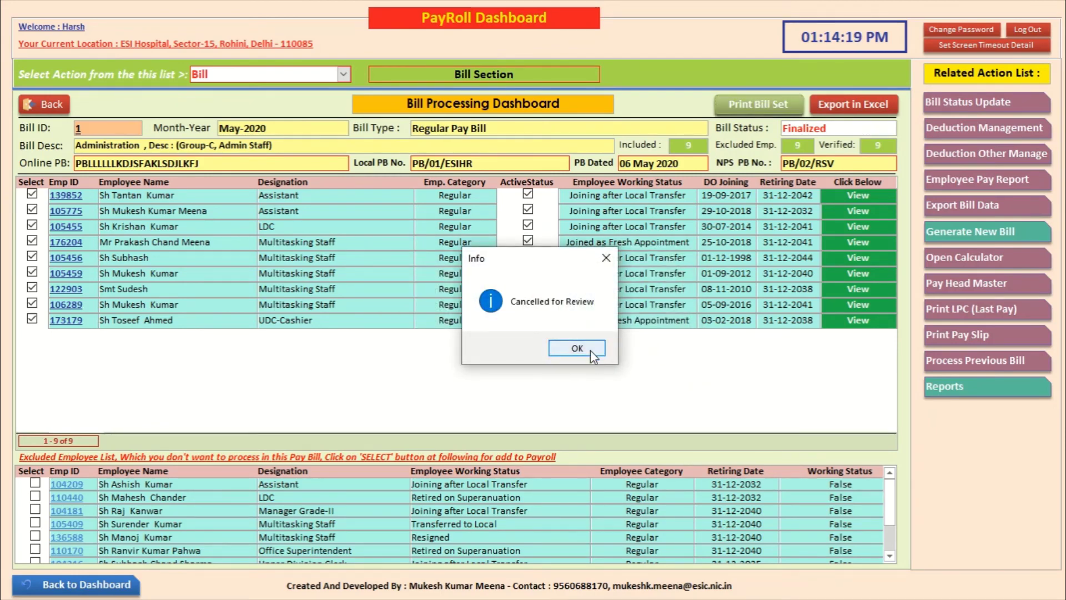
left_click(590, 350)
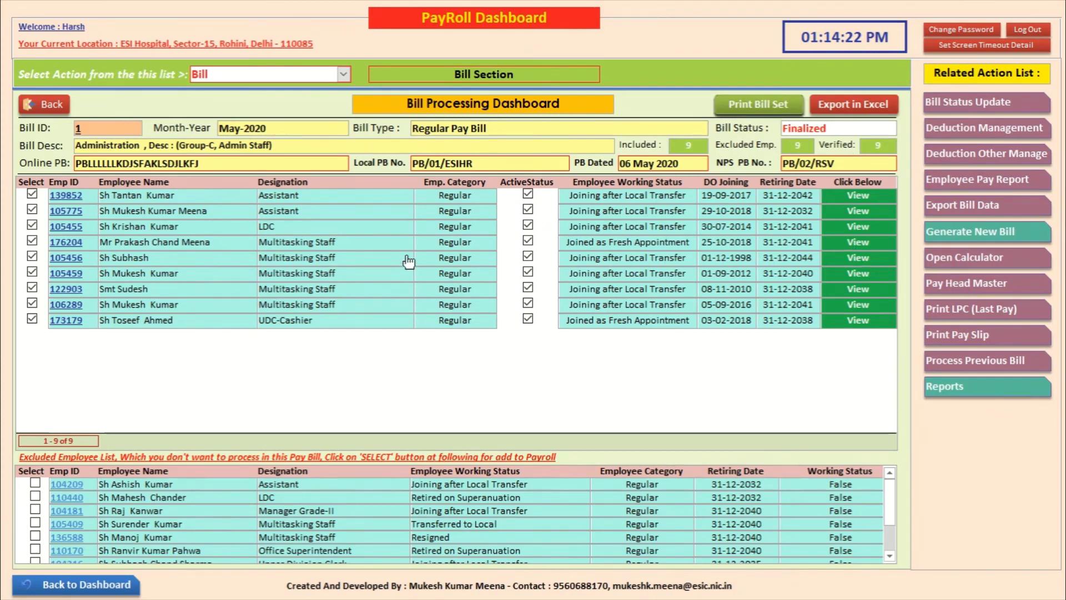
Step: Review the pay slips of the fourth employee and the LDC employee
left_click(858, 245)
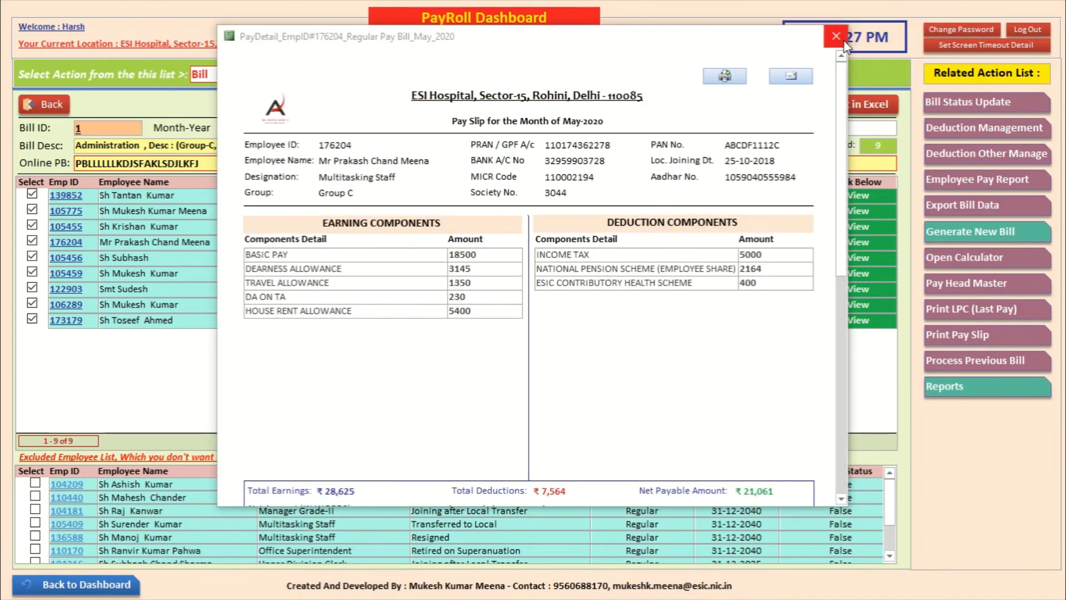
left_click(836, 36)
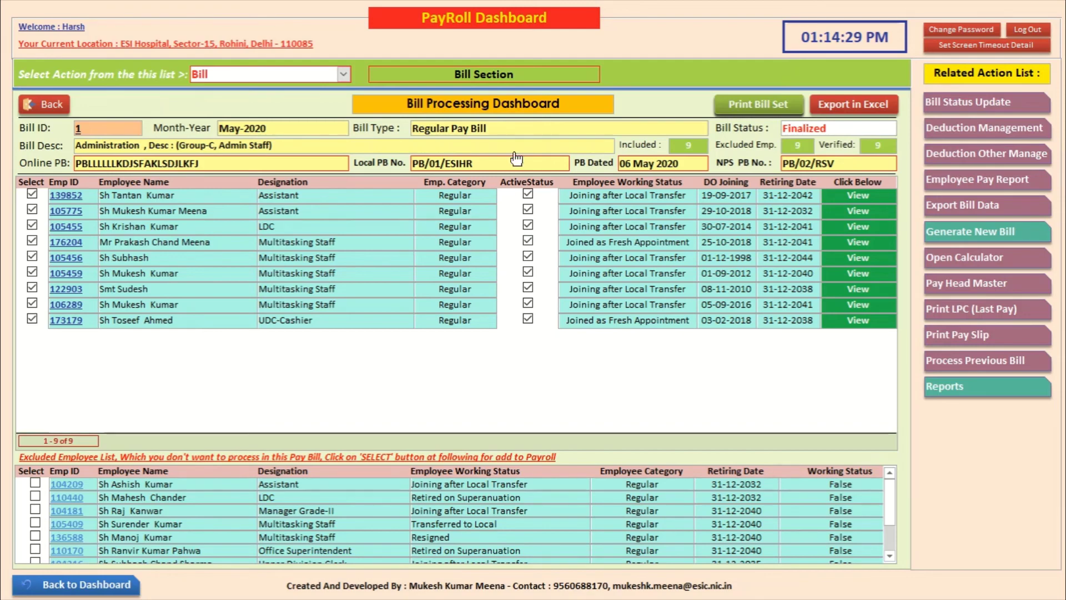
left_click(636, 224)
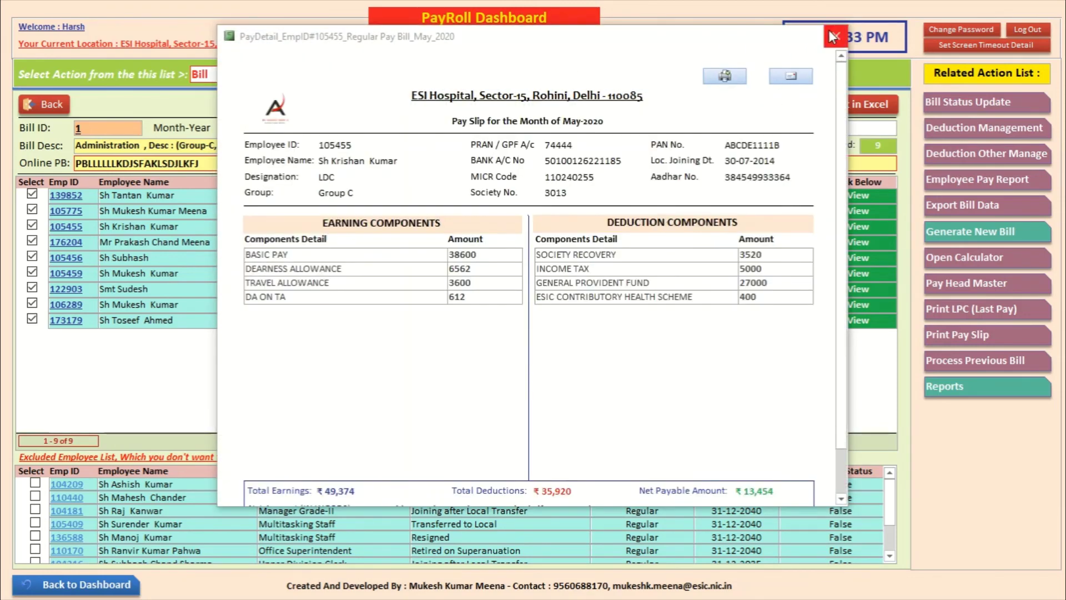
left_click(833, 37)
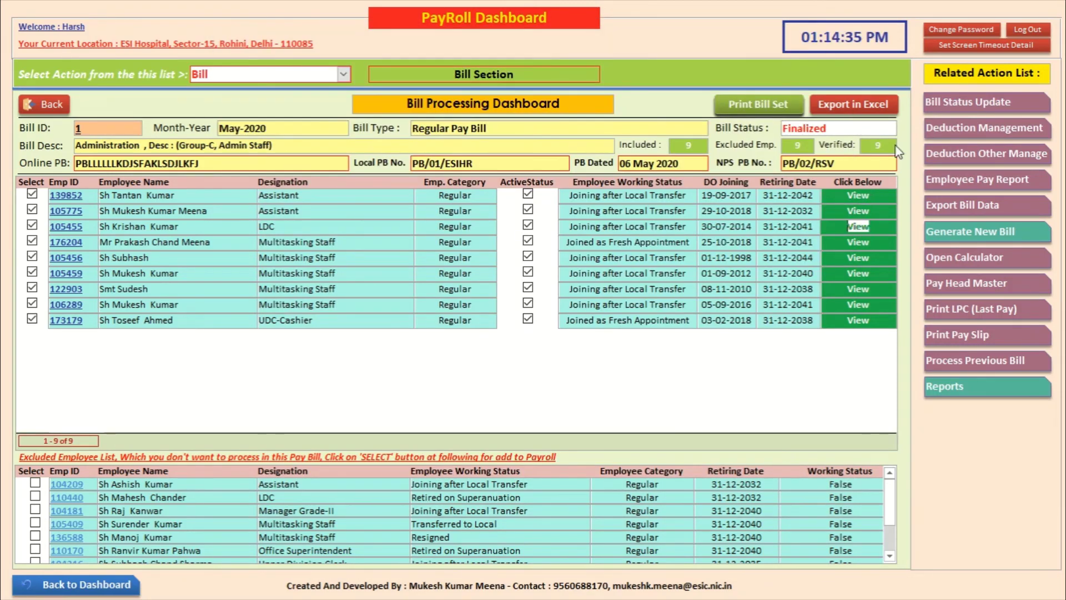
Step: Check the deduction adjustment form, return to the bill list, and check Bill Status Update
left_click(938, 125)
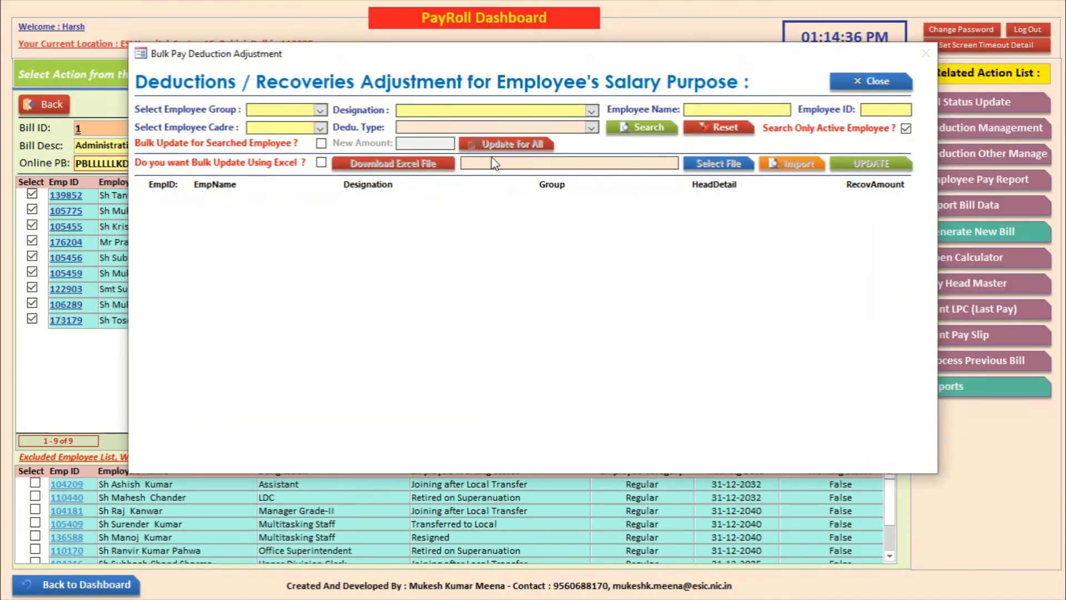
left_click(863, 81)
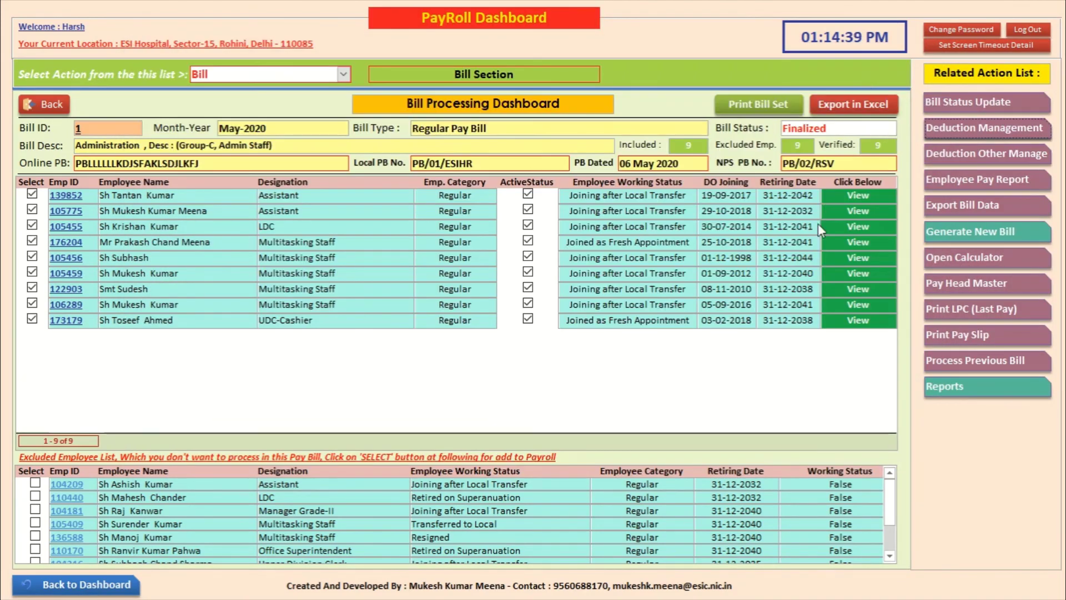
left_click(49, 104)
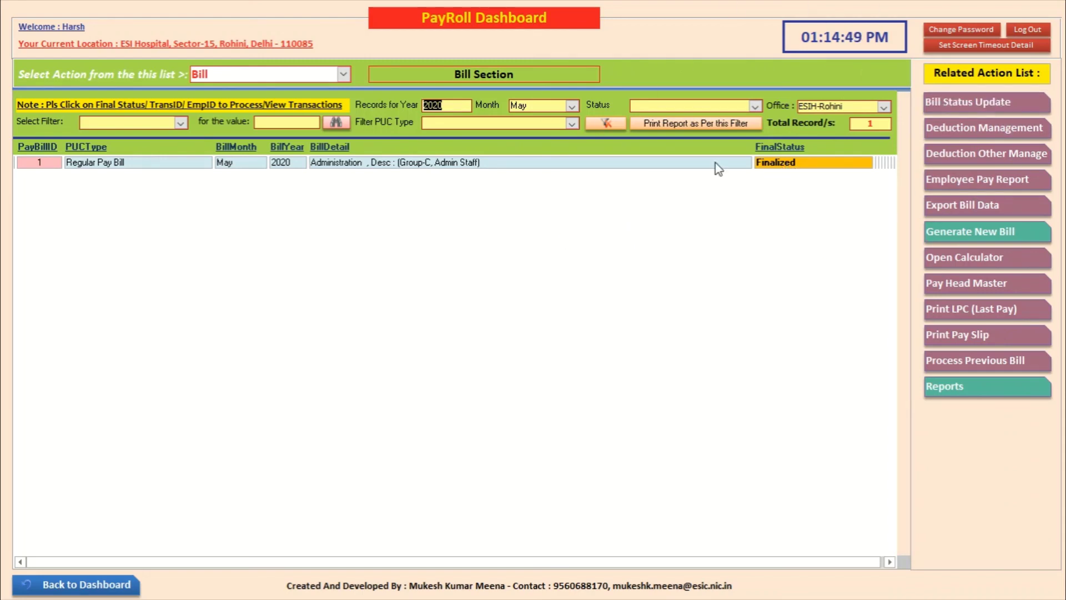
left_click(977, 101)
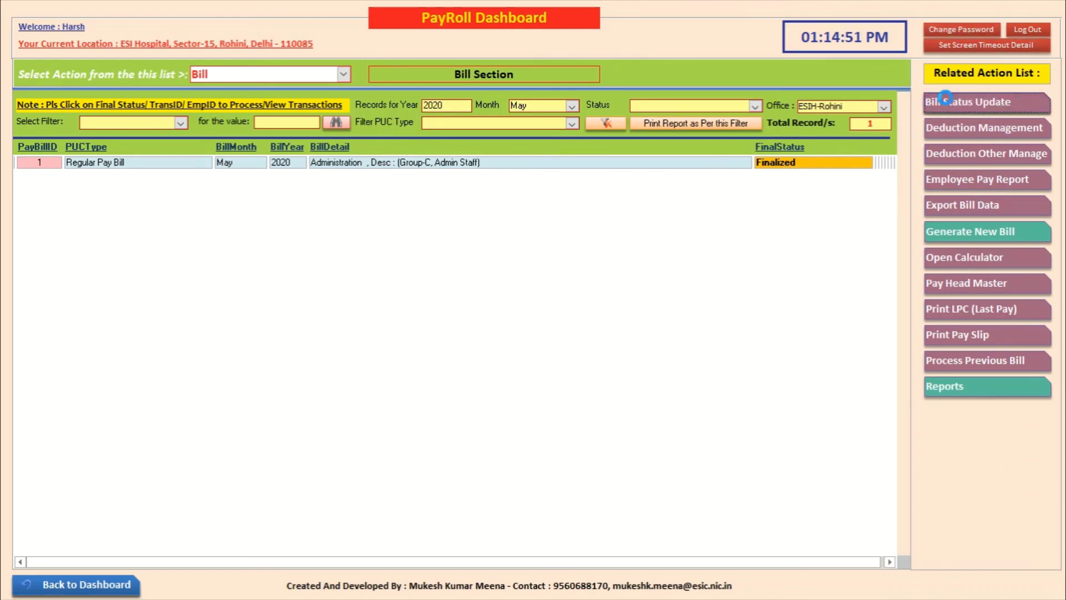
left_click(842, 123)
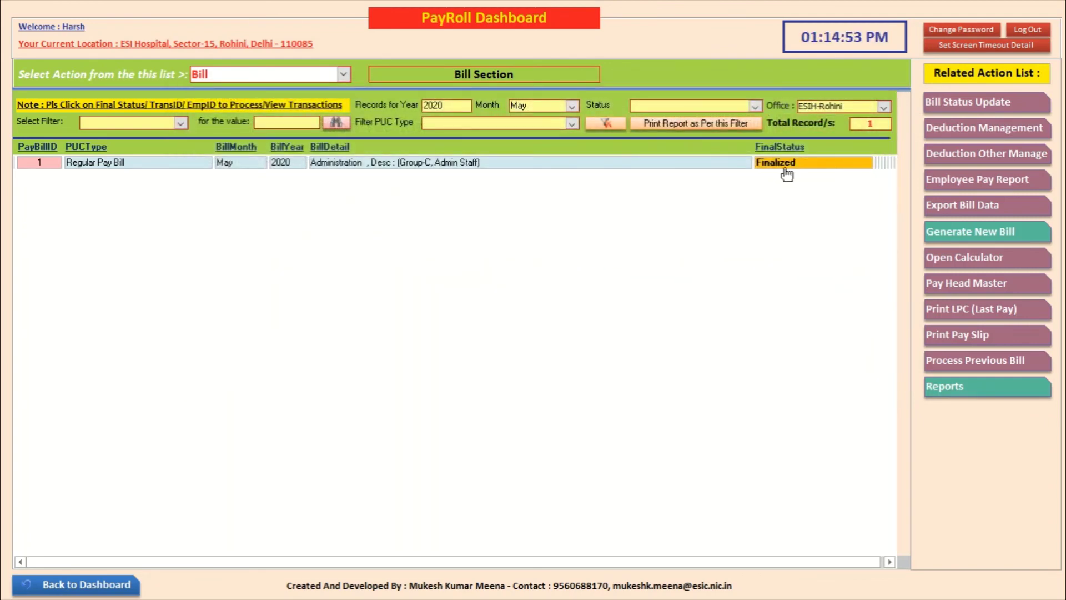
Step: Dispatch the finalized May 2020 bill with dispatch number 101 dated 06-05-2020
left_click(780, 164)
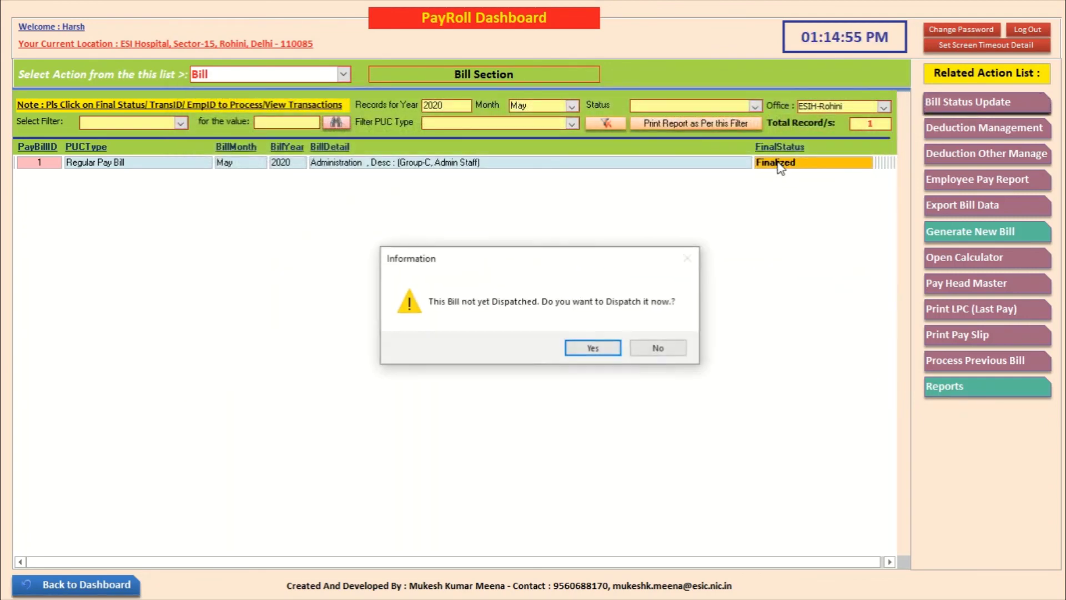
left_click(592, 347)
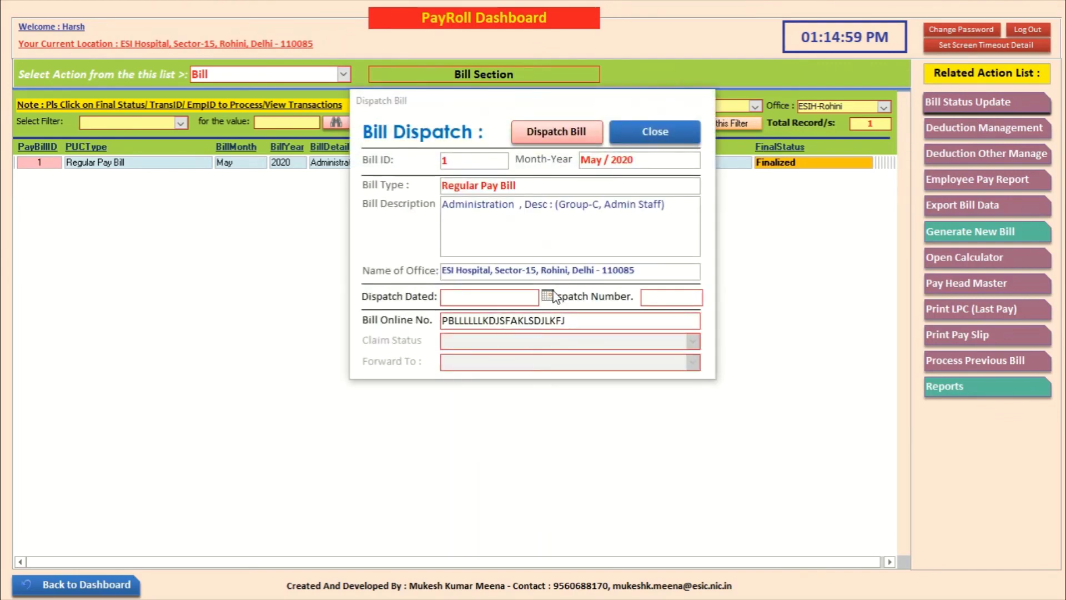
left_click(547, 295)
left_click(465, 354)
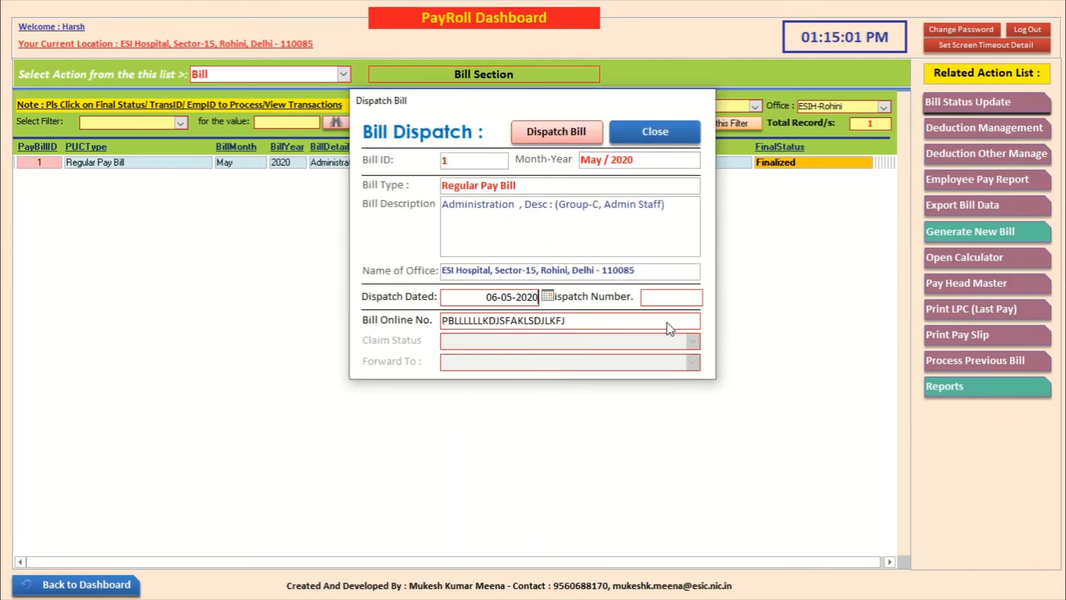
left_click(676, 297)
type("101")
left_click(564, 132)
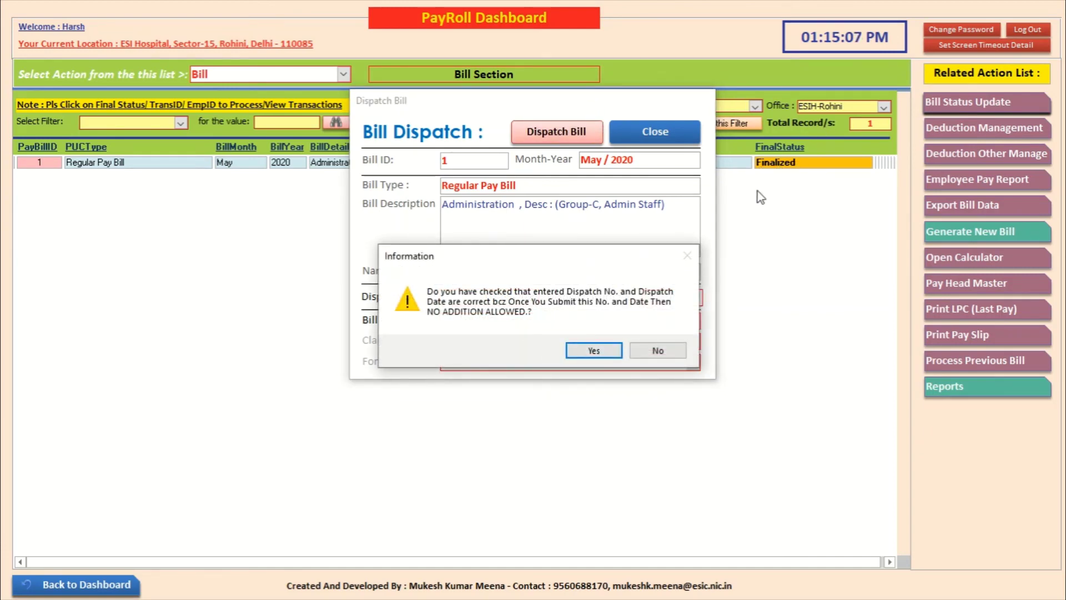
left_click(589, 357)
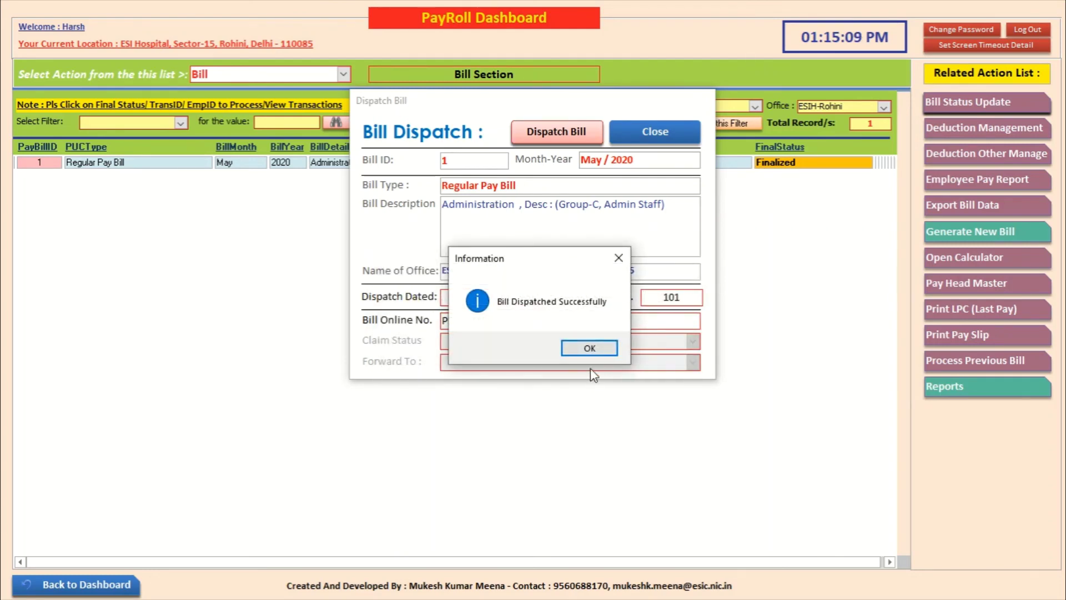
left_click(589, 349)
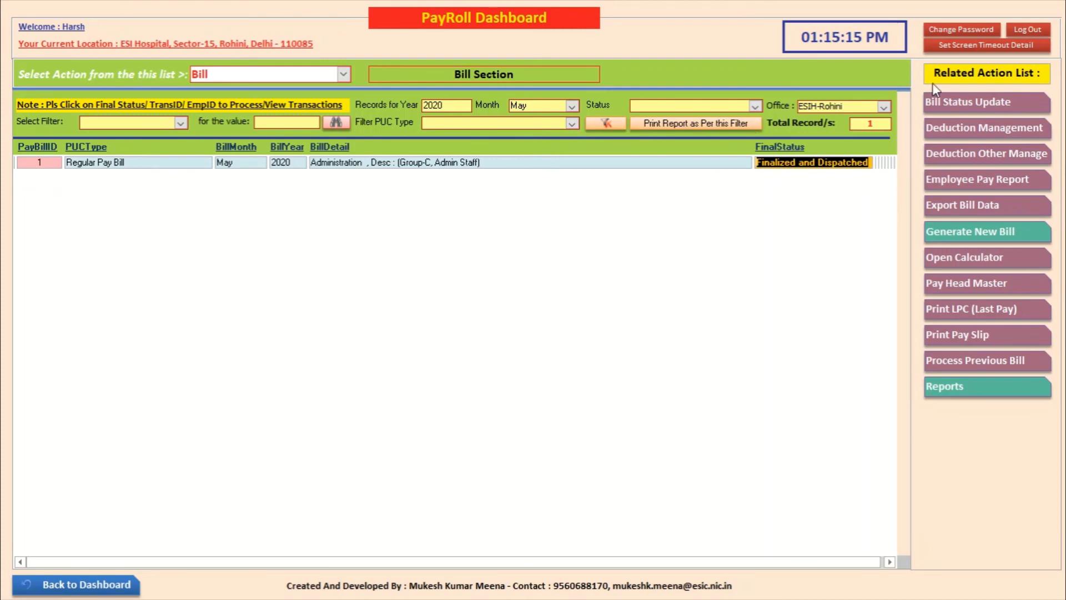
Step: Review the May 2020 bill's full status history in Bill Status Update
left_click(952, 103)
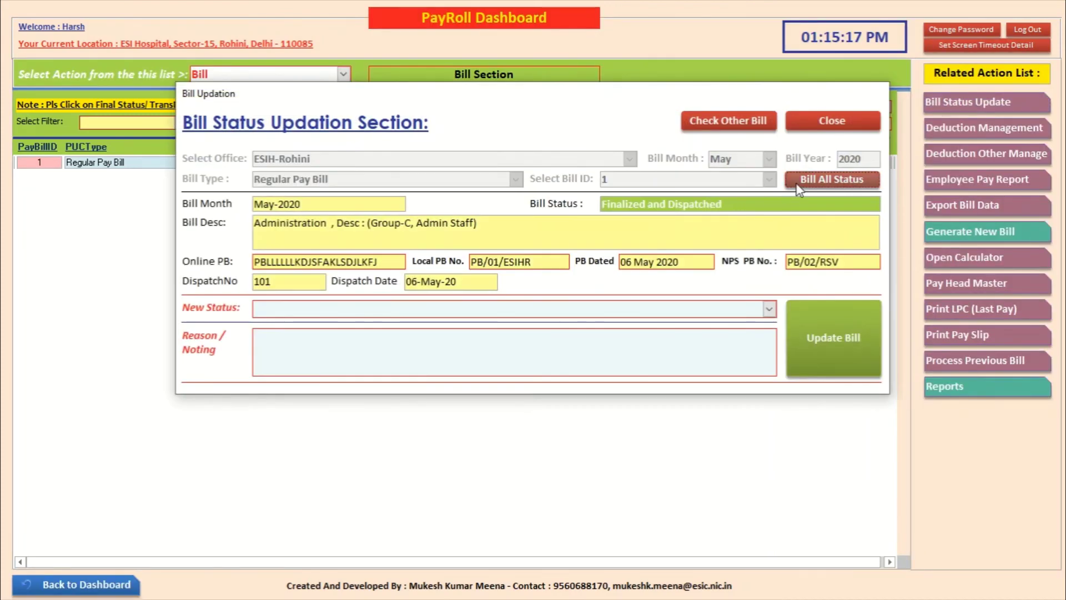
left_click(816, 180)
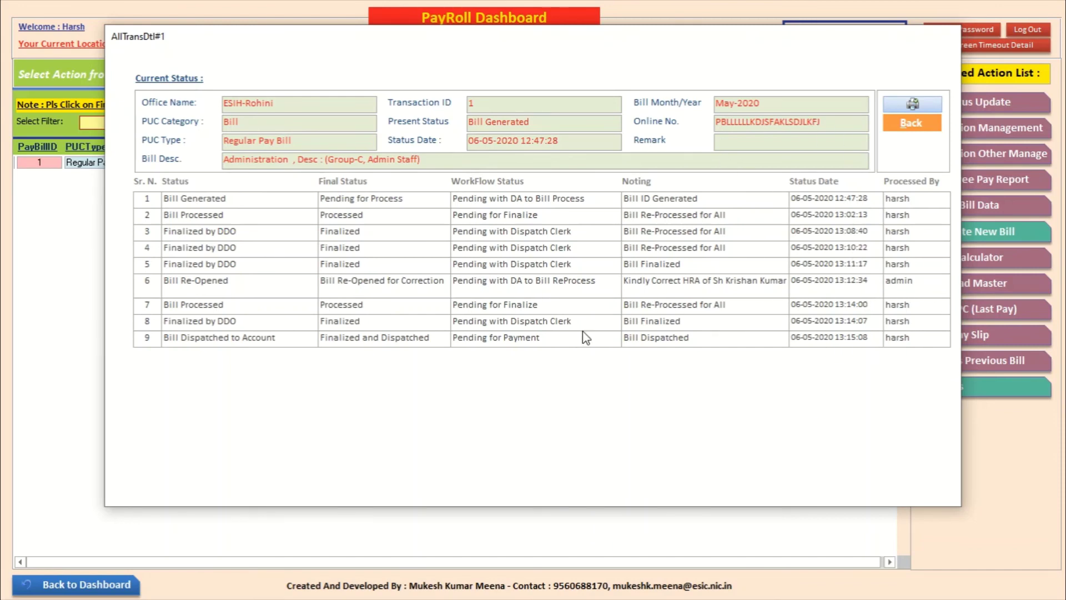
left_click(912, 122)
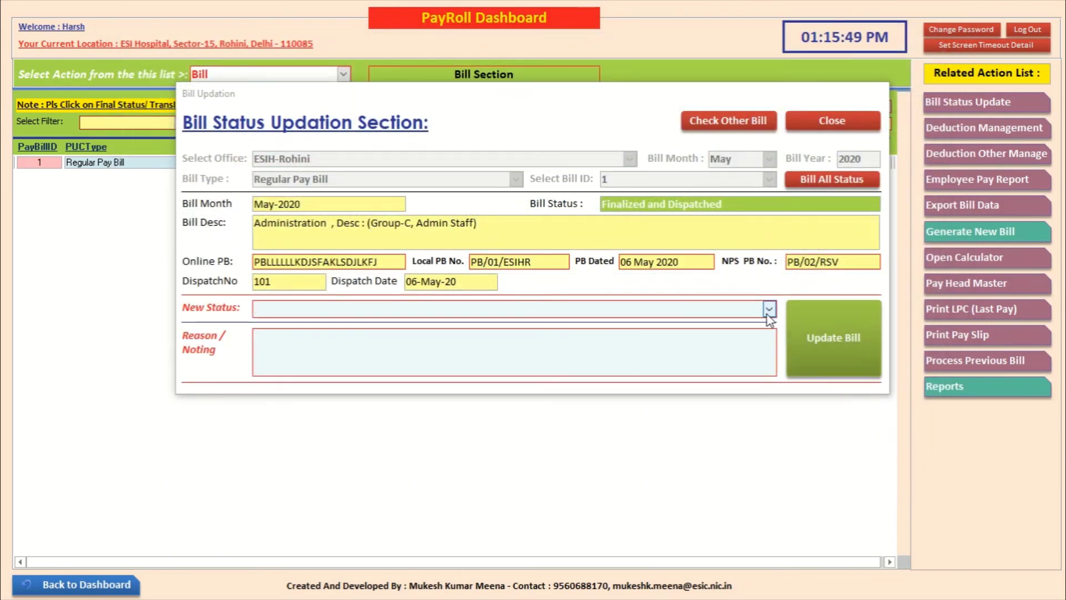
Step: Attempt a Bill Closed status with reason 'Fully Paid', which is refused, then reopen the bill's status actions
left_click(769, 309)
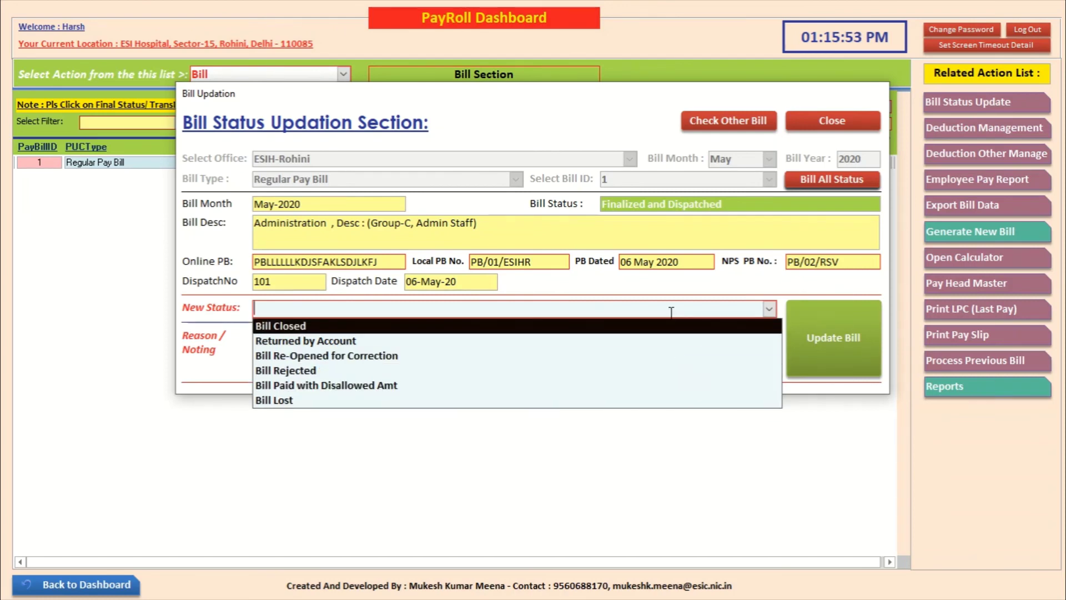
left_click(671, 325)
left_click(607, 355)
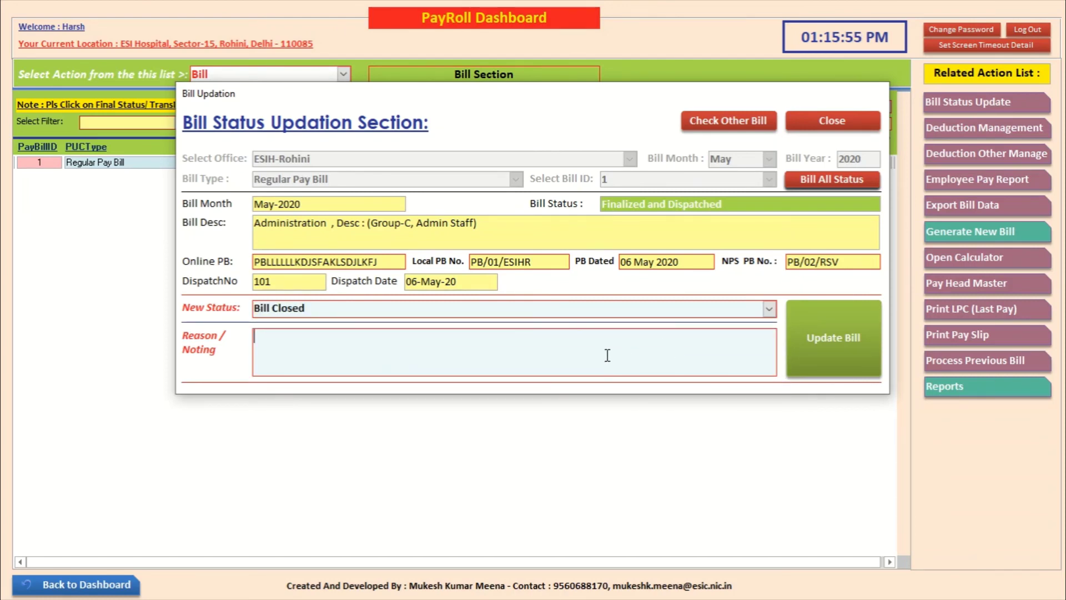
type("Paid")
key("BackSpace")
key("BackSpace")
type("Fully Paid")
left_click(833, 326)
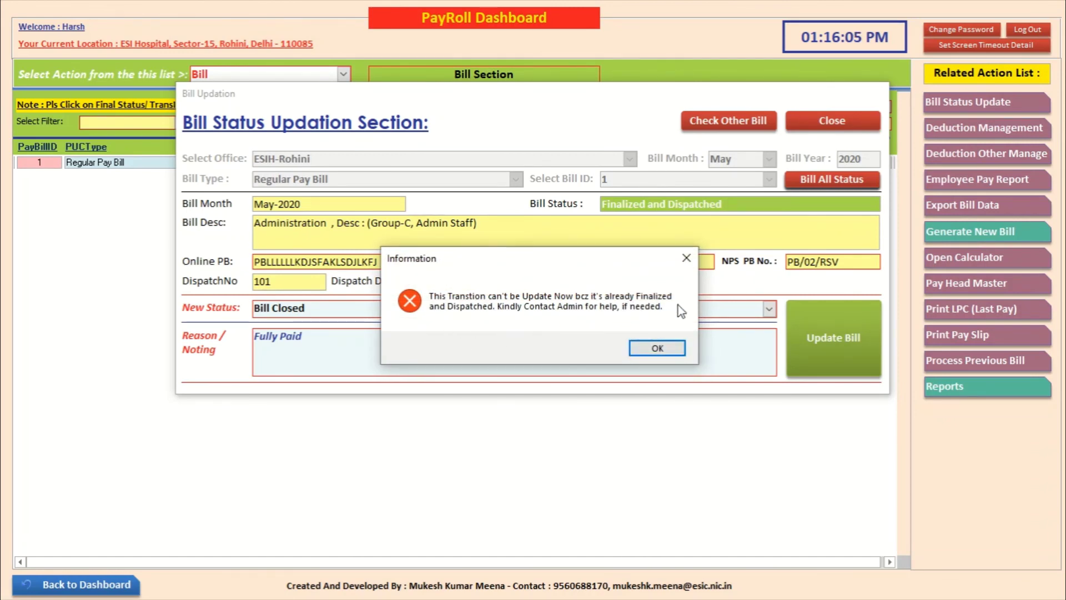
left_click(657, 348)
left_click(831, 122)
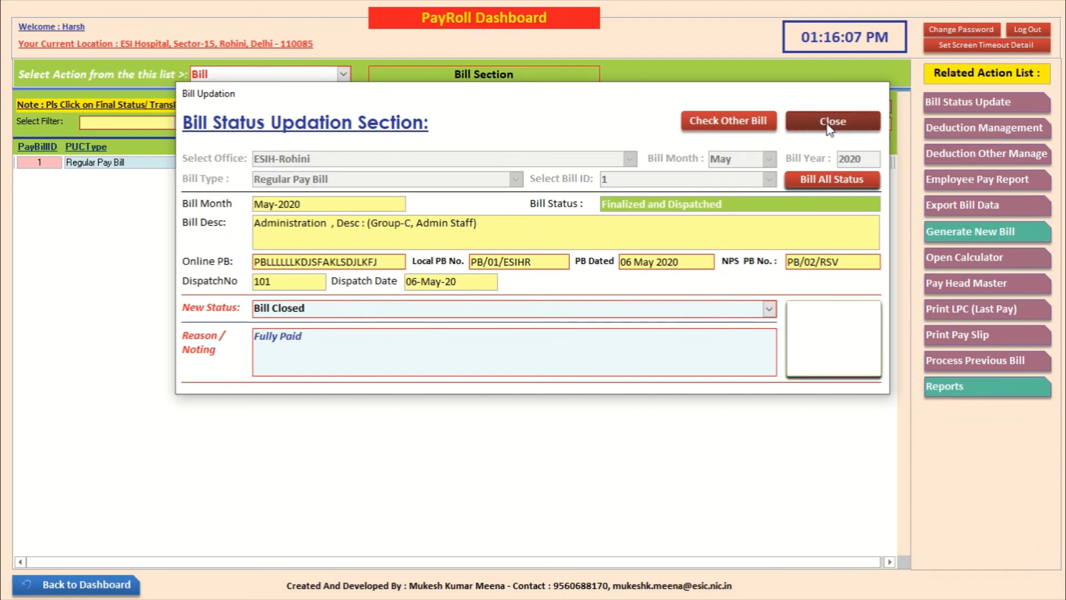
left_click(798, 164)
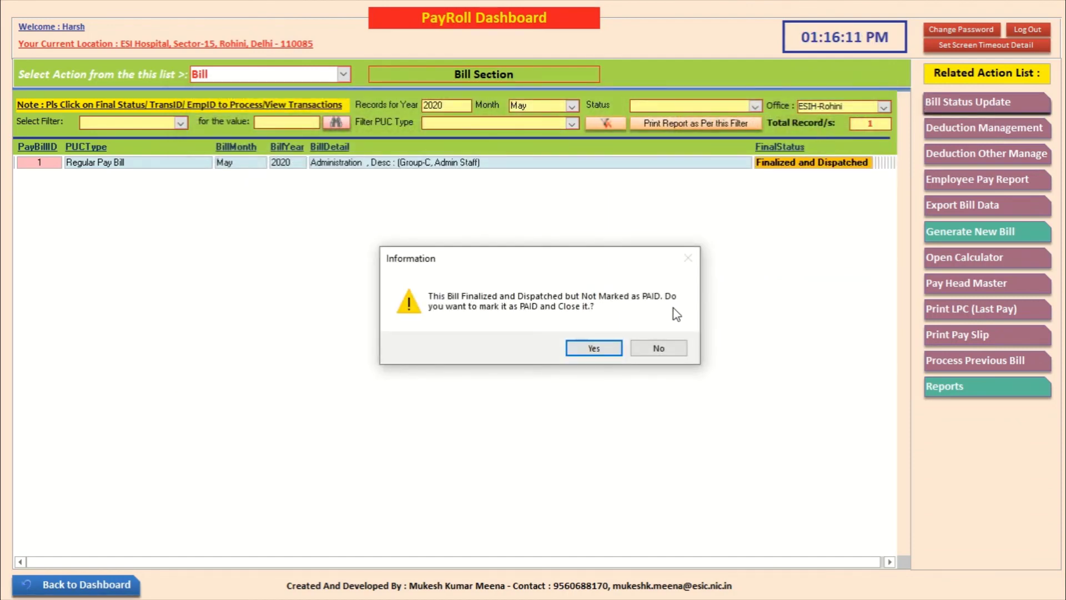
Step: Confirm marking the May 2020 bill as PAID and acknowledge the Bill Closed message
left_click(593, 347)
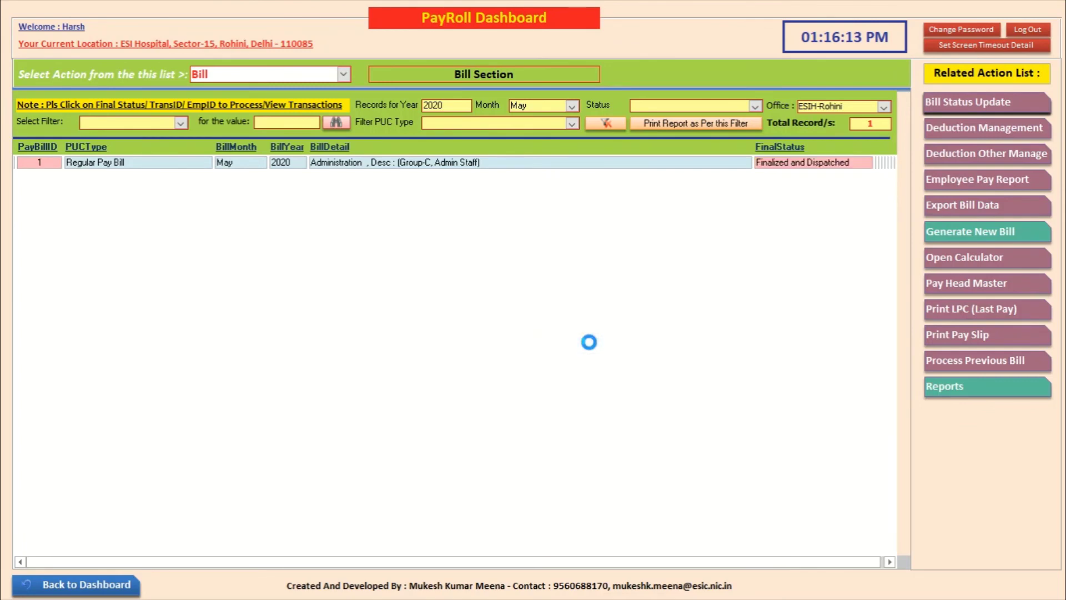
left_click(629, 350)
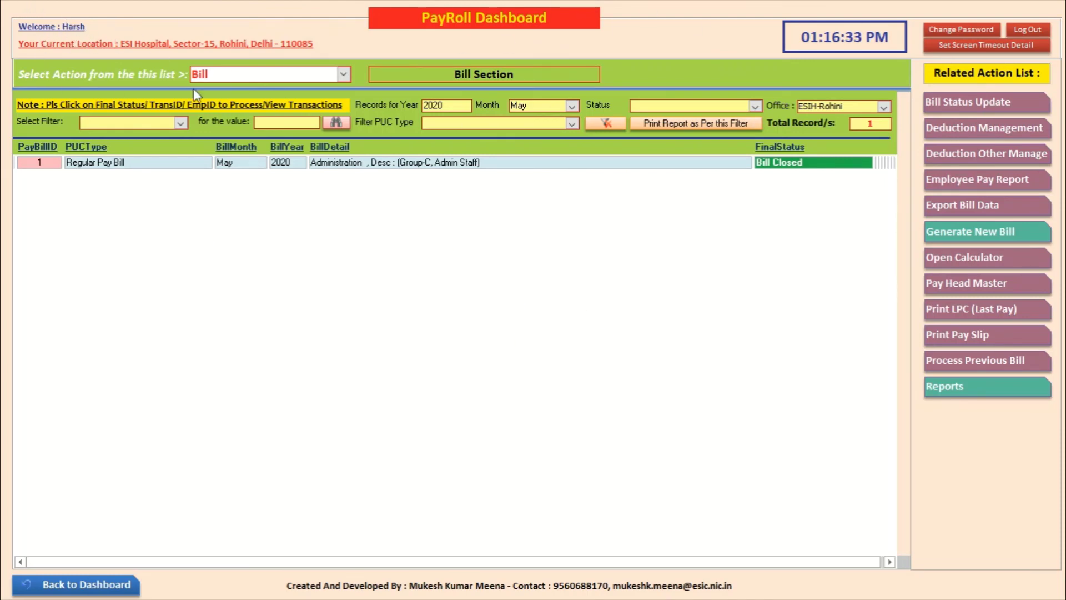
Step: Return to the main menu, log out, and exit the payroll application
left_click(99, 578)
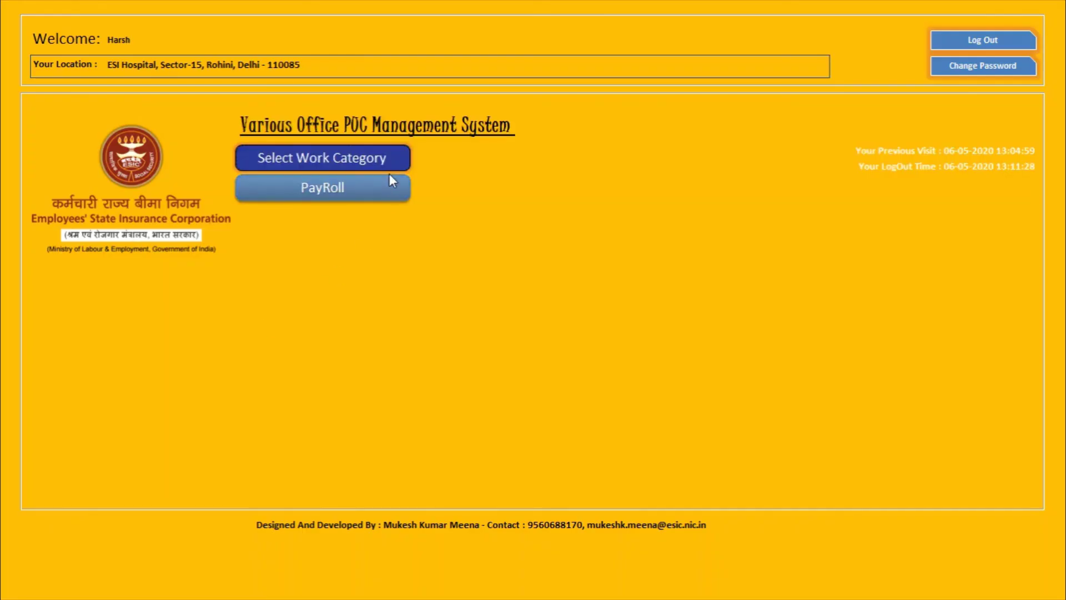
left_click(969, 64)
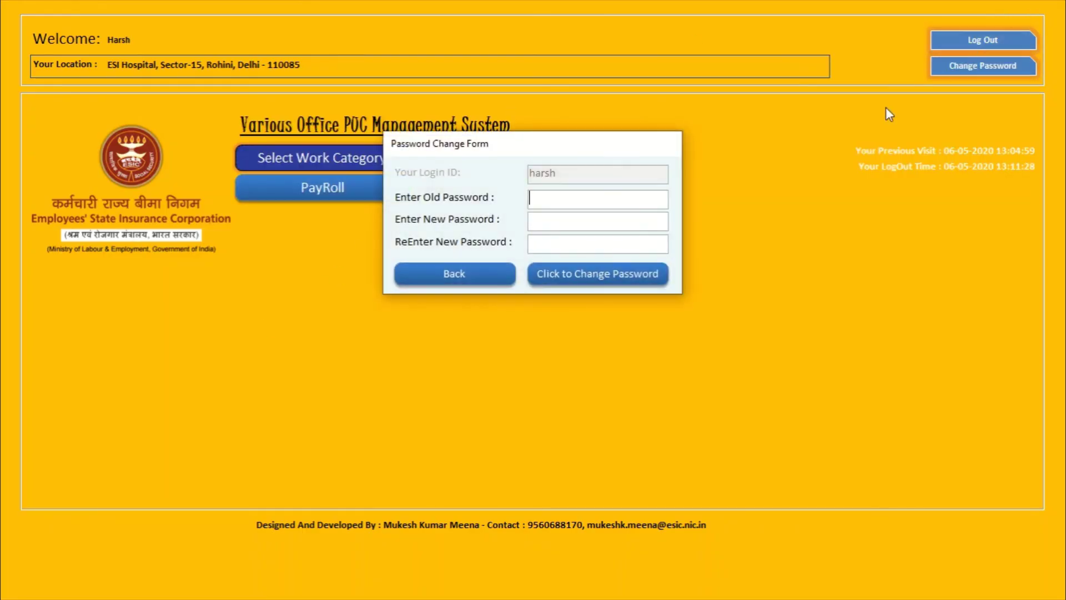
left_click(485, 277)
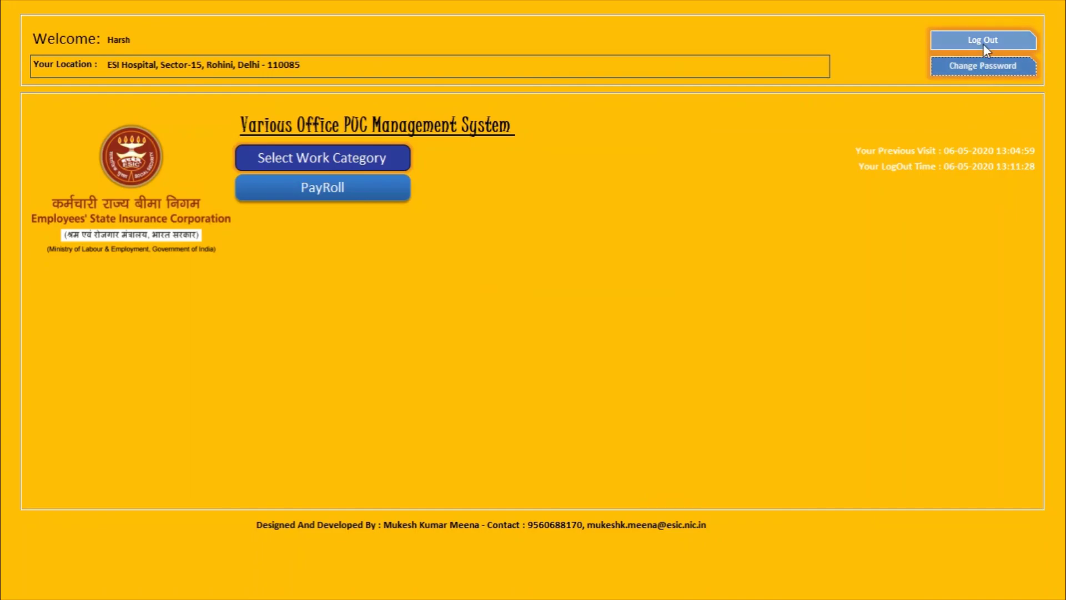
left_click(983, 44)
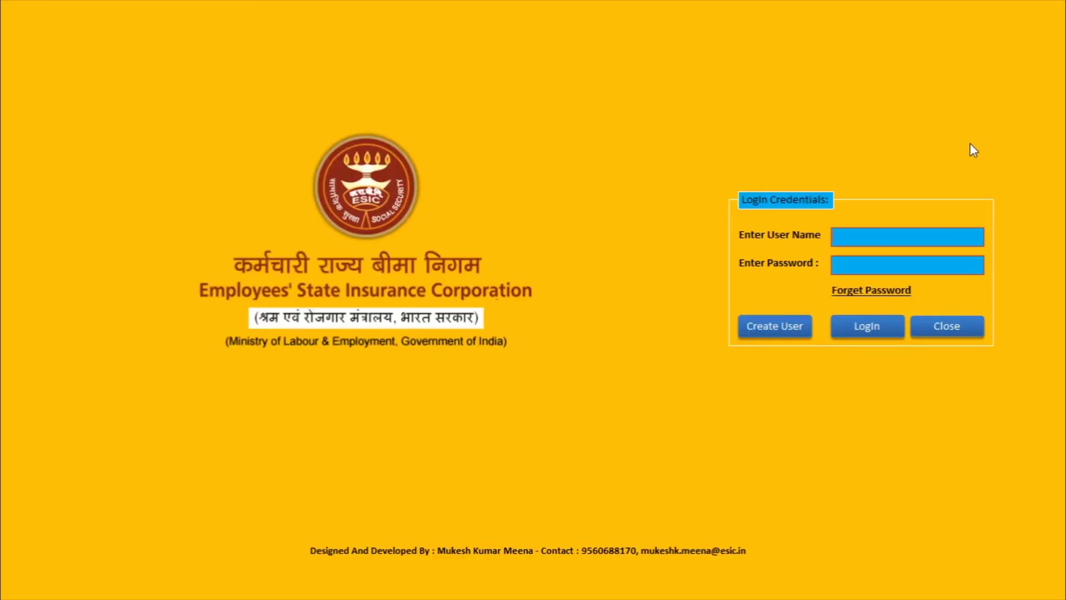
left_click(939, 326)
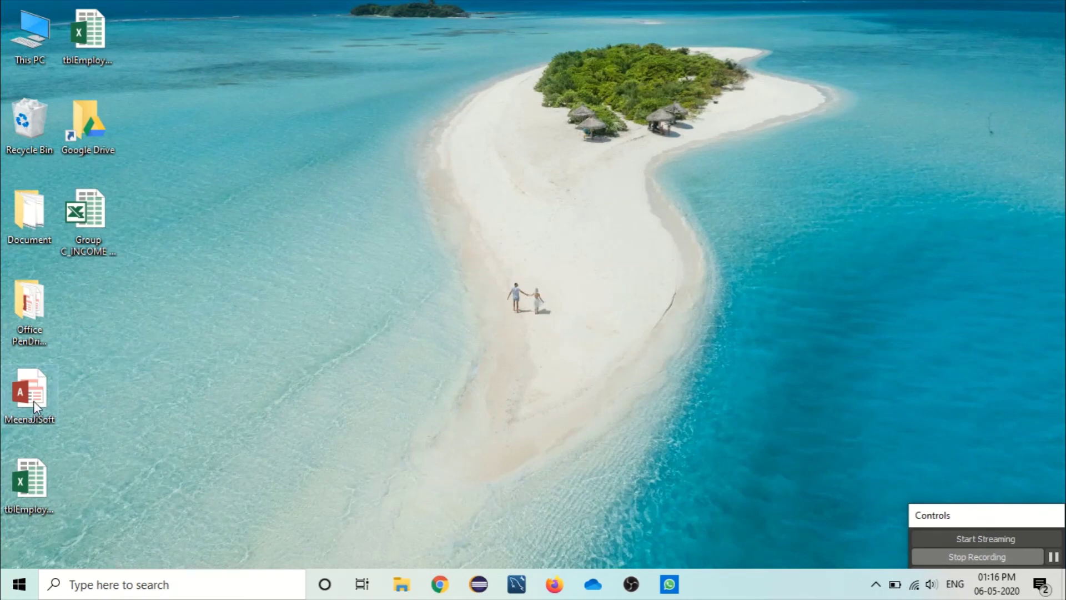
Step: Relaunch the payroll application and log in as admin
double_click(33, 401)
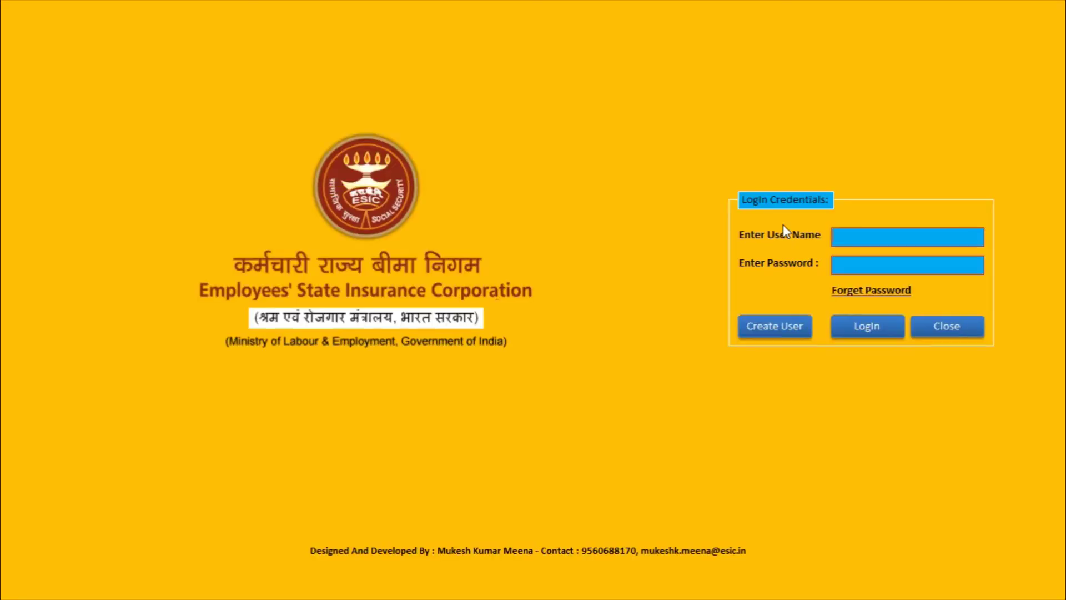
type("admin")
key("Tab")
type("admin")
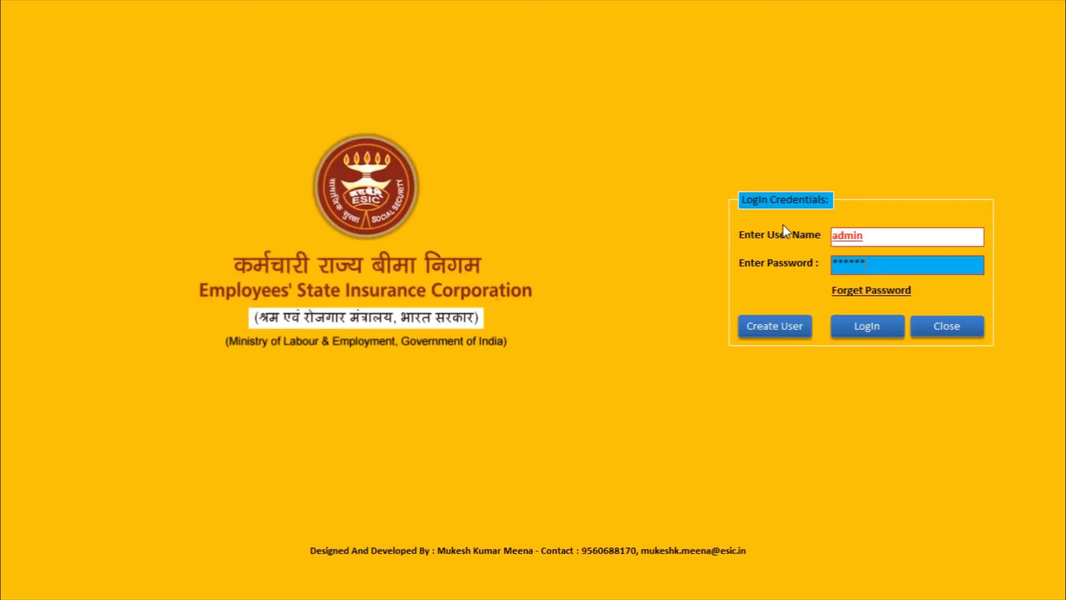
key("Return")
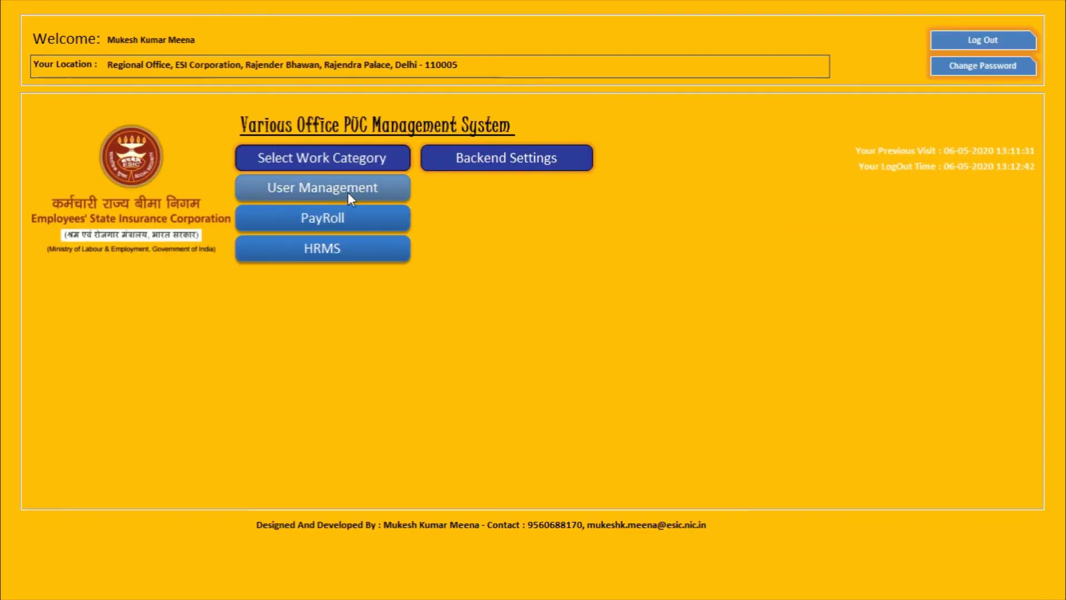
Step: In user management, step through SoftwareManage and DataManagement to the UserPanel section
left_click(348, 192)
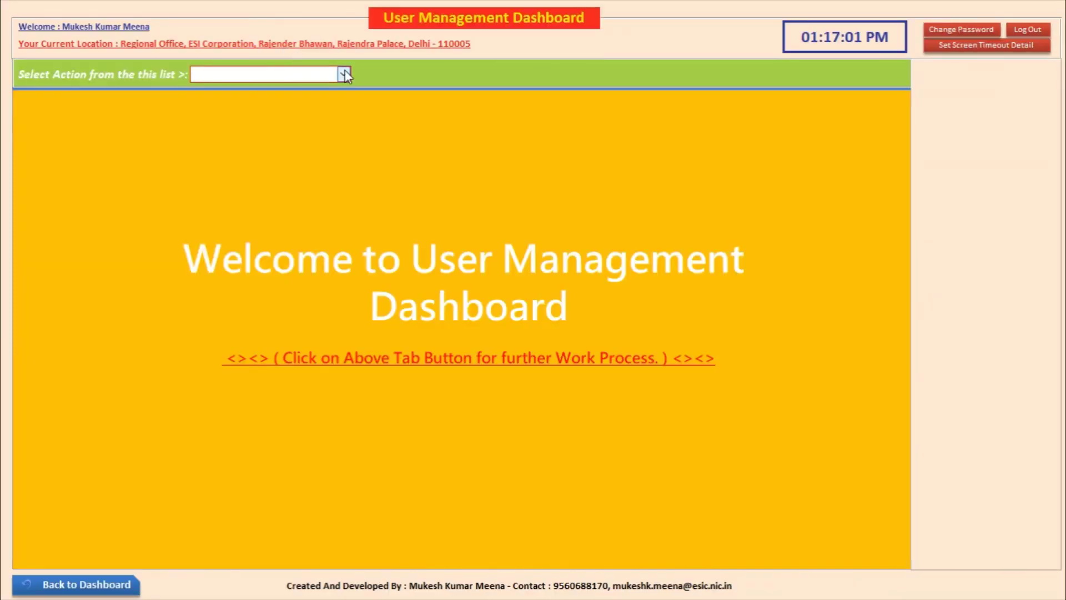
left_click(343, 74)
left_click(333, 108)
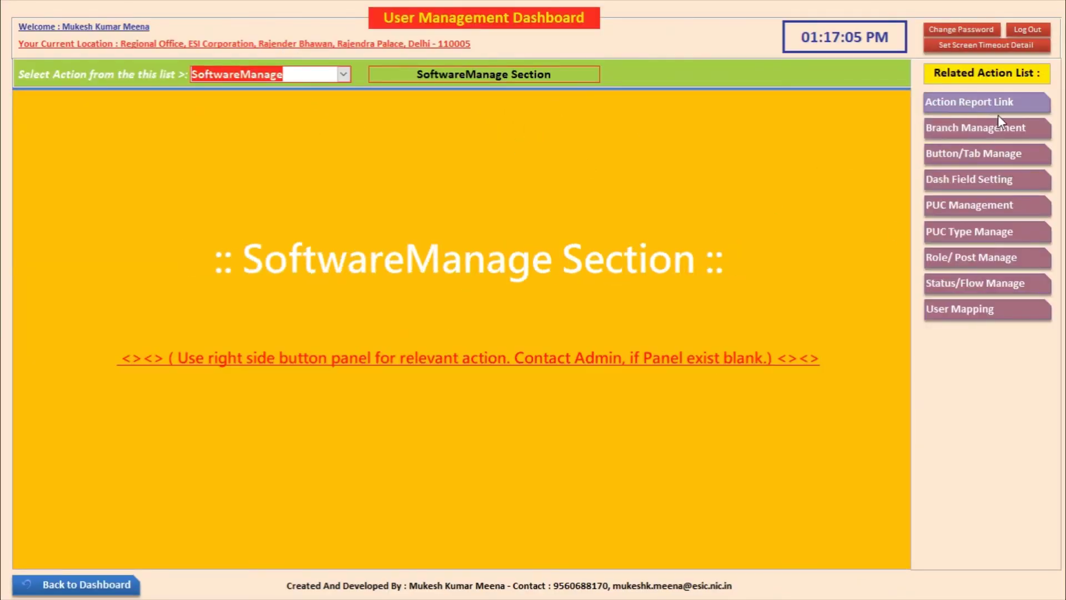
left_click(342, 75)
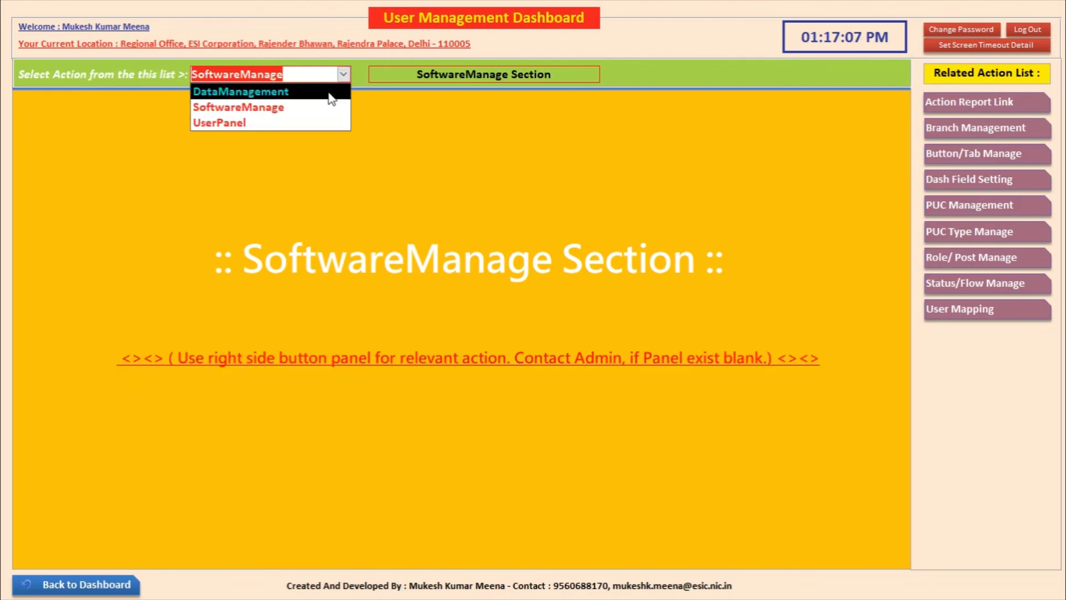
left_click(328, 88)
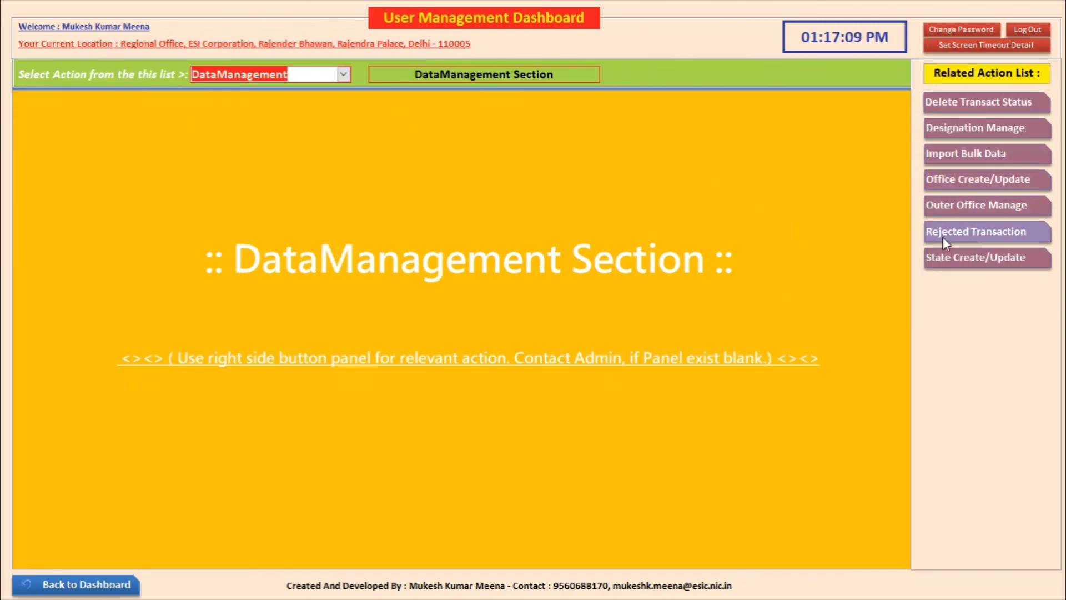
left_click(345, 79)
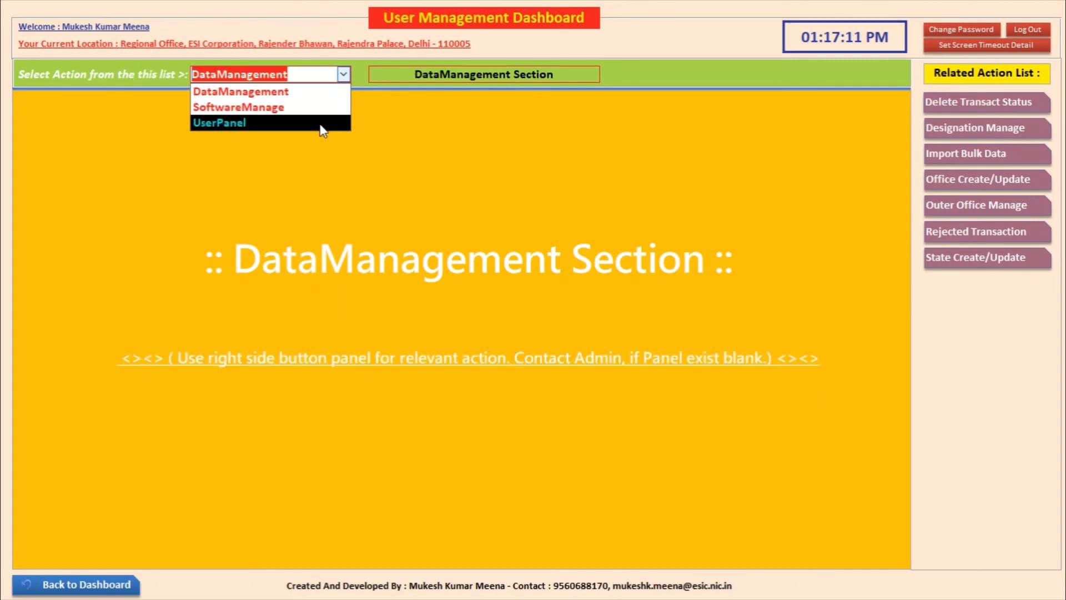
left_click(336, 121)
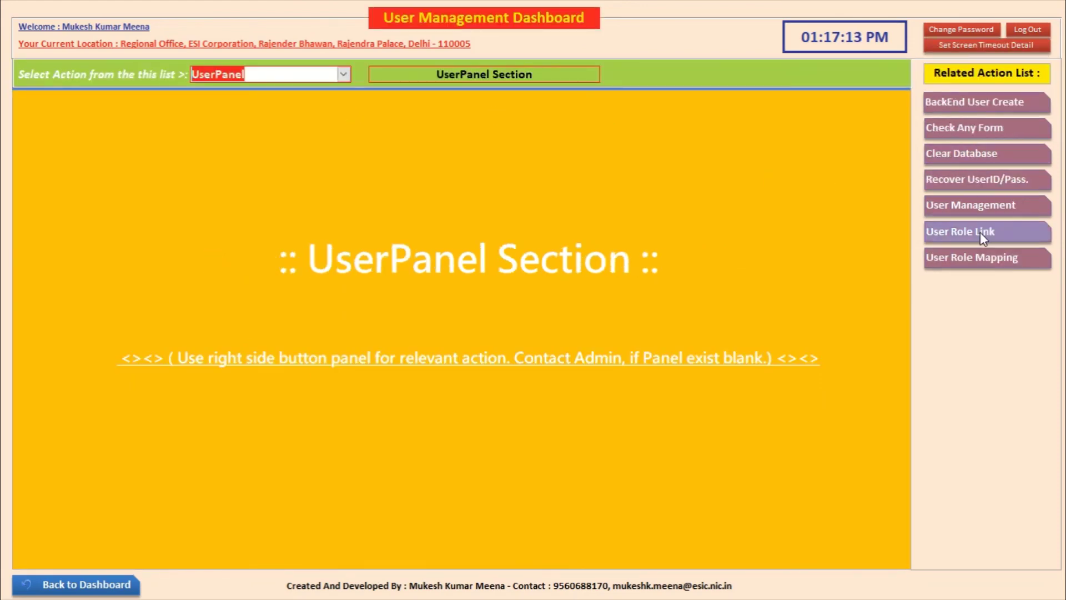
Step: Glance at the User Management form, then bring up the User Role Mapping control panel
left_click(965, 210)
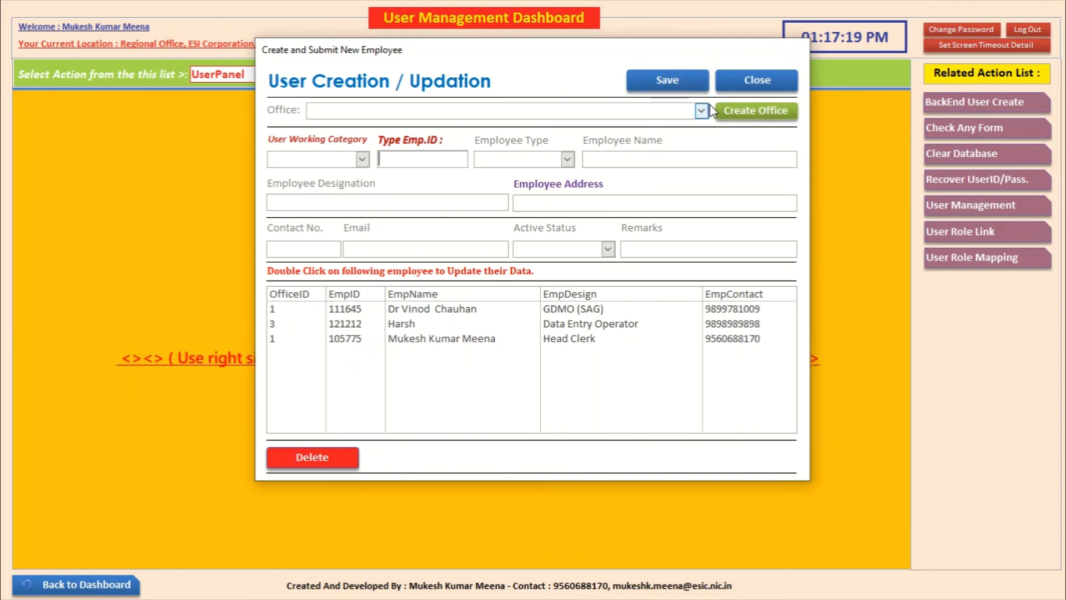
left_click(744, 84)
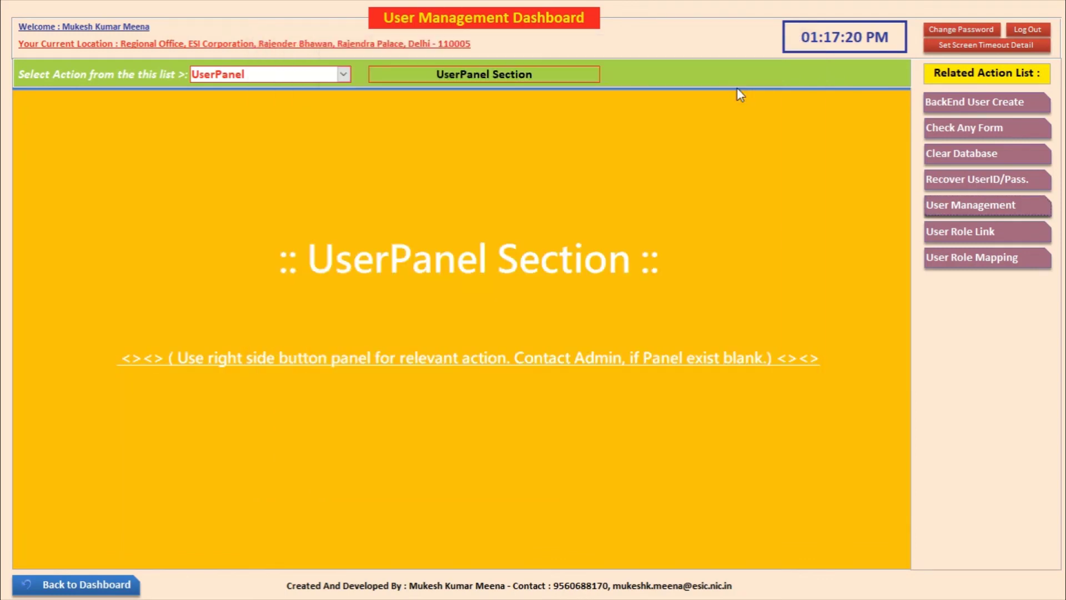
left_click(930, 253)
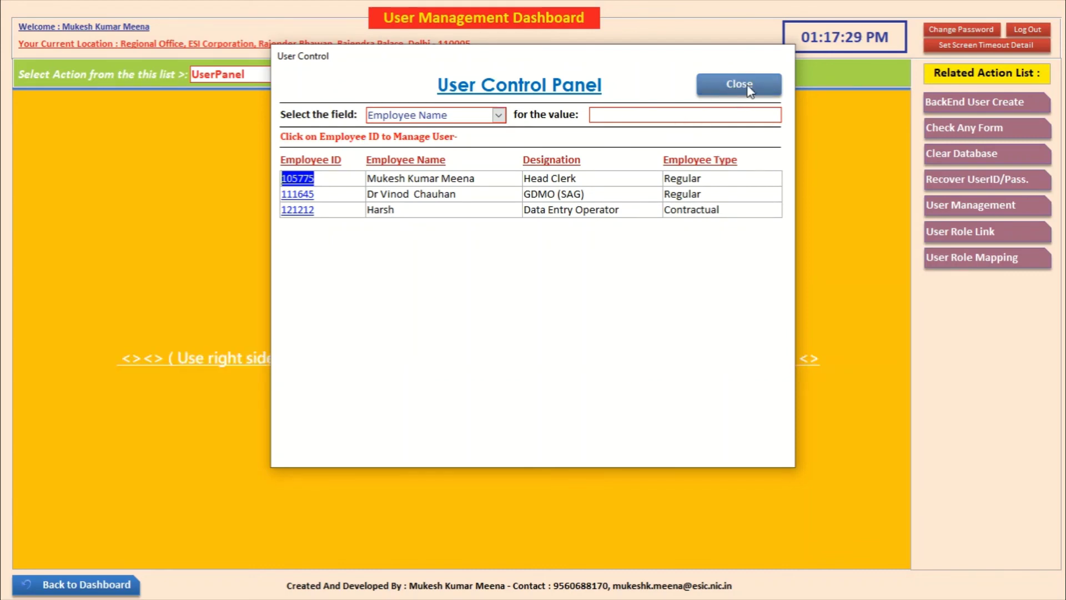
Step: Allot all eight Tax Management actions under PayRoll to the data entry operator
left_click(305, 218)
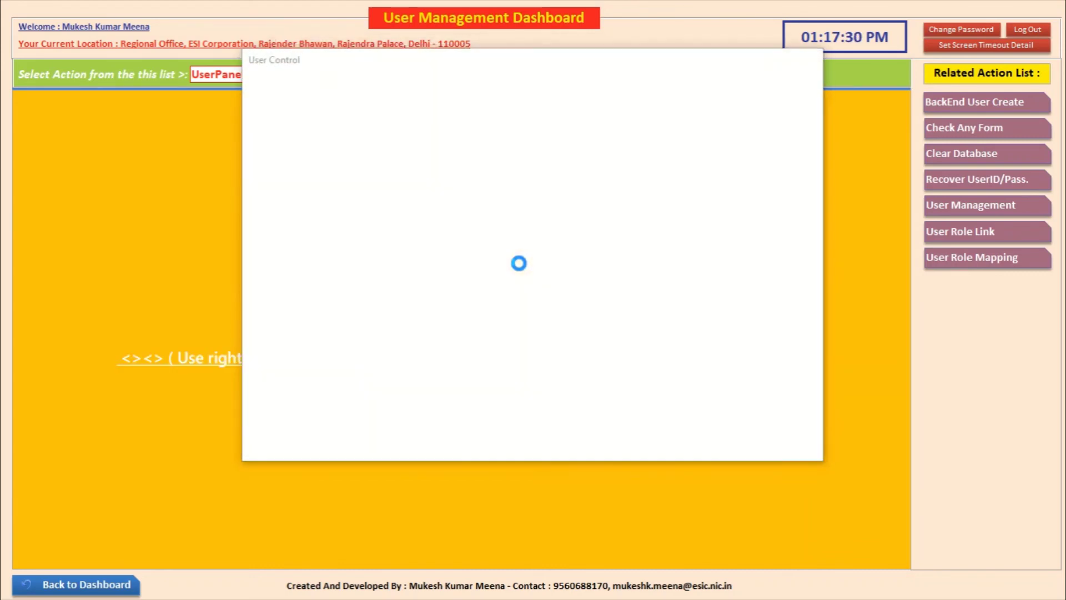
left_click(673, 232)
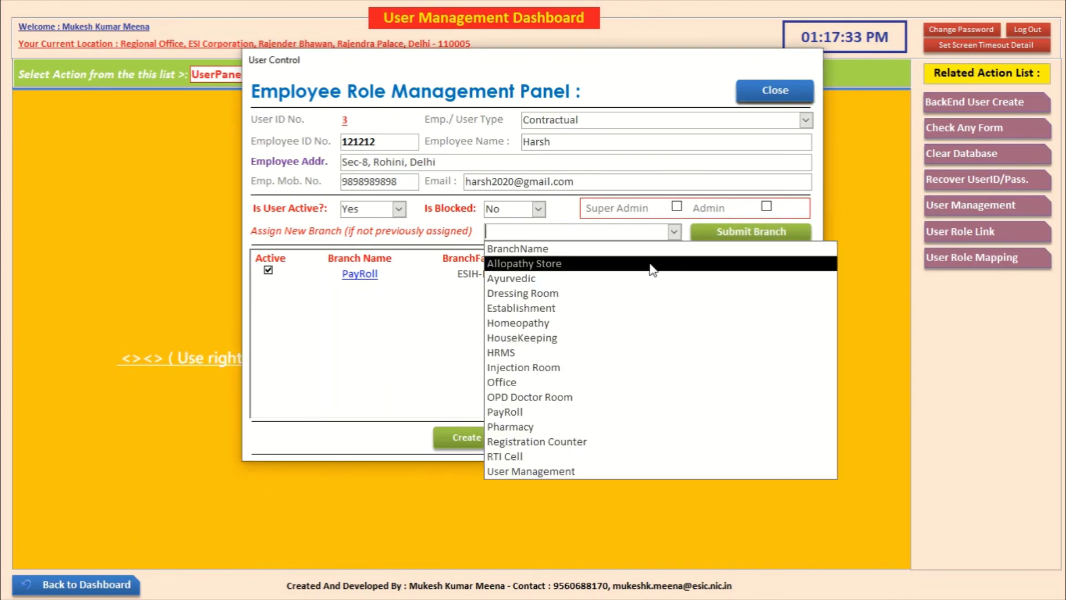
left_click(364, 282)
left_click(364, 277)
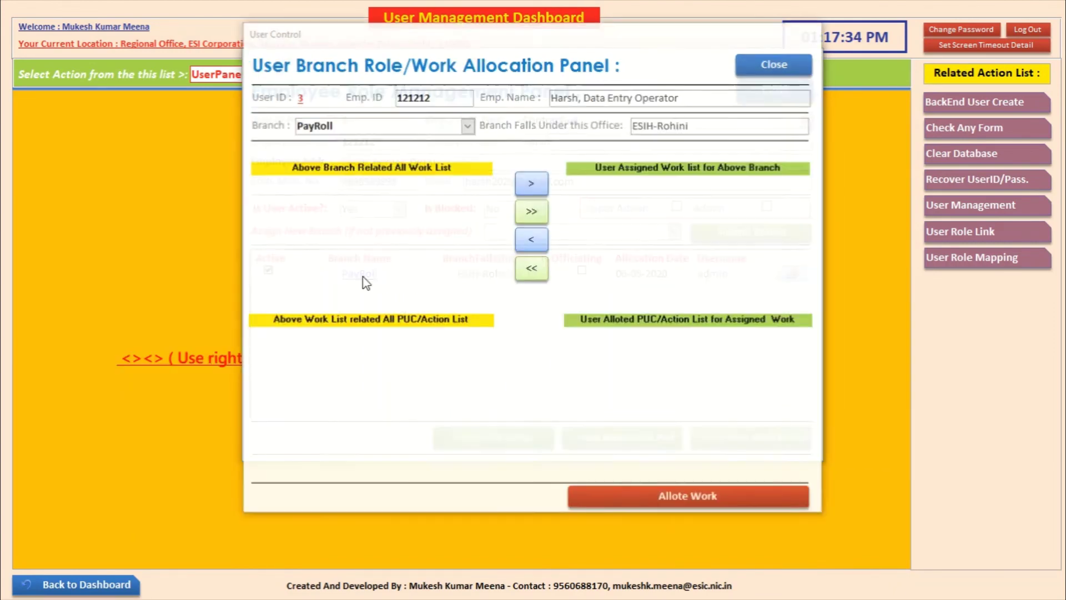
left_click(288, 214)
double_click(287, 215)
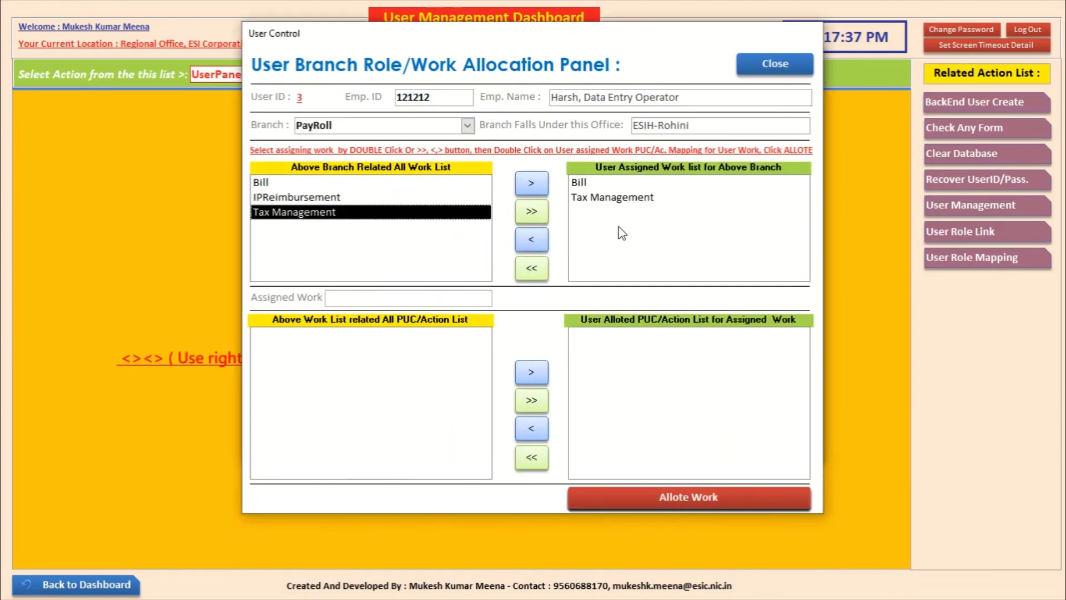
double_click(621, 199)
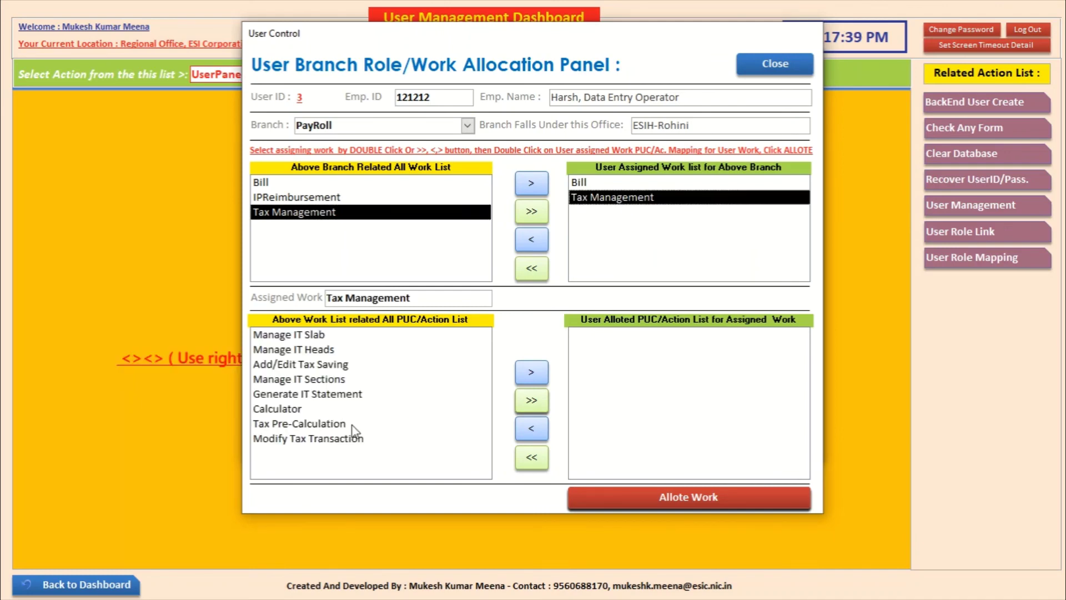
left_click(530, 400)
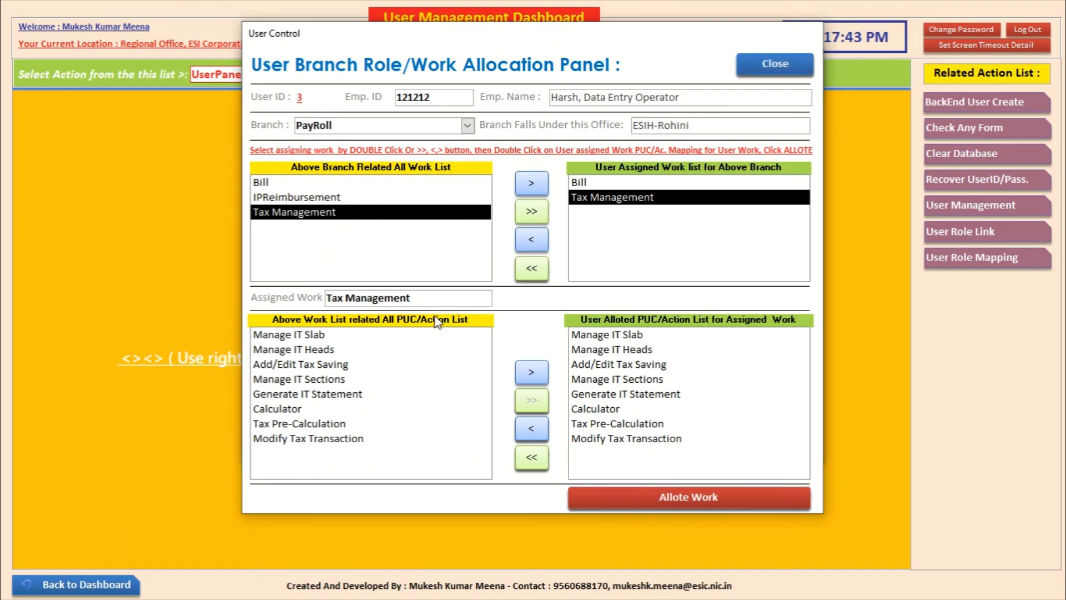
left_click(776, 65)
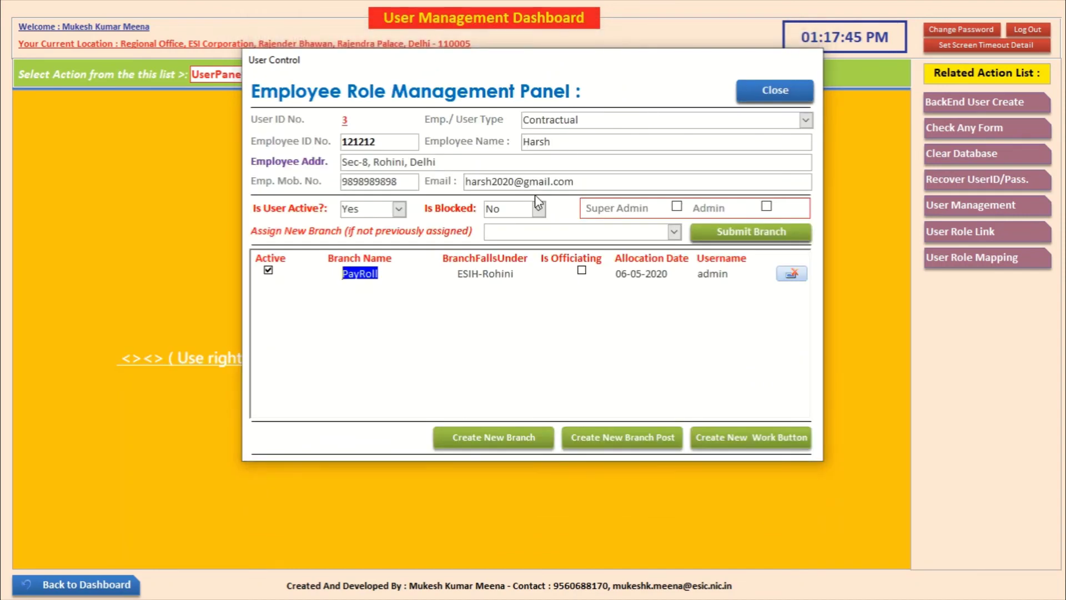
Step: Add the HRMS branch to the operator's roles
left_click(675, 232)
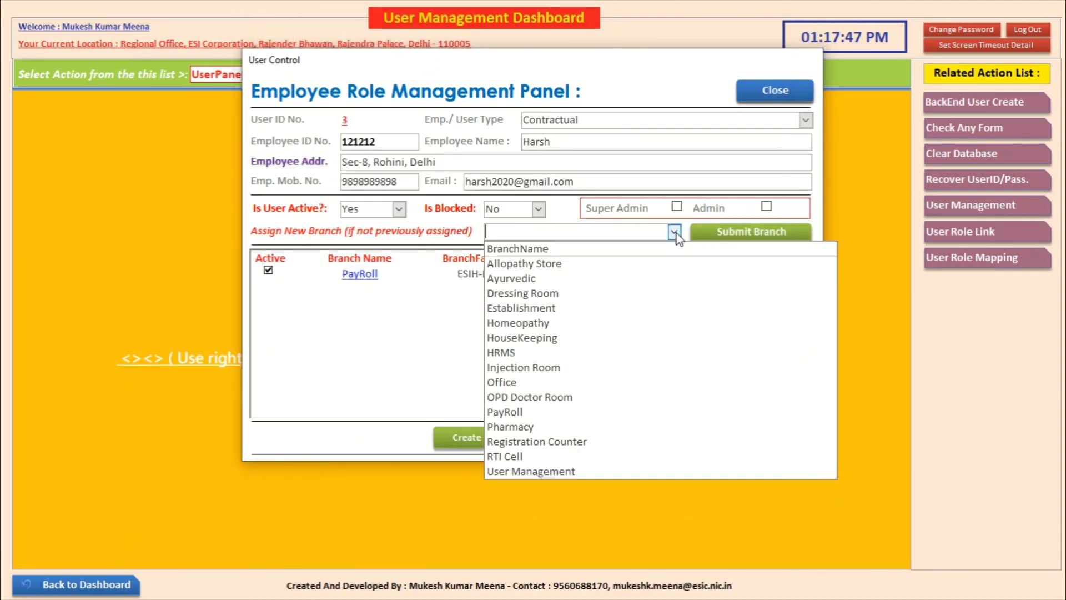
left_click(619, 353)
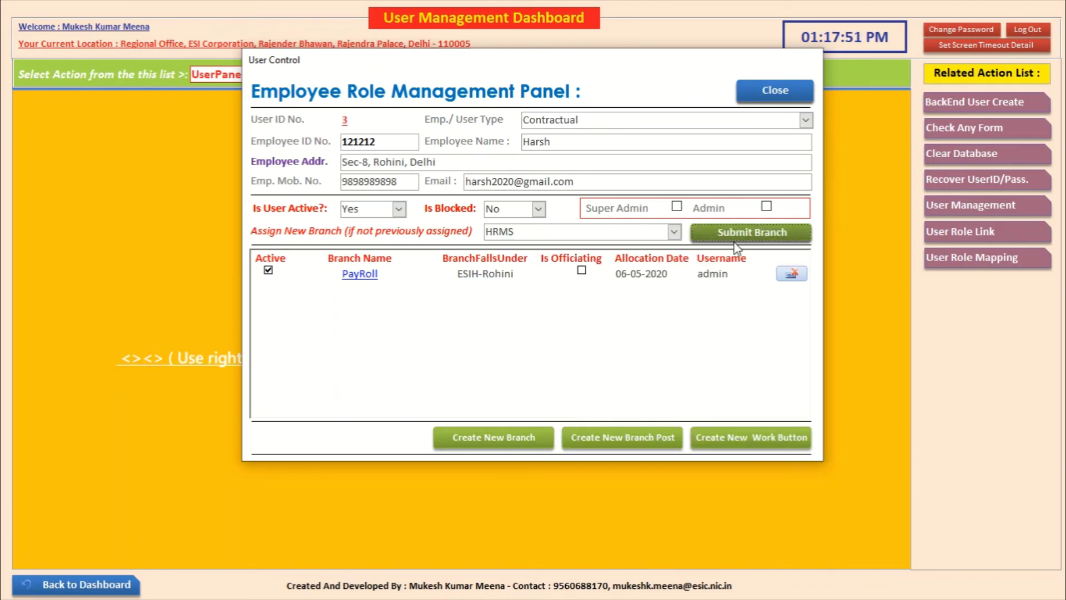
left_click(734, 233)
left_click(589, 348)
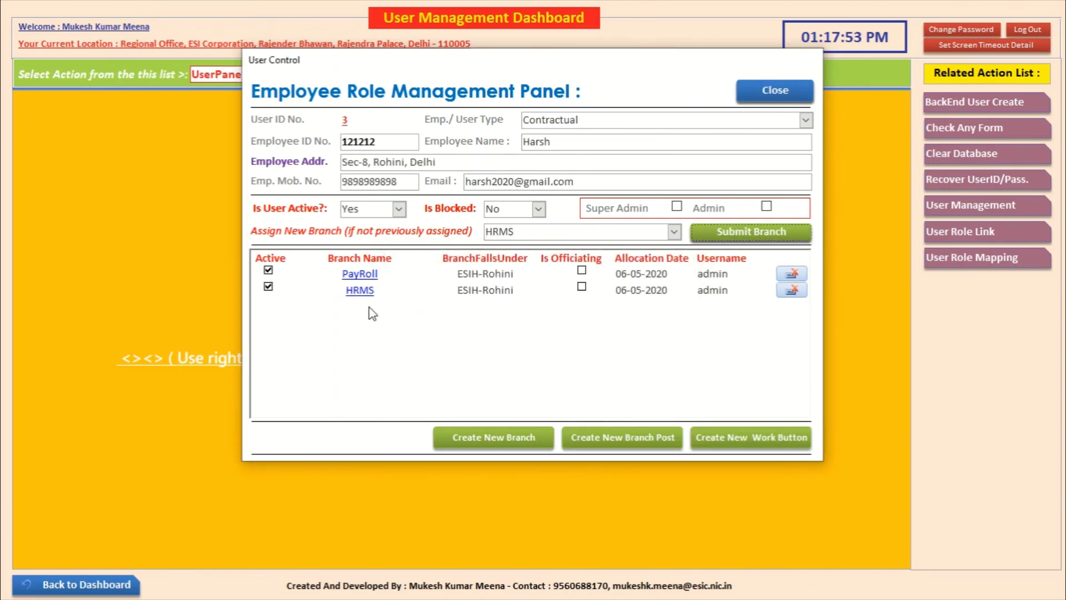
Step: Allot Export Employee Data under HRMS EmployeeData, save the allotment, and close the panels
left_click(360, 289)
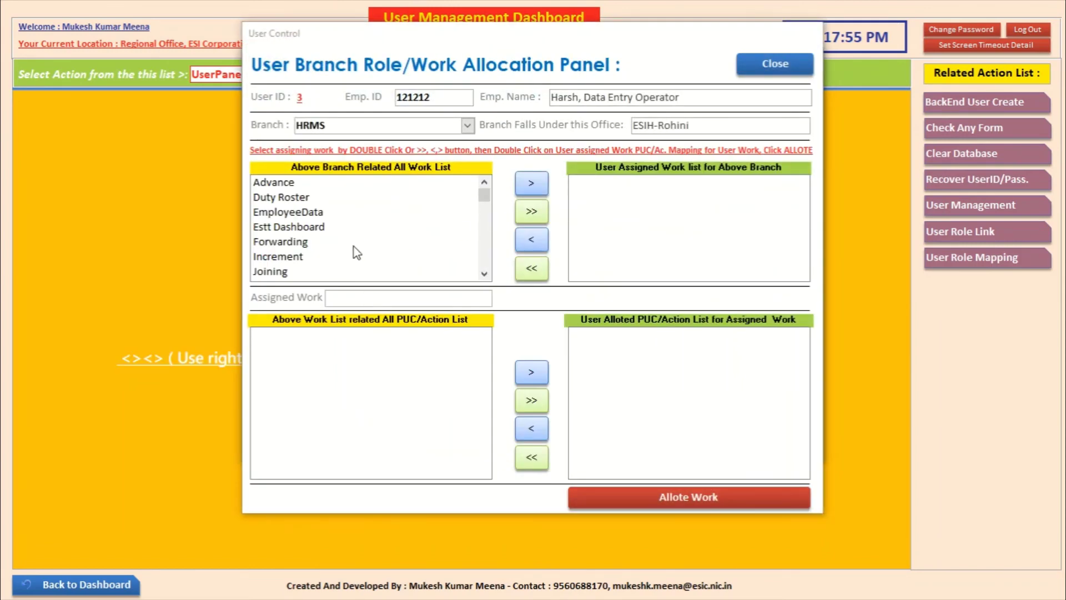
double_click(294, 213)
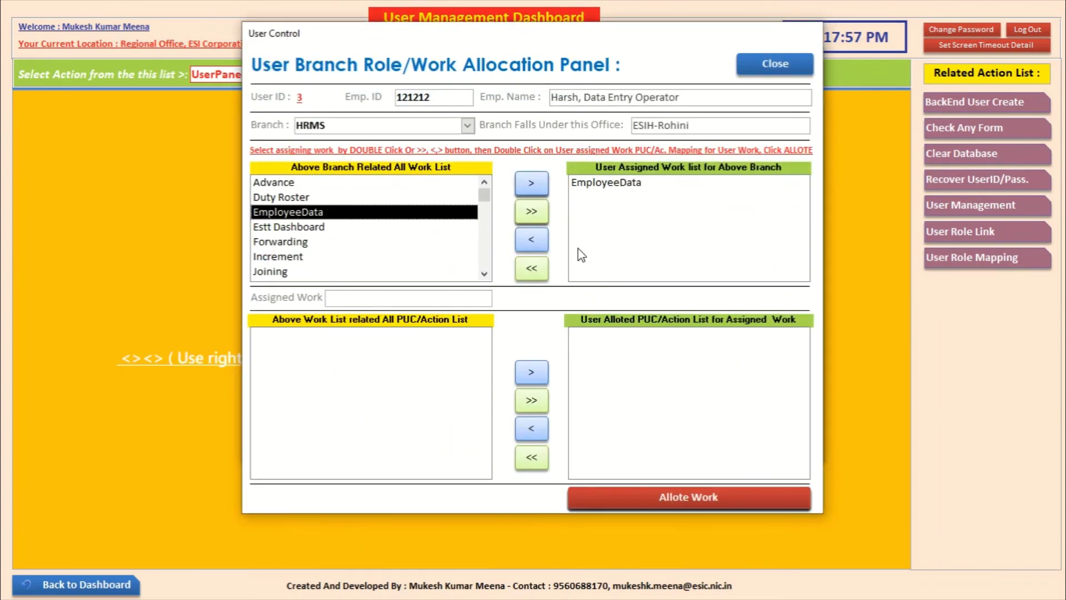
double_click(616, 183)
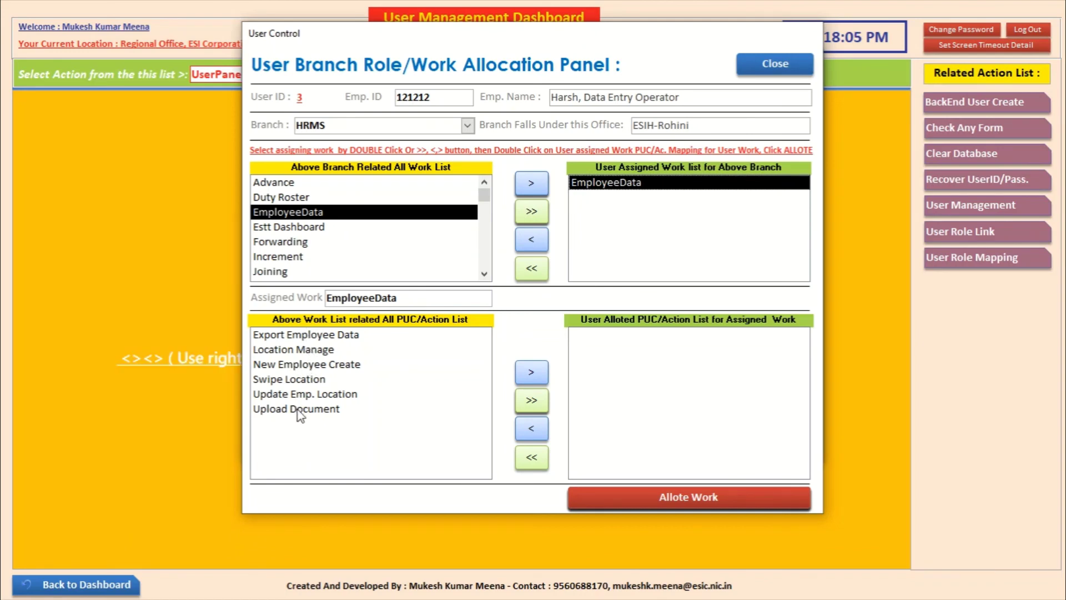
double_click(308, 336)
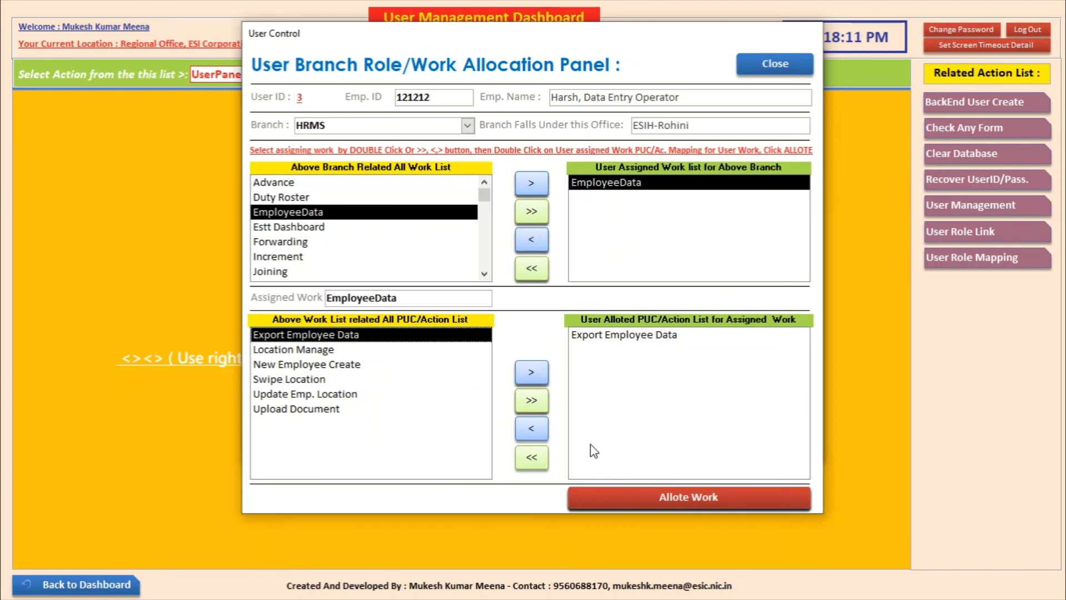
left_click(619, 492)
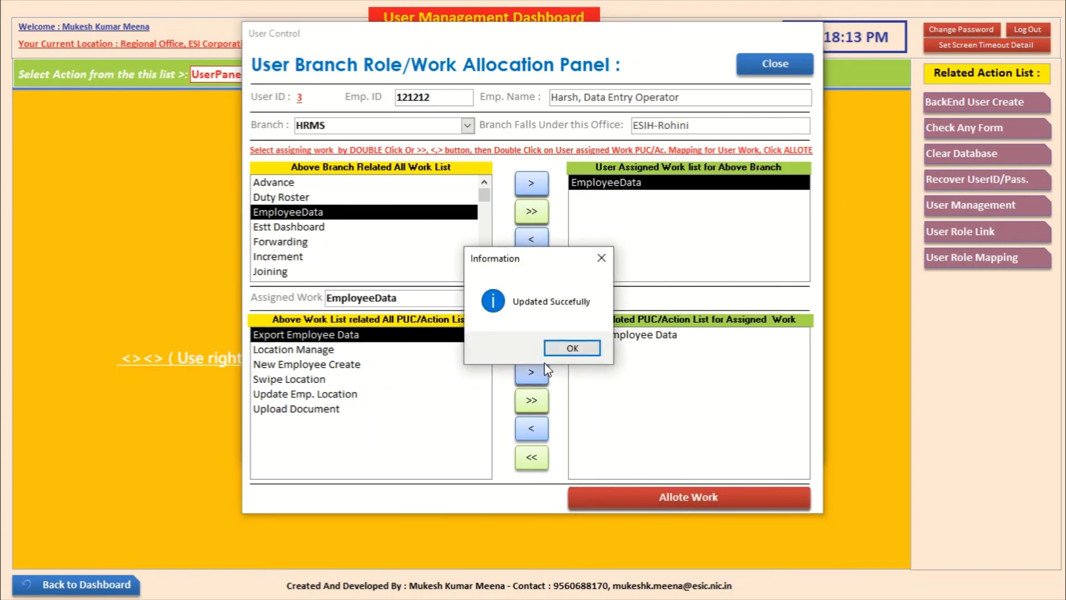
left_click(560, 349)
left_click(775, 64)
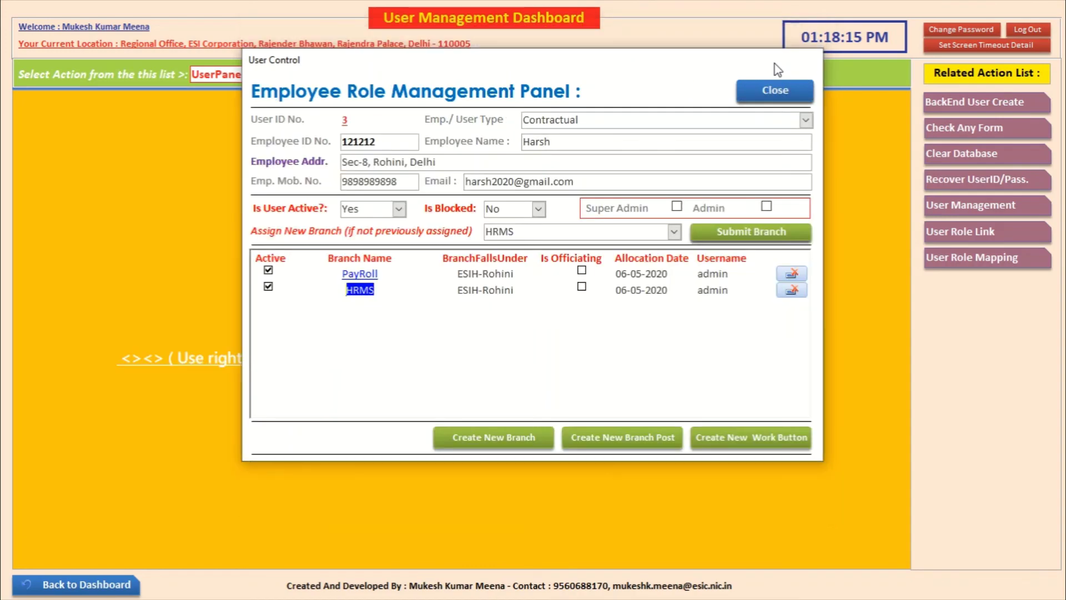
left_click(773, 90)
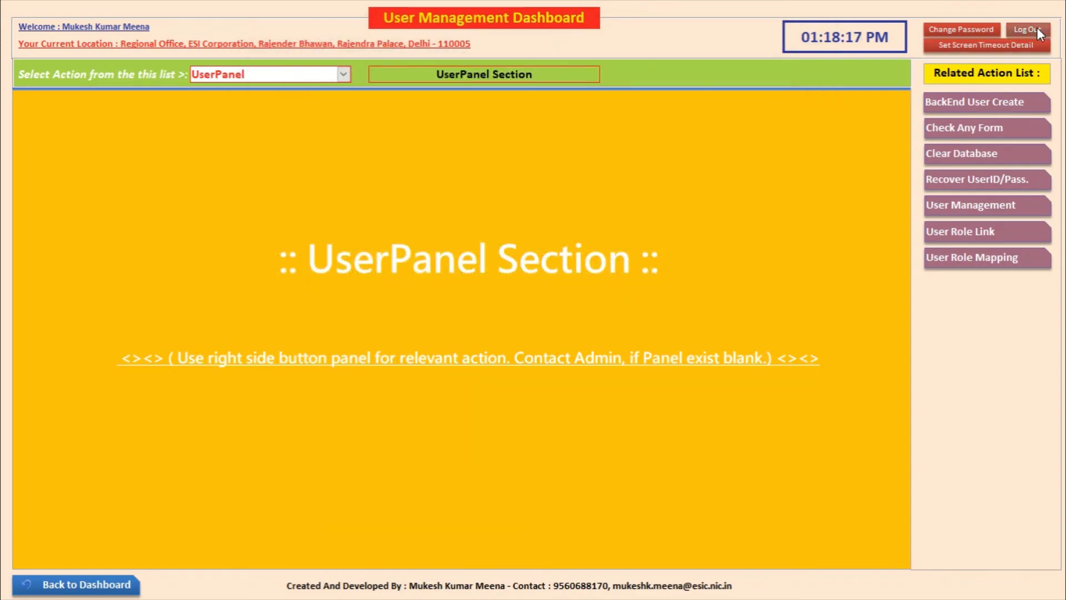
Step: Log out of the admin dashboard, sign in as the data entry operator, and open HRMS EmployeeData
left_click(1037, 28)
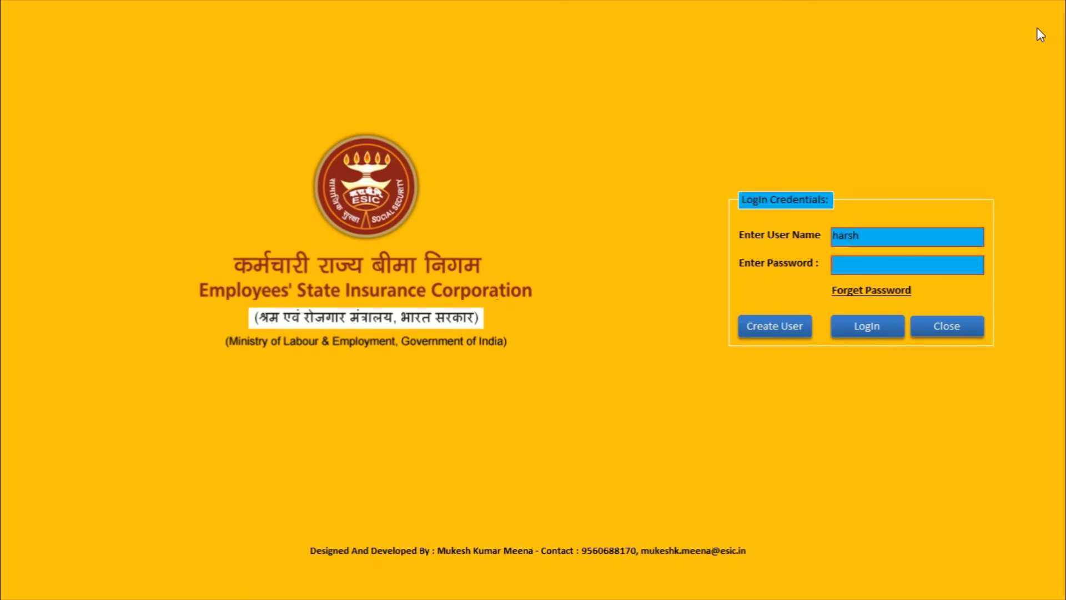
left_click(863, 333)
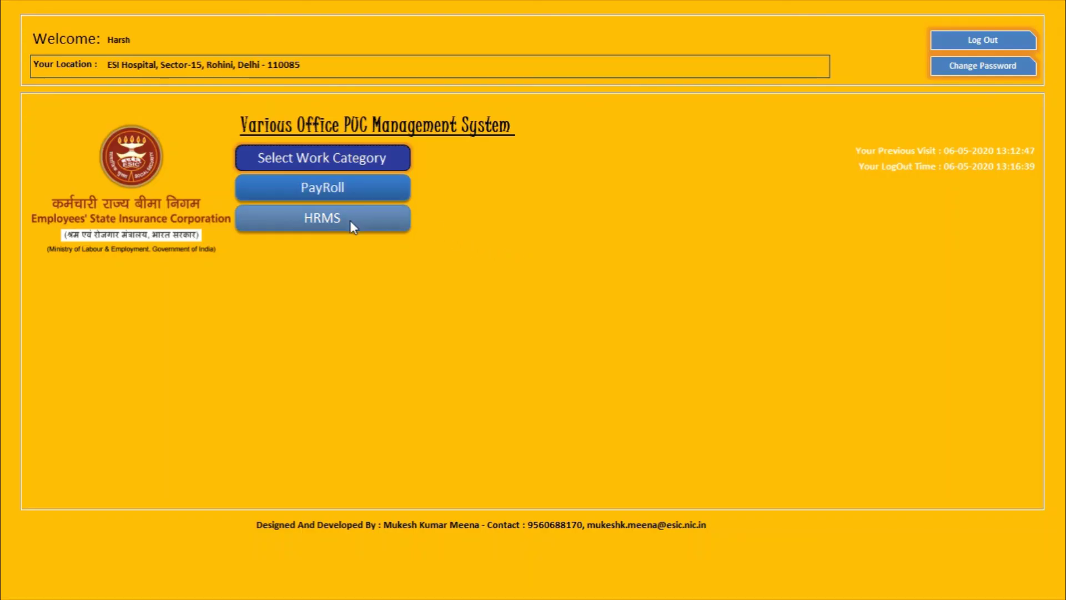
left_click(325, 218)
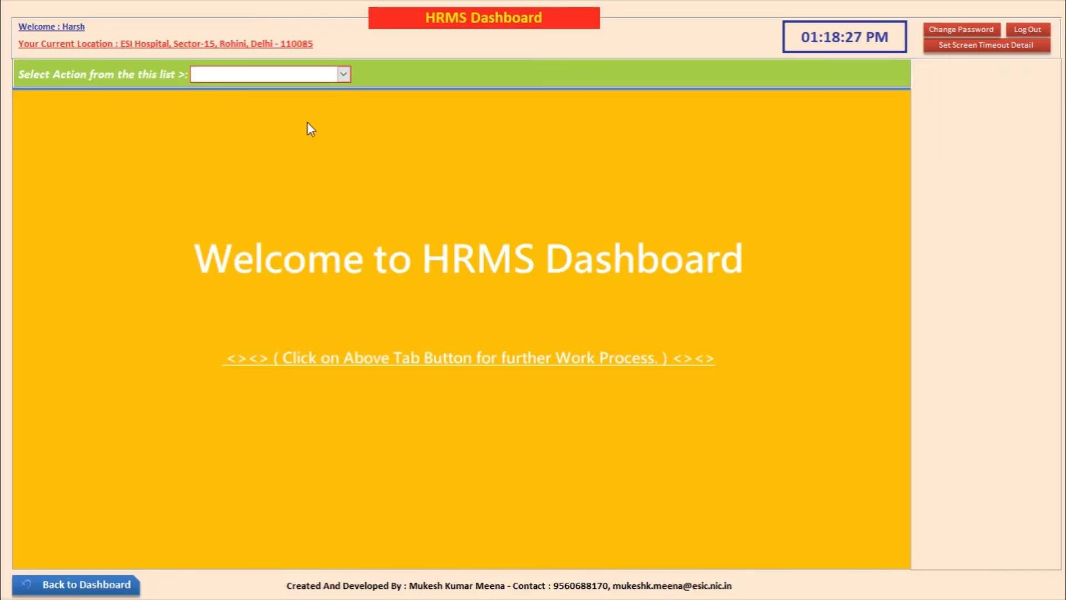
left_click(344, 74)
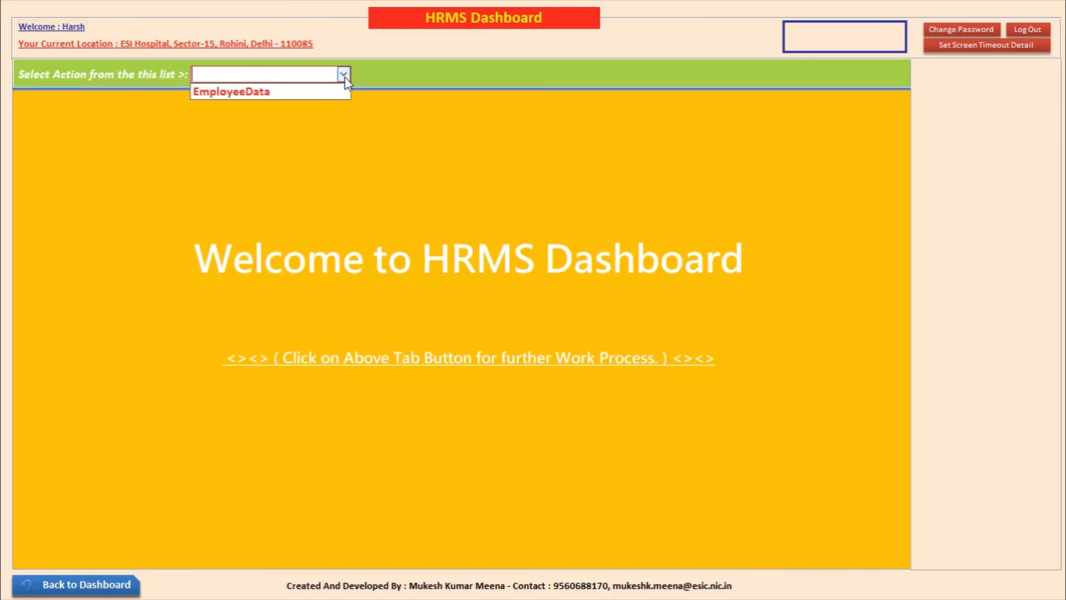
left_click(263, 95)
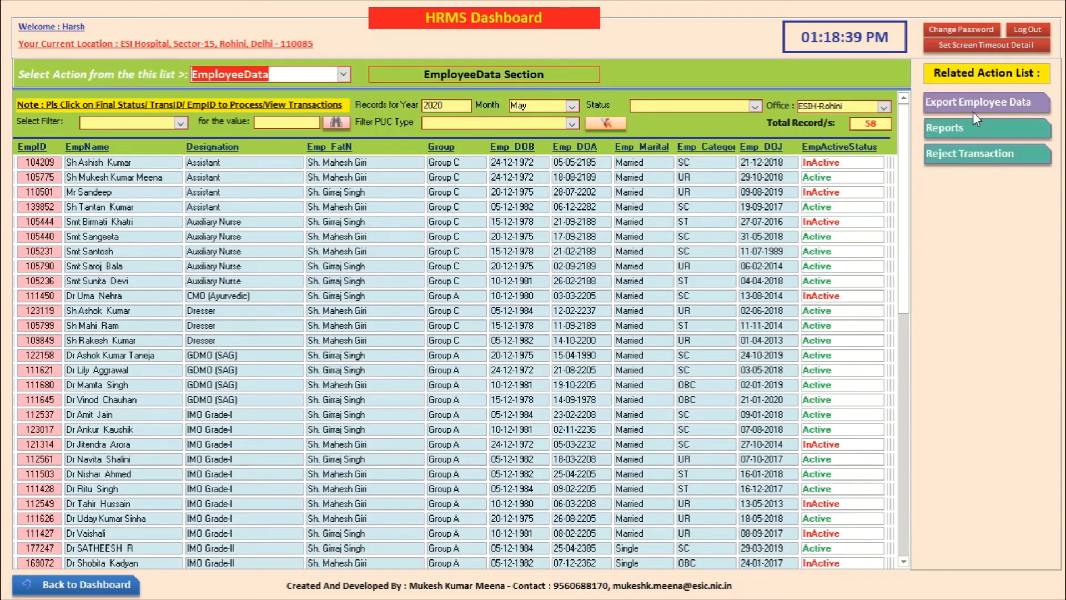
left_click(960, 154)
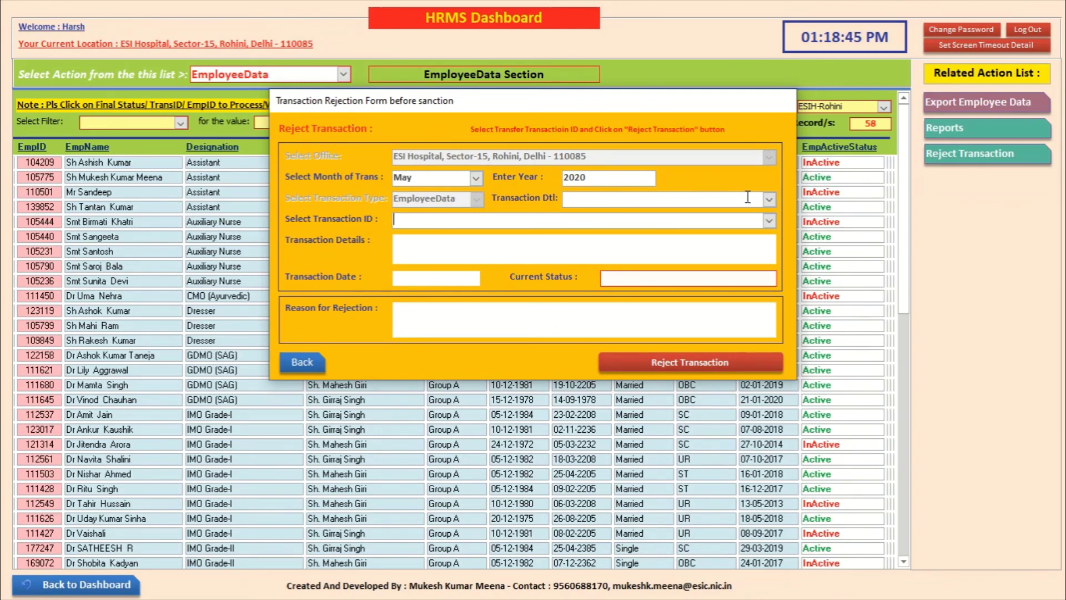
left_click(768, 198)
left_click(756, 215)
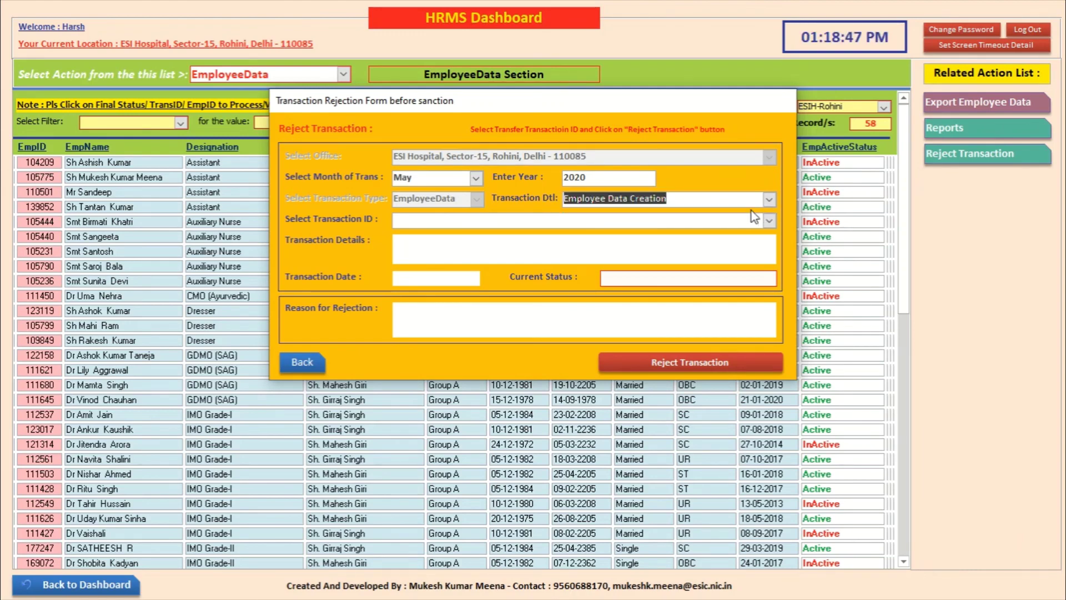
left_click(303, 362)
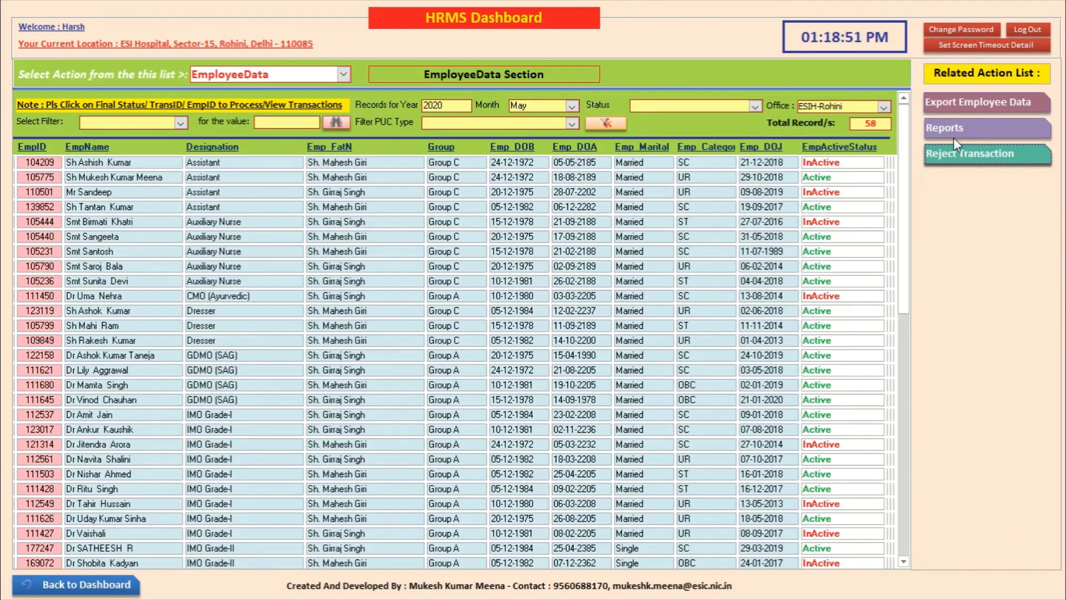
Step: In Export Employee Data, select the EmpID, EmpName, Designation, Emp_FatN and Emp_DOB fields
left_click(932, 102)
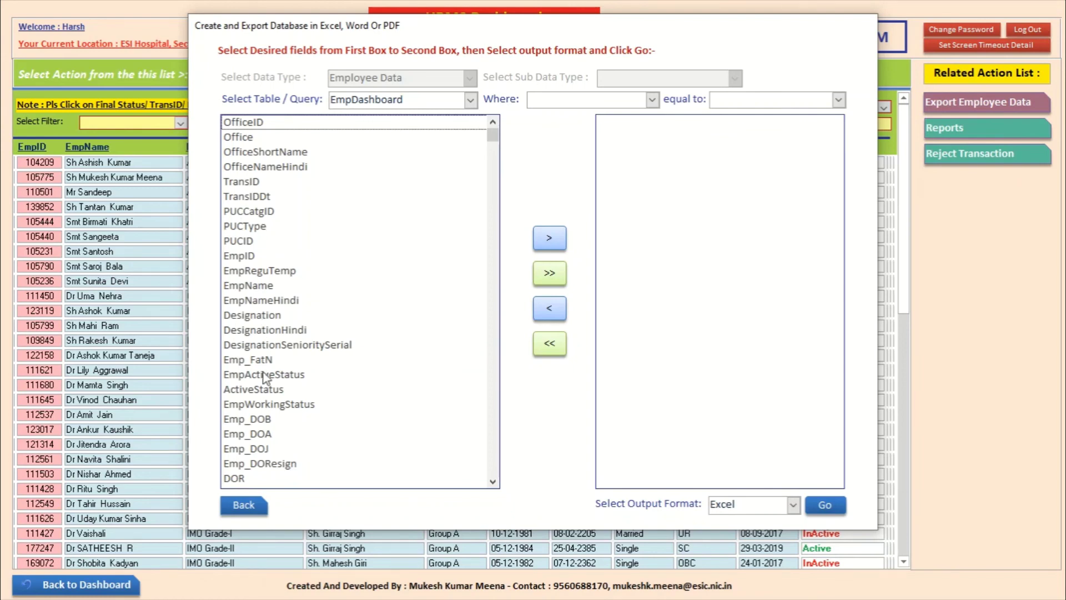
double_click(243, 257)
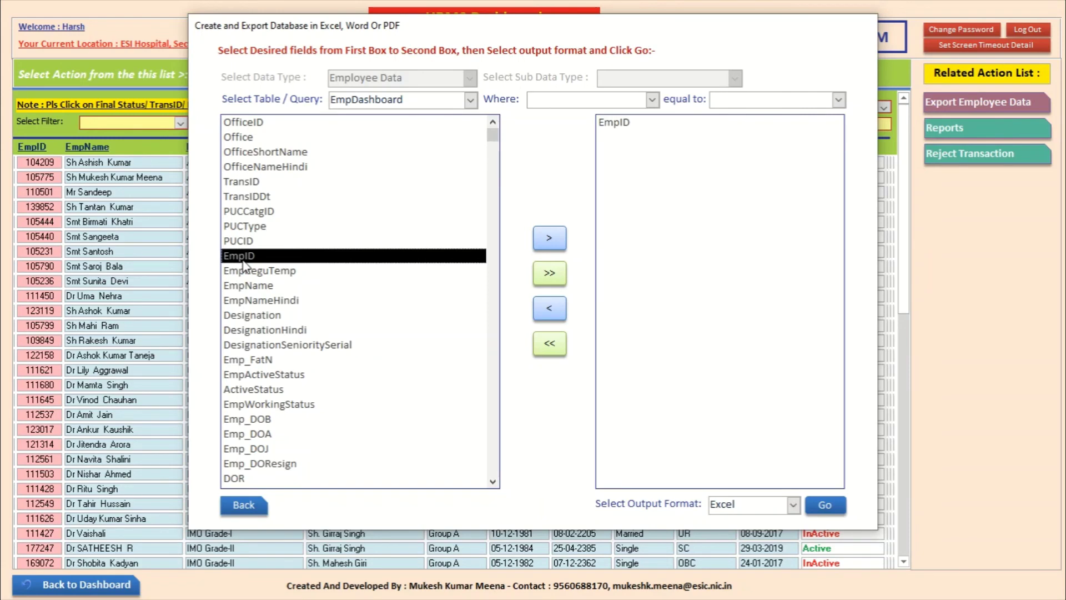
double_click(259, 286)
double_click(263, 315)
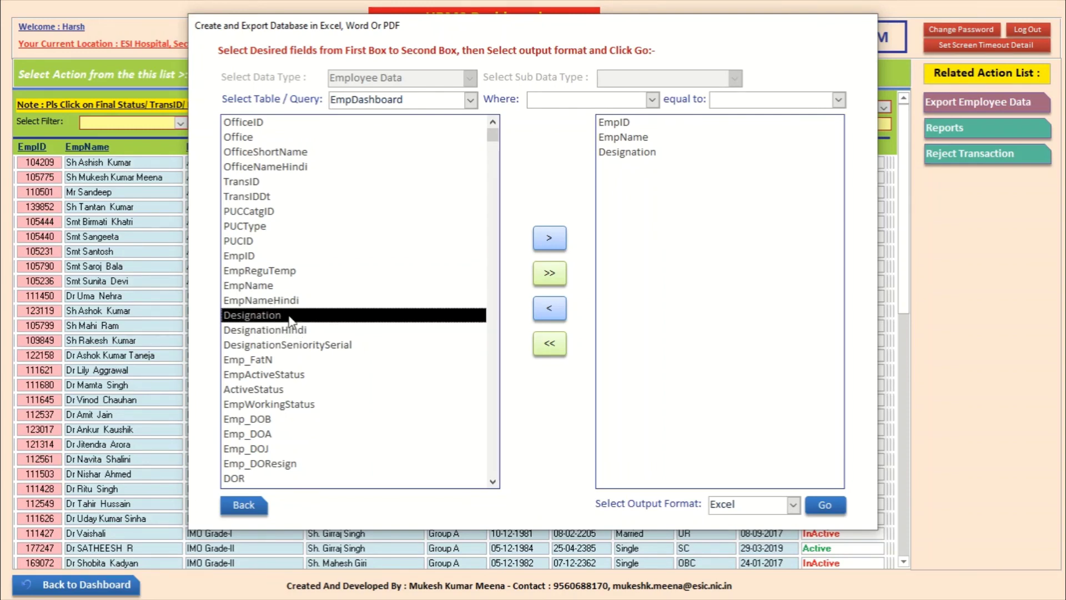
double_click(269, 360)
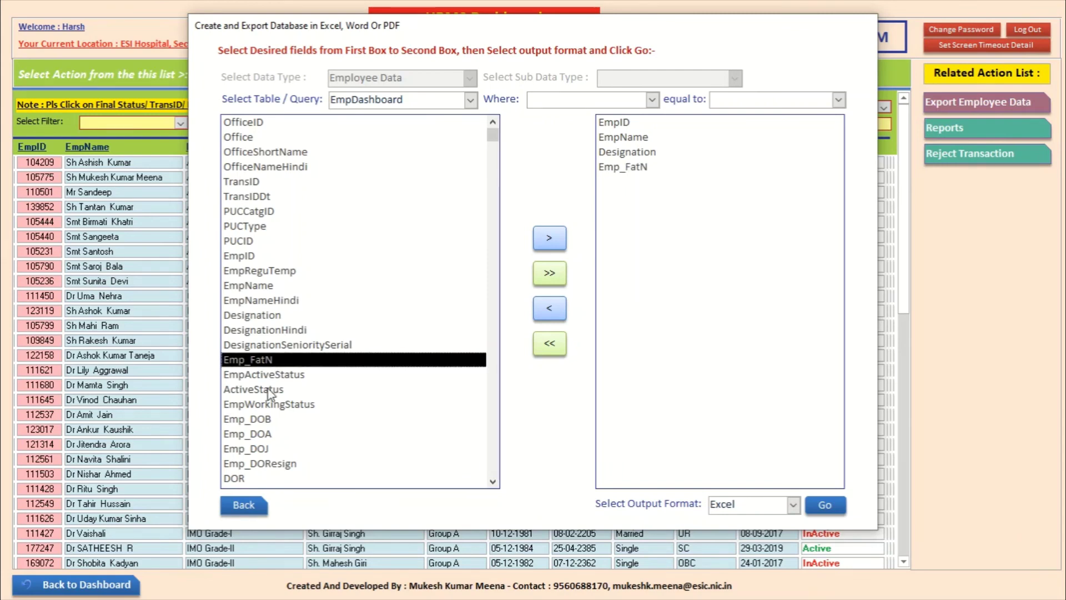
double_click(268, 420)
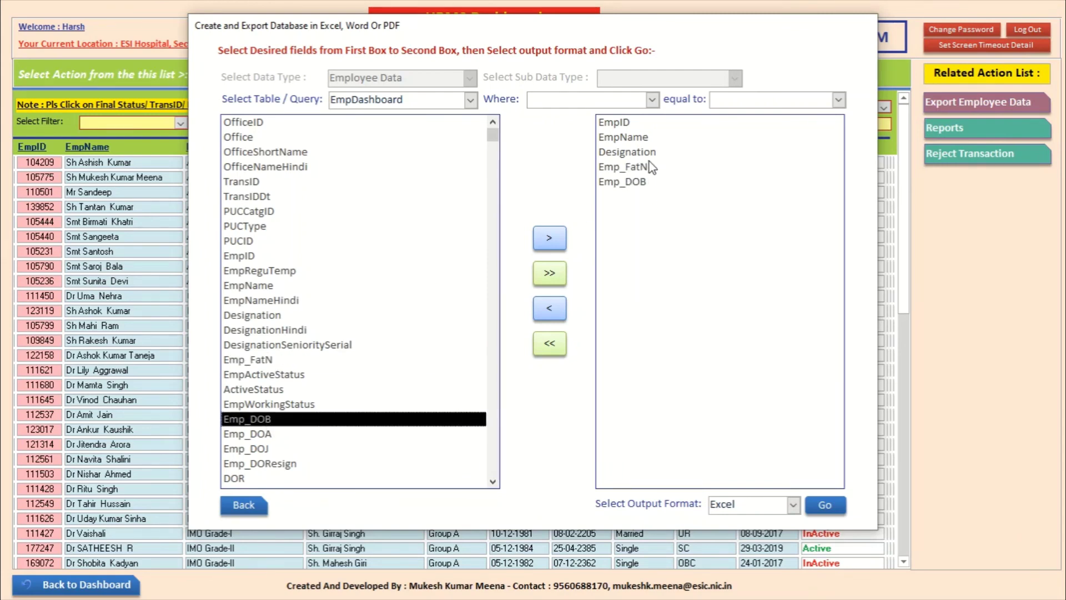
Step: Filter on OfficeShortName = ESIH-Rohini, keep Excel as the format, and run the export
left_click(652, 100)
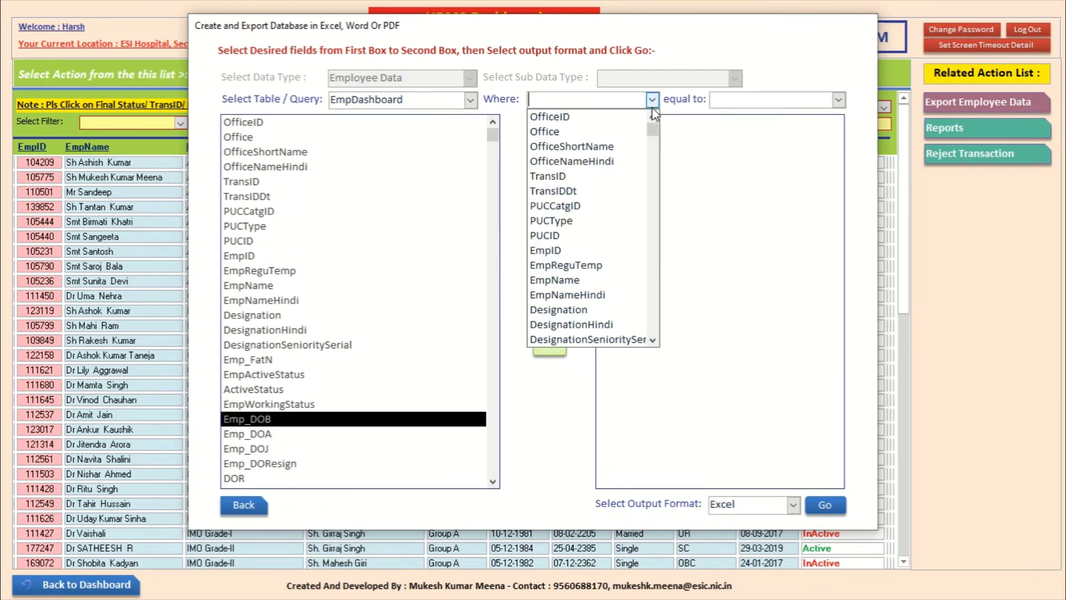
left_click(632, 146)
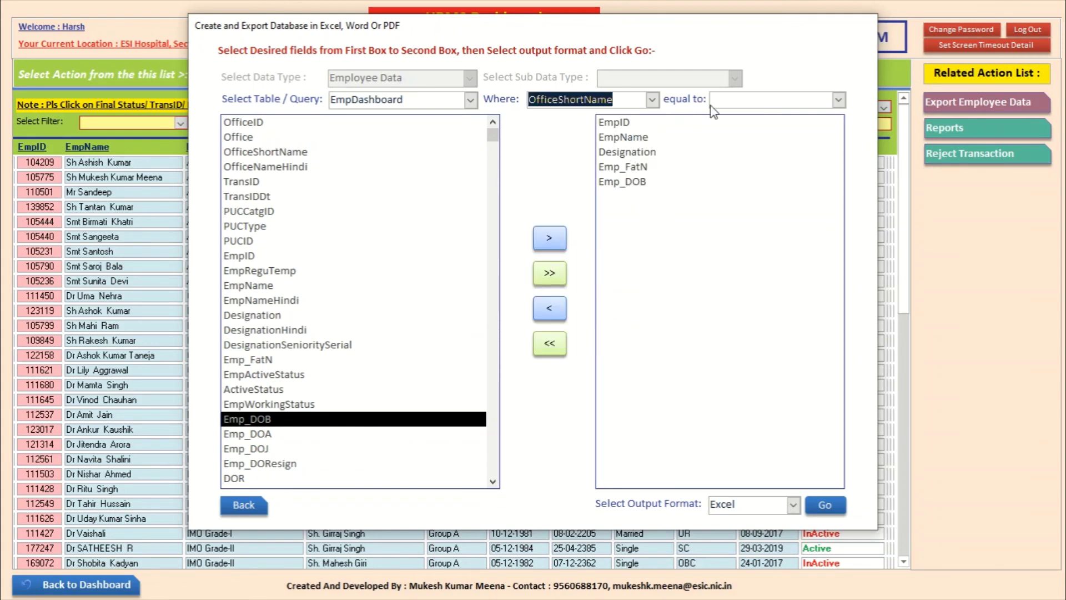
left_click(840, 103)
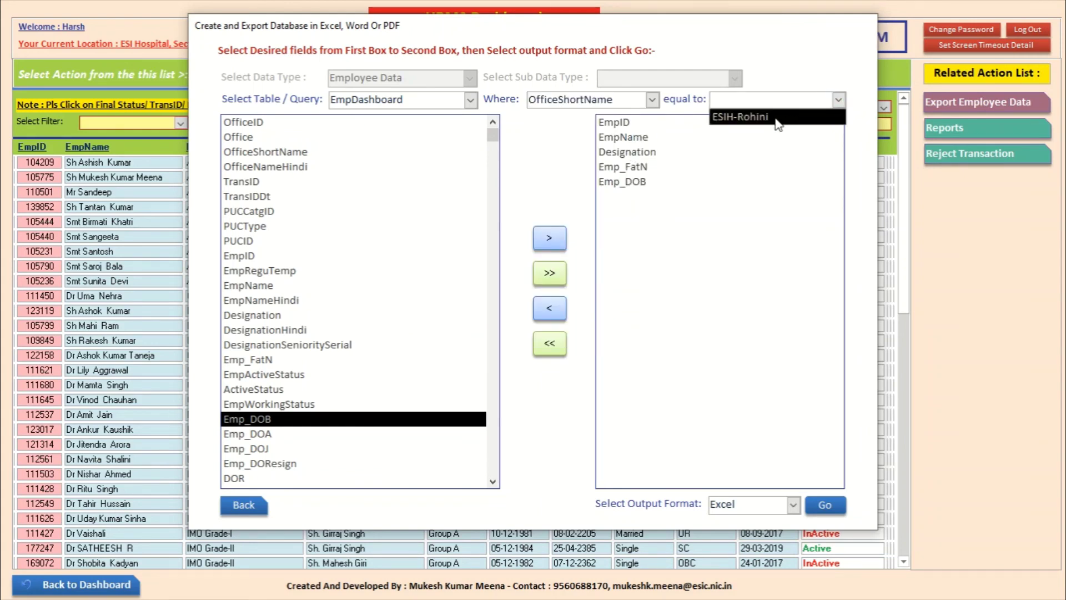
left_click(773, 118)
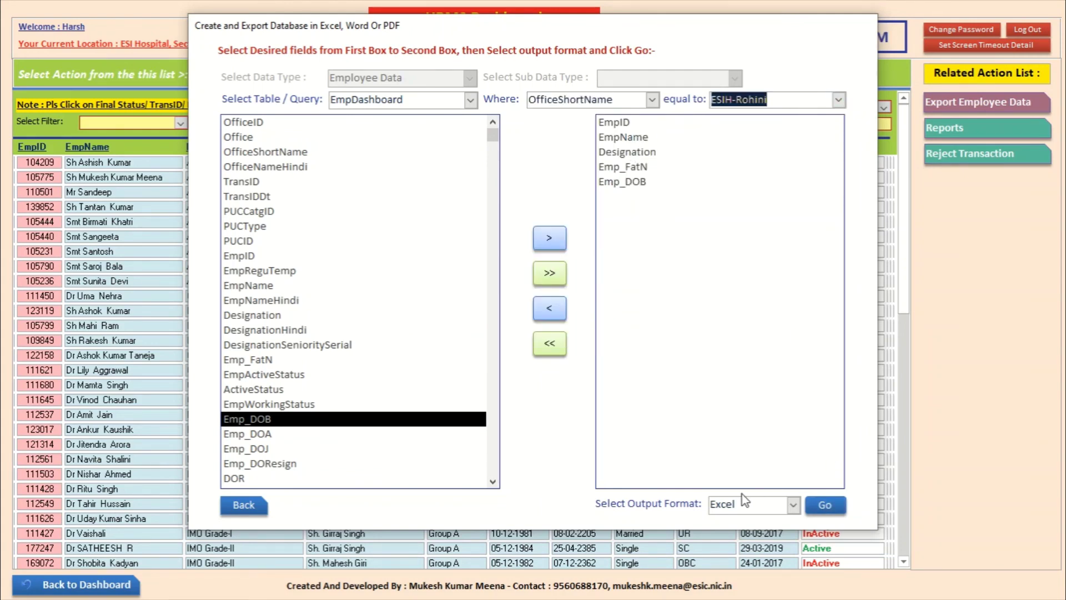
left_click(793, 507)
left_click(825, 502)
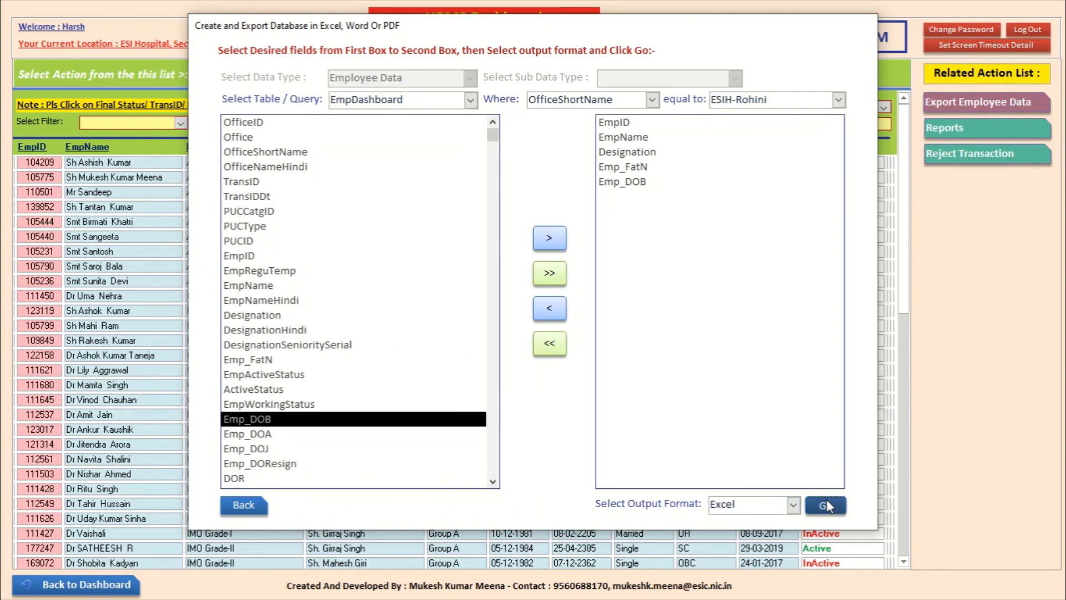
left_click(826, 504)
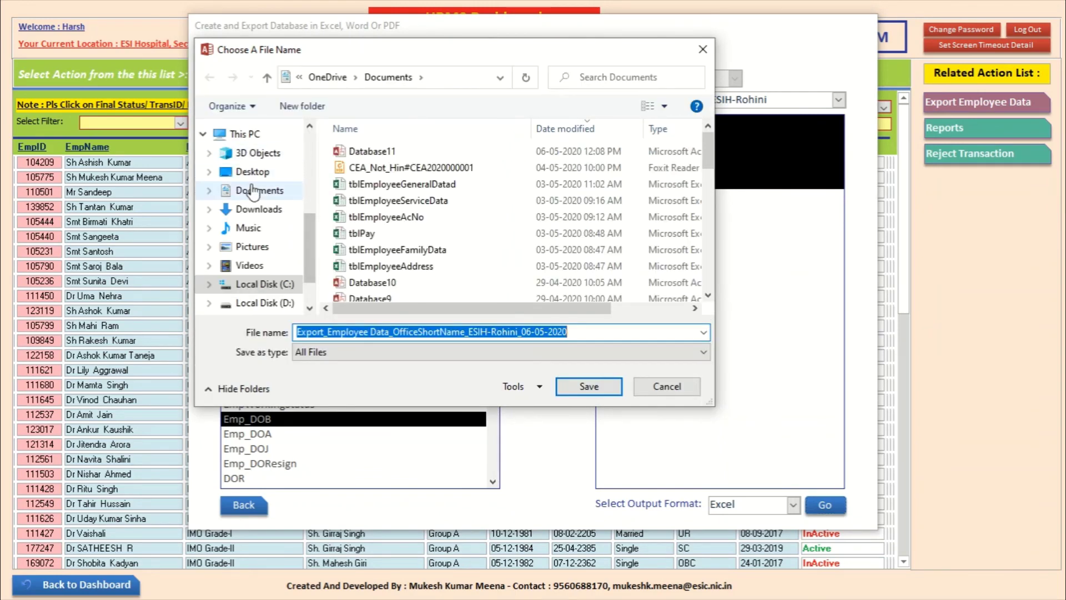
Step: Save the exported Excel file to the Desktop and dismiss the confirmation
left_click(248, 171)
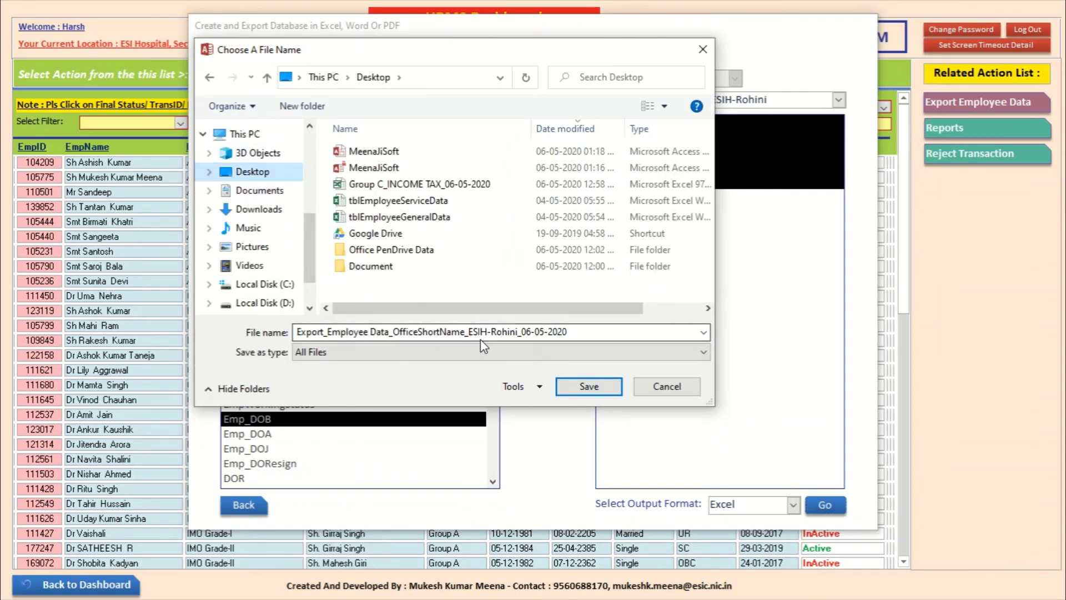
left_click(589, 386)
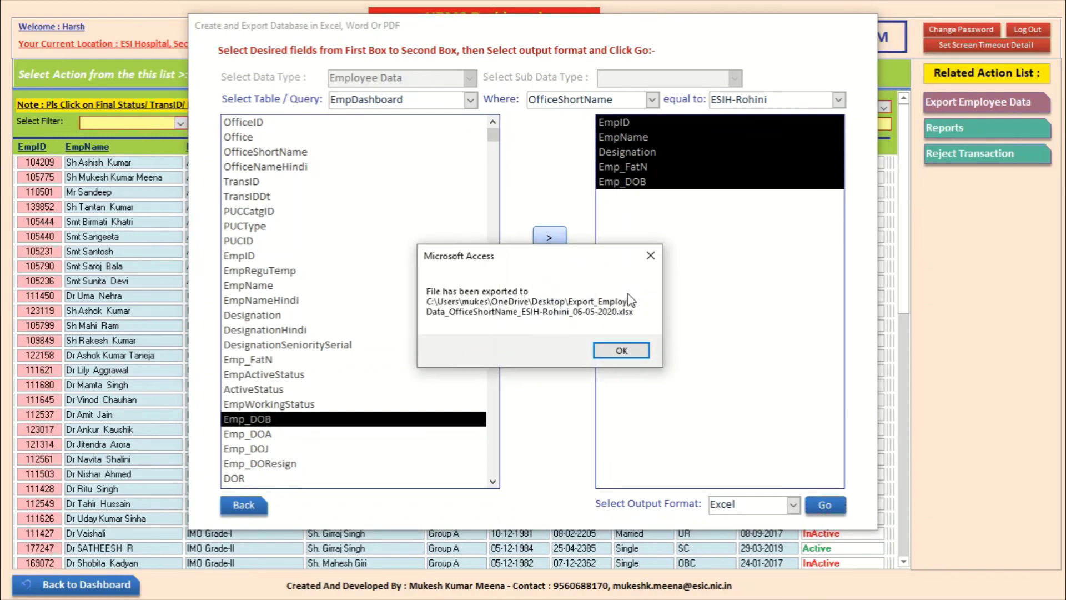
left_click(622, 351)
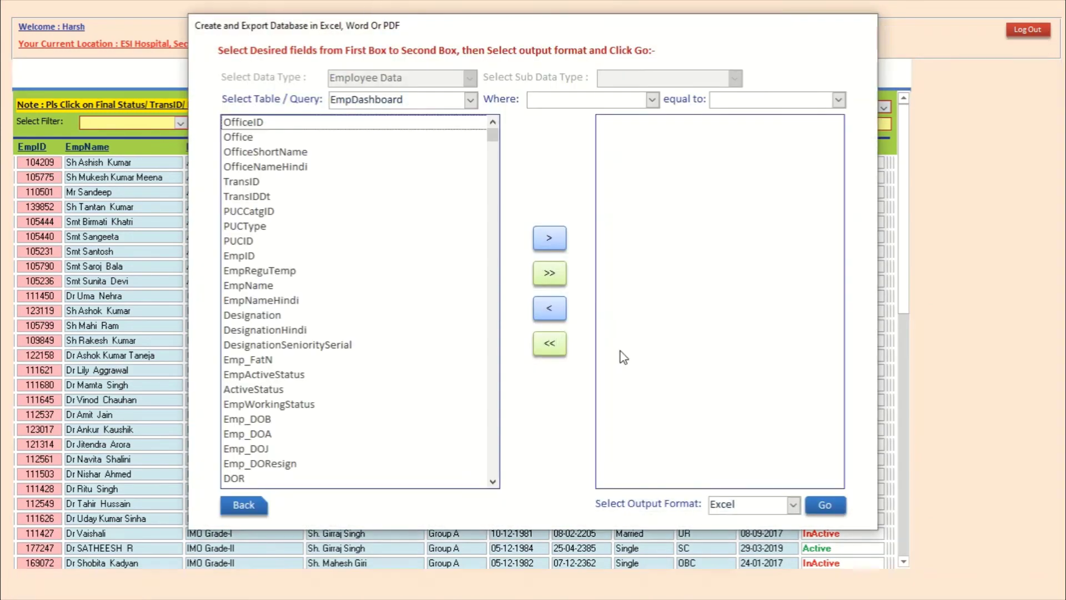
Step: Return to the main menu, log out of HRMS, and close the database
left_click(243, 507)
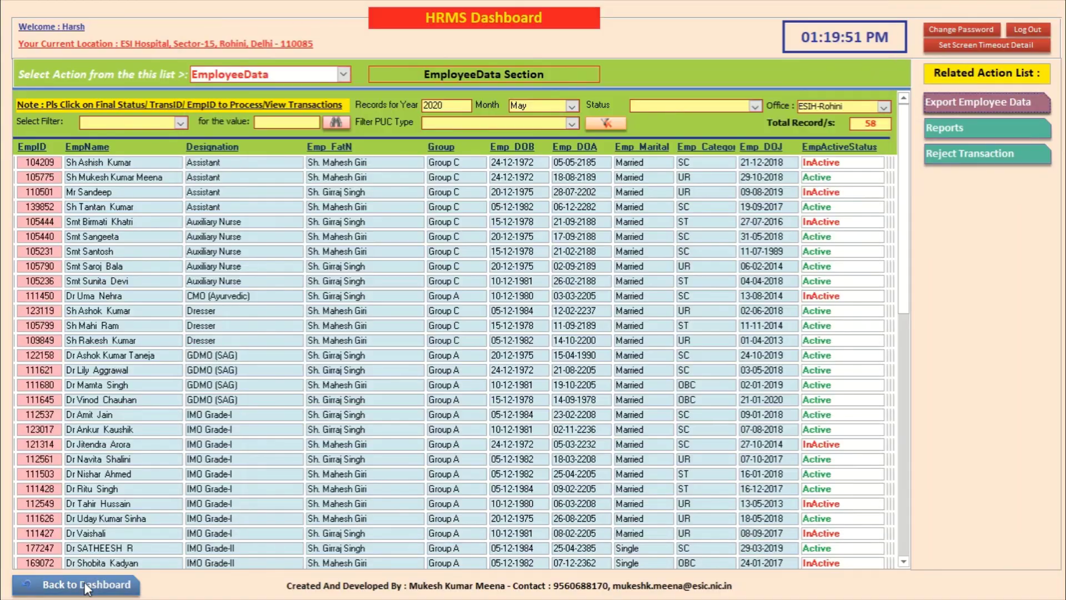
left_click(84, 585)
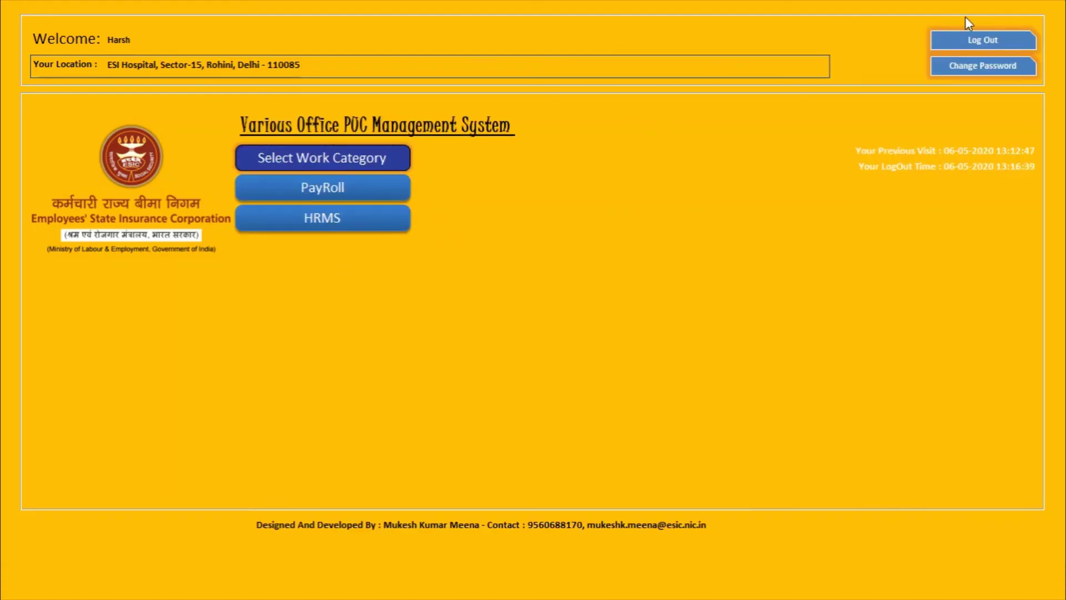
left_click(978, 39)
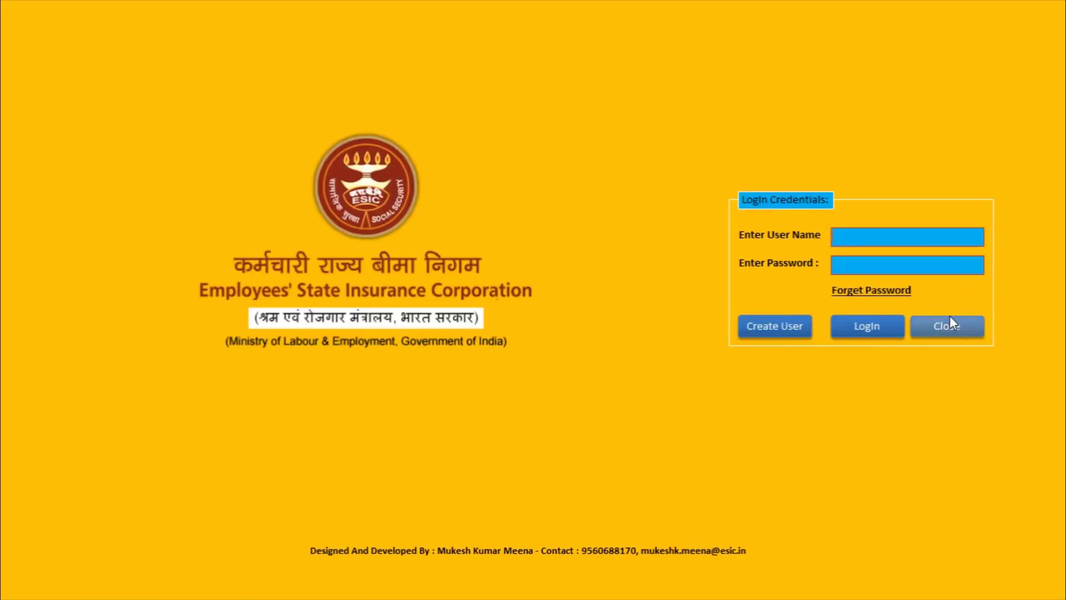
left_click(950, 319)
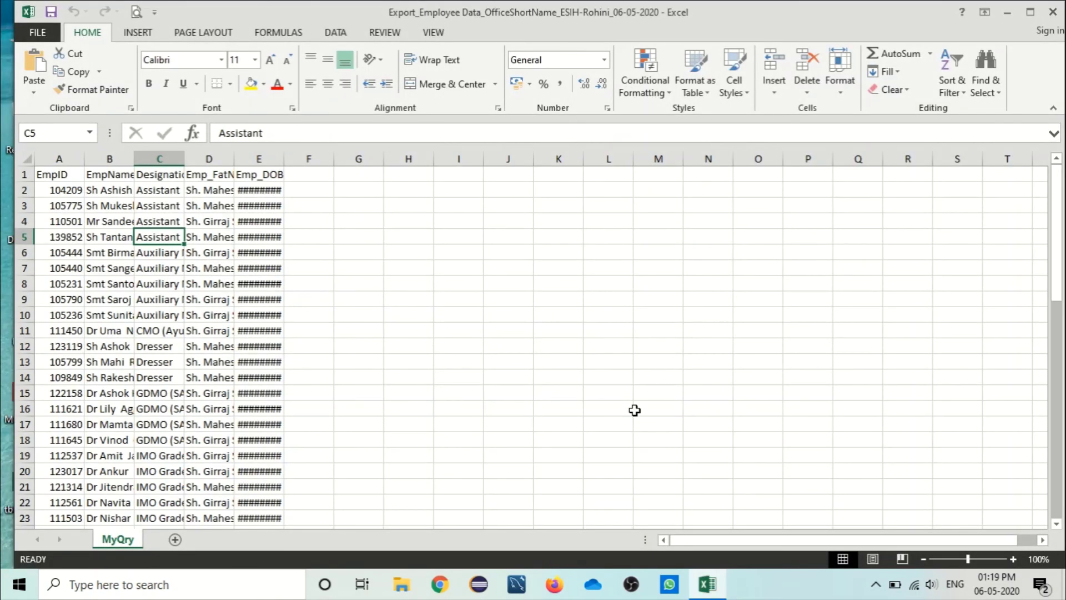
Step: AutoFit columns B, C, D and E so names, designations and birth dates show fully
double_click(135, 160)
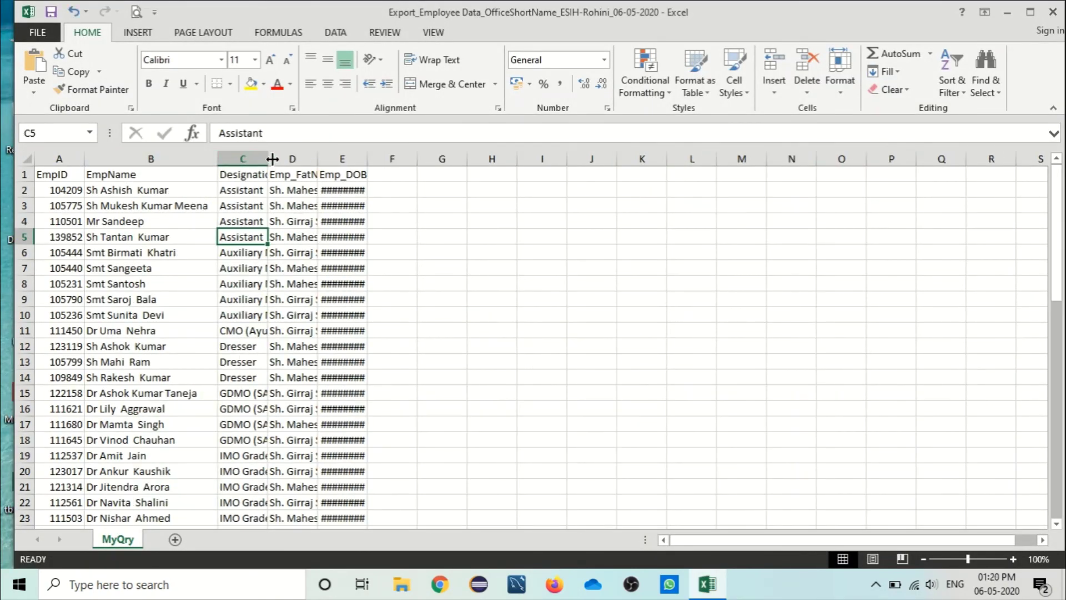
double_click(317, 159)
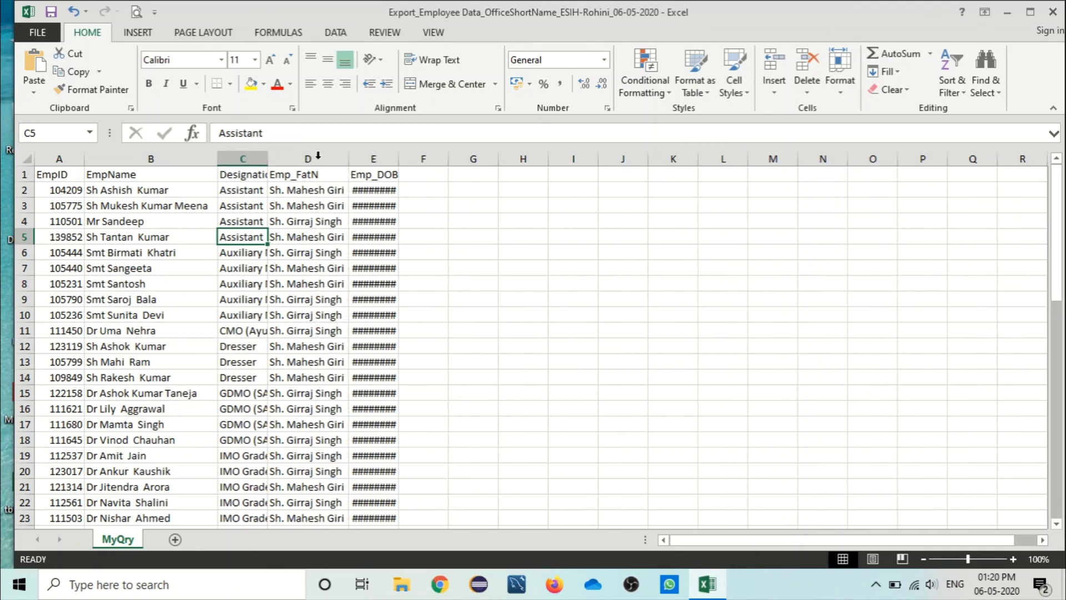
double_click(267, 159)
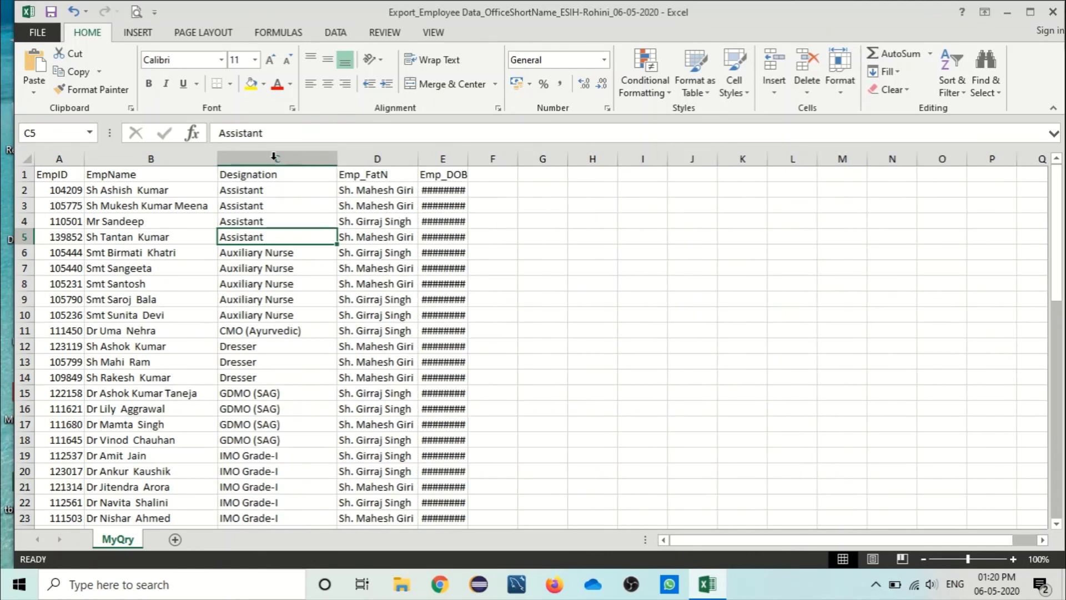
double_click(471, 159)
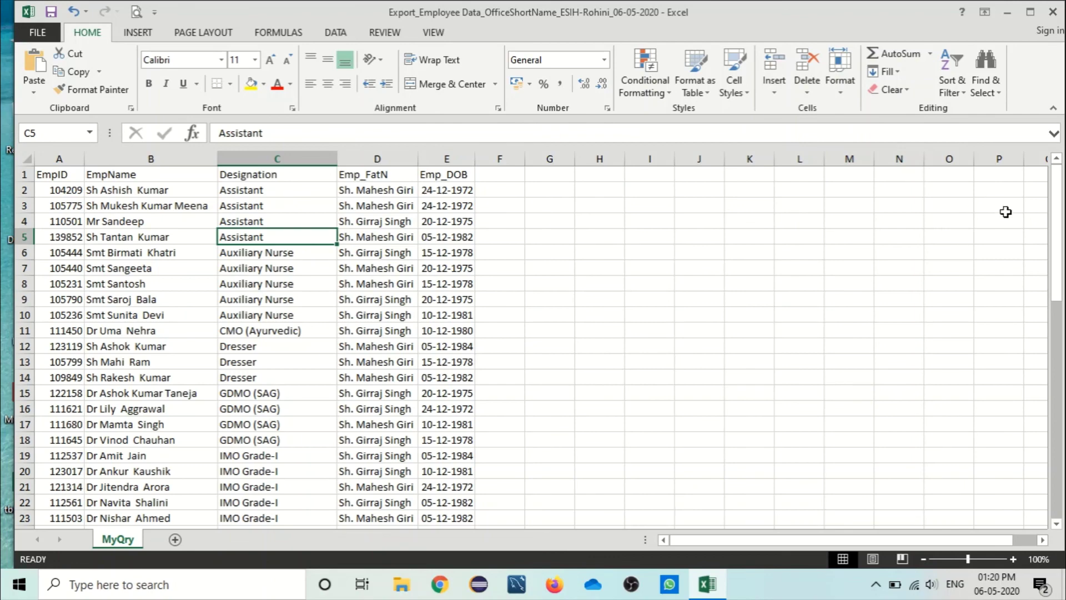
Step: Scroll through the employee rows, then close the workbook without saving
left_click(1061, 386)
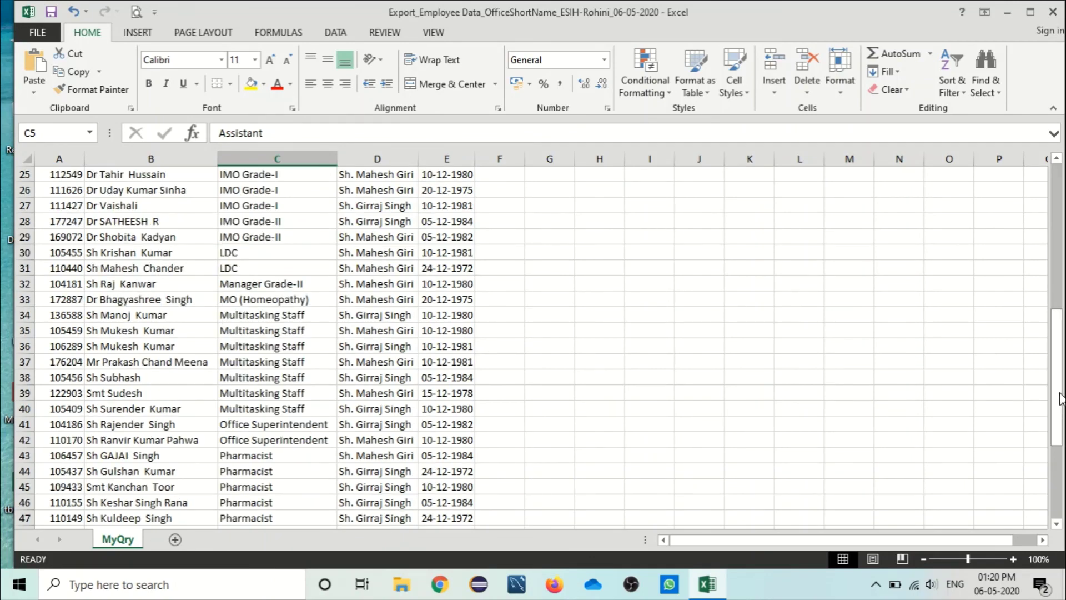
left_click_drag(1061, 398, 1059, 261)
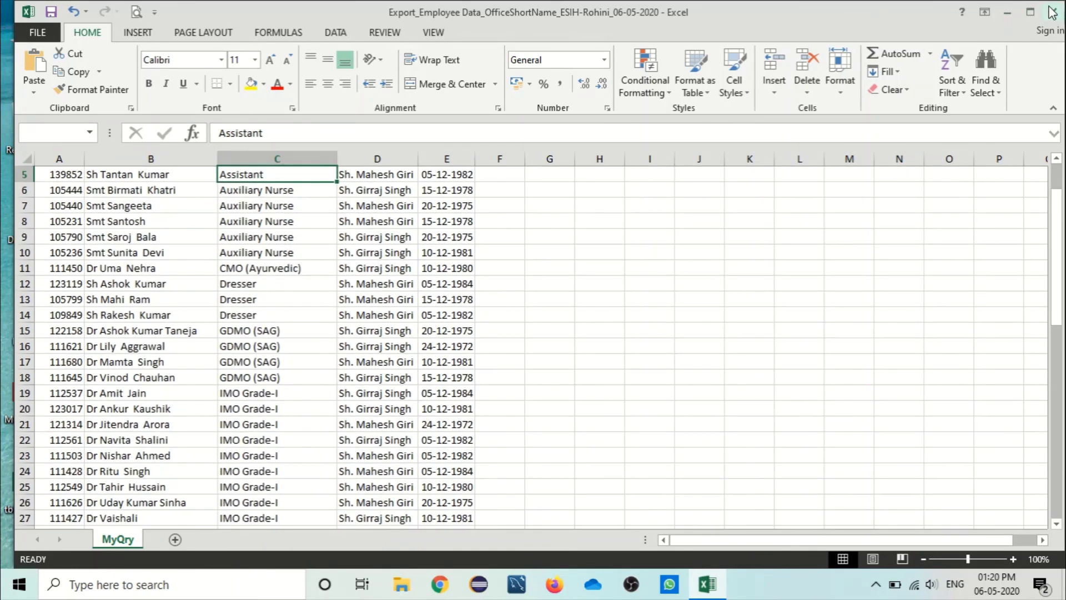
left_click(1052, 13)
left_click(549, 307)
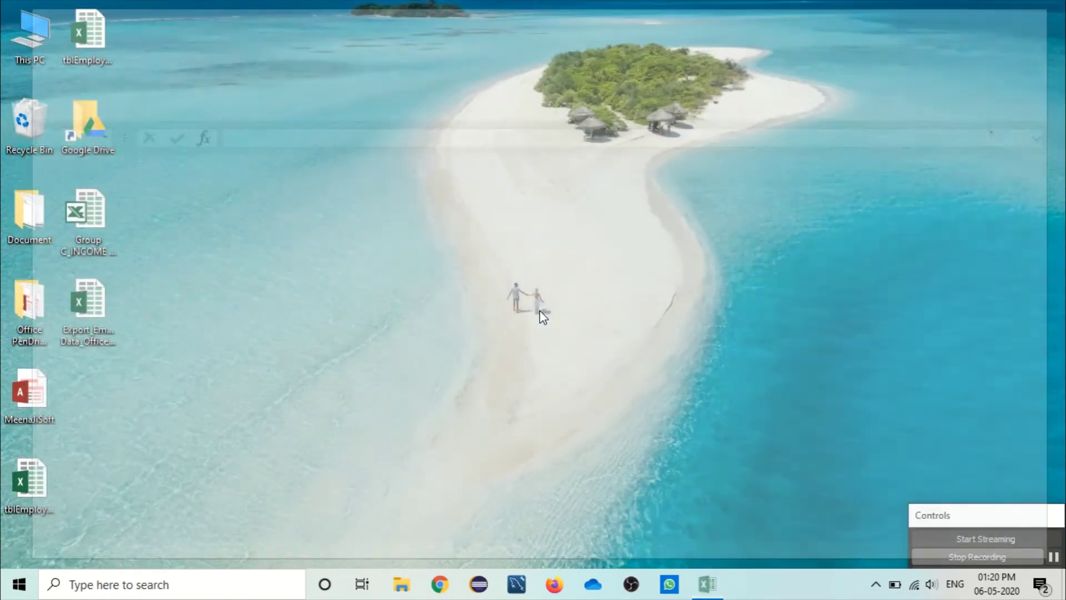